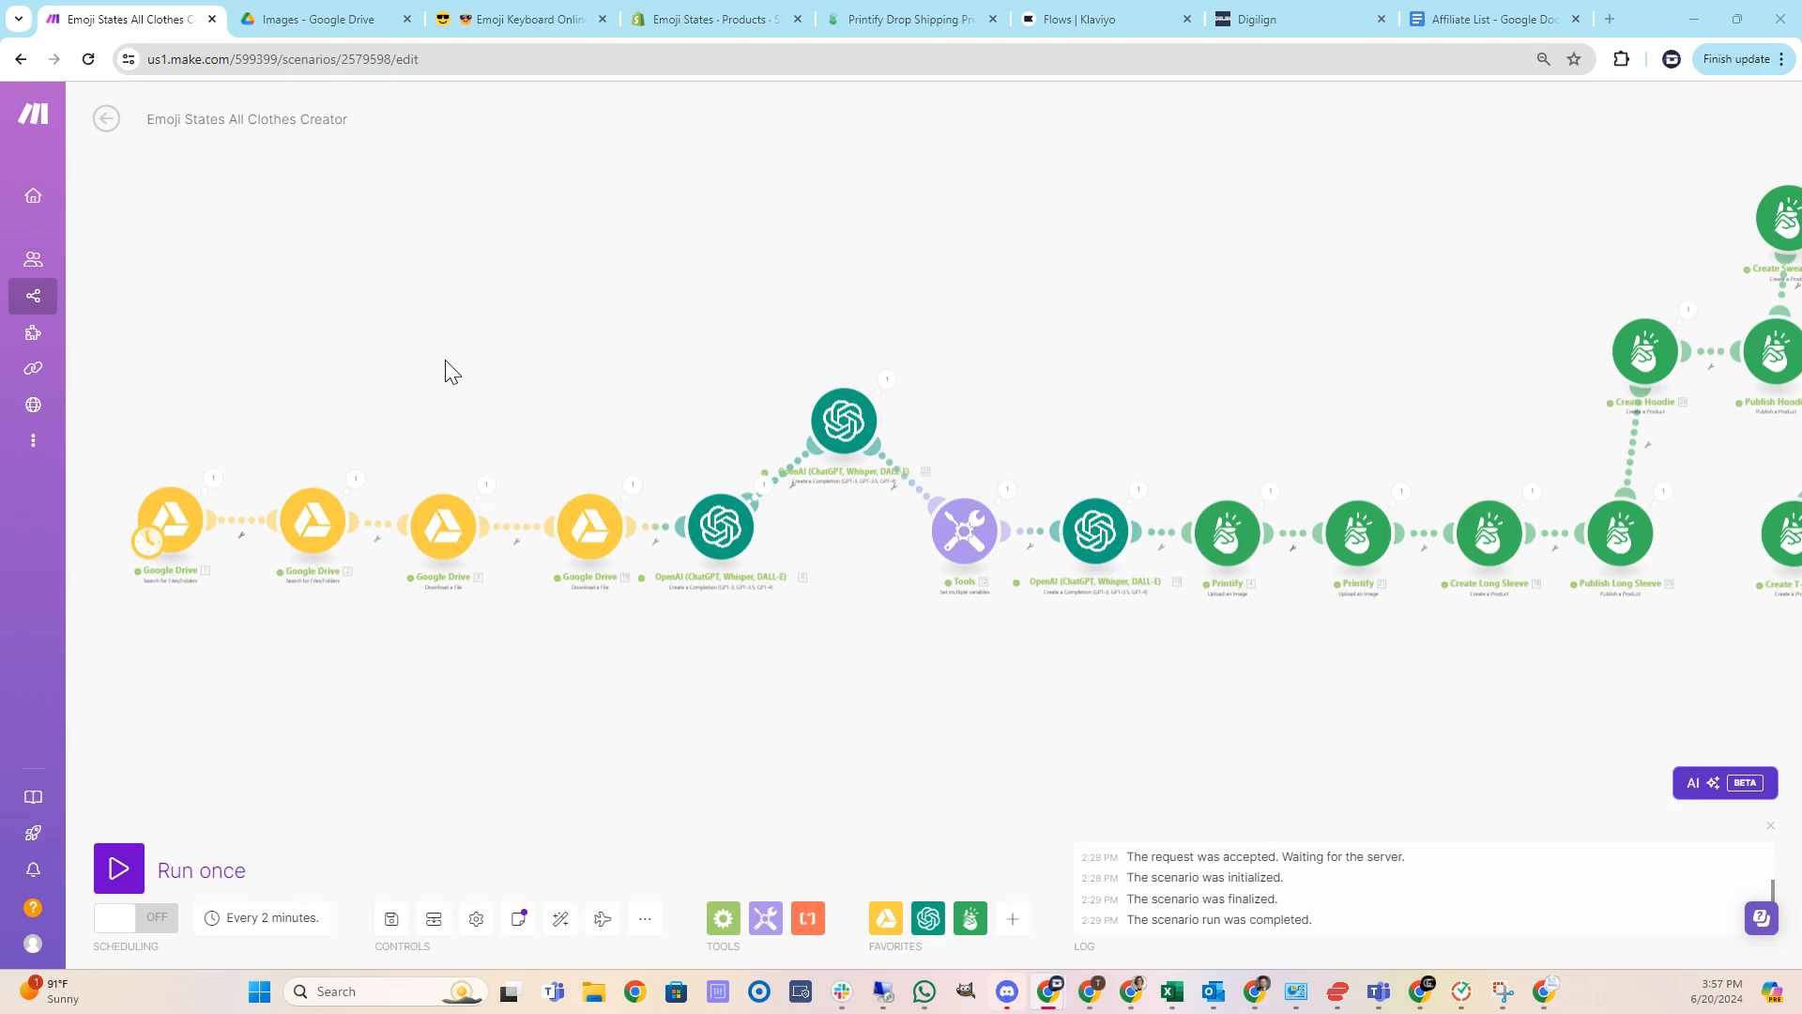
Review the affiliate sign-up links listed in the Affiliate List document.
left_click(1462, 20)
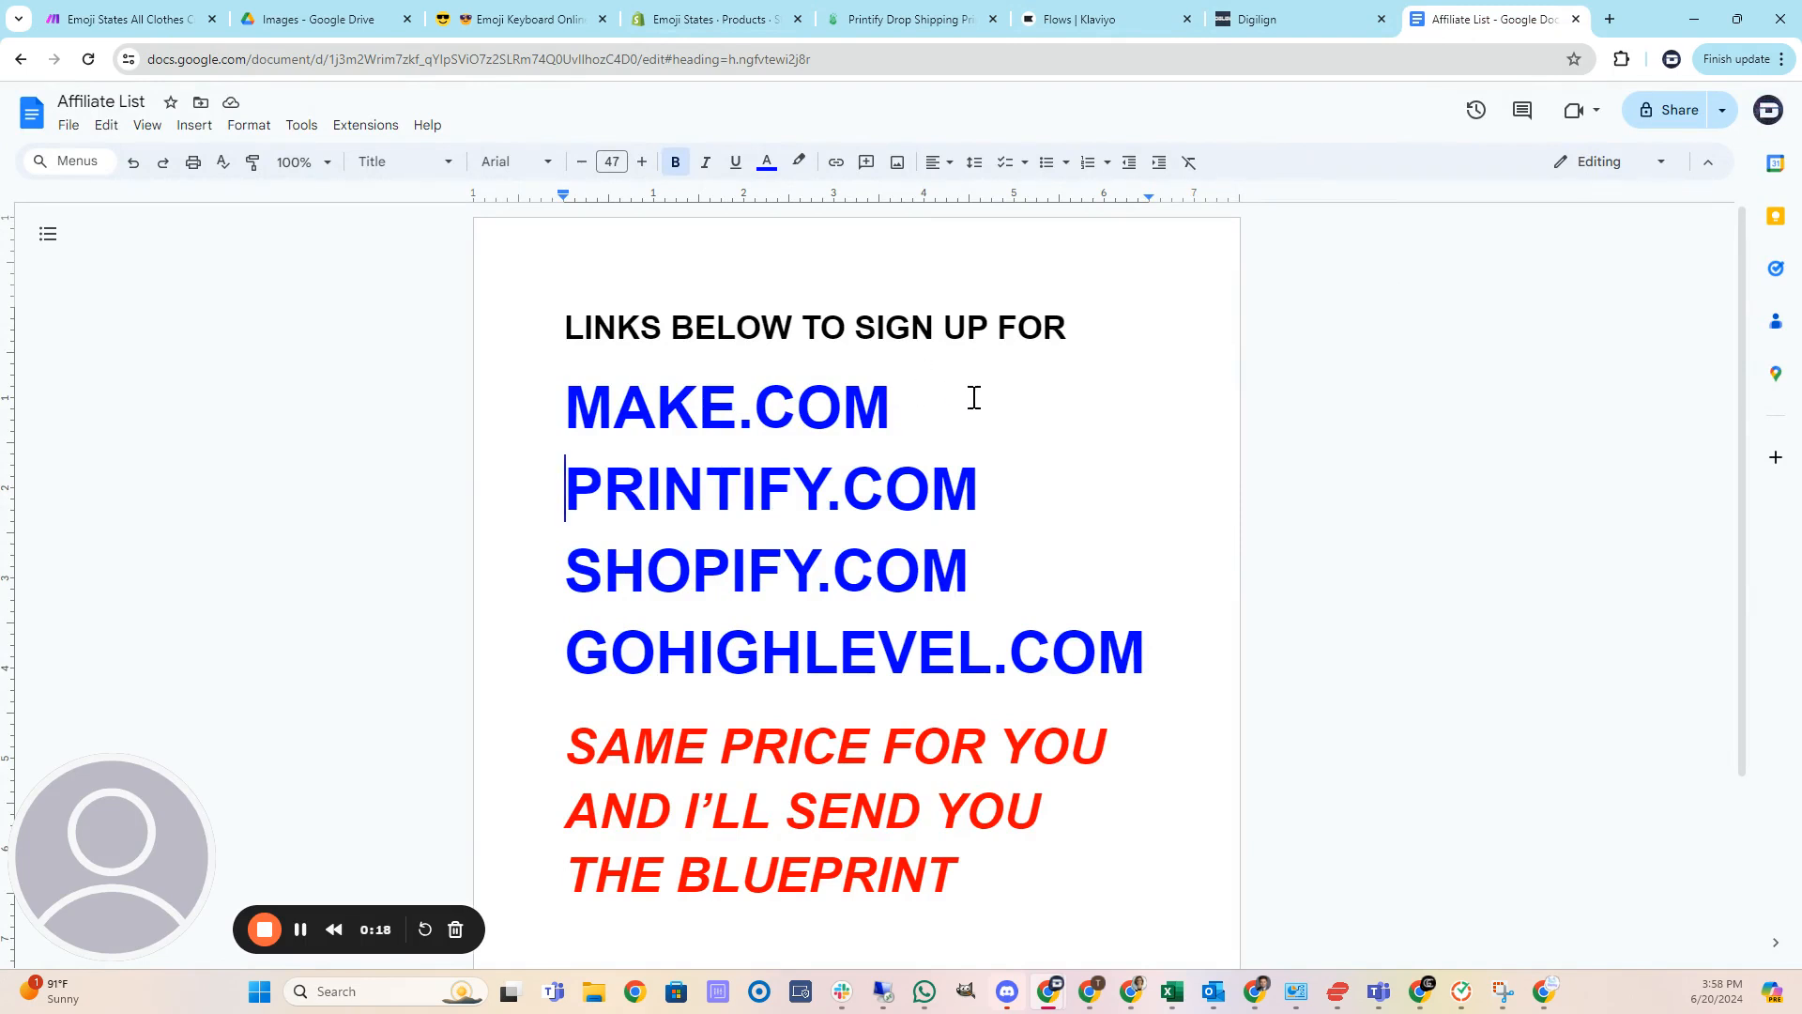
left_click(944, 393)
left_click(1019, 465)
left_click(1029, 575)
left_click(1157, 636)
left_click(1154, 647)
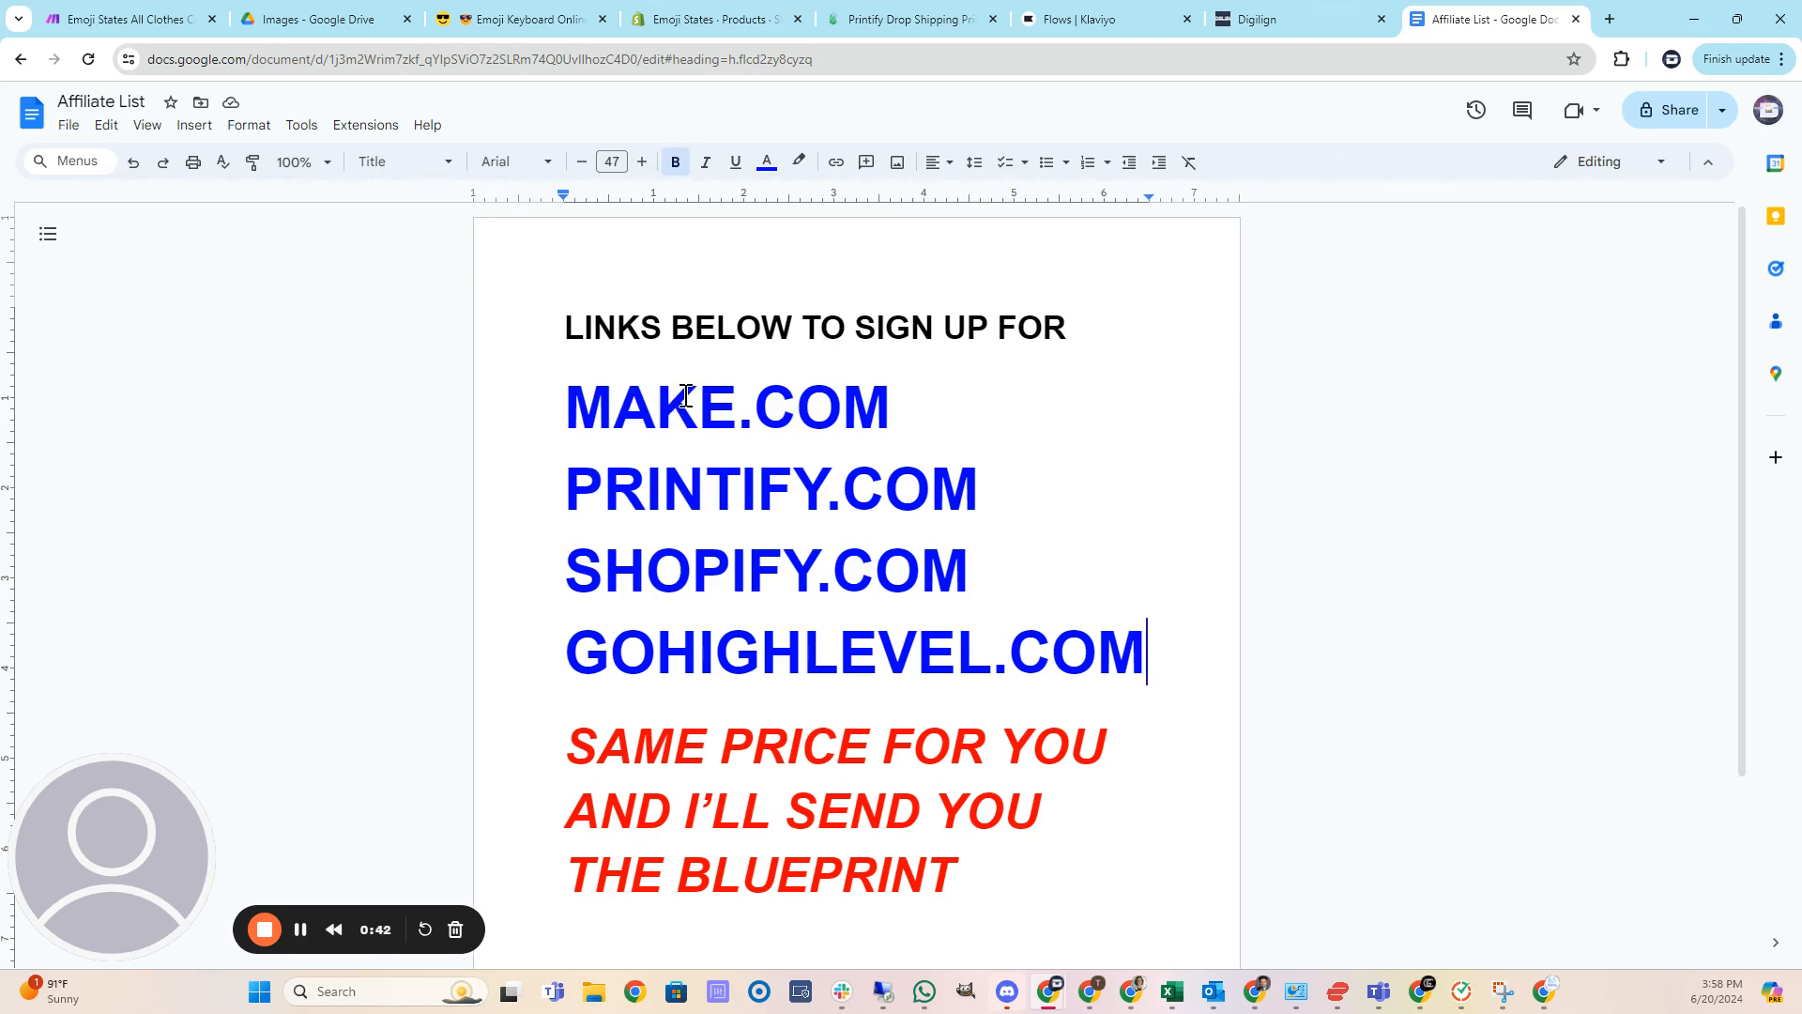
Open the Created subfolder inside the SE States Fear Black folder in Drive.
left_click(141, 19)
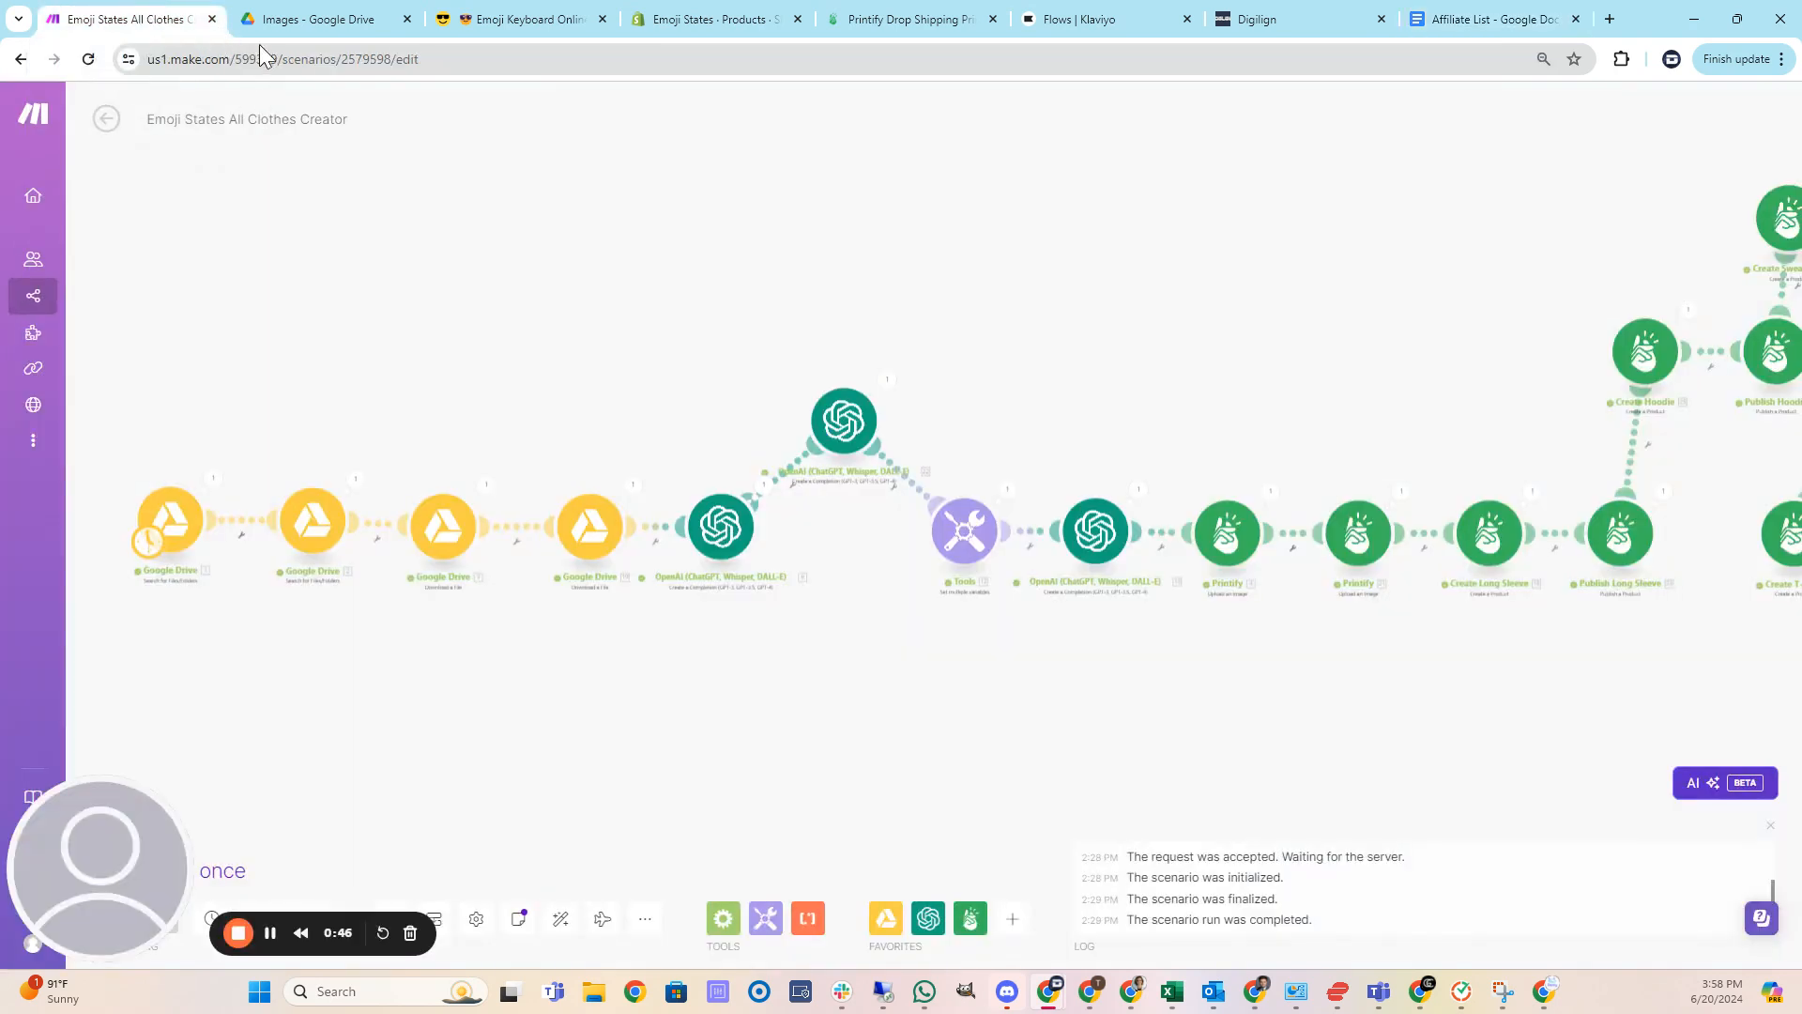
left_click_drag(341, 402, 378, 387)
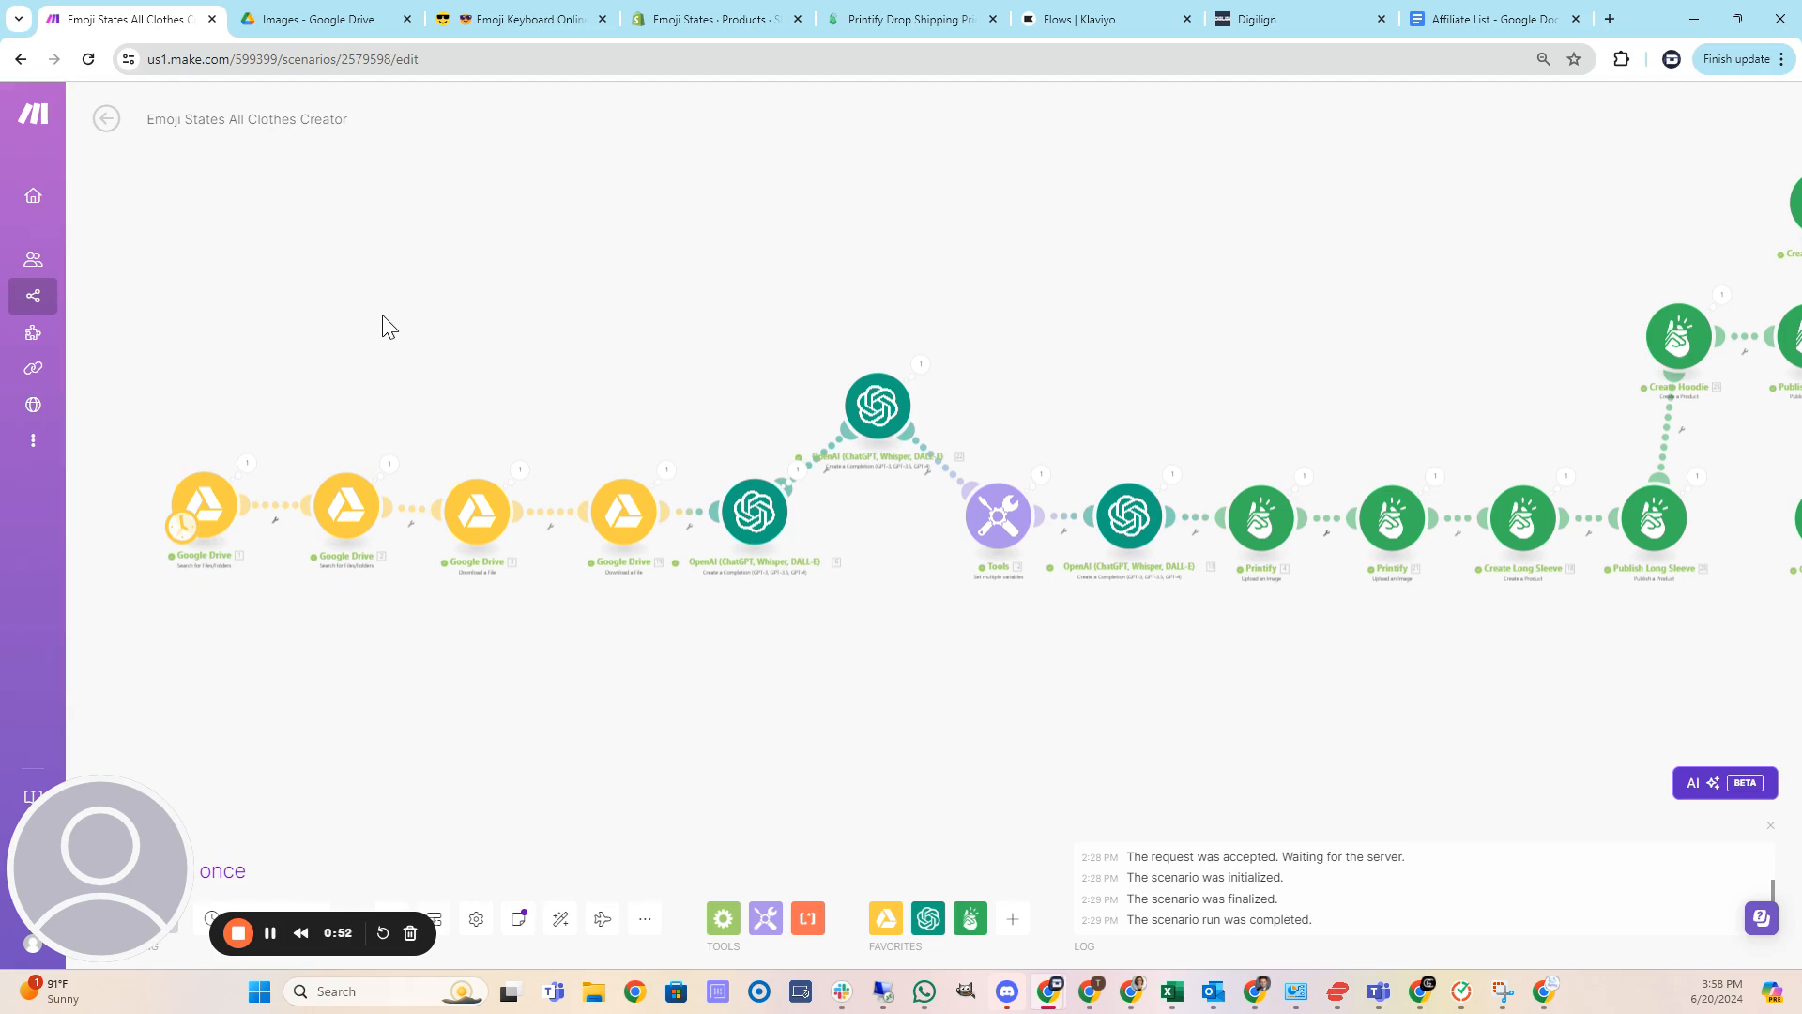
left_click(345, 17)
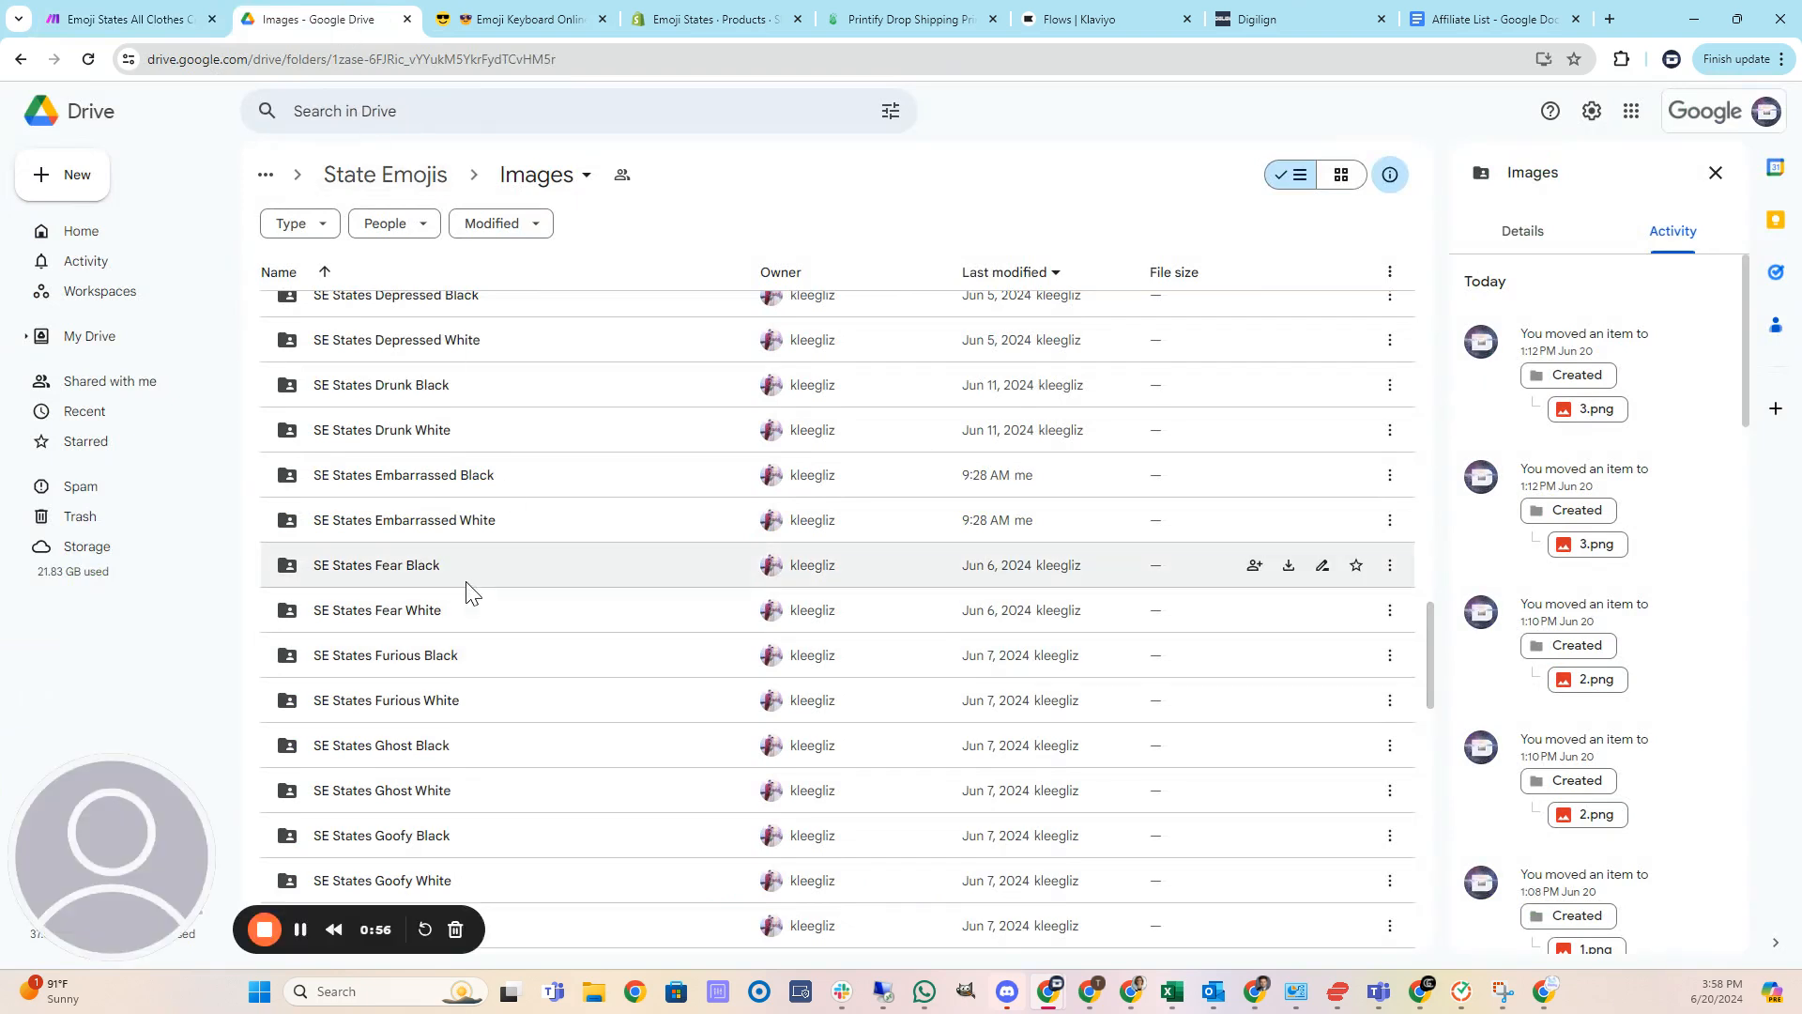
double_click(390, 567)
double_click(365, 402)
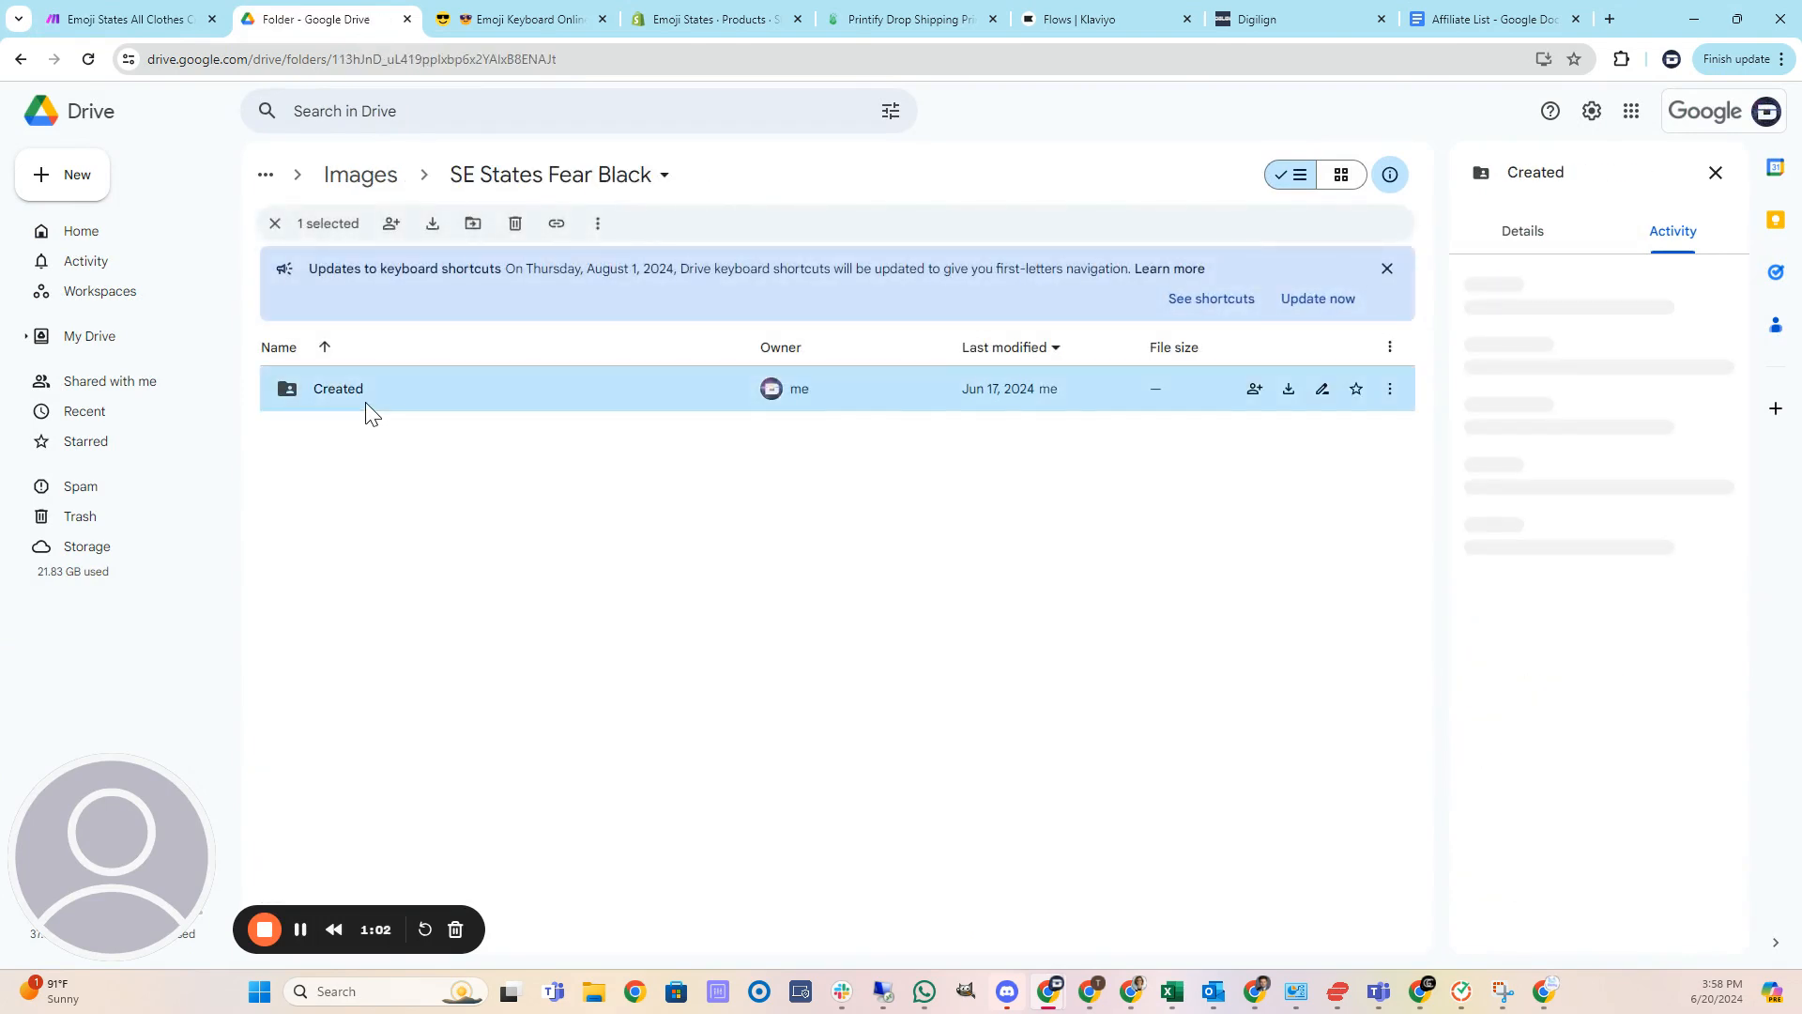
double_click(364, 404)
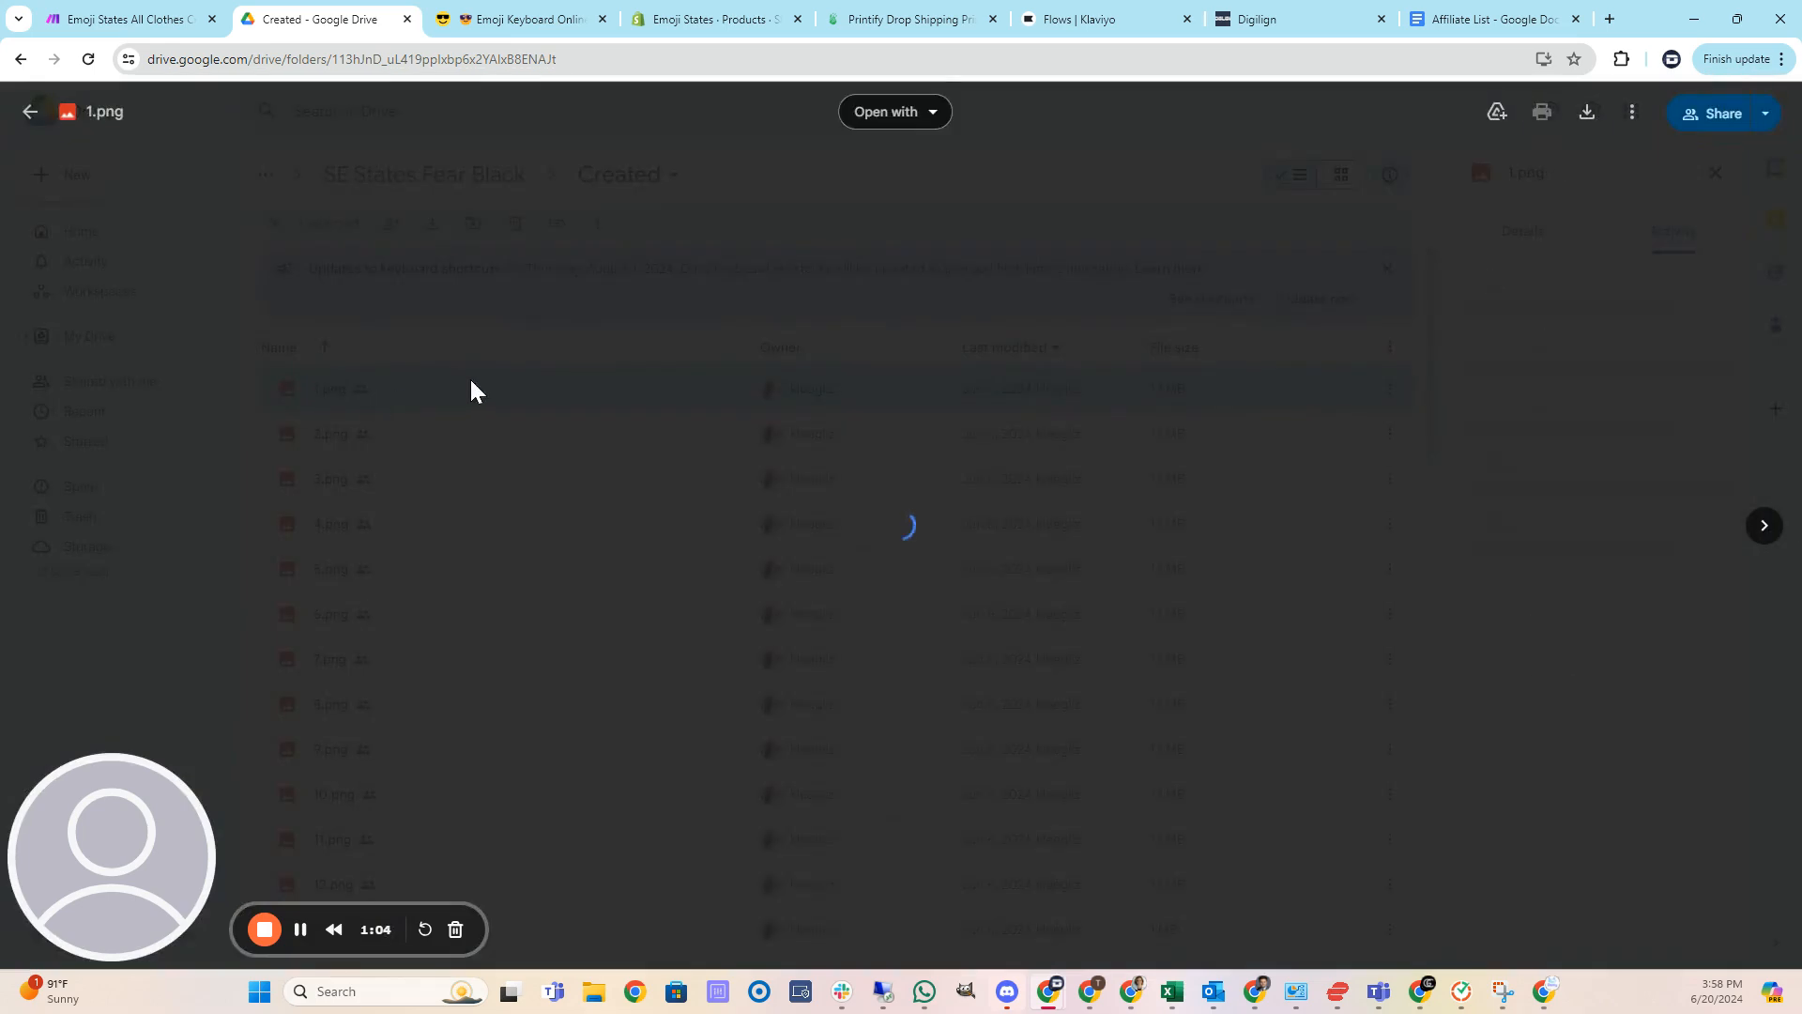
Preview the generated Fear Black emoji images 7.png and 10.png.
left_click(490, 519)
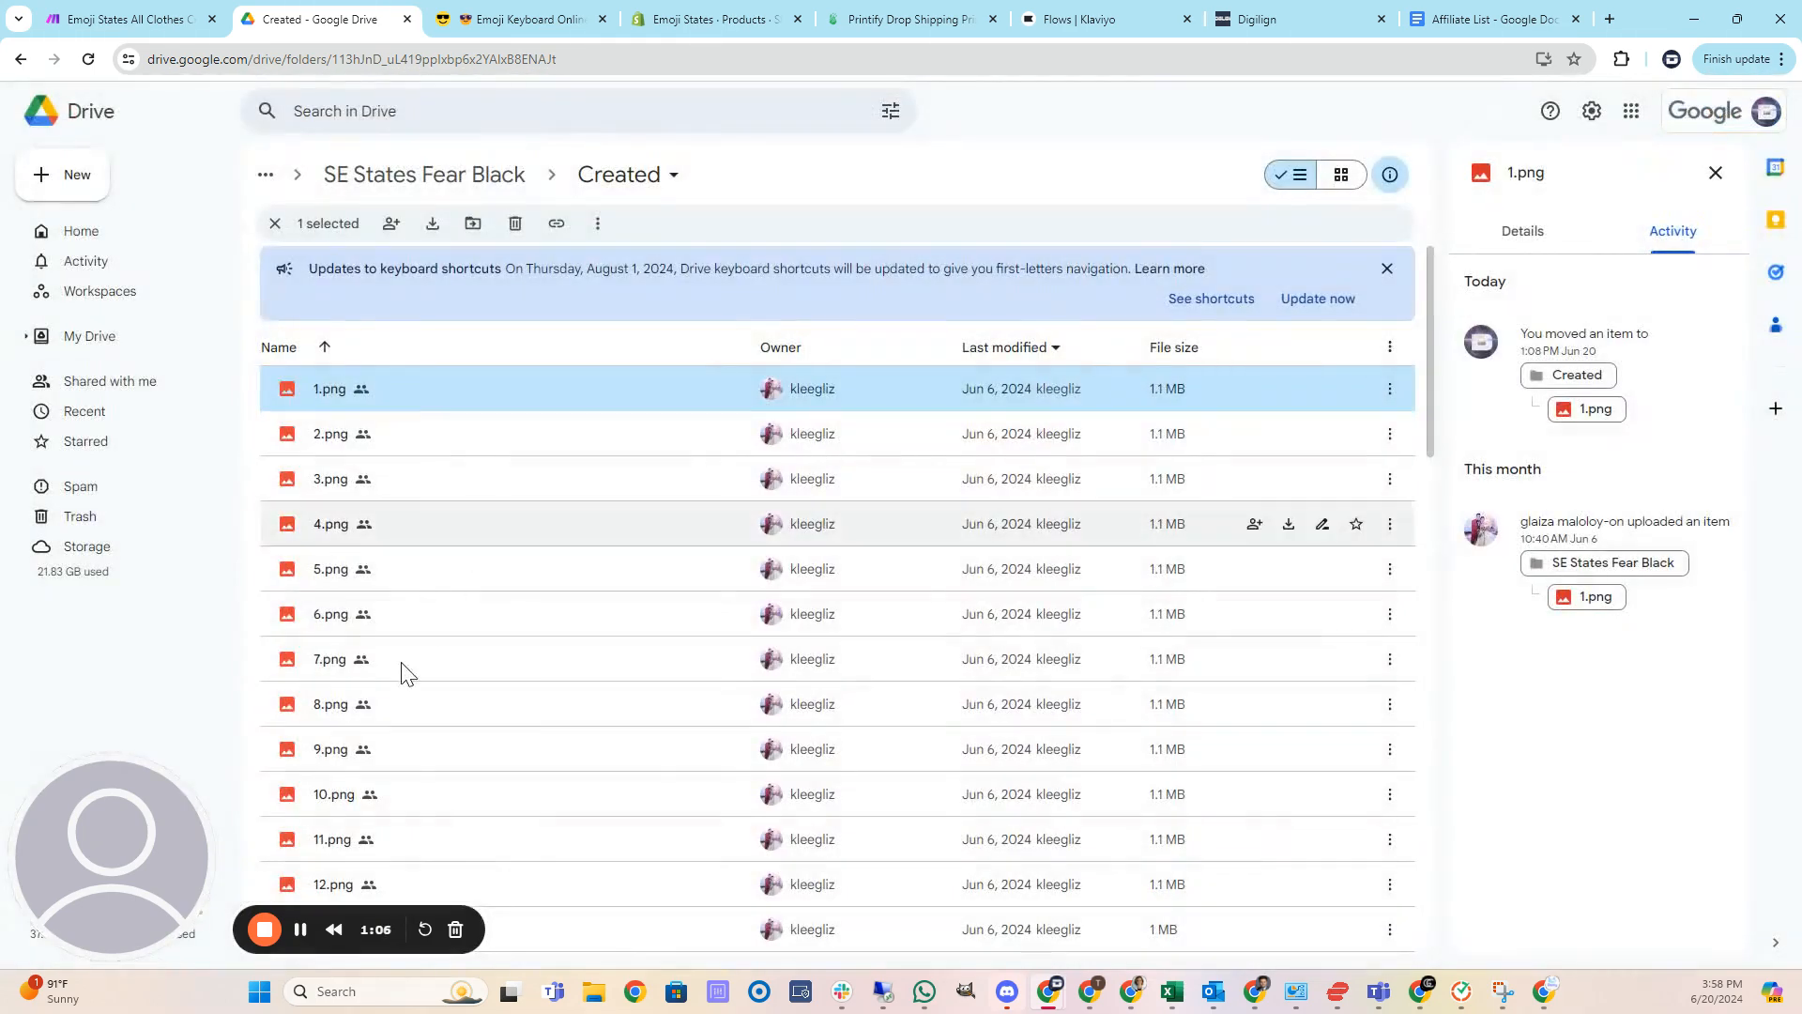
double_click(330, 659)
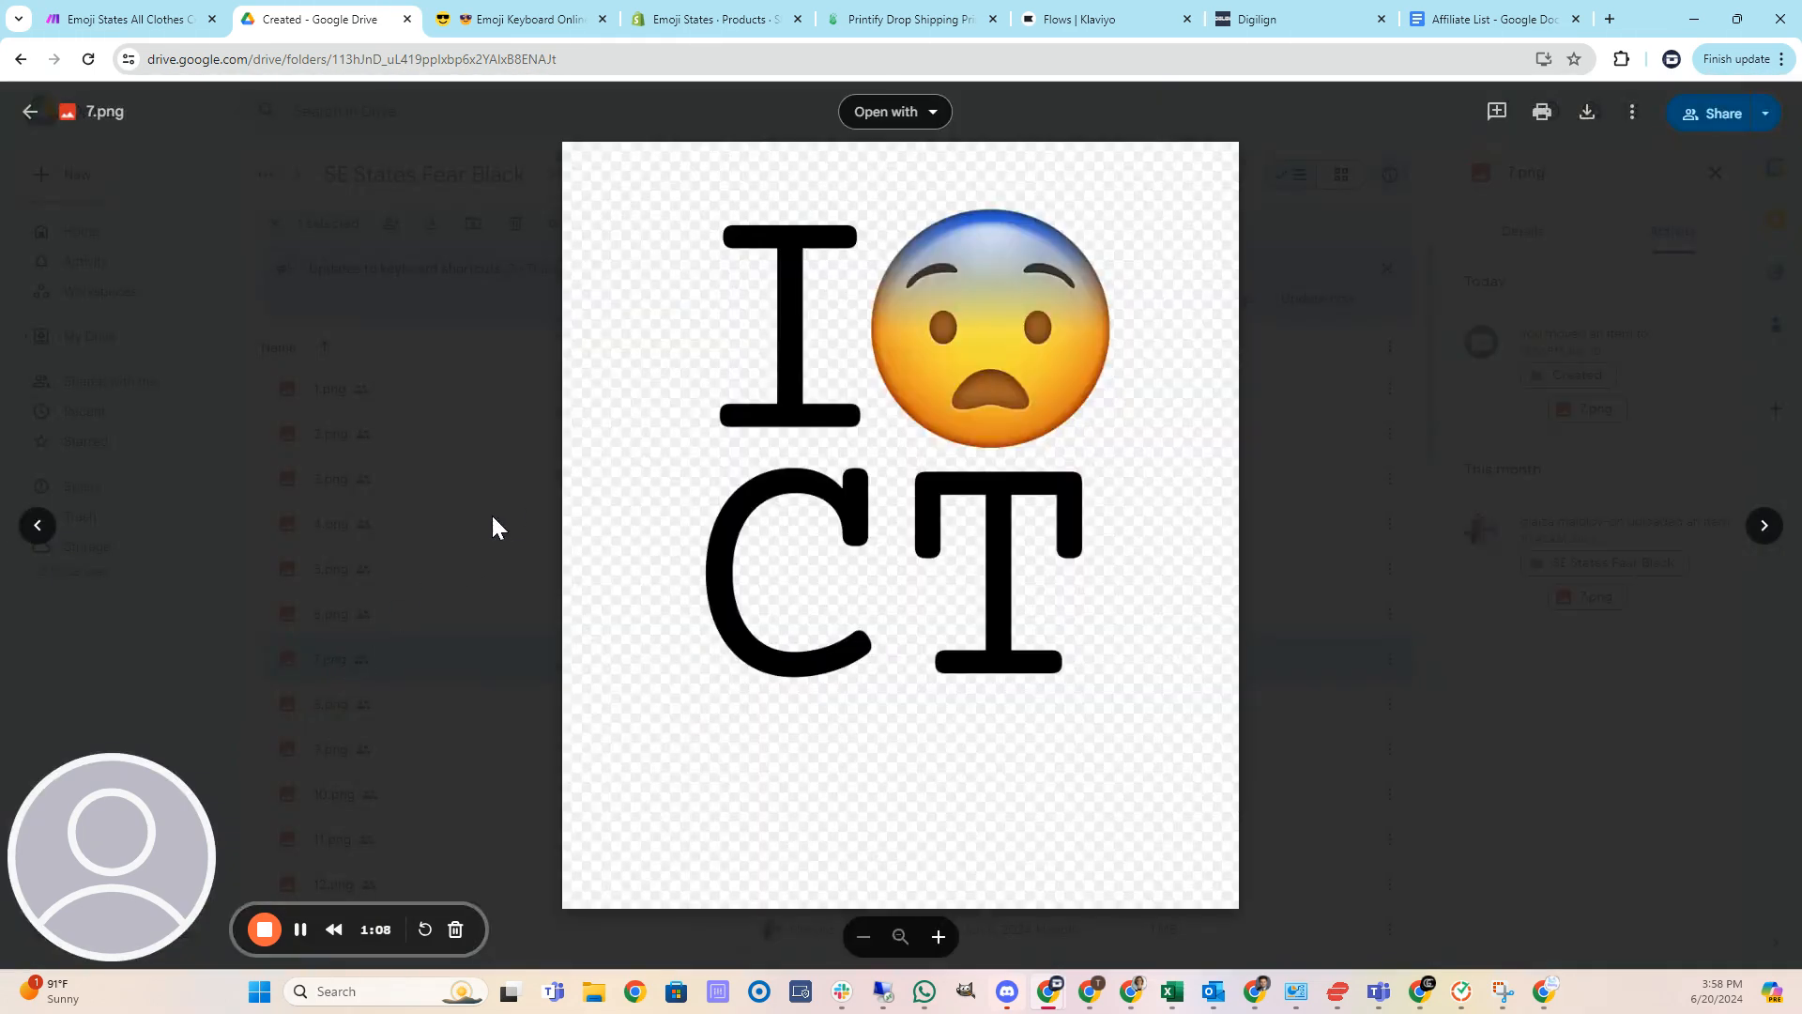
left_click(490, 526)
double_click(323, 802)
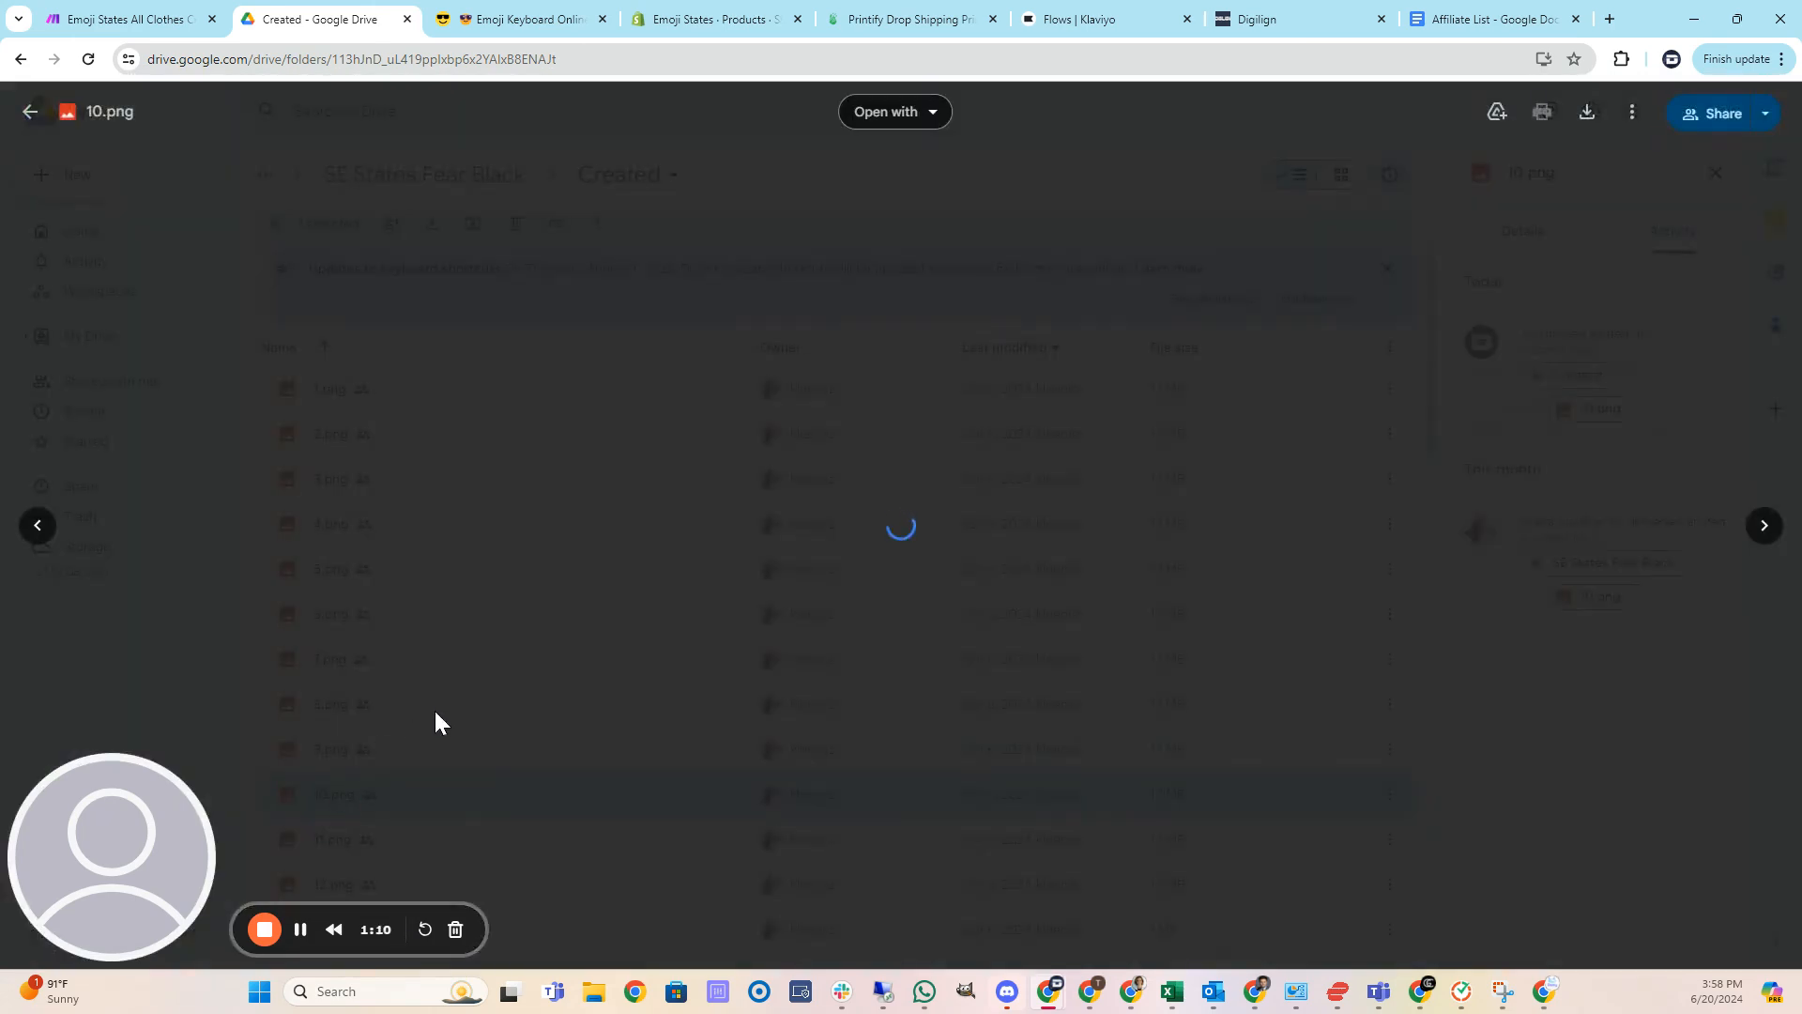
left_click(506, 503)
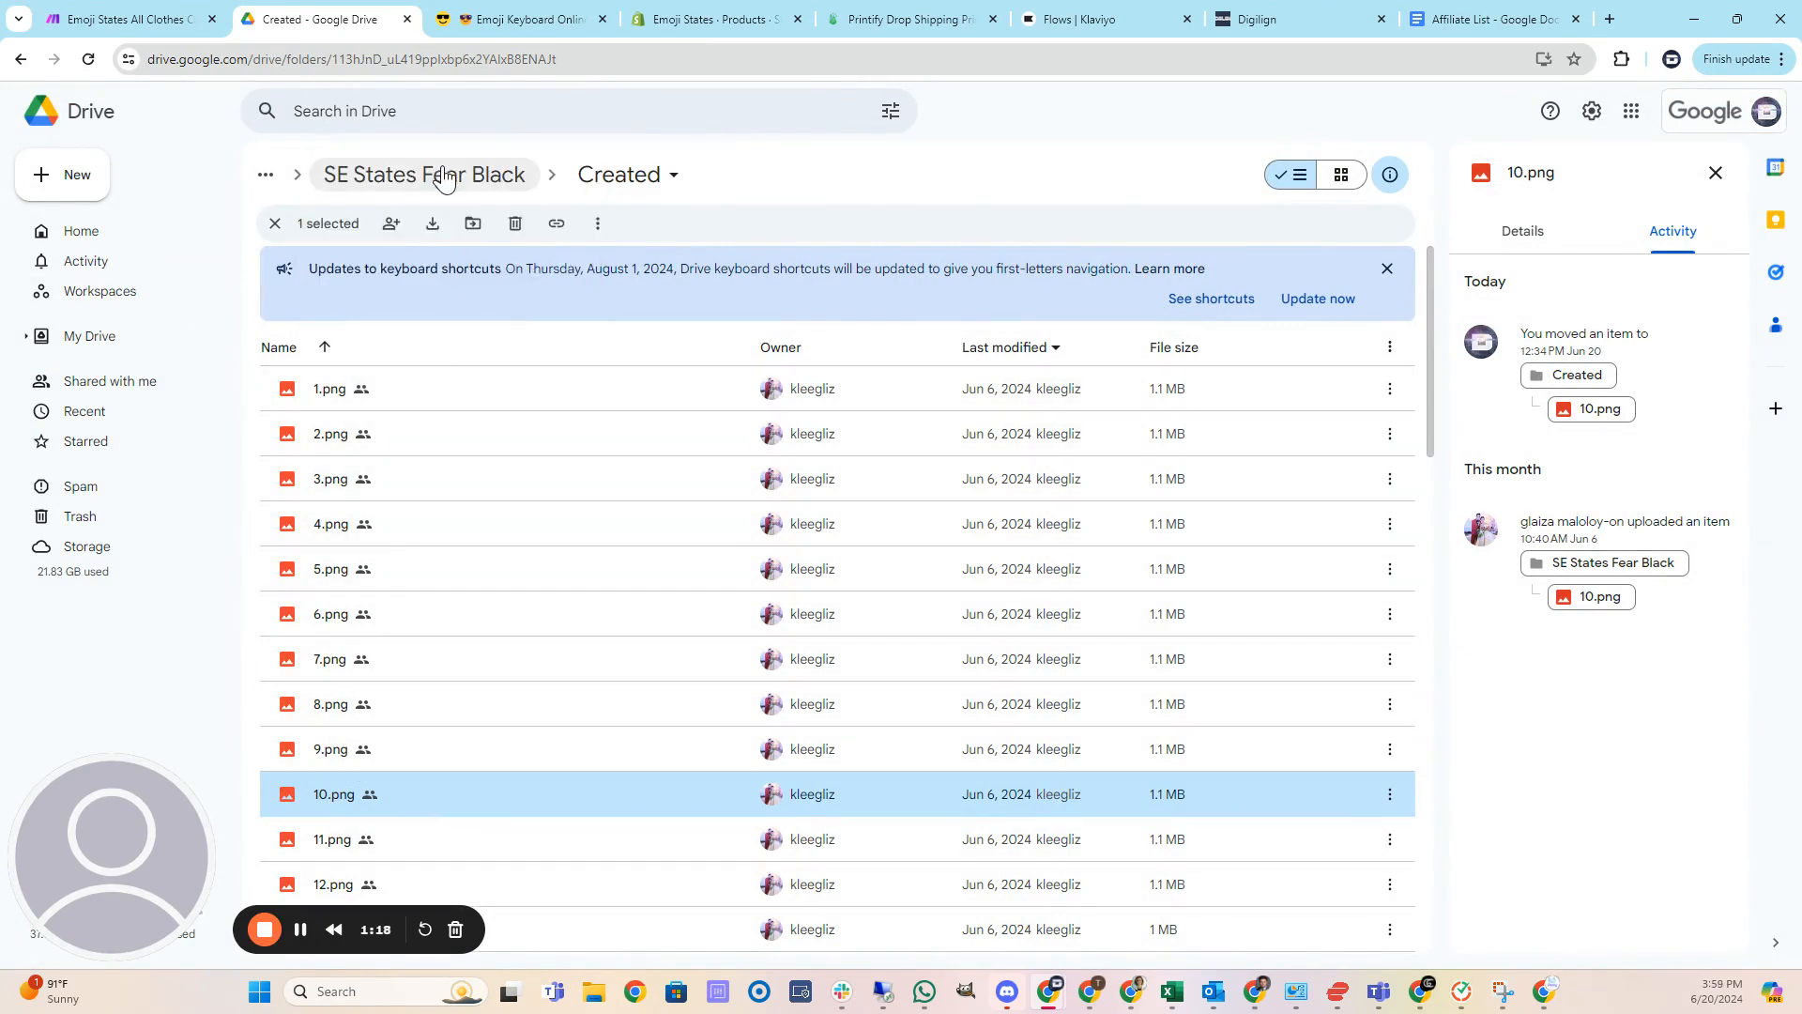
Return to the Images folder and scroll through the emoji state folders.
left_click(445, 176)
left_click(362, 176)
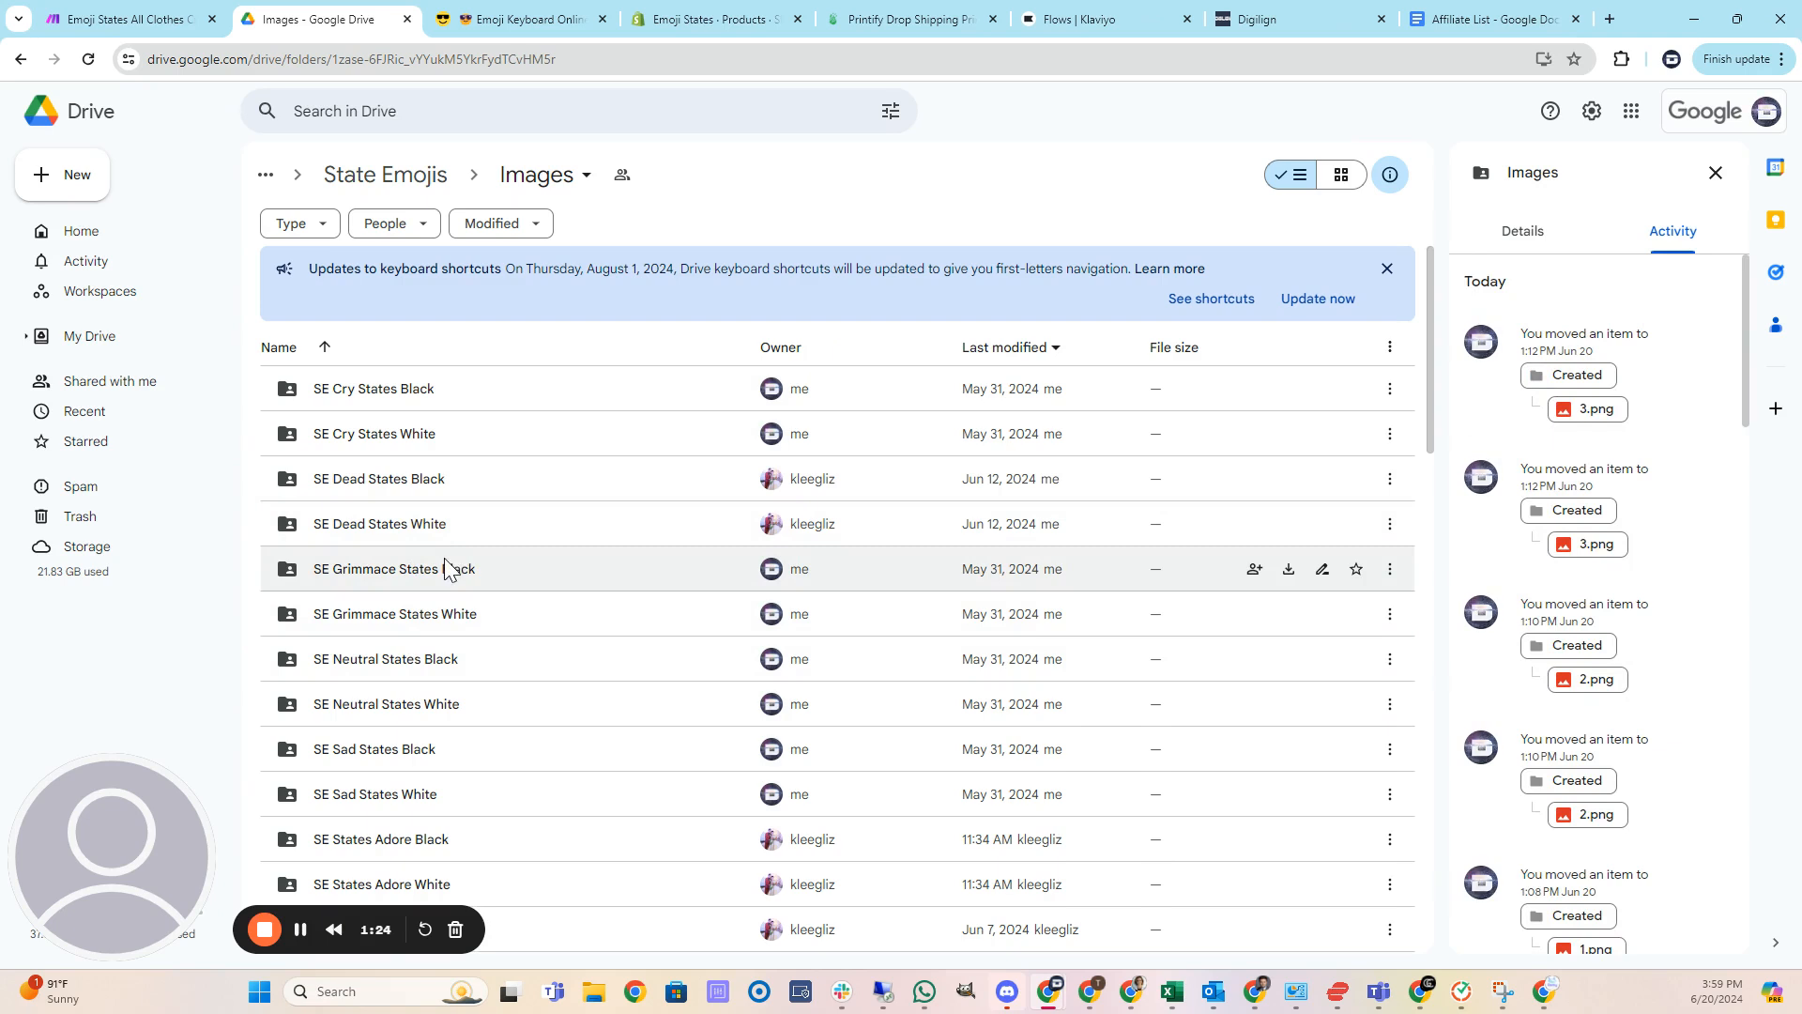
scroll(445, 576, "down", 1)
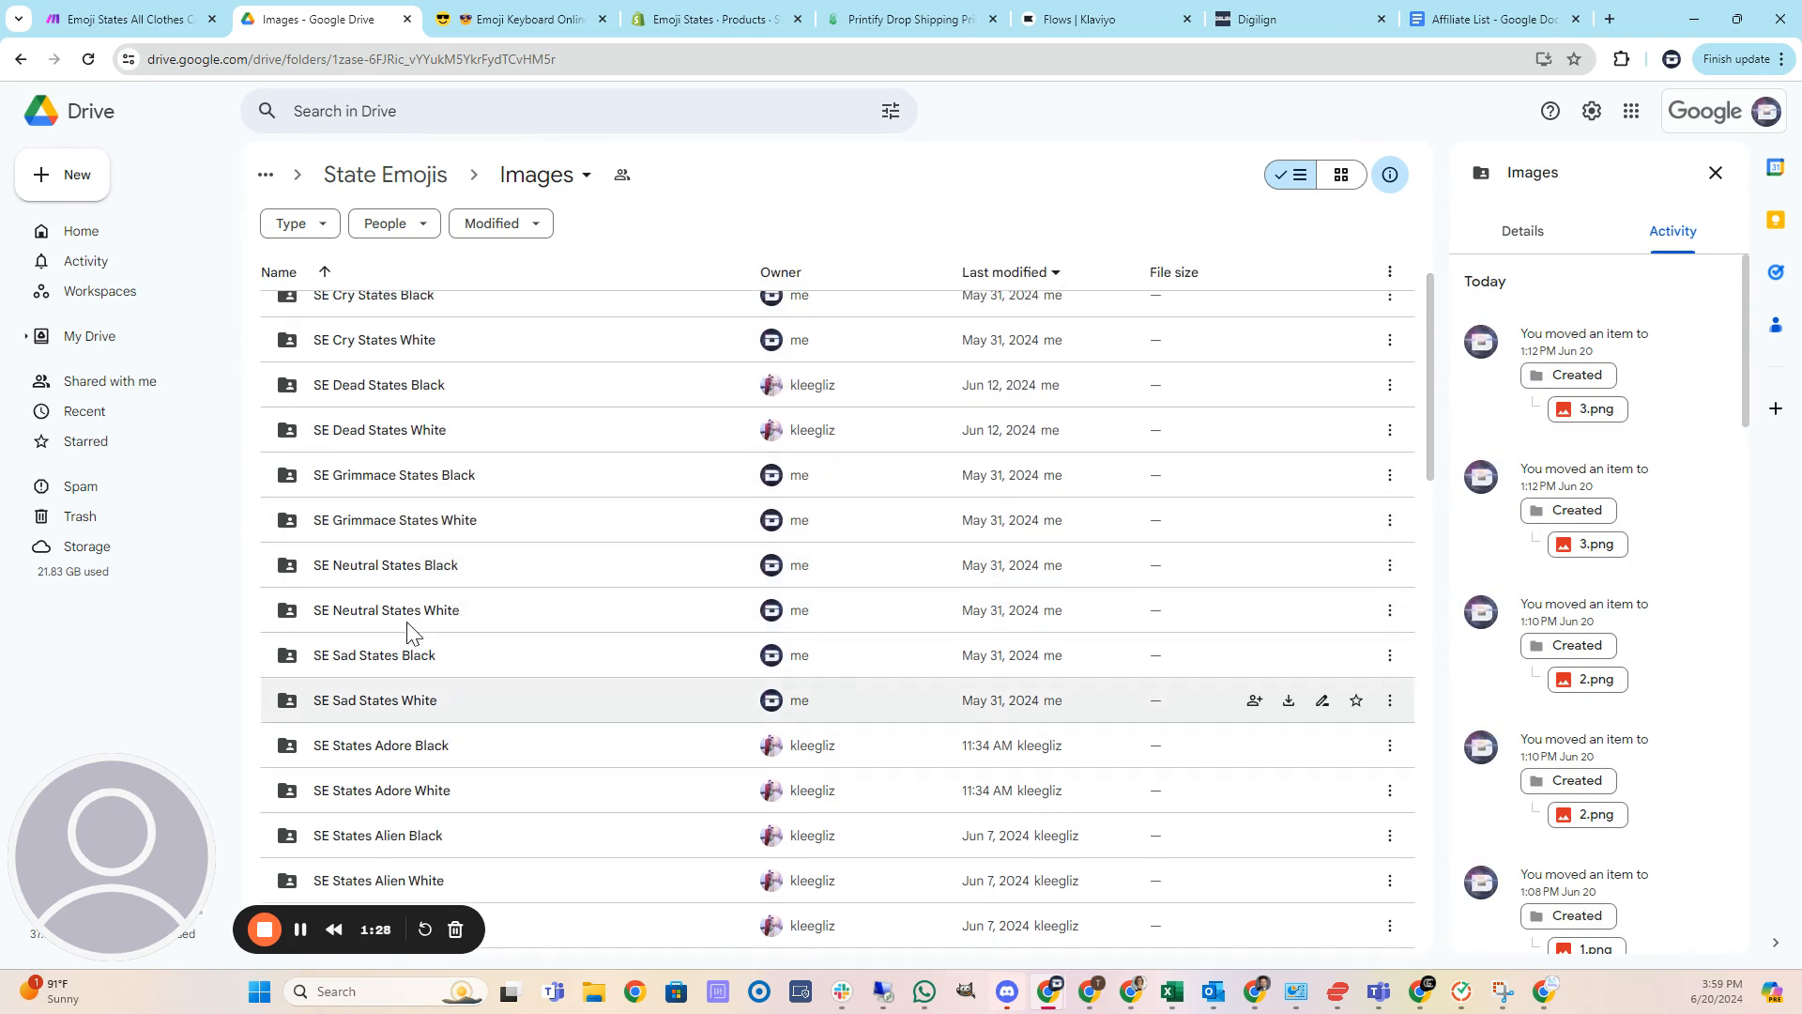
left_click(136, 19)
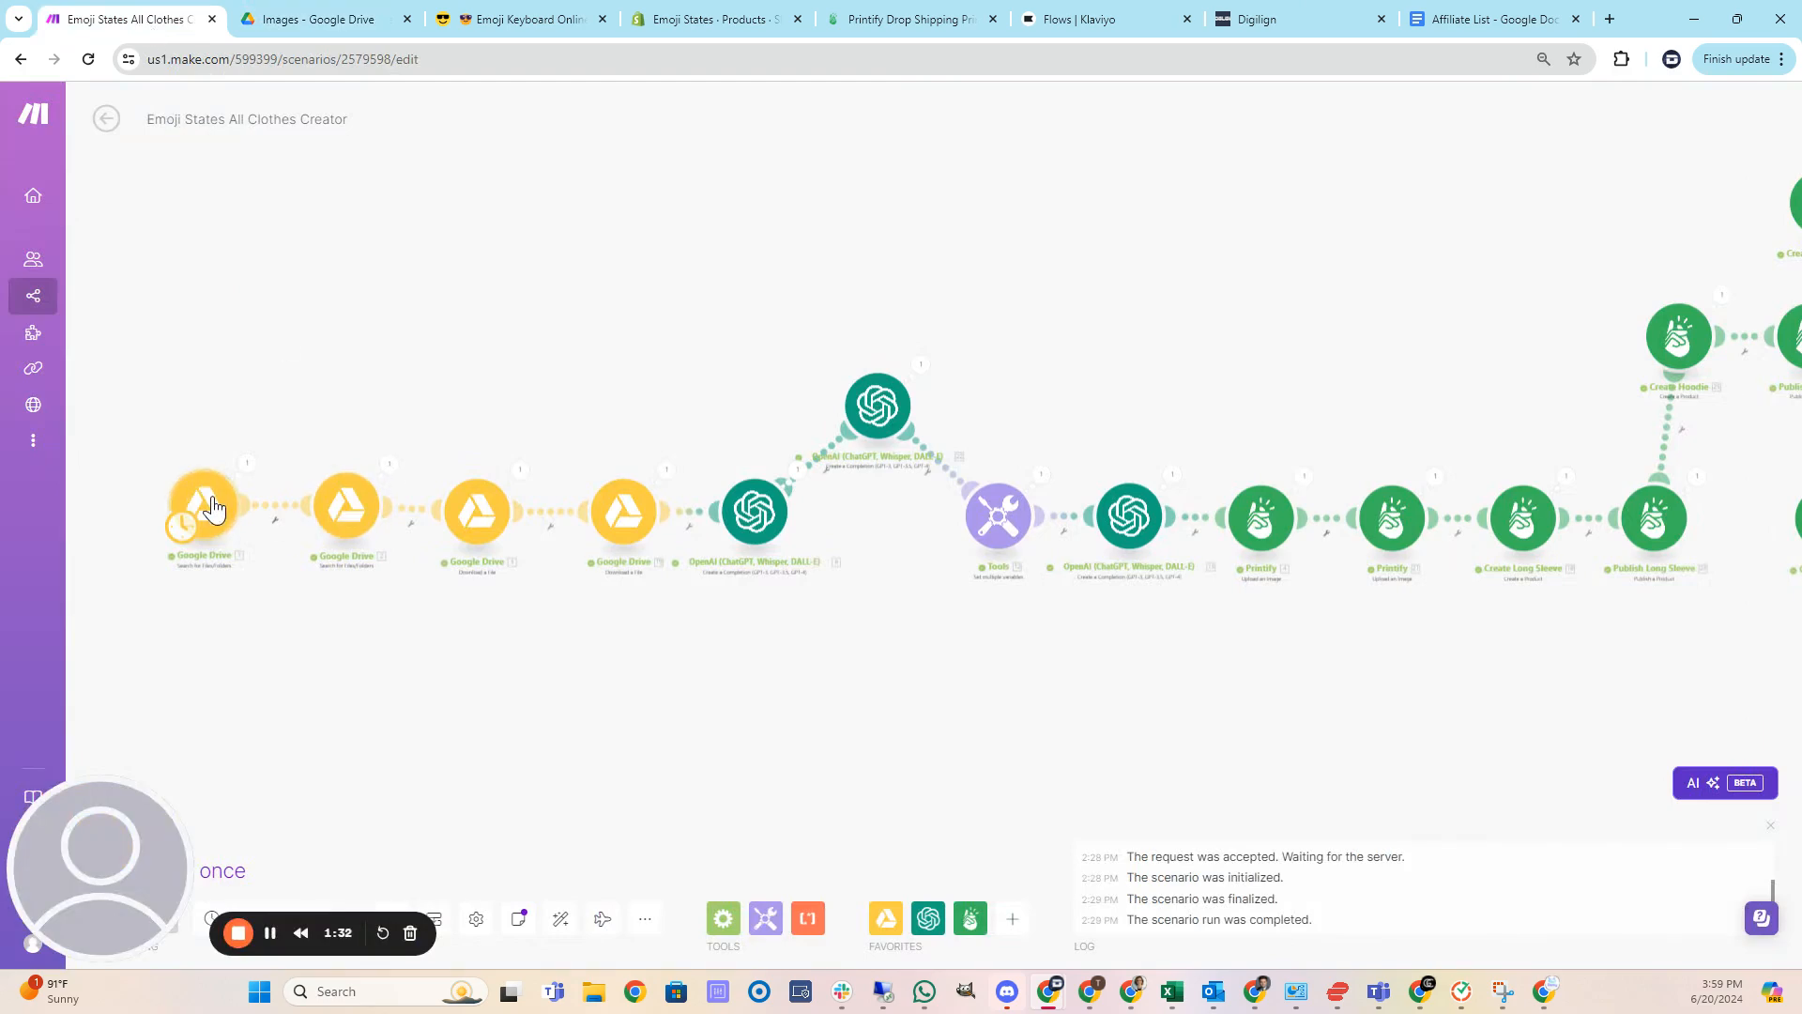
left_click(310, 19)
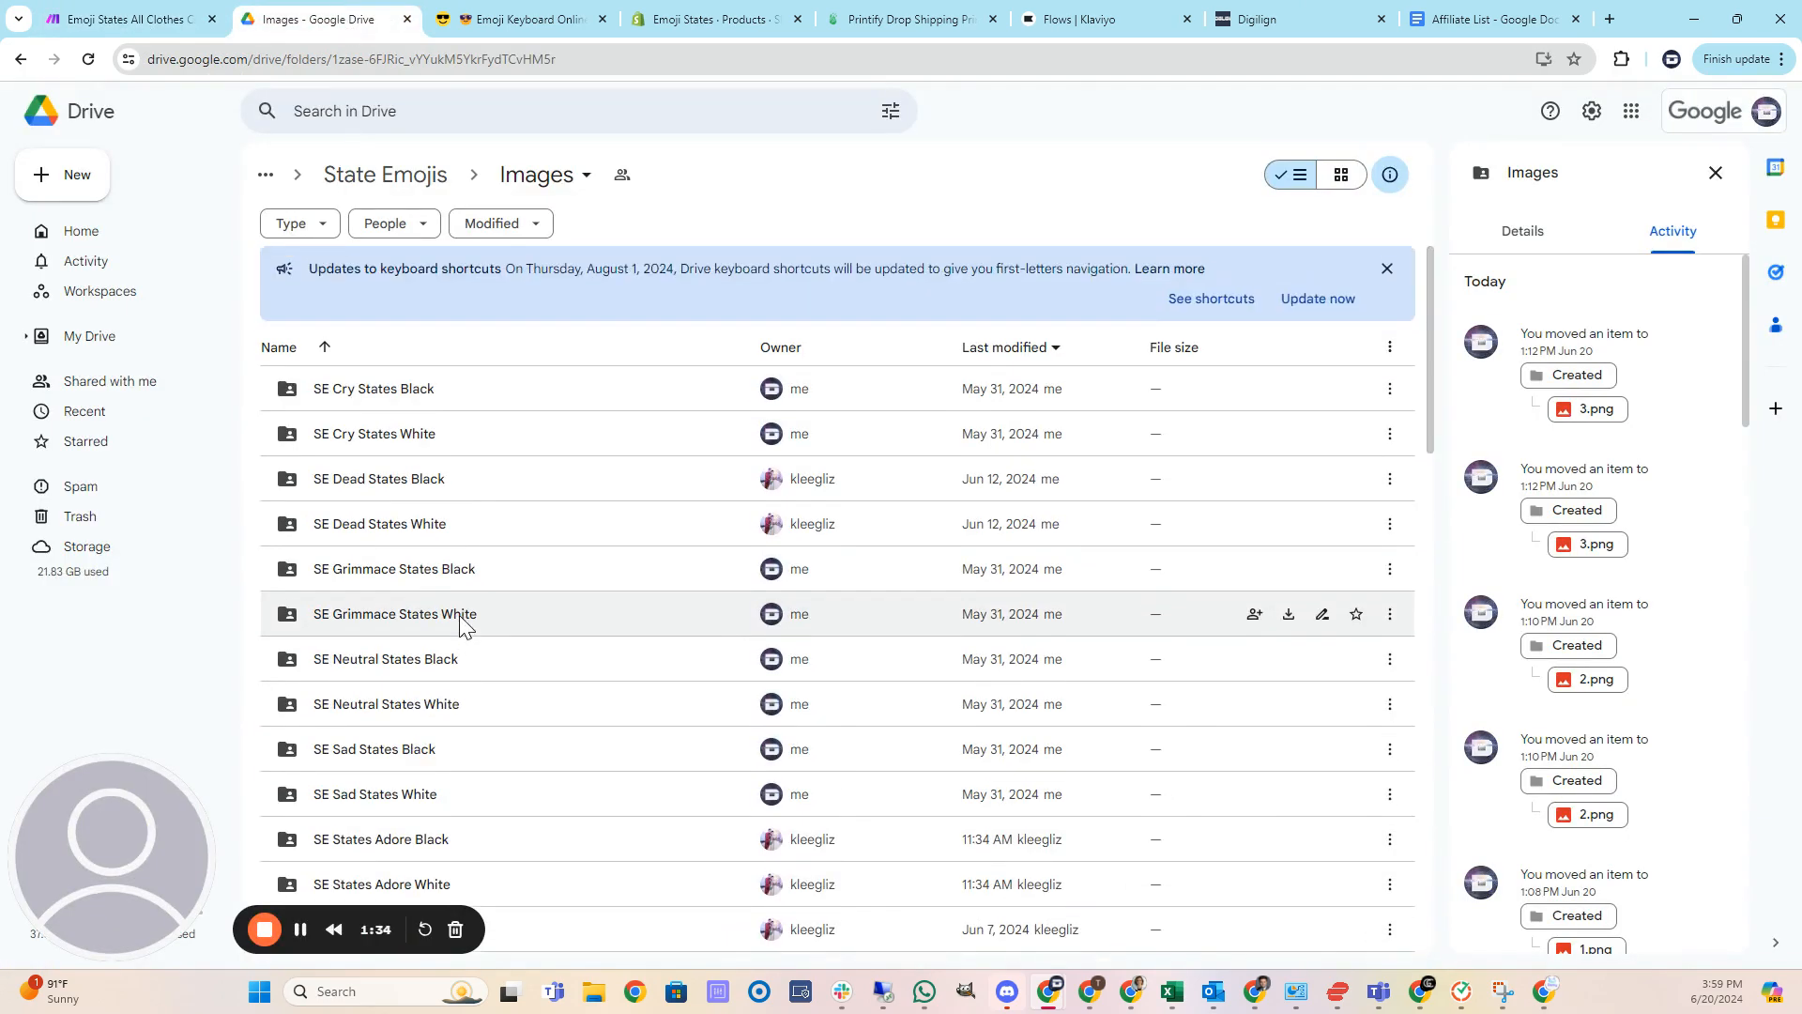
scroll(462, 624, "down", 10)
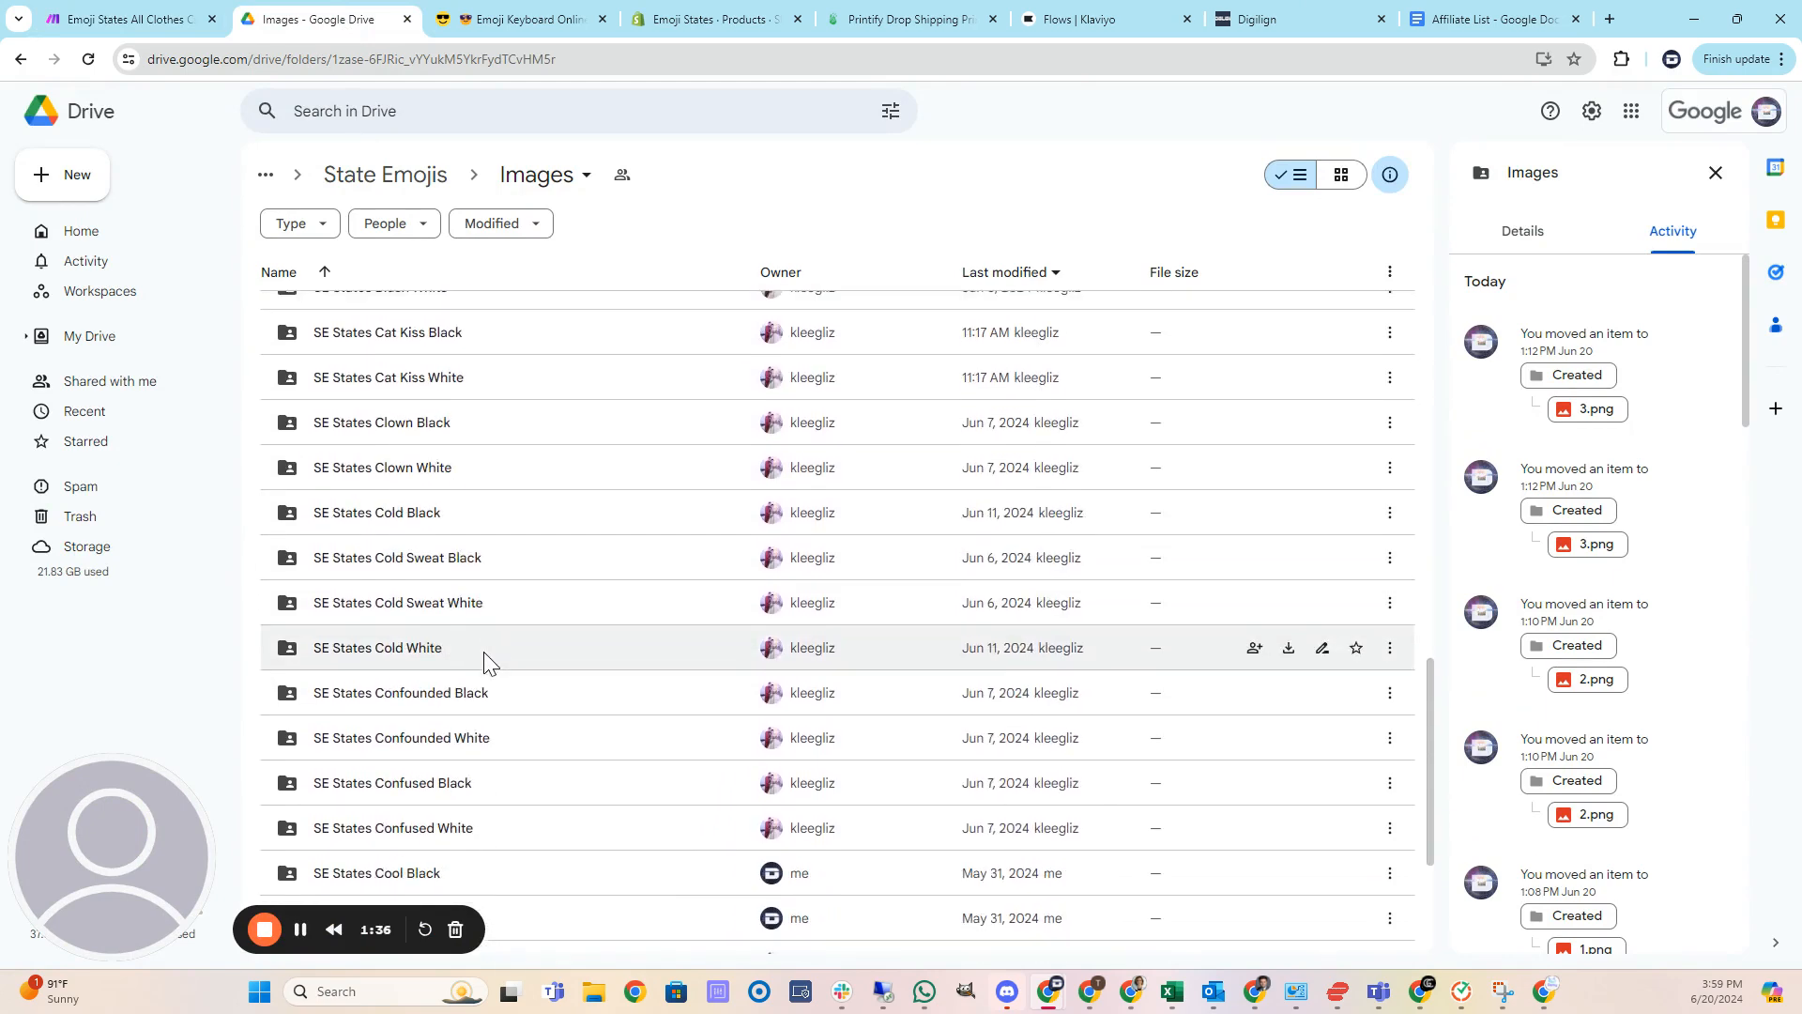
scroll(483, 655, "down", 10)
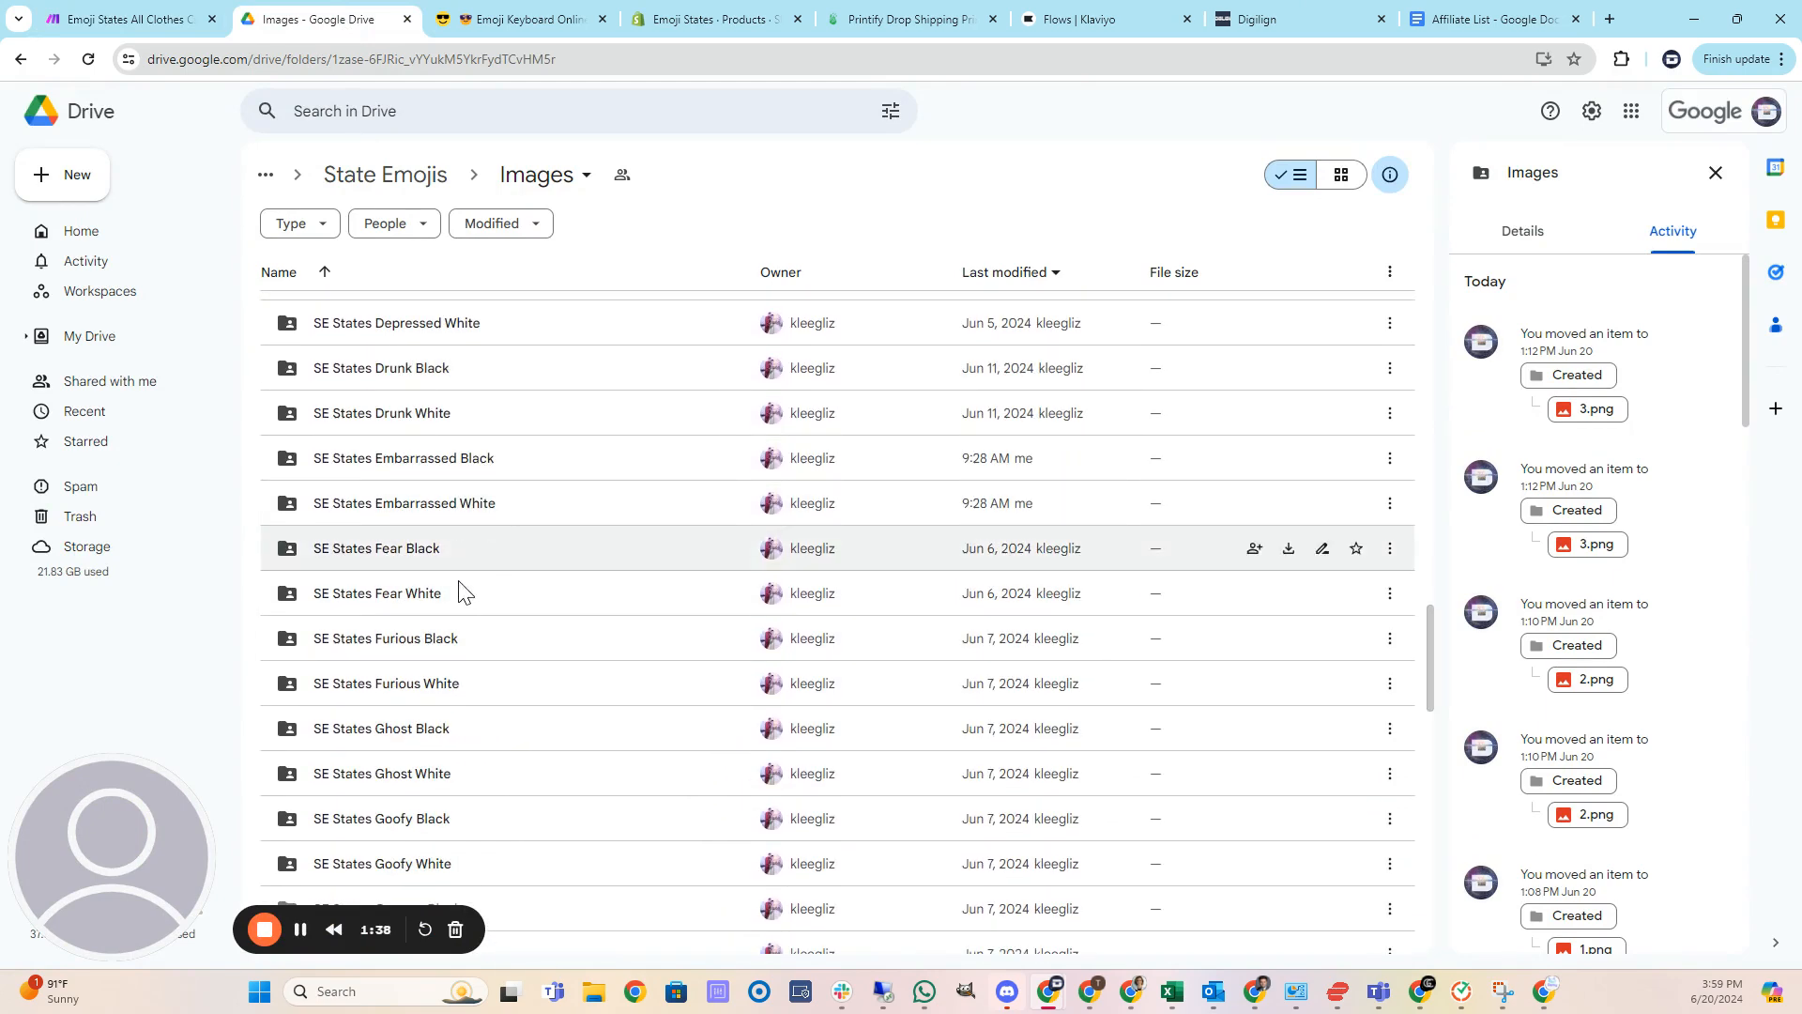
Open the SE States Furious Black folder and its Created subfolder, and preview source images 1.png and 4.png.
double_click(460, 640)
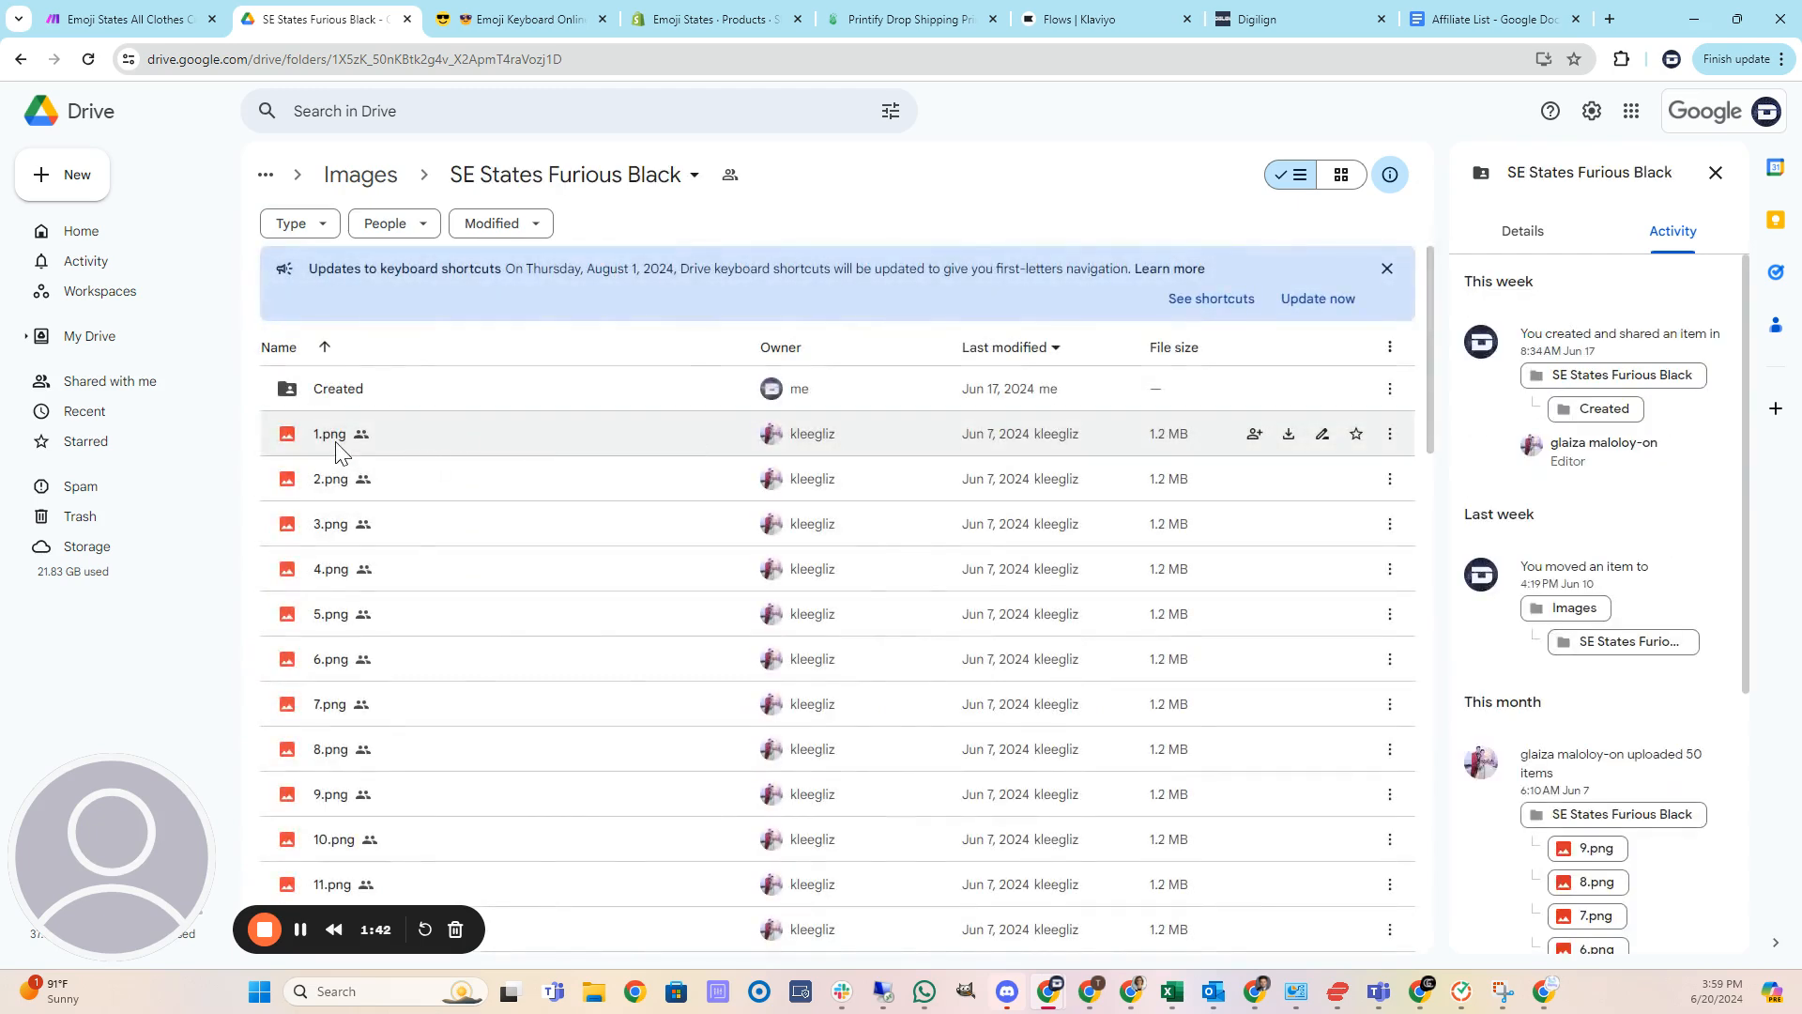
double_click(336, 442)
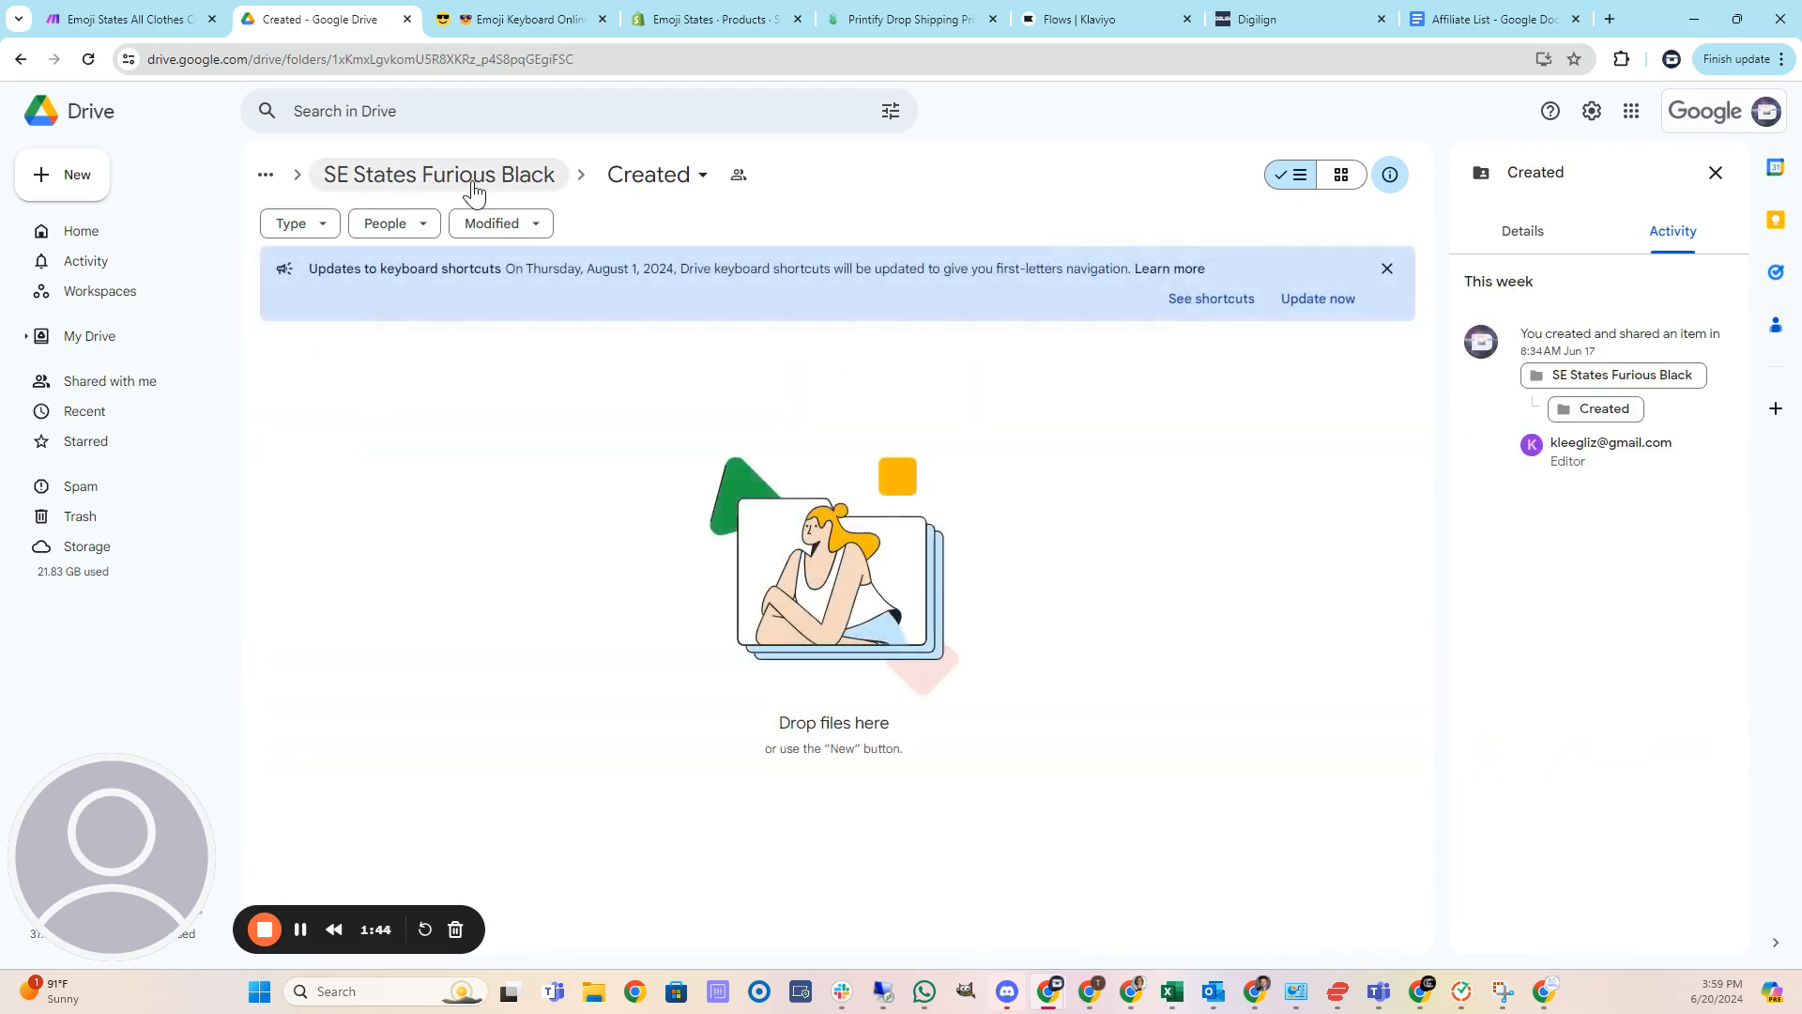
left_click(474, 178)
double_click(345, 438)
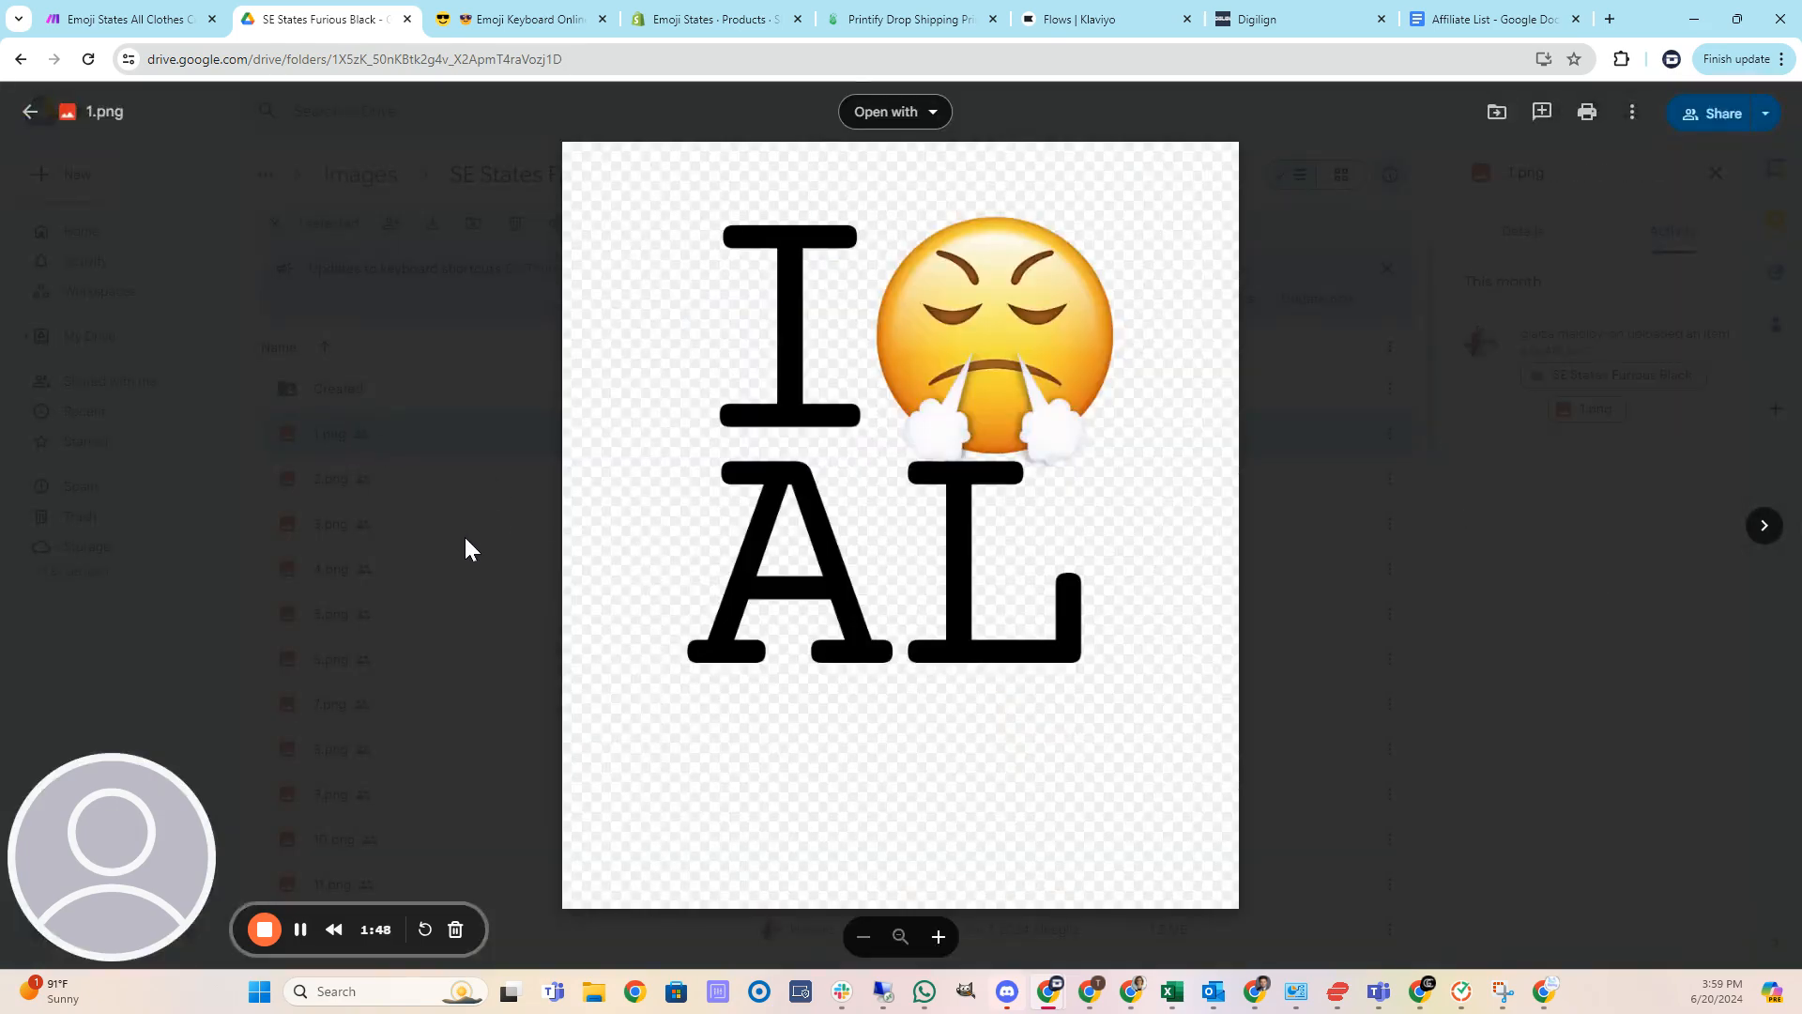
left_click(463, 533)
double_click(402, 569)
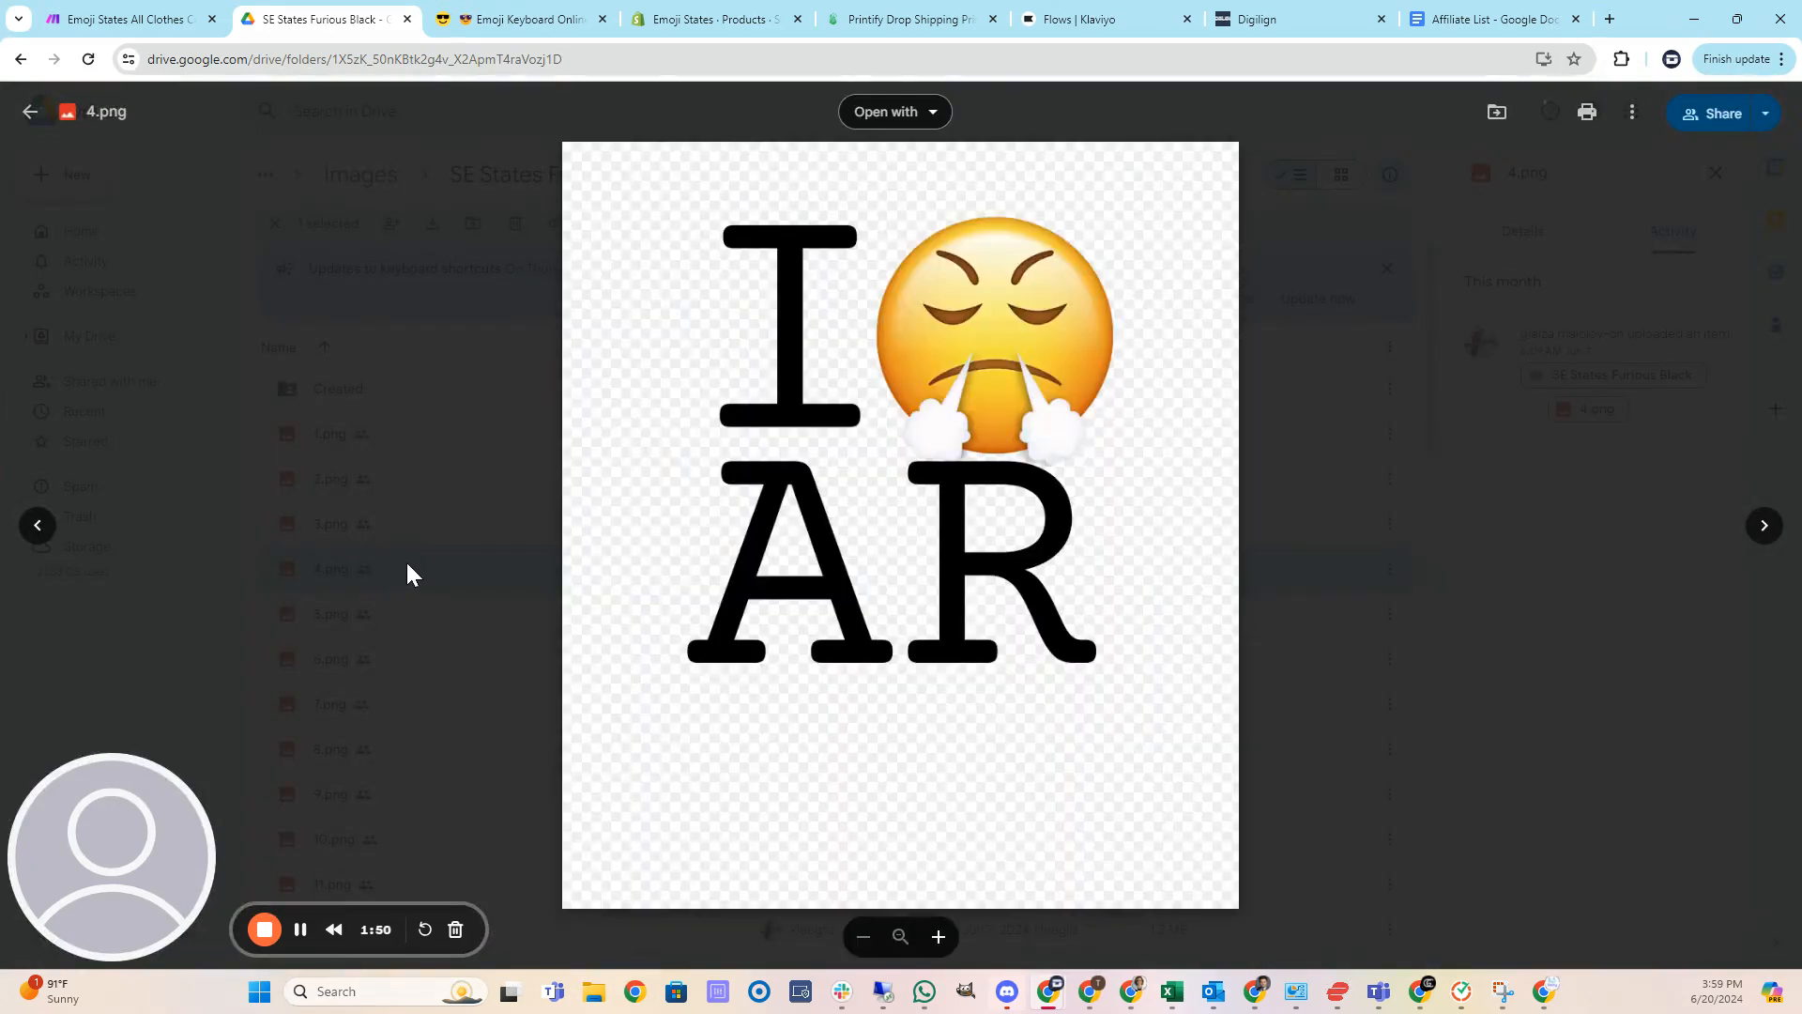
left_click(457, 515)
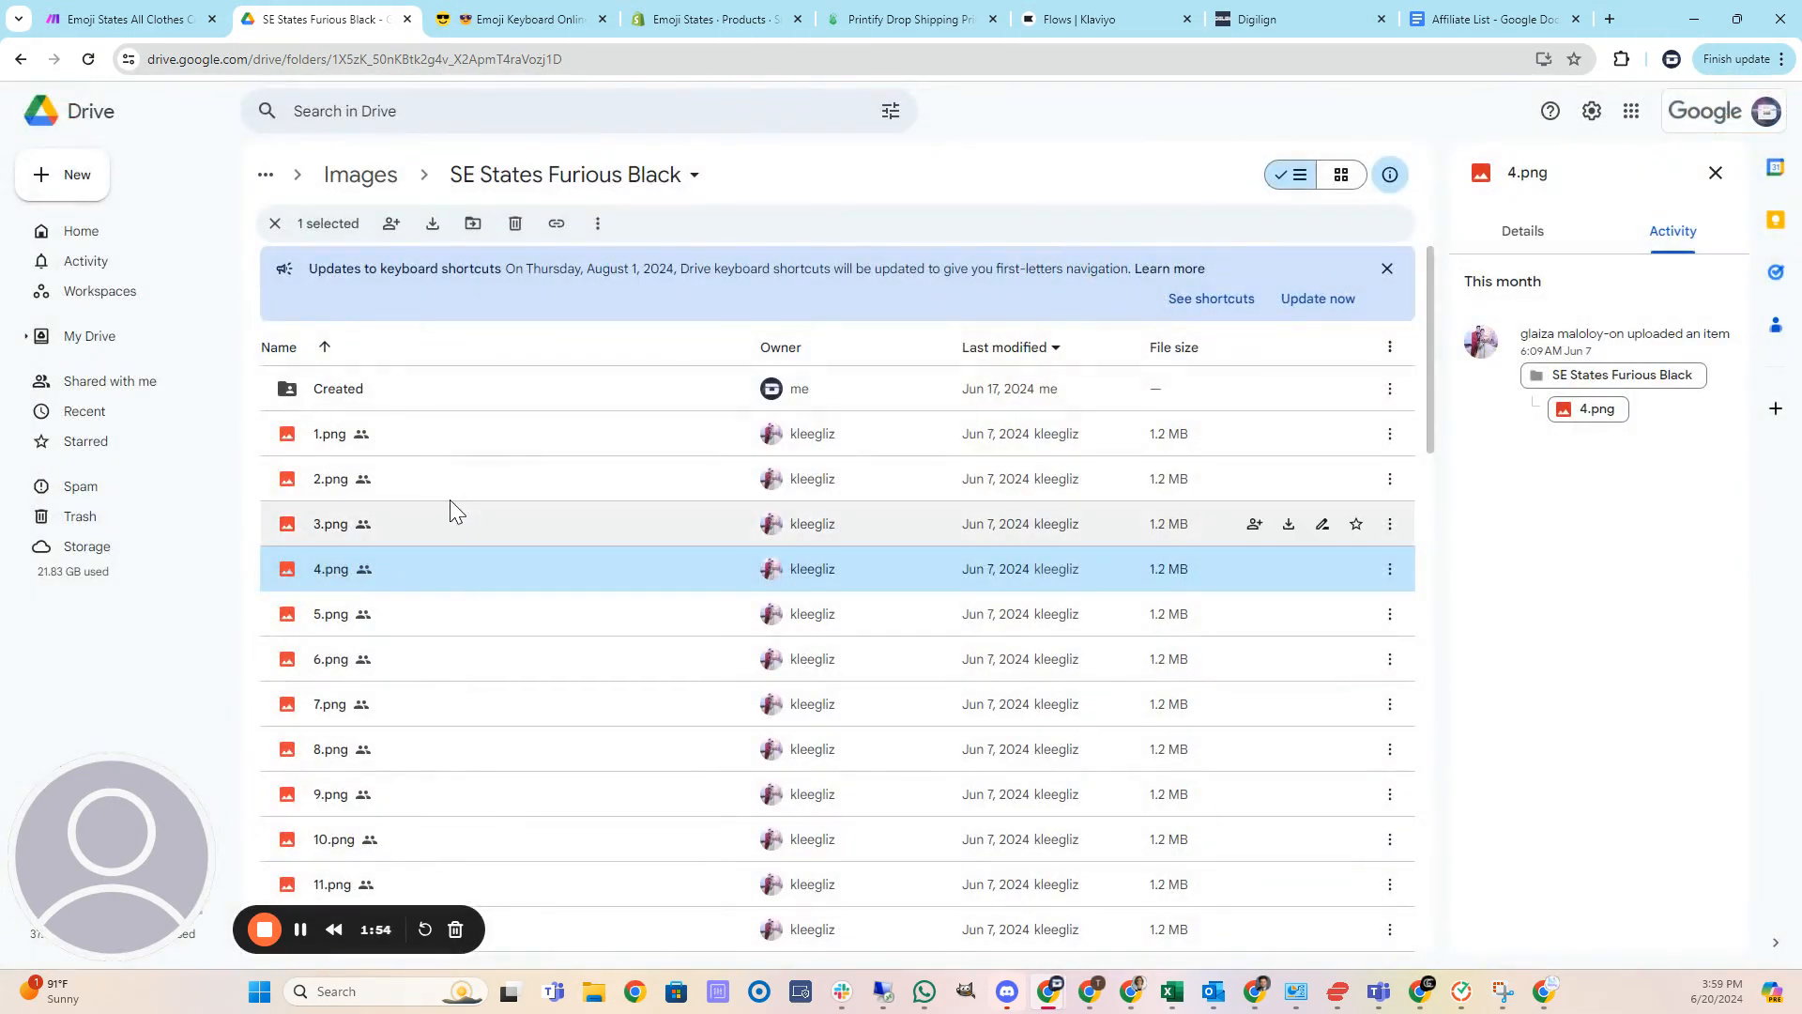
Set the first Google Drive module's folder to SE States Furious Black and save the module.
left_click(150, 17)
left_click(209, 505)
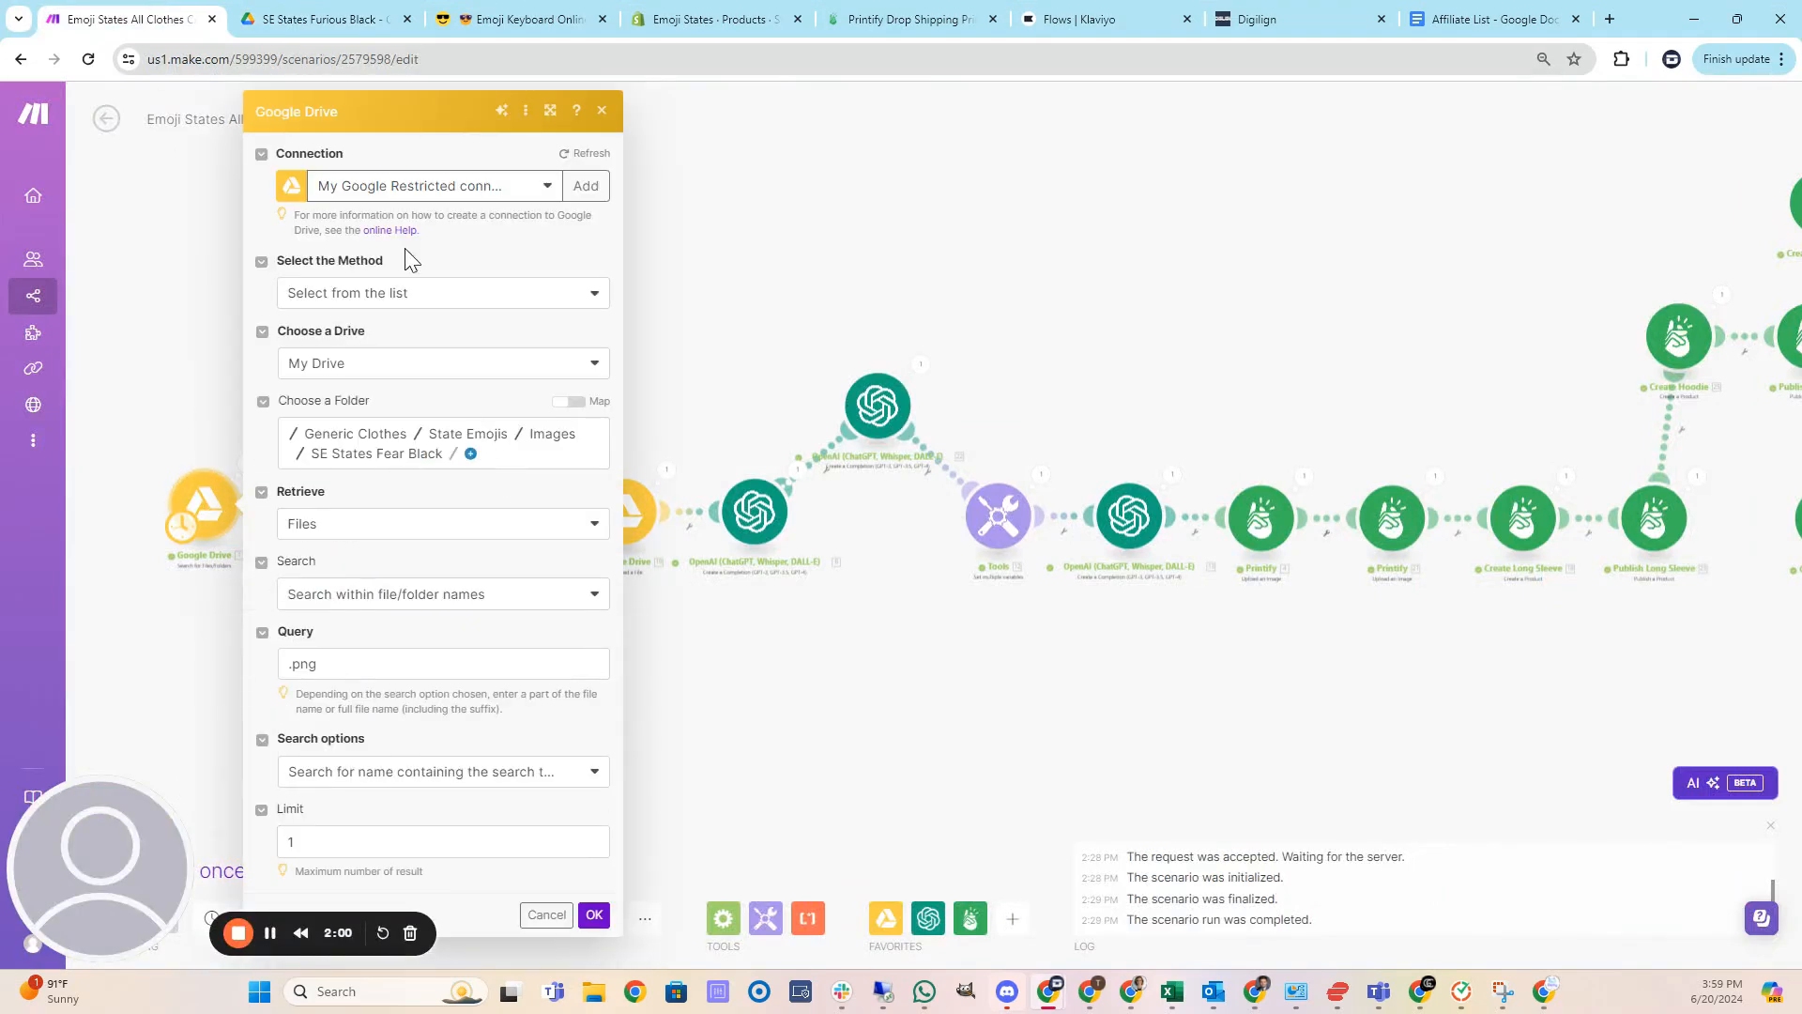
left_click(413, 465)
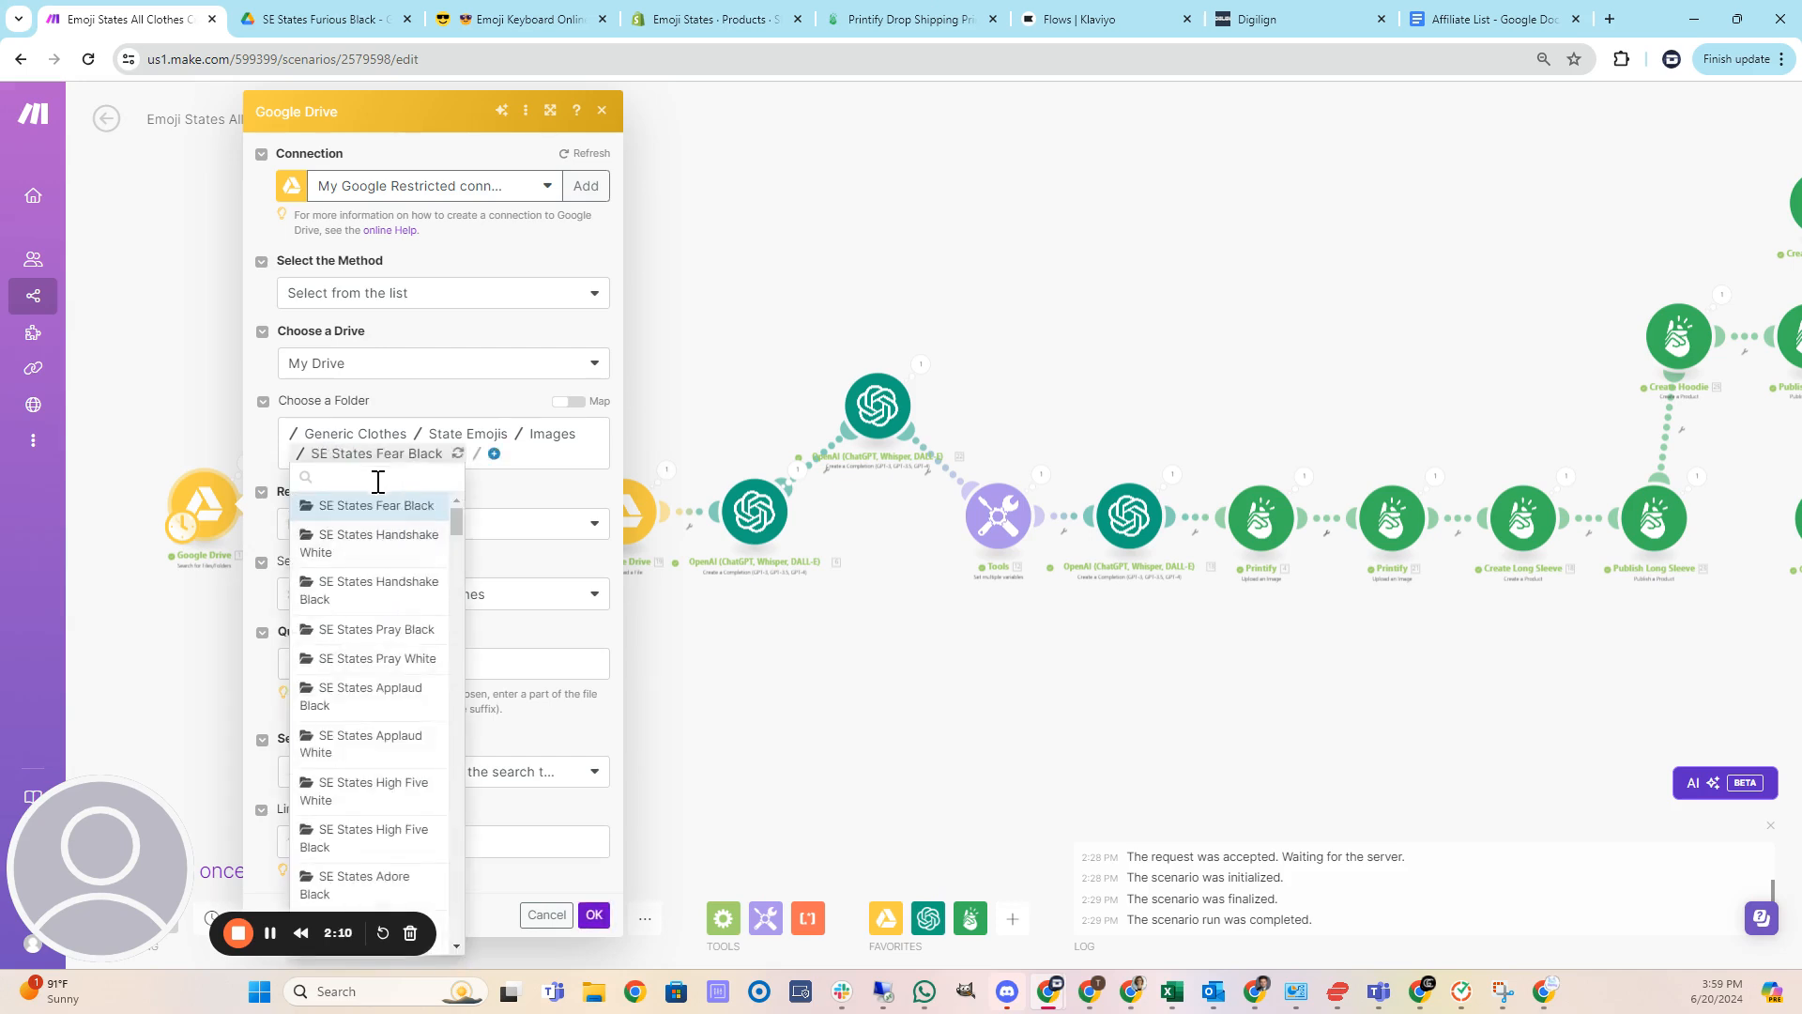
type("fur")
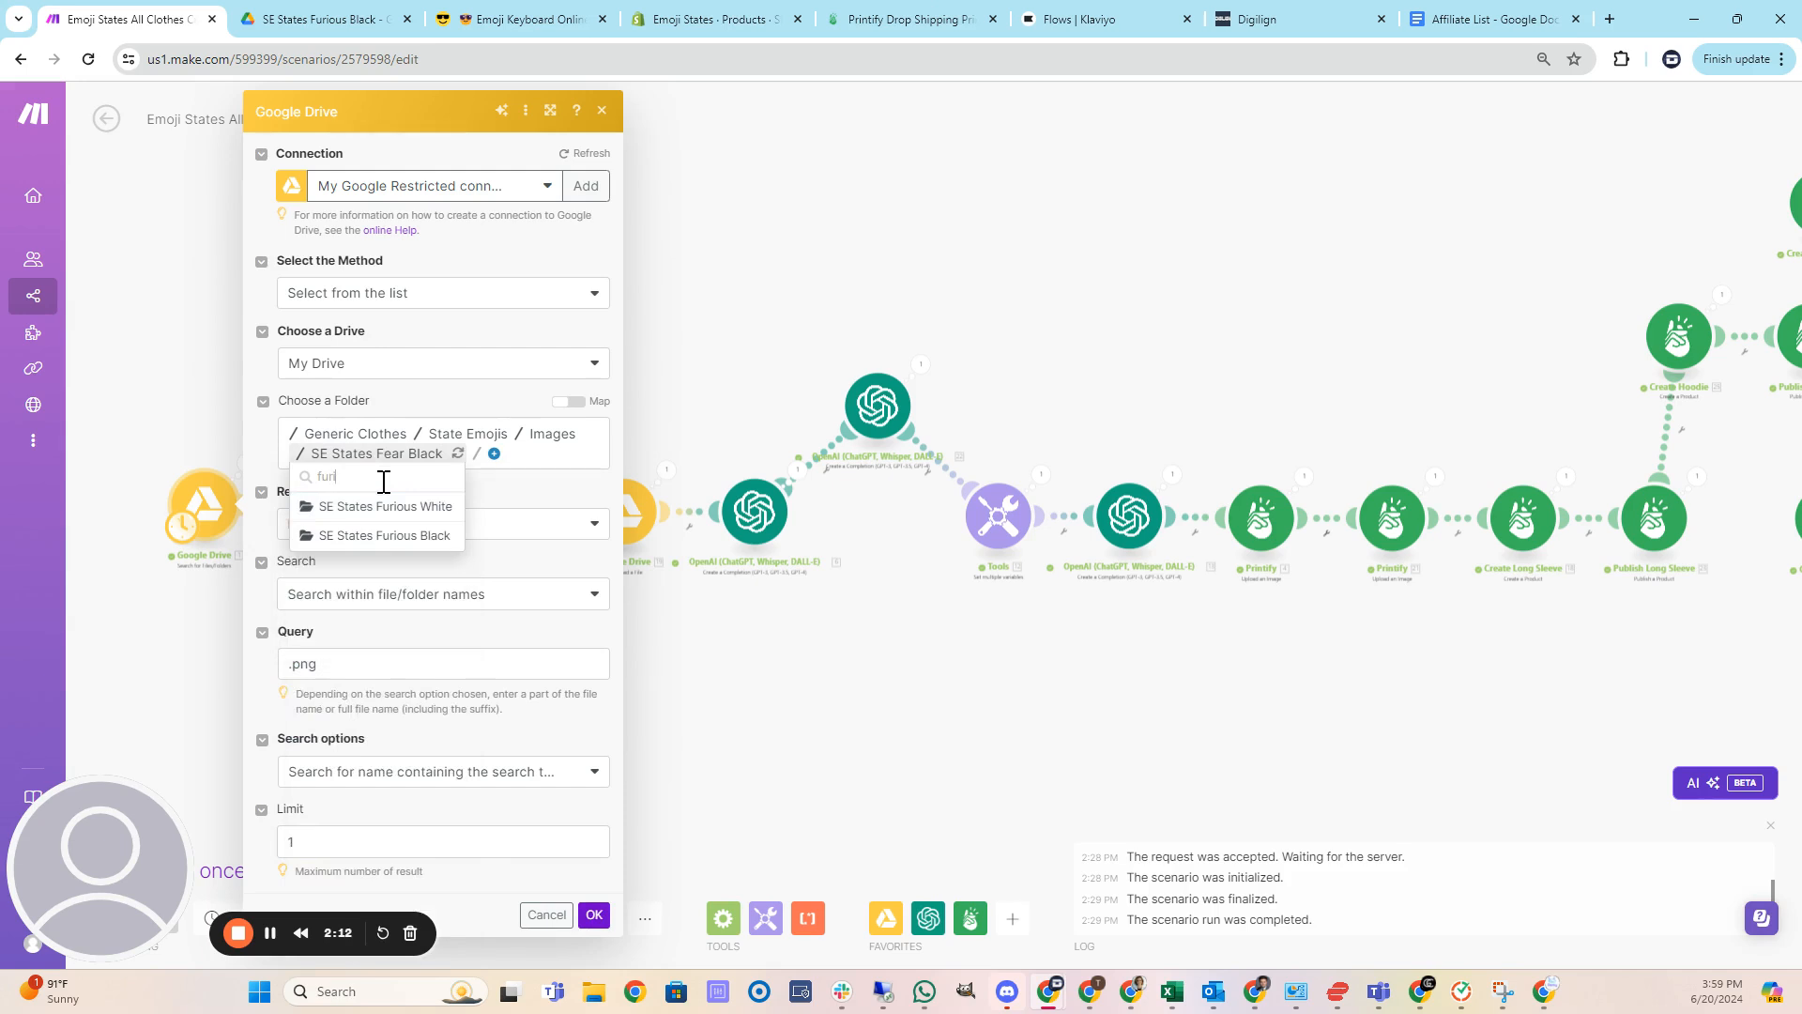
type("iou")
left_click(396, 536)
left_click(595, 915)
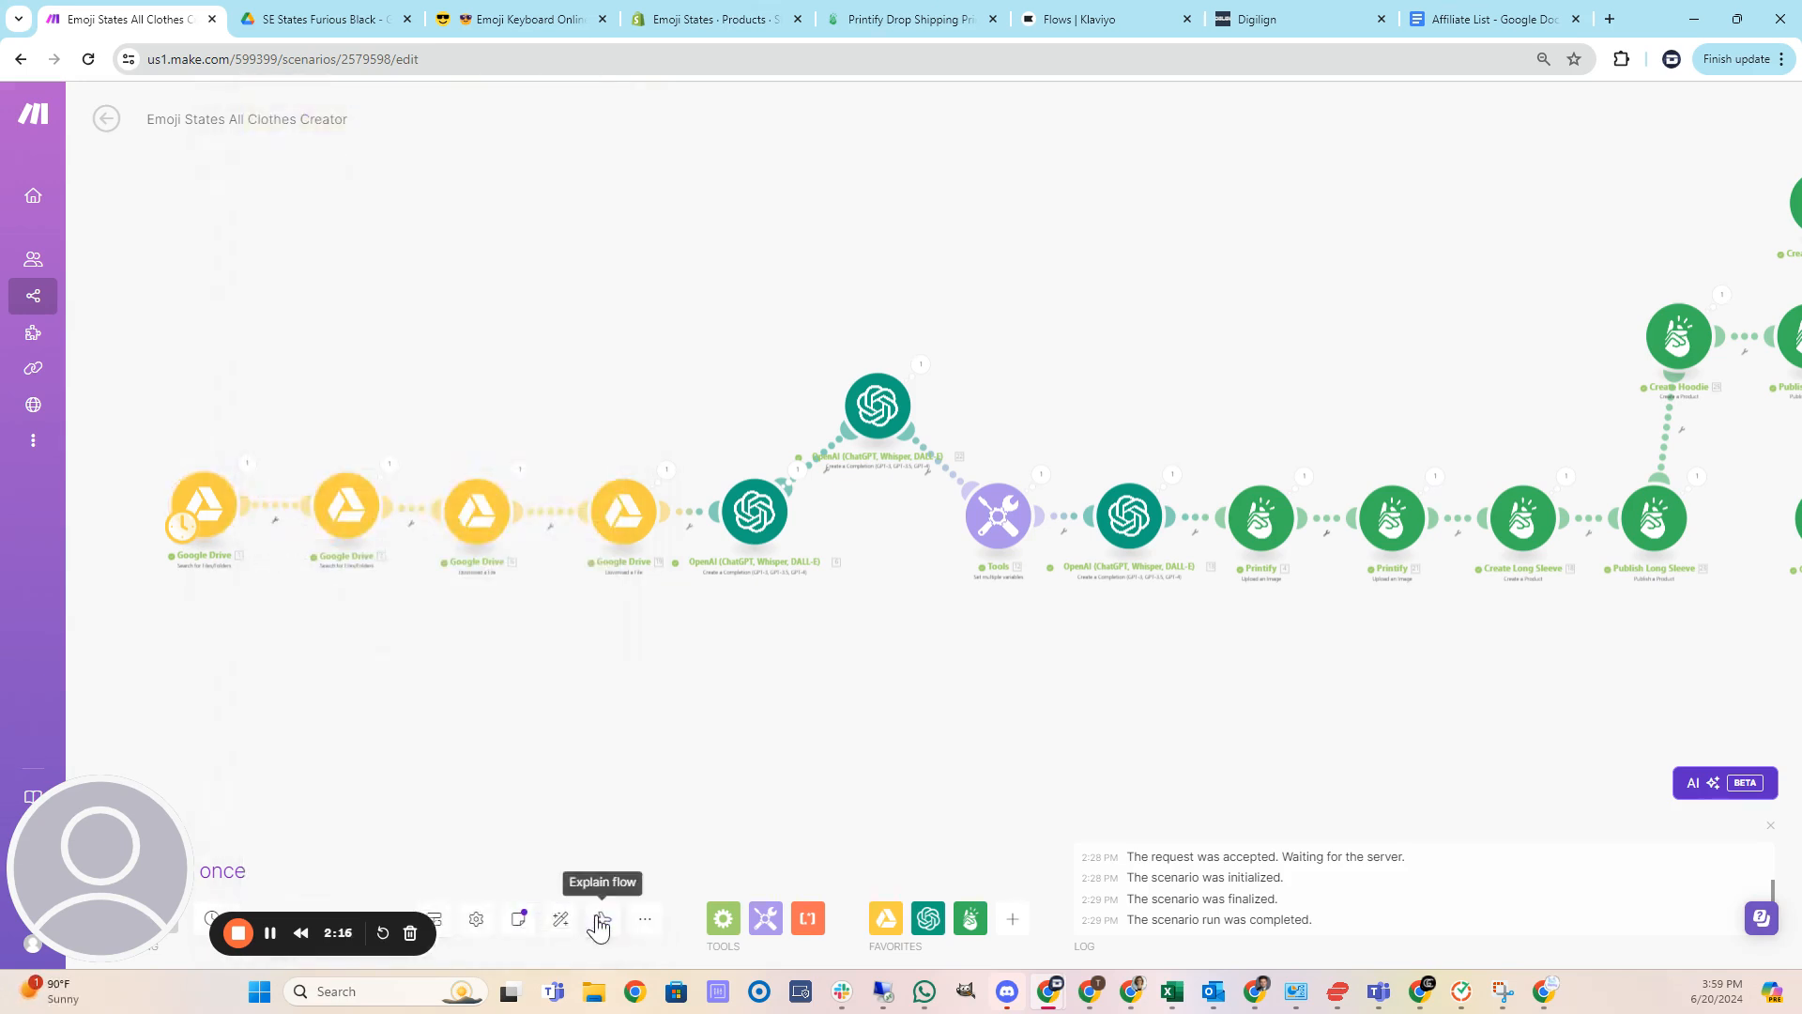
Set the second Google Drive module's folder to SE States Furious White and save the module.
left_click(340, 513)
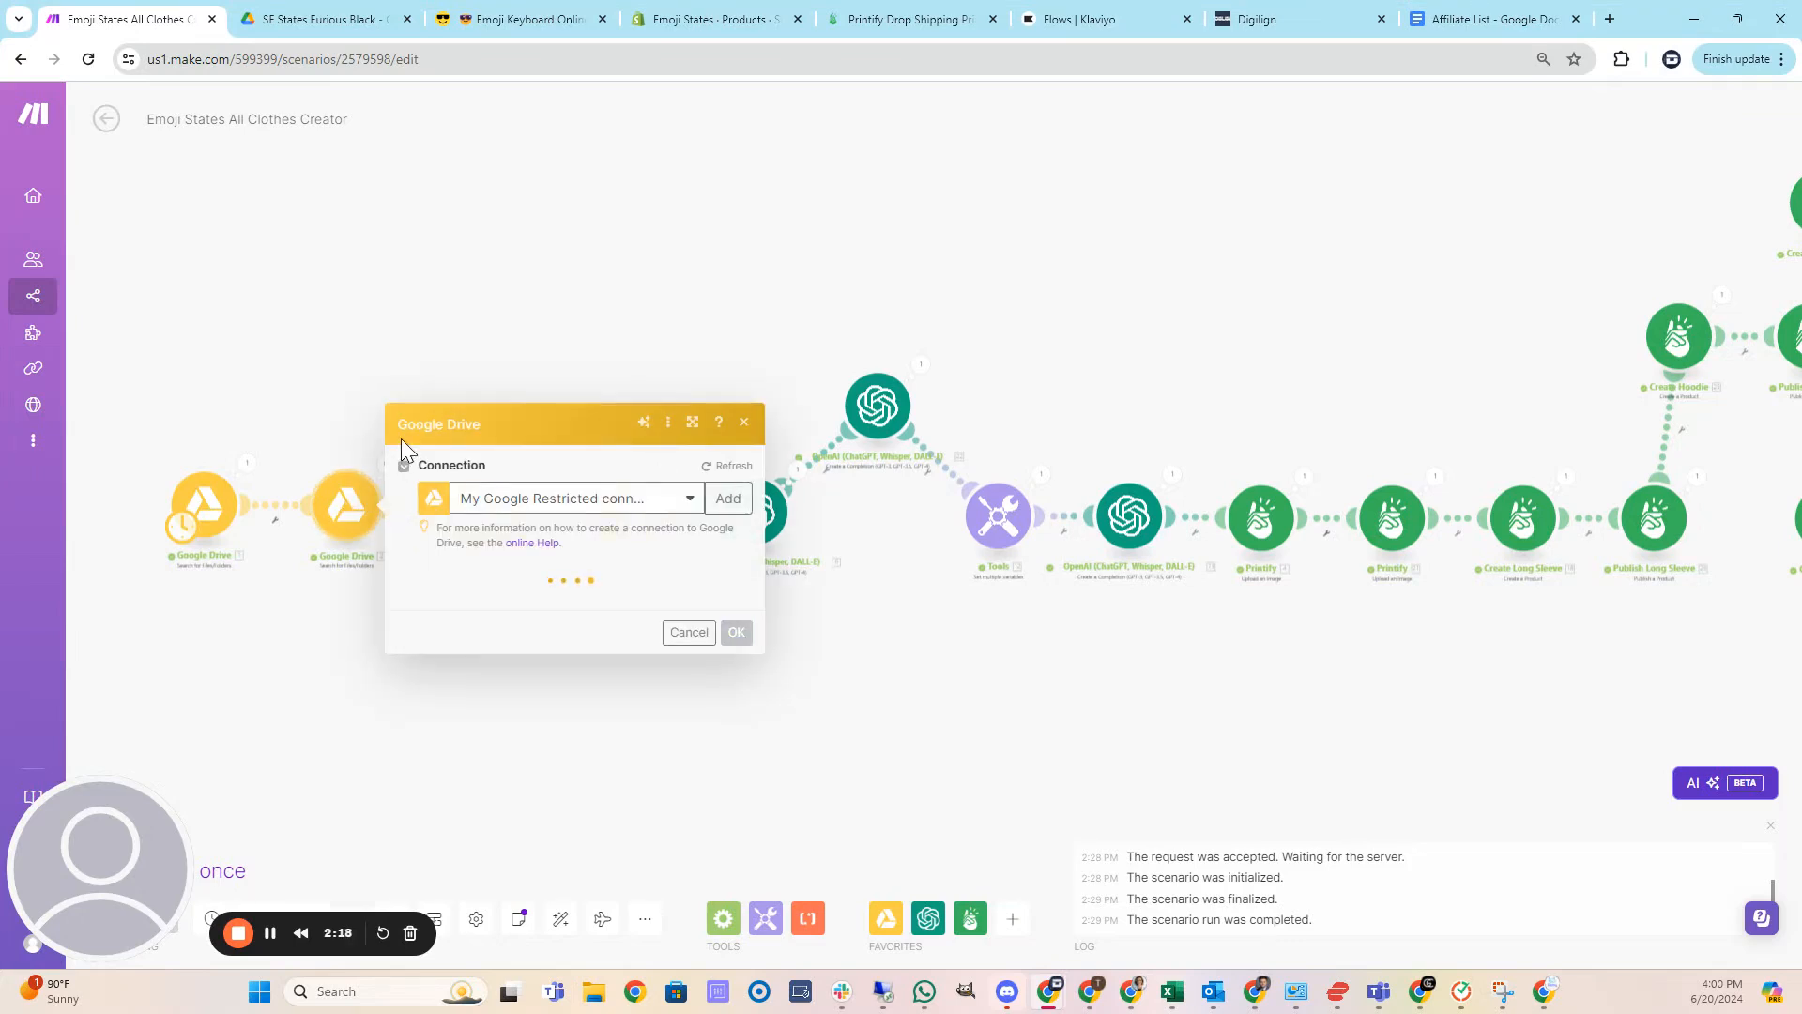
left_click(528, 453)
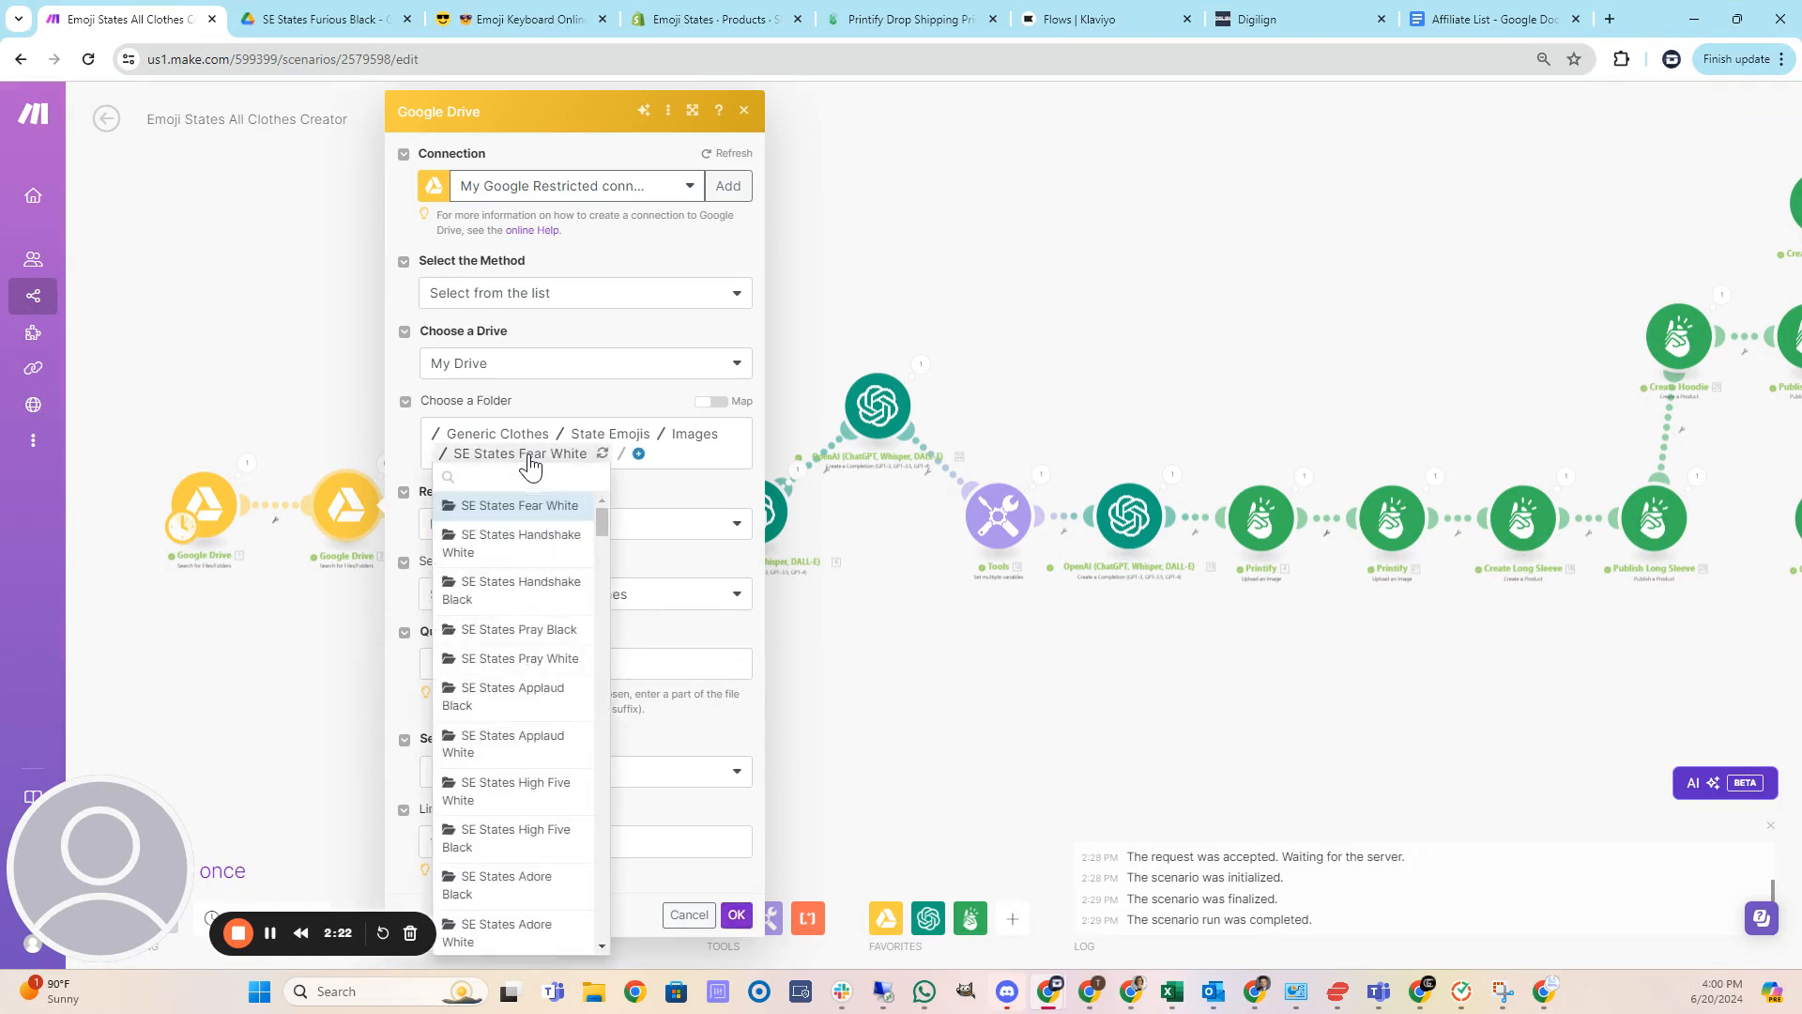
type("furi")
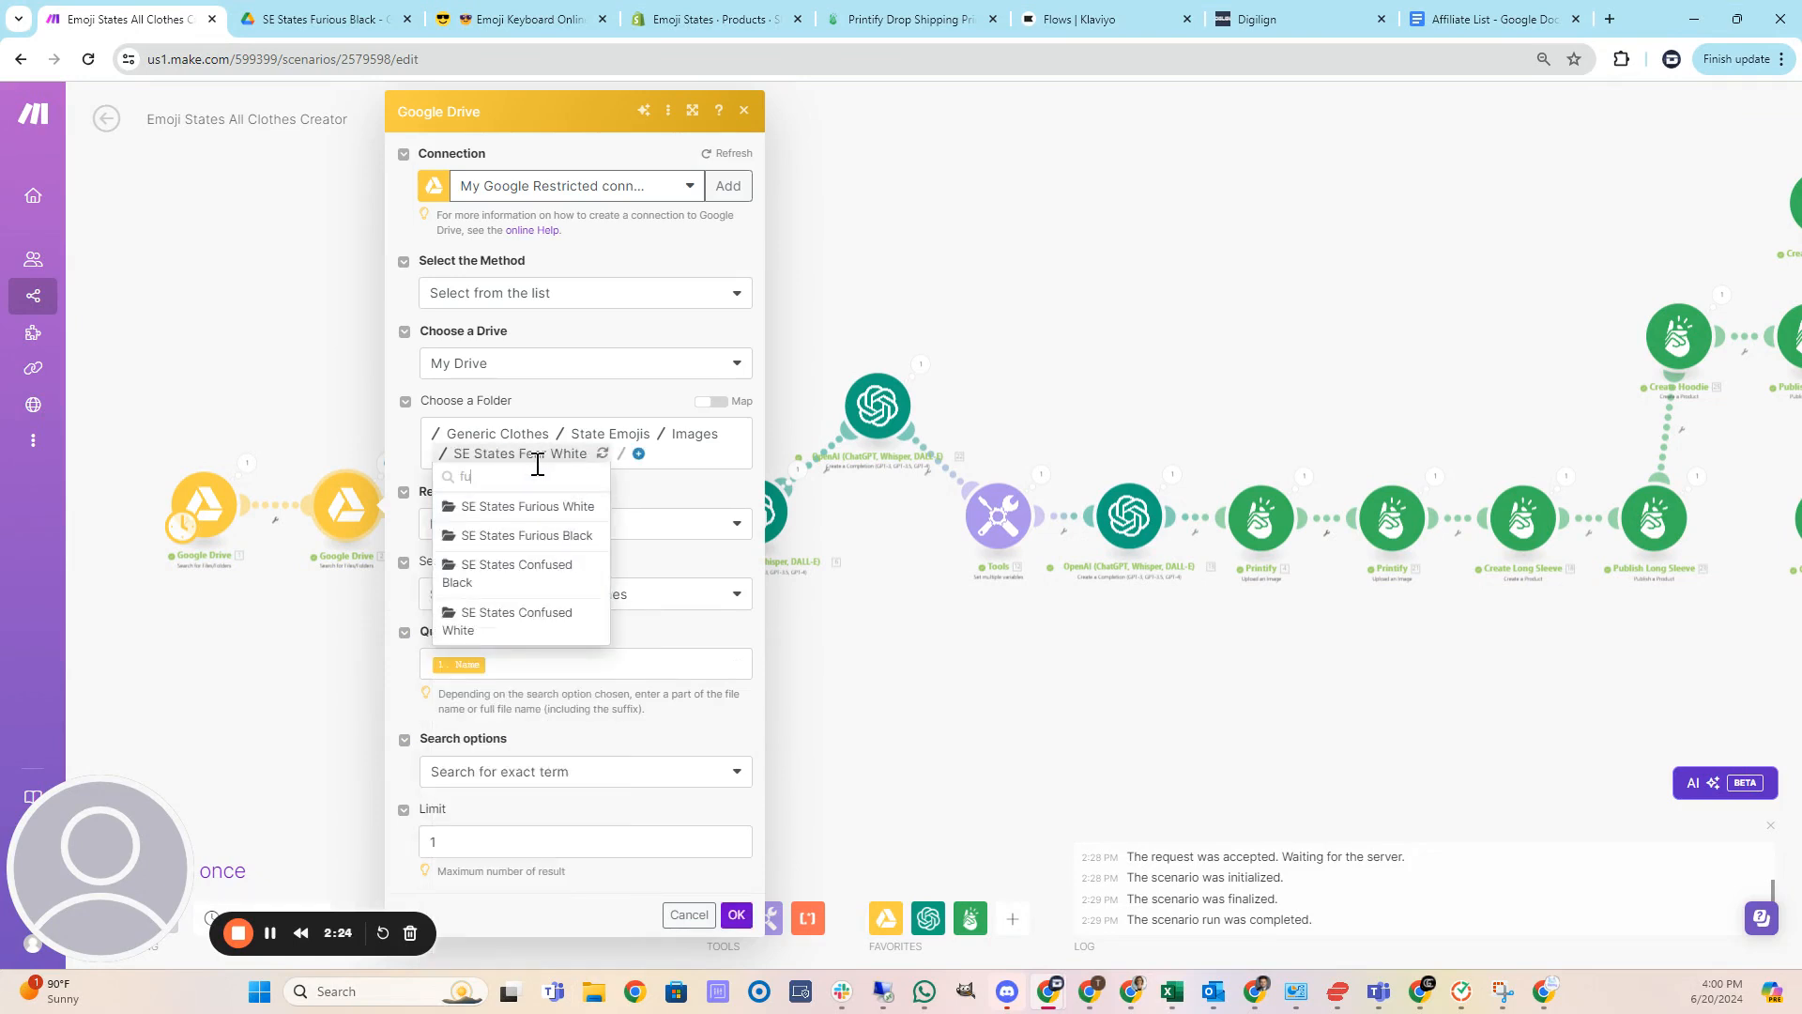
left_click(566, 512)
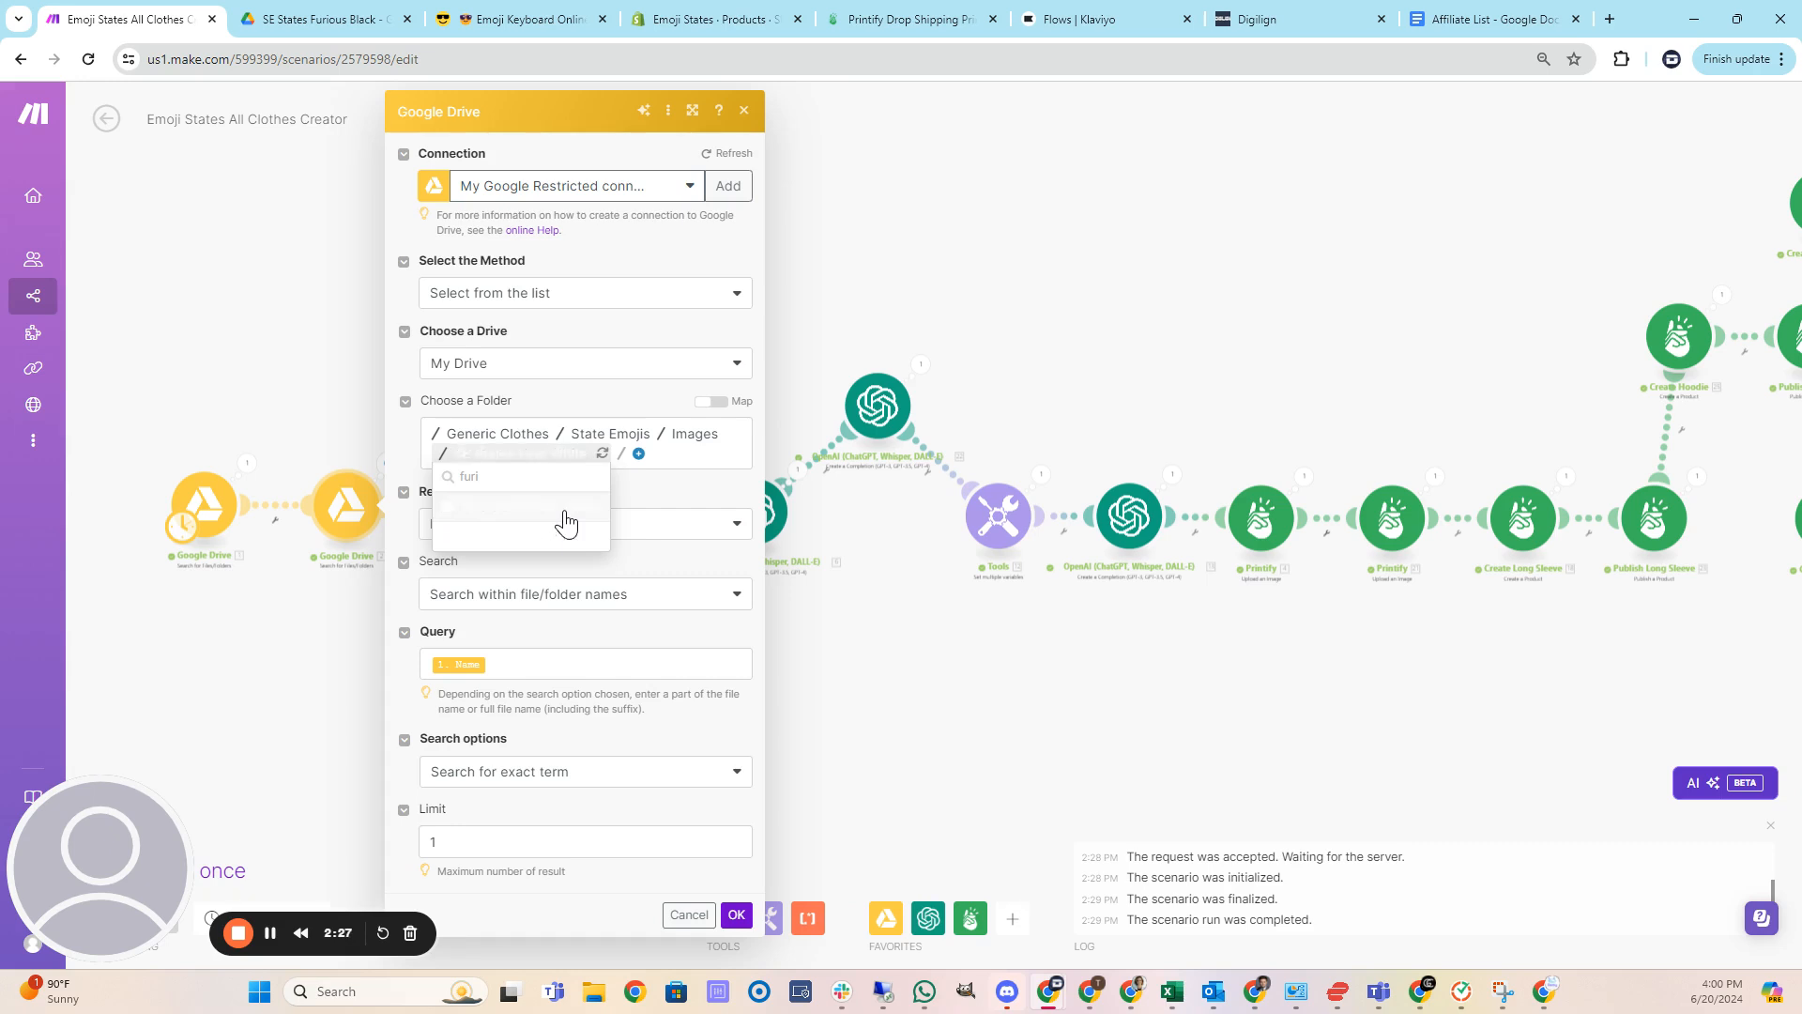
left_click(736, 917)
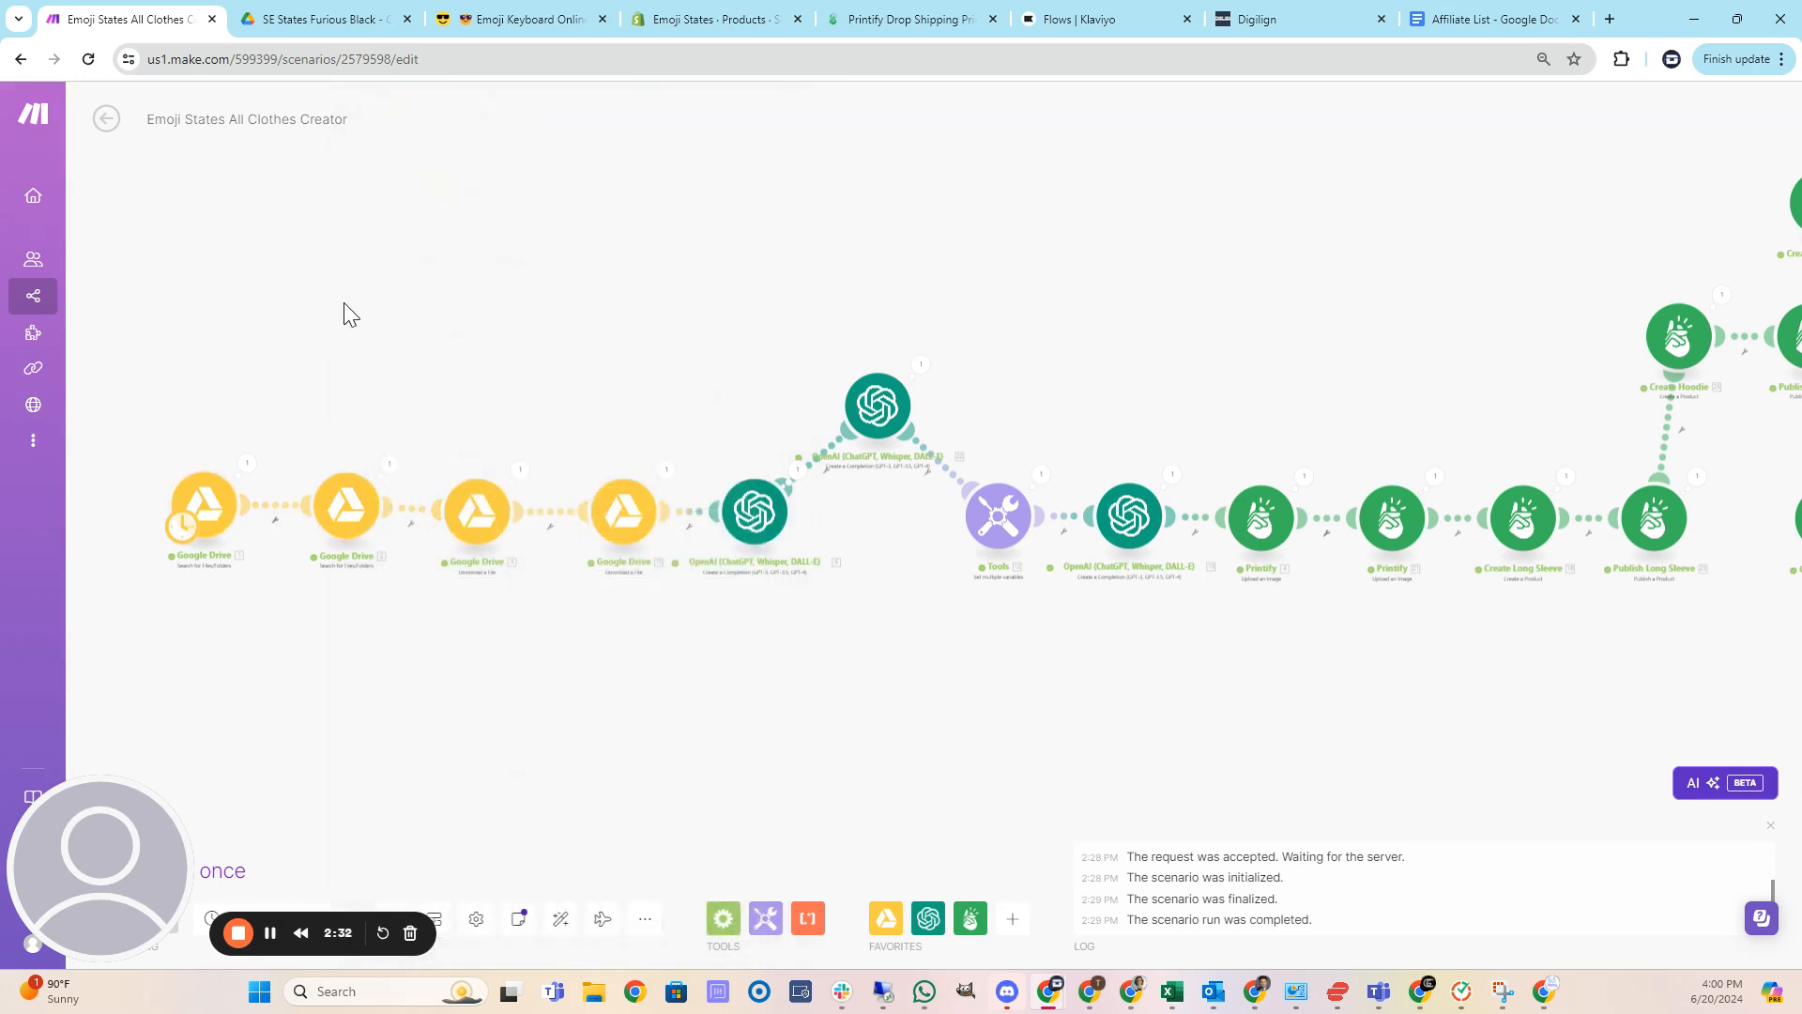
Return to the Drive Images folder and scroll to the Furious emoji folders.
left_click(359, 17)
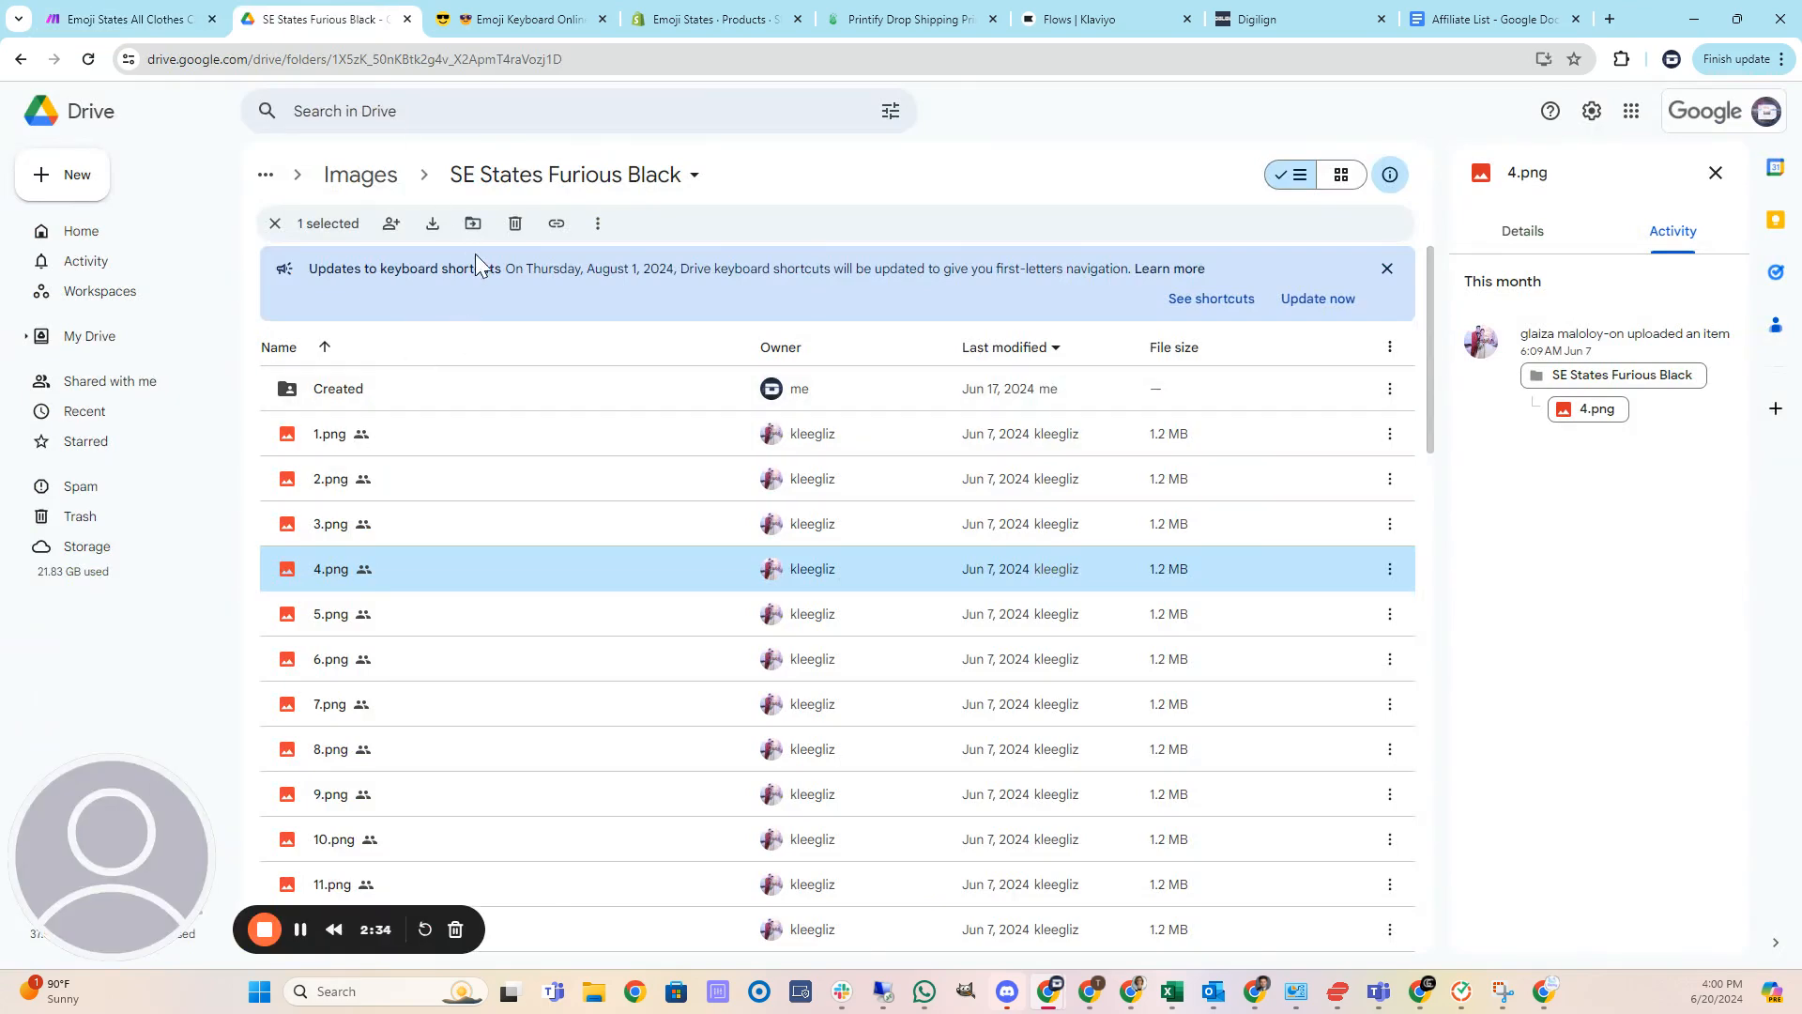
left_click(381, 182)
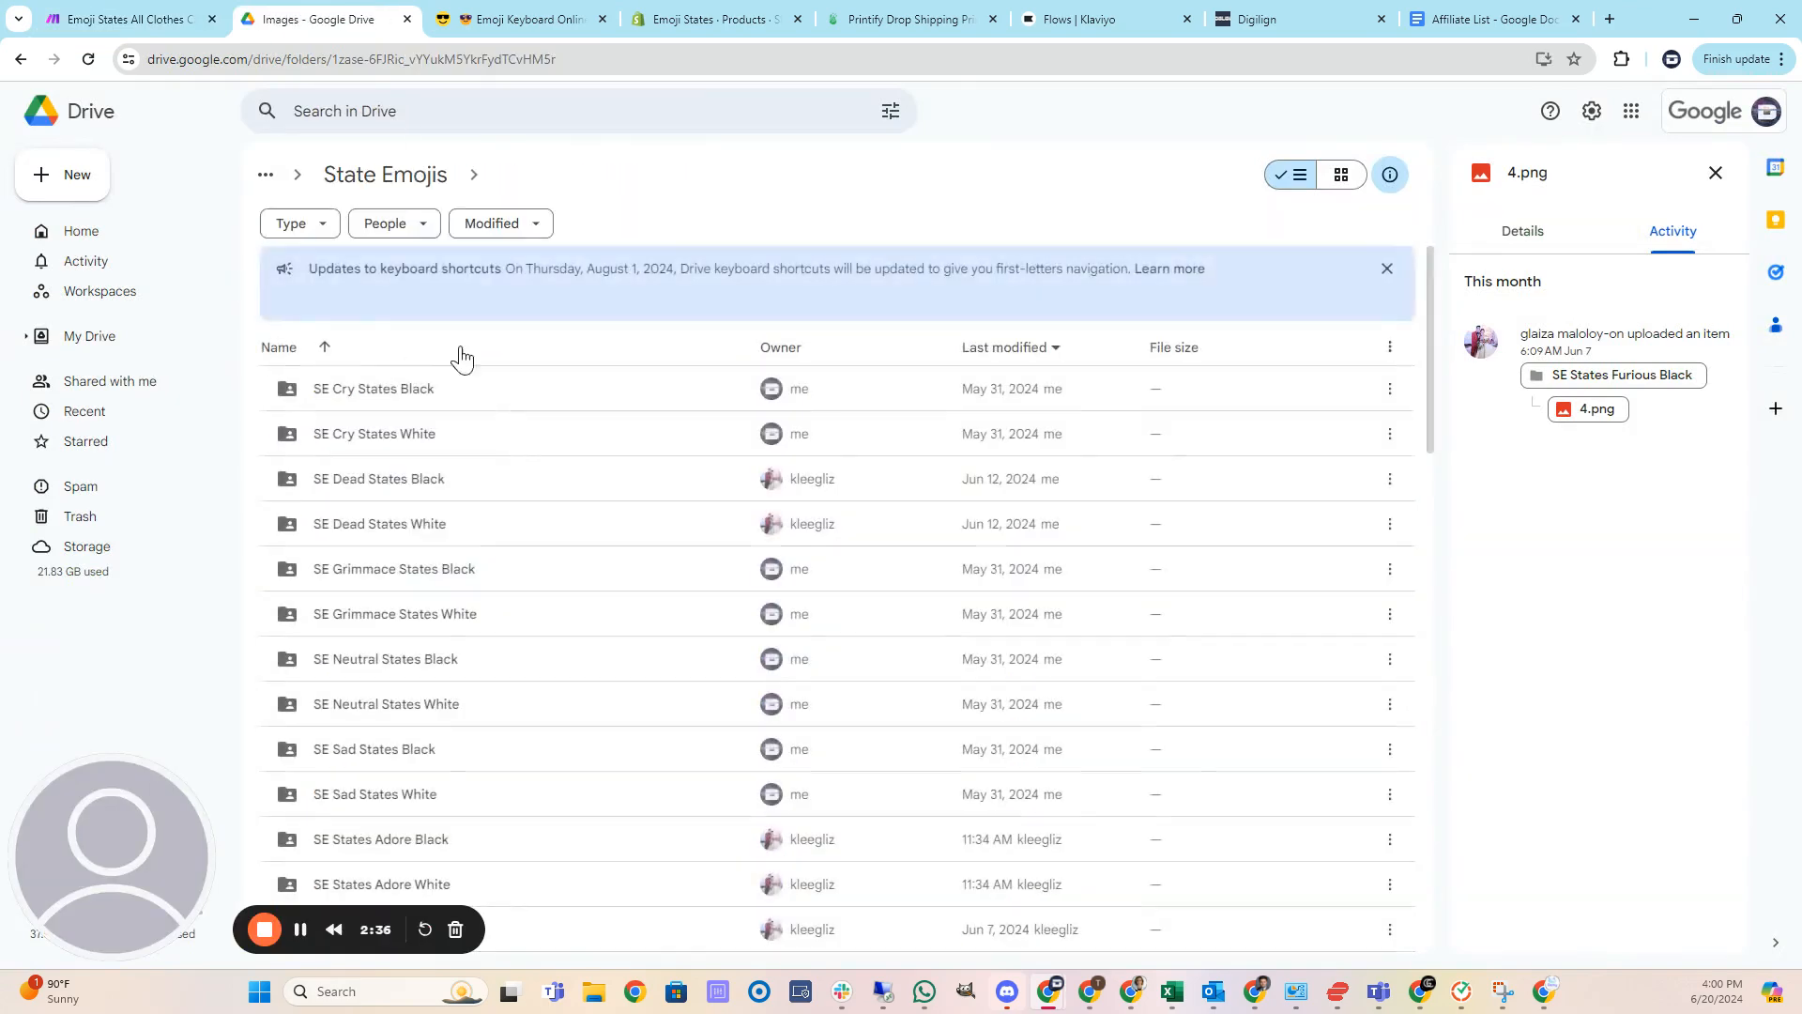
scroll(564, 671, "down", 6)
scroll(521, 676, "down", 12)
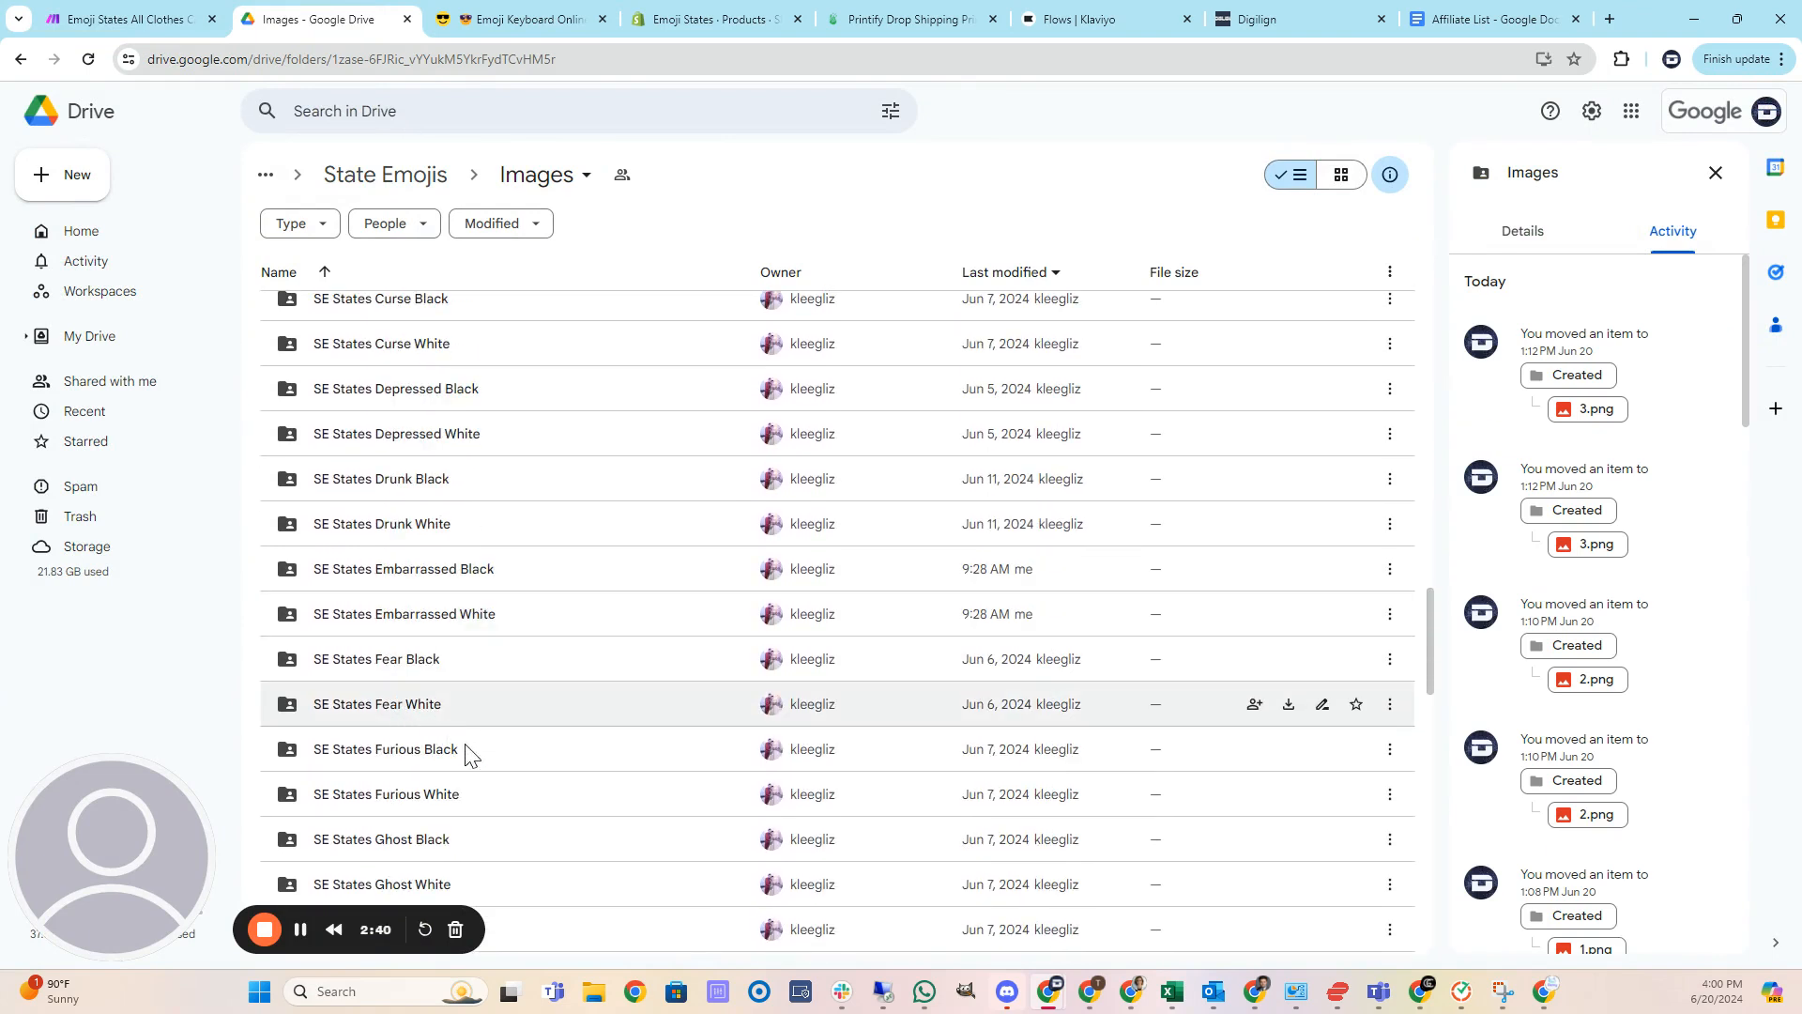
scroll(472, 747, "down", 2)
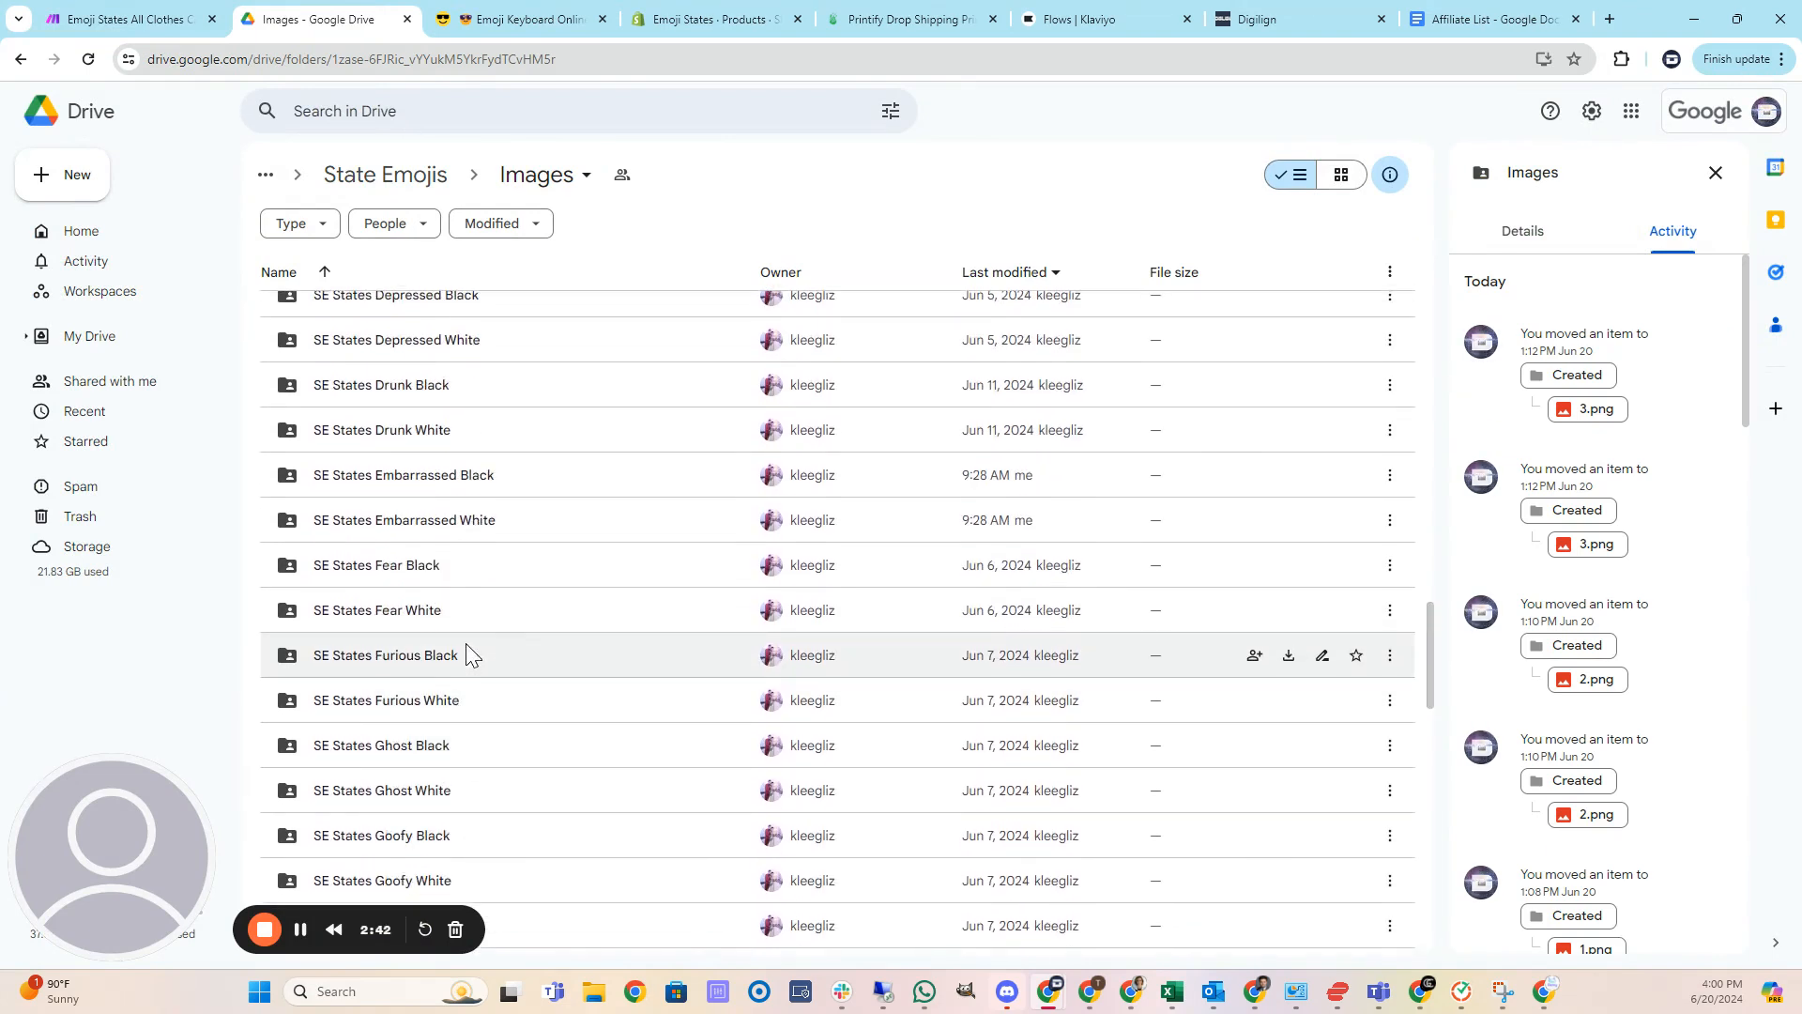
Open the SE States Furious White folder and preview source images 1.png, 5.png and 4.png.
double_click(487, 700)
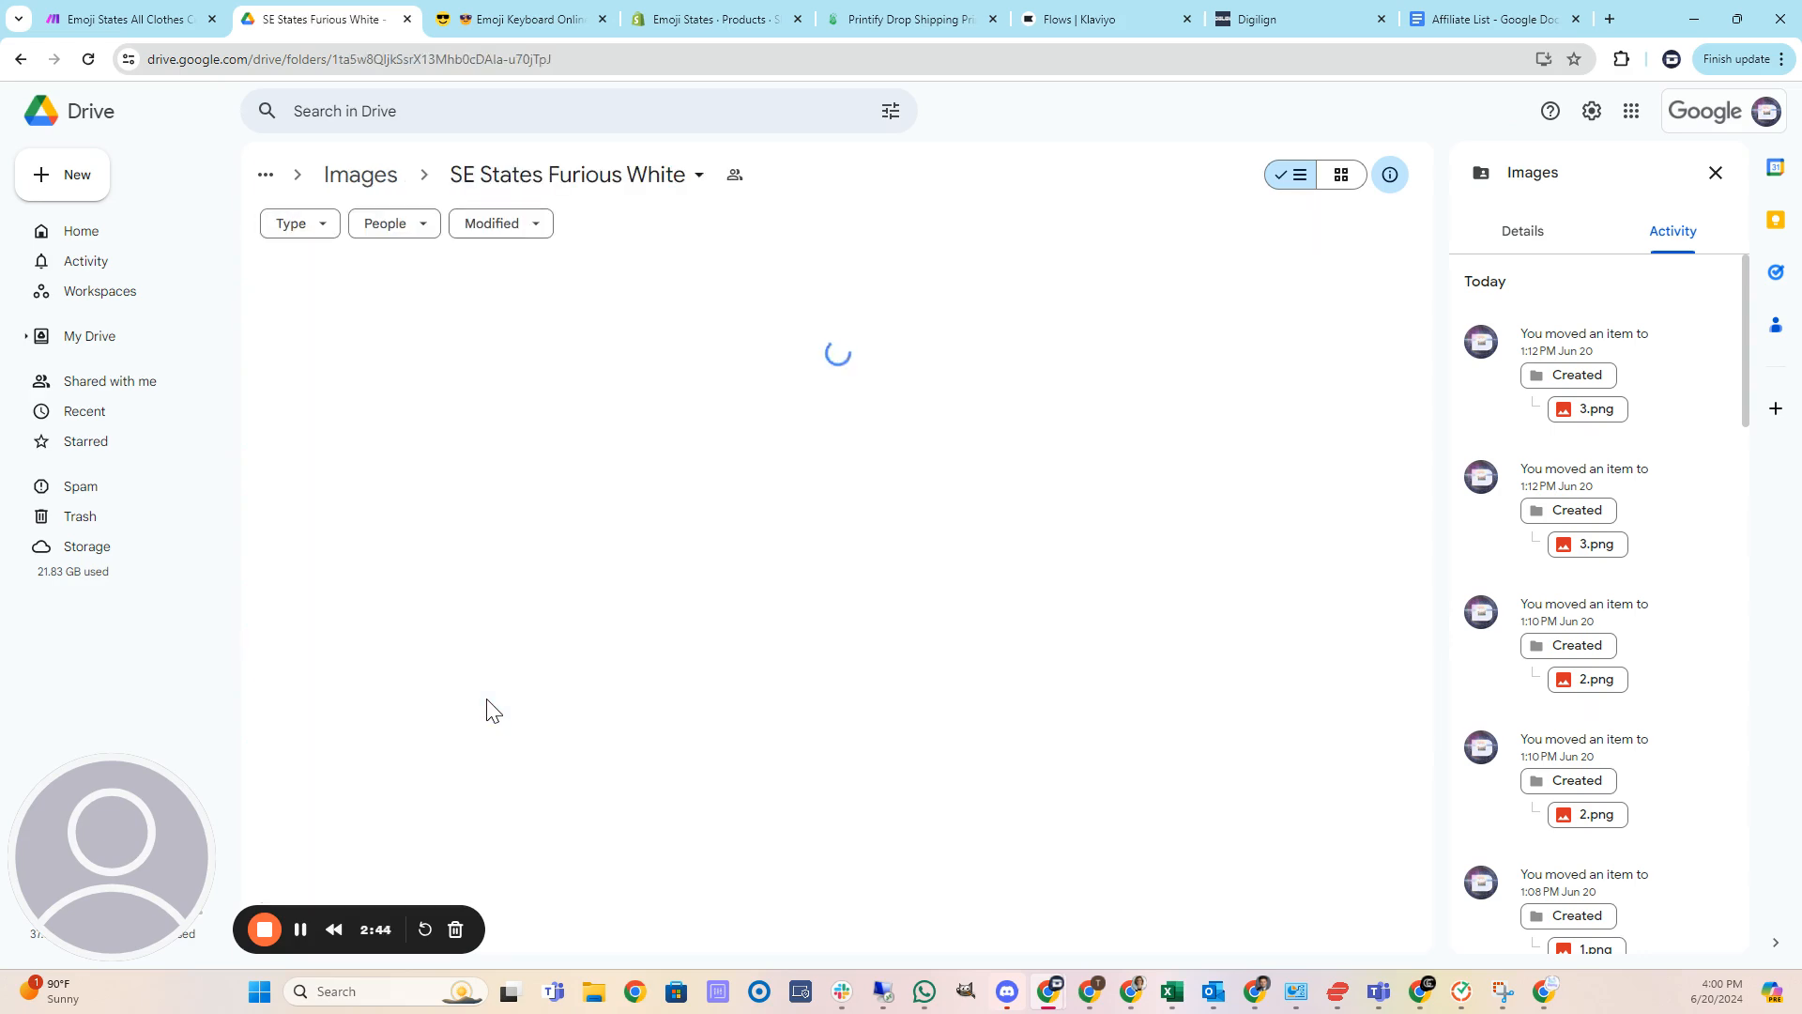
double_click(460, 438)
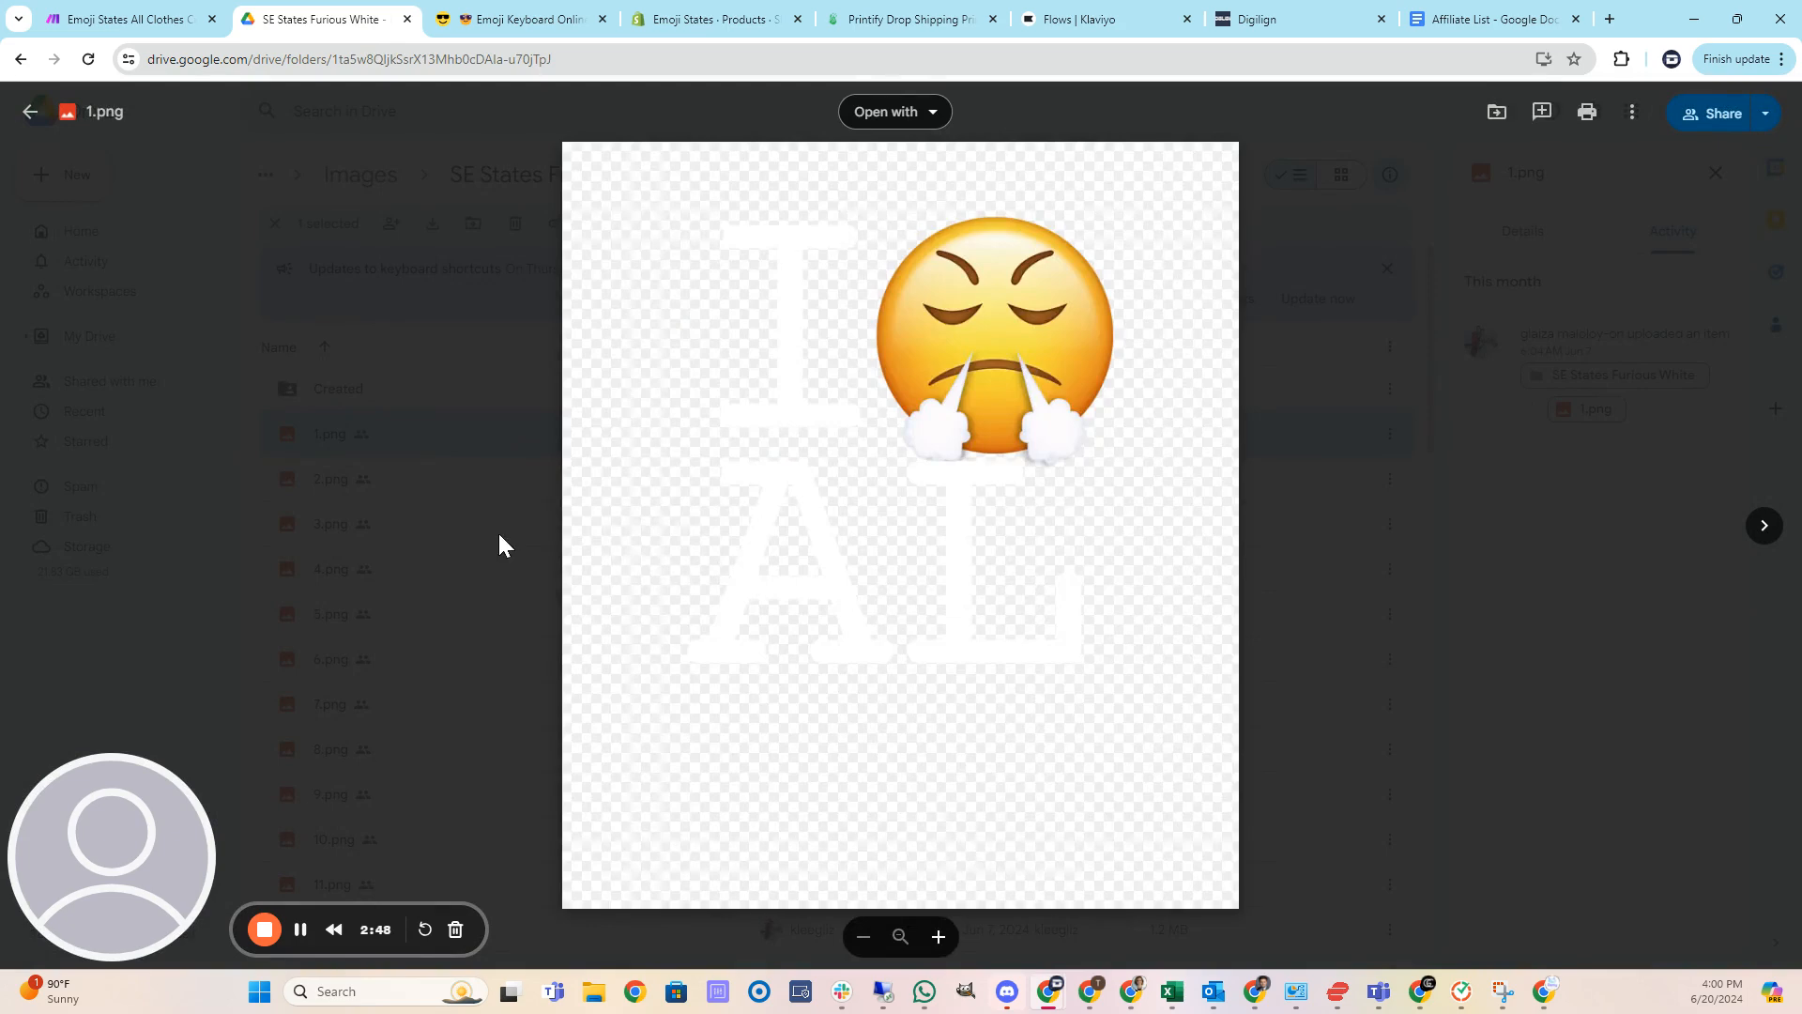
left_click(493, 536)
double_click(434, 626)
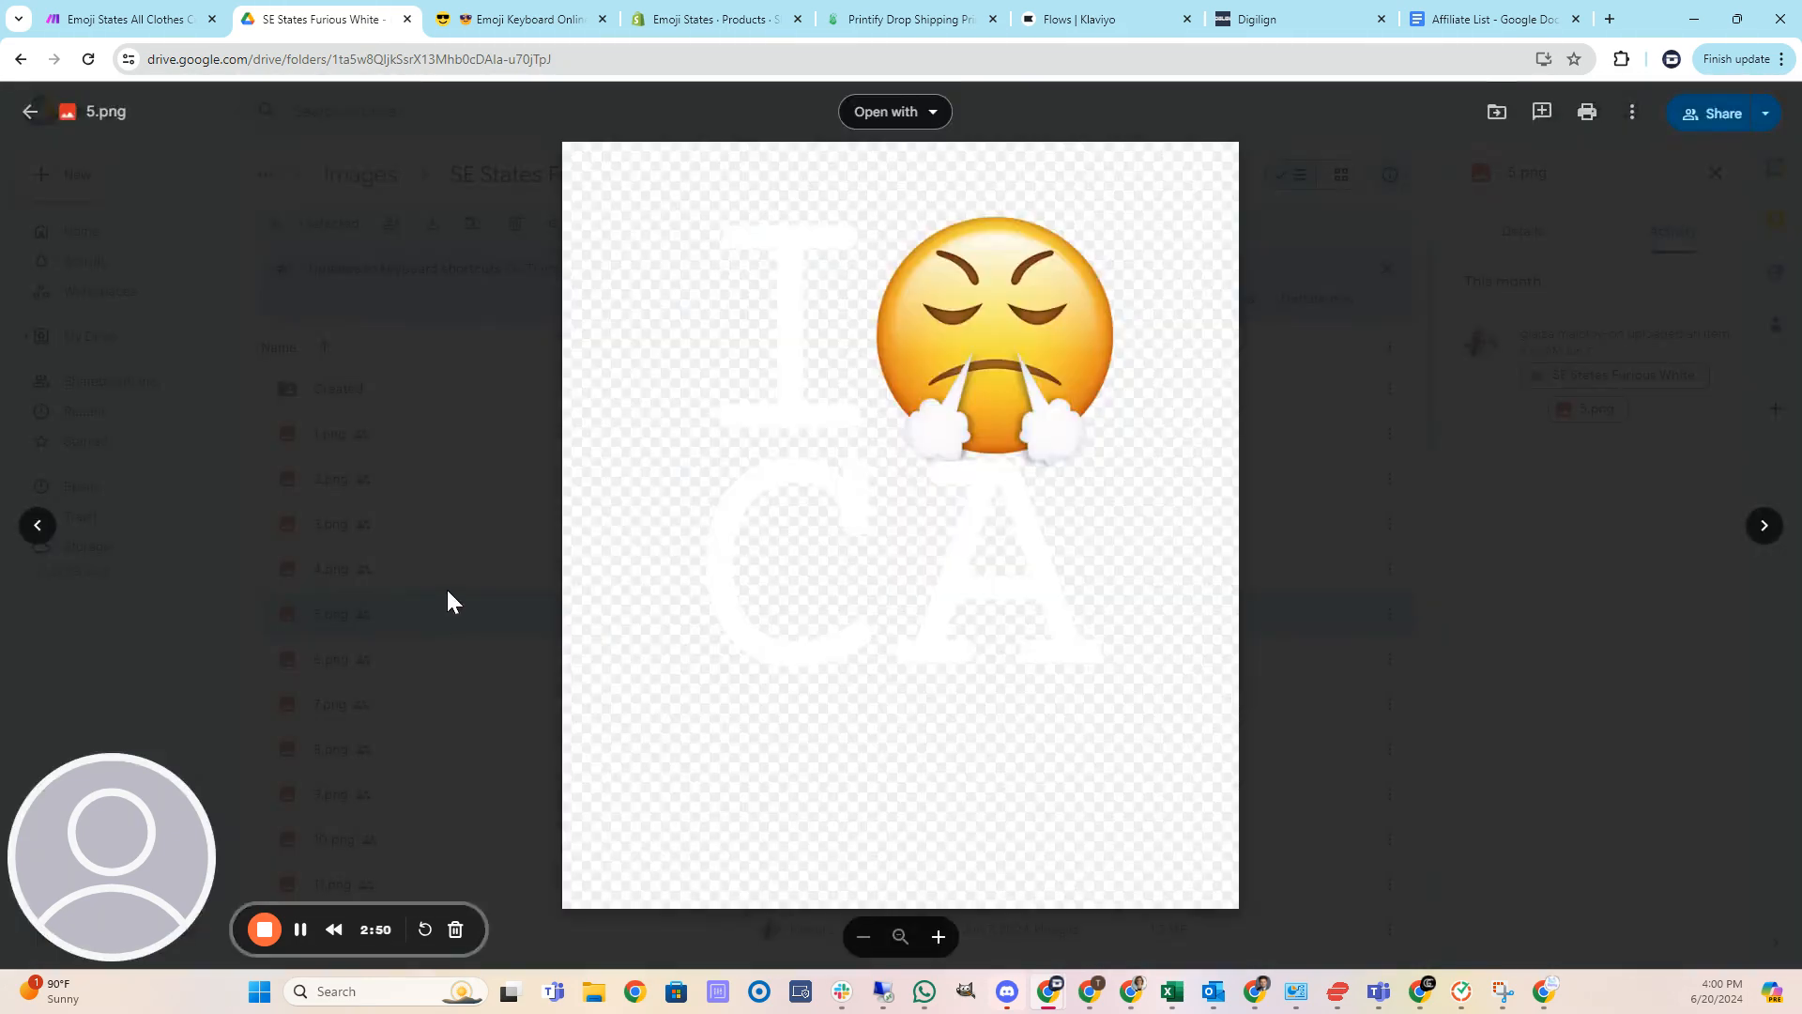
left_click(483, 552)
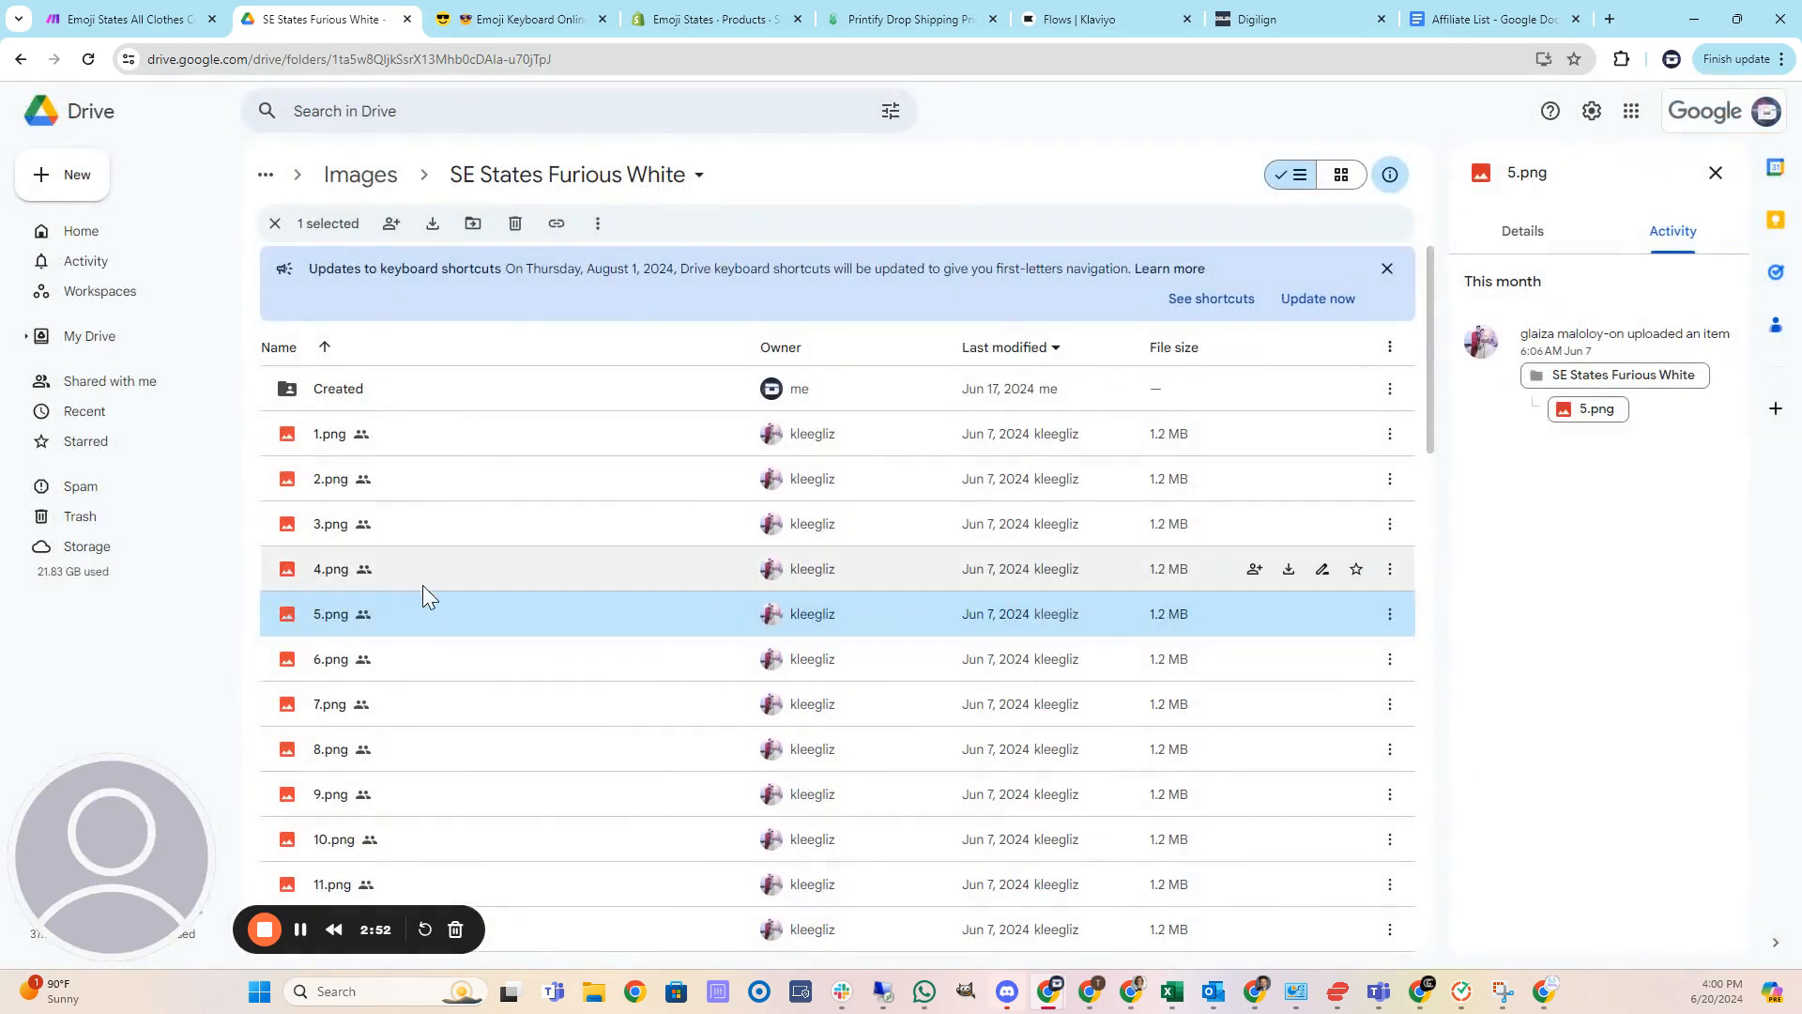
double_click(438, 579)
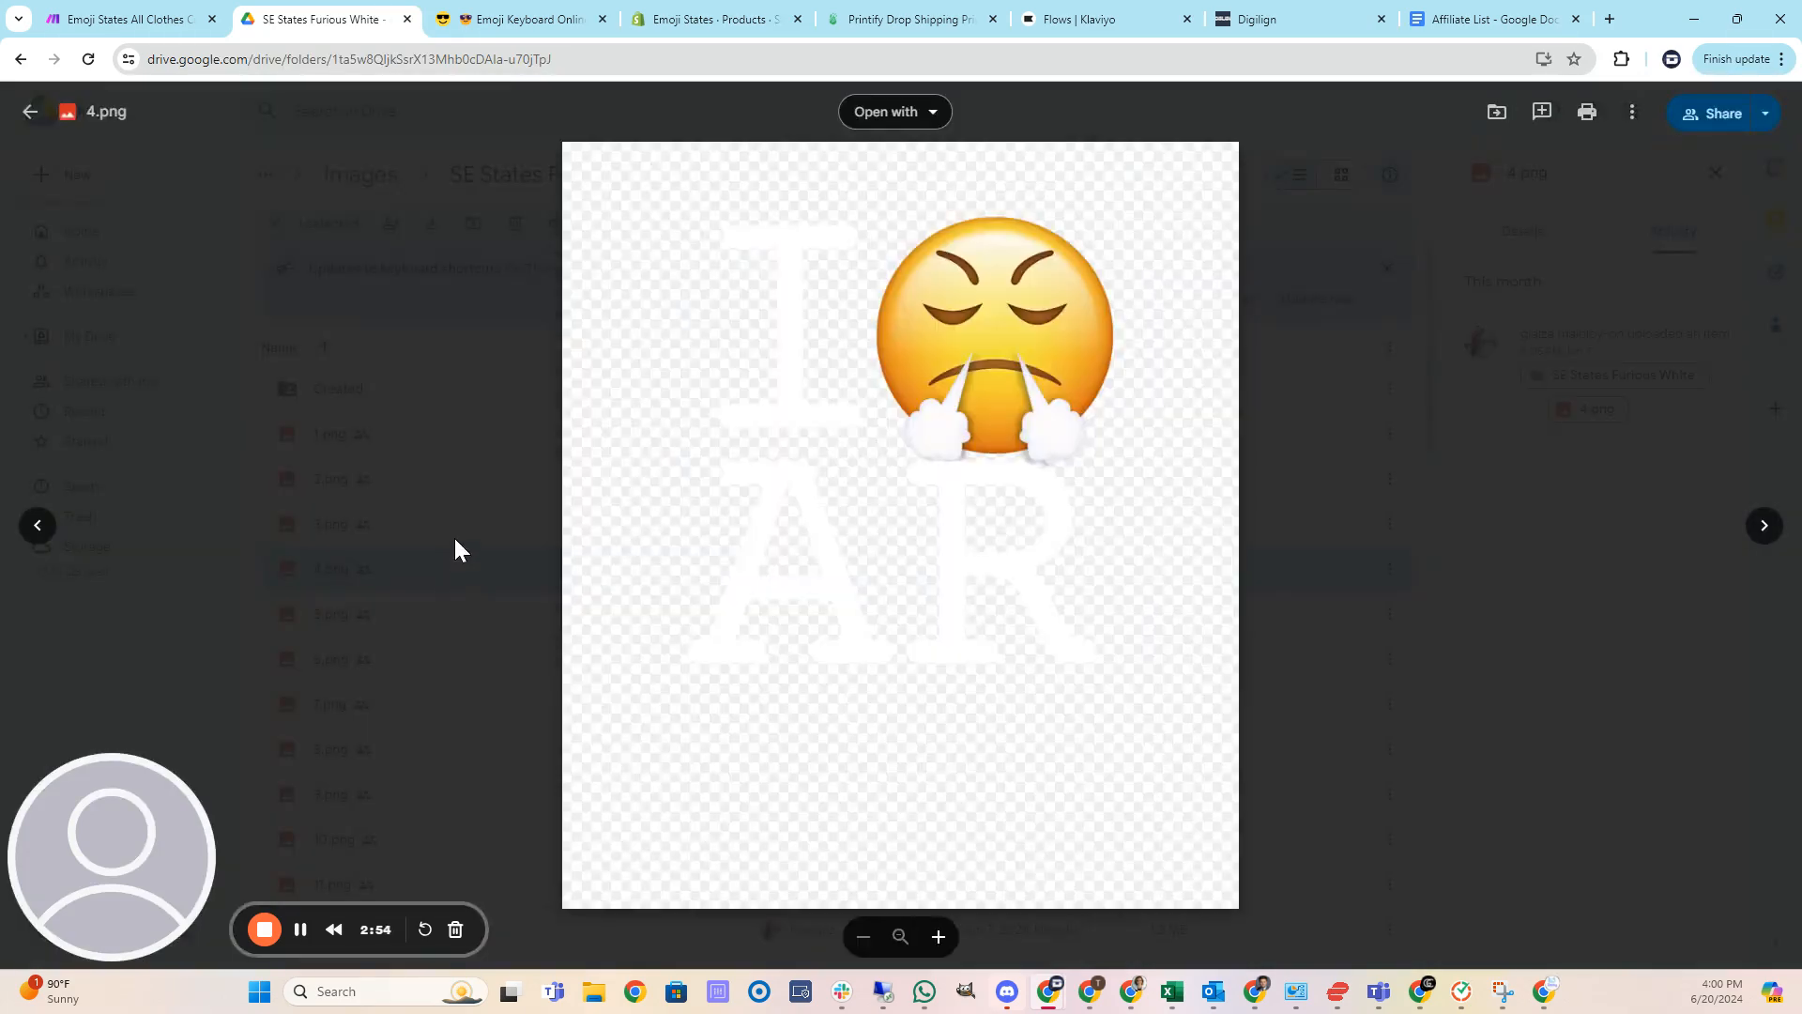
left_click(467, 536)
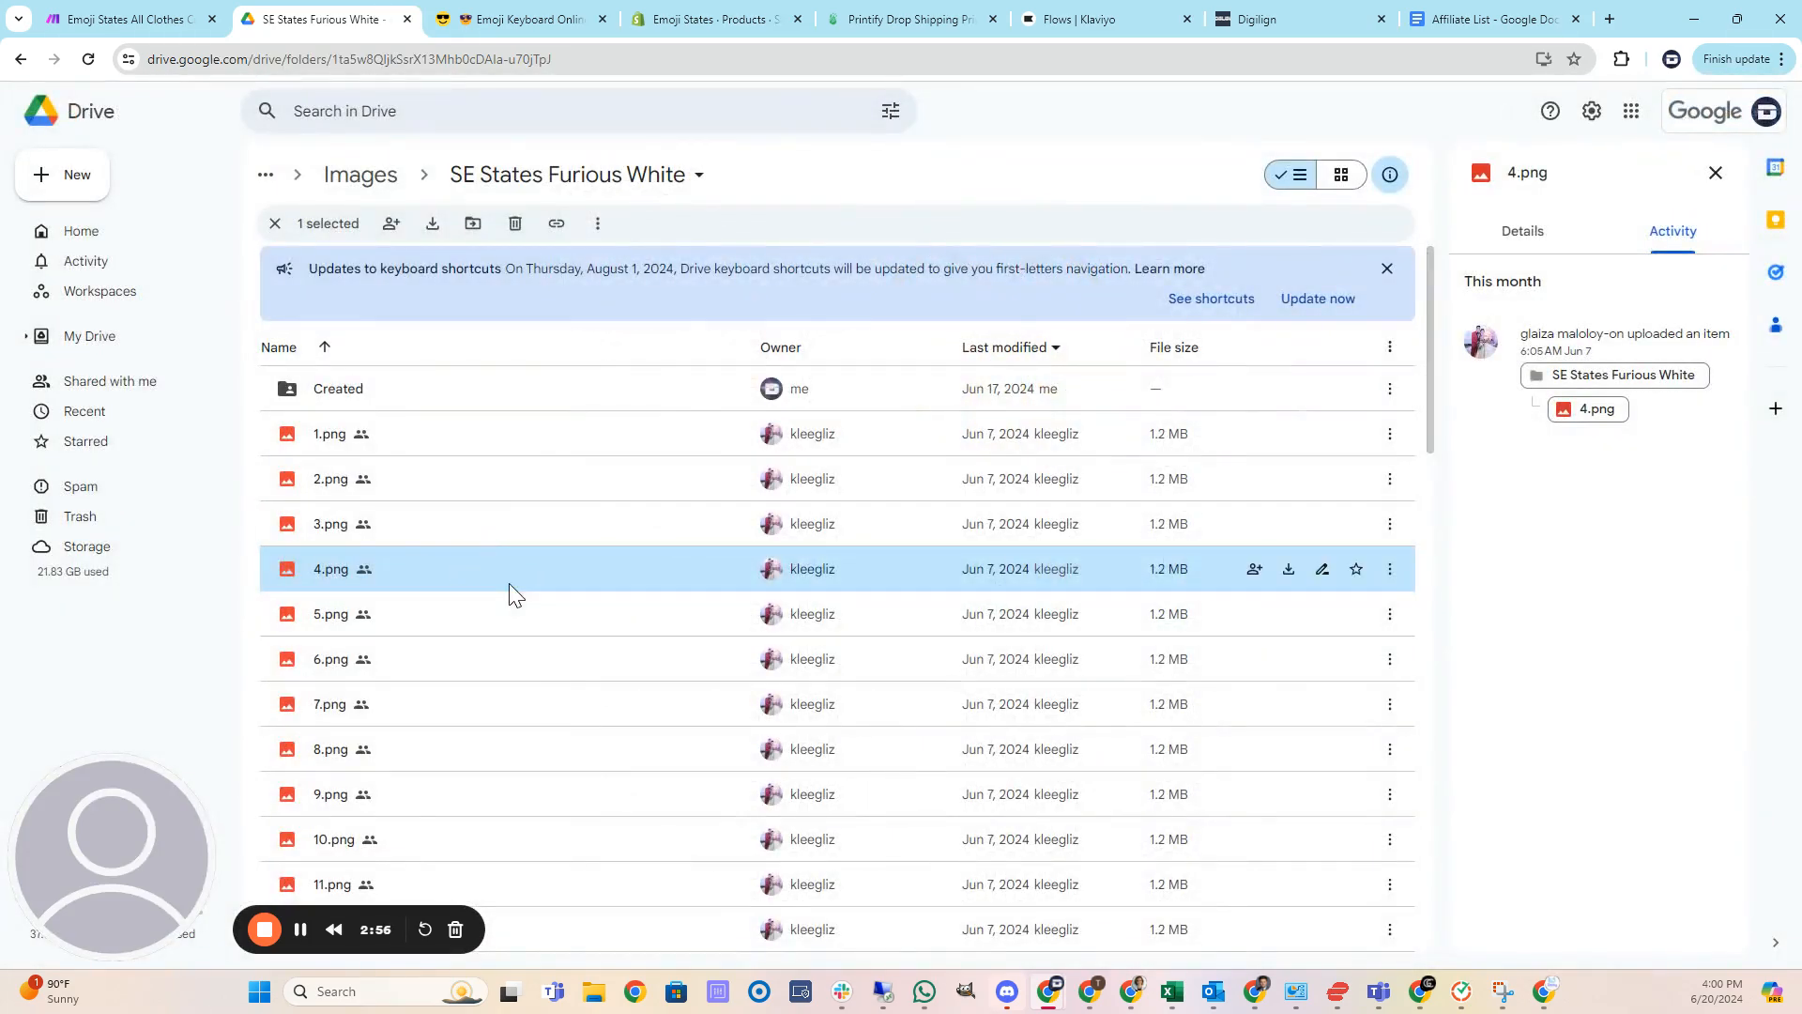
scroll(510, 585, "down", 18)
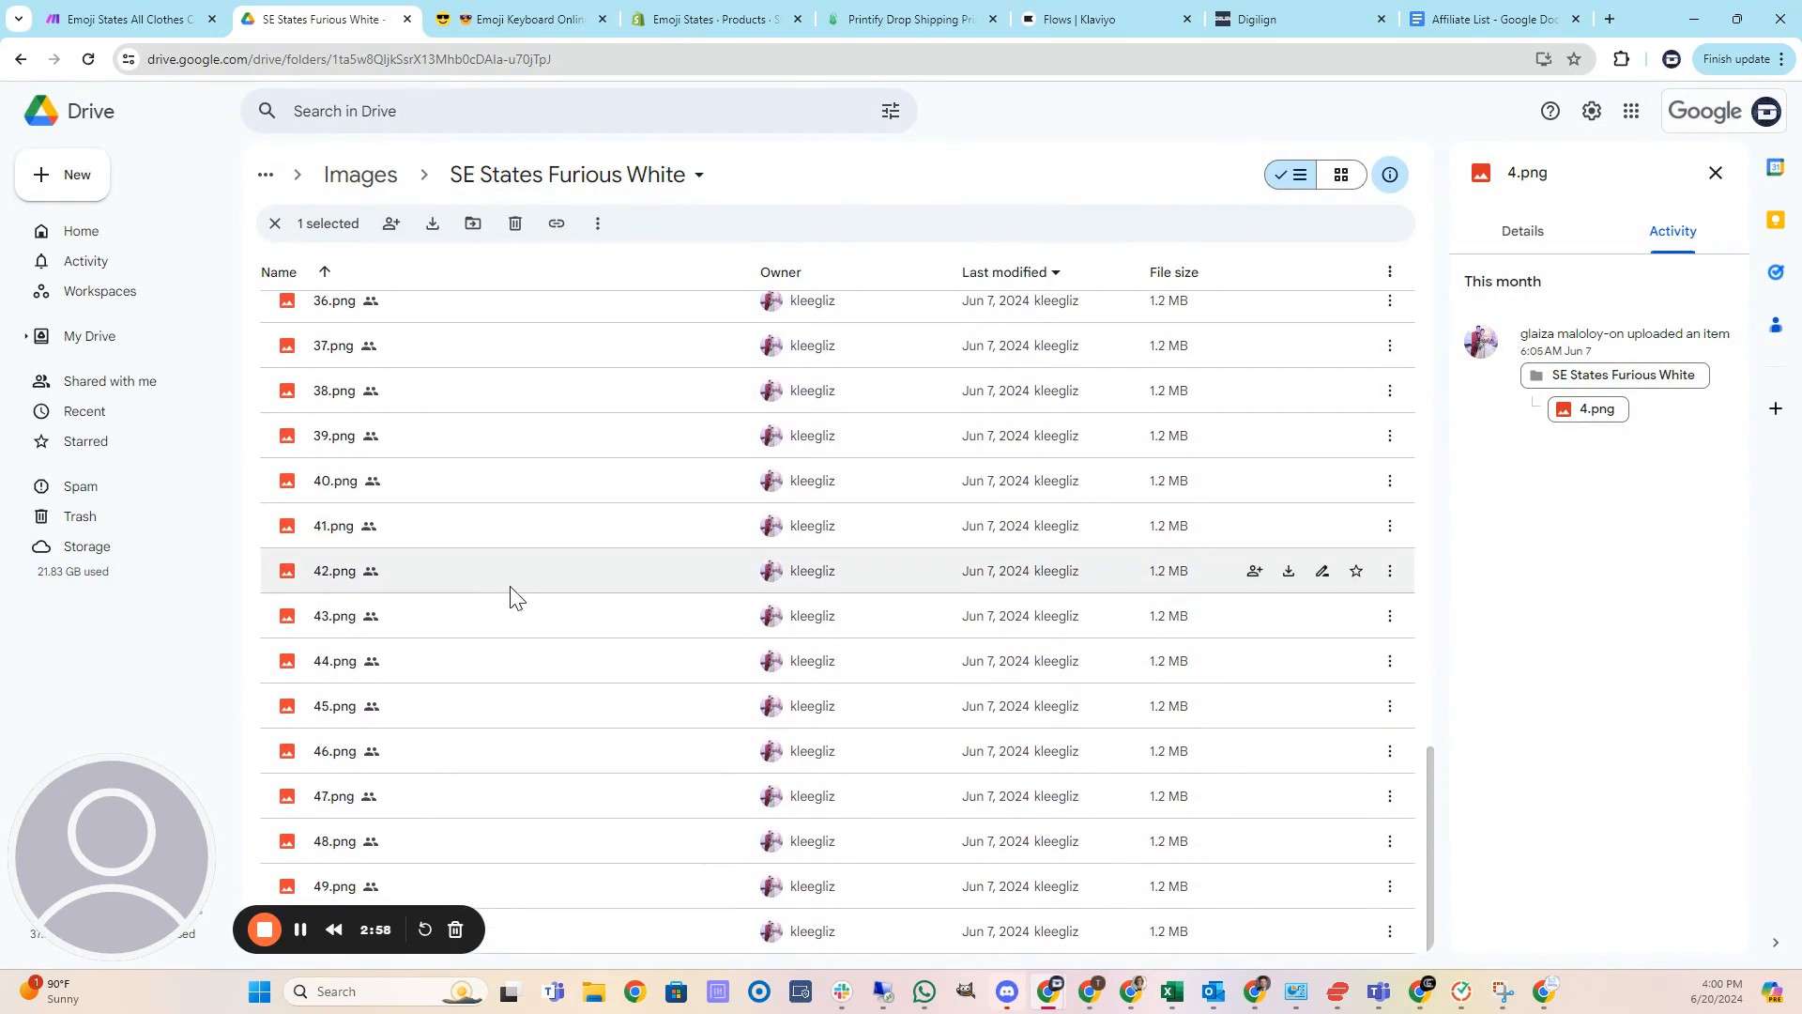
scroll(512, 591, "up", 18)
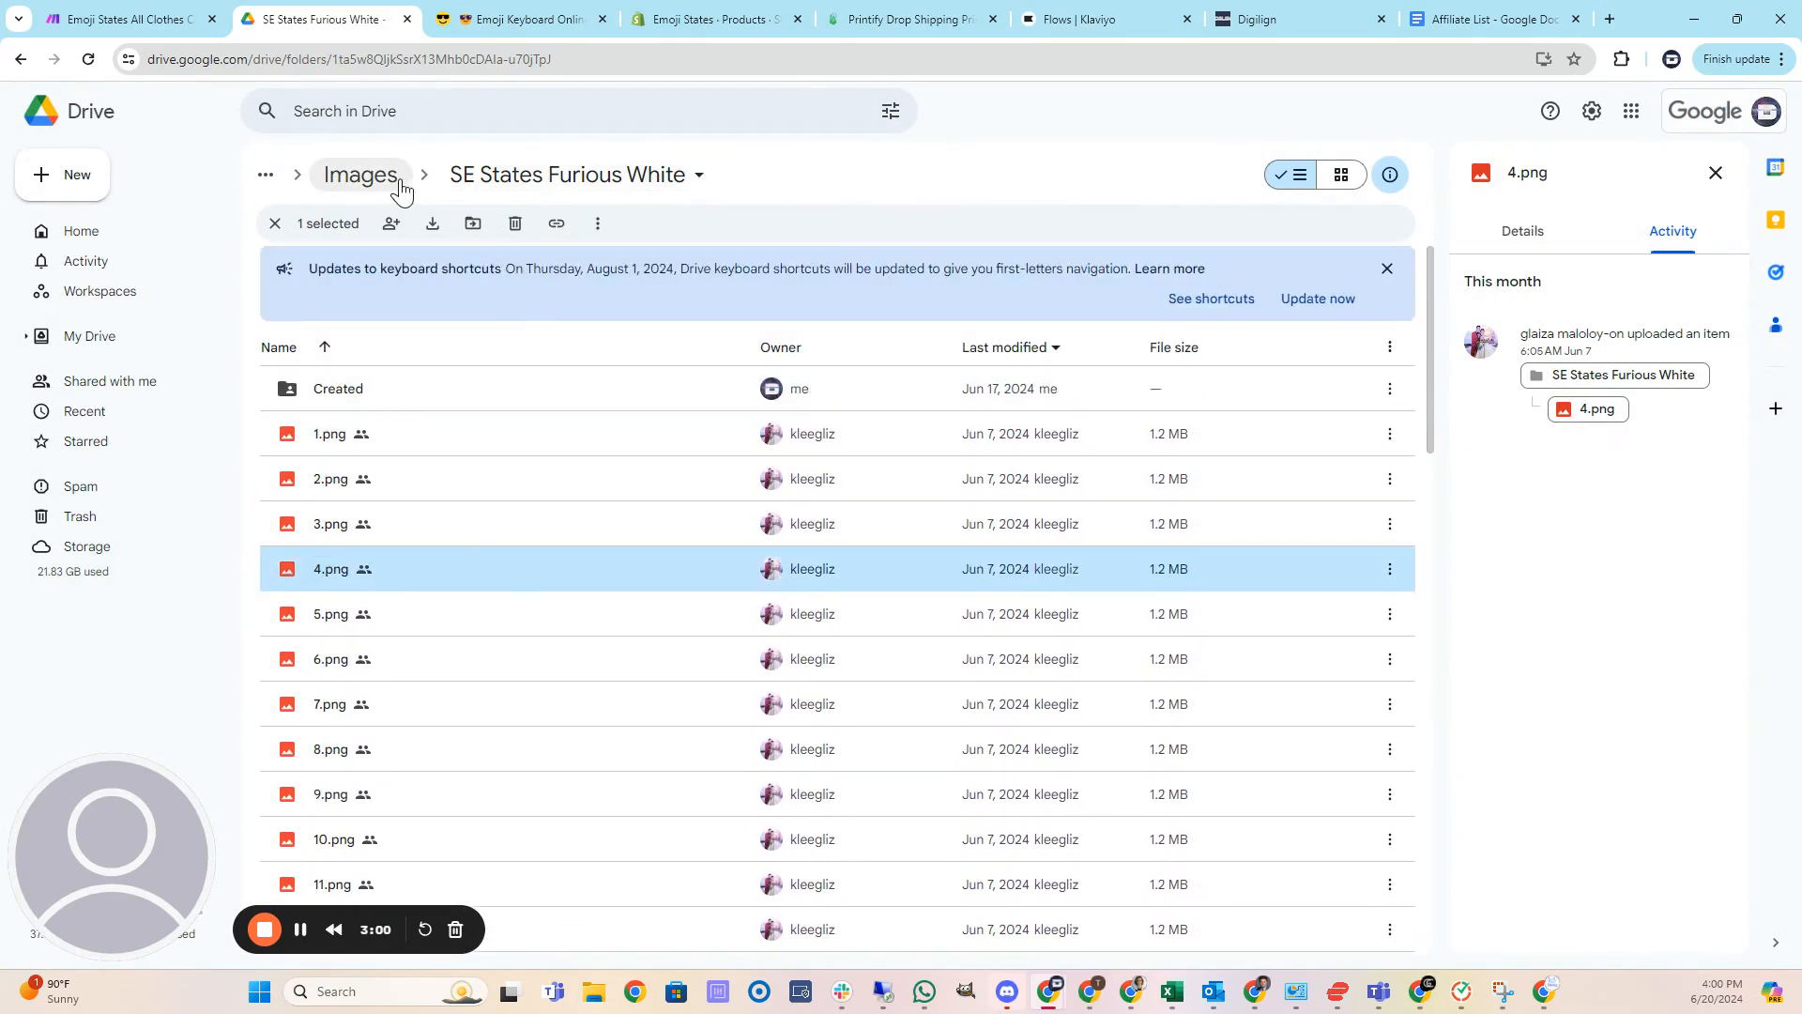
Go back to the Images folder, open SE States Furious Black, and preview its 4.png image.
left_click(402, 188)
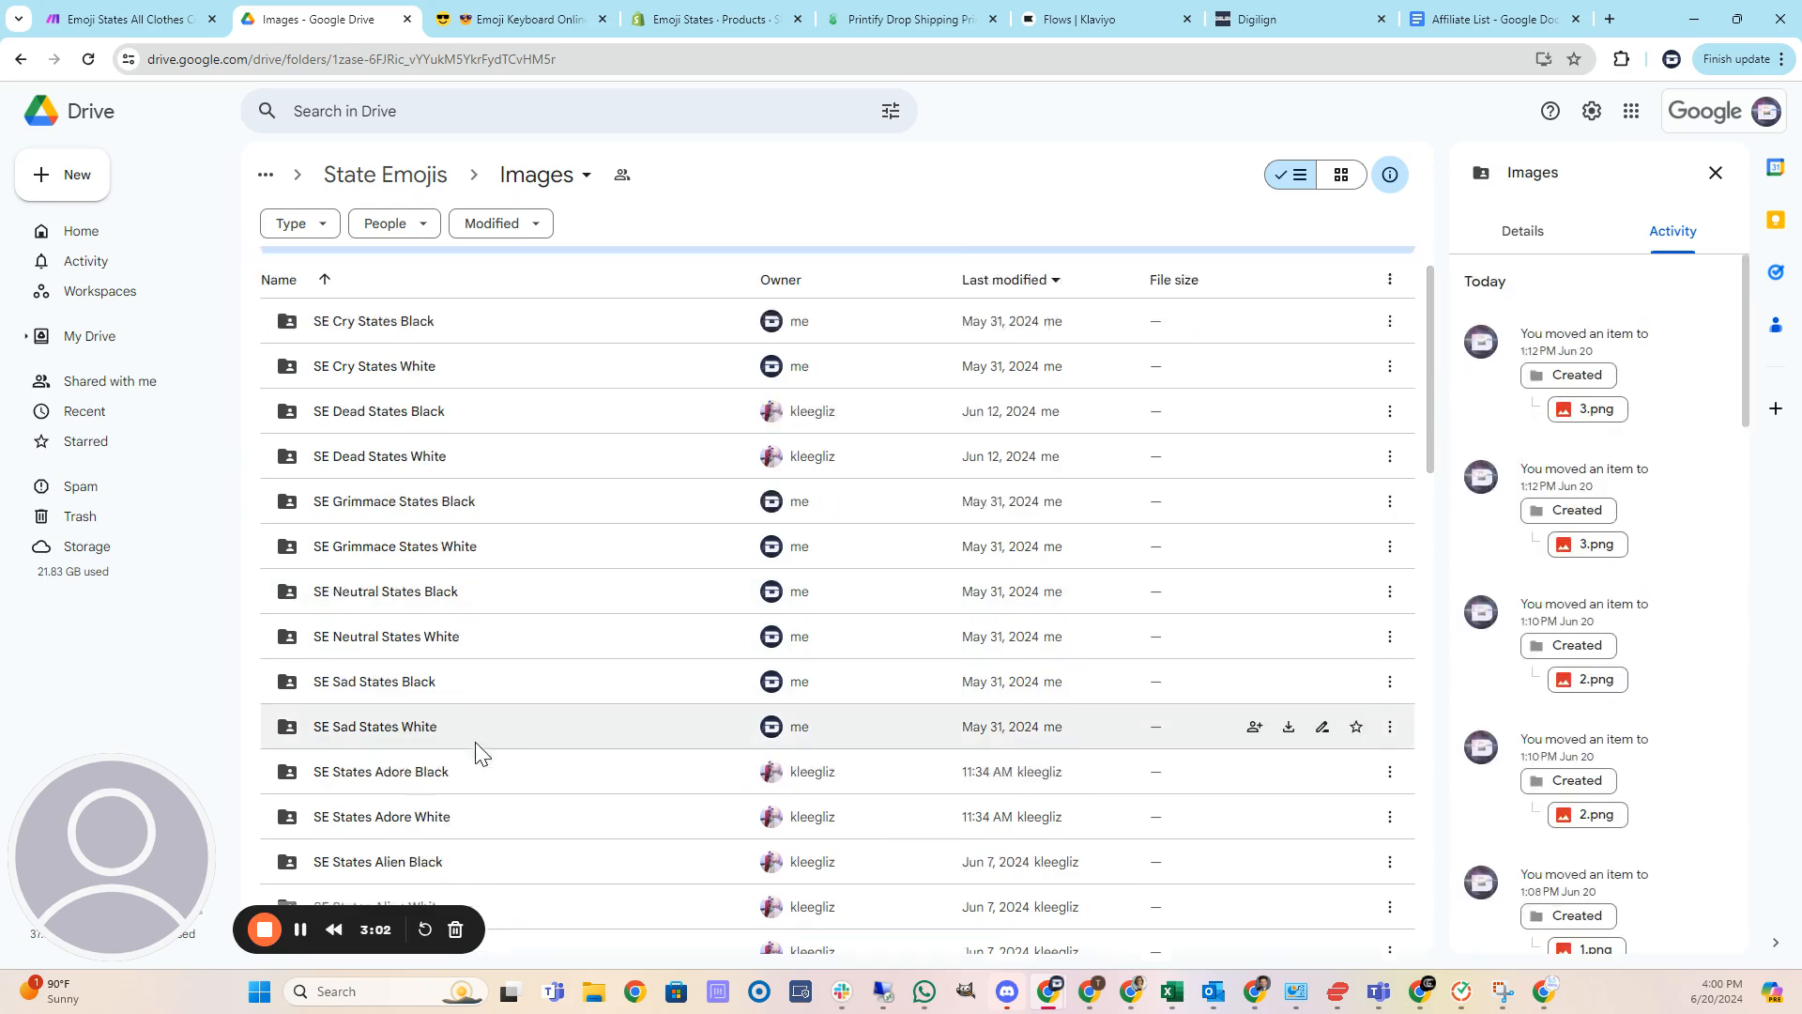
scroll(477, 751, "down", 12)
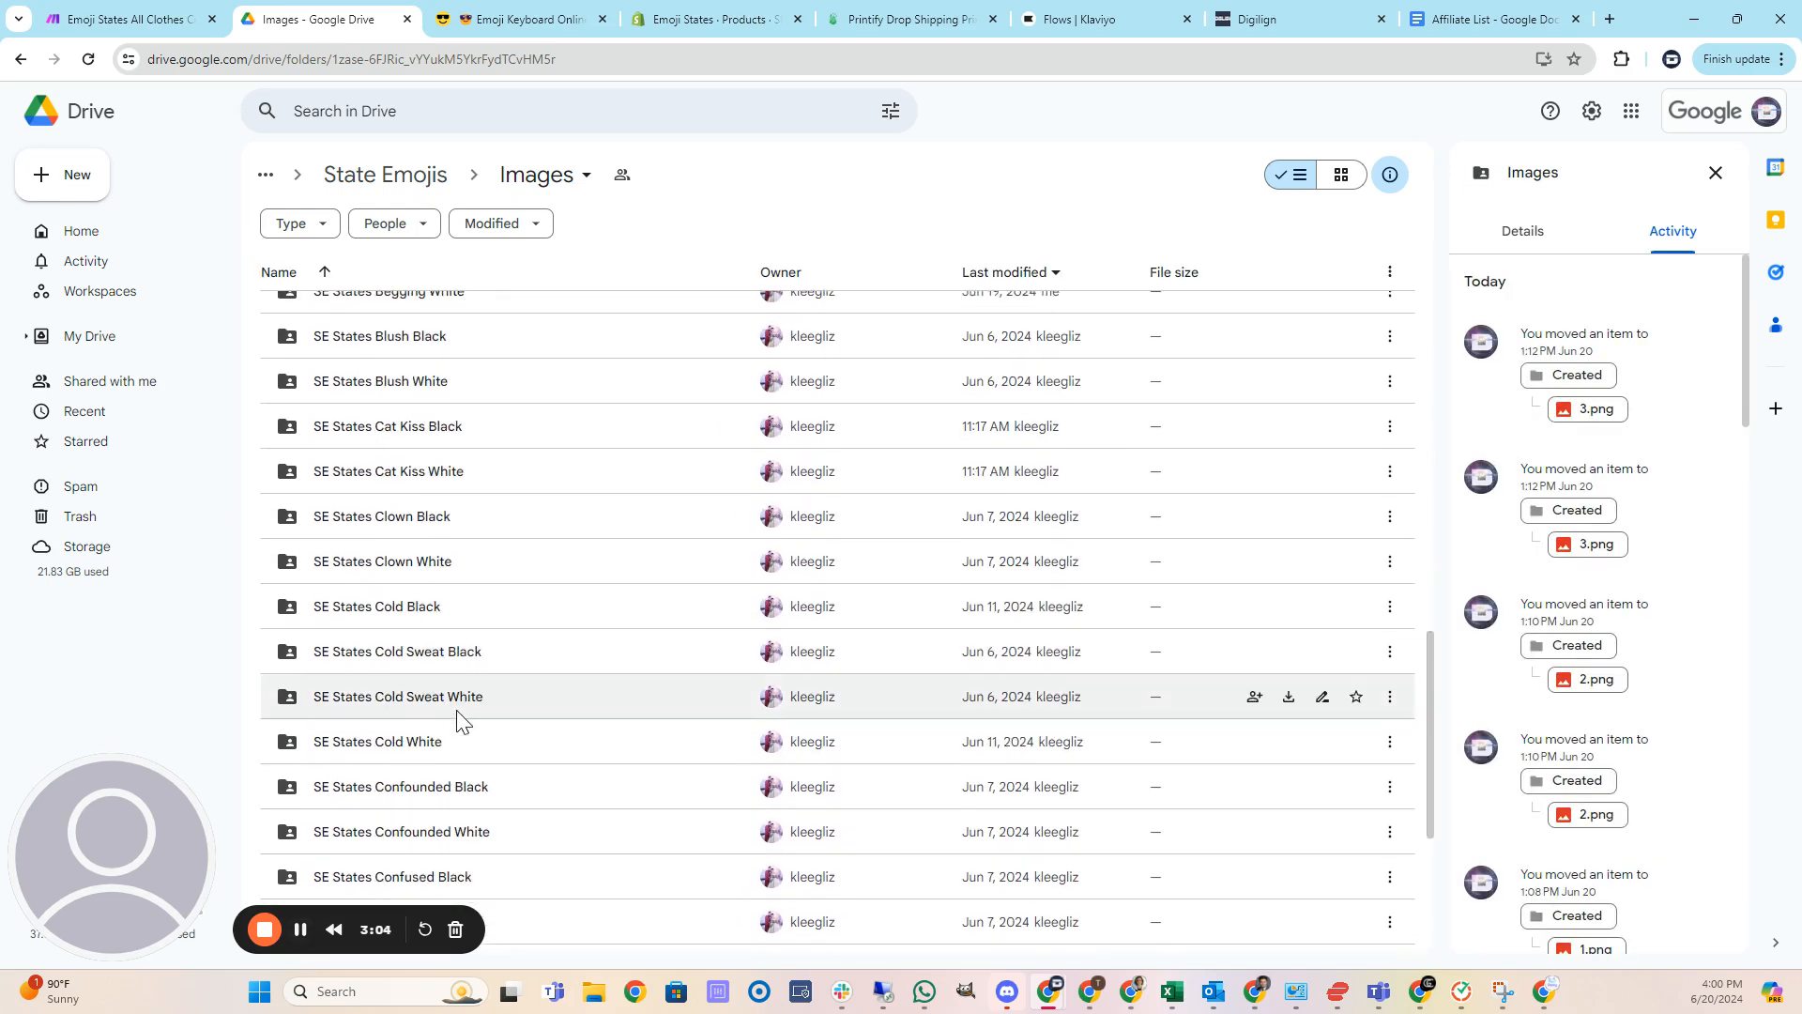
scroll(459, 721, "down", 10)
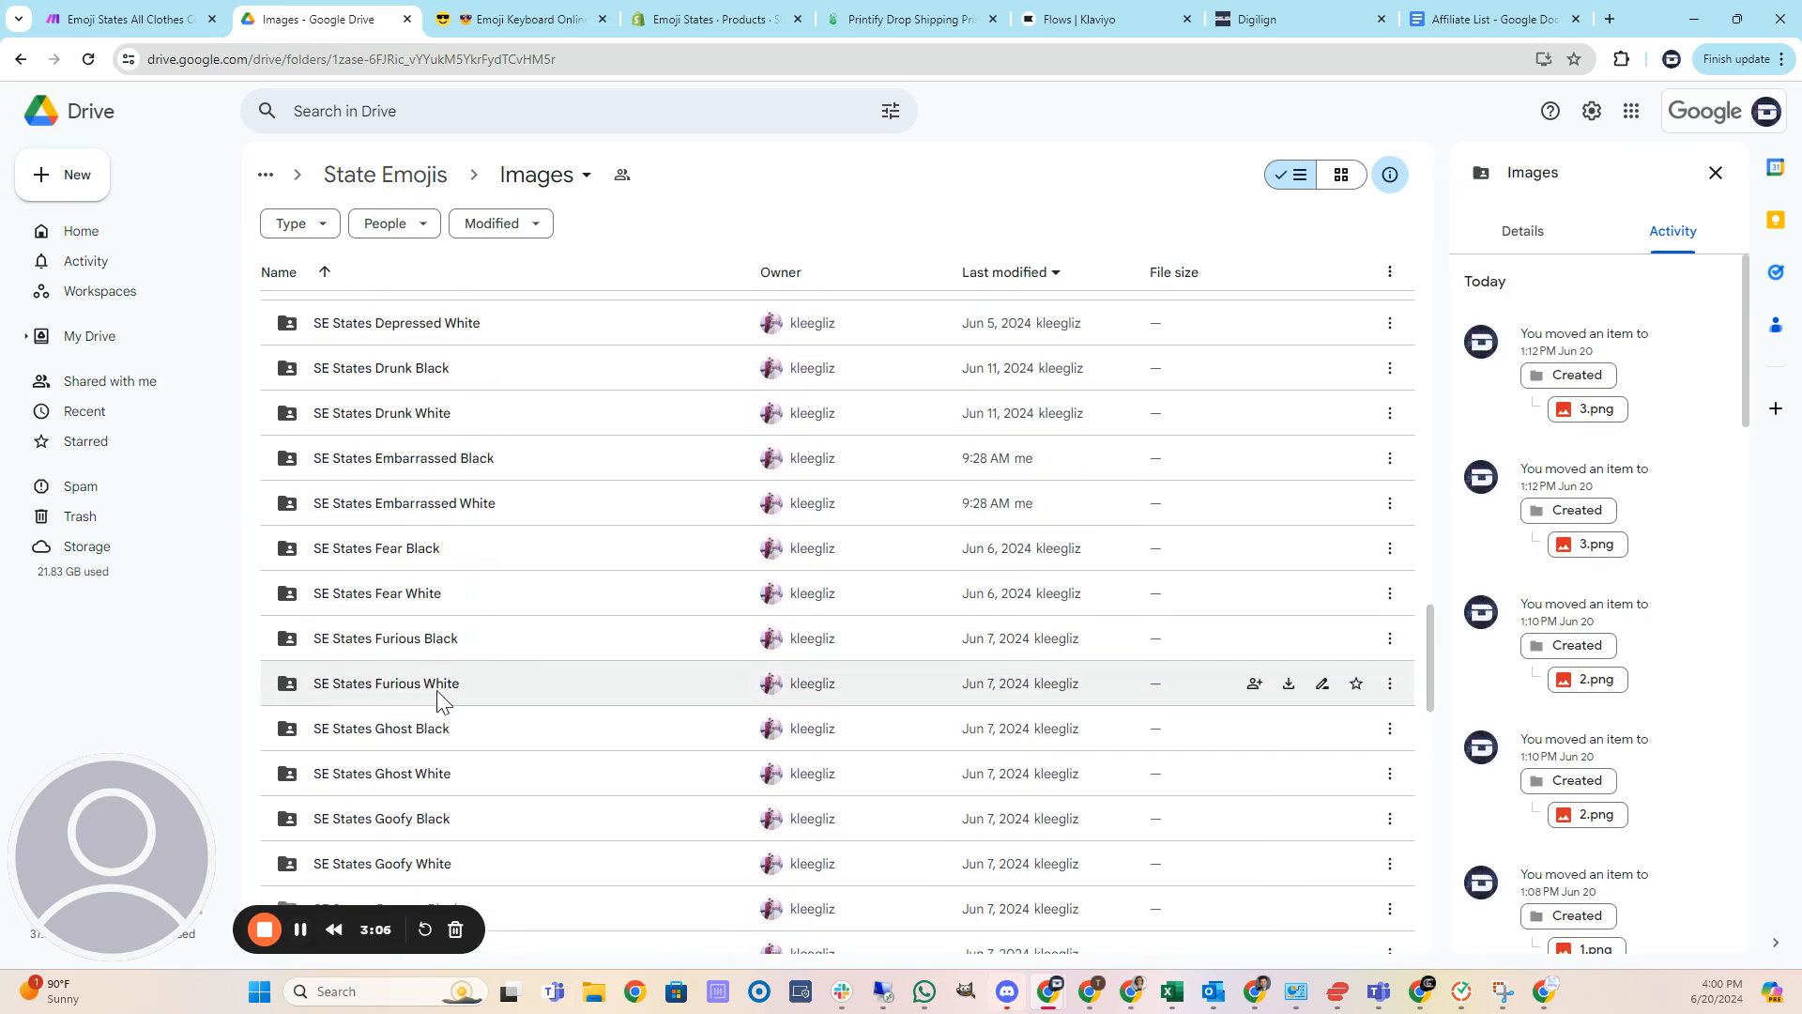
double_click(419, 638)
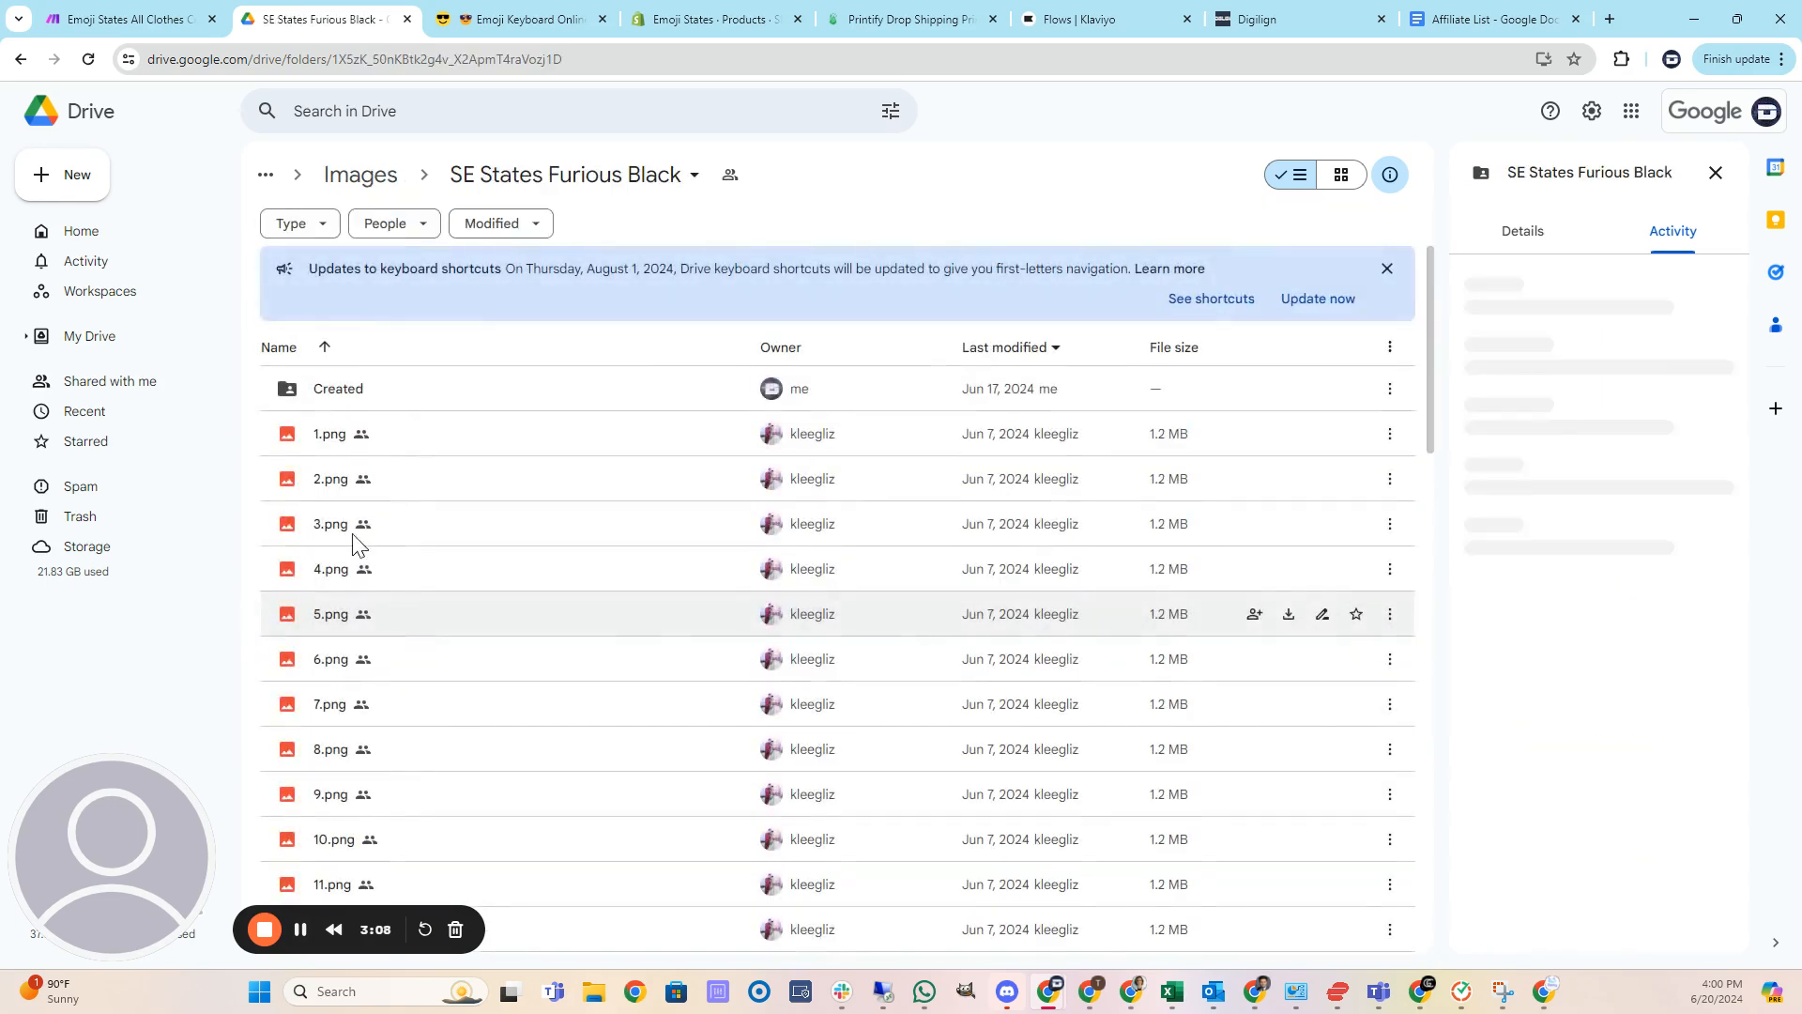
double_click(322, 563)
key("Escape")
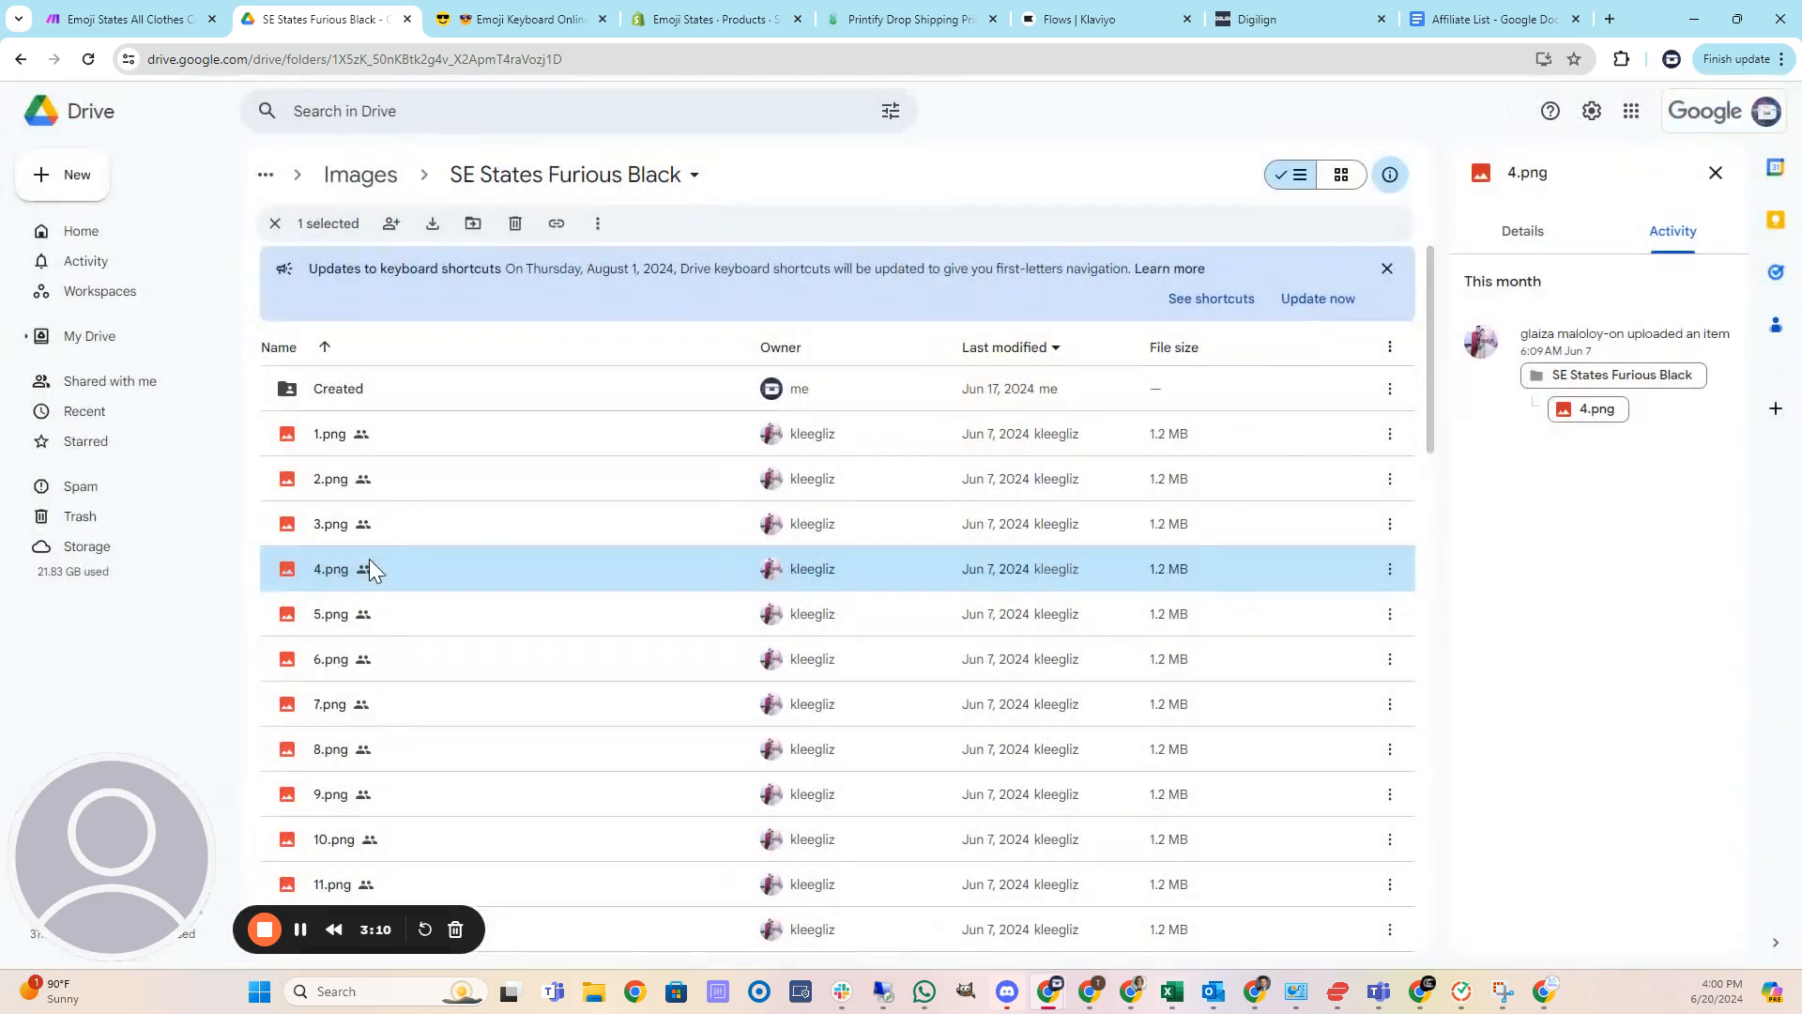
Switch to the Make scenario tab and open the Google Drive Download a File module to check its settings.
left_click(168, 19)
left_click(477, 512)
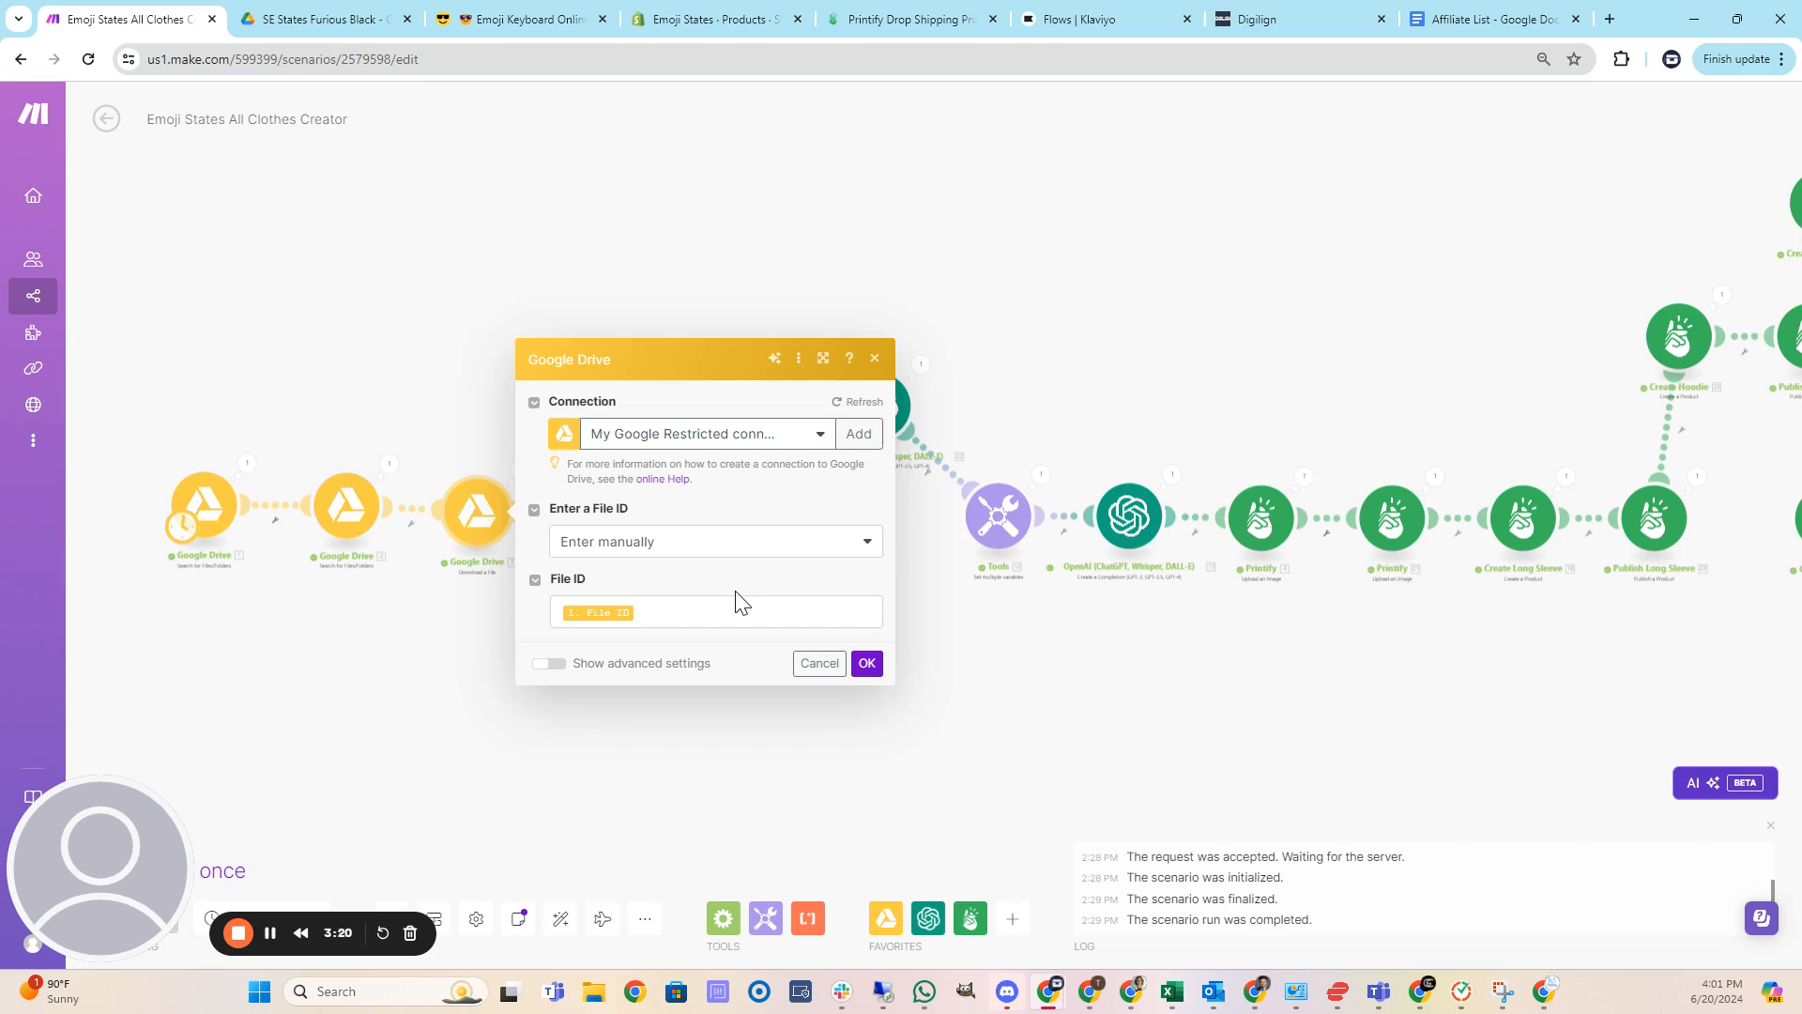
left_click(384, 399)
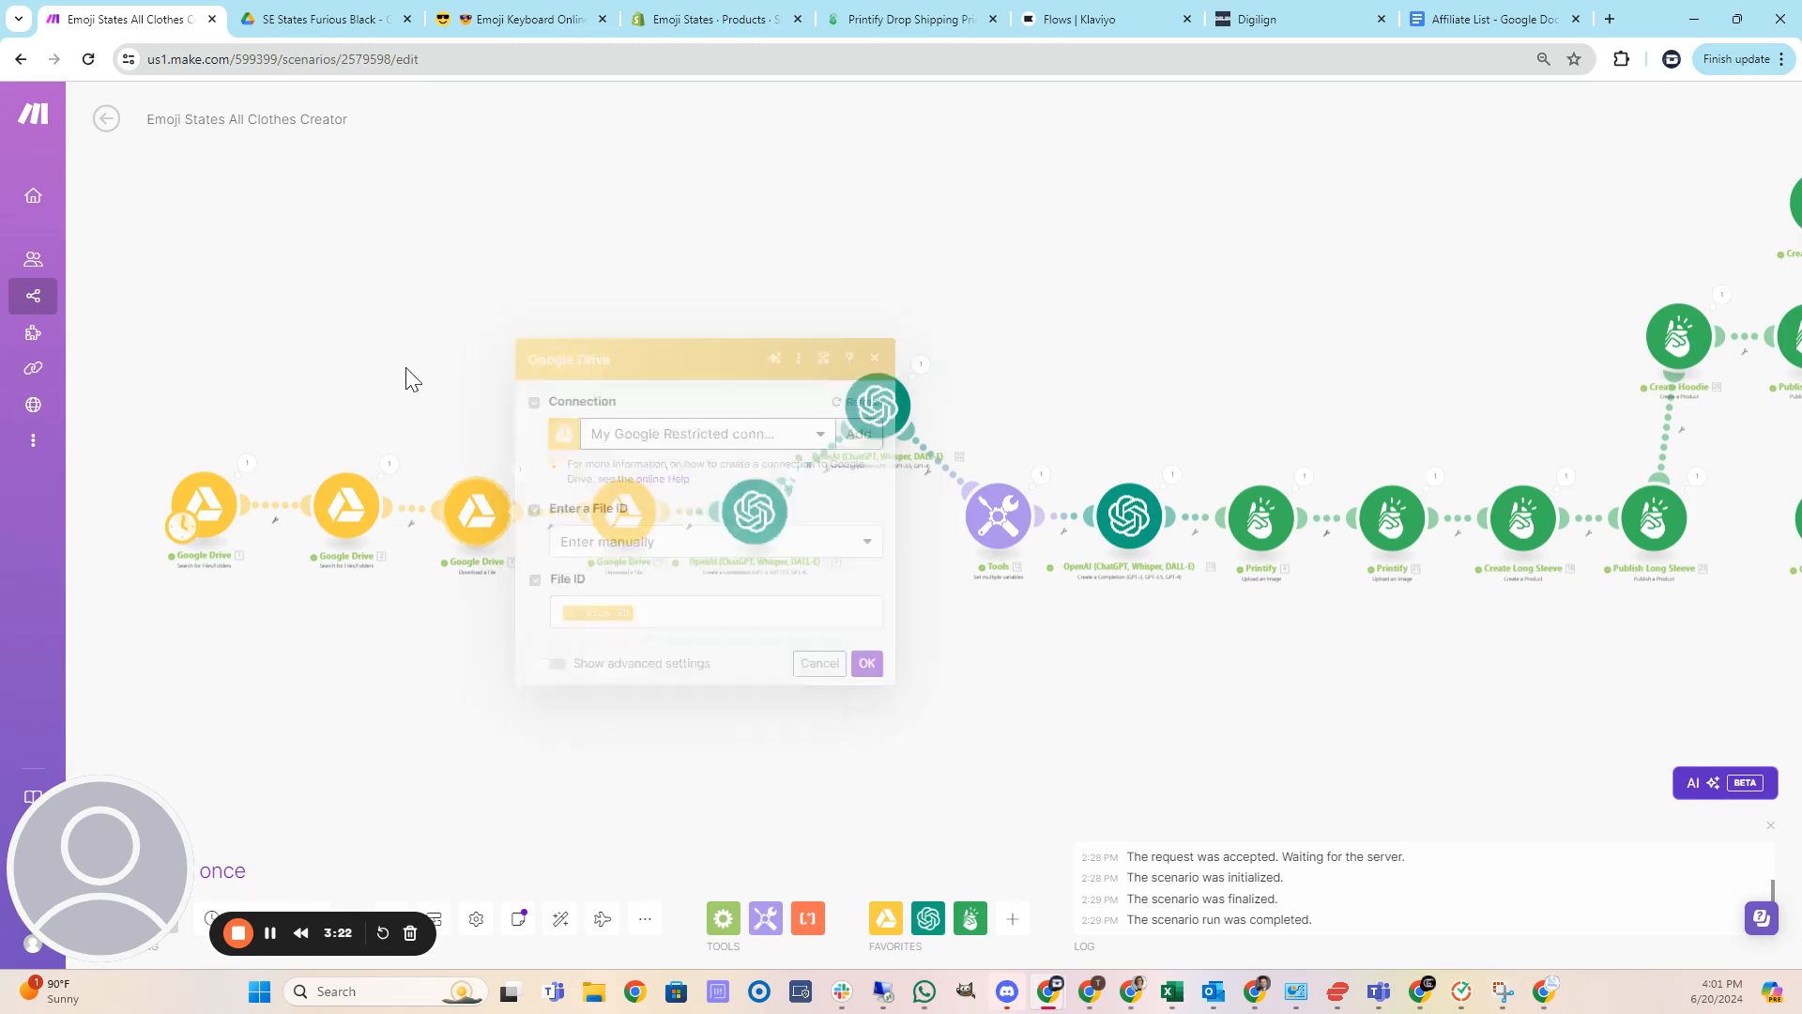
scroll(422, 451, "up", 5)
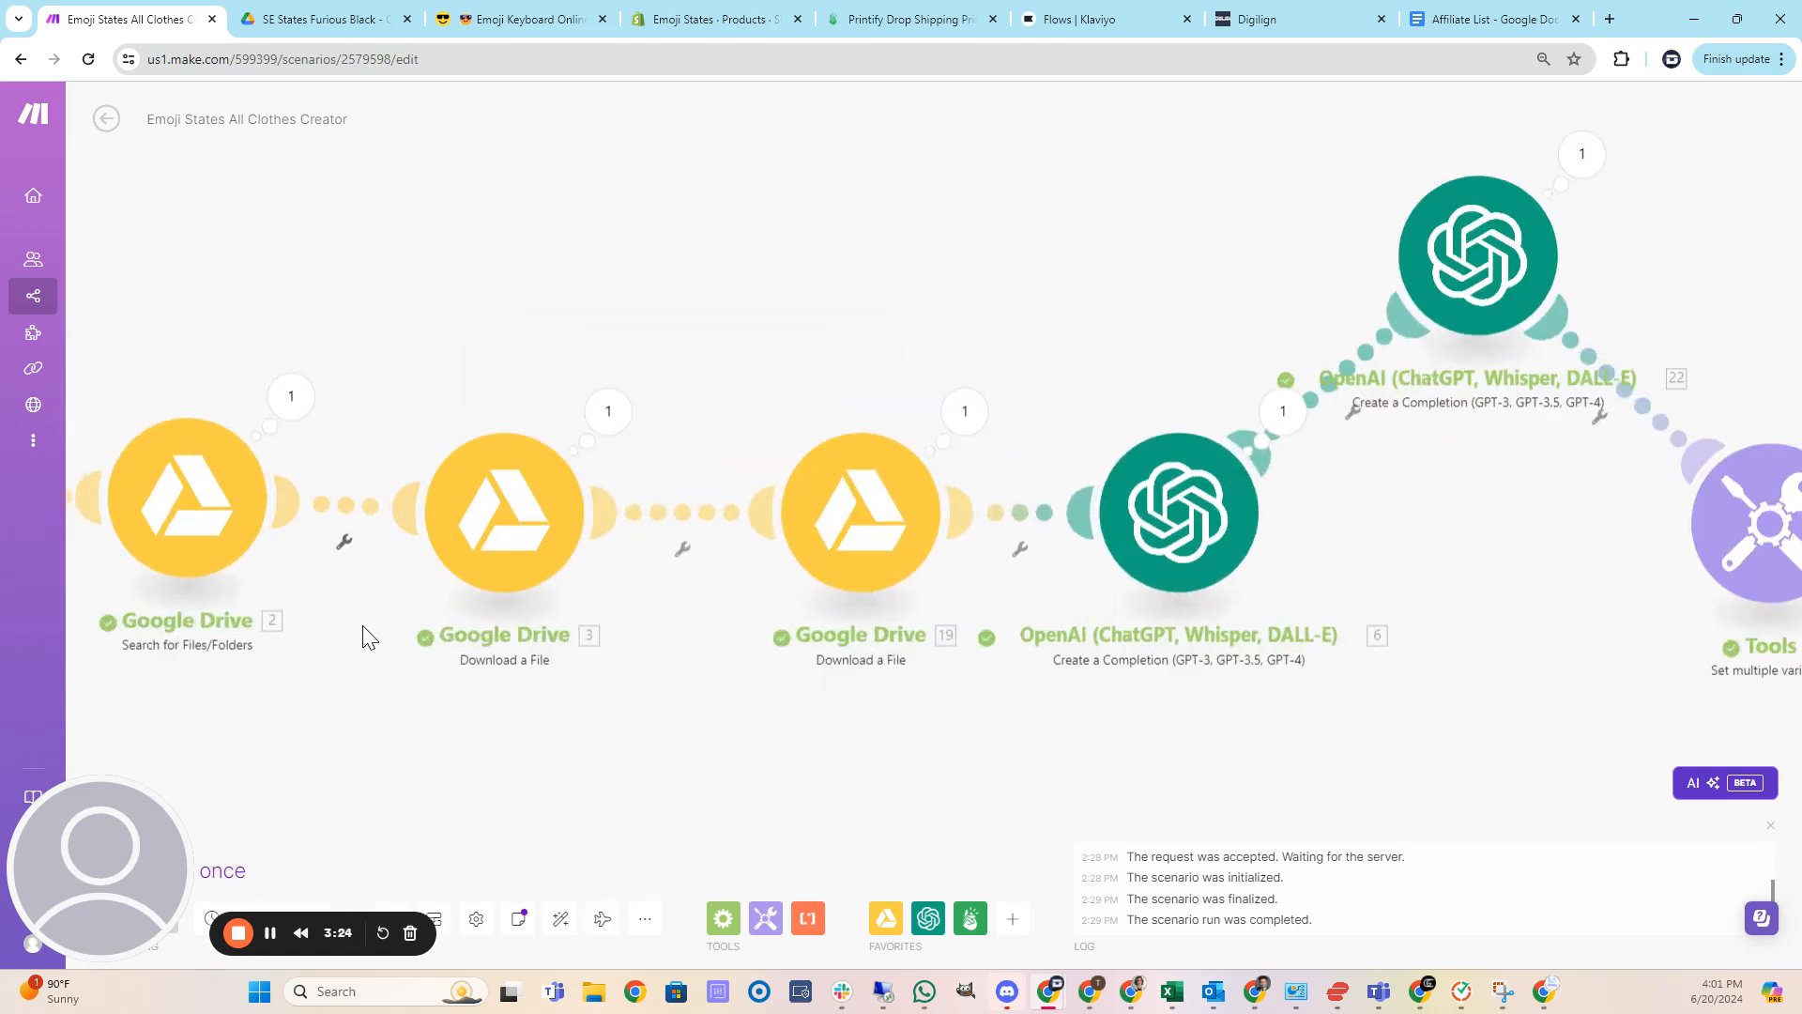
left_click(490, 526)
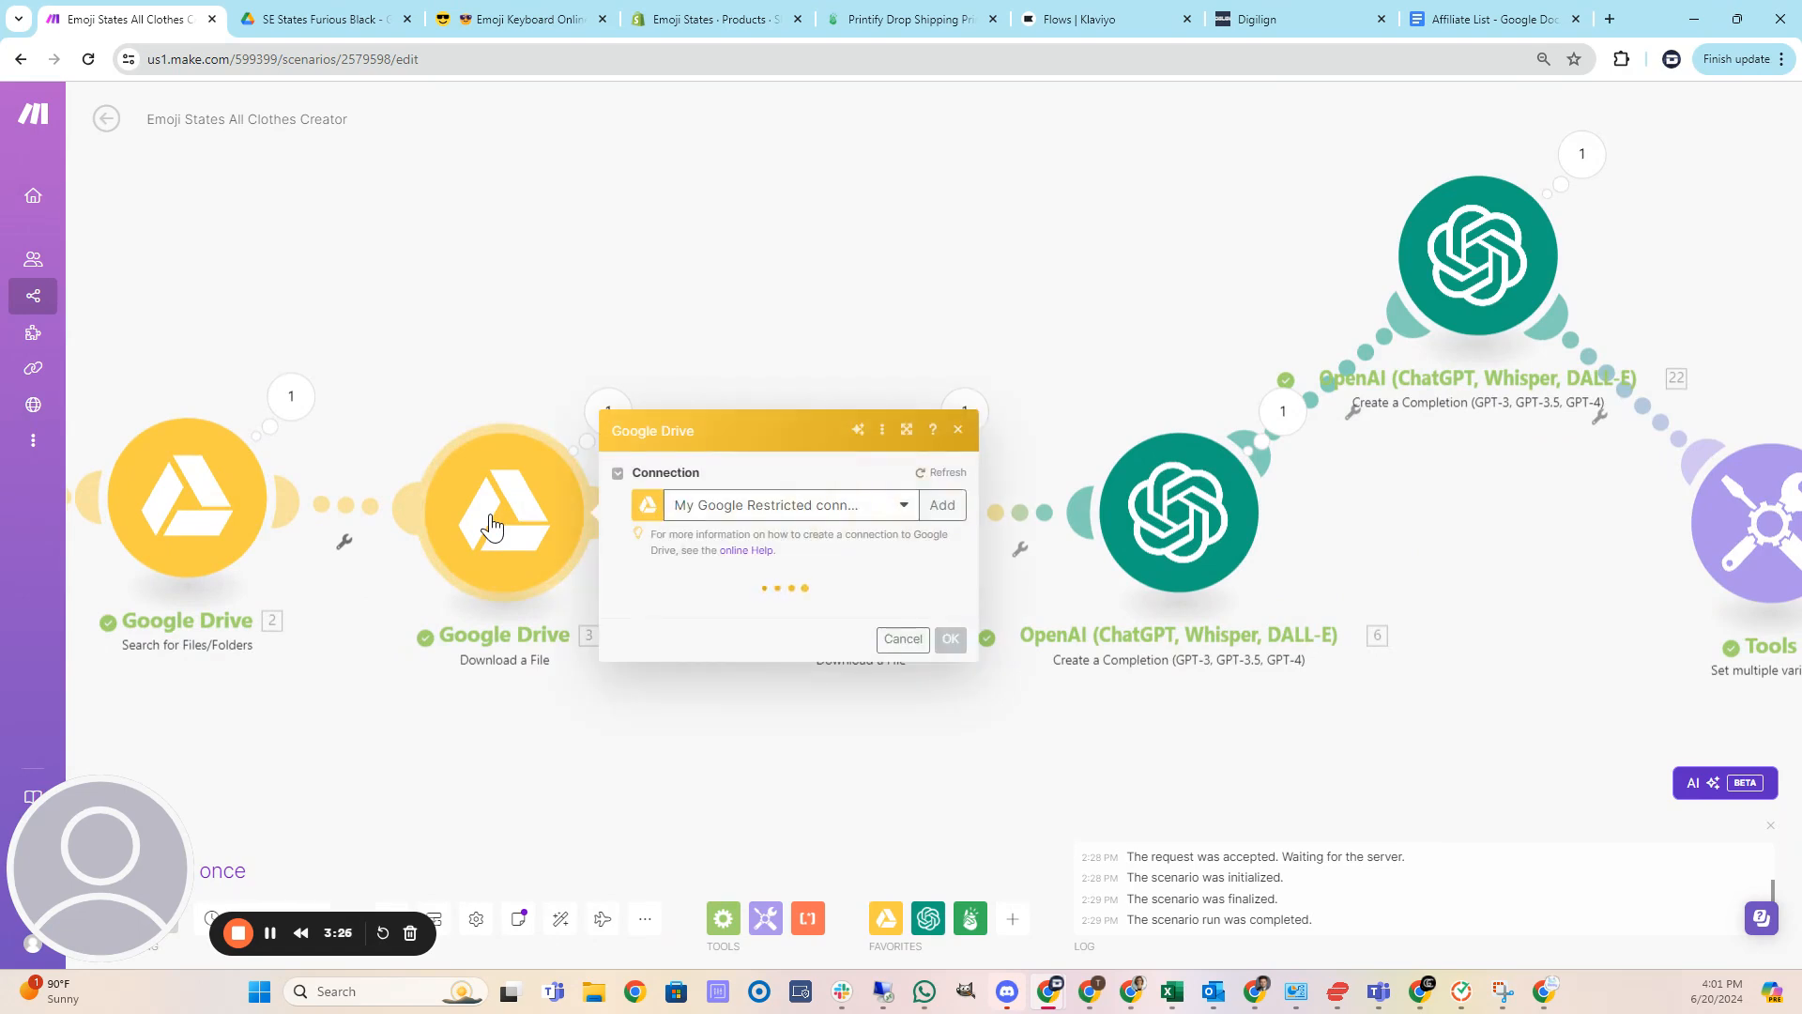
left_click(473, 363)
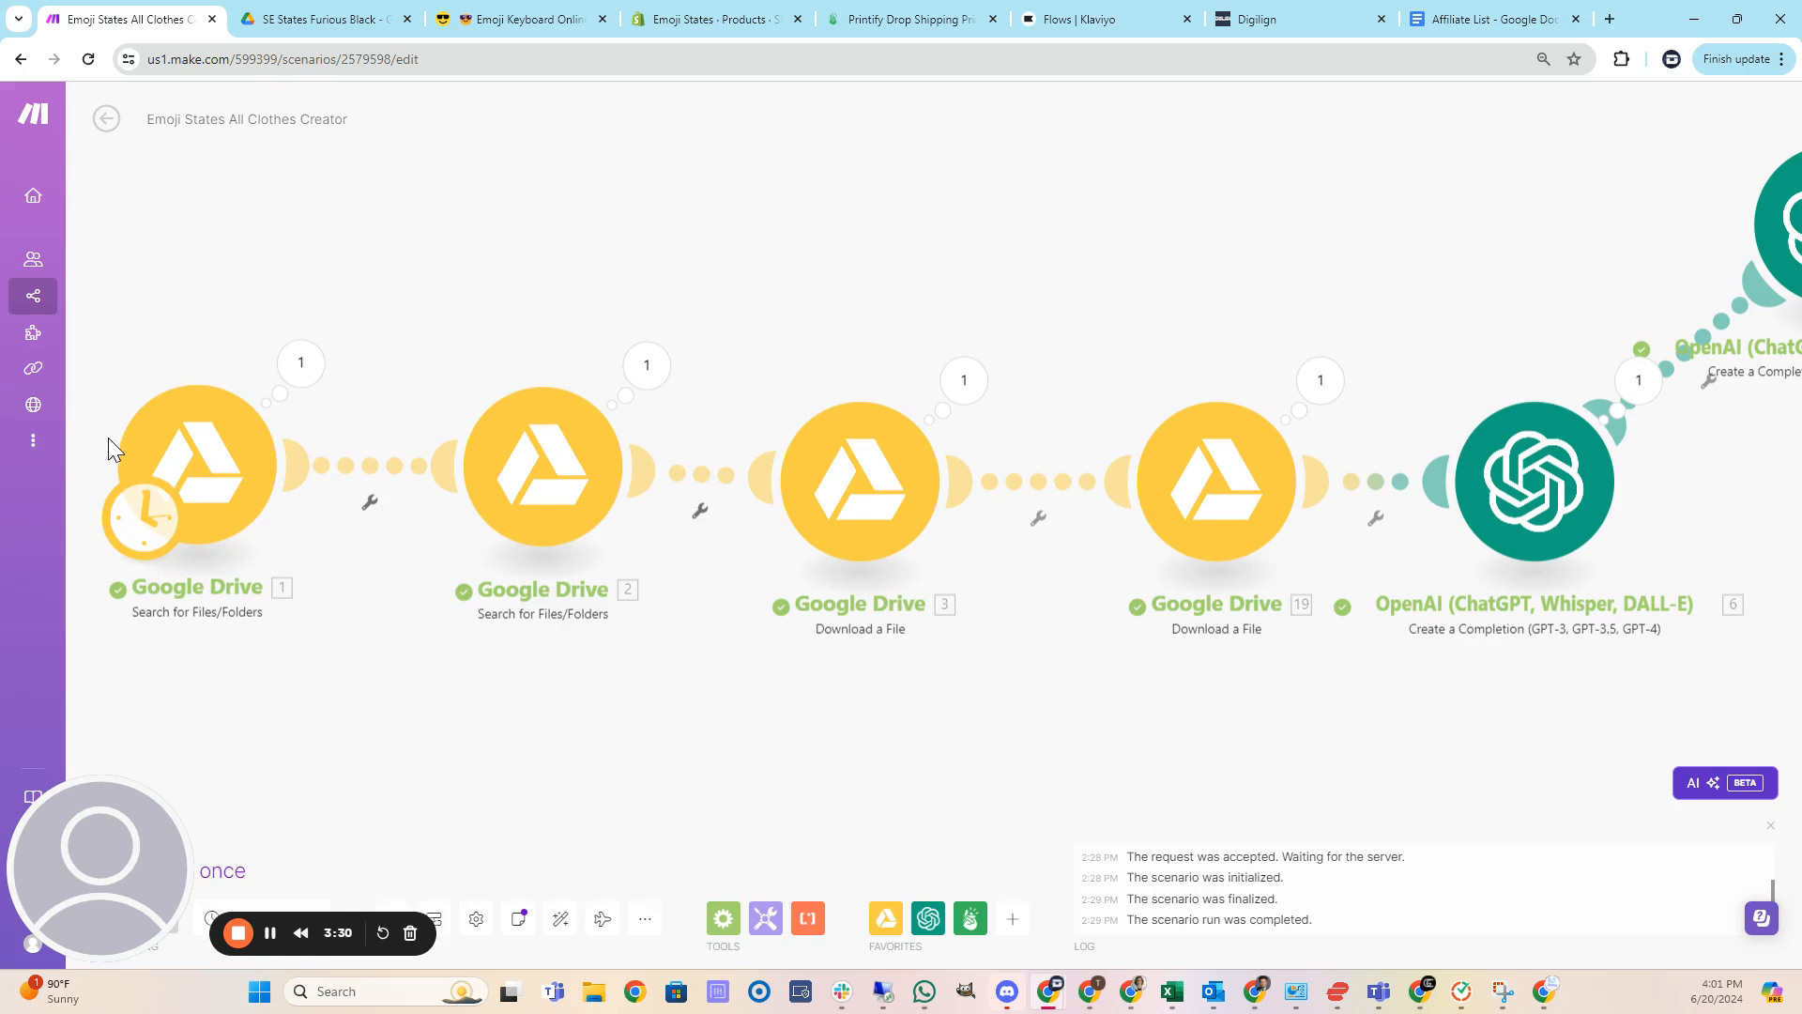
Review the folder settings of the two Google Drive Search for Files/Folders modules.
left_click(208, 477)
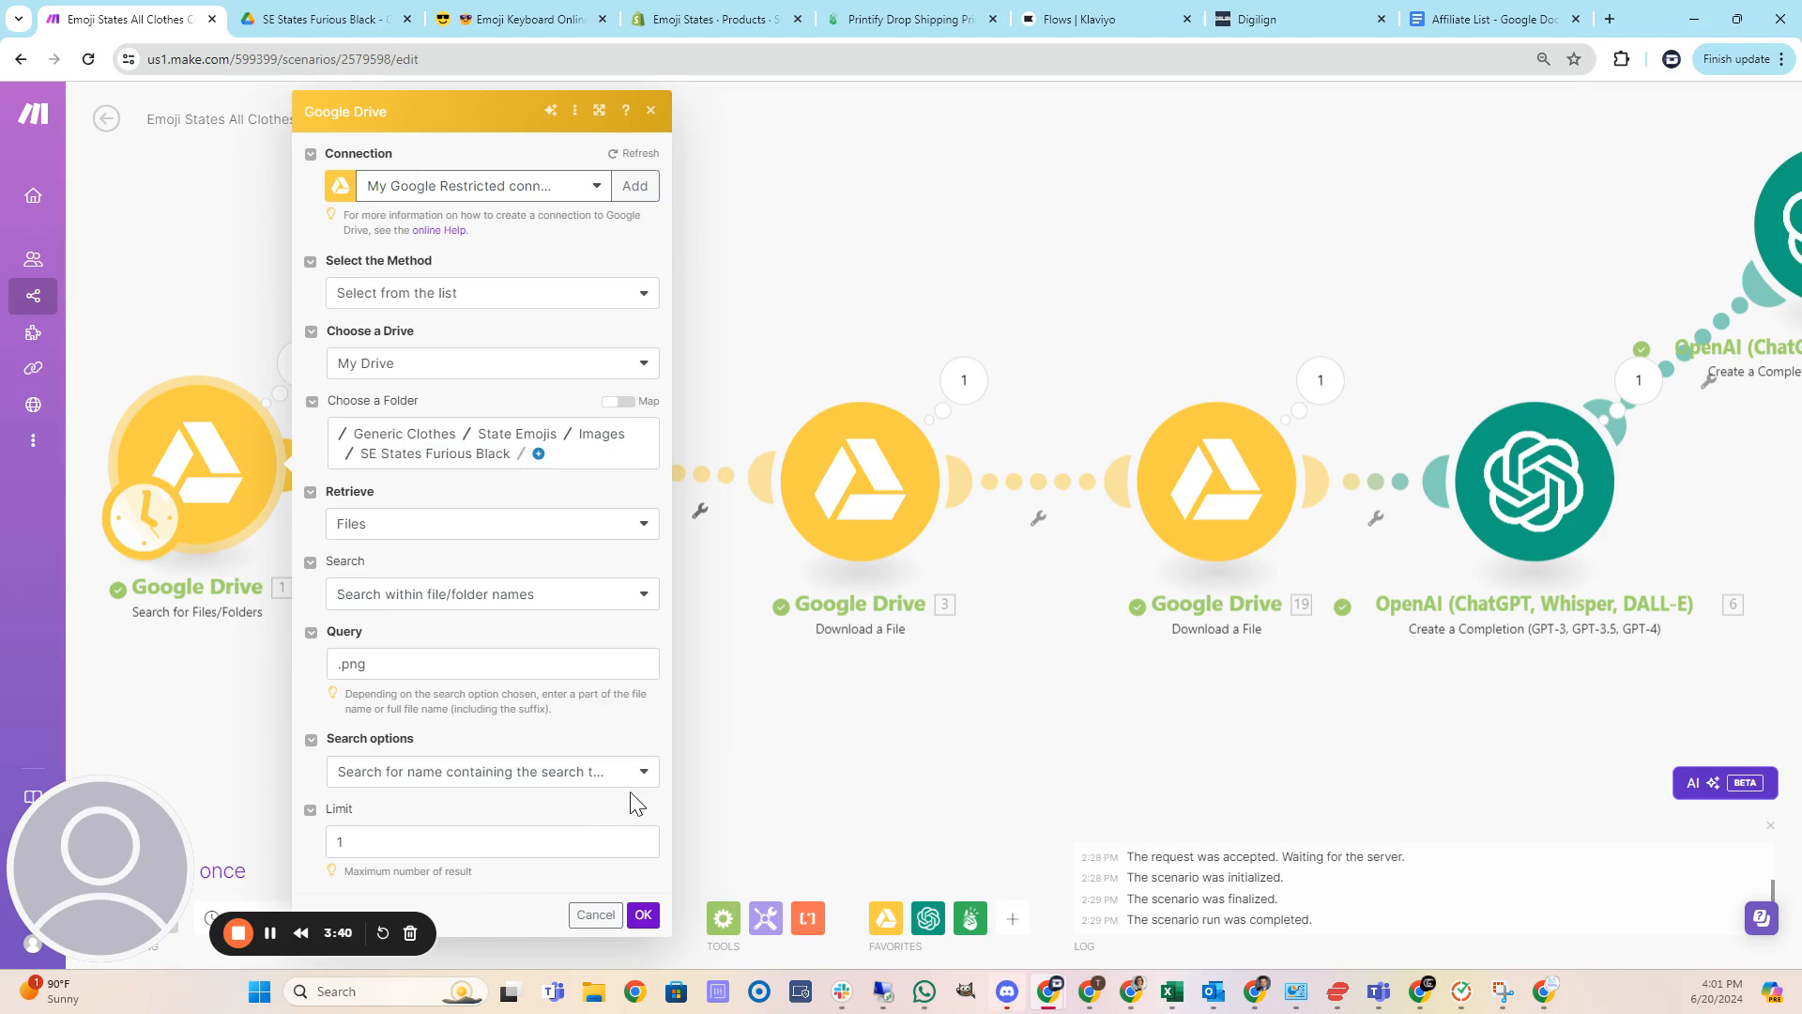
left_click(800, 774)
left_click(526, 476)
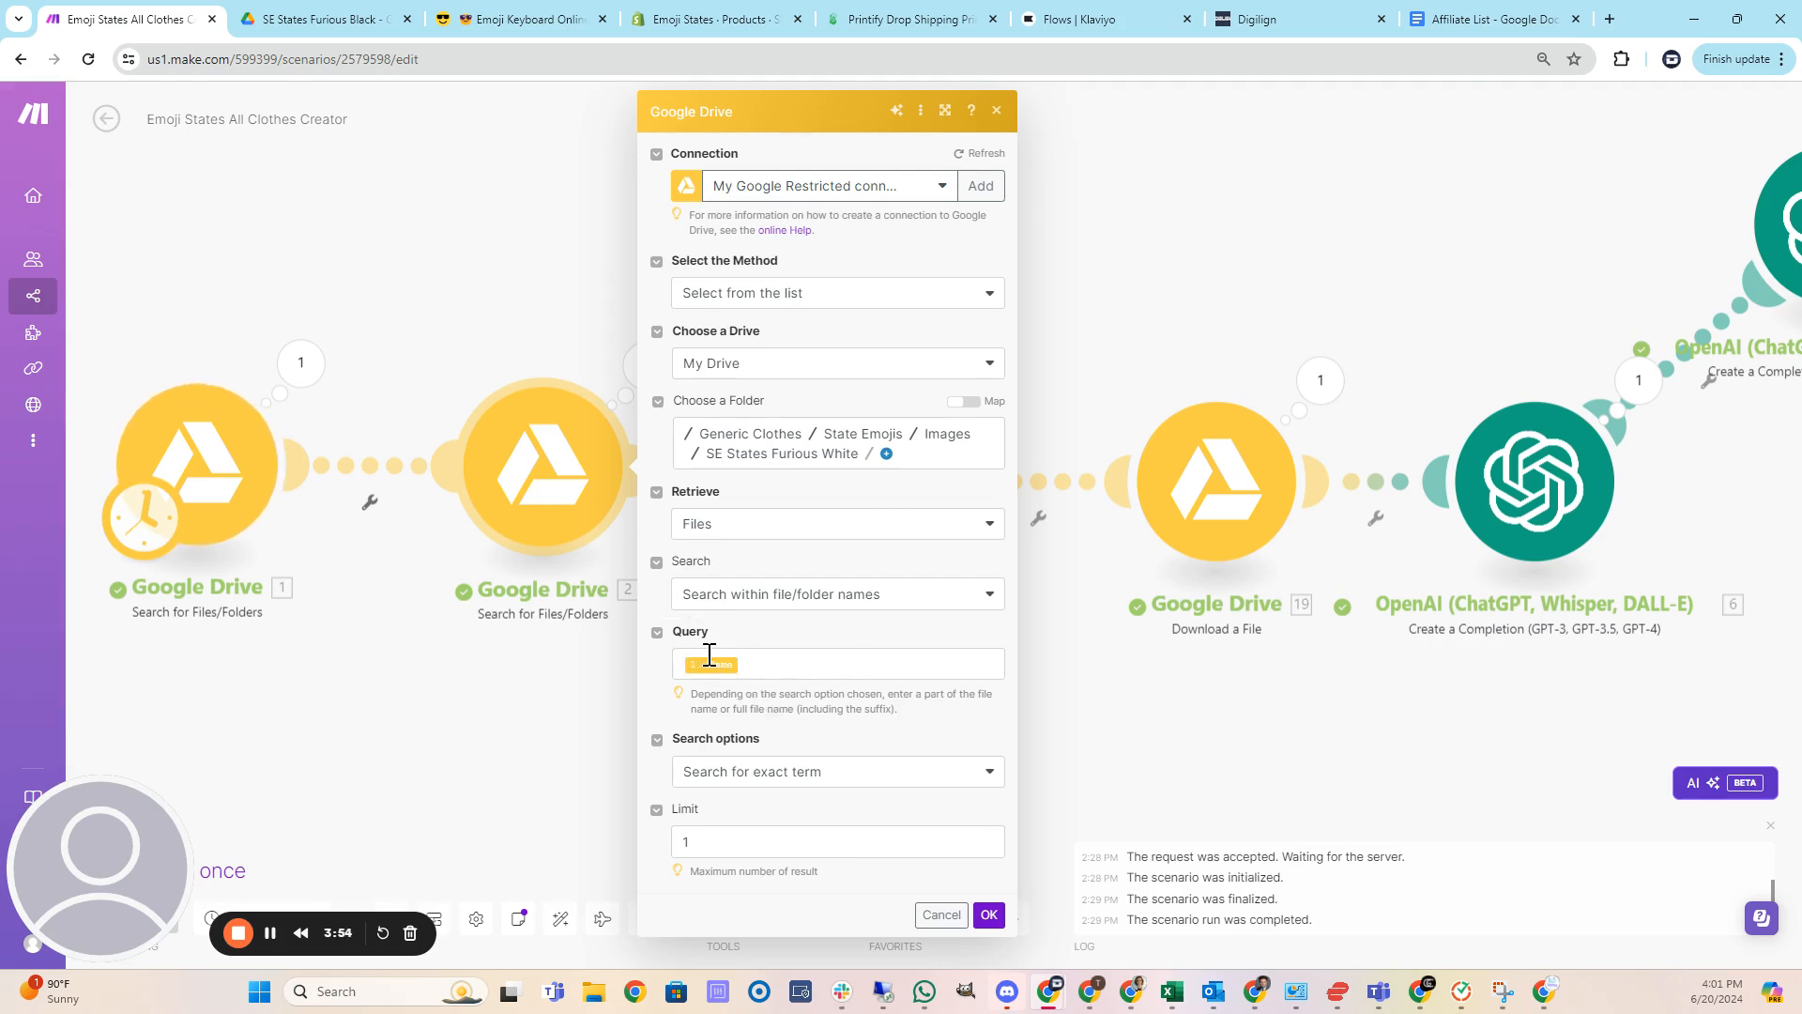
left_click(990, 915)
Open both Google Drive Download a File modules in turn to inspect their file ID settings.
scroll(953, 772, "right", 3)
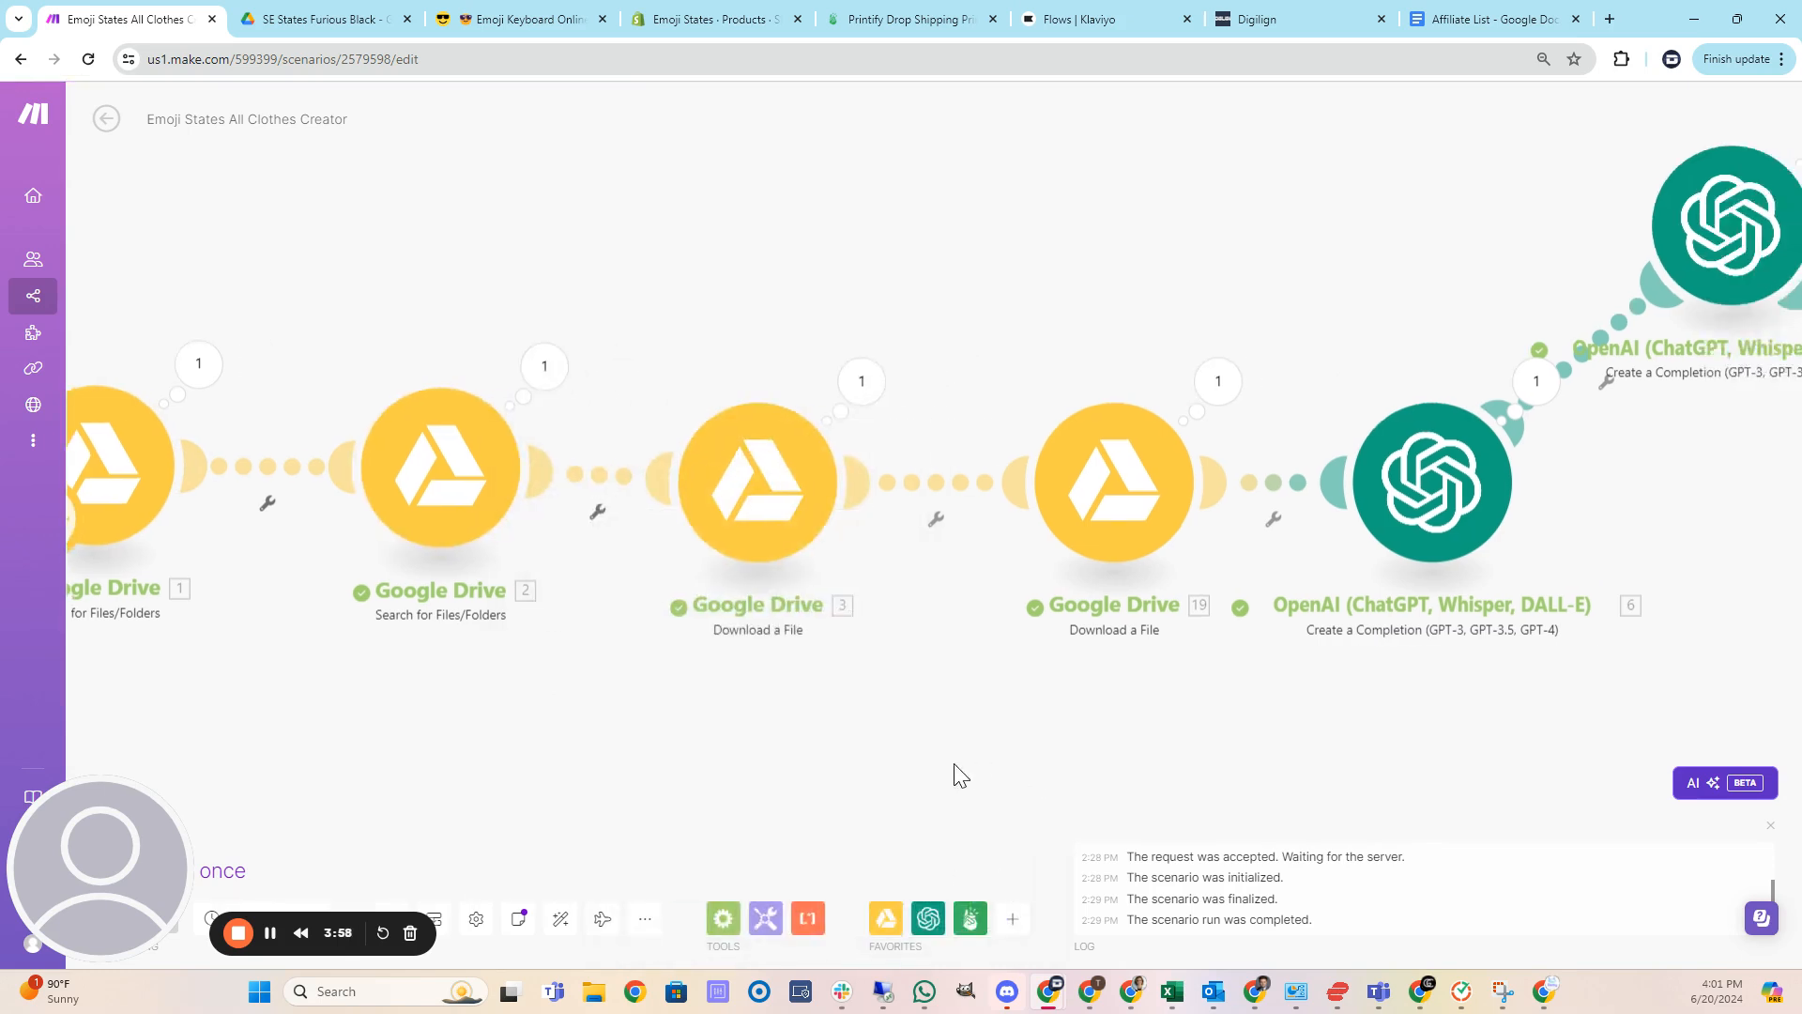
left_click(611, 490)
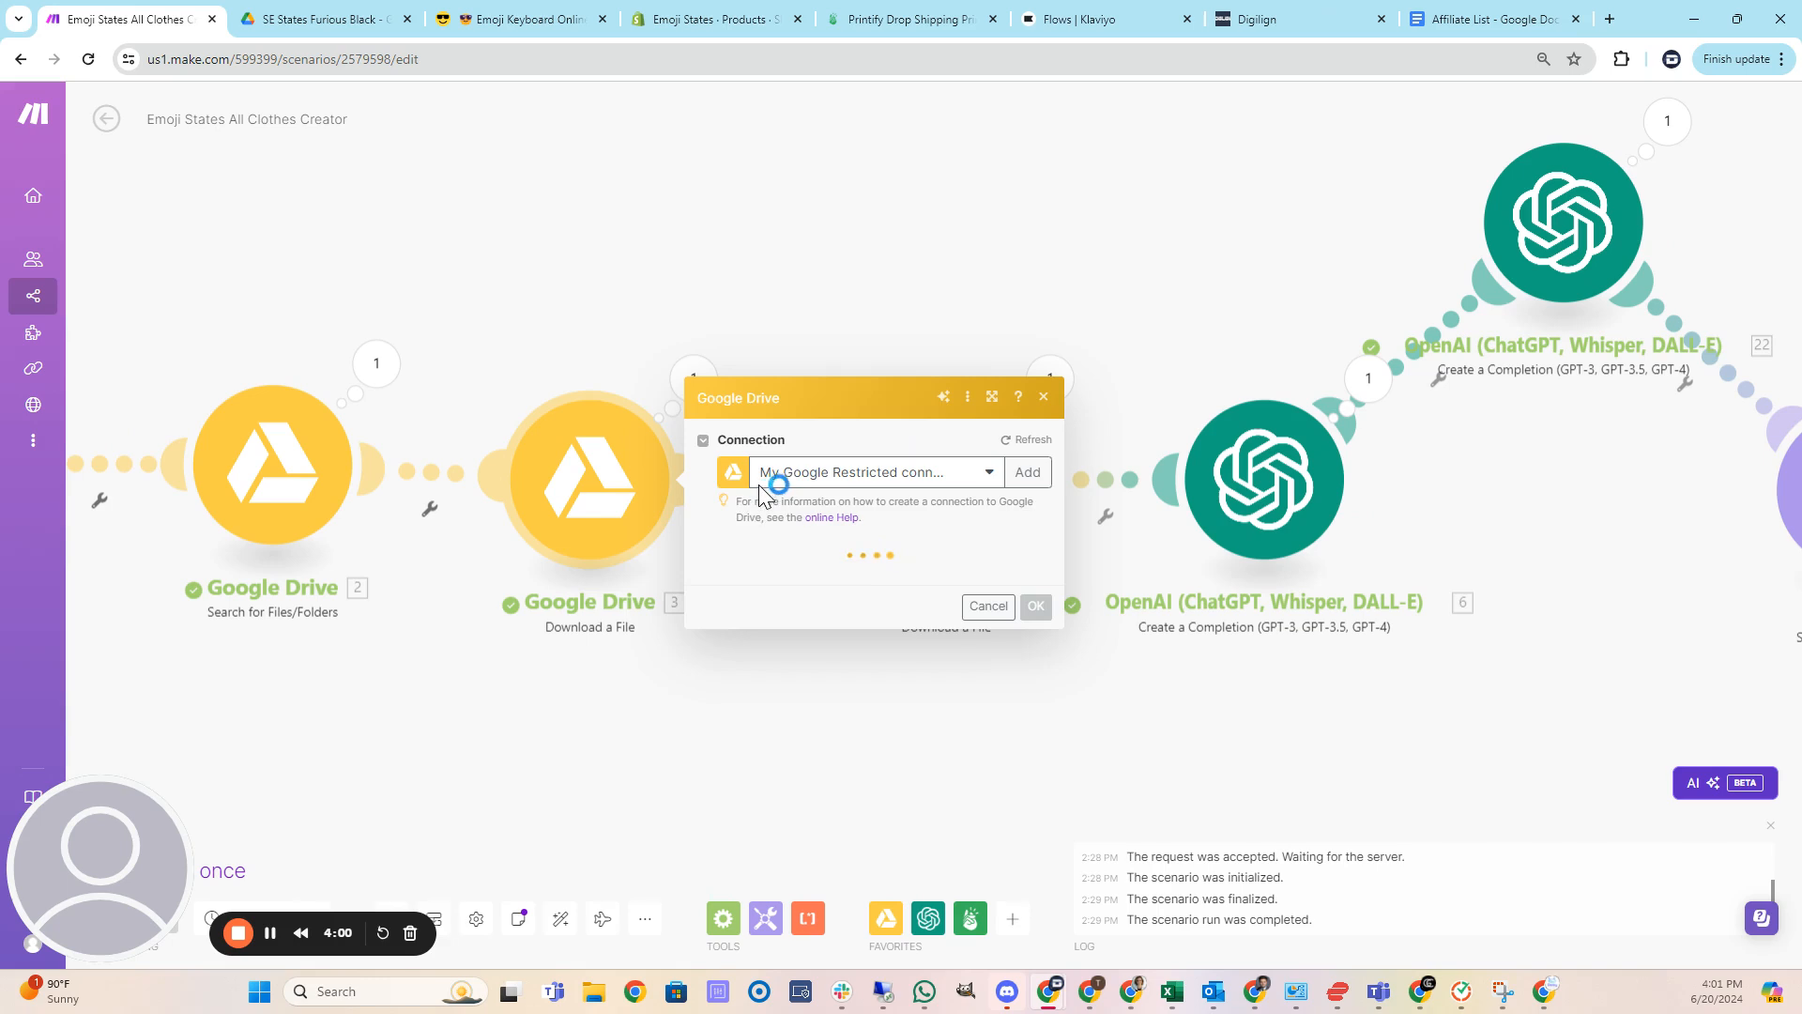
left_click(1256, 745)
left_click(943, 490)
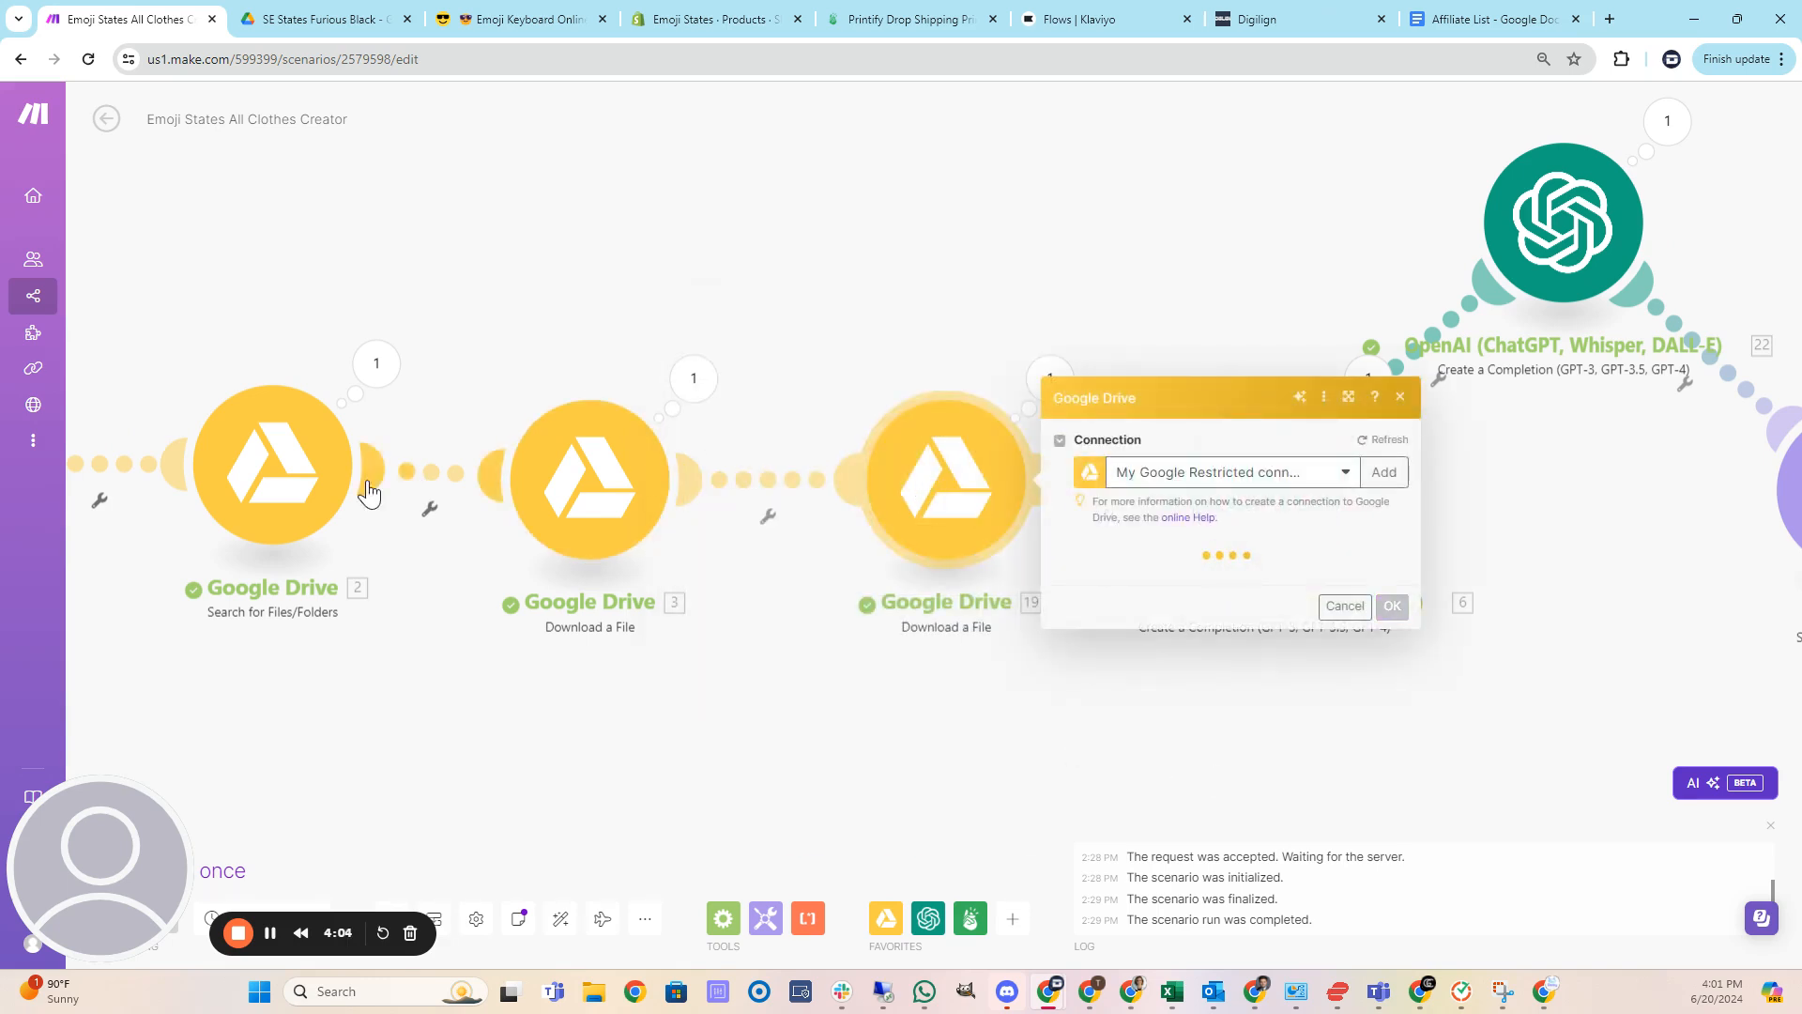
left_click(1067, 779)
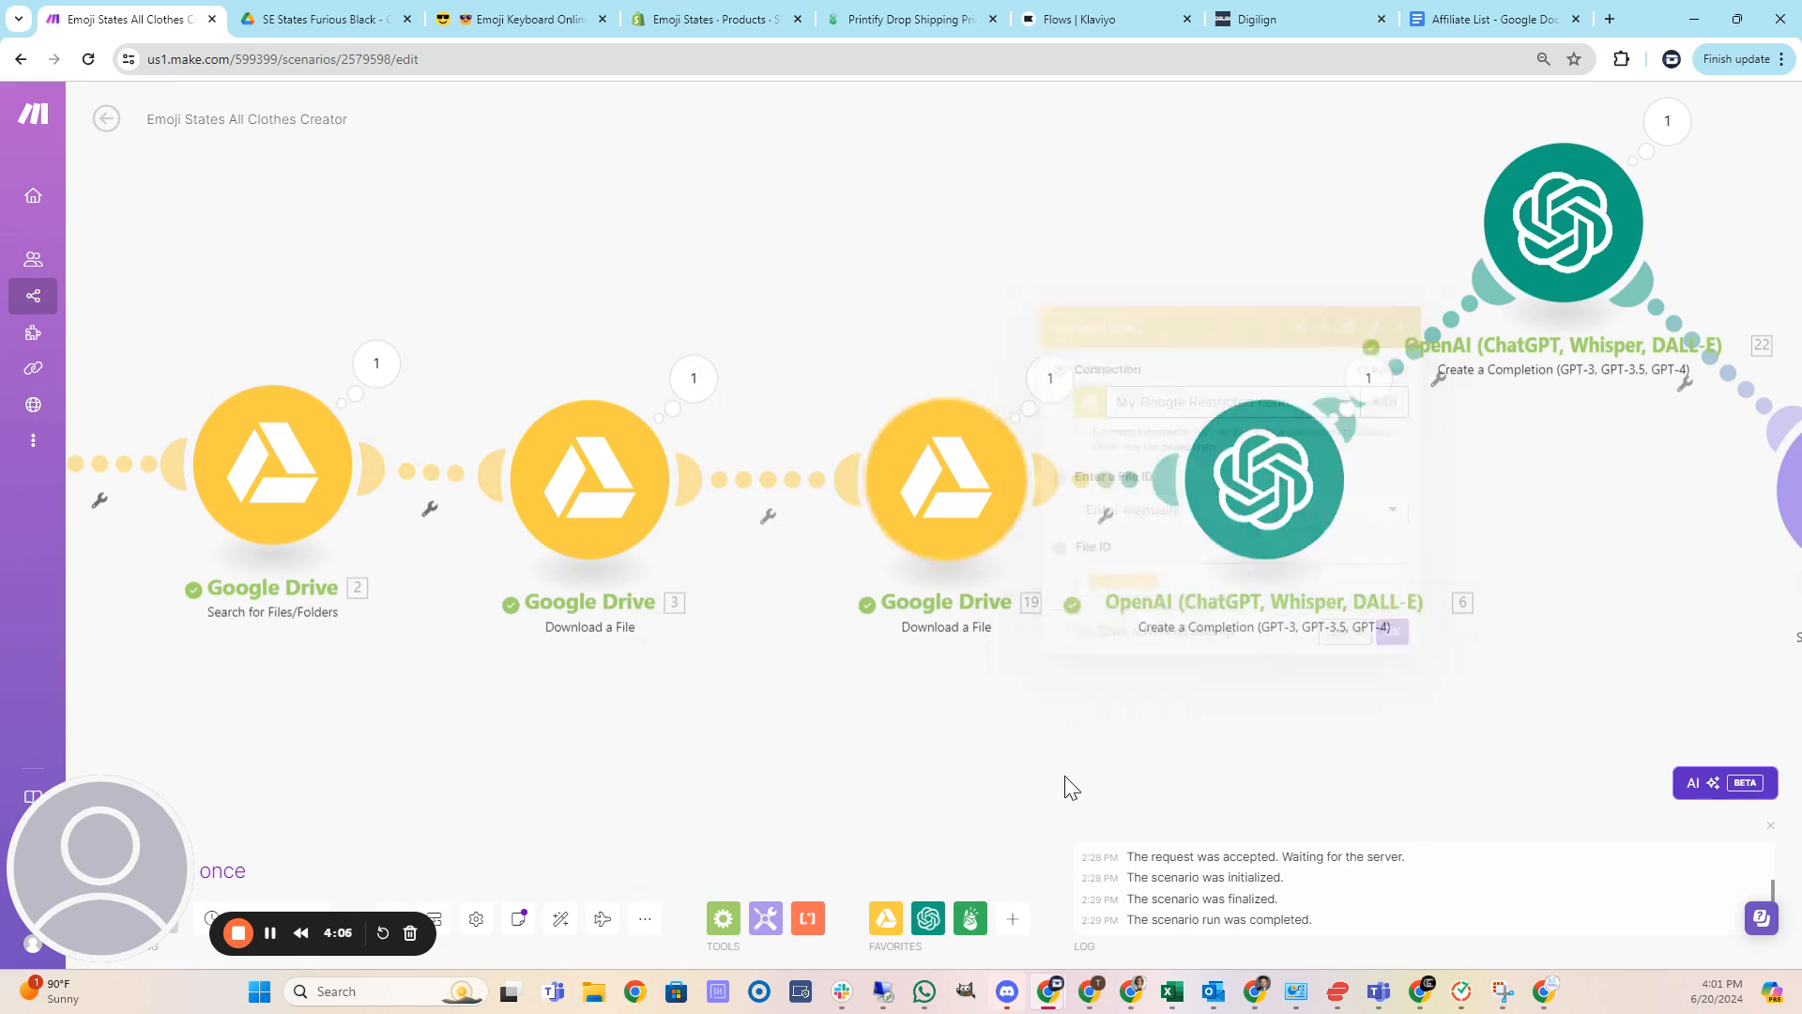
Review the message prompts in the two OpenAI Create a Completion modules.
left_click_drag(1521, 736, 890, 733)
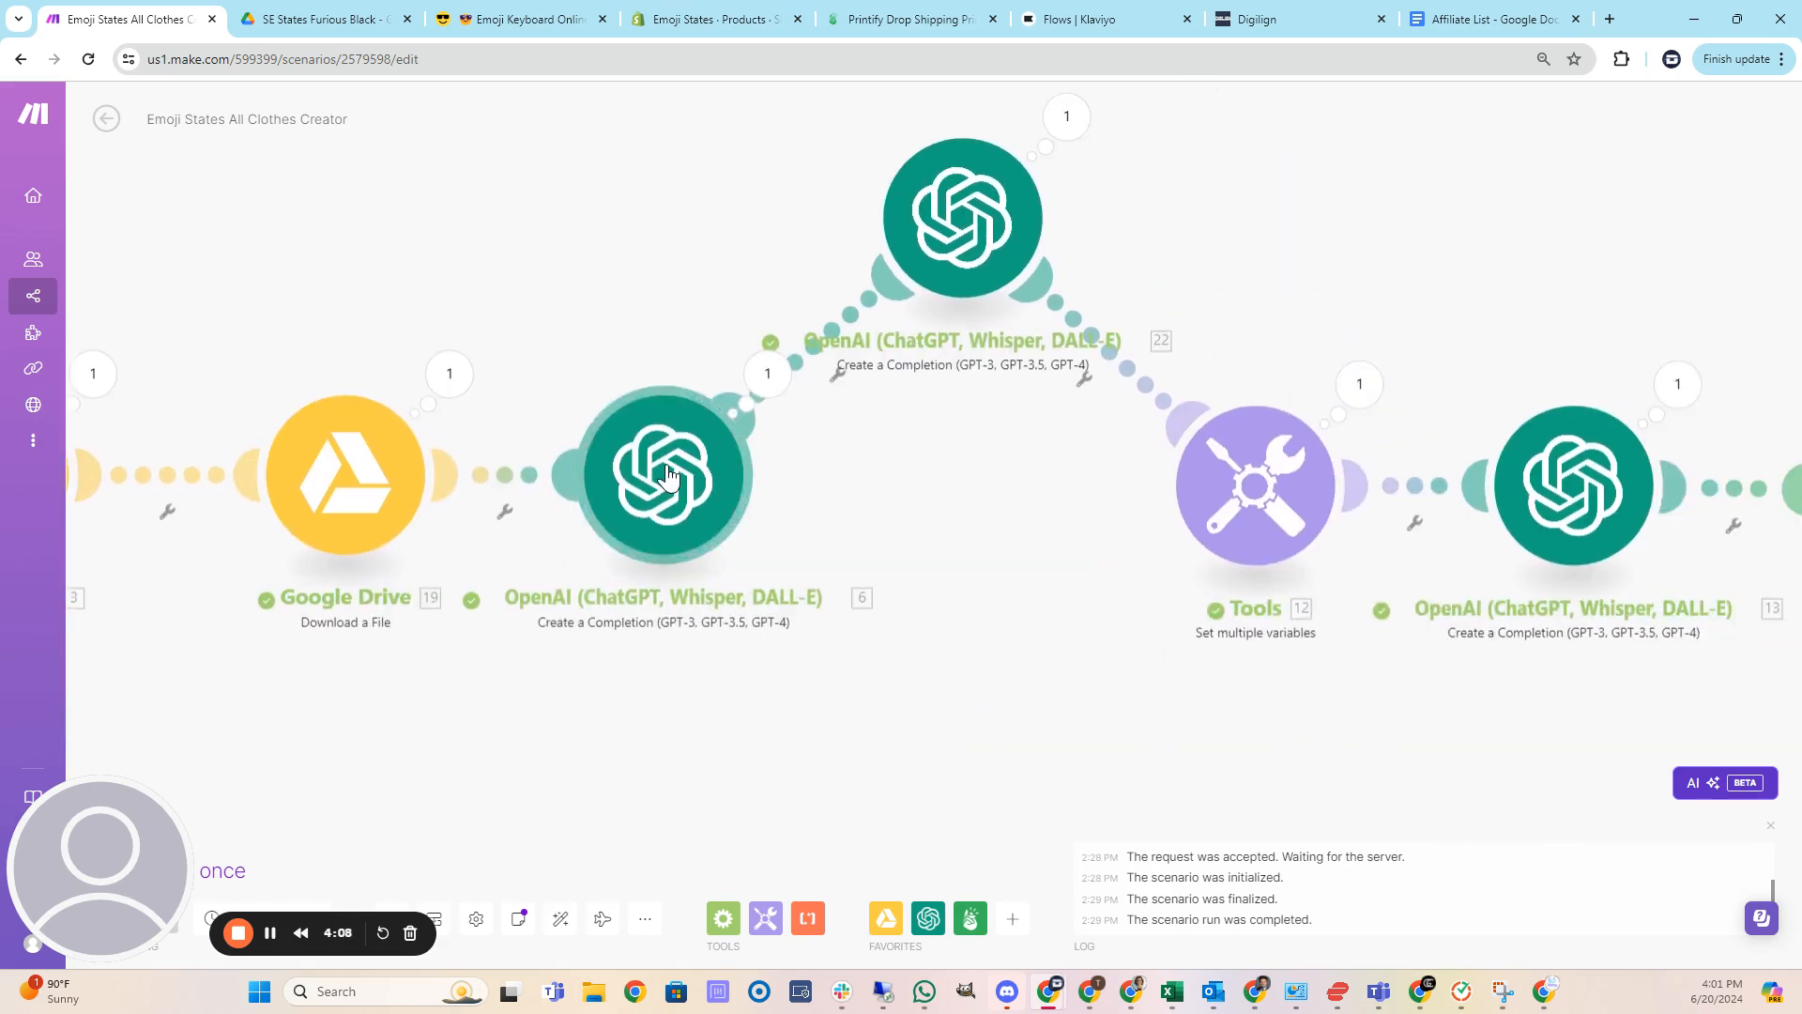
left_click(669, 472)
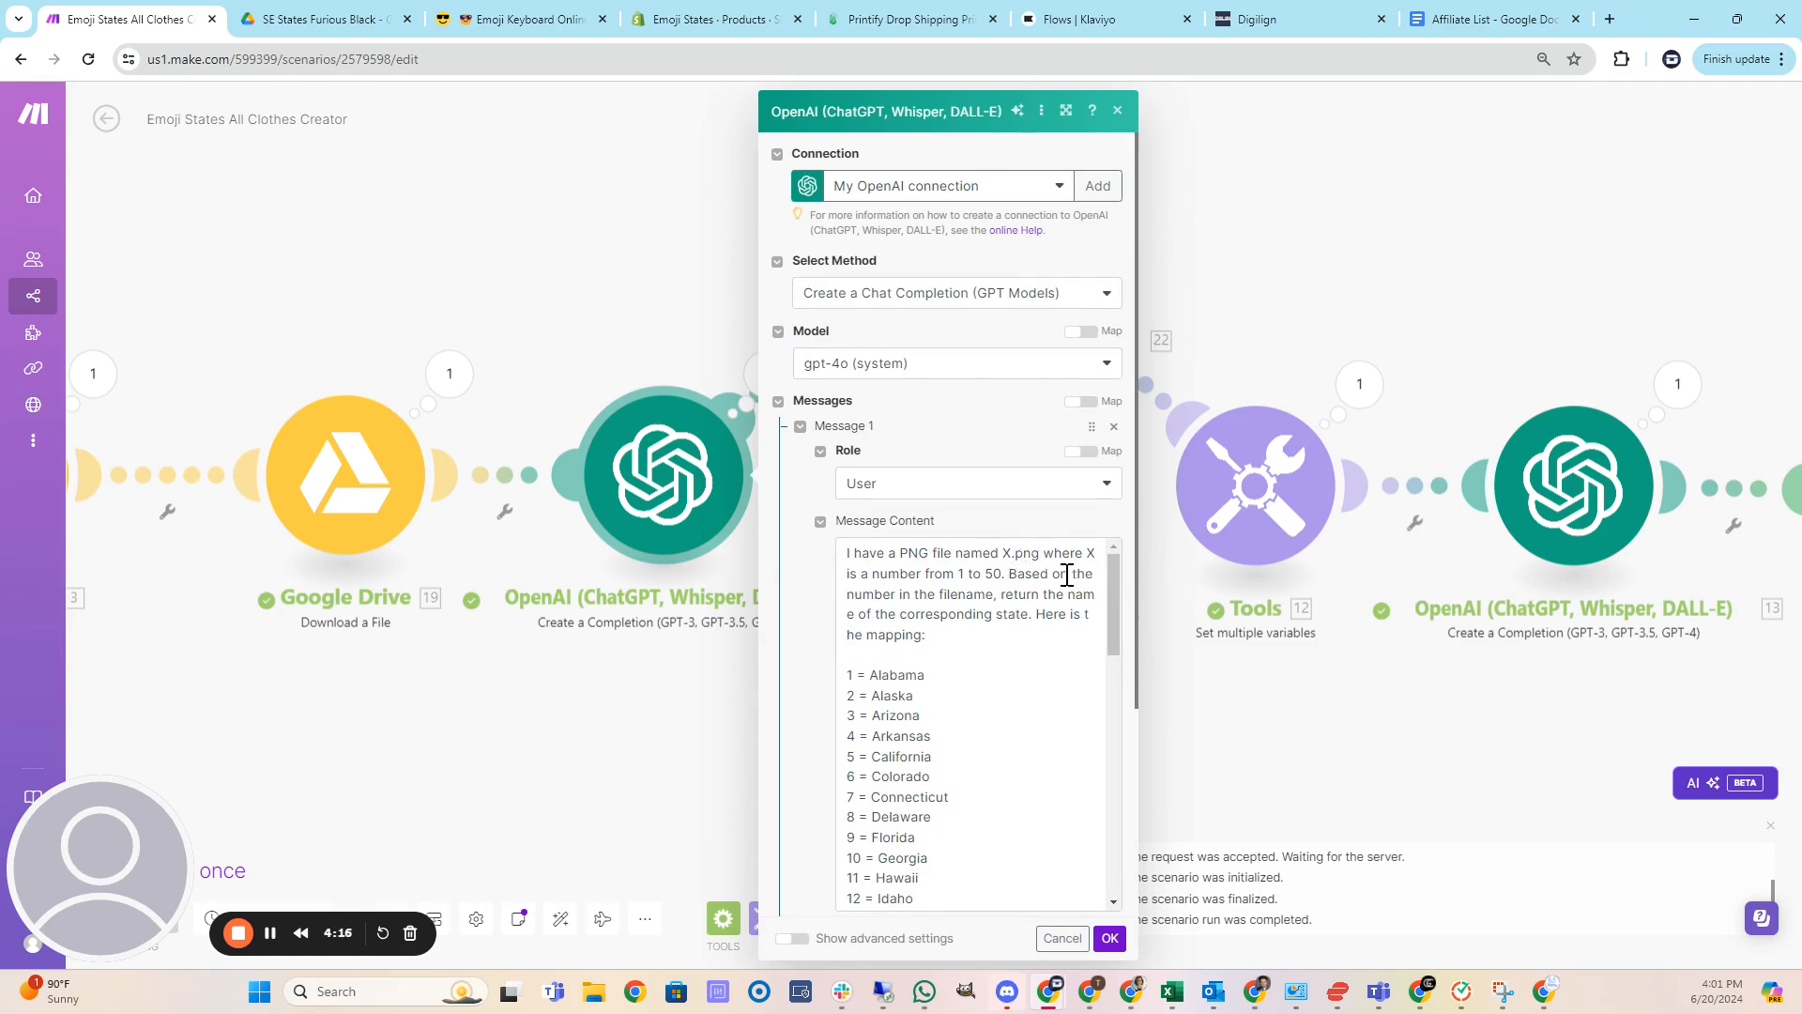
scroll(990, 615, "down", 12)
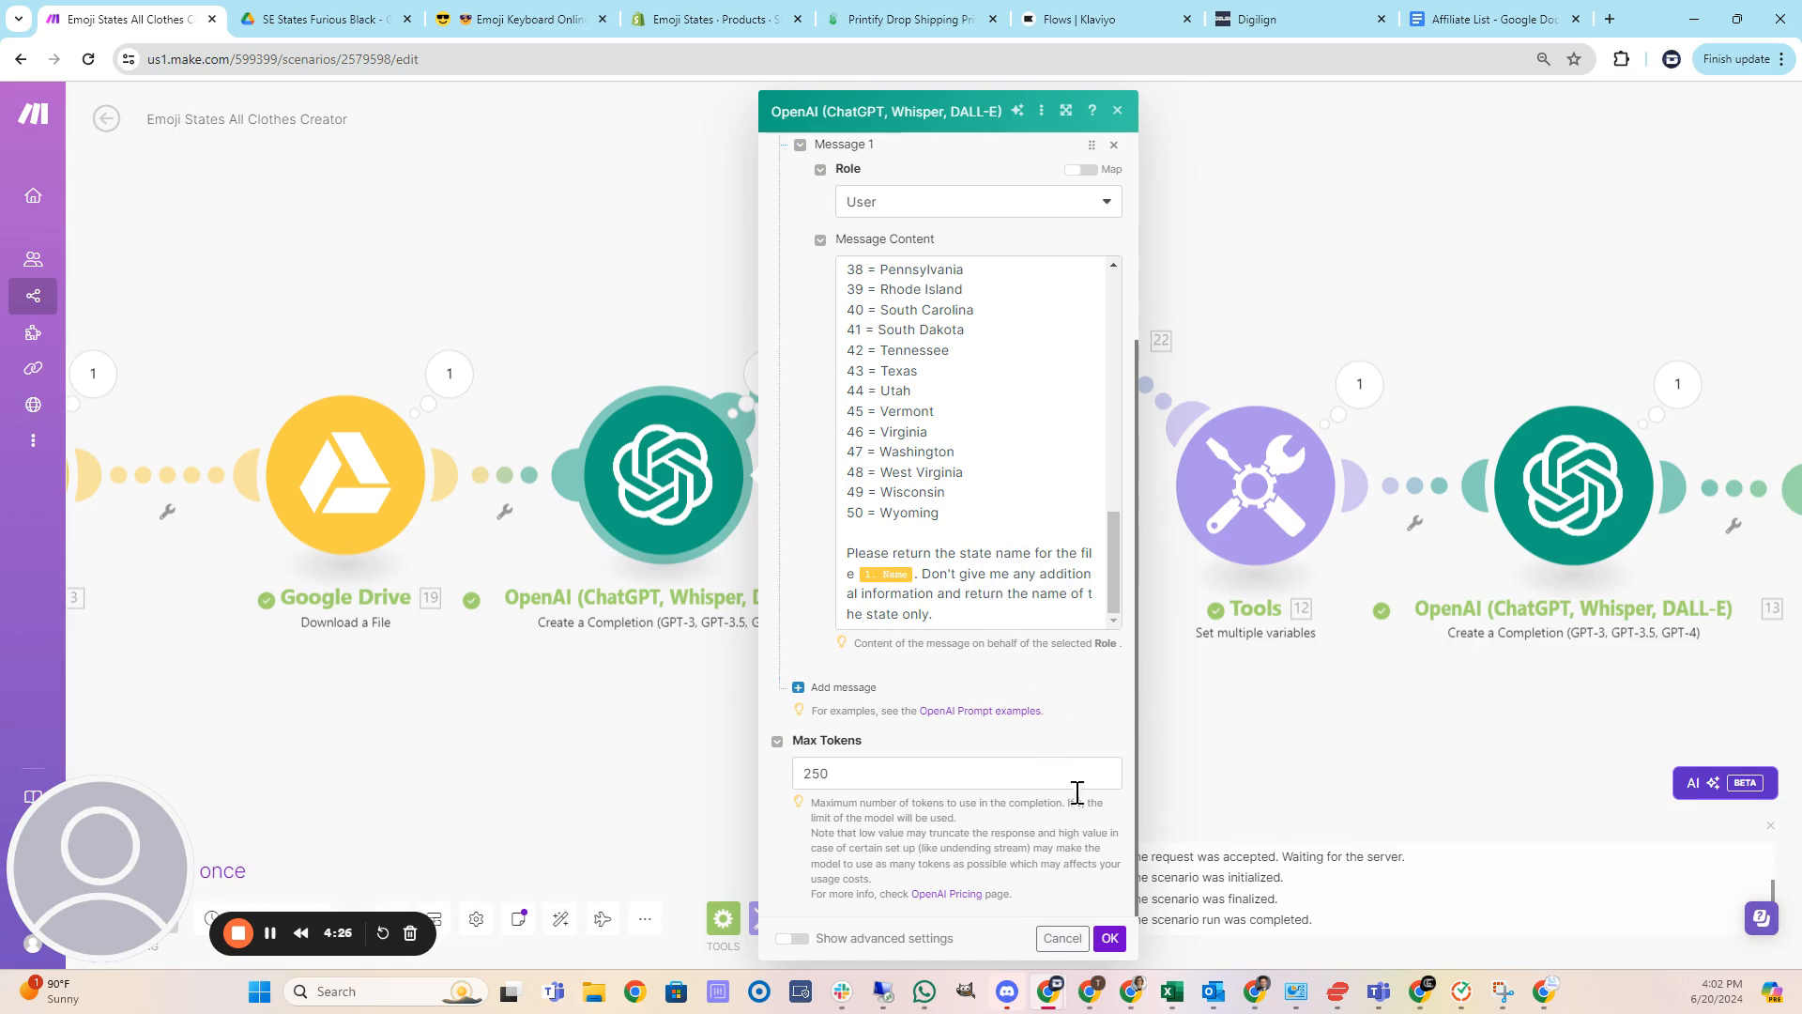
left_click(1109, 939)
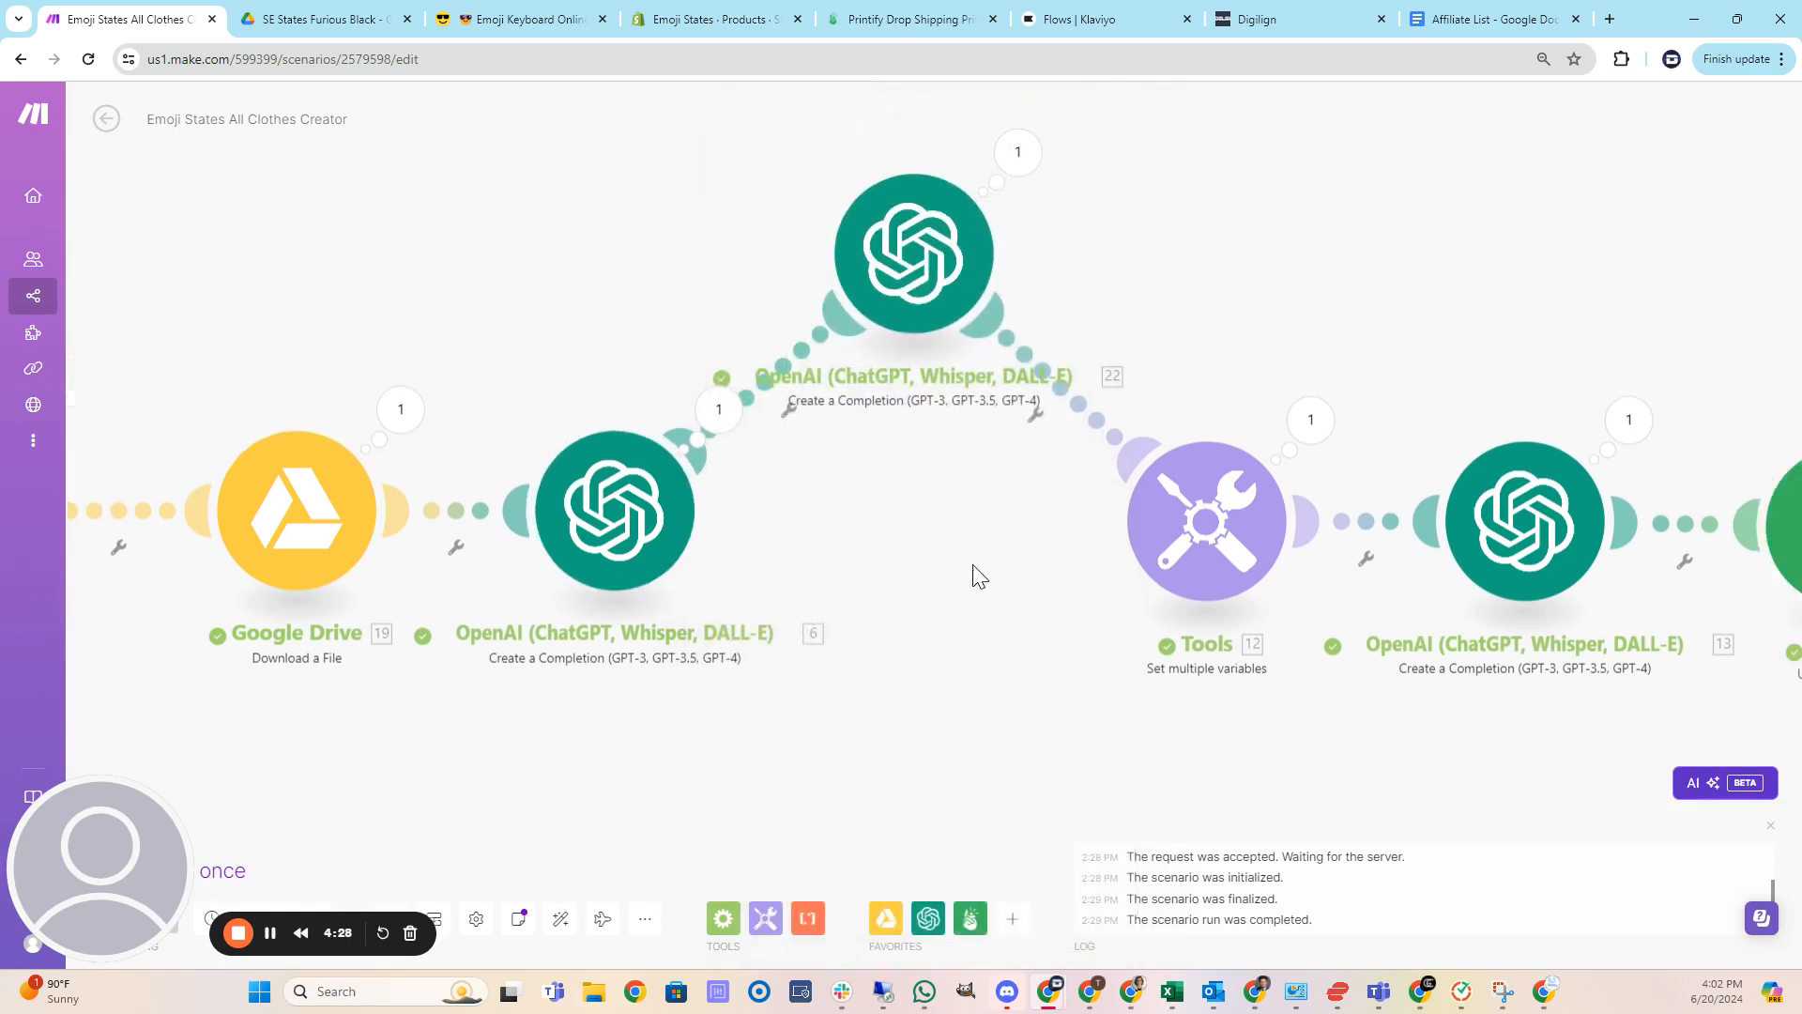
left_click(867, 344)
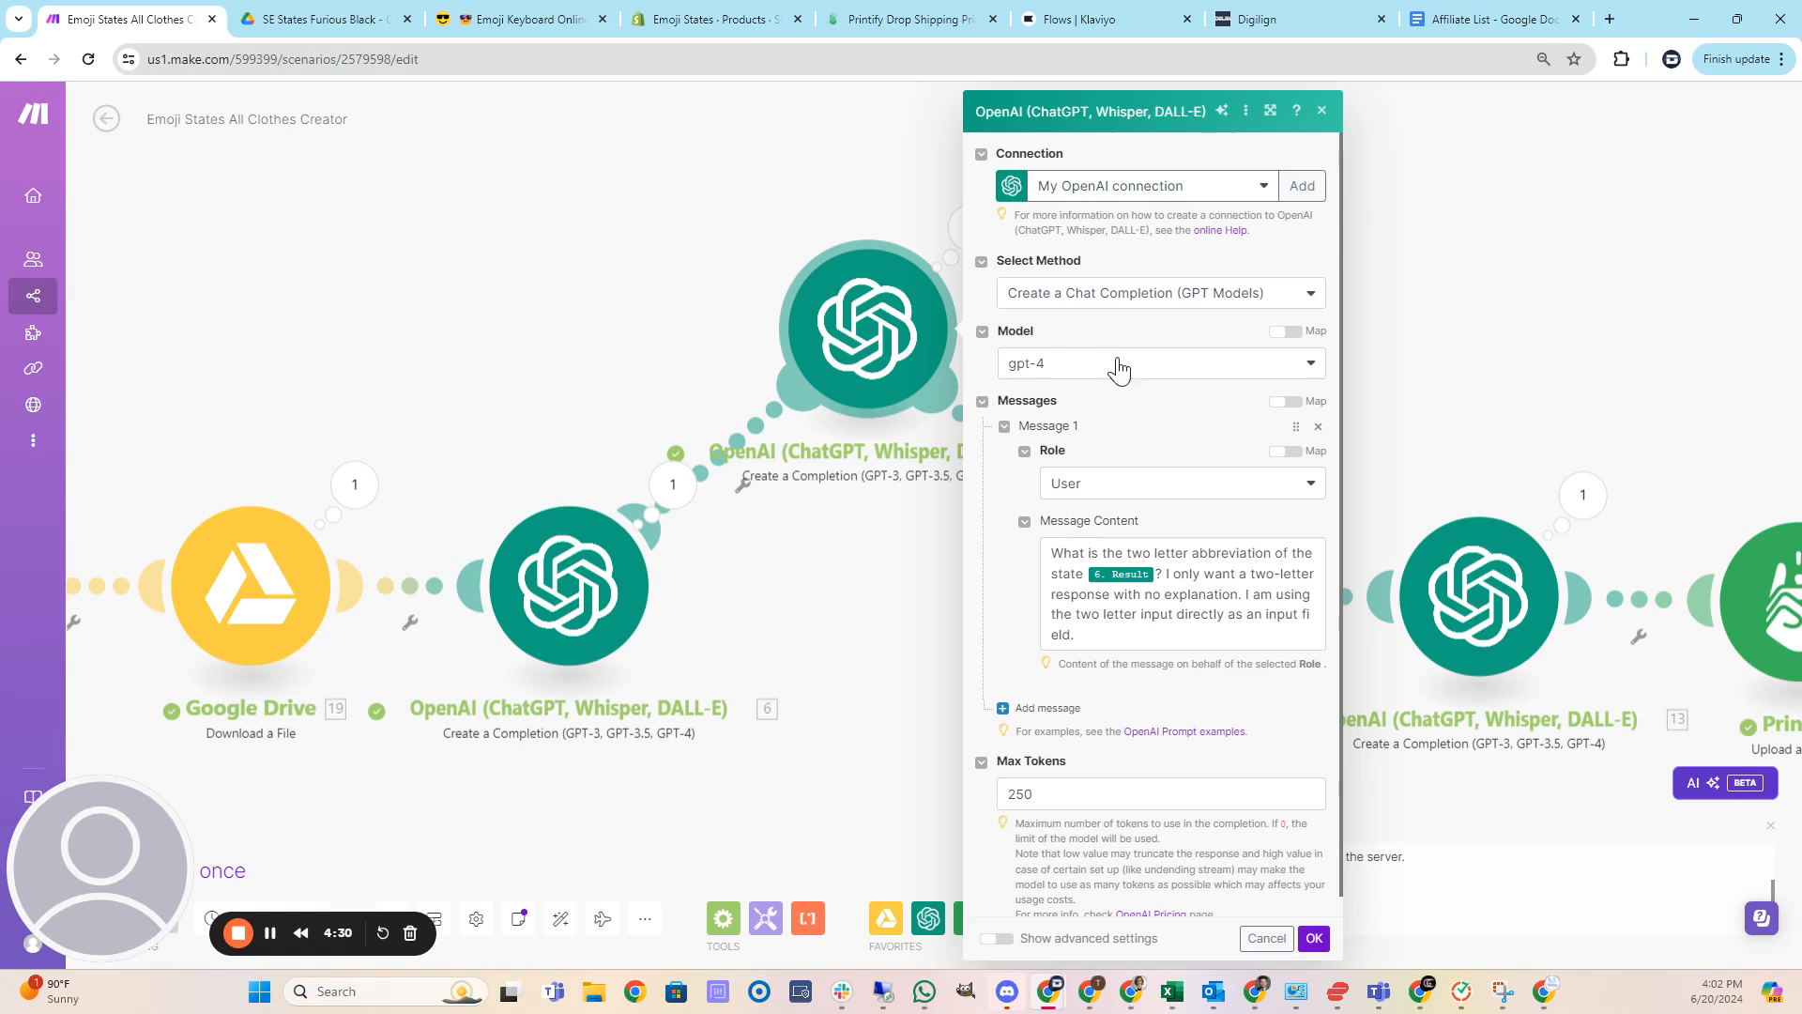
left_click(1314, 939)
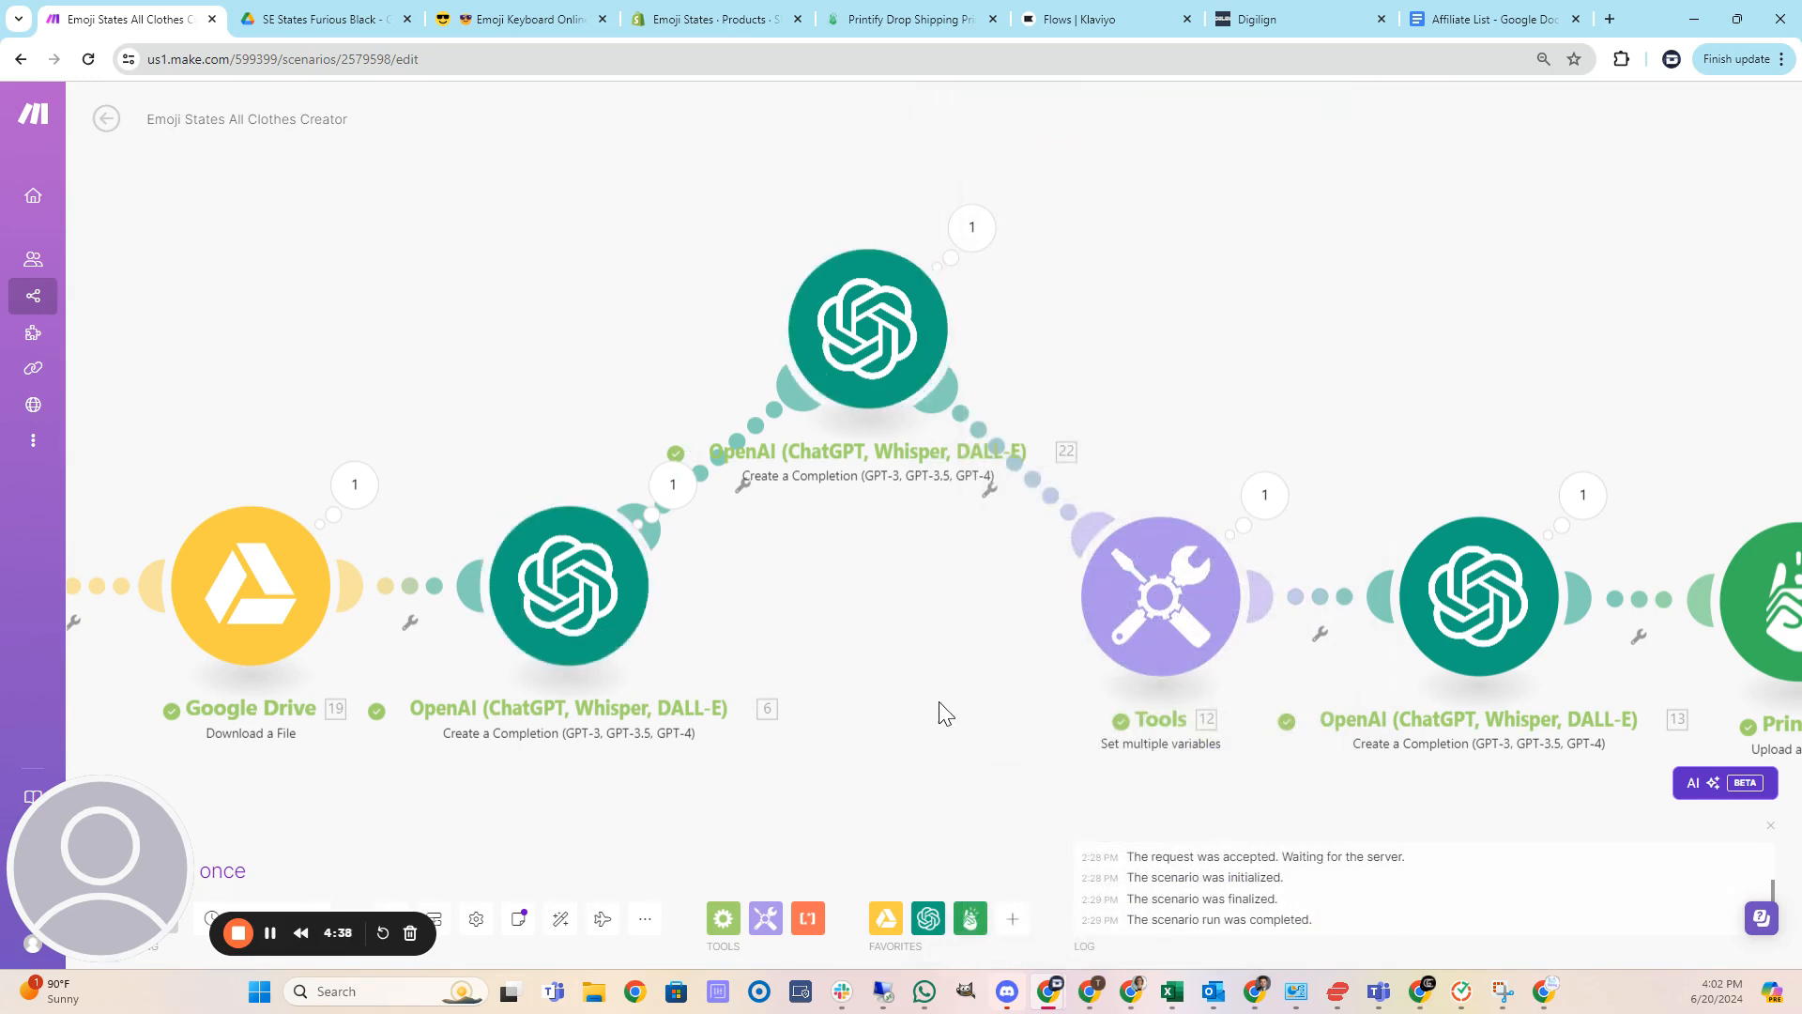
Open the Tools Set multiple variables module and change the Description variable value to "I'm Furious about".
left_click_drag(942, 711, 1129, 648)
scroll(635, 642, "down", 3)
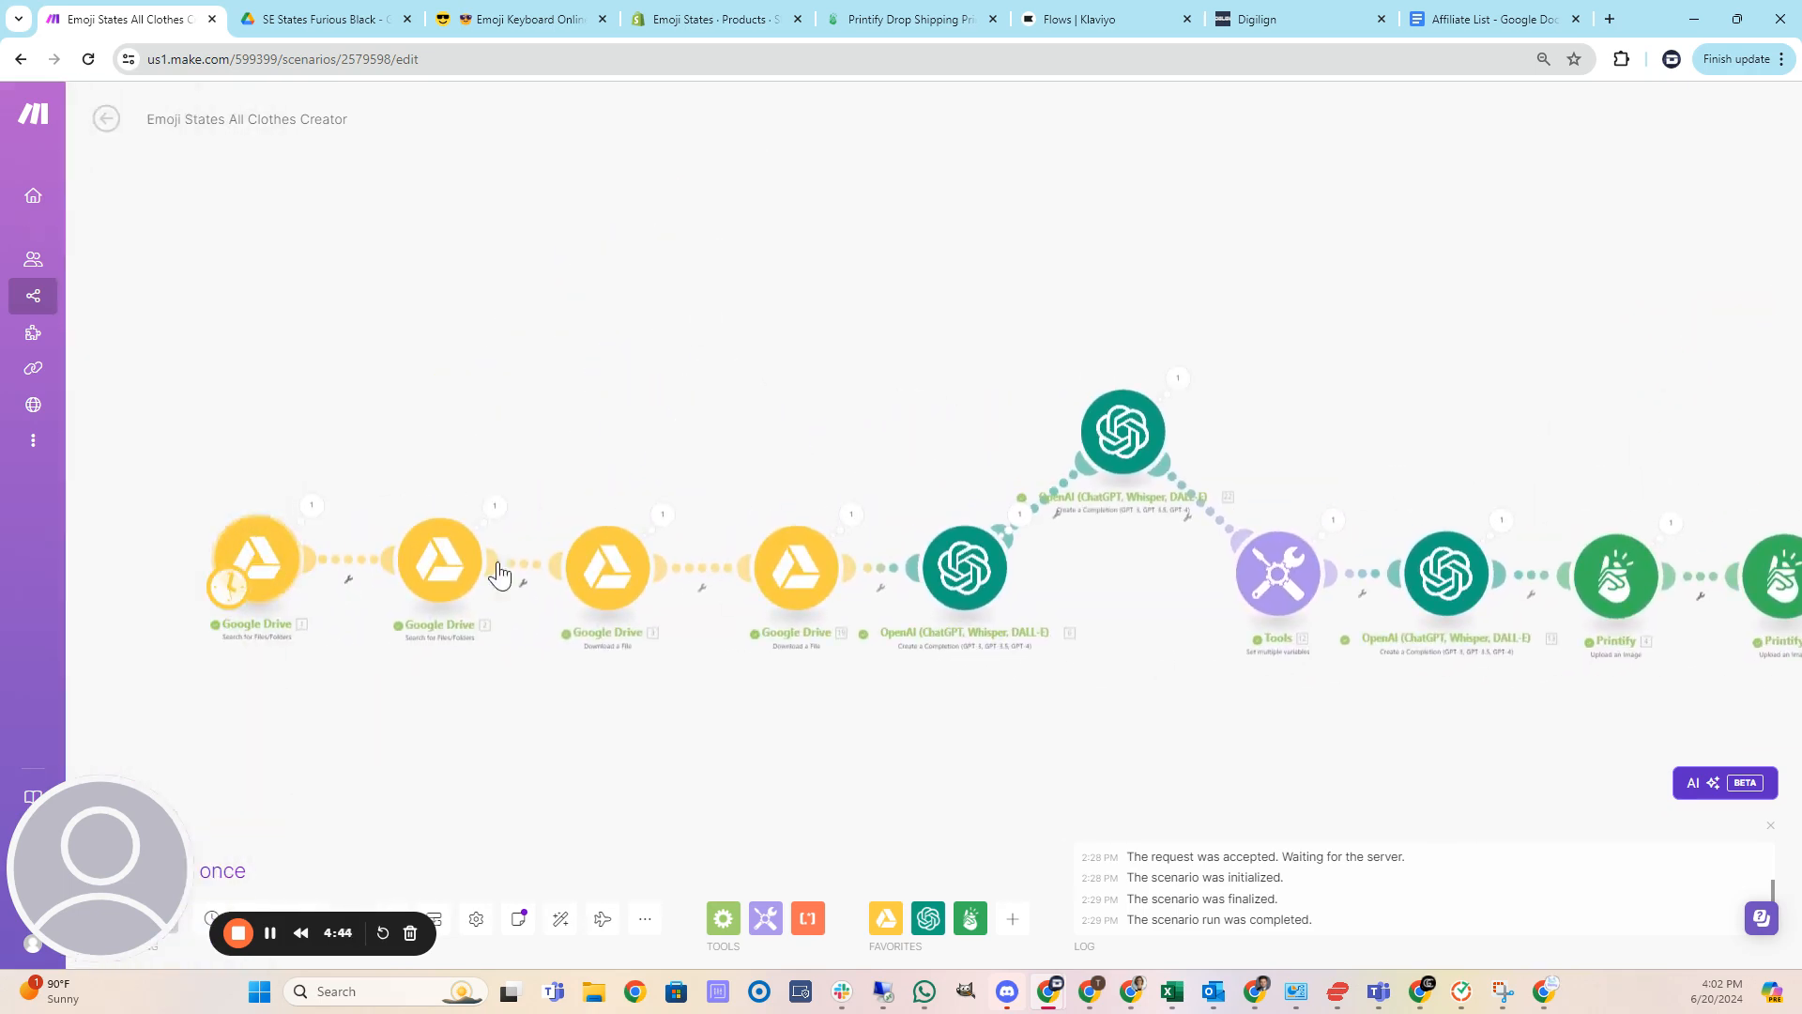
left_click_drag(1098, 723, 644, 663)
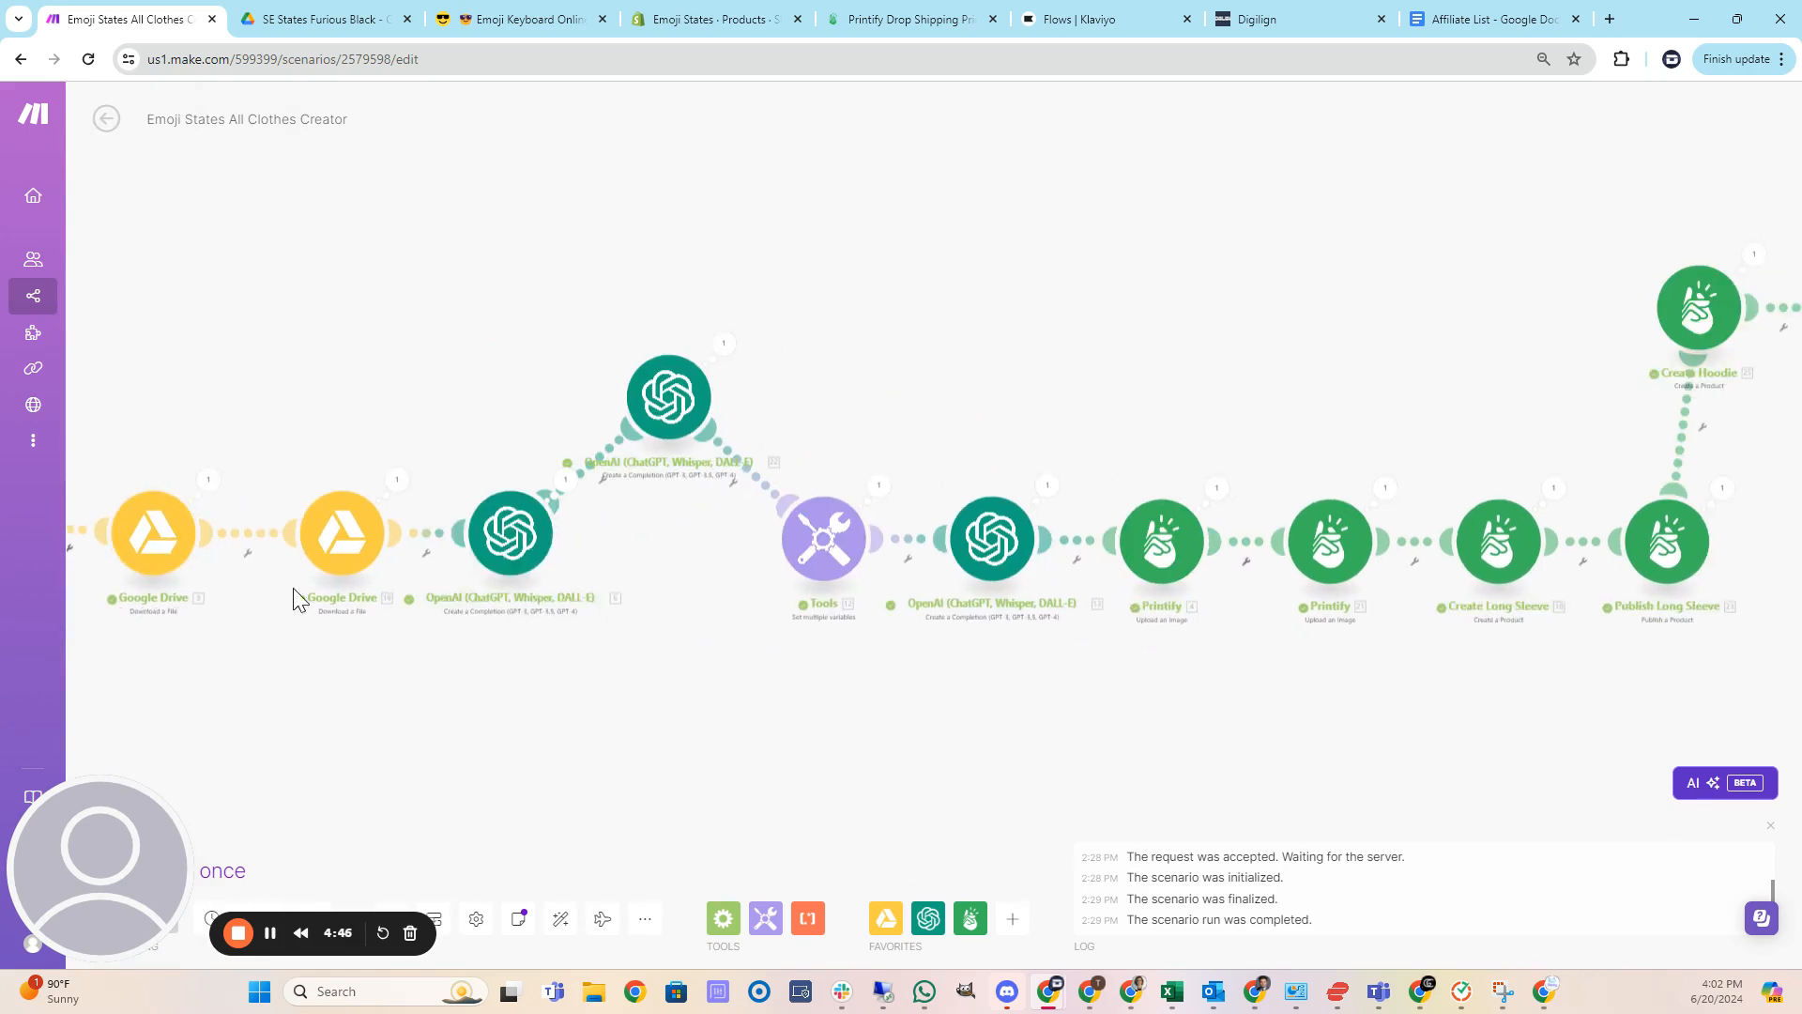
left_click_drag(887, 718, 766, 693)
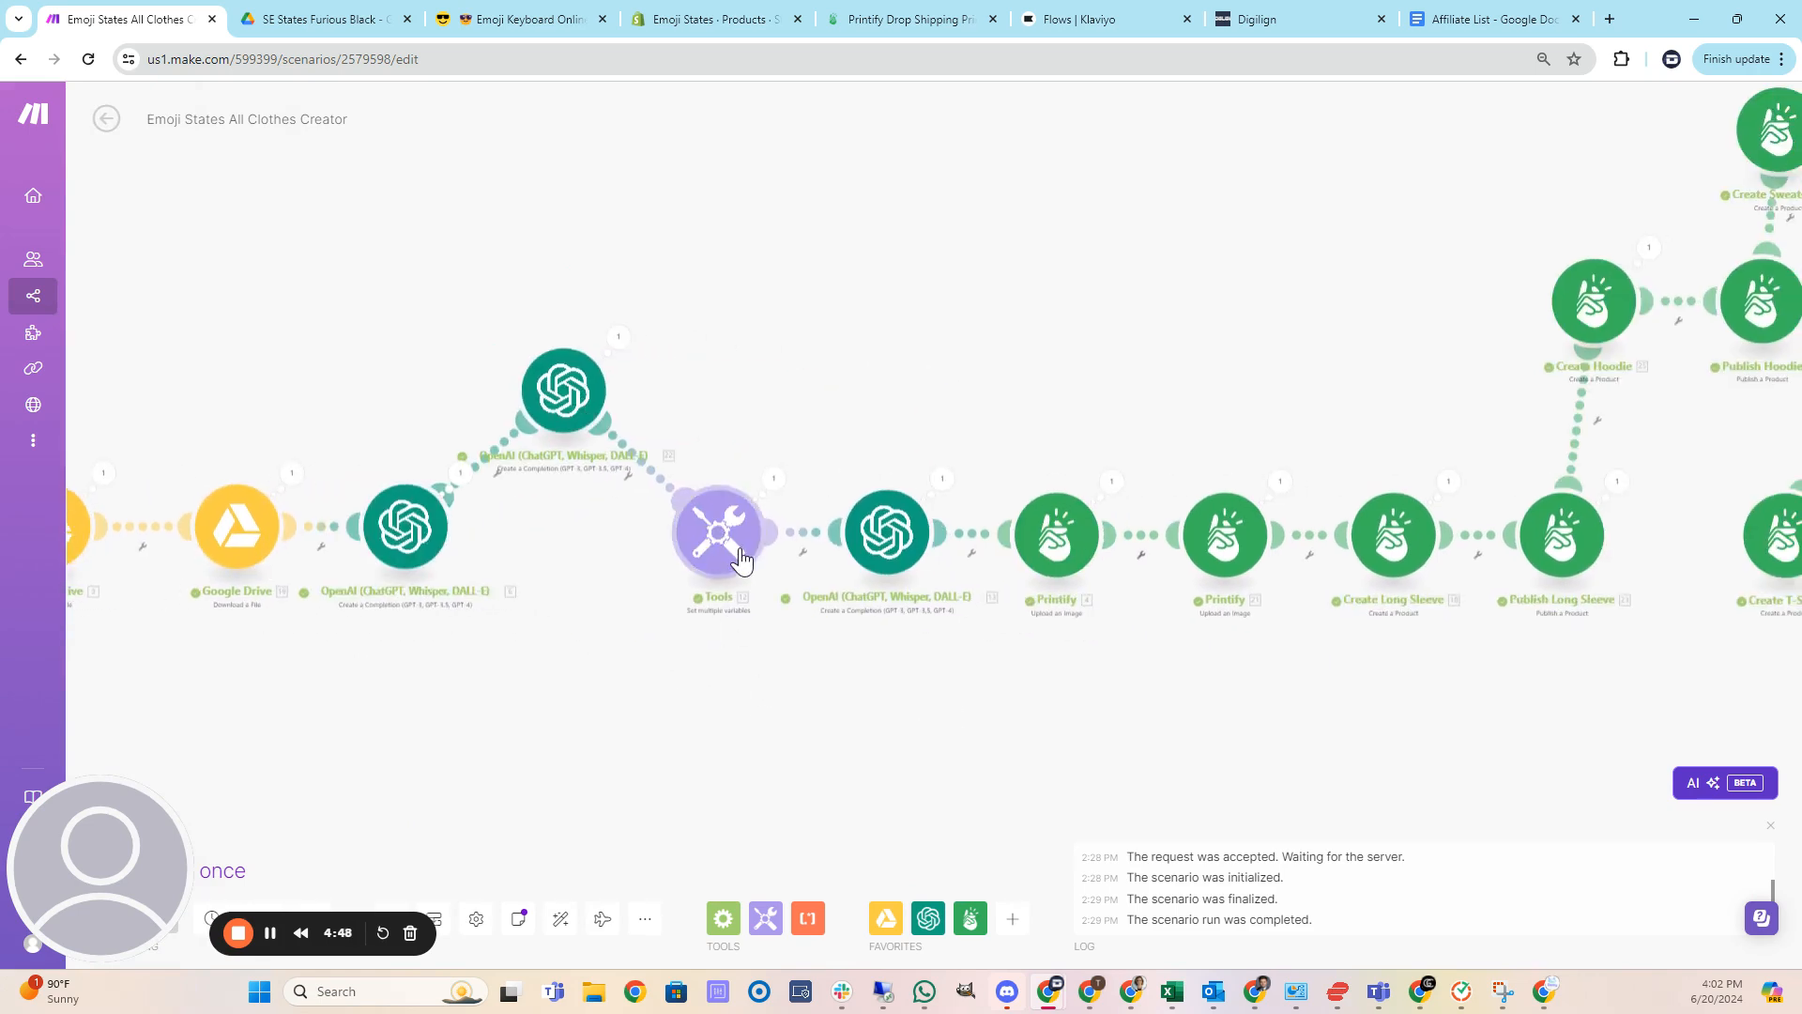
left_click(731, 557)
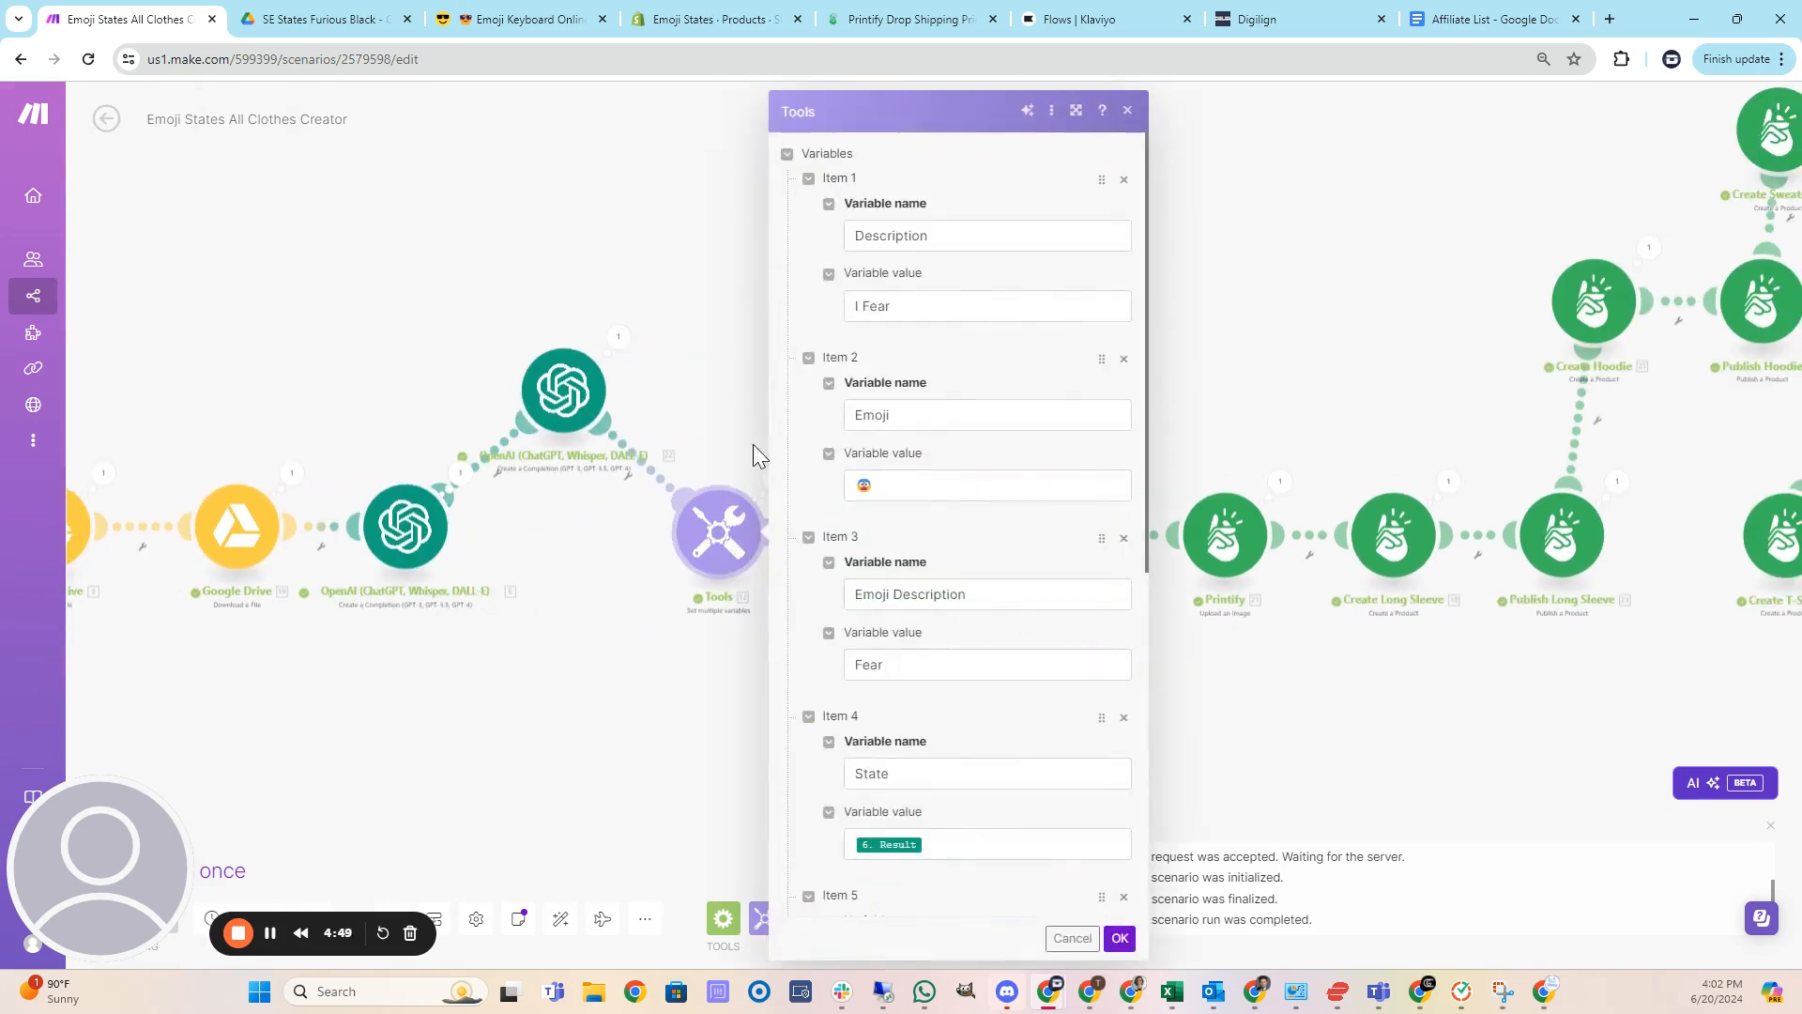
double_click(875, 306)
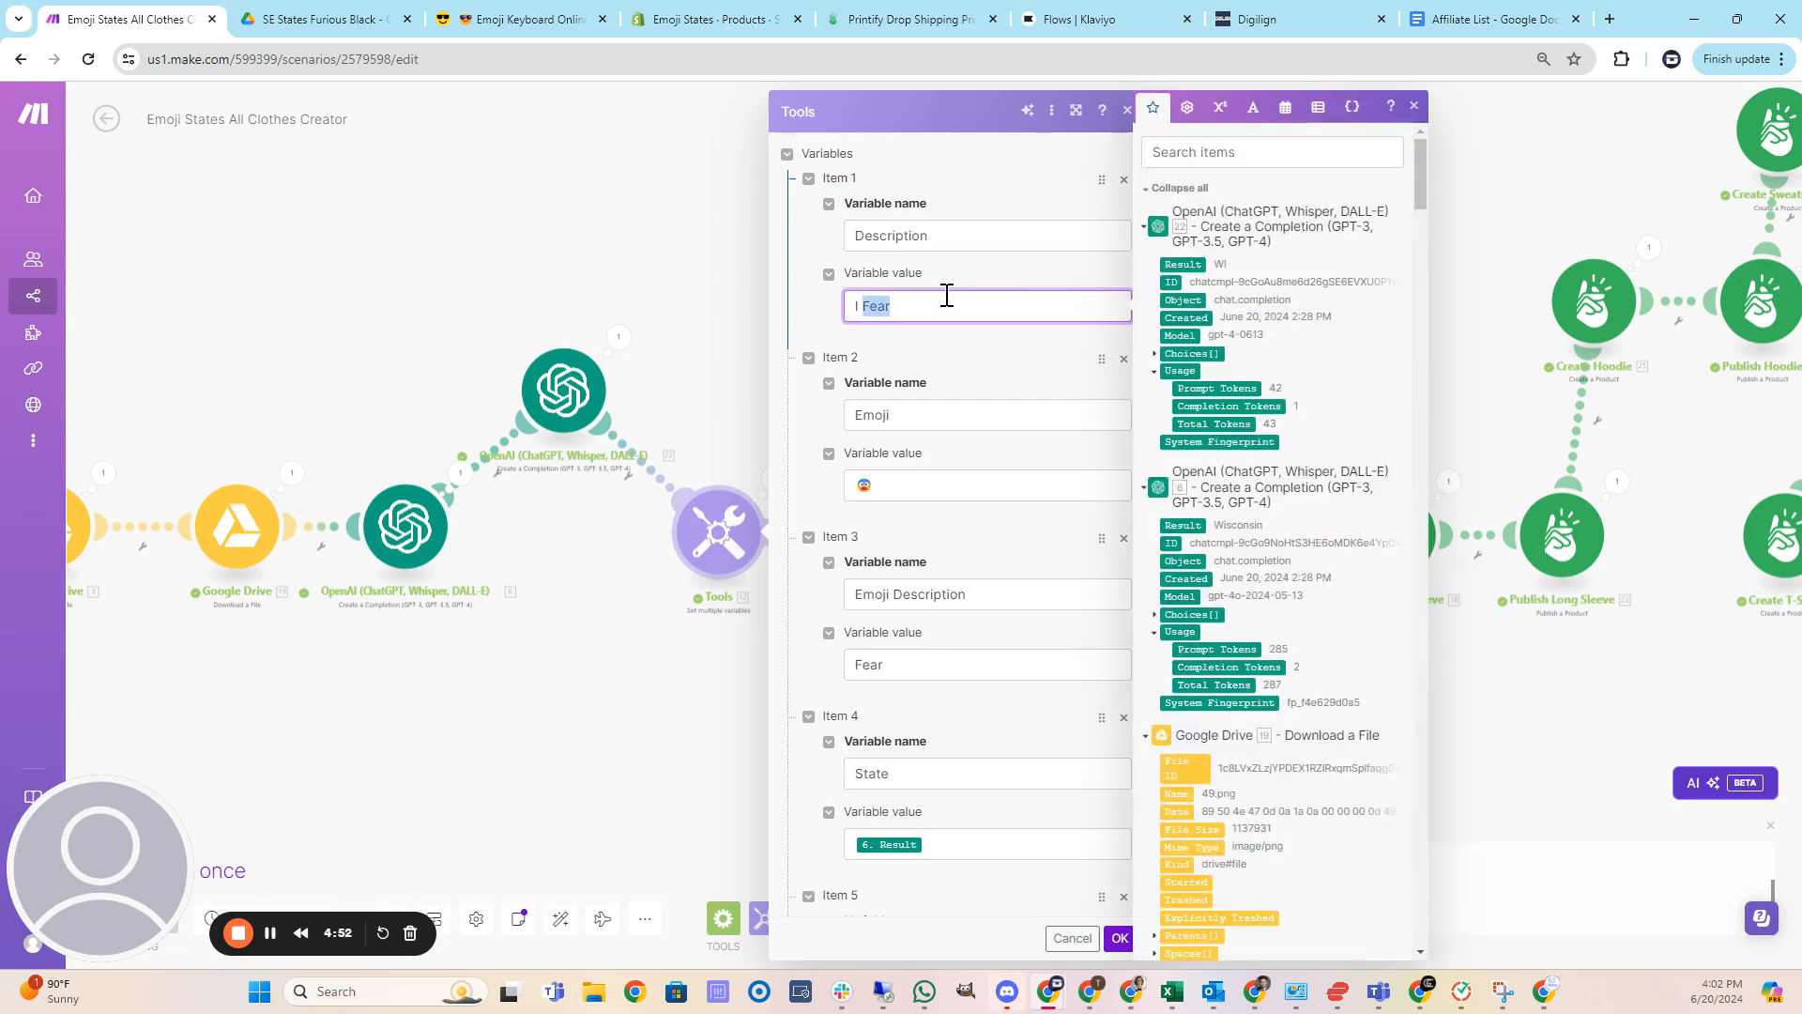
key("BackSpace")
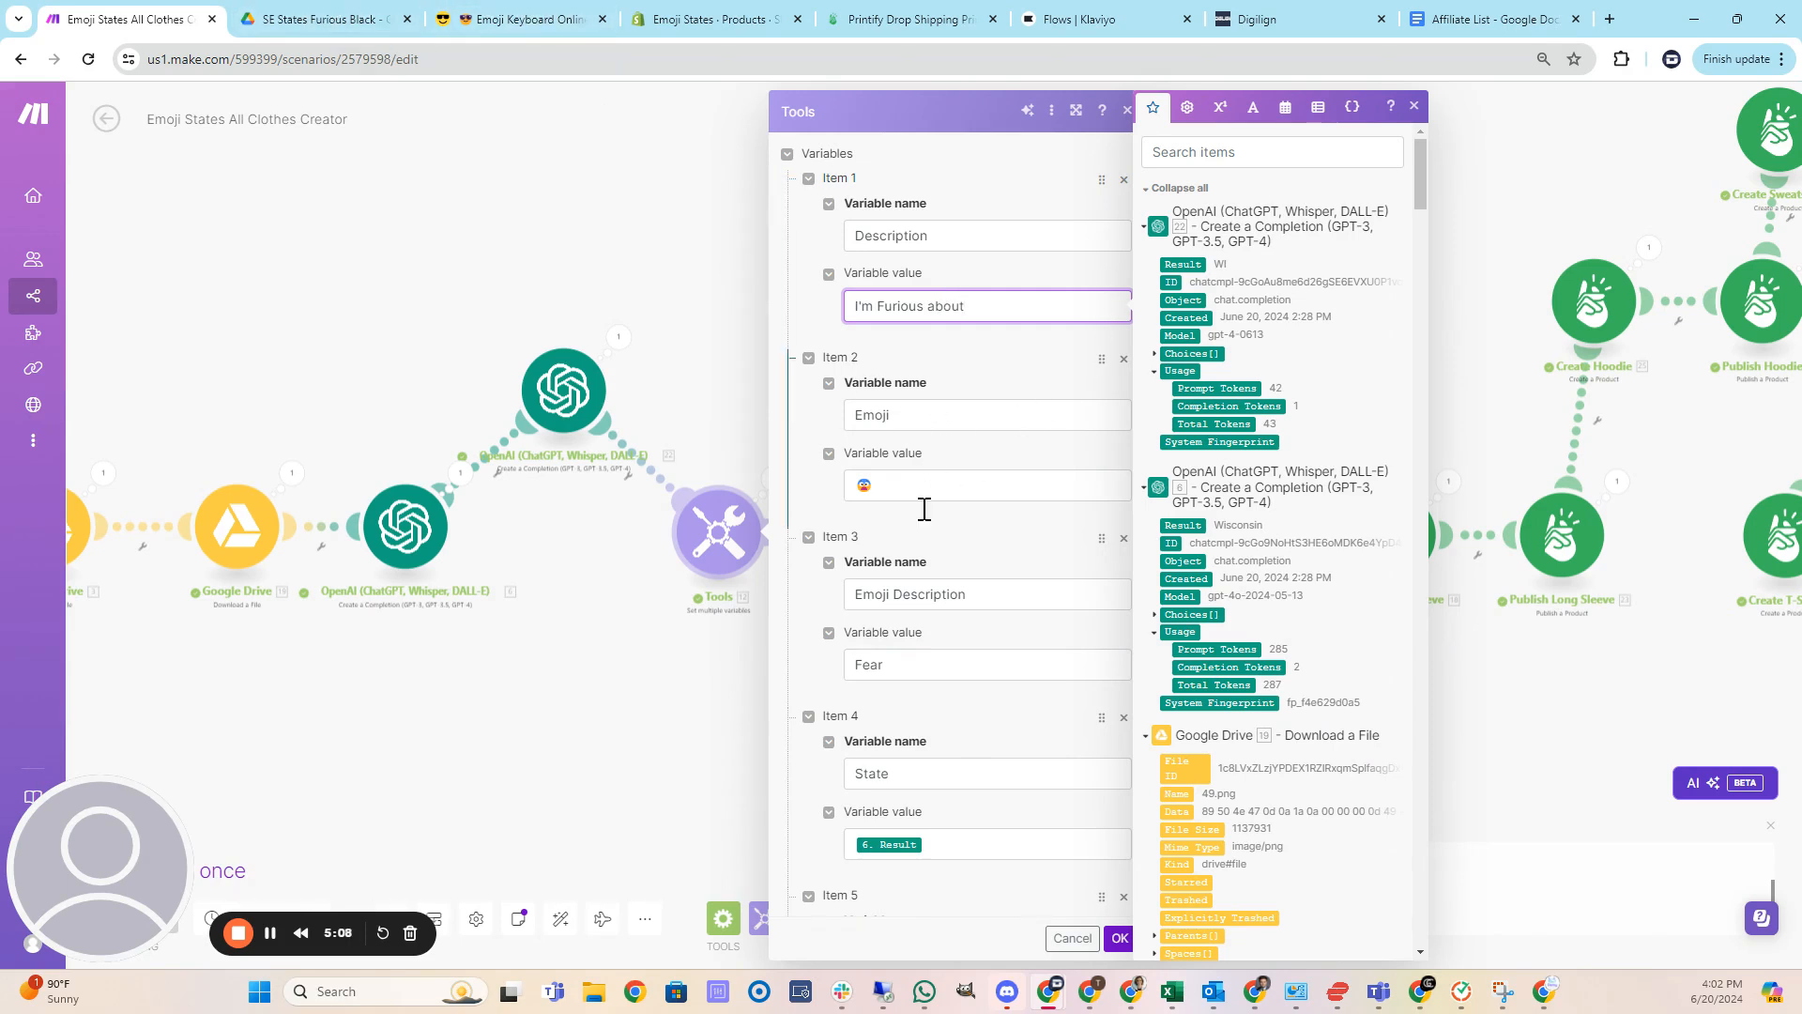
Set the Emoji Description variable value to Furious and review the remaining variables.
left_click_drag(936, 673, 828, 674)
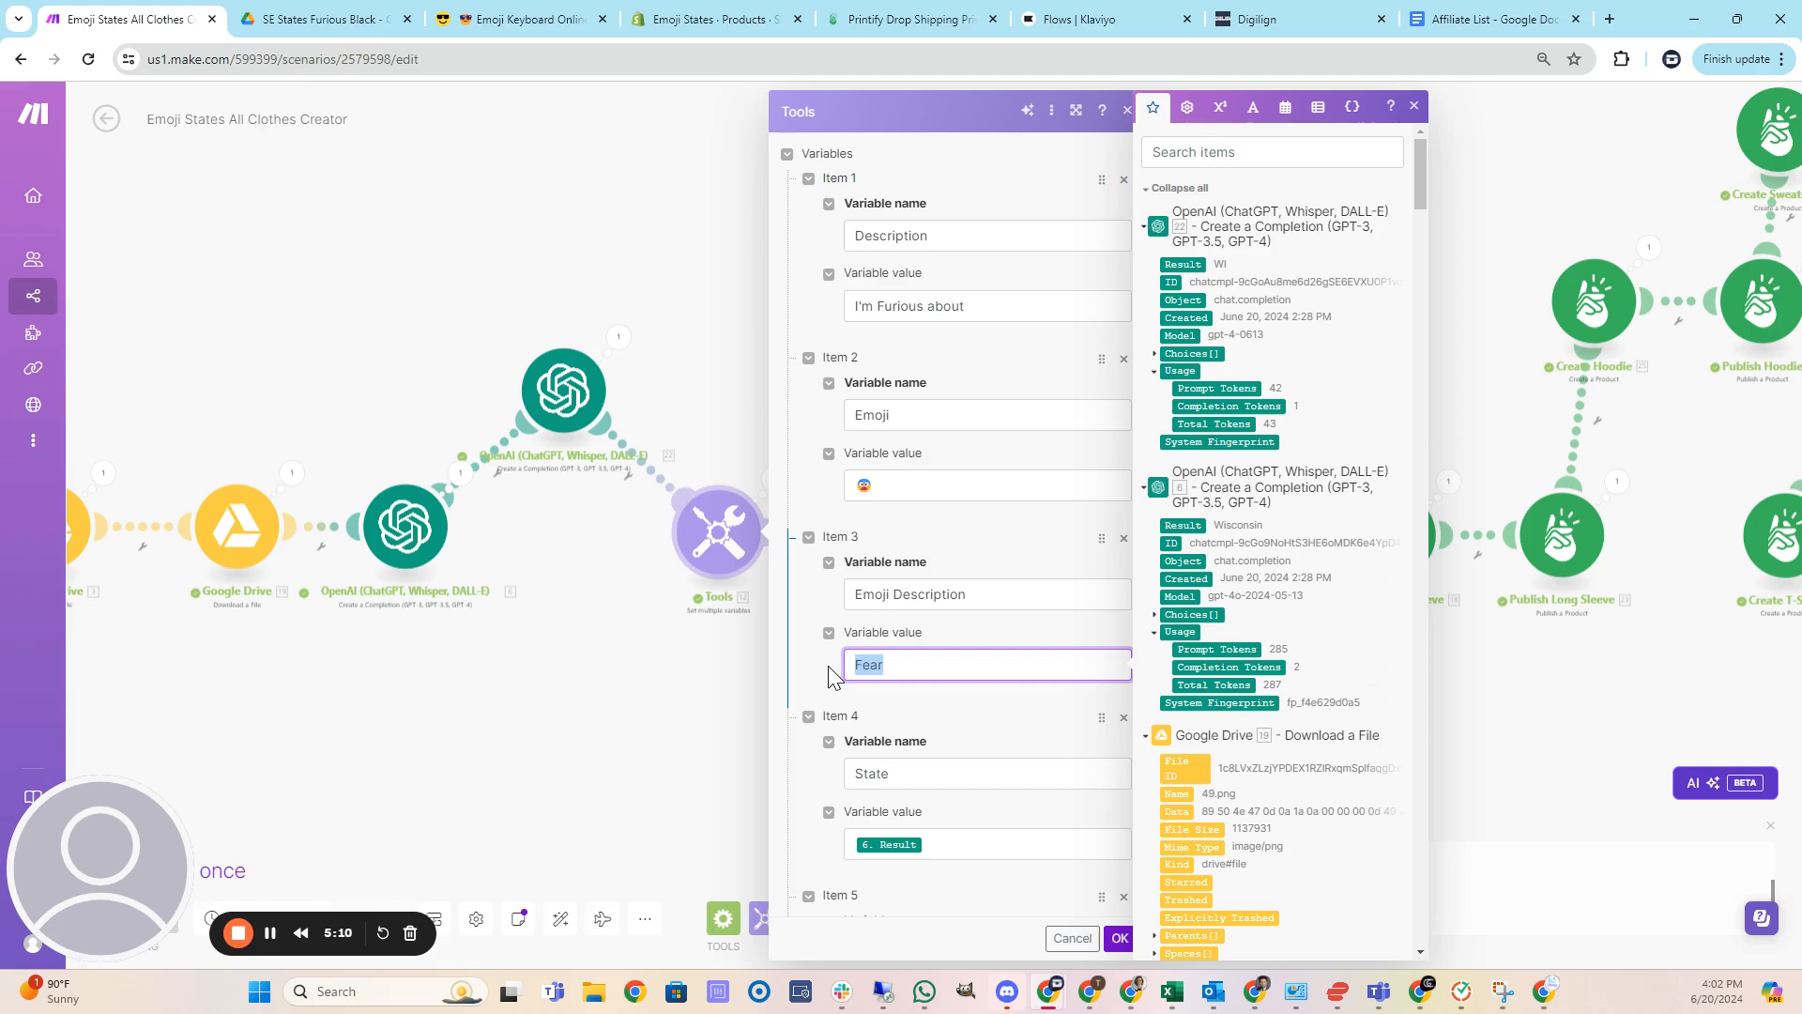
type("Furious")
scroll(937, 672, "down", 3)
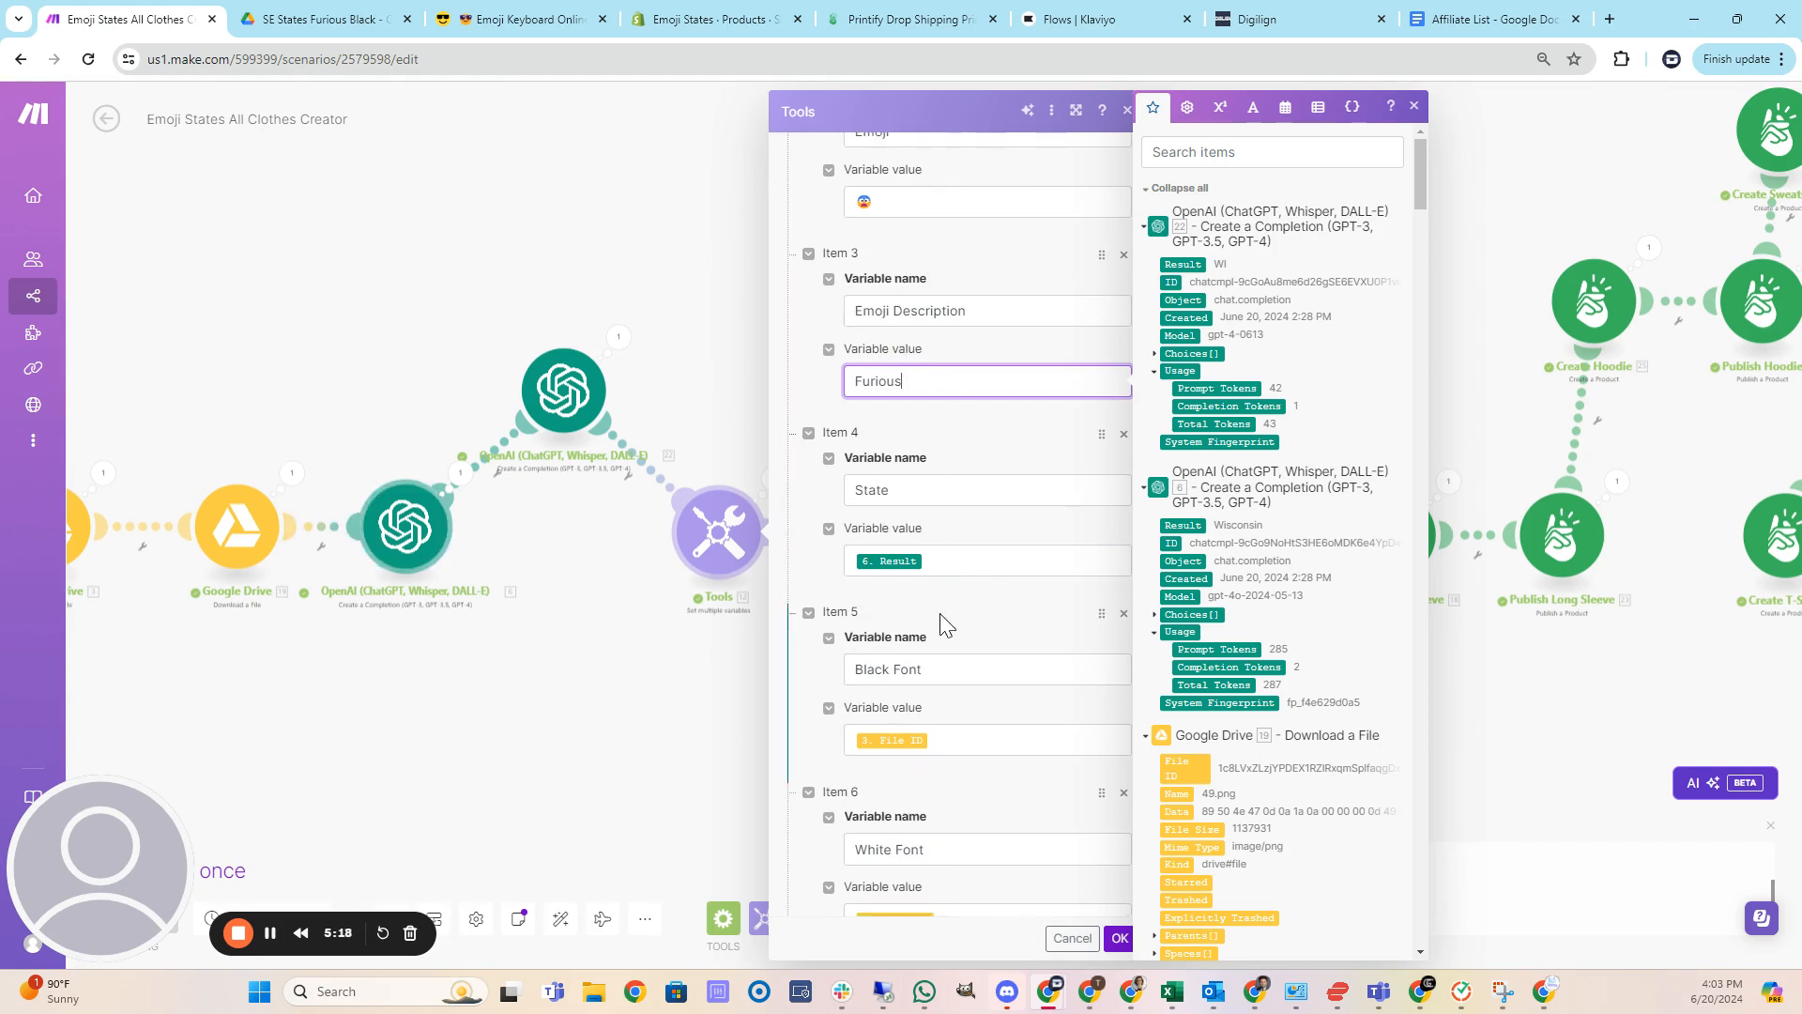
scroll(939, 612, "down", 1)
scroll(957, 564, "down", 1)
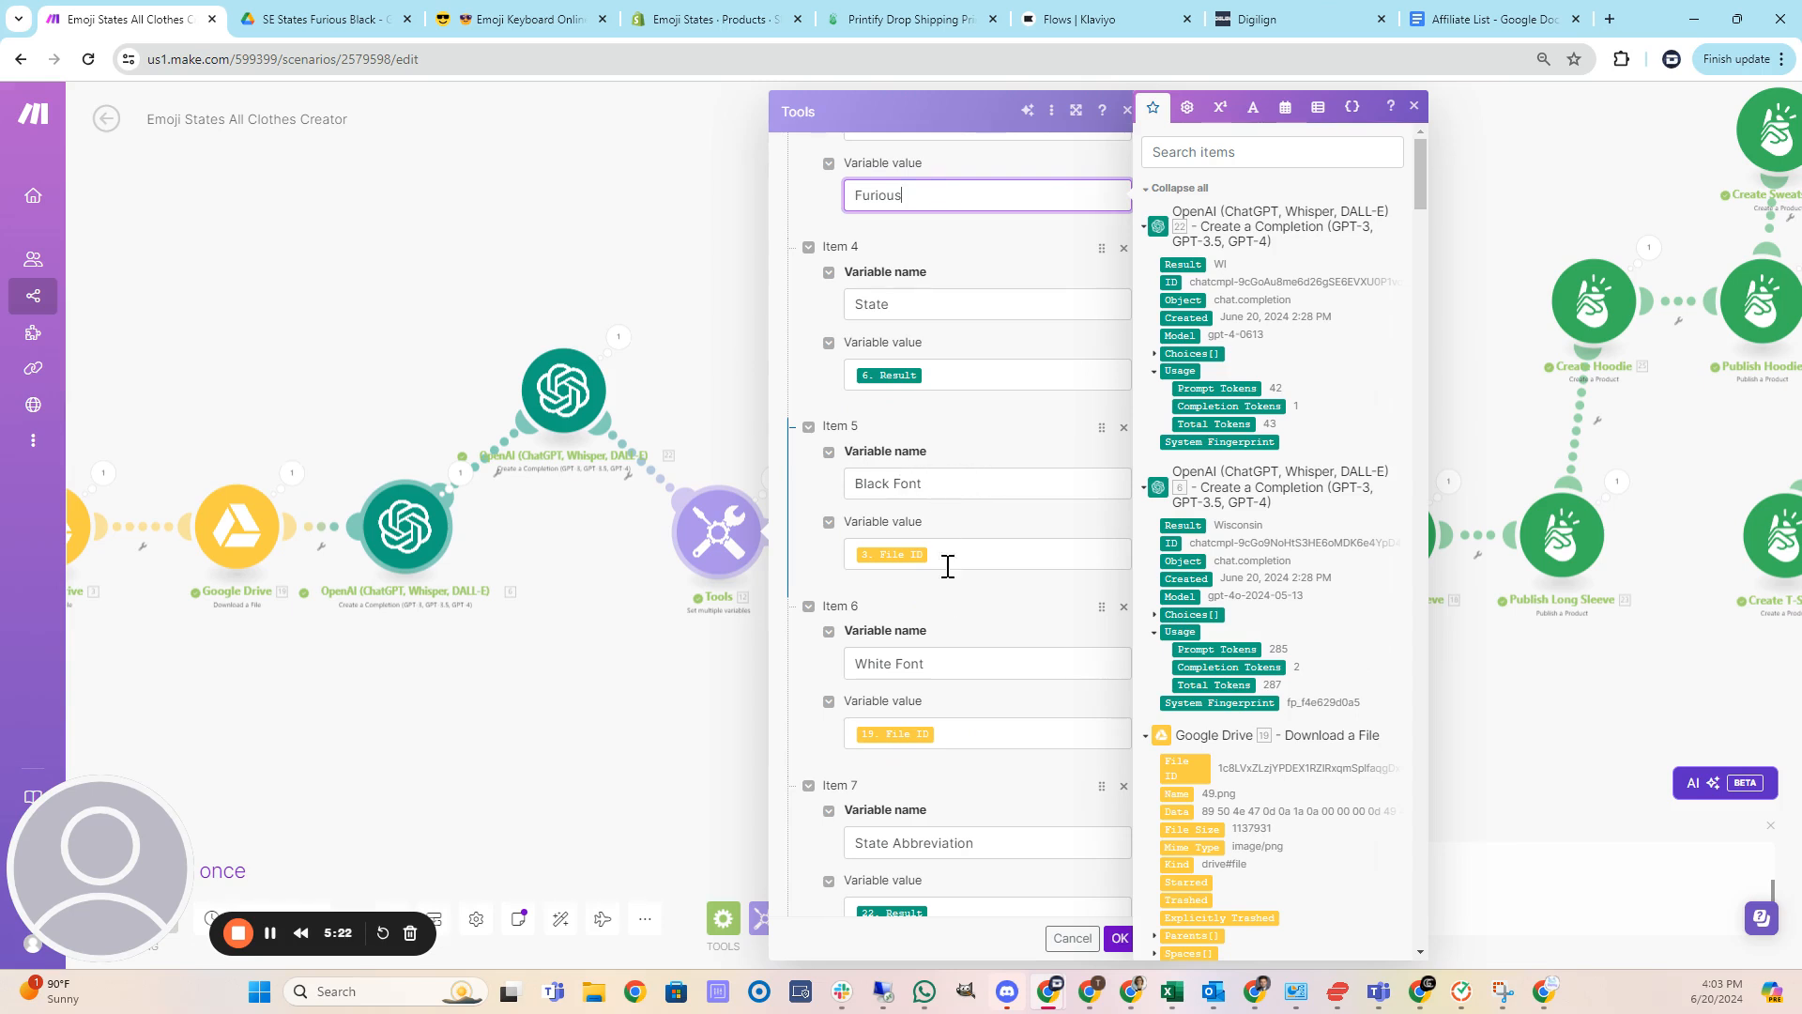
scroll(982, 623, "down", 2)
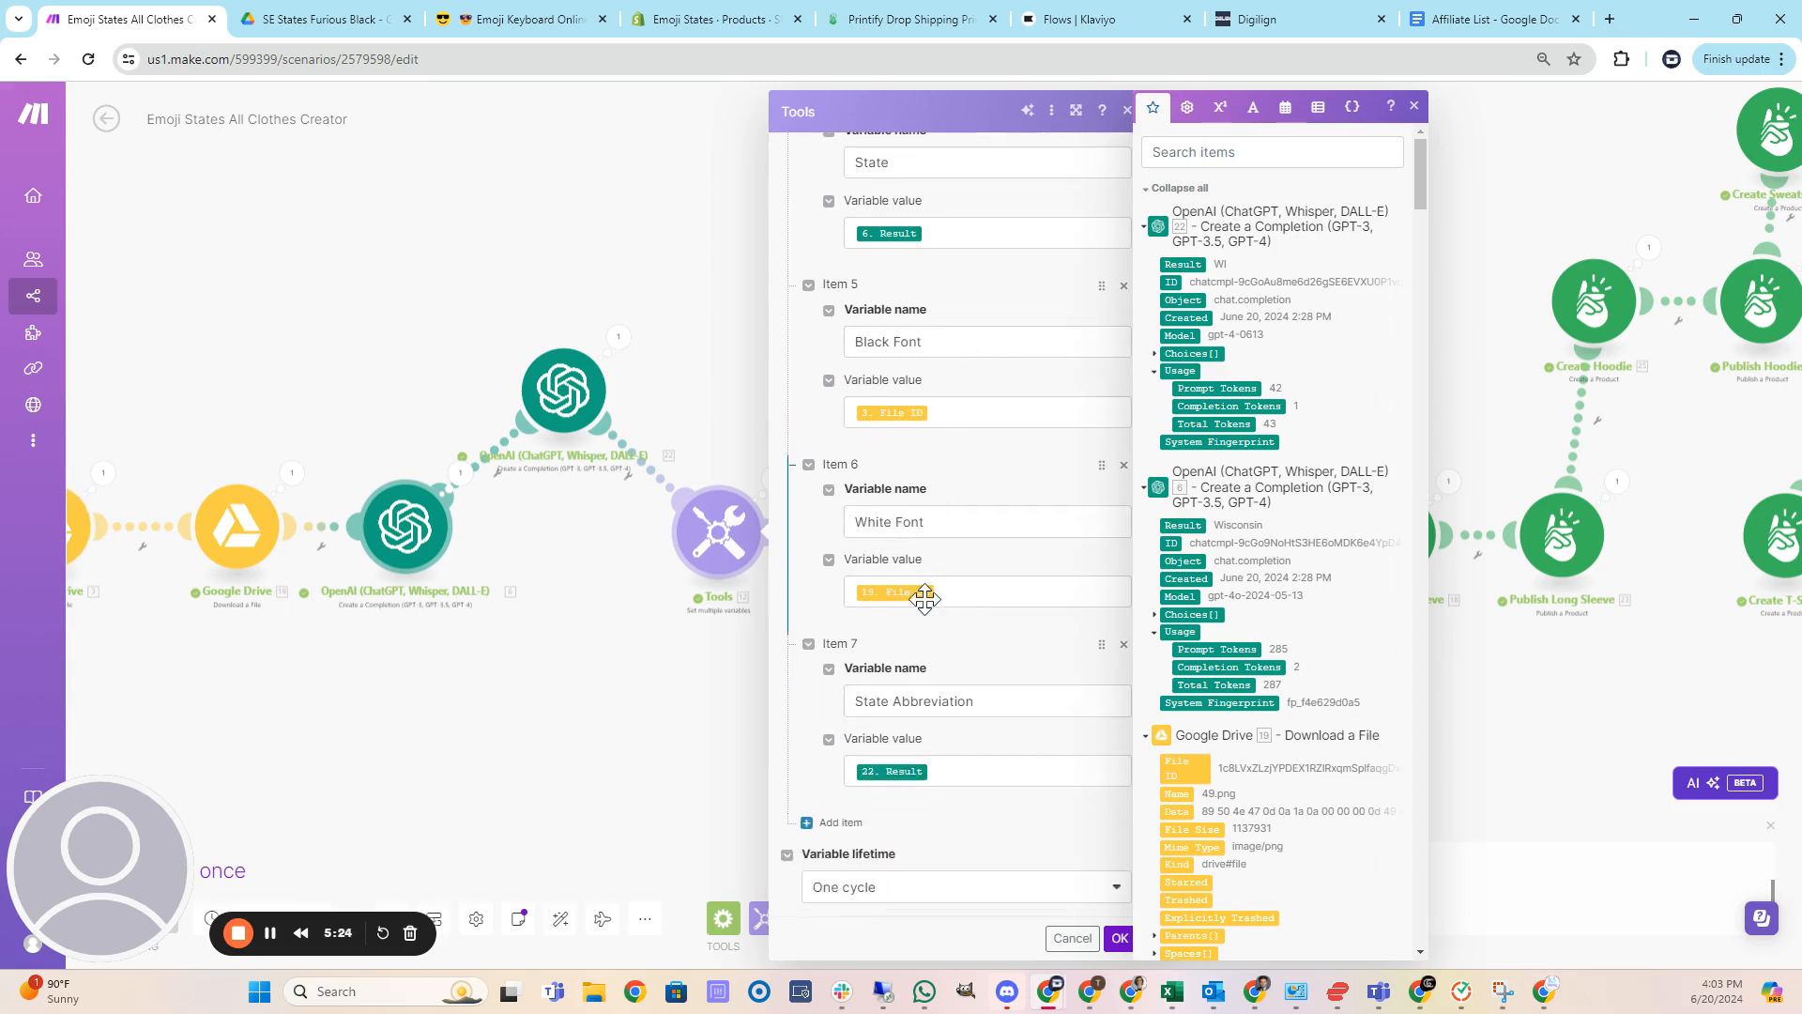
scroll(967, 722, "up", 5)
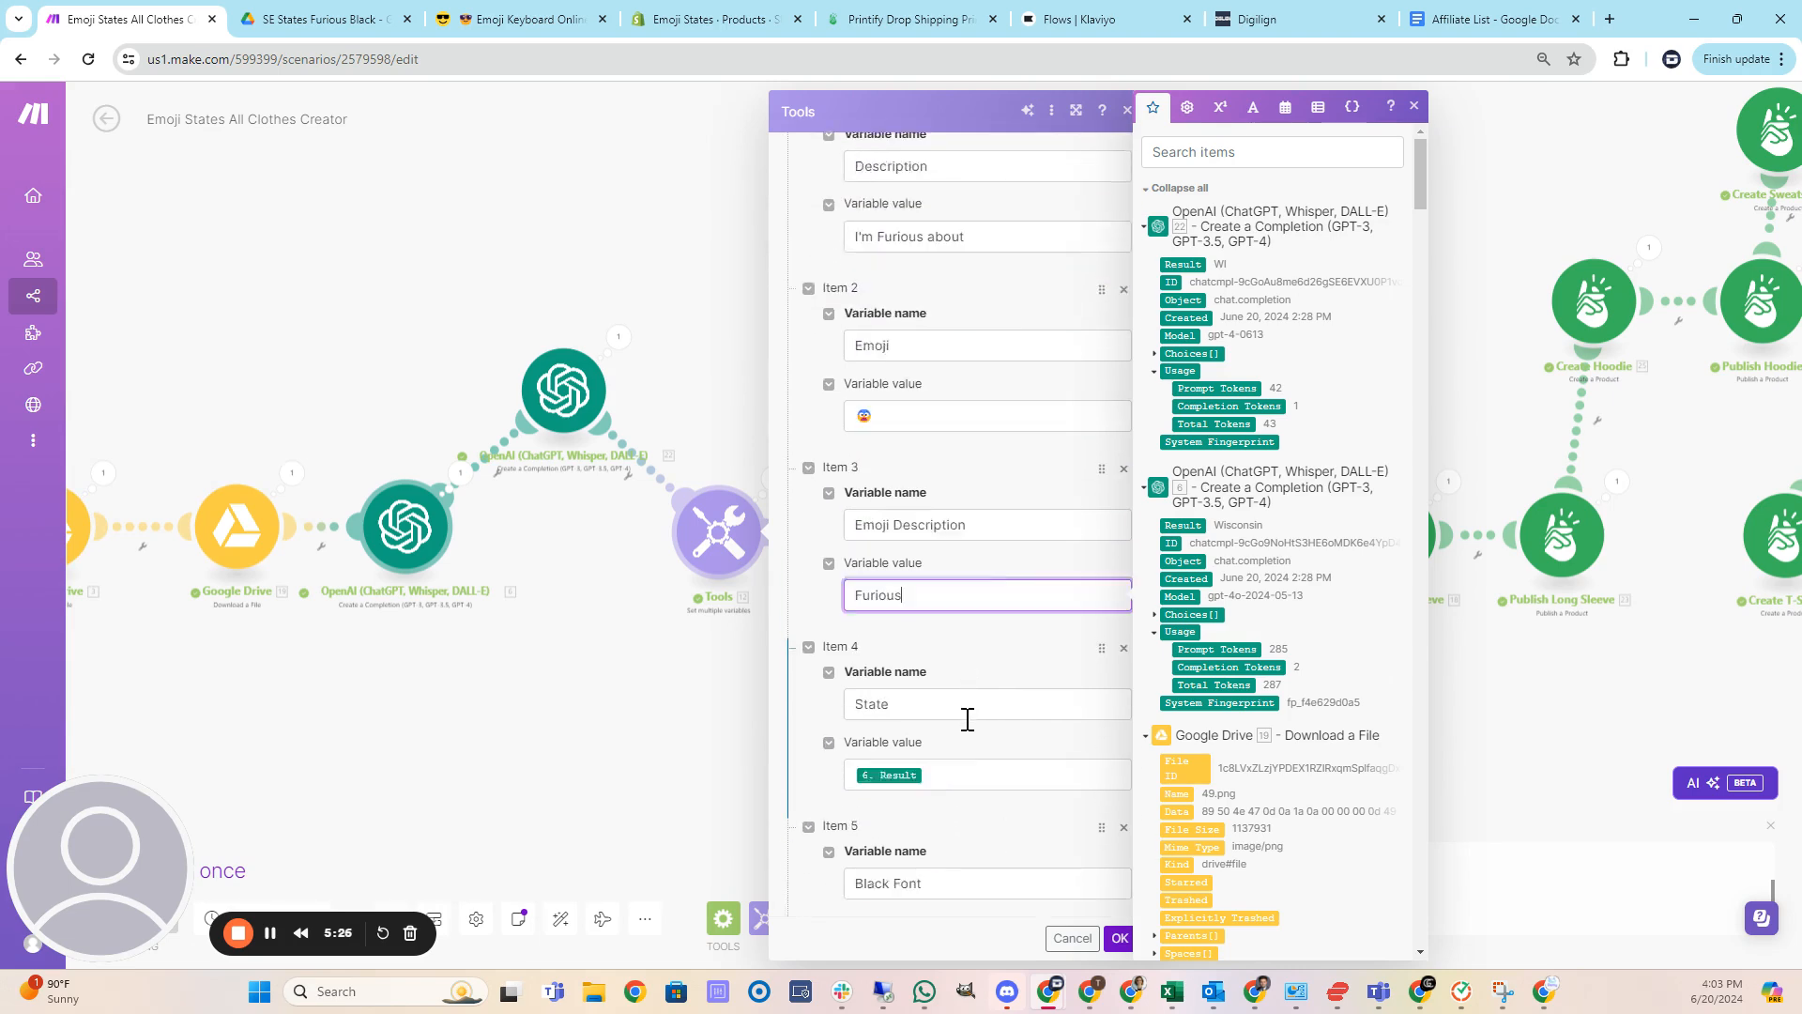
scroll(967, 719, "up", 1)
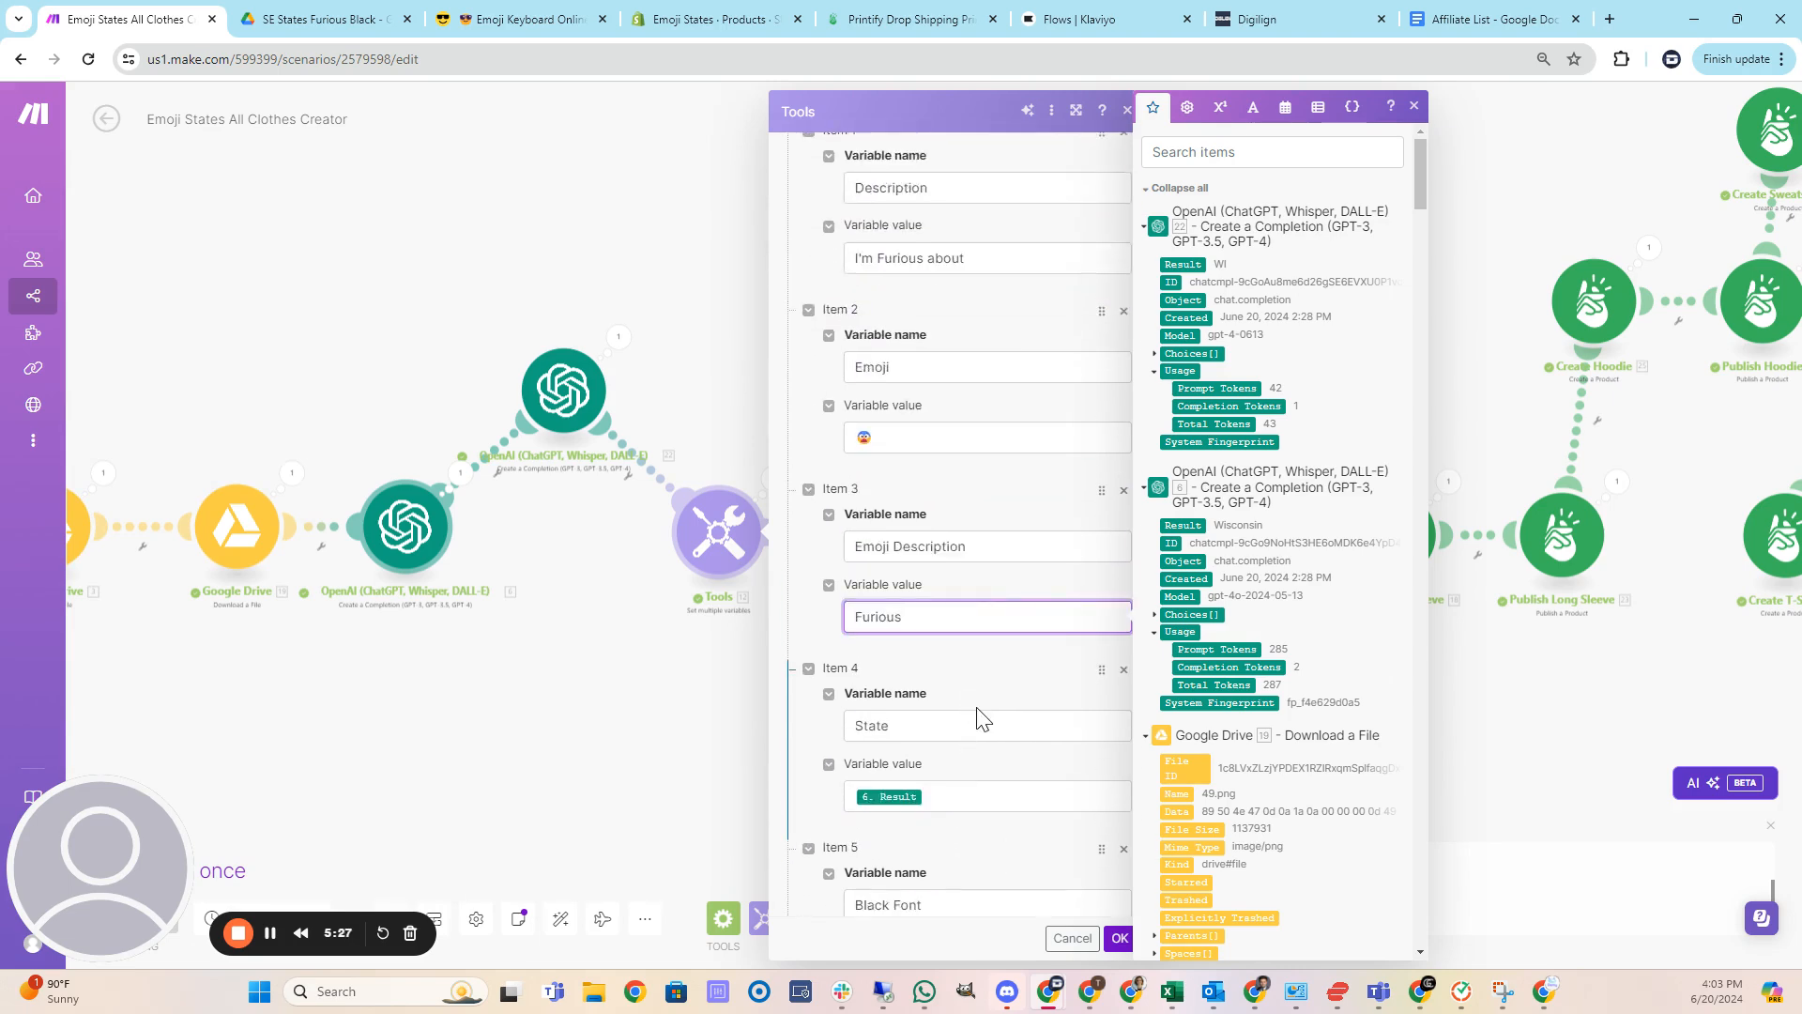
Switch to the Emoji Keyboard tab, search for "angry" and copy the angry-face emoji.
left_click(502, 14)
type("furious")
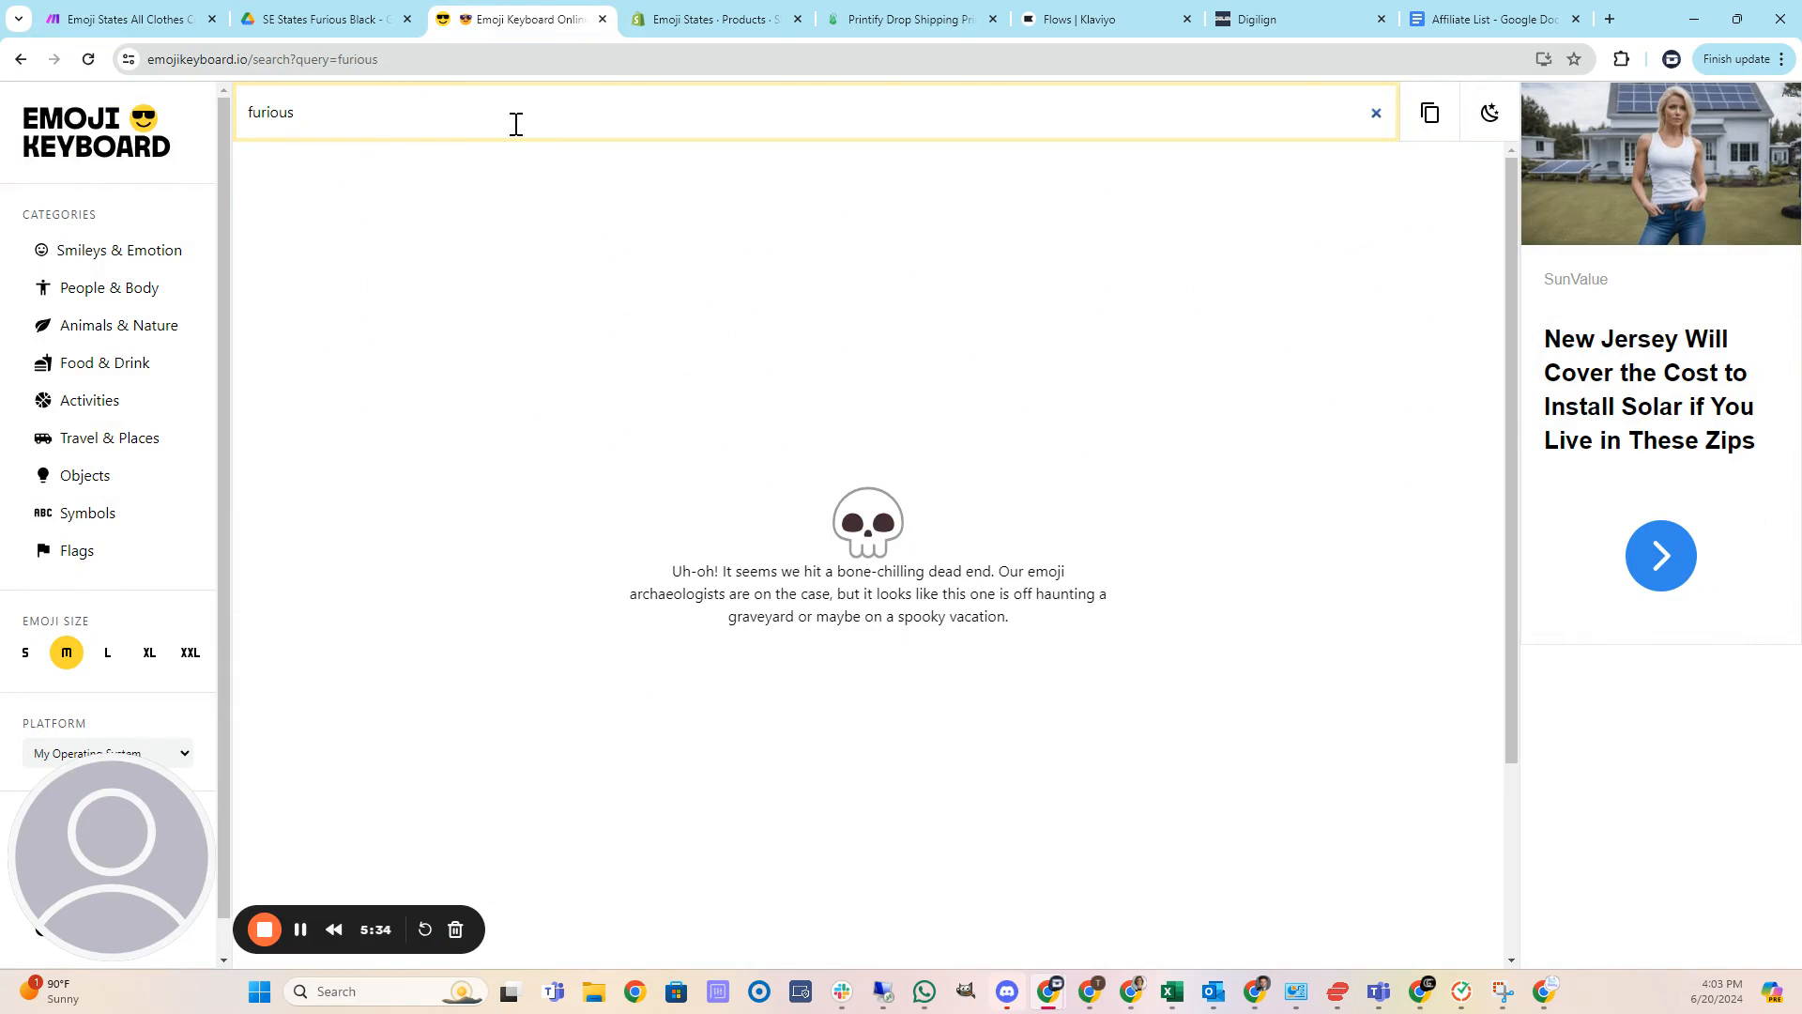
double_click(357, 120)
key("BackSpace")
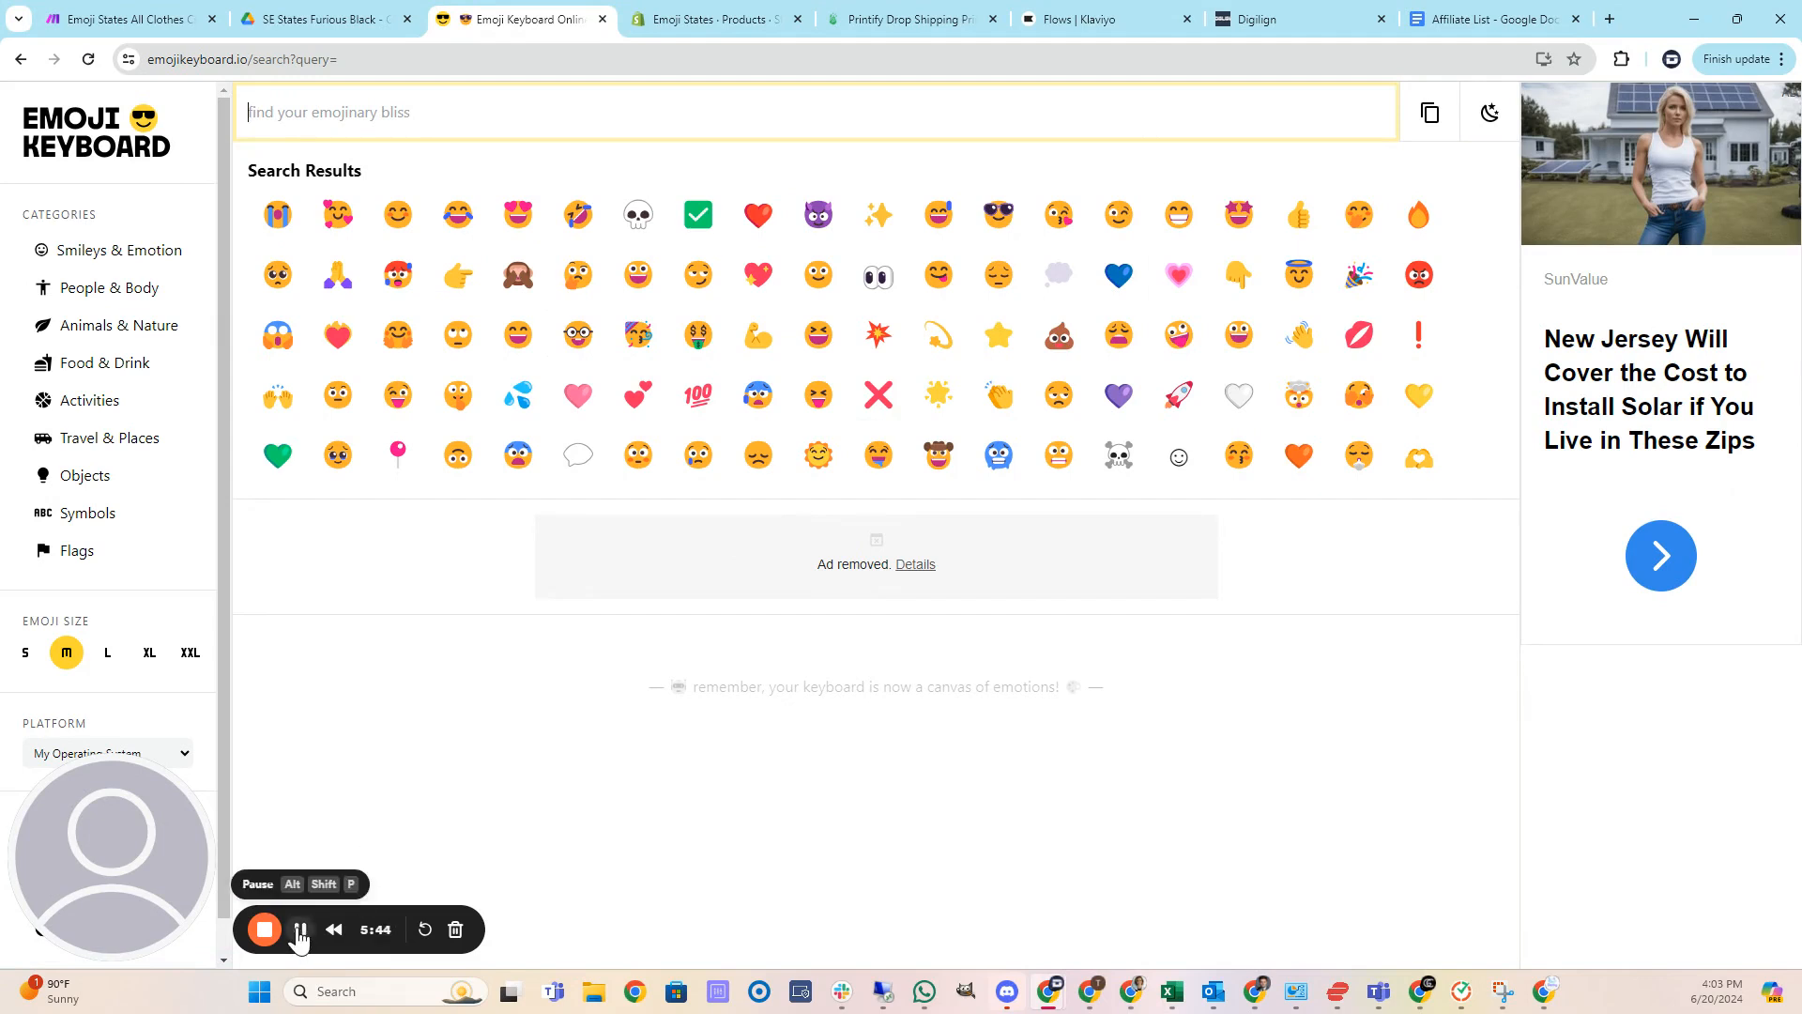
type("angry")
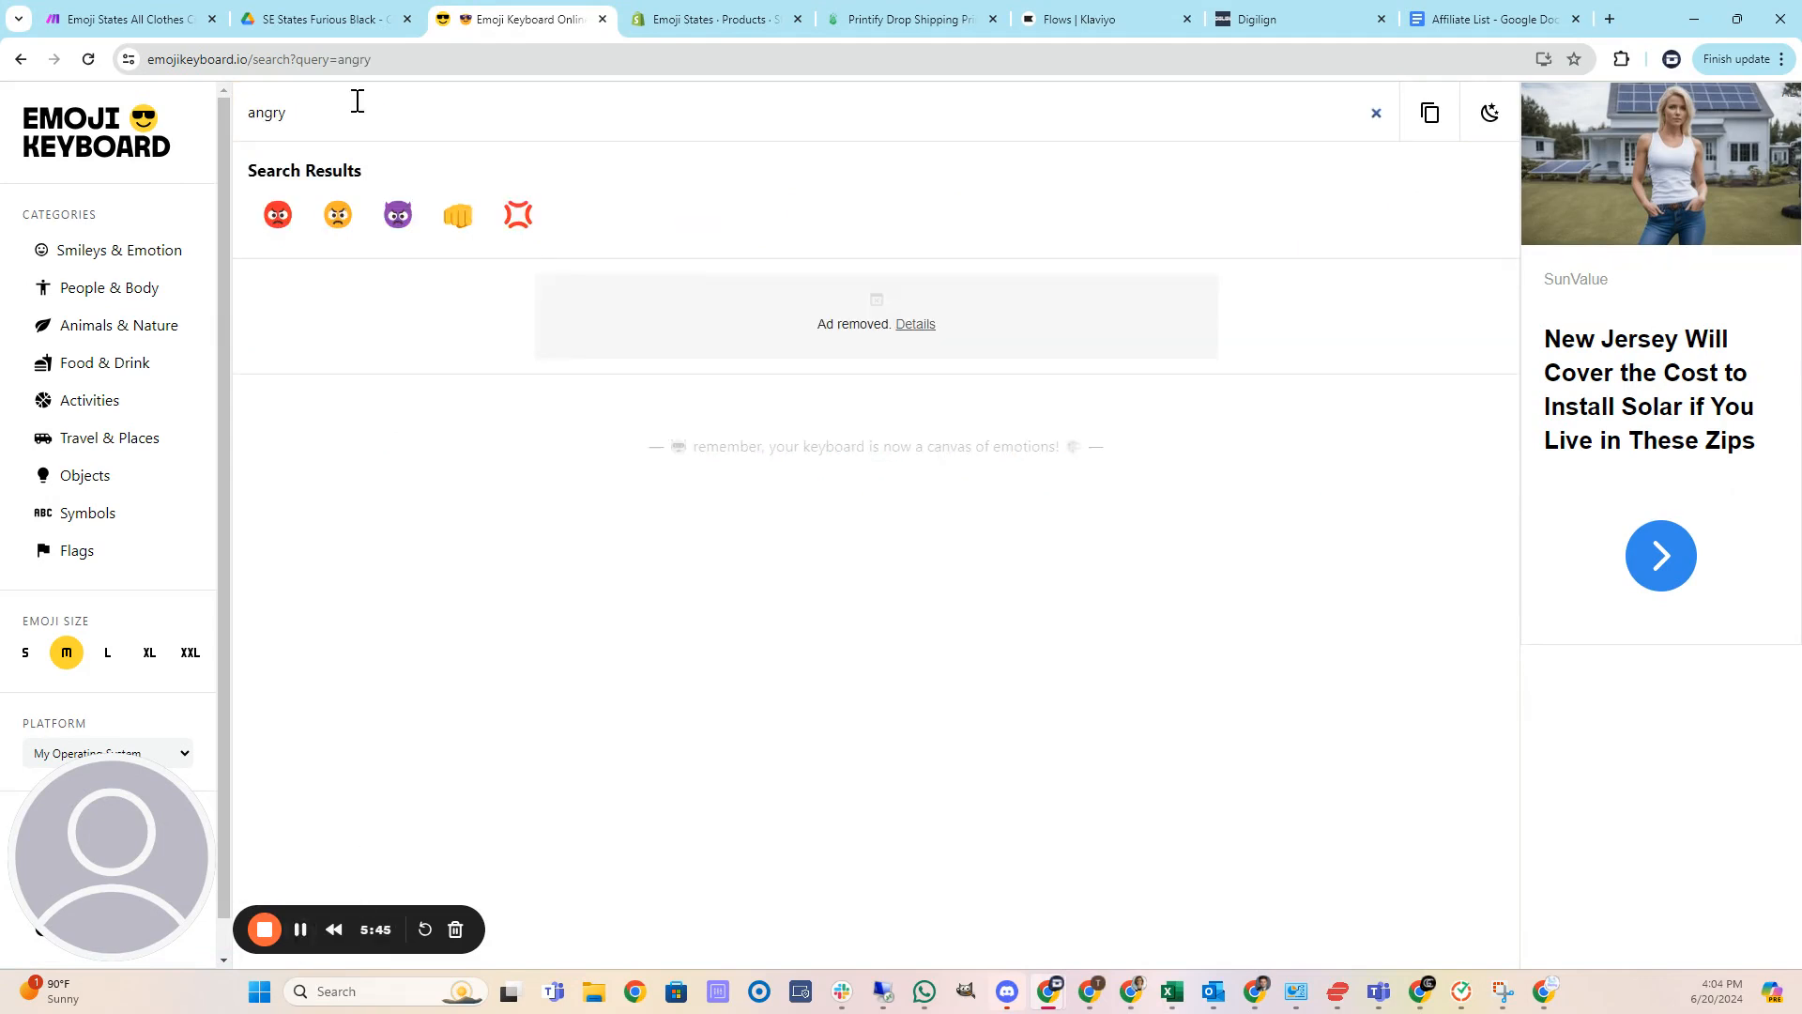
left_click(340, 227)
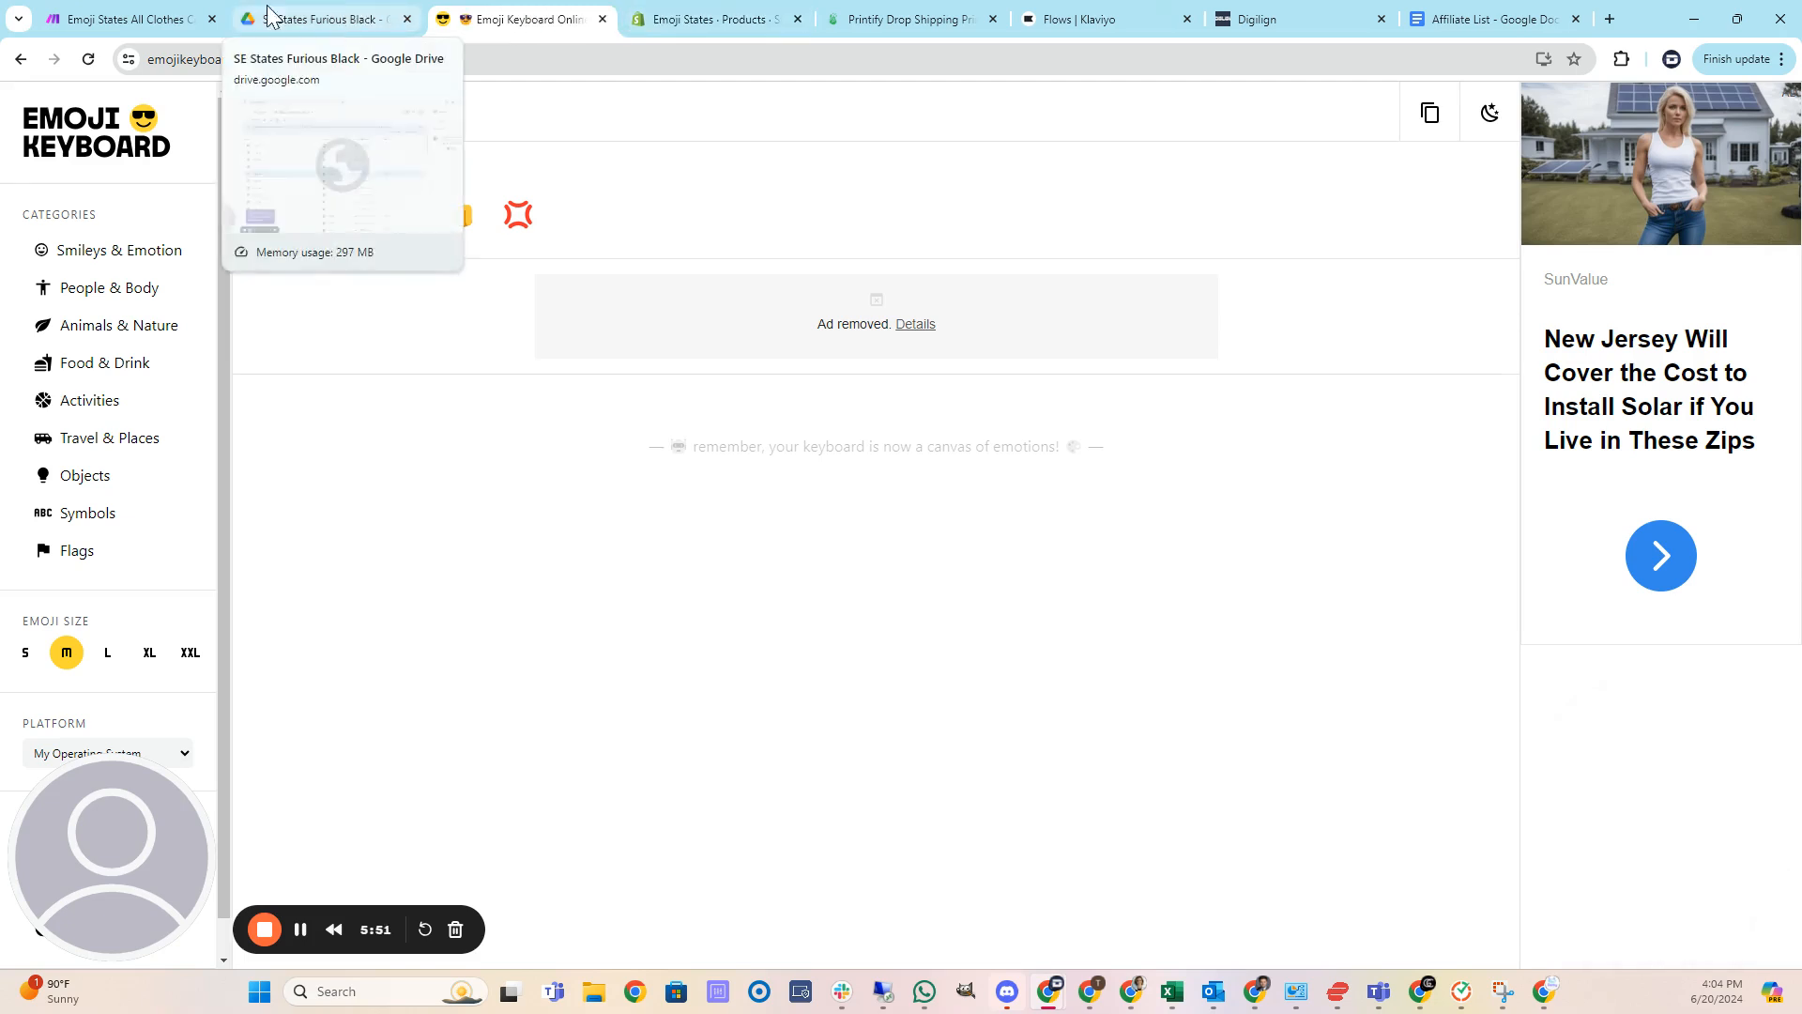
Return to the scenario, paste the angry emoji into the Emoji variable value and save the Tools module.
left_click(150, 19)
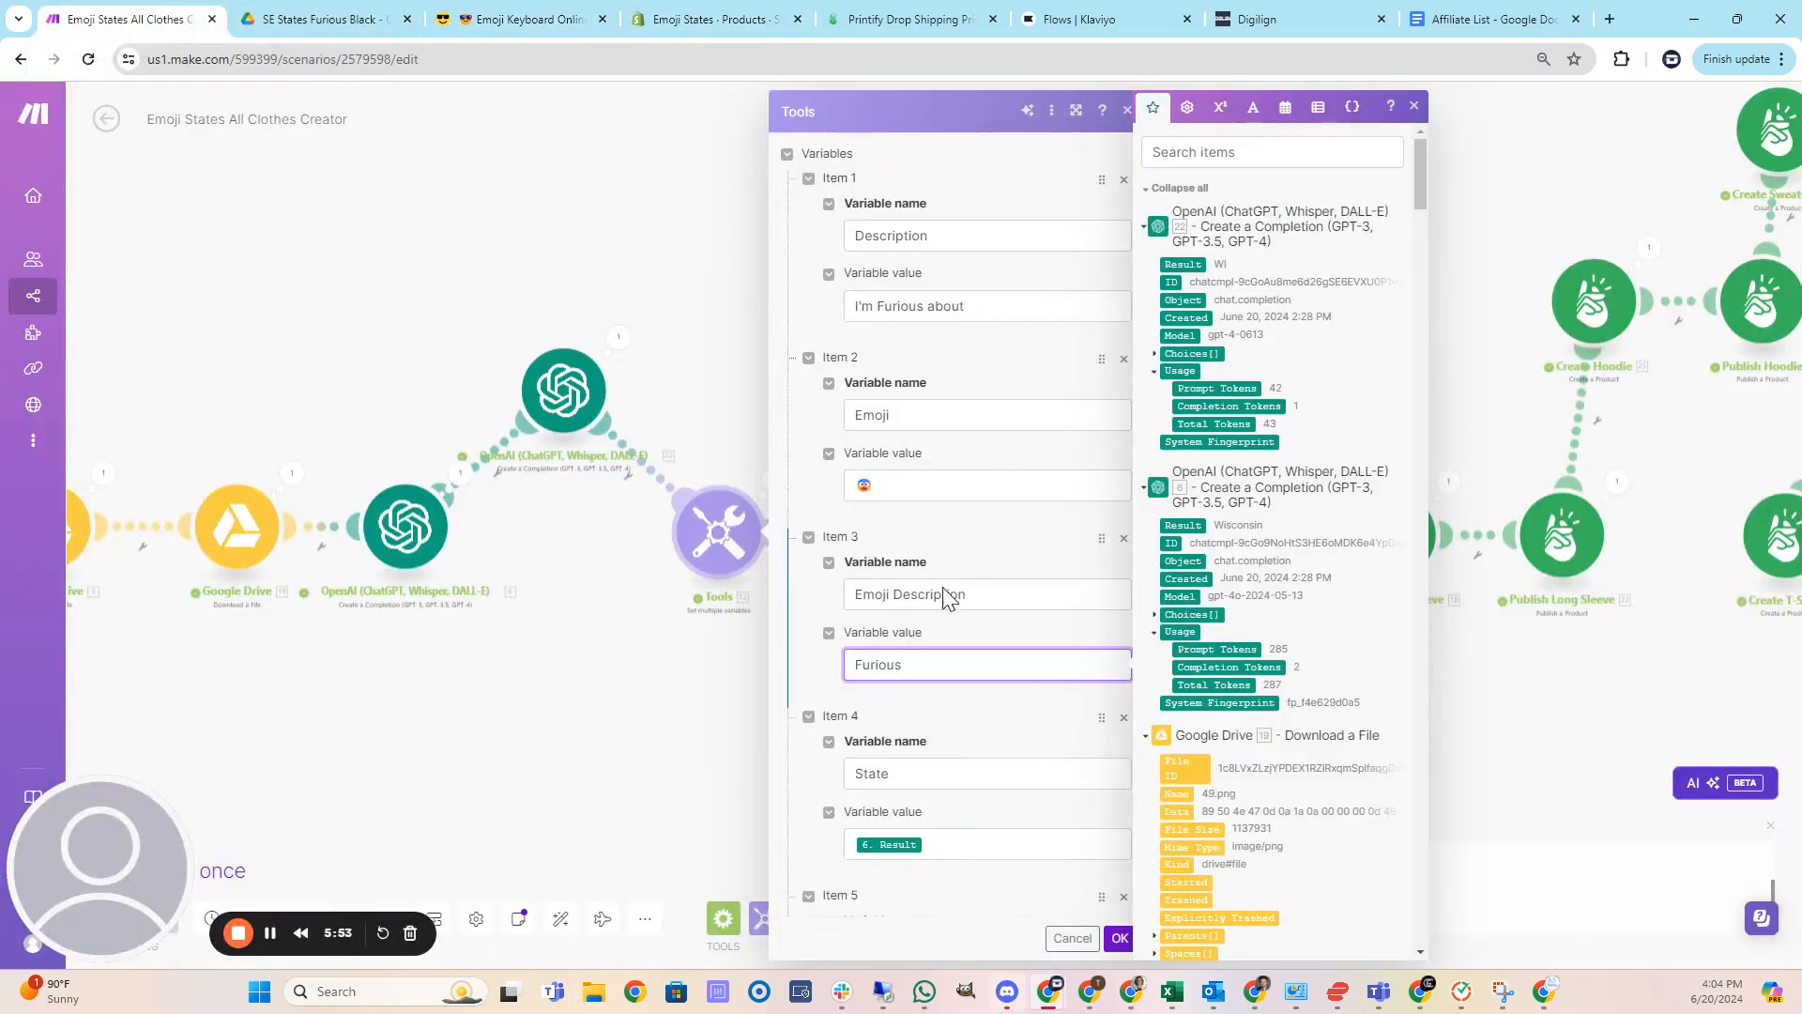
left_click(925, 479)
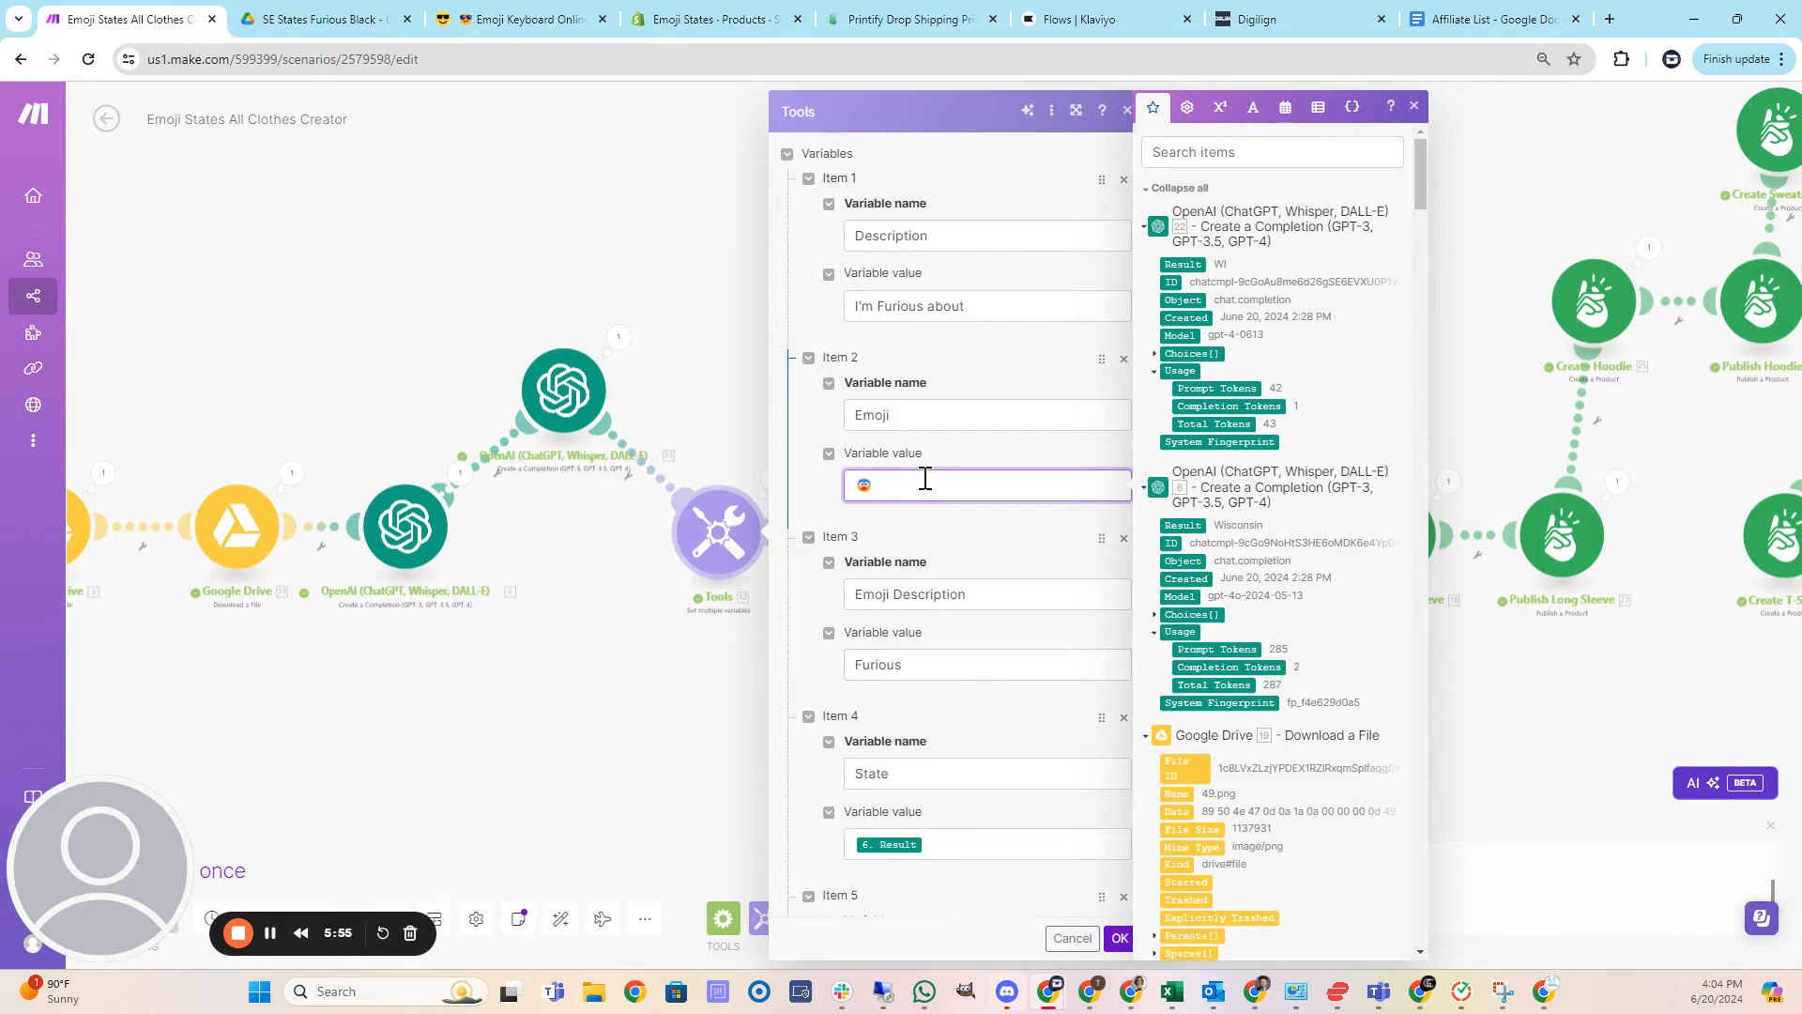
type("😠")
left_click(1118, 939)
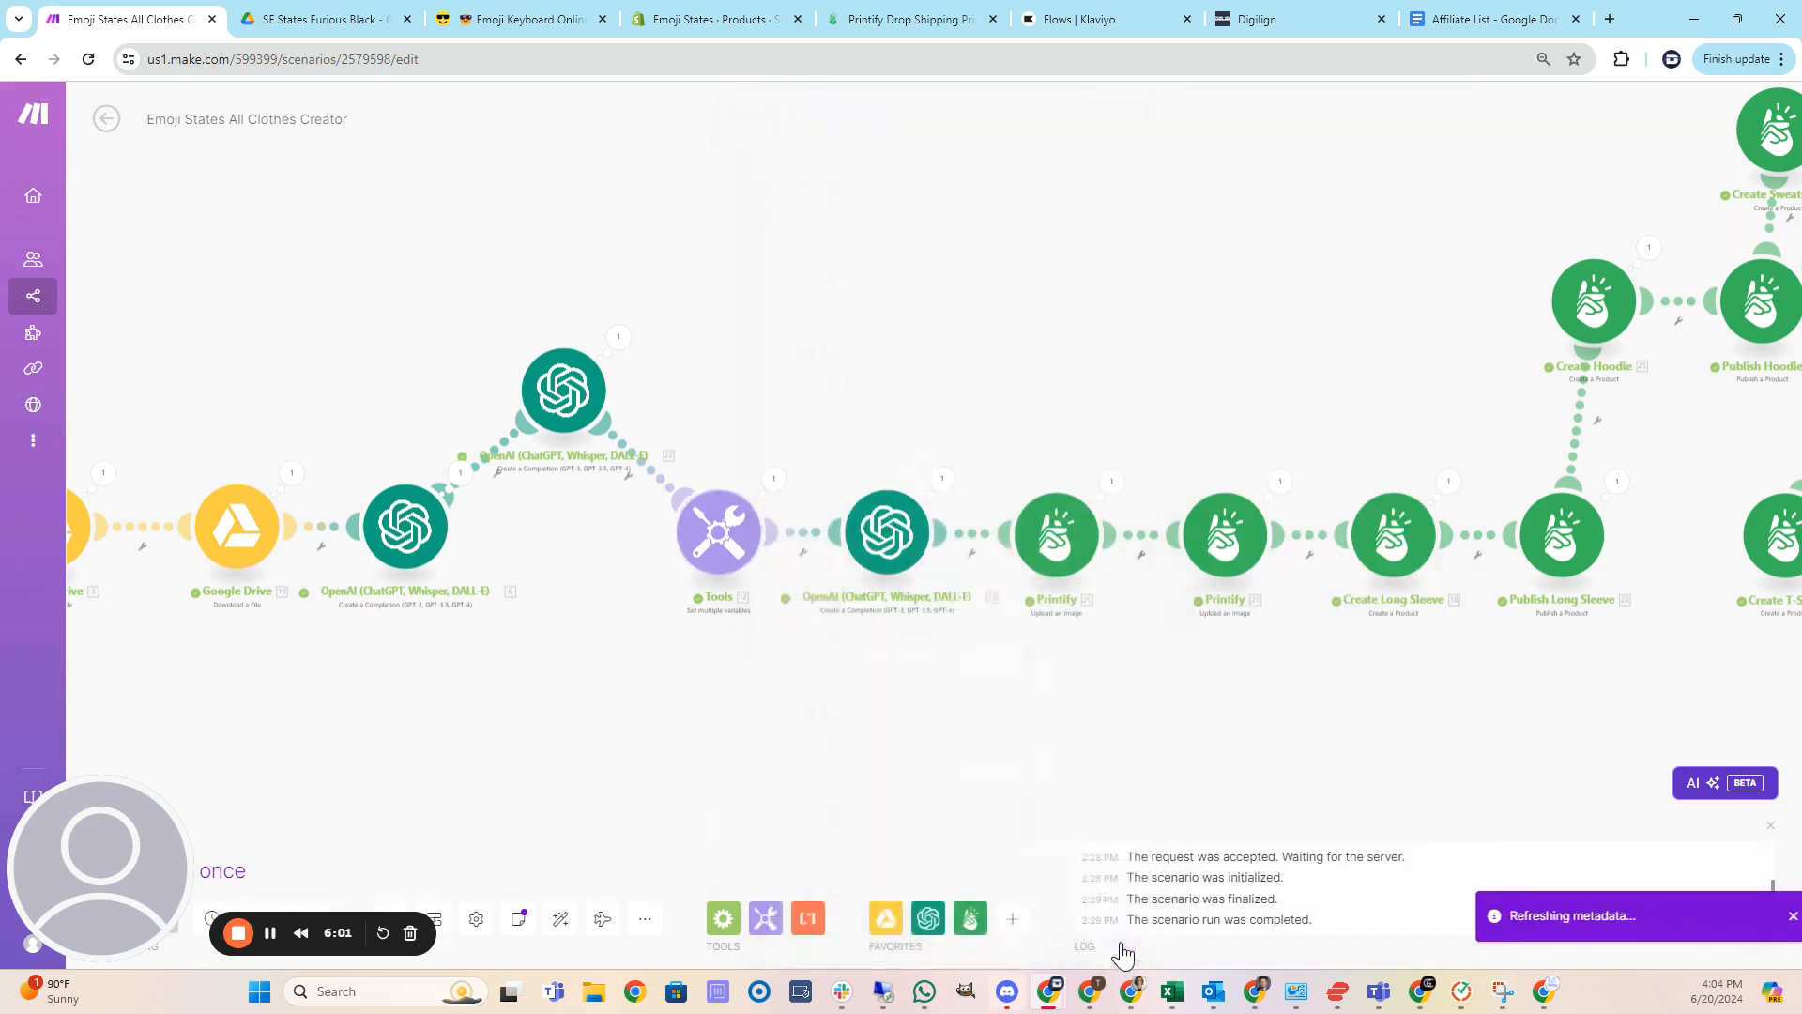
Open the OpenAI Create a Completion module after Tools and read through its message prompt.
left_click_drag(1078, 784, 926, 773)
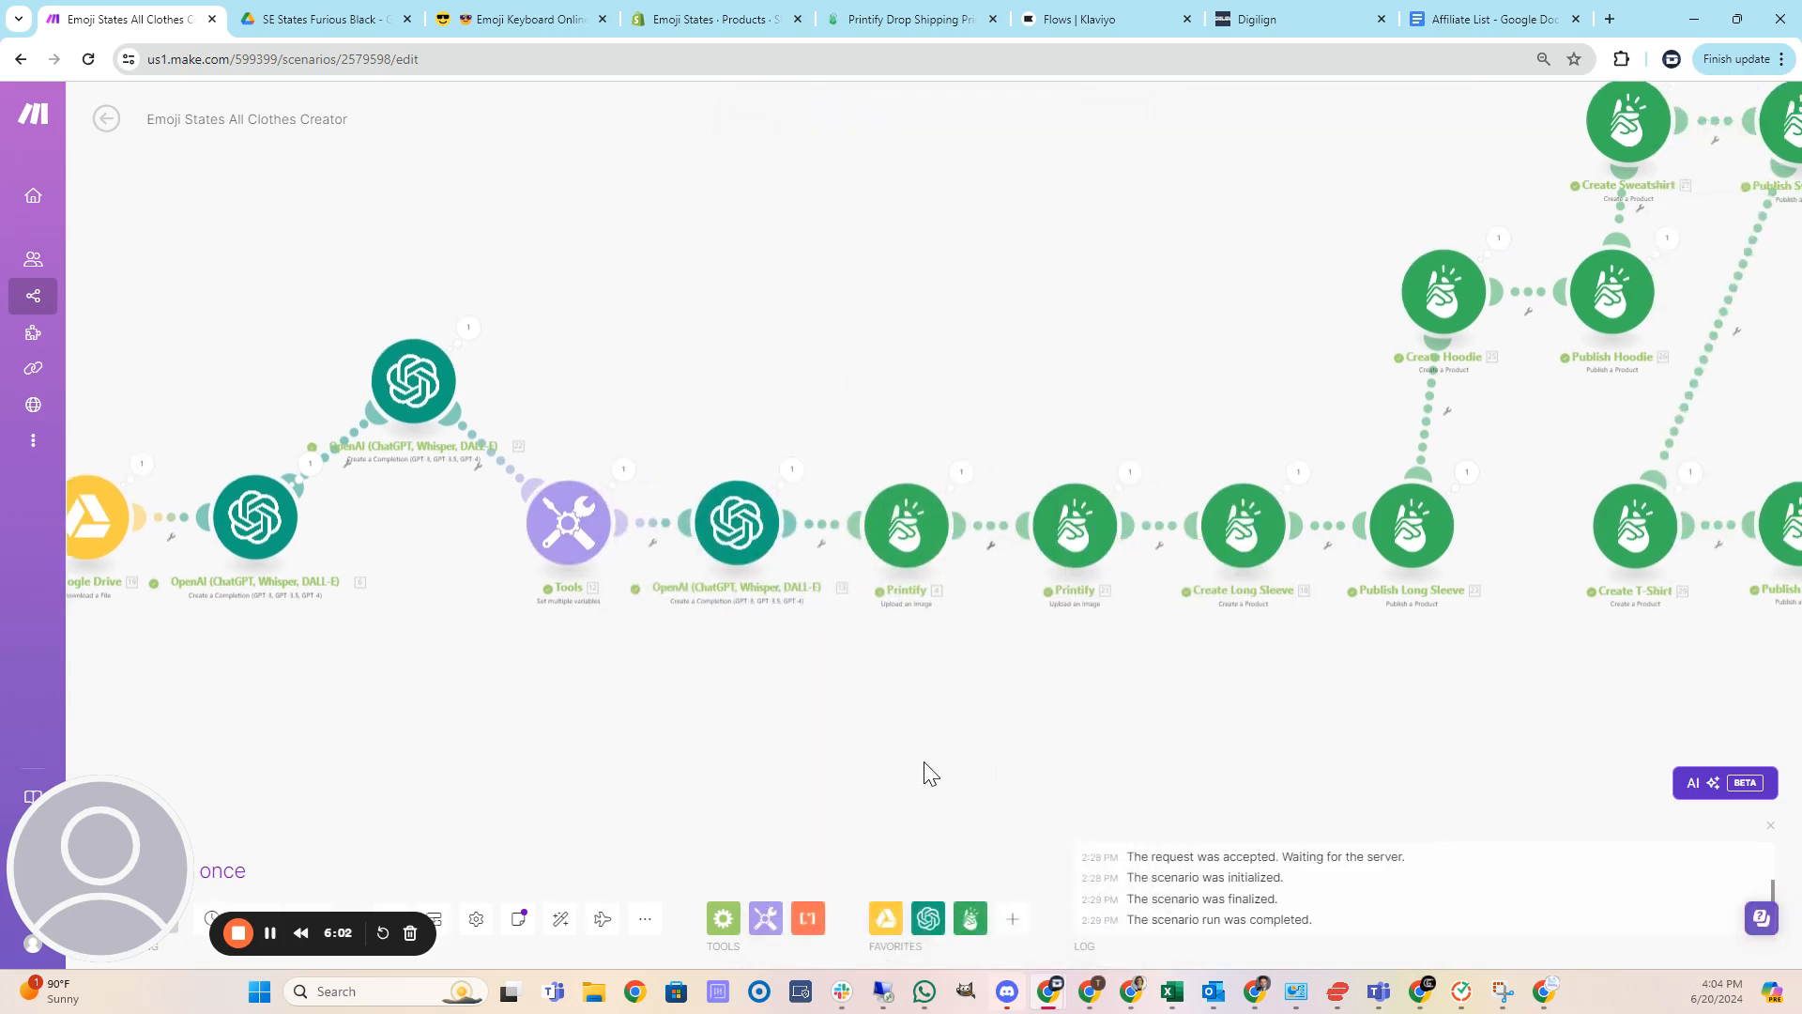
left_click(730, 544)
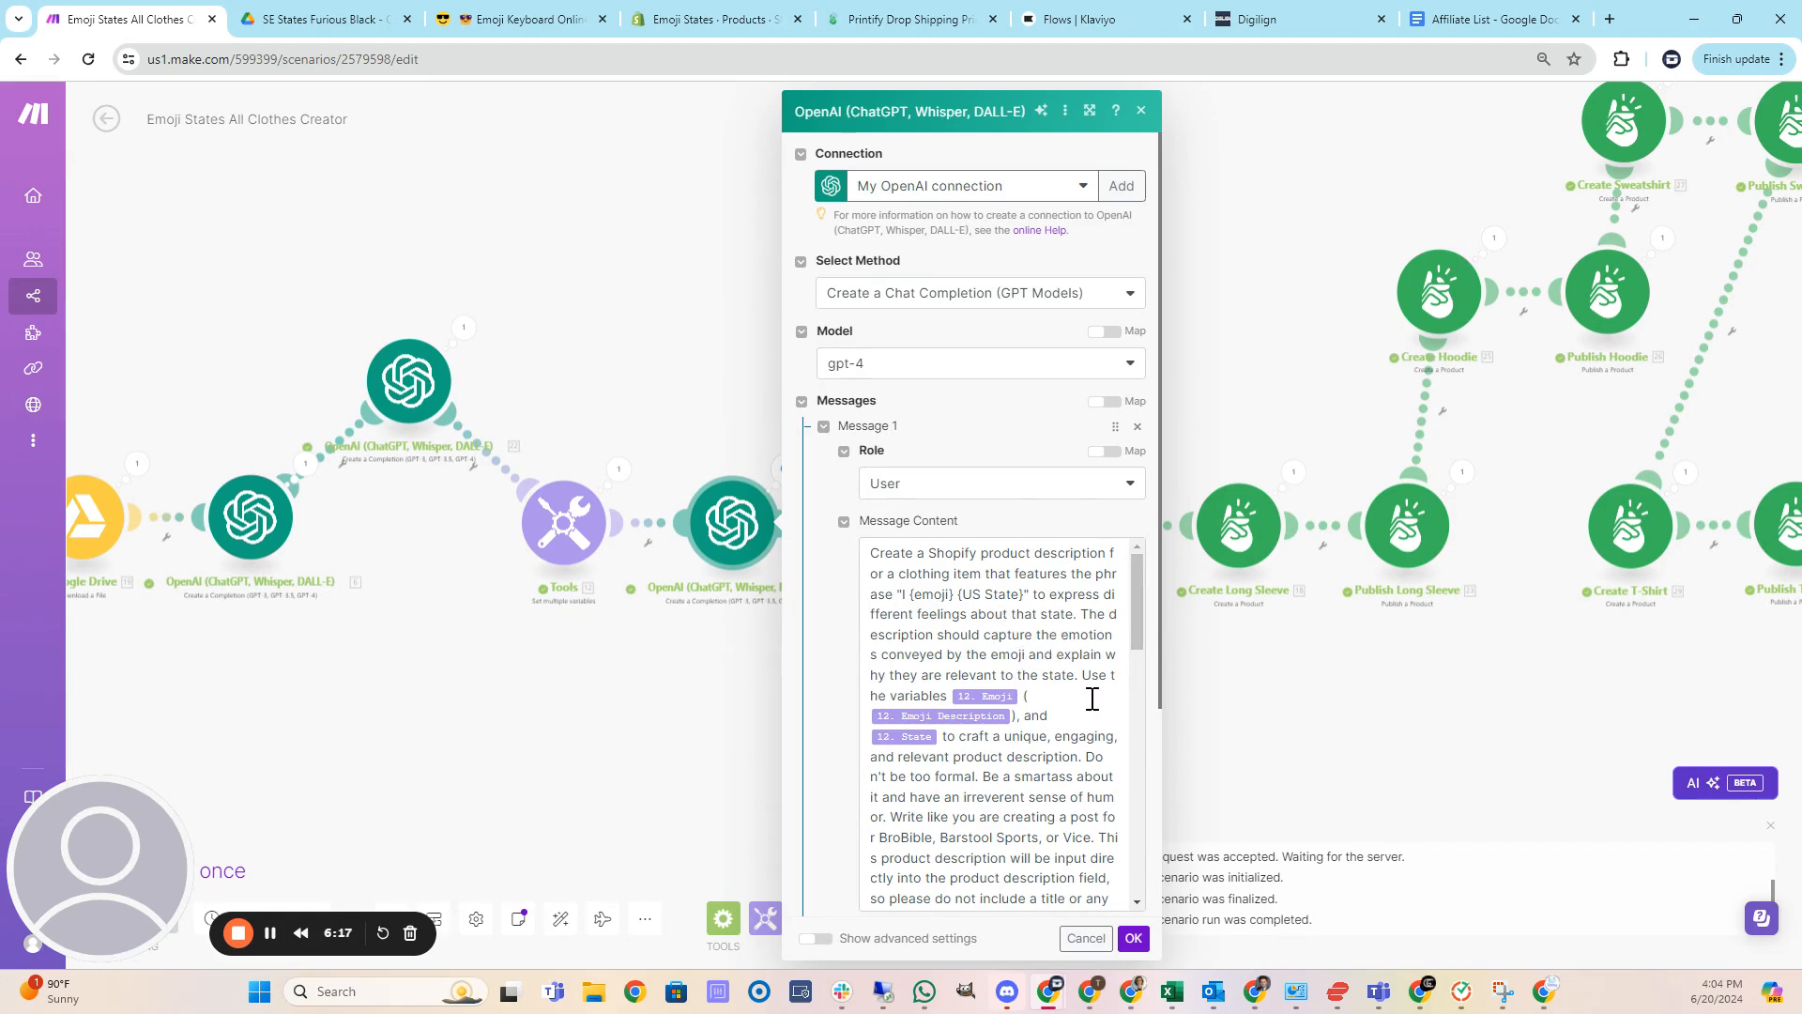
scroll(1093, 699, "down", 1)
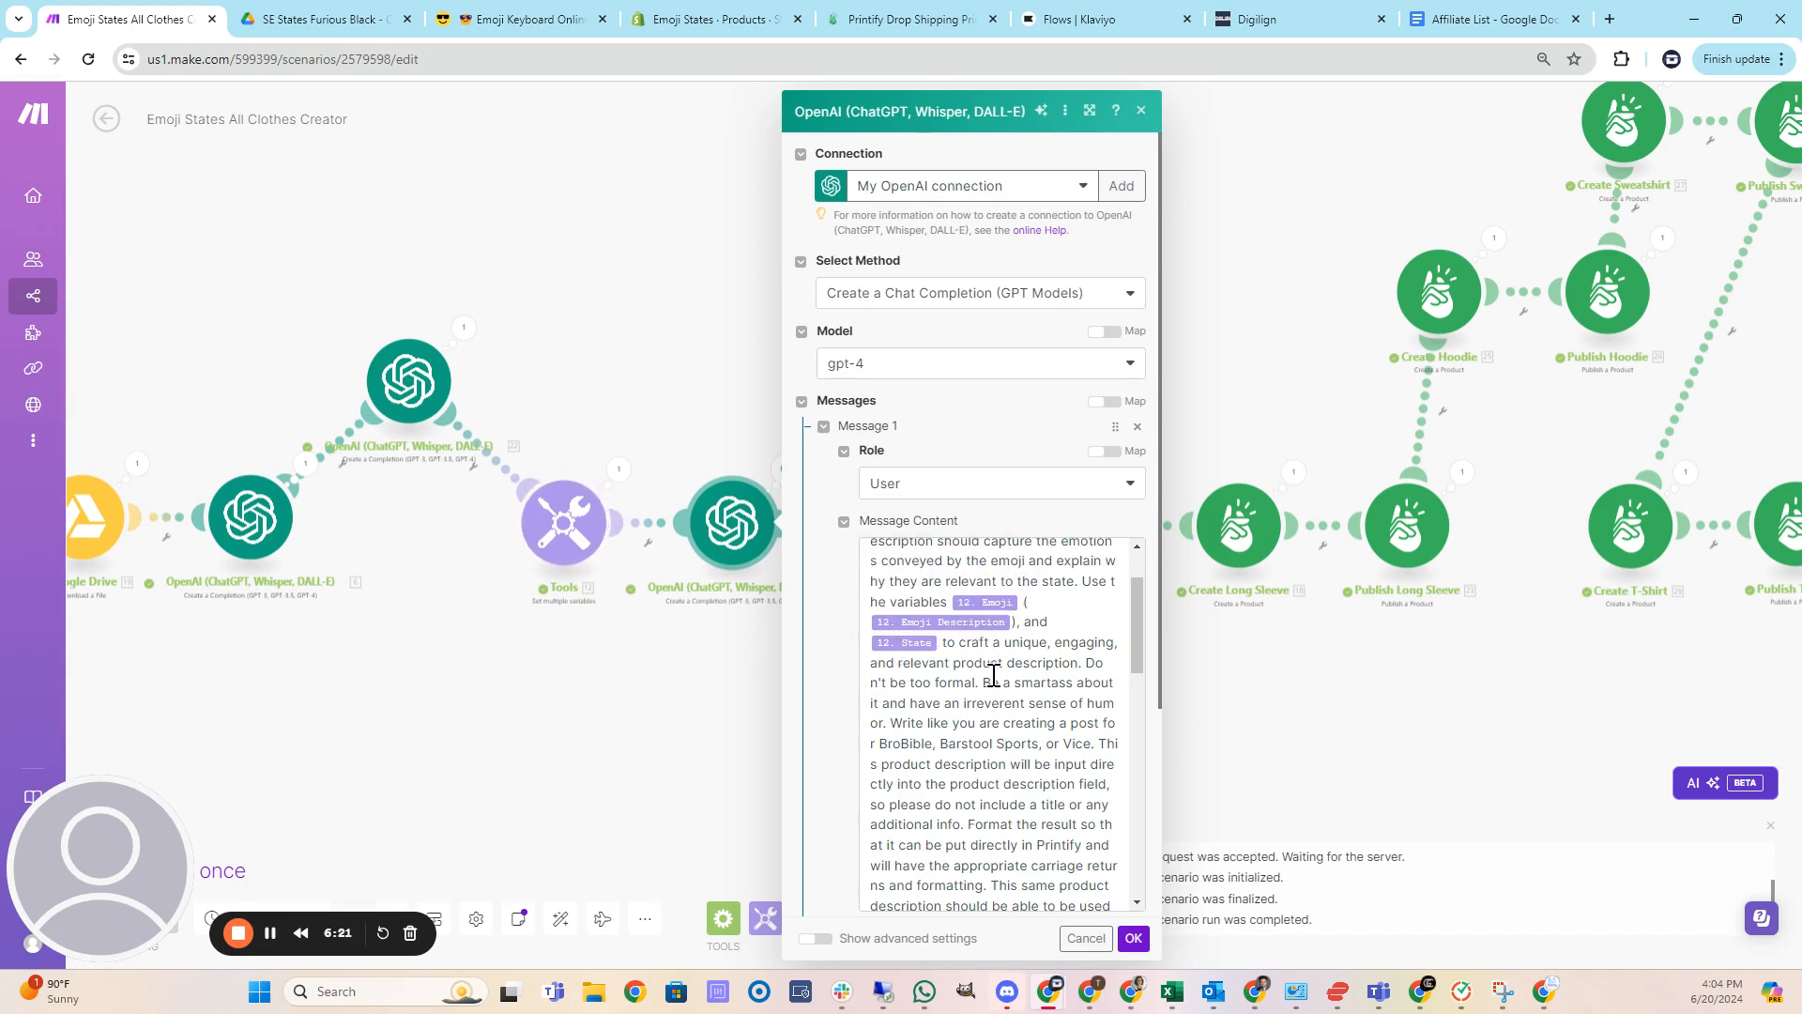
scroll(1061, 688, "down", 1)
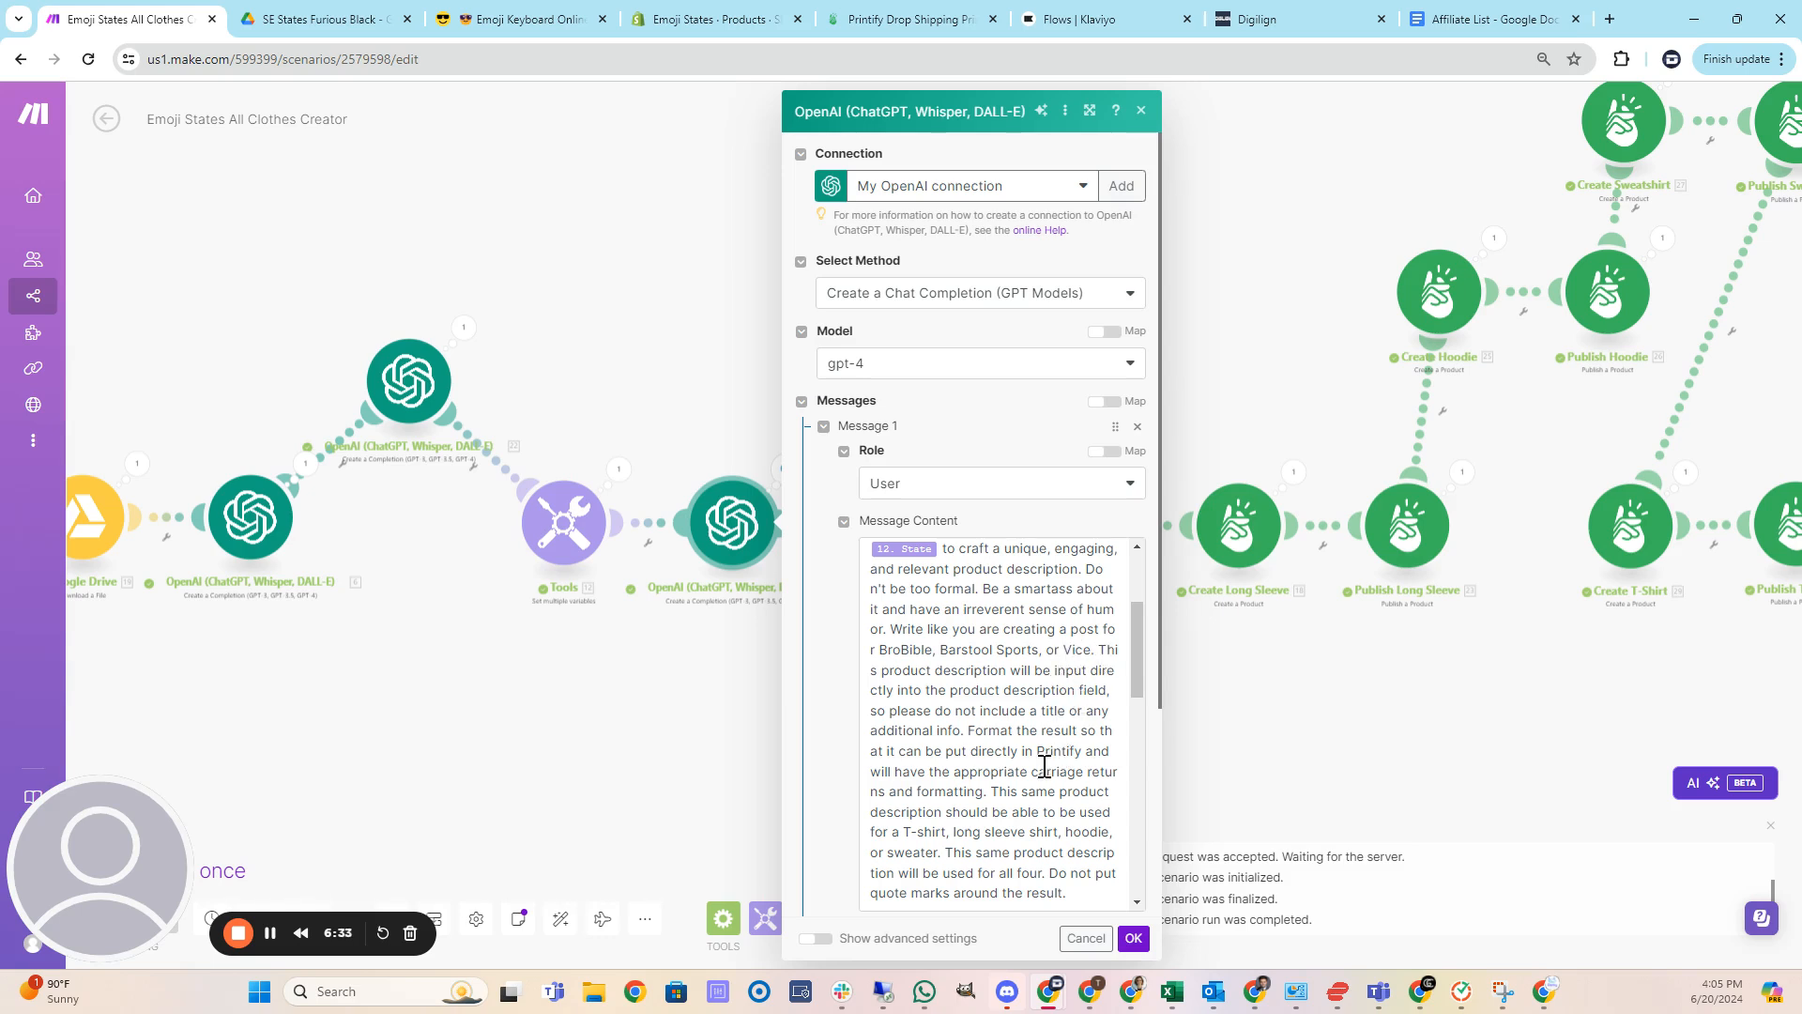
scroll(1045, 767, "down", 1)
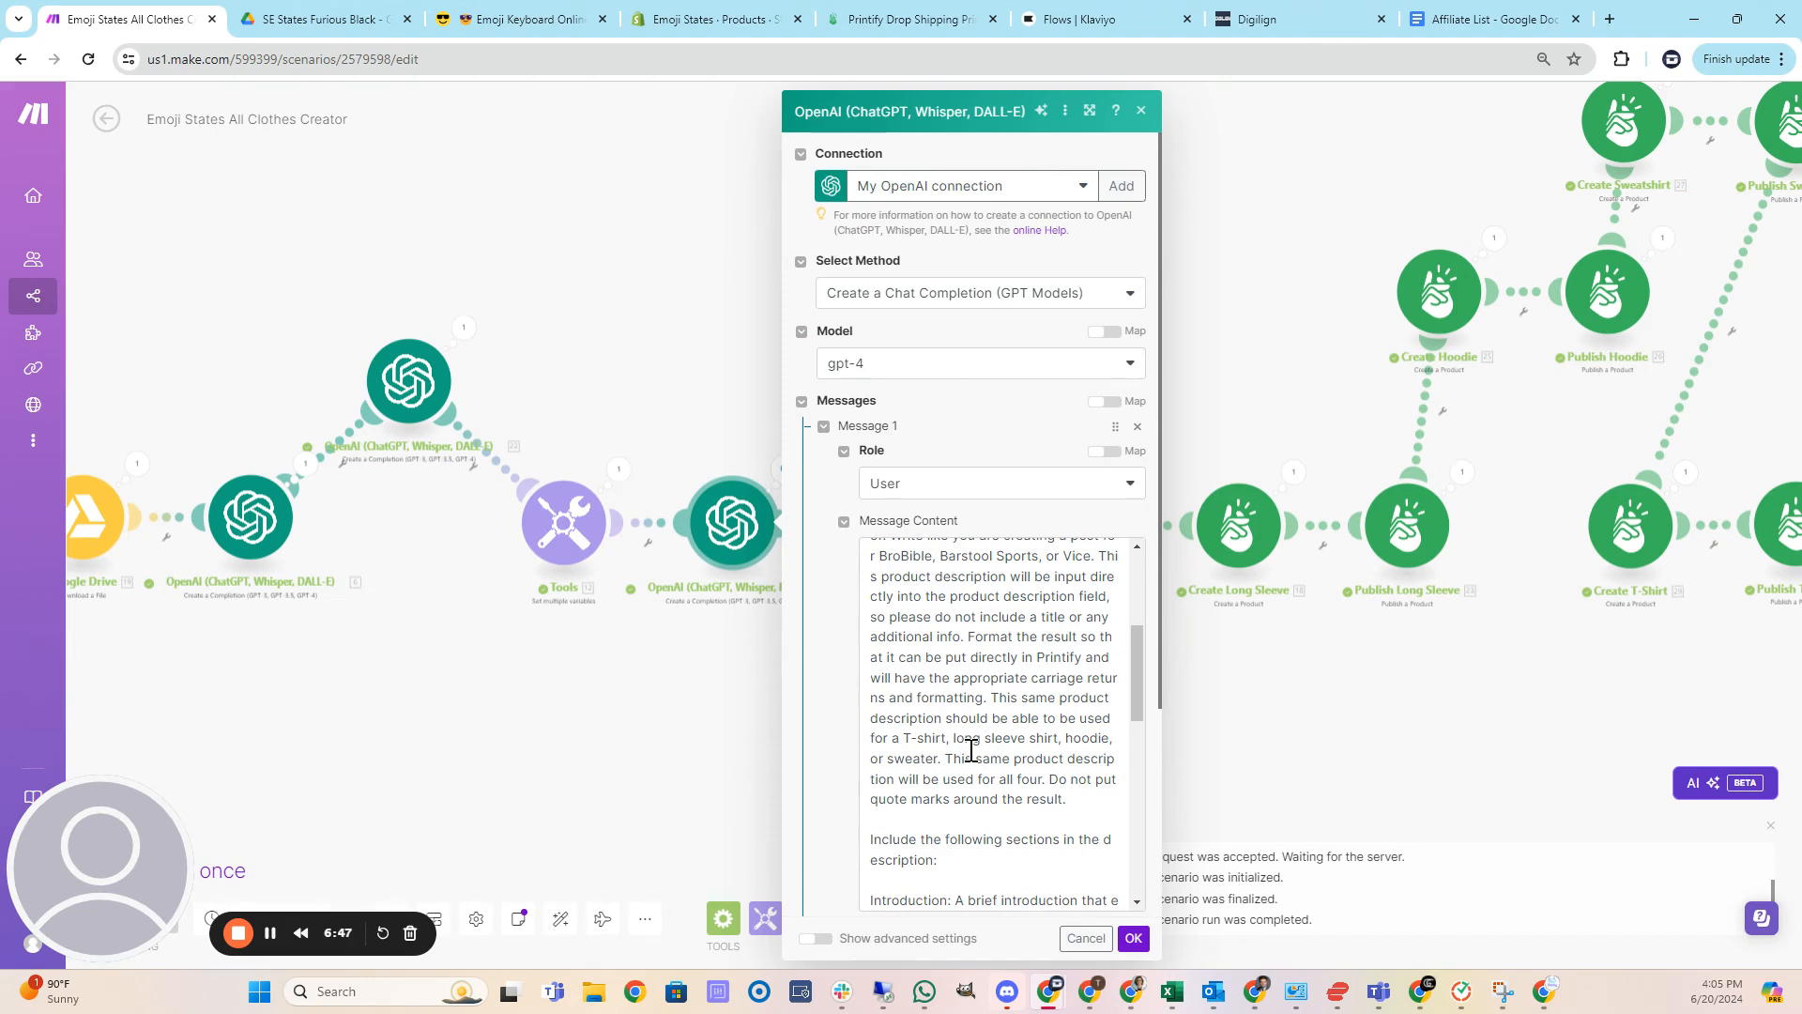
scroll(972, 751, "down", 2)
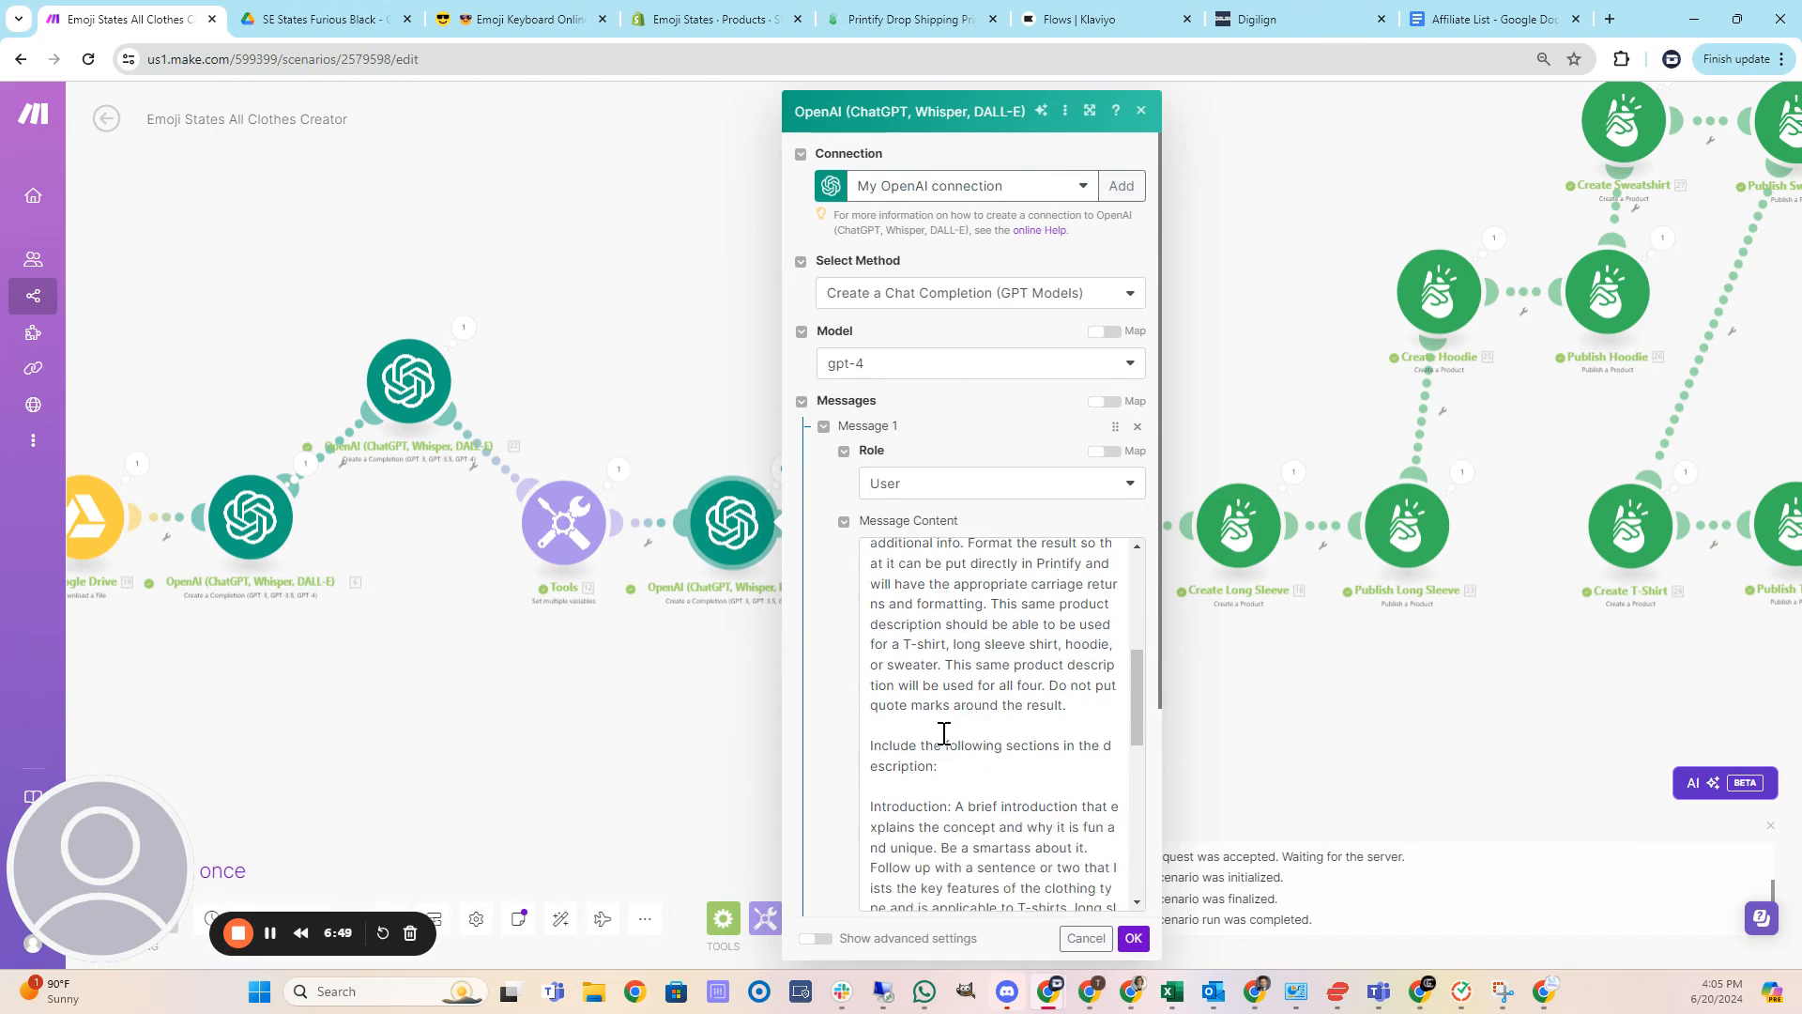
scroll(966, 719, "down", 2)
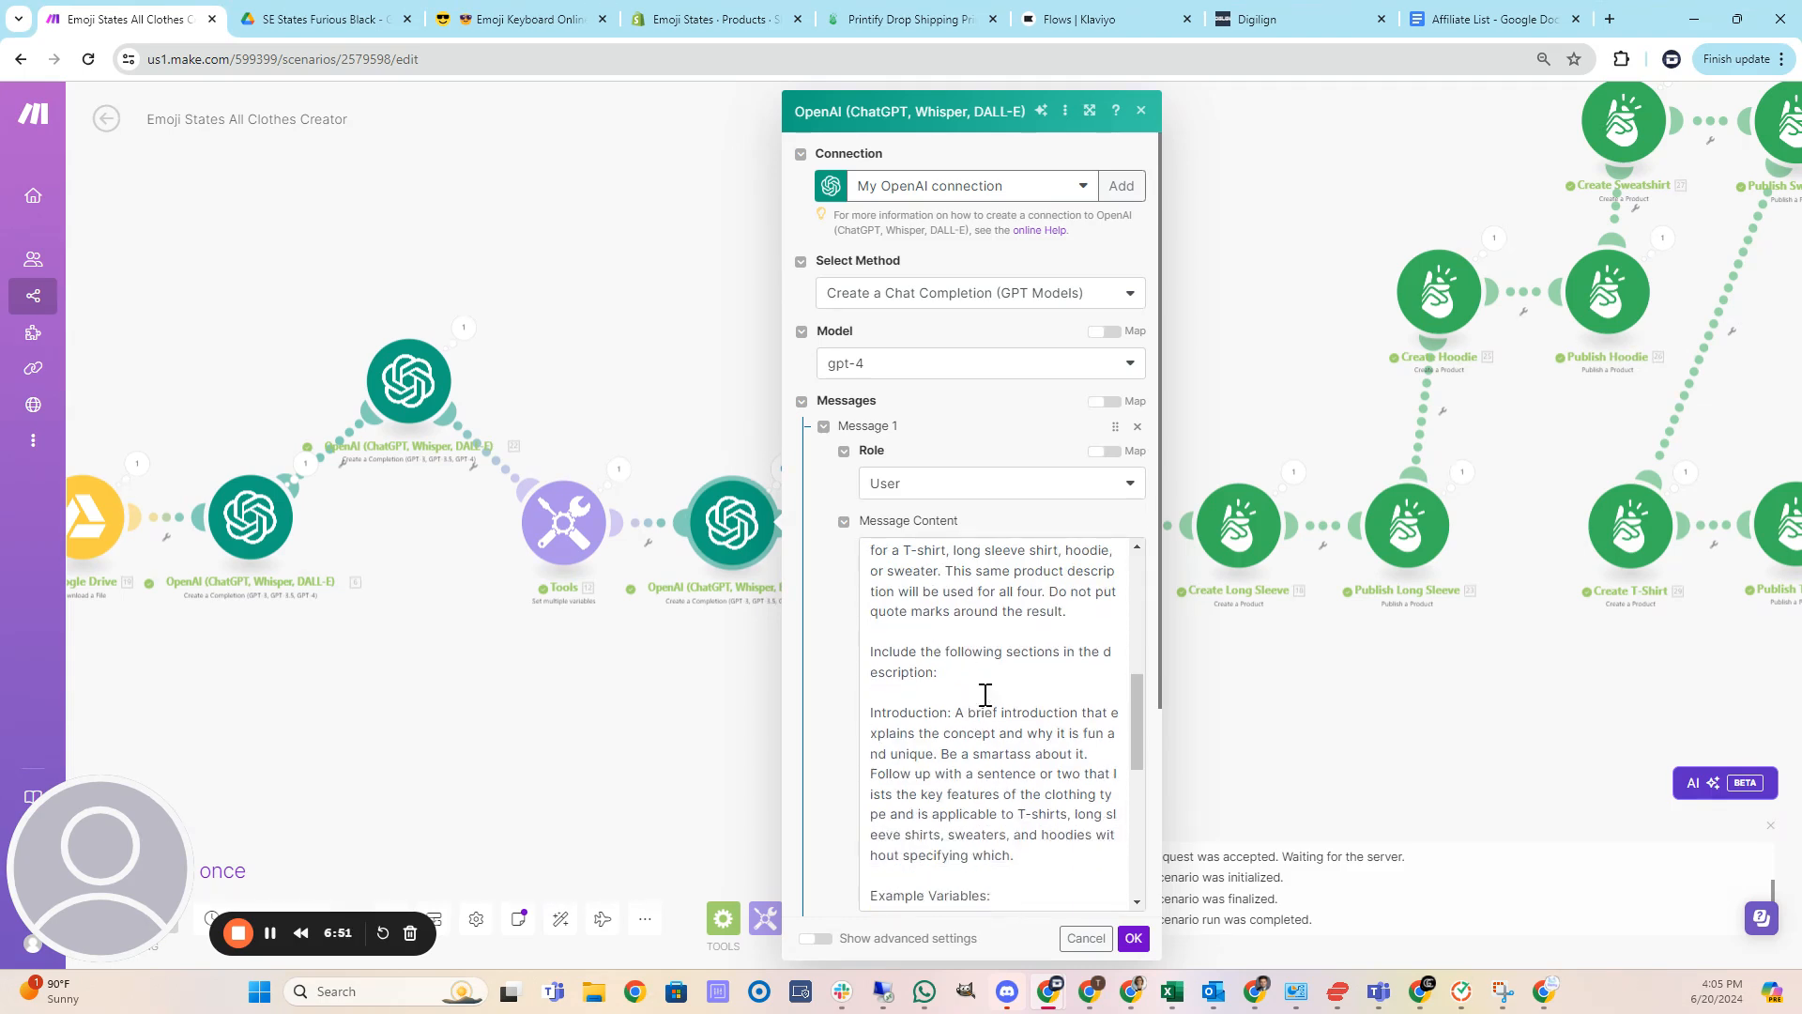
scroll(951, 670, "down", 1)
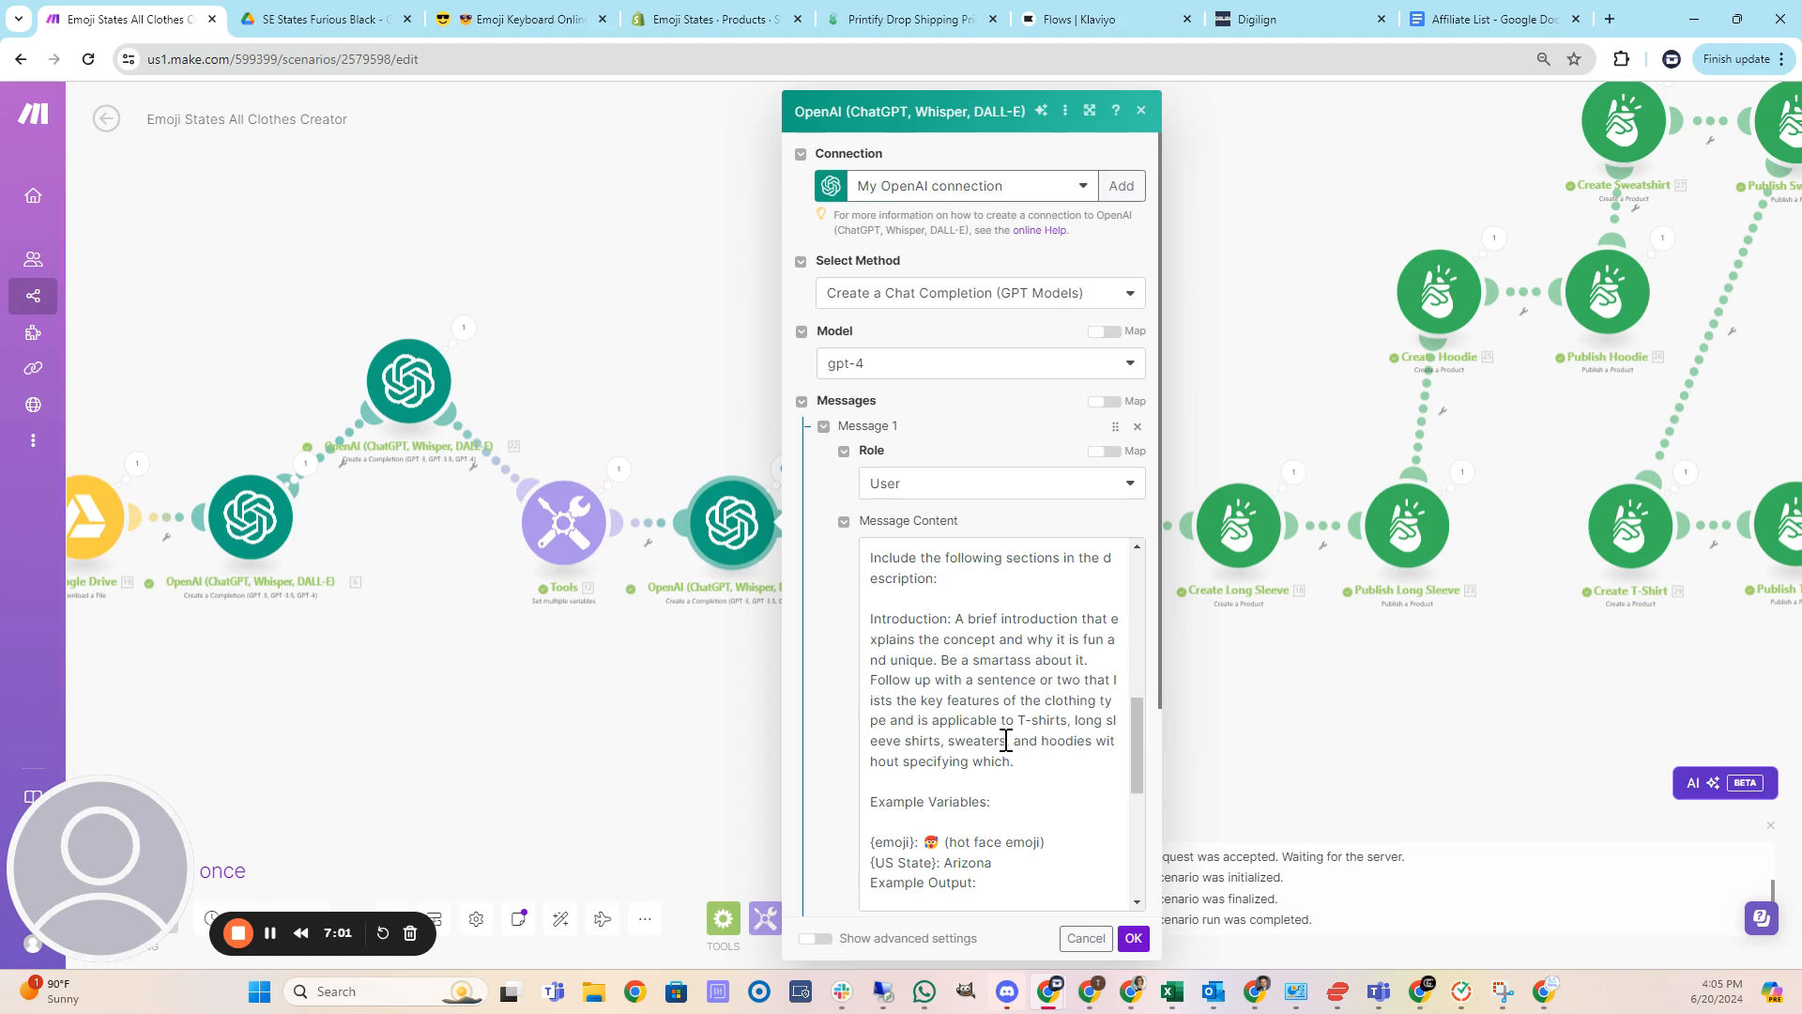
scroll(1014, 742, "down", 1)
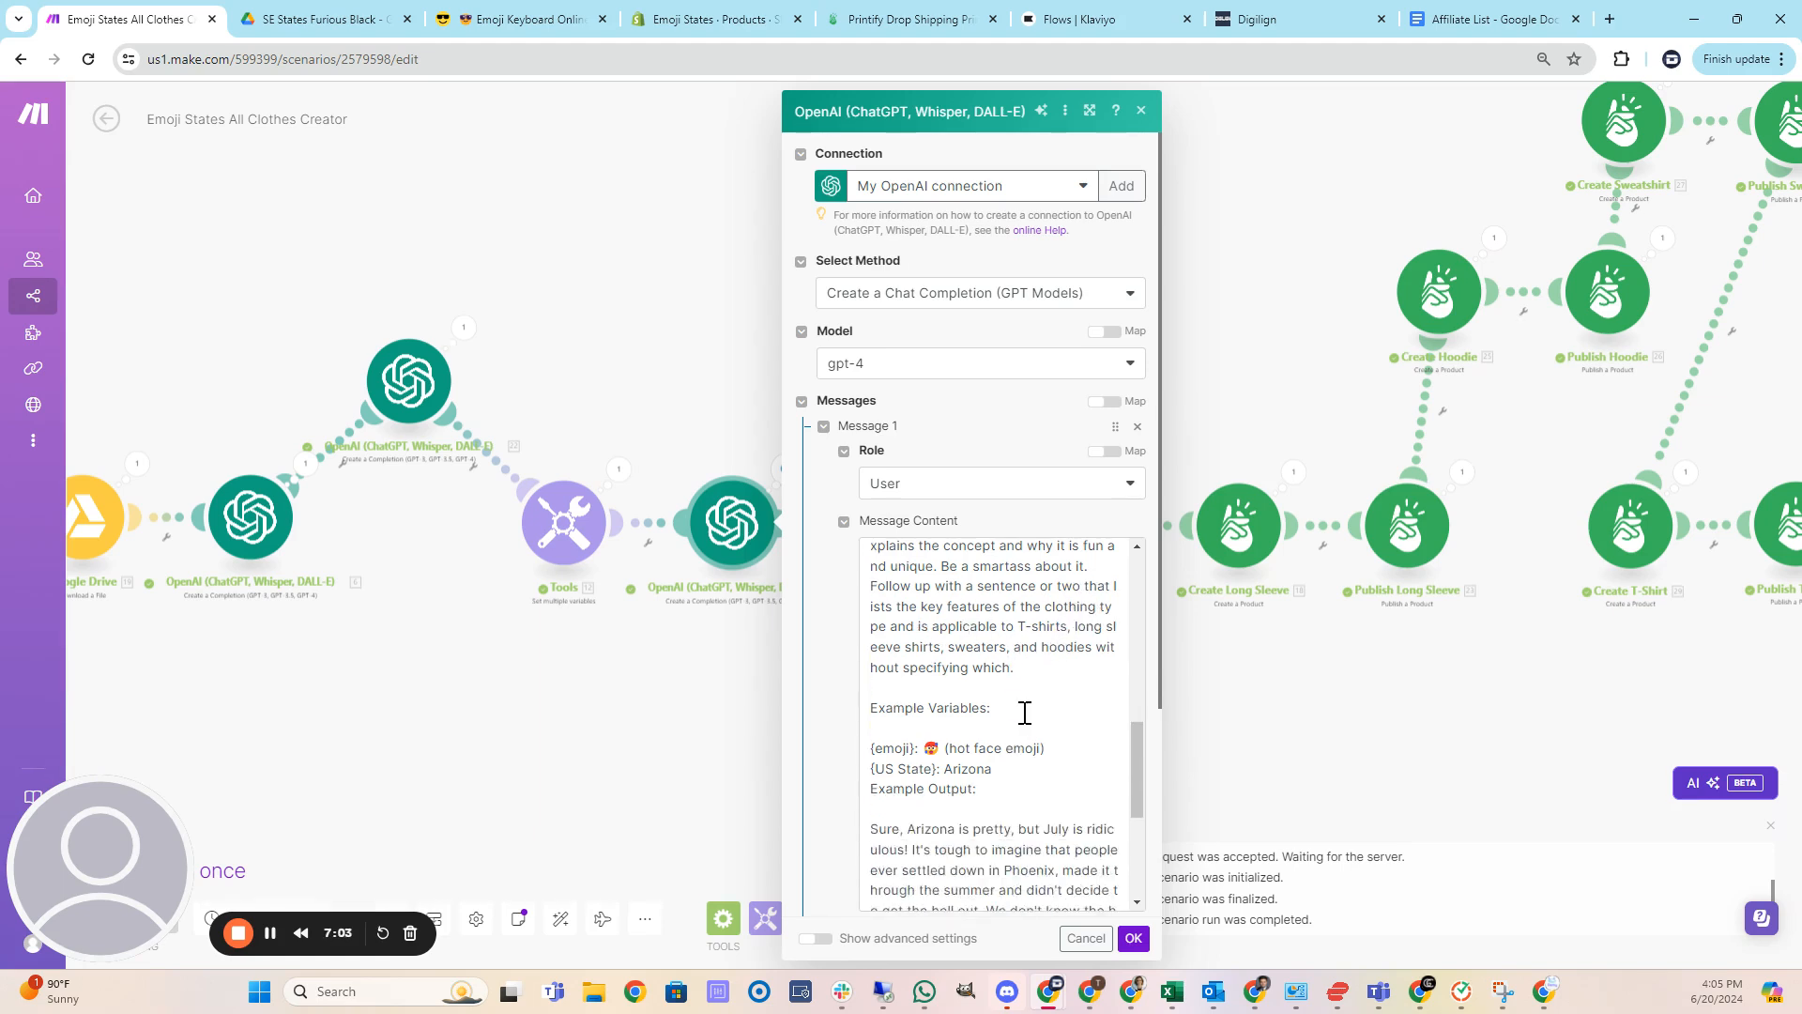
scroll(1016, 709, "down", 1)
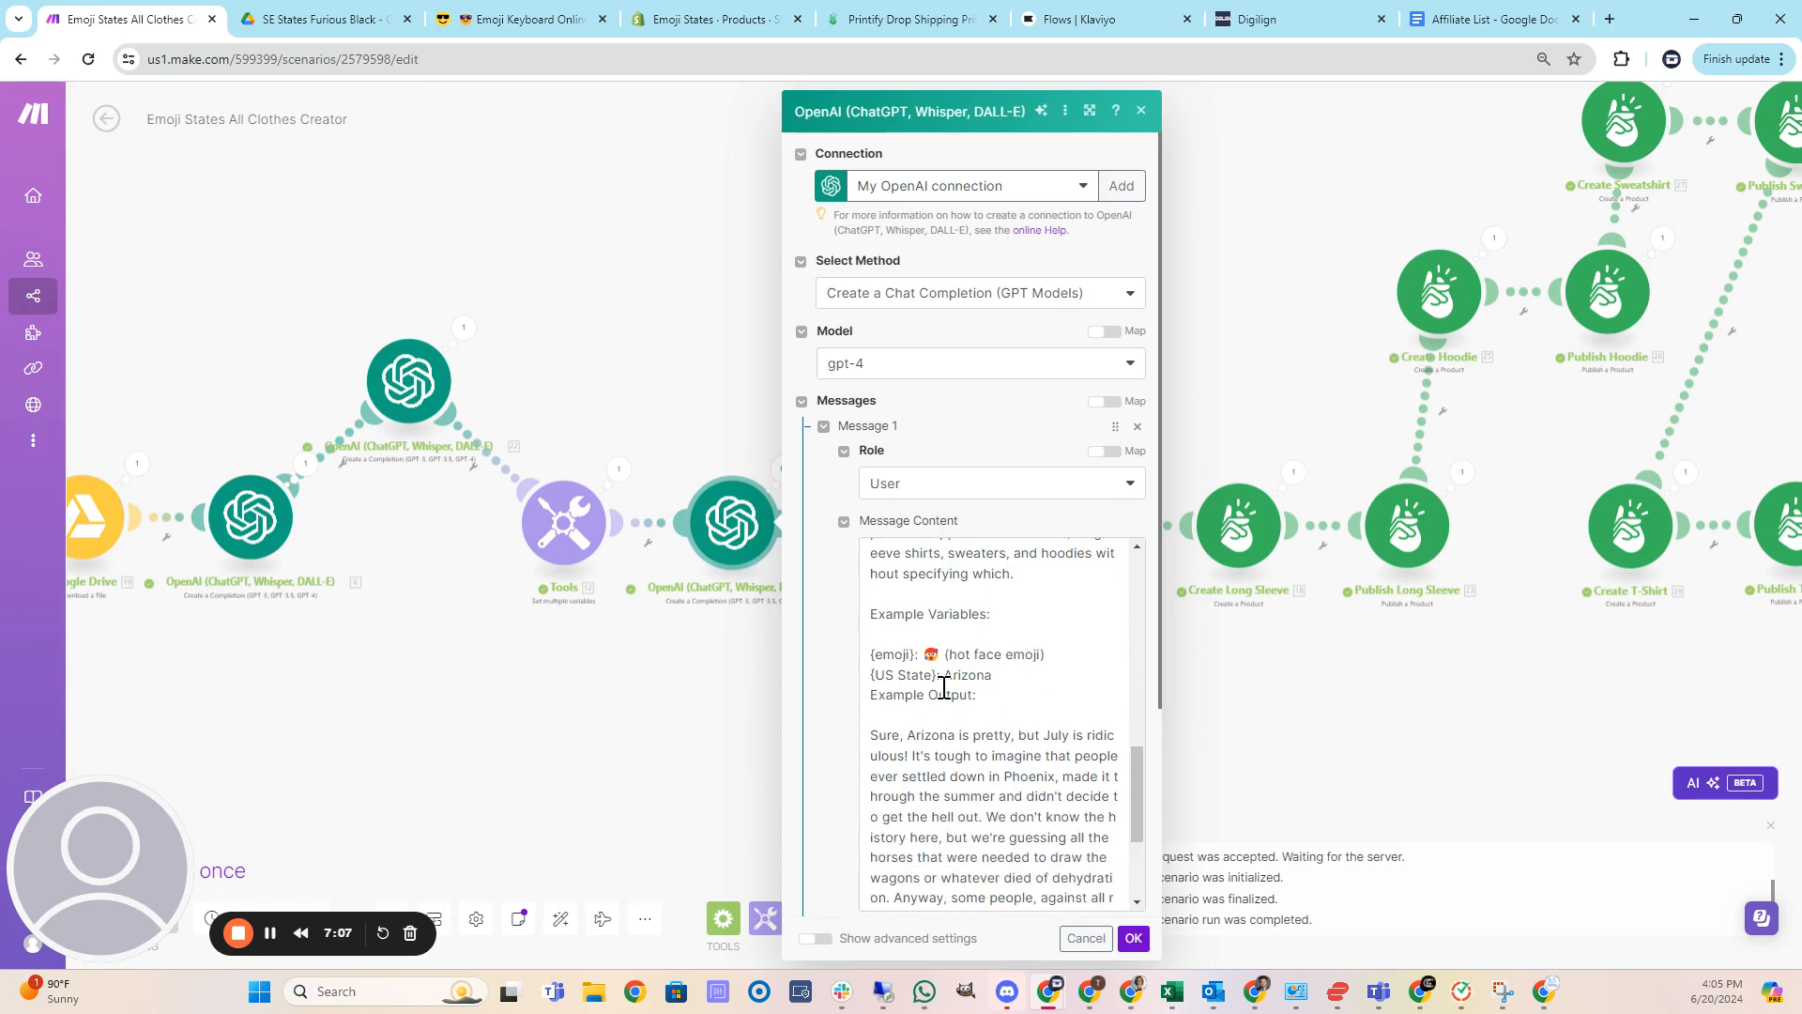
scroll(950, 694, "down", 2)
scroll(995, 657, "down", 1)
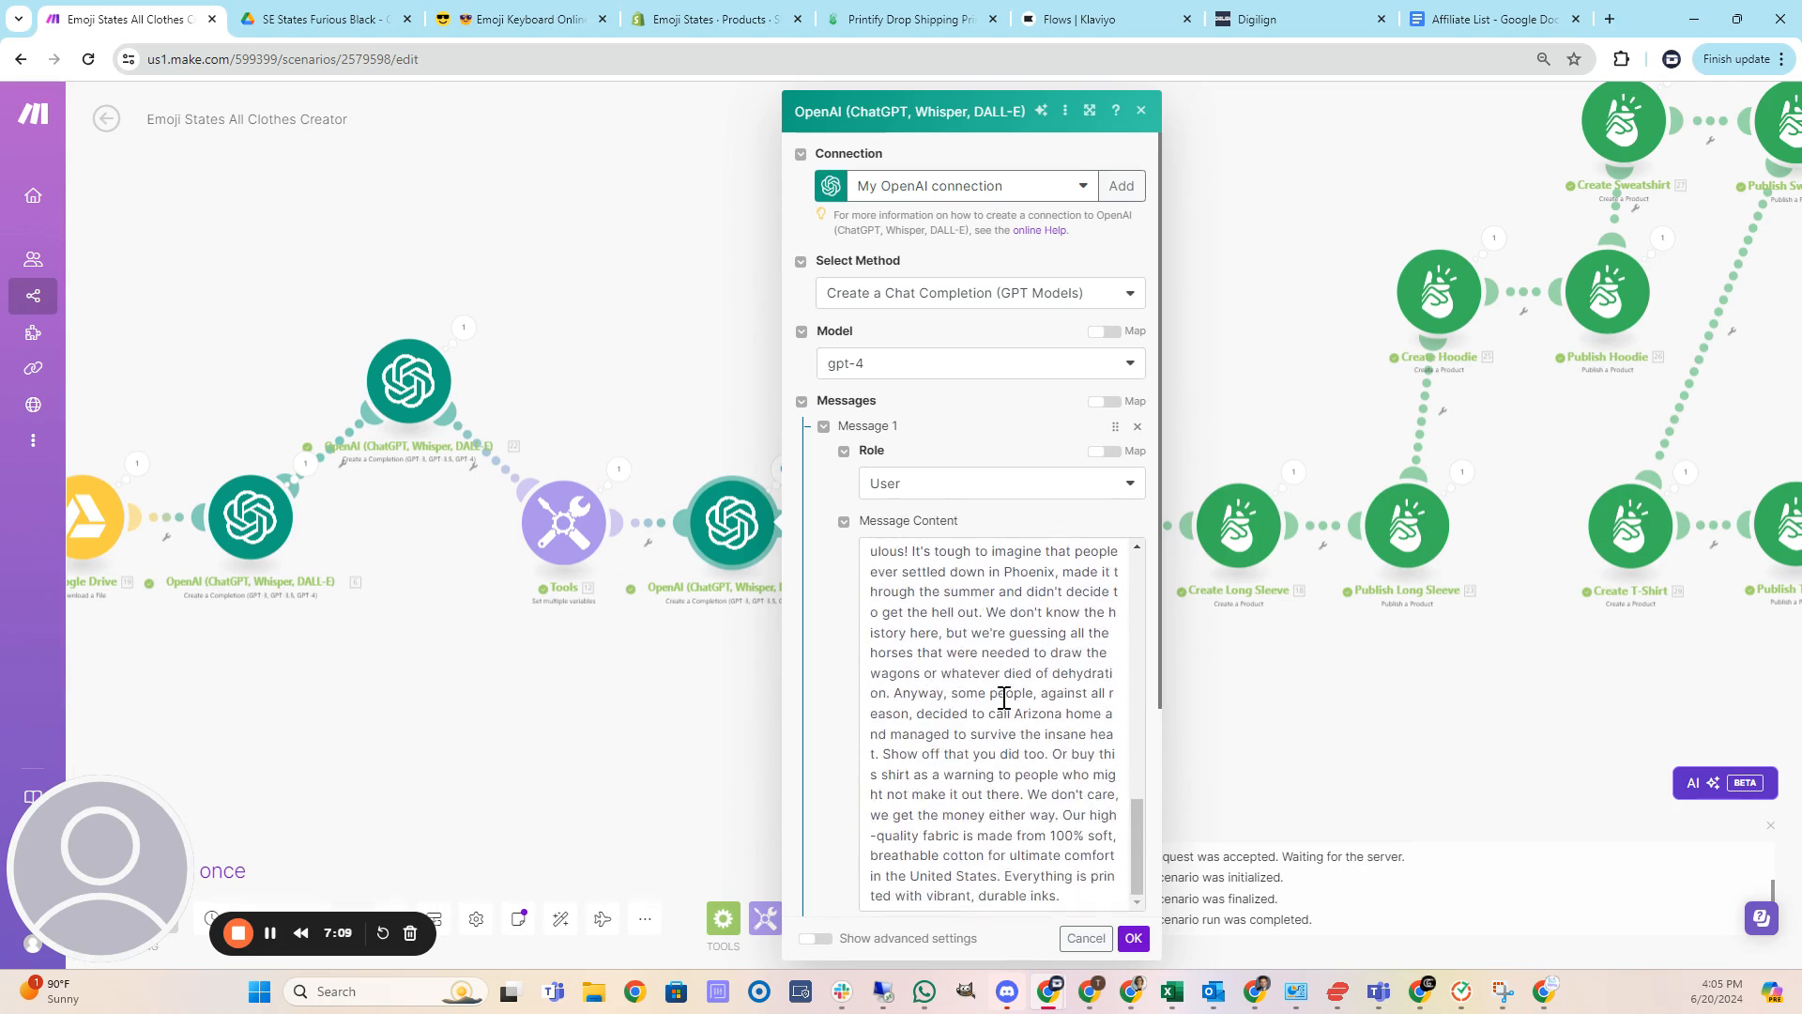
scroll(1031, 755, "up", 1)
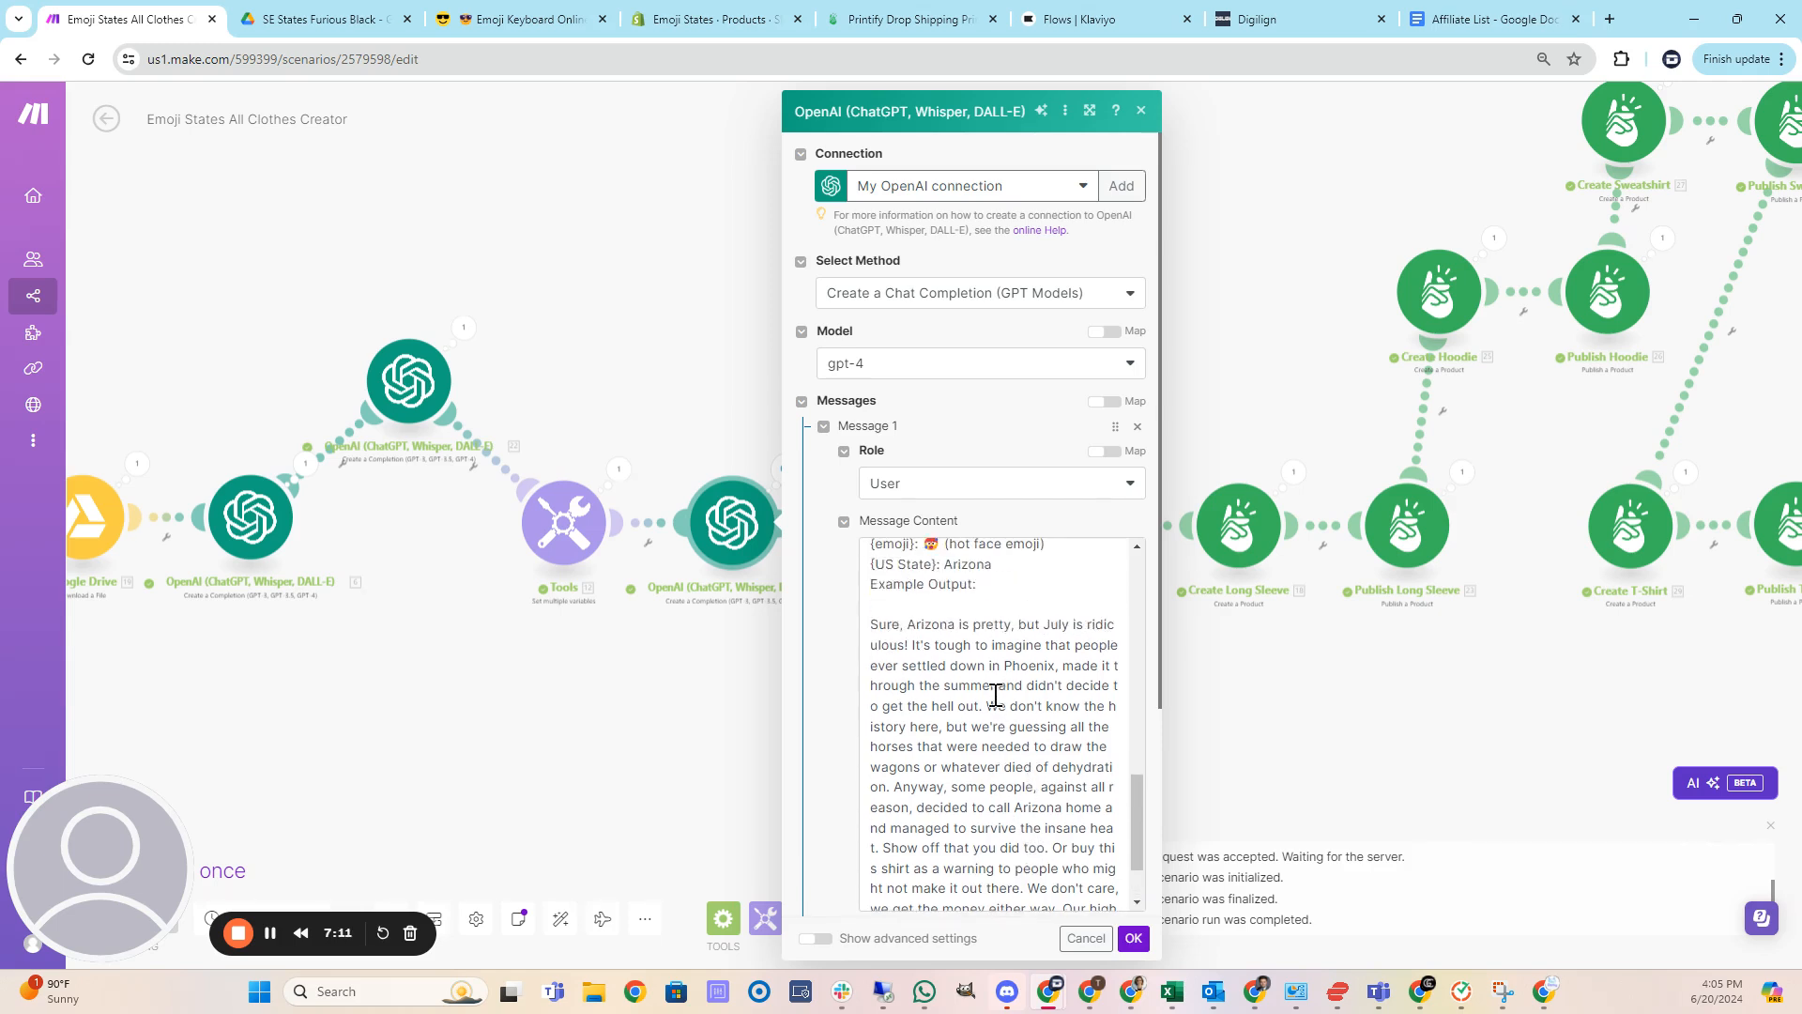
scroll(991, 703, "up", 1)
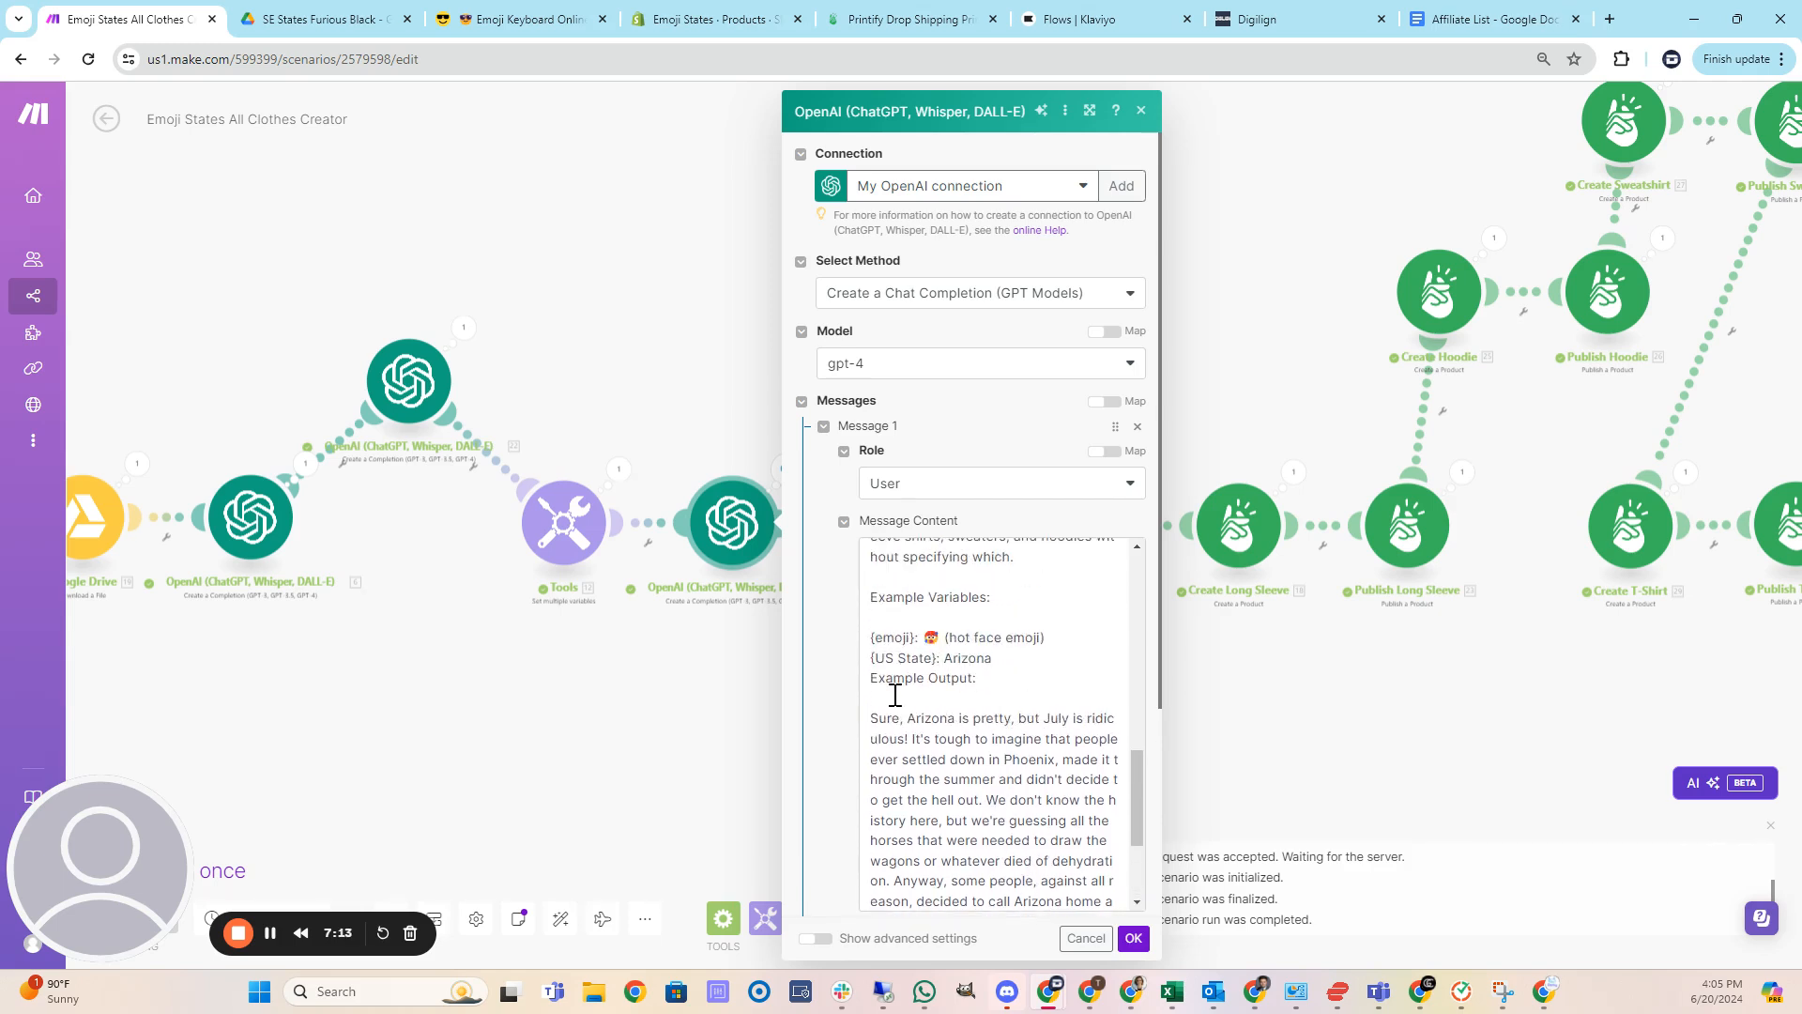
scroll(1000, 695, "down", 2)
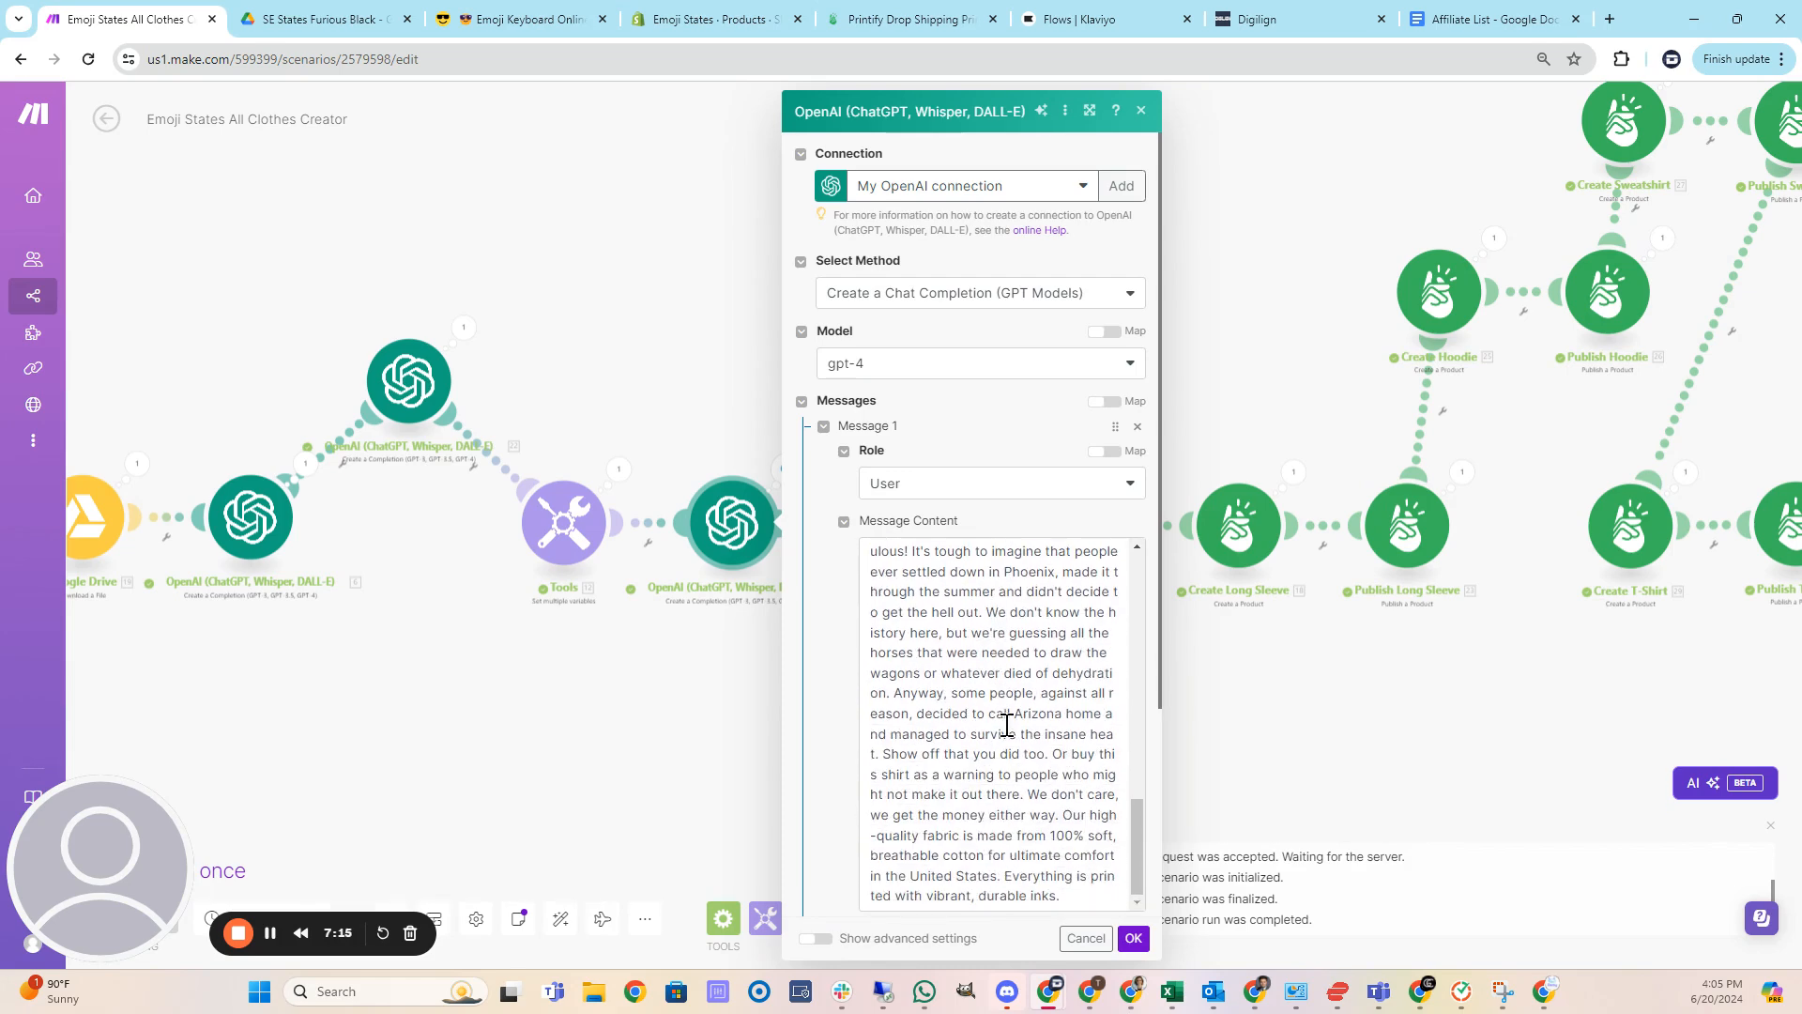
scroll(1053, 744, "up", 3)
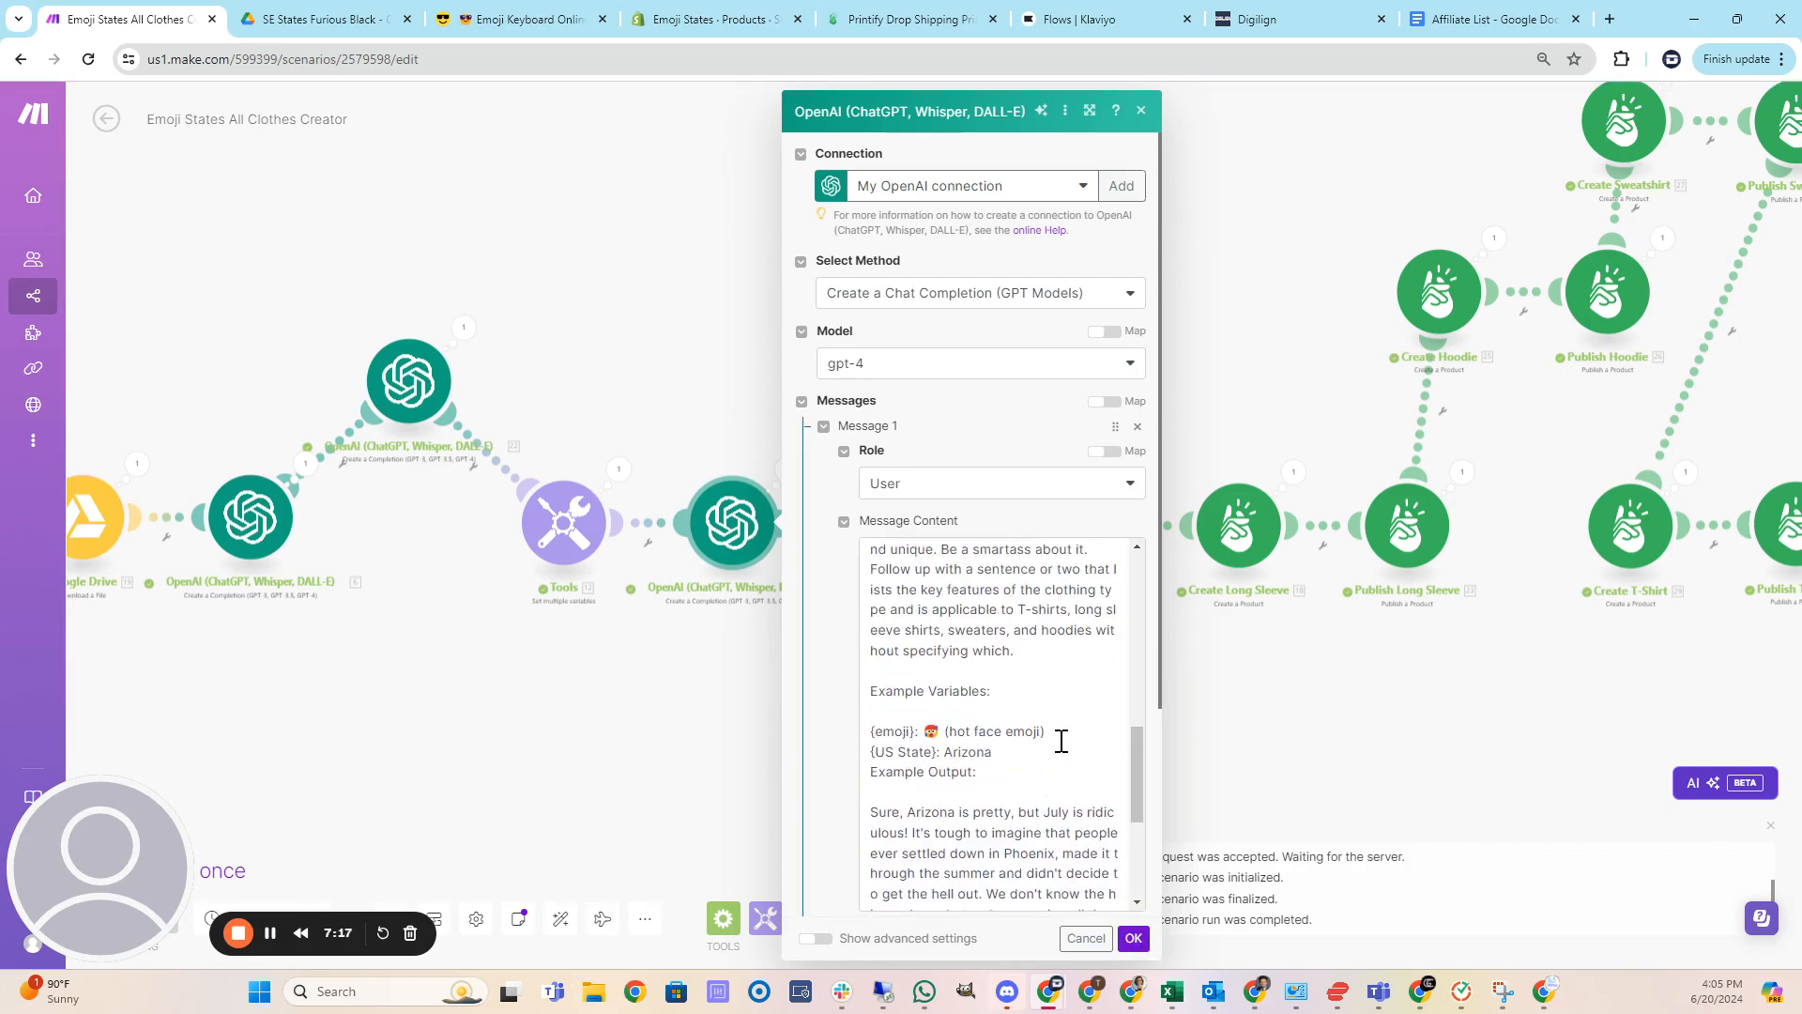
scroll(1061, 742, "down", 3)
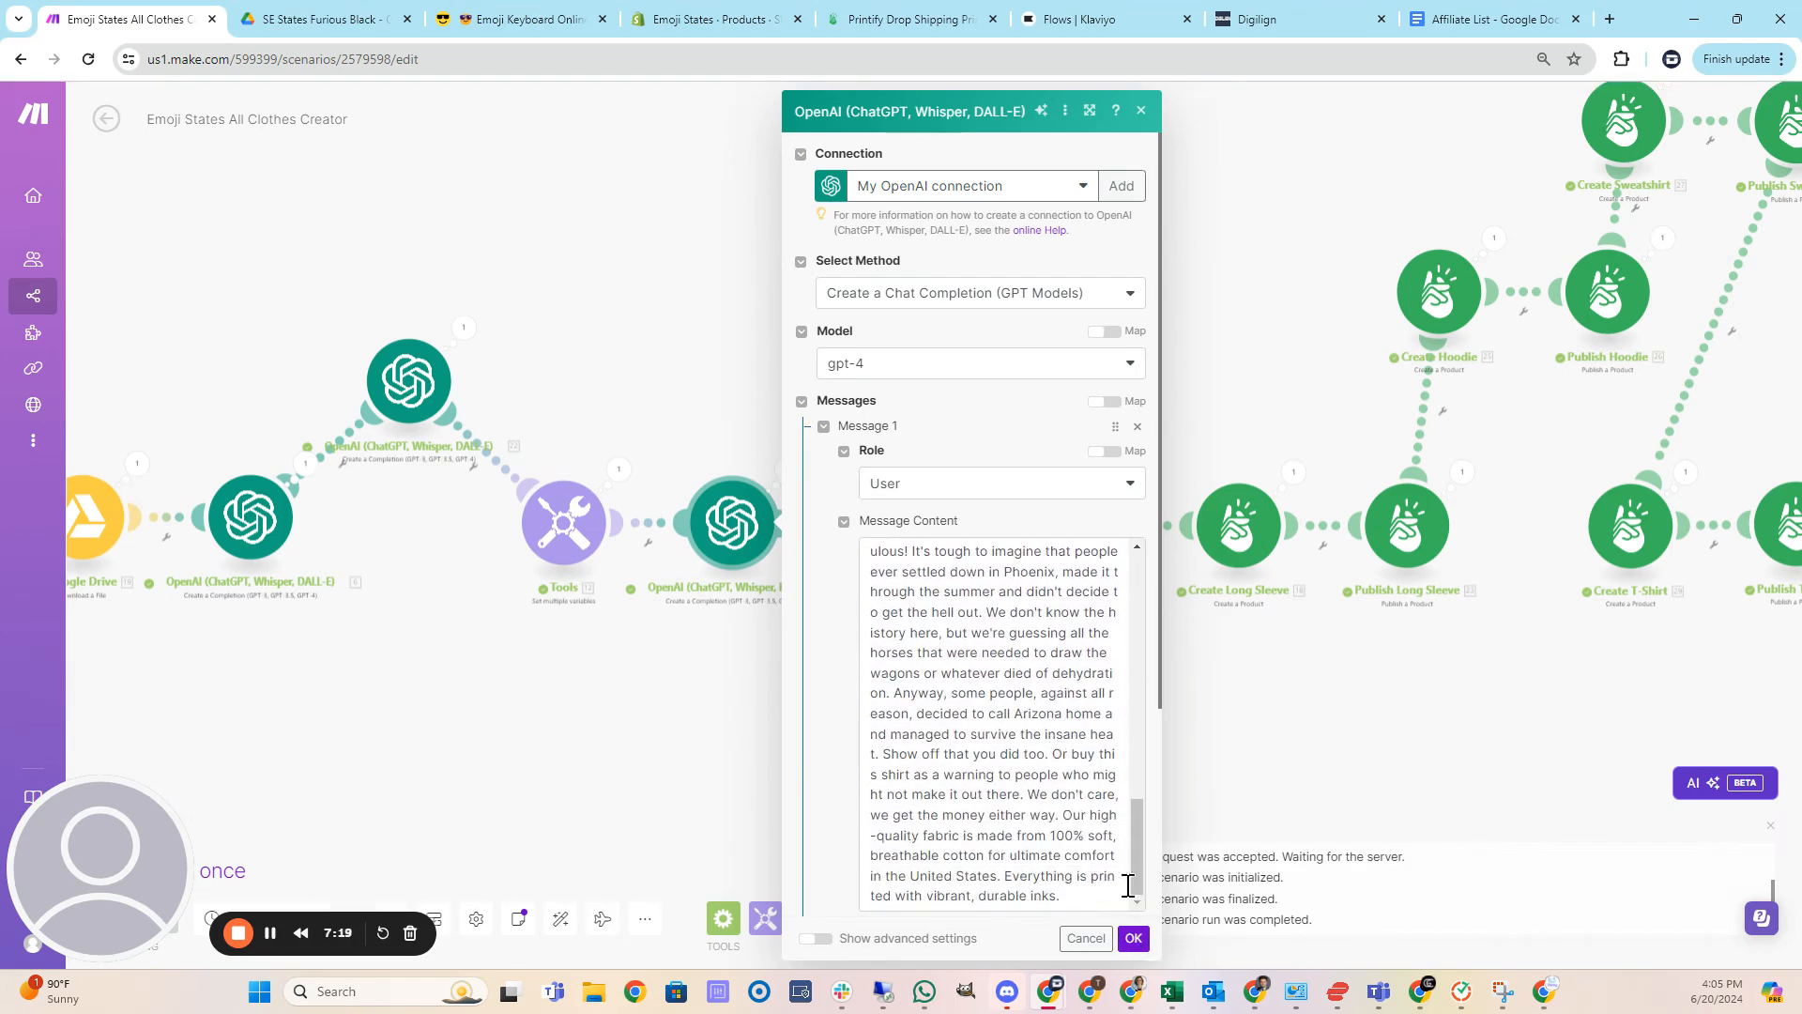
Close the OpenAI module and inspect the file source options of the first Printify Upload an Image module.
left_click(1133, 939)
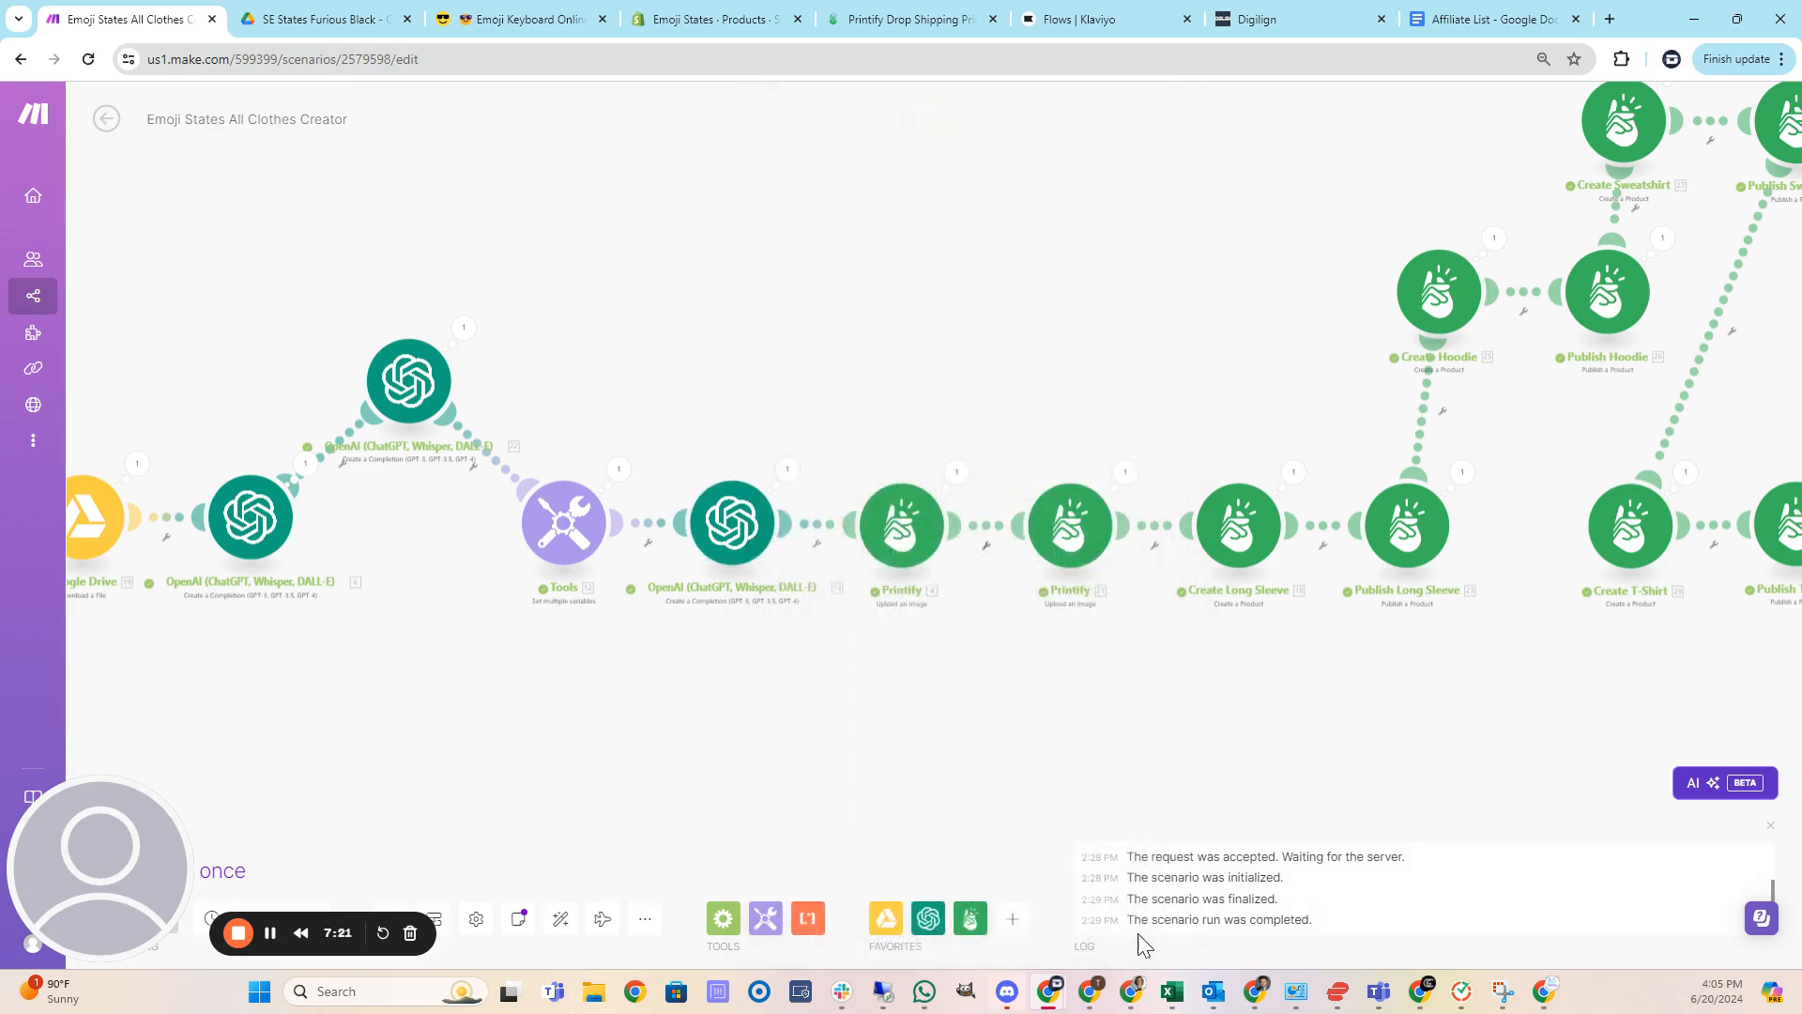
left_click_drag(1114, 733, 844, 728)
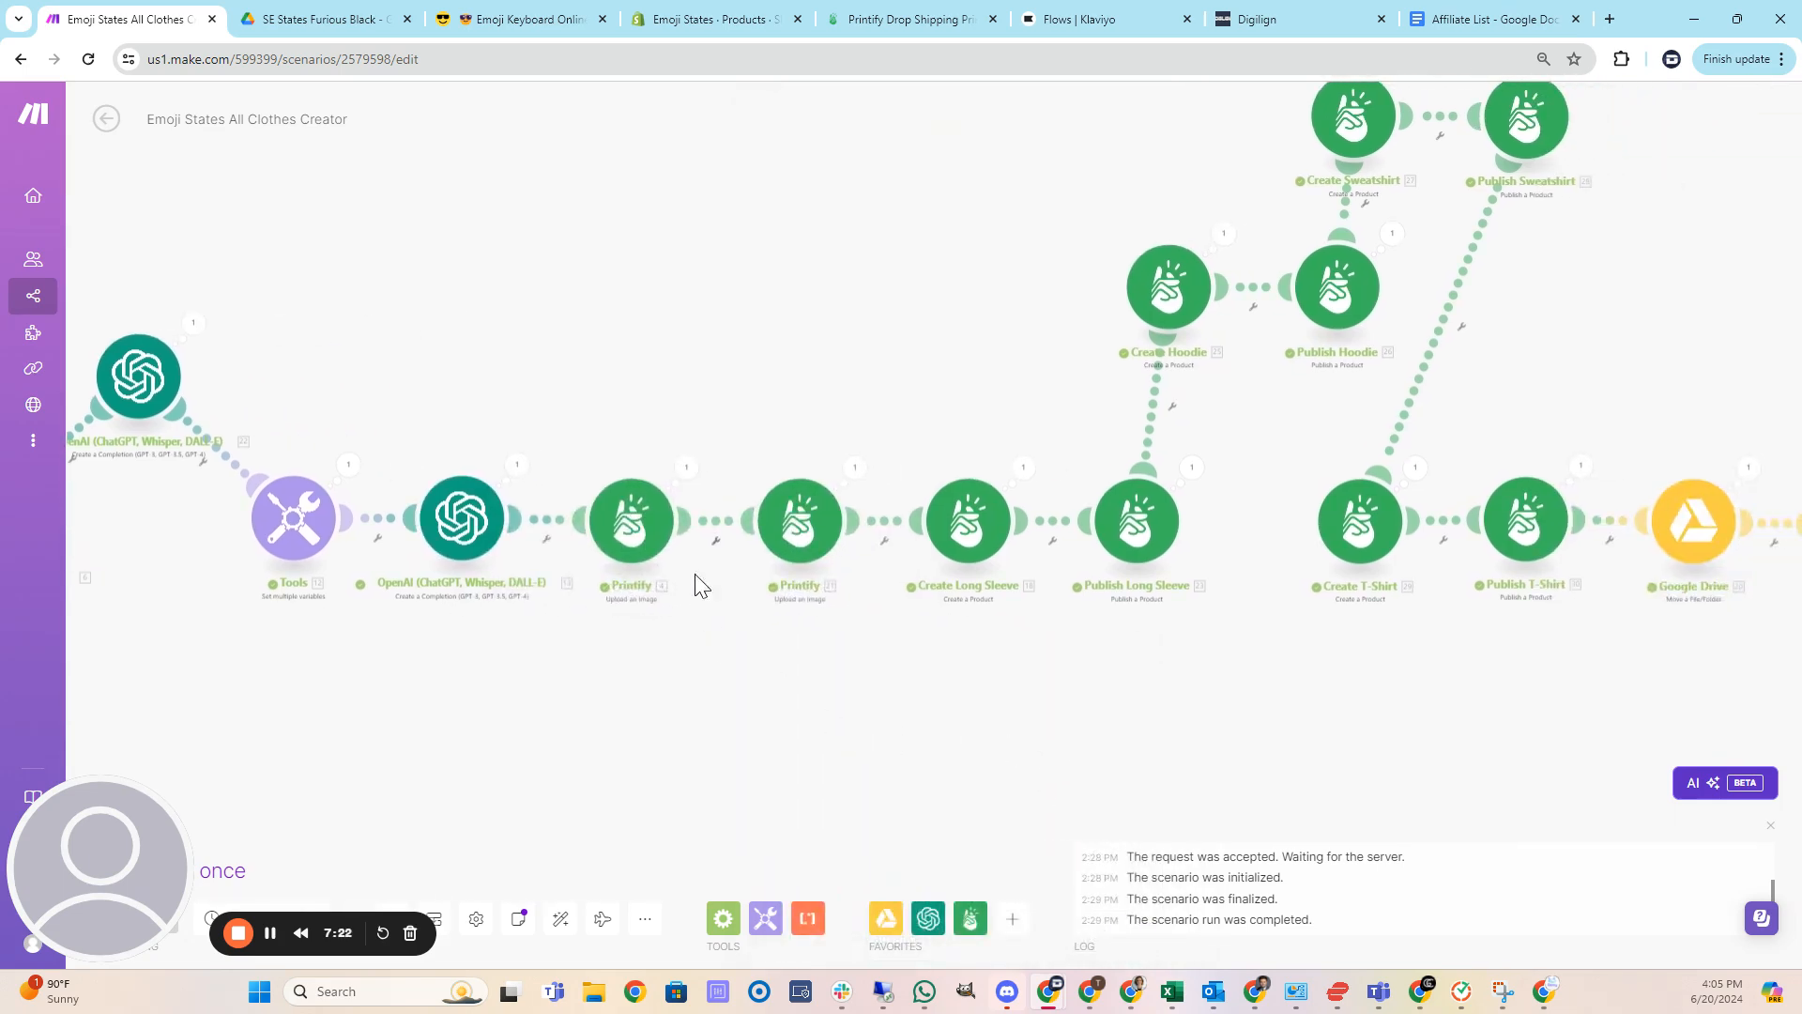
left_click(617, 523)
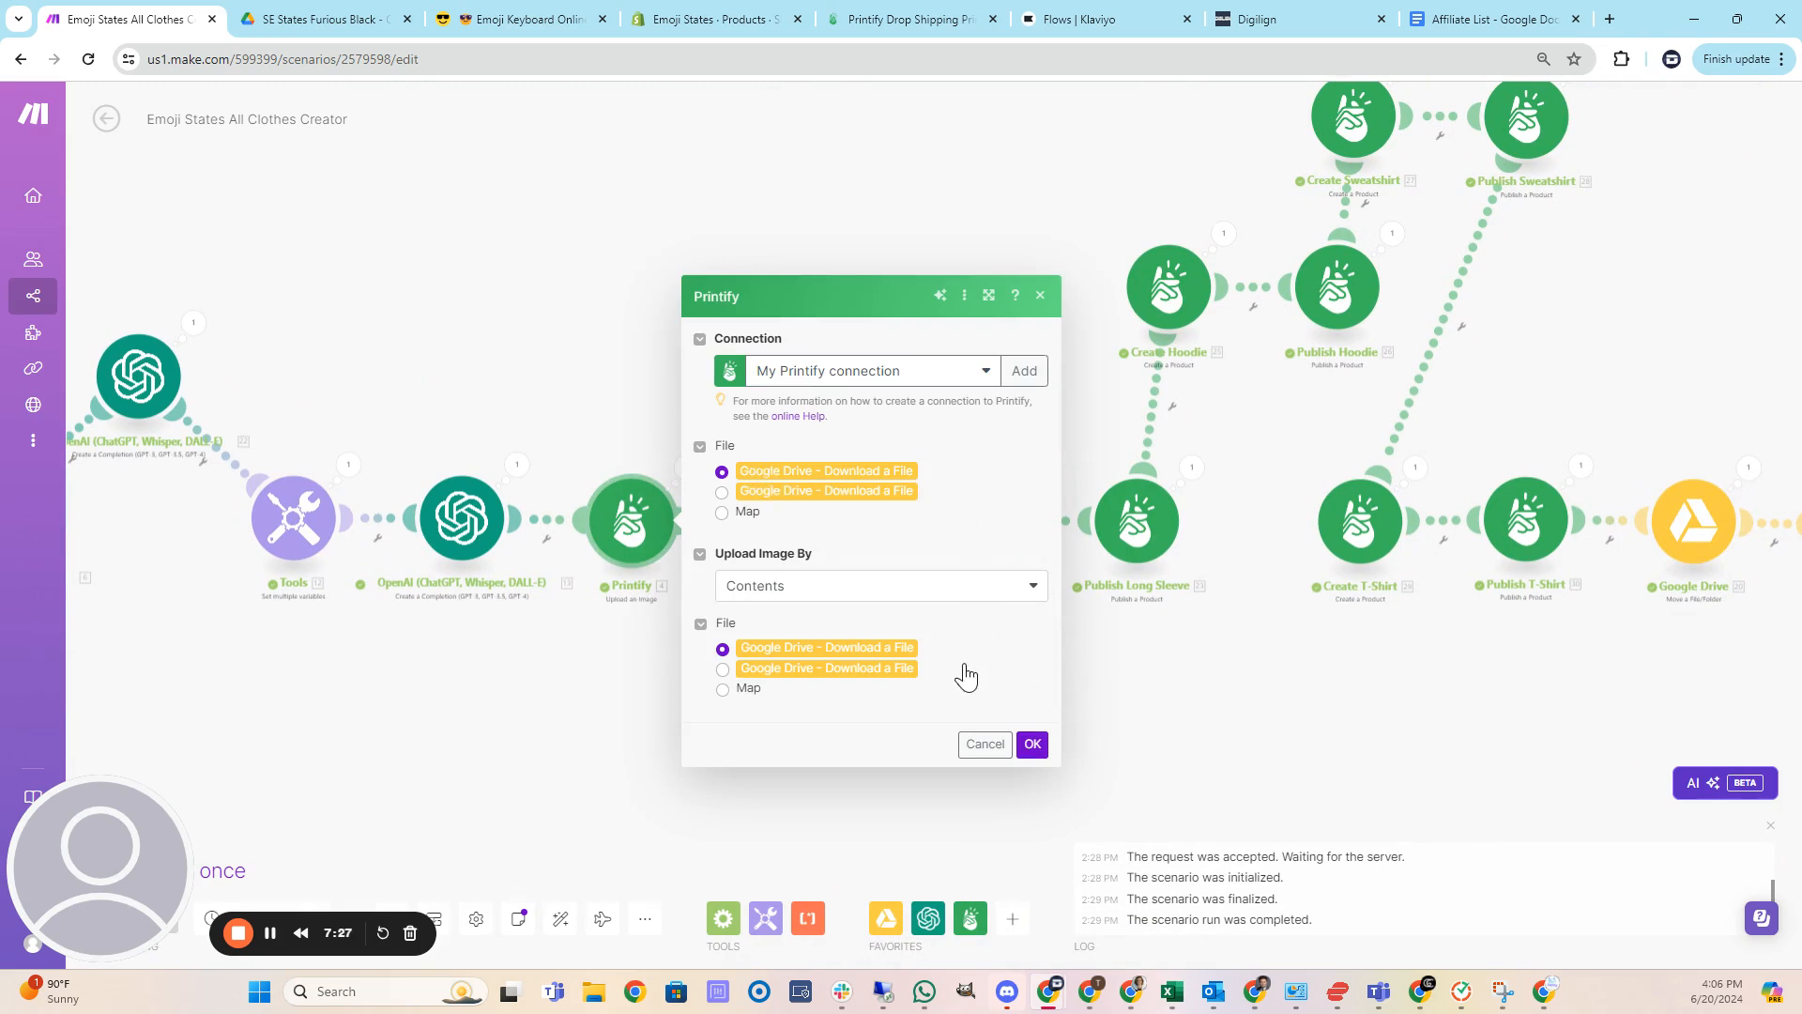
left_click(723, 511)
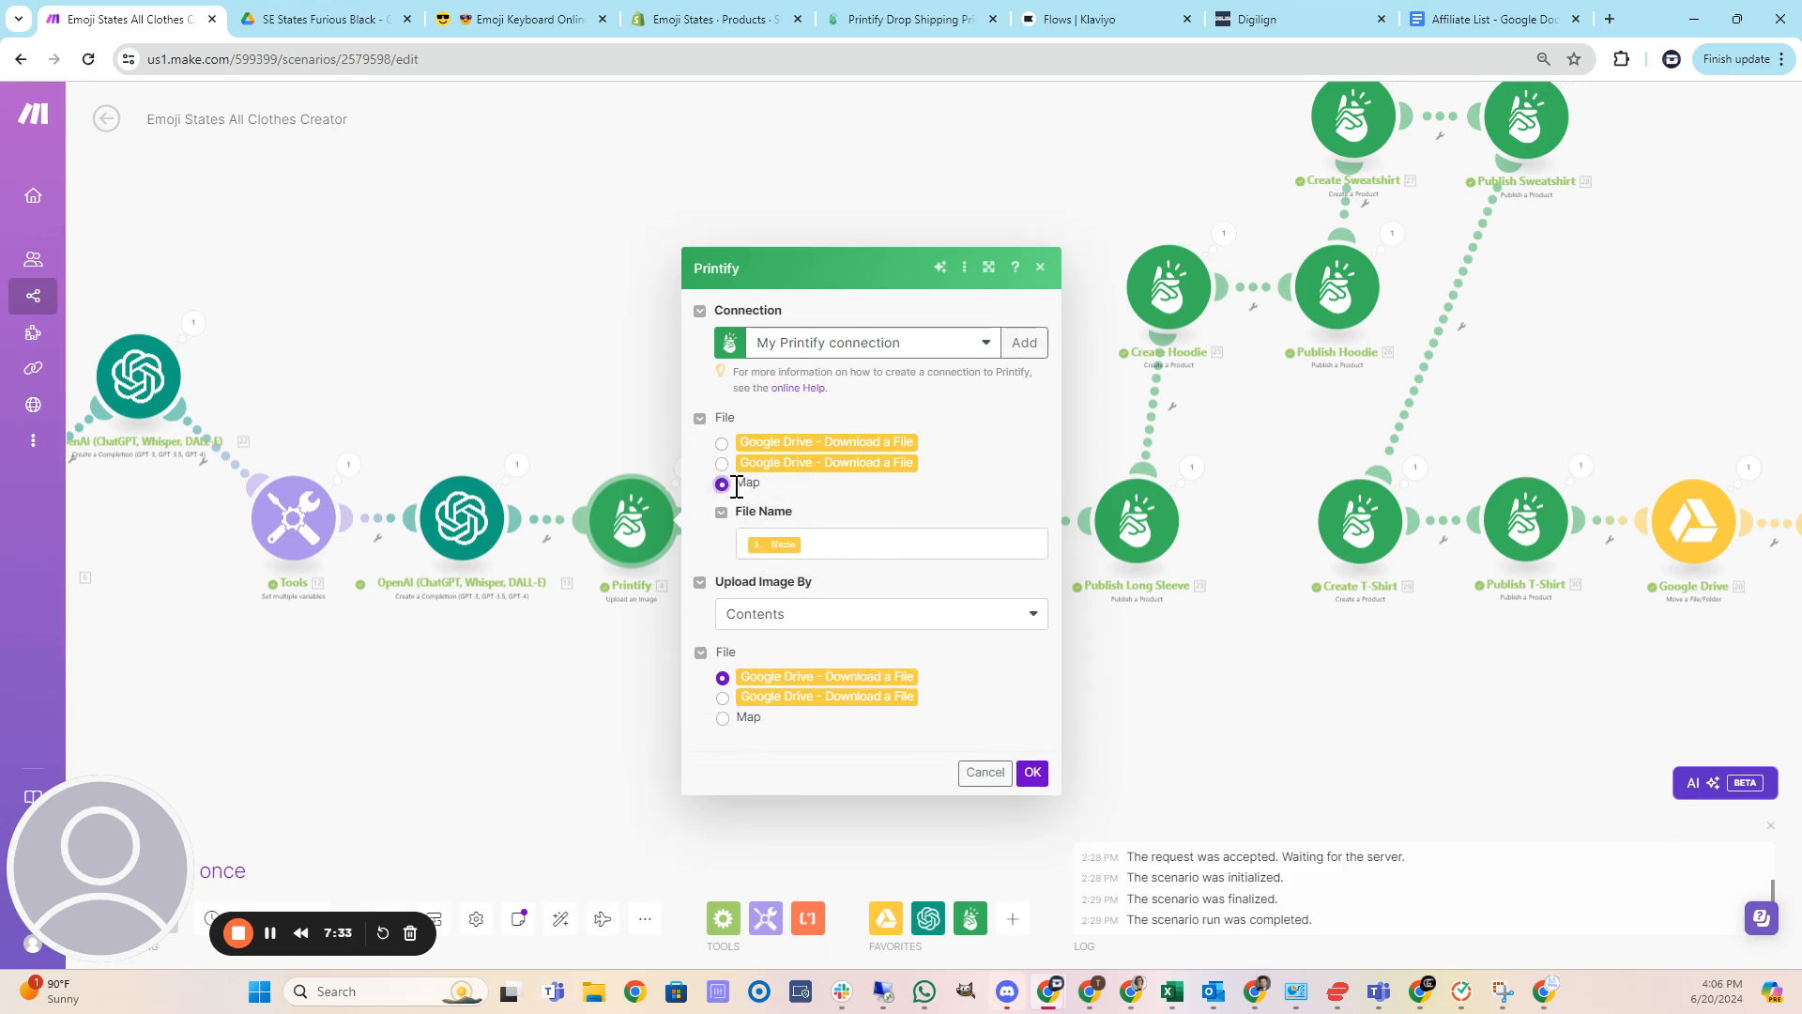
left_click(722, 443)
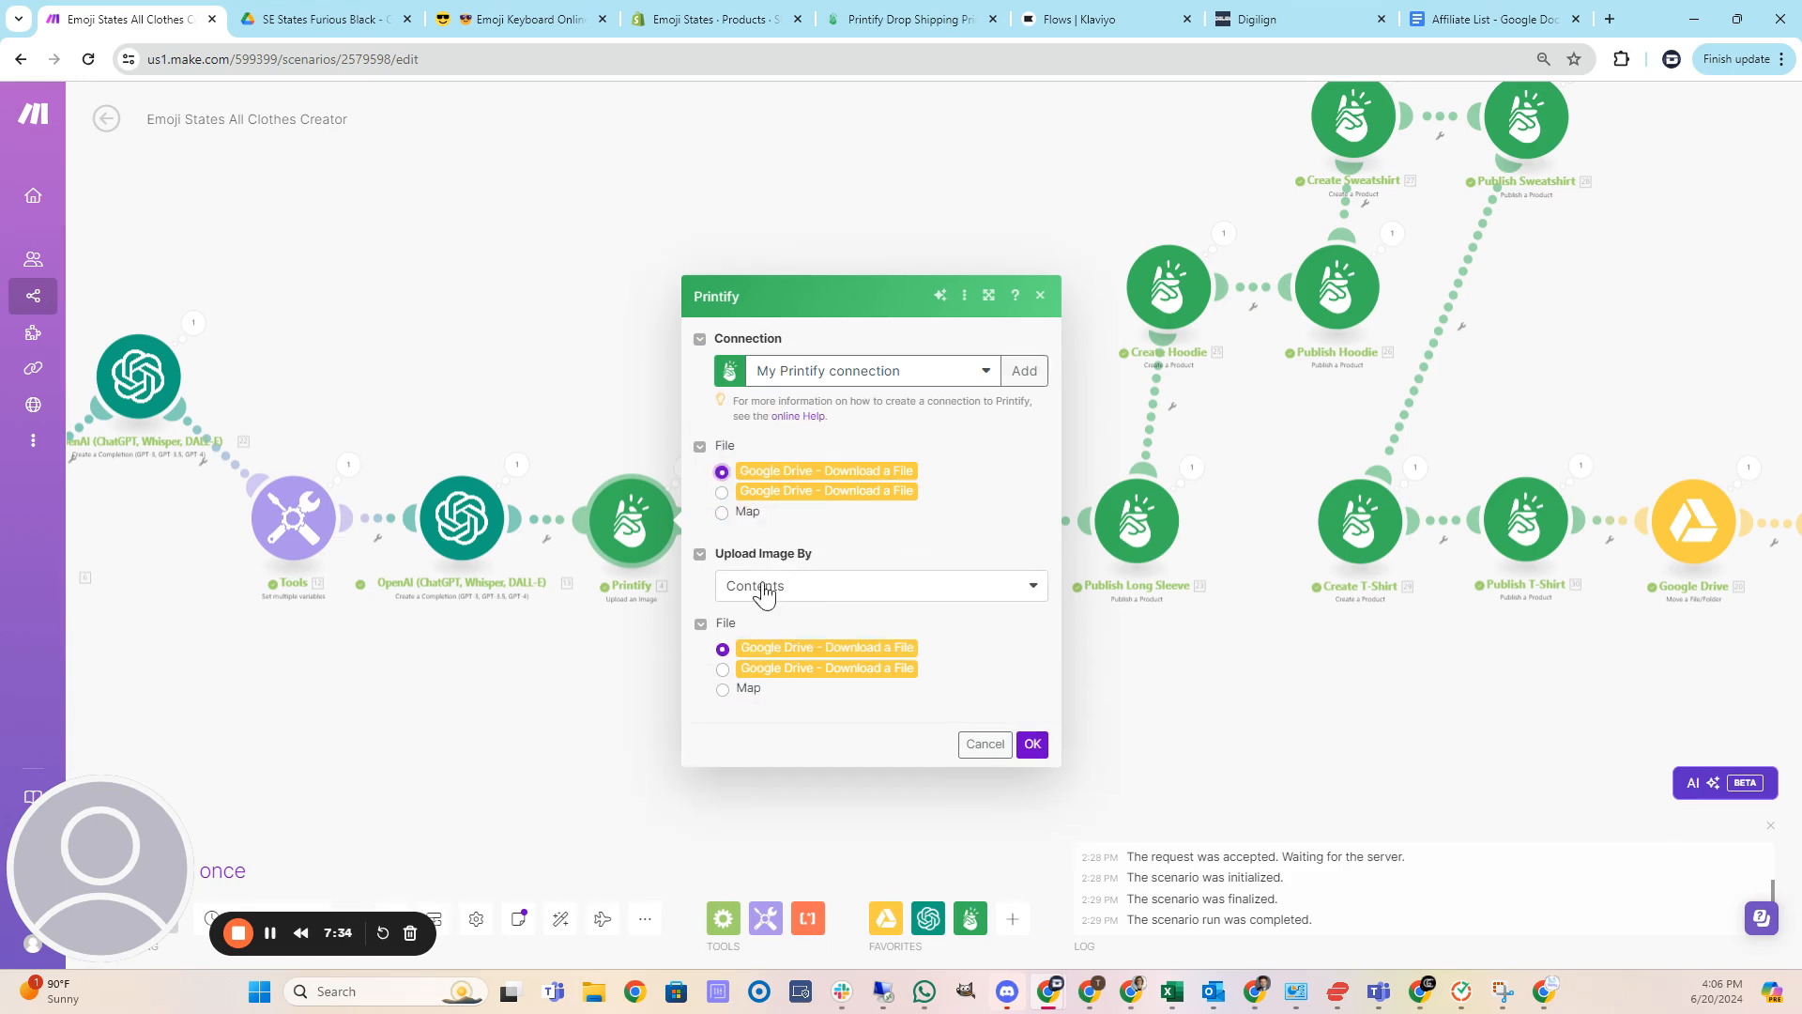
left_click(721, 691)
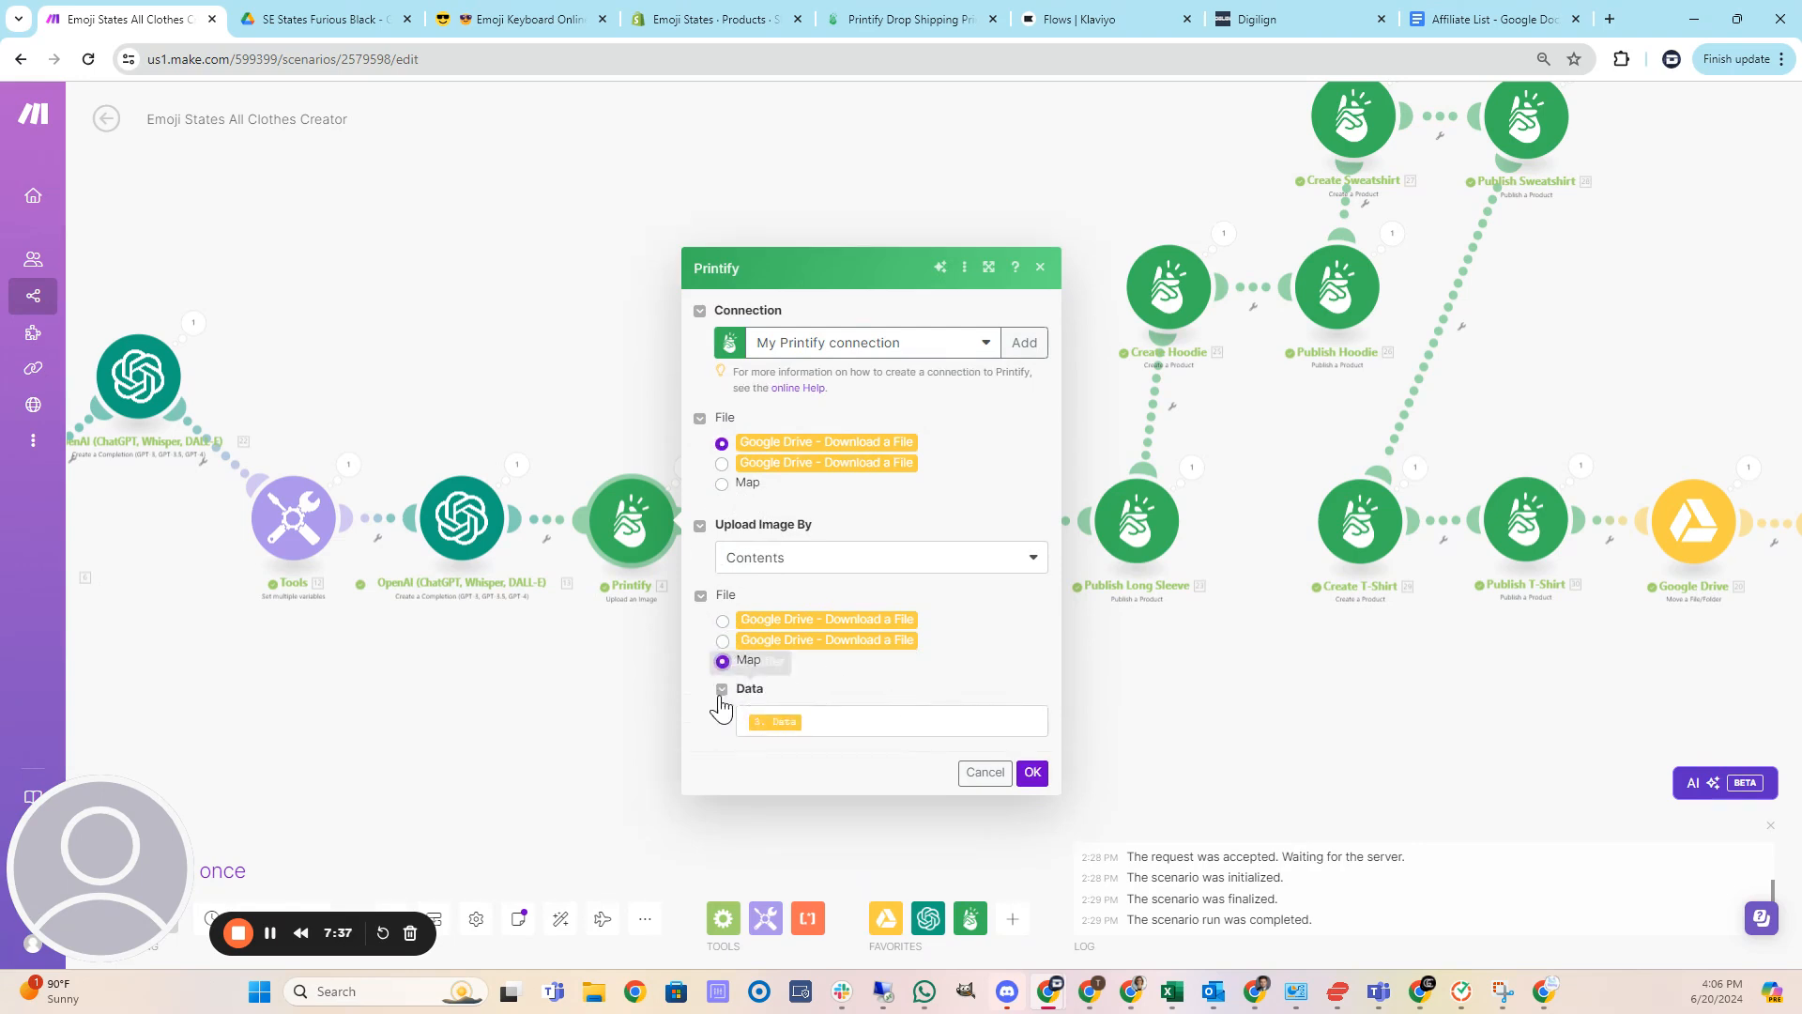
left_click(723, 621)
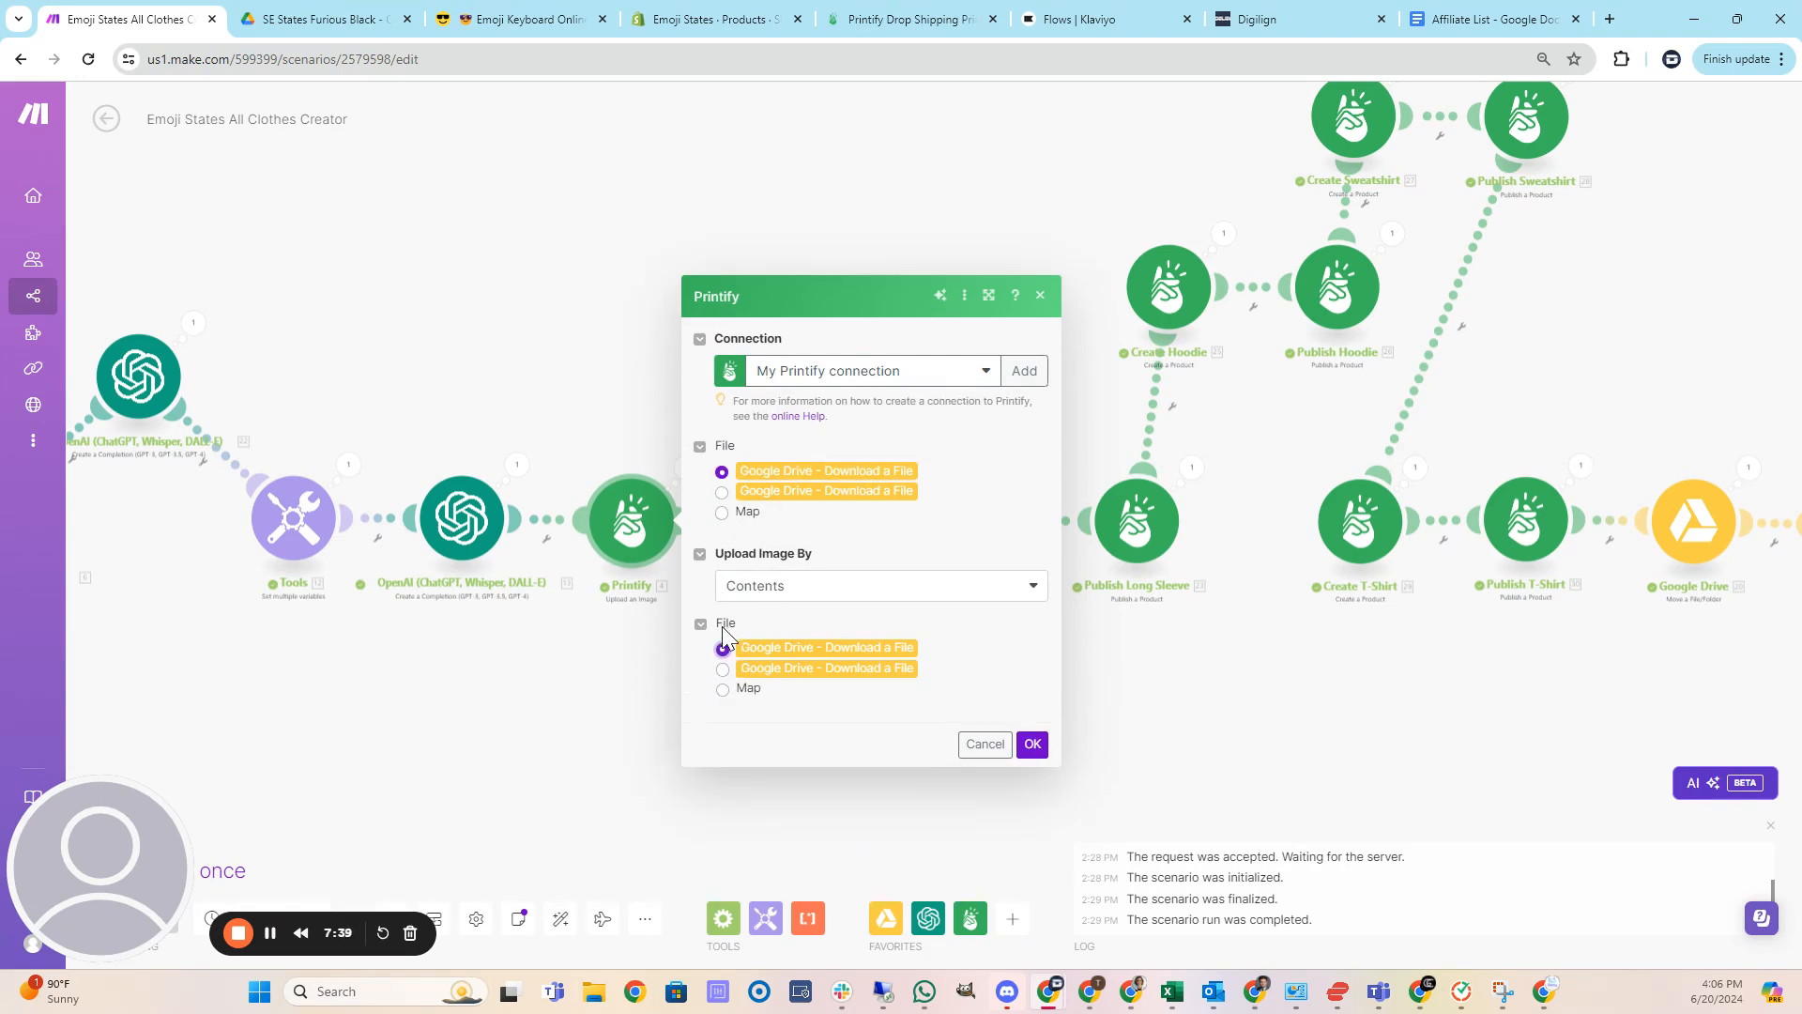
left_click(1033, 744)
Inspect the file source options of the second Printify Upload an Image module and close it.
left_click_drag(993, 739, 662, 751)
left_click(459, 538)
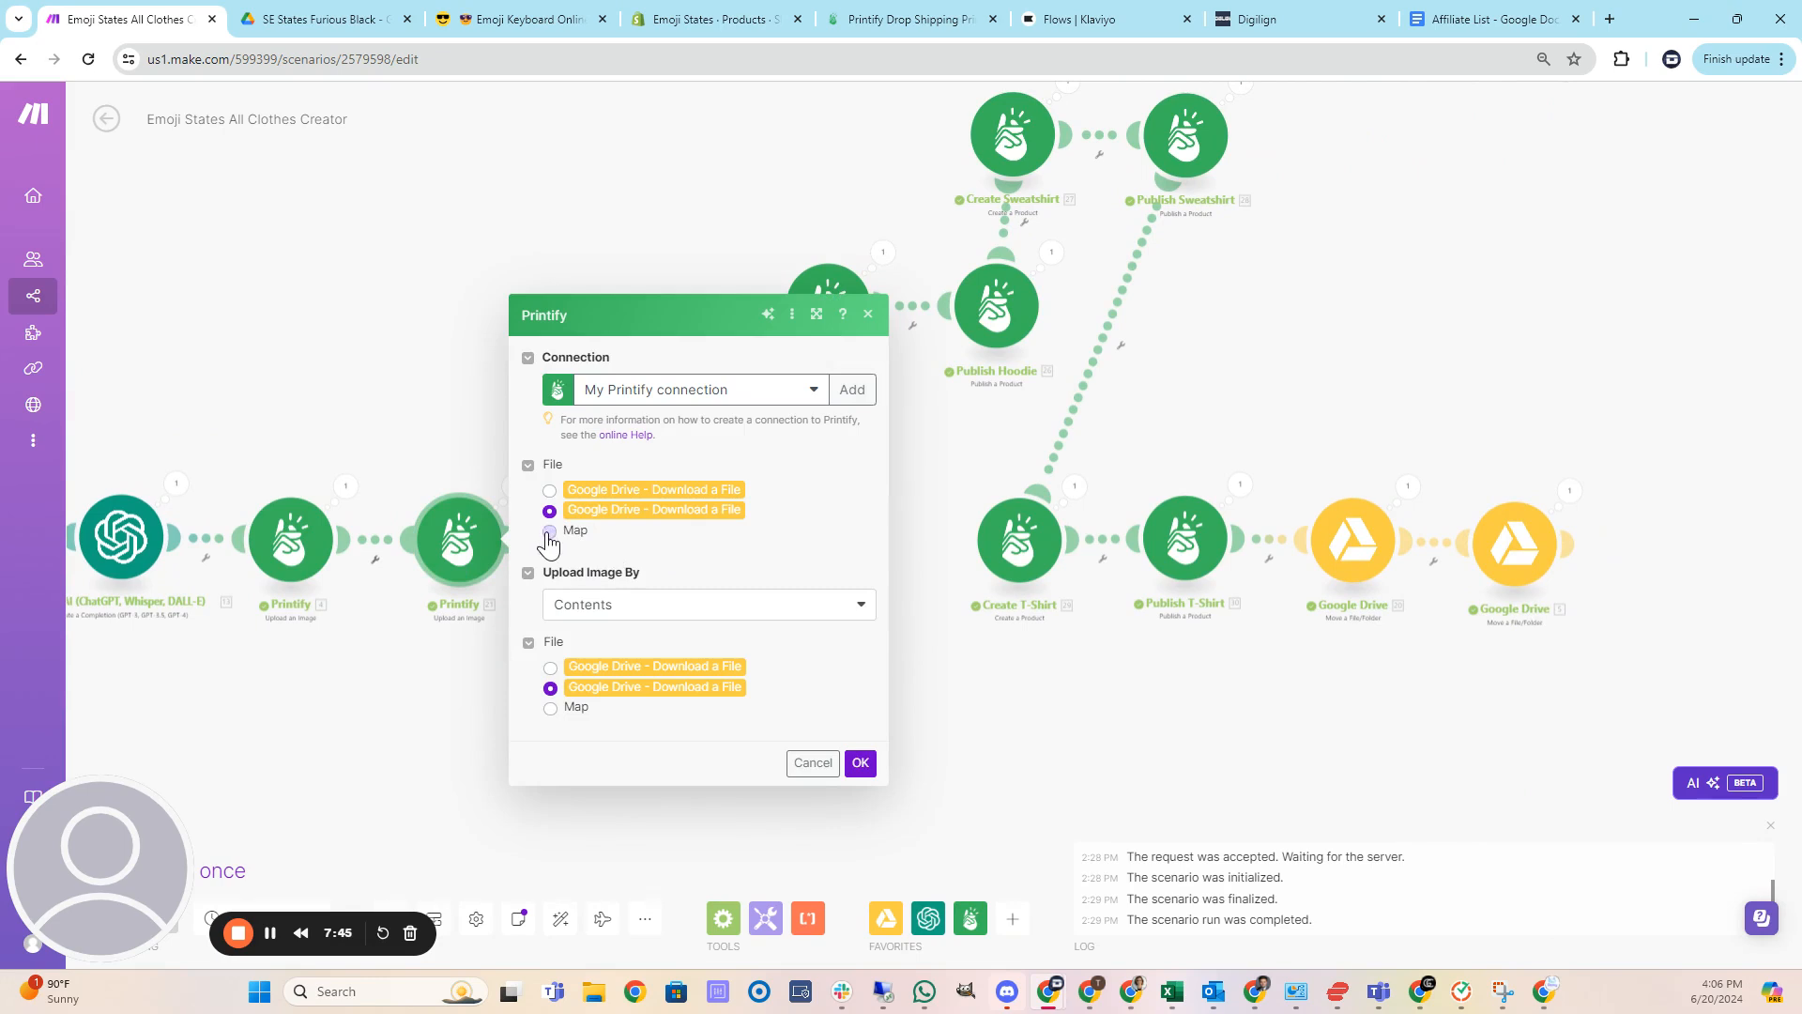
left_click(549, 531)
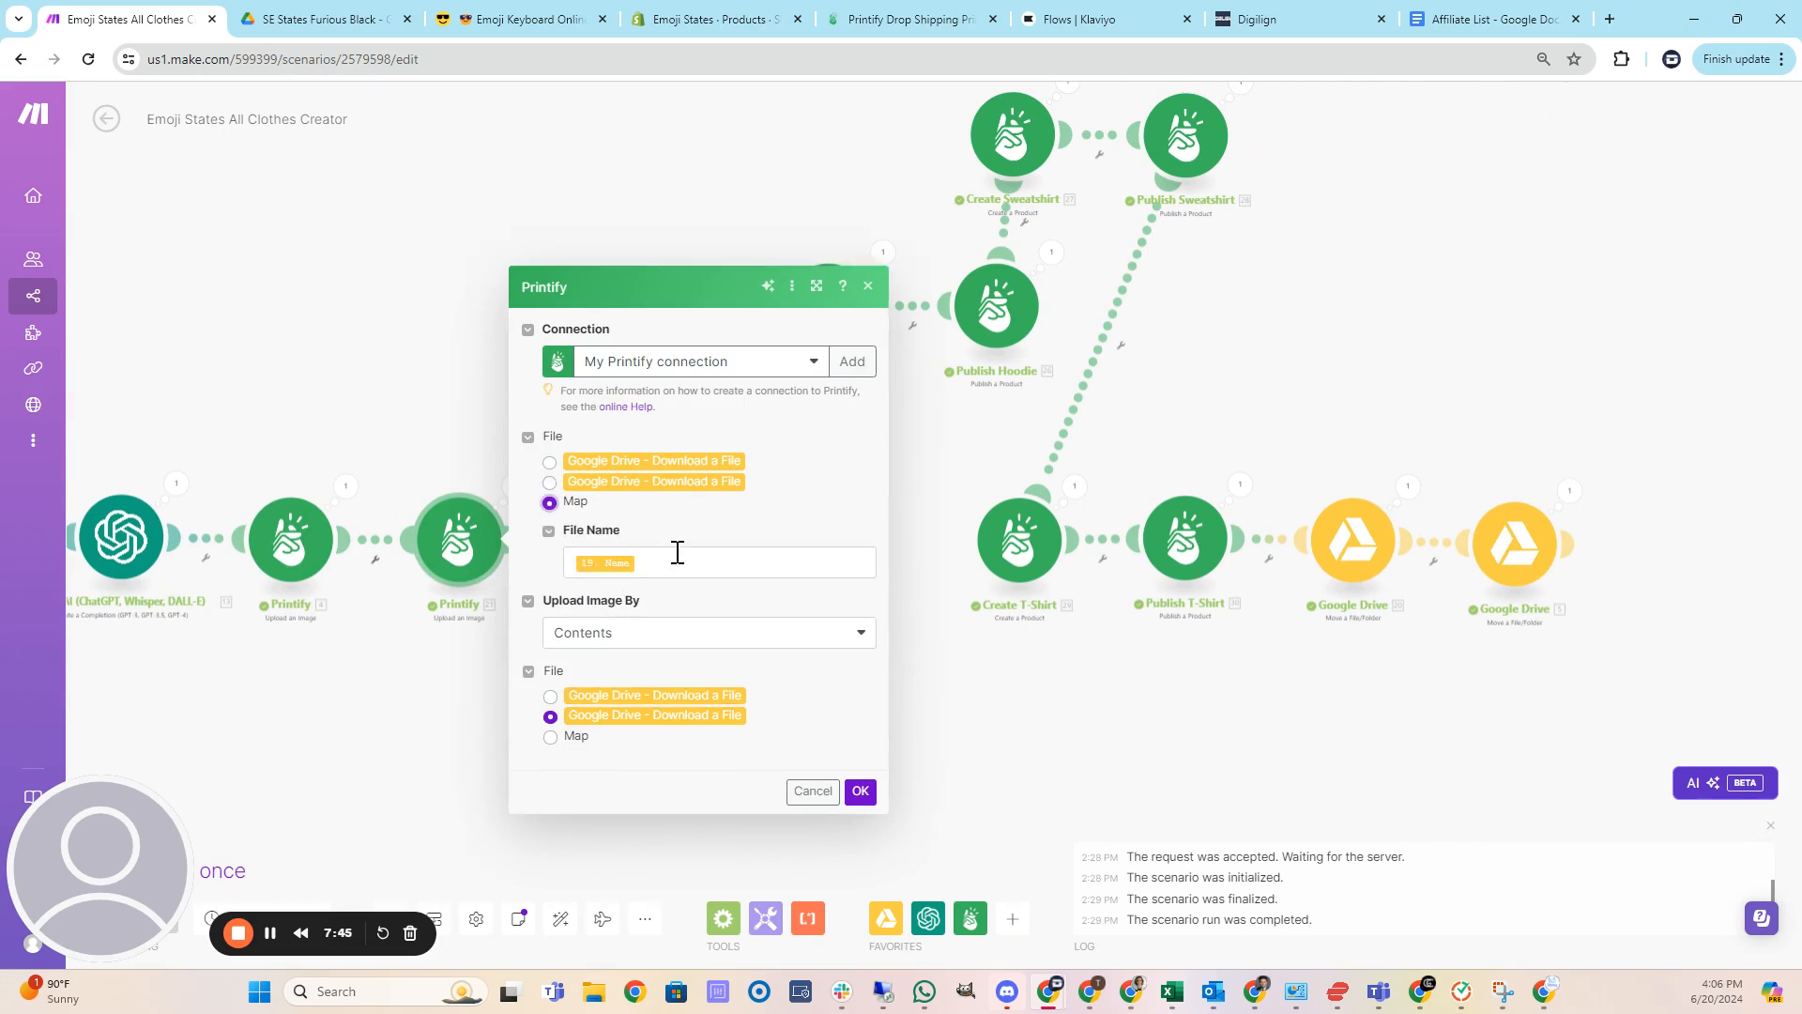
left_click(549, 482)
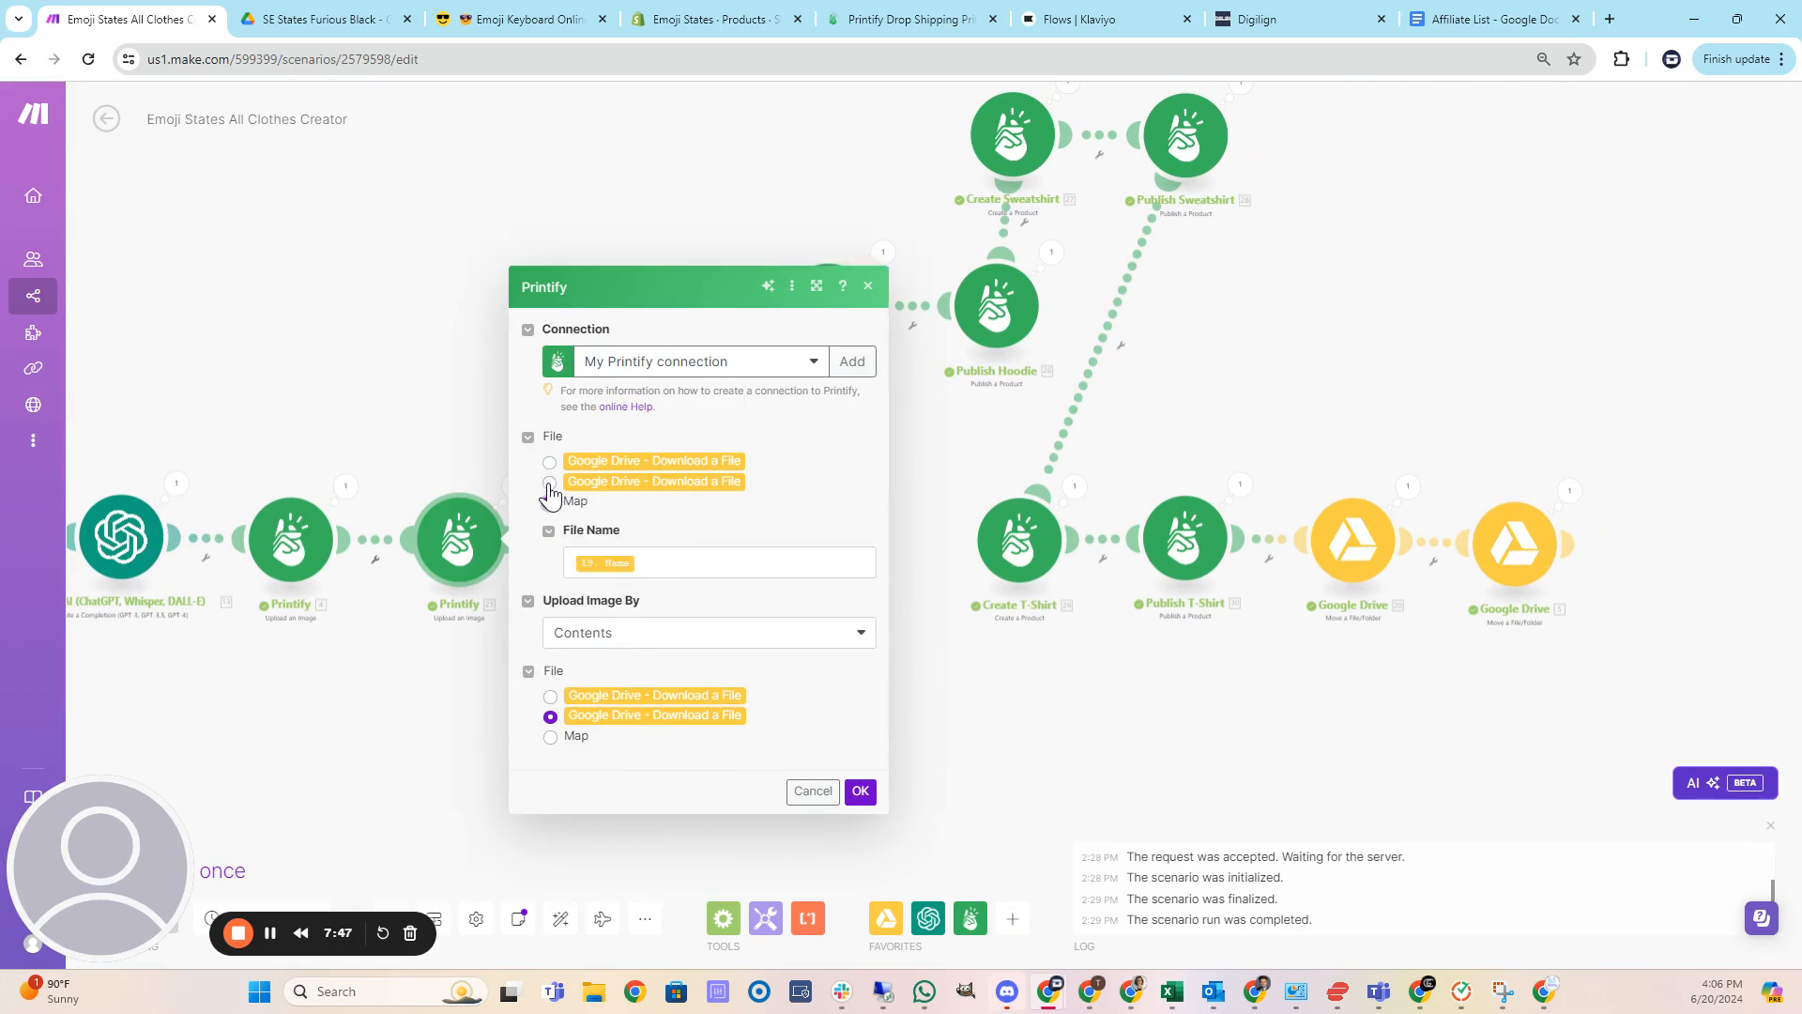
left_click(862, 776)
Open the Create Long Sleeve module and review its title, description, variants and prices.
left_click_drag(904, 773, 663, 764)
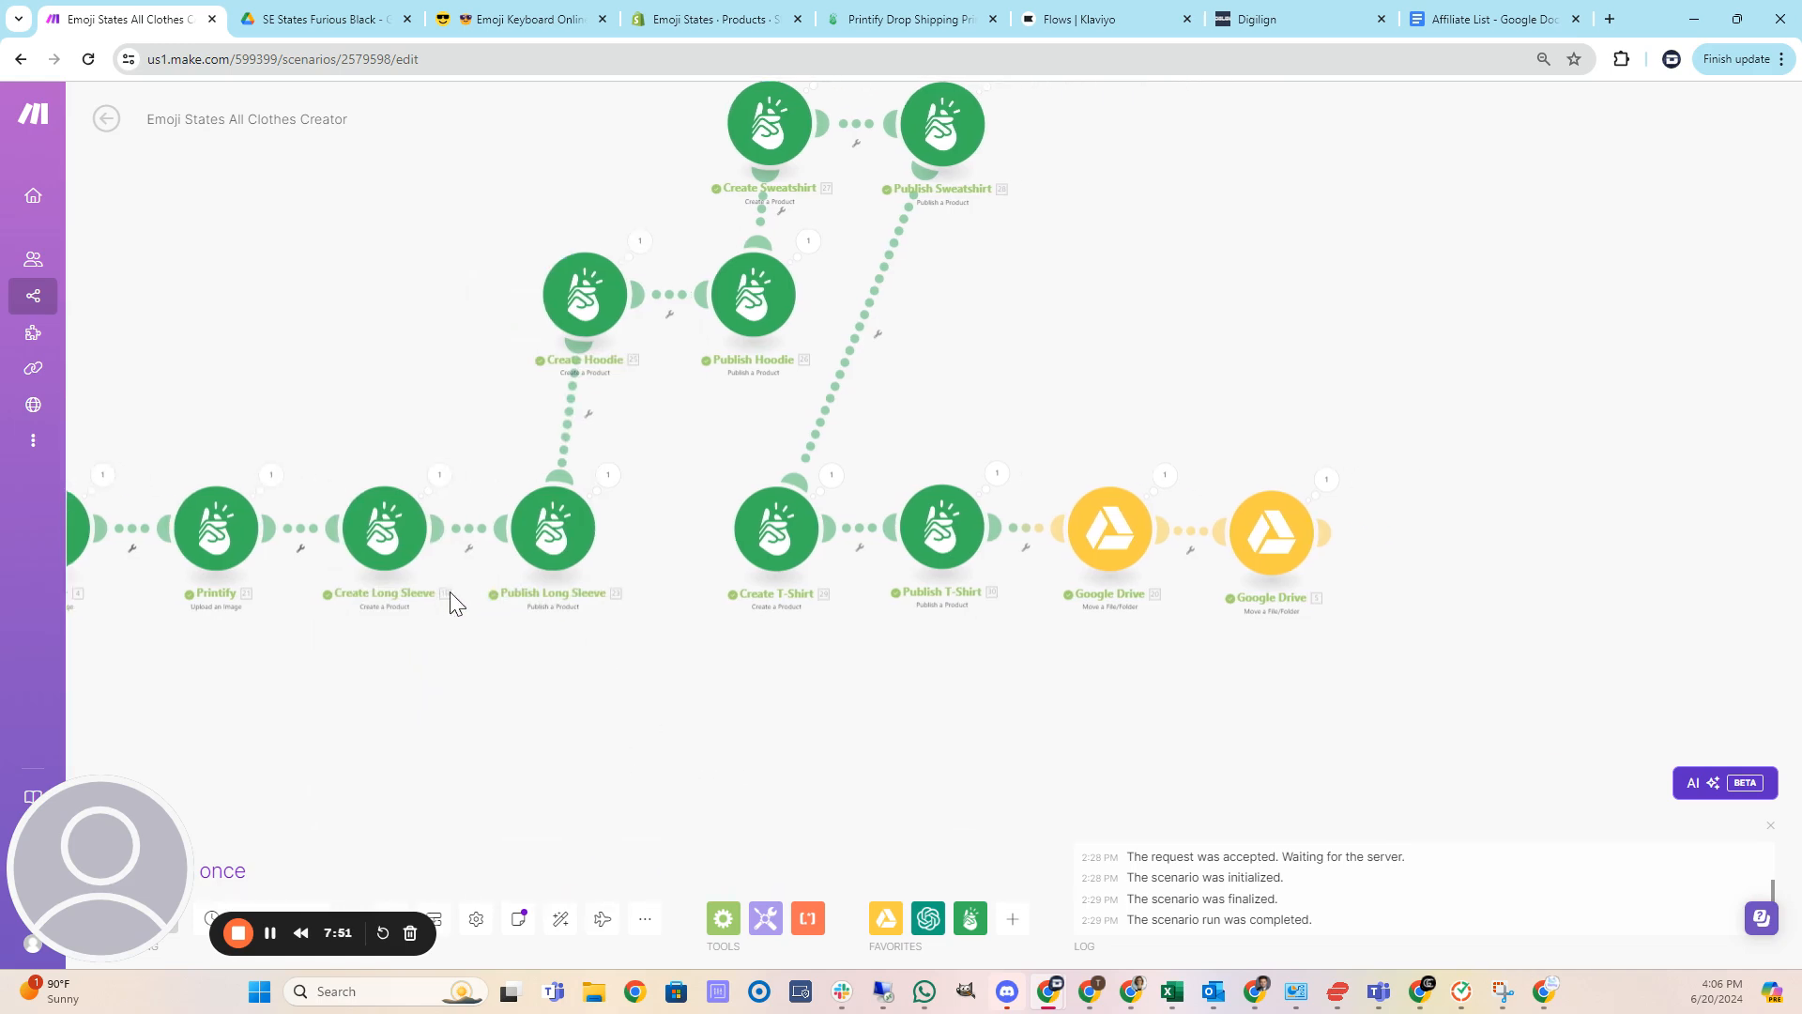
left_click(387, 536)
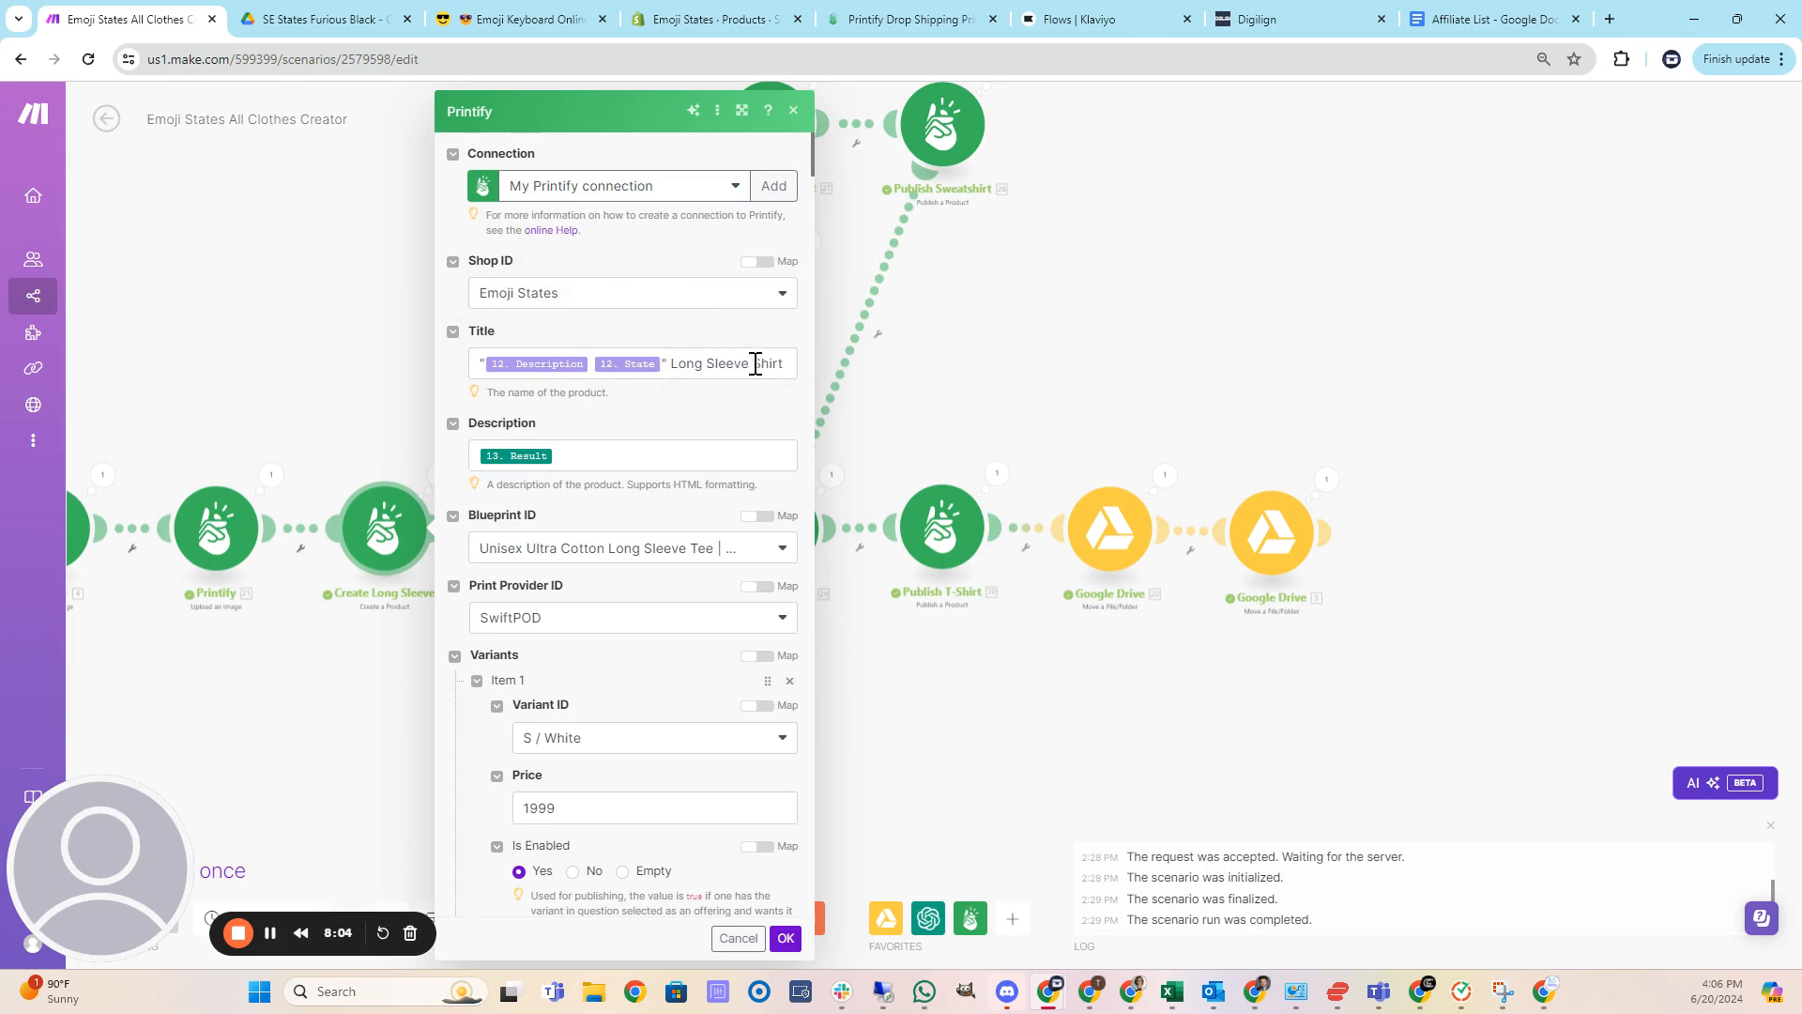
scroll(682, 432, "down", 1)
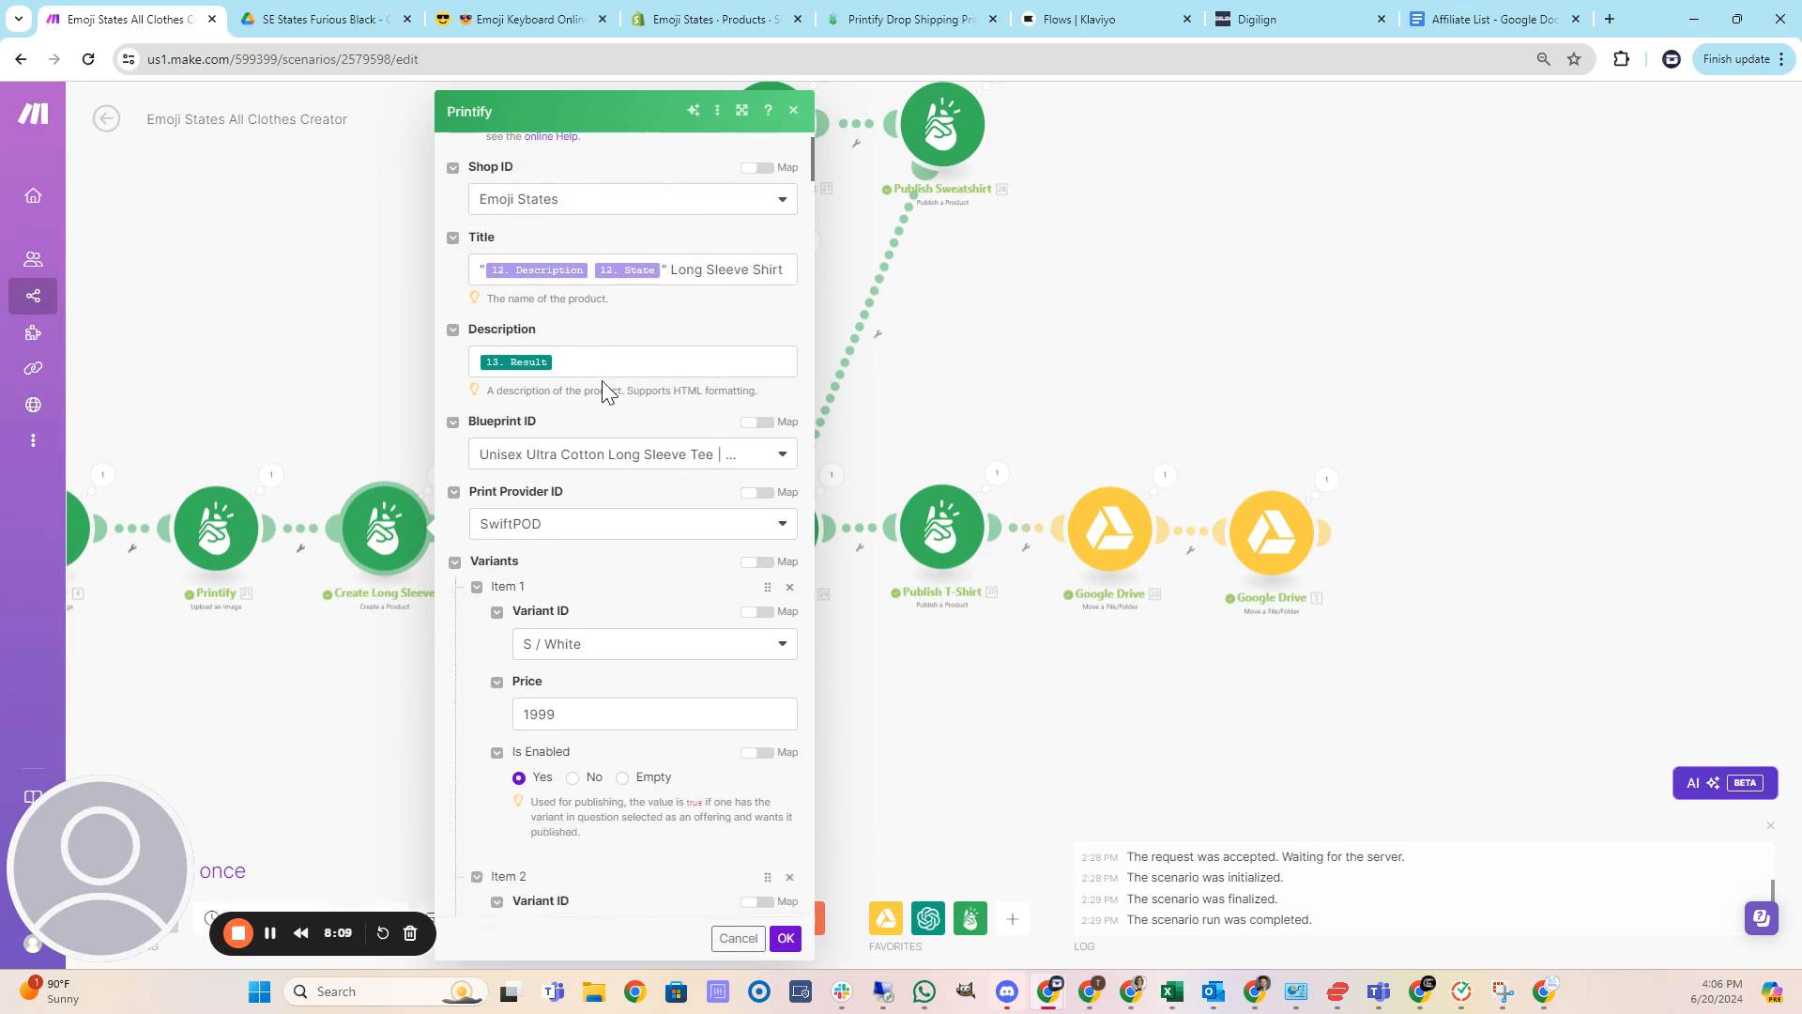
scroll(616, 404, "down", 1)
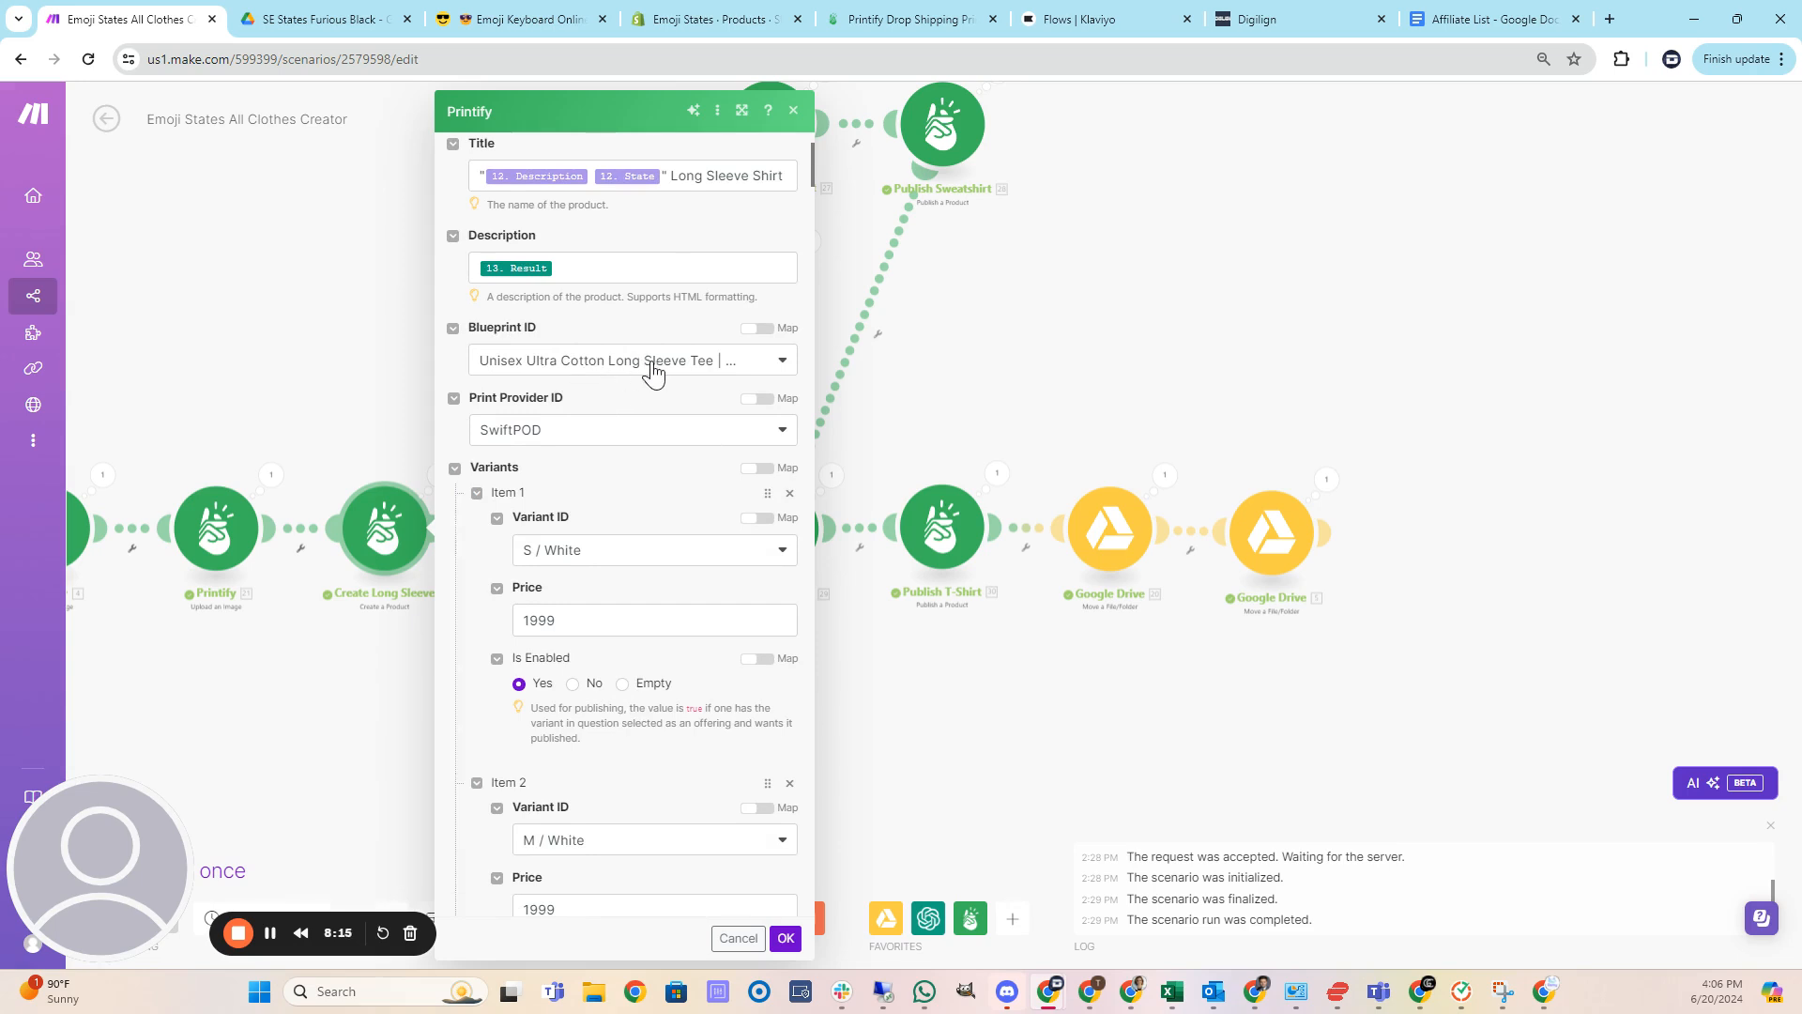
scroll(643, 324, "up", 1)
scroll(646, 334, "up", 2)
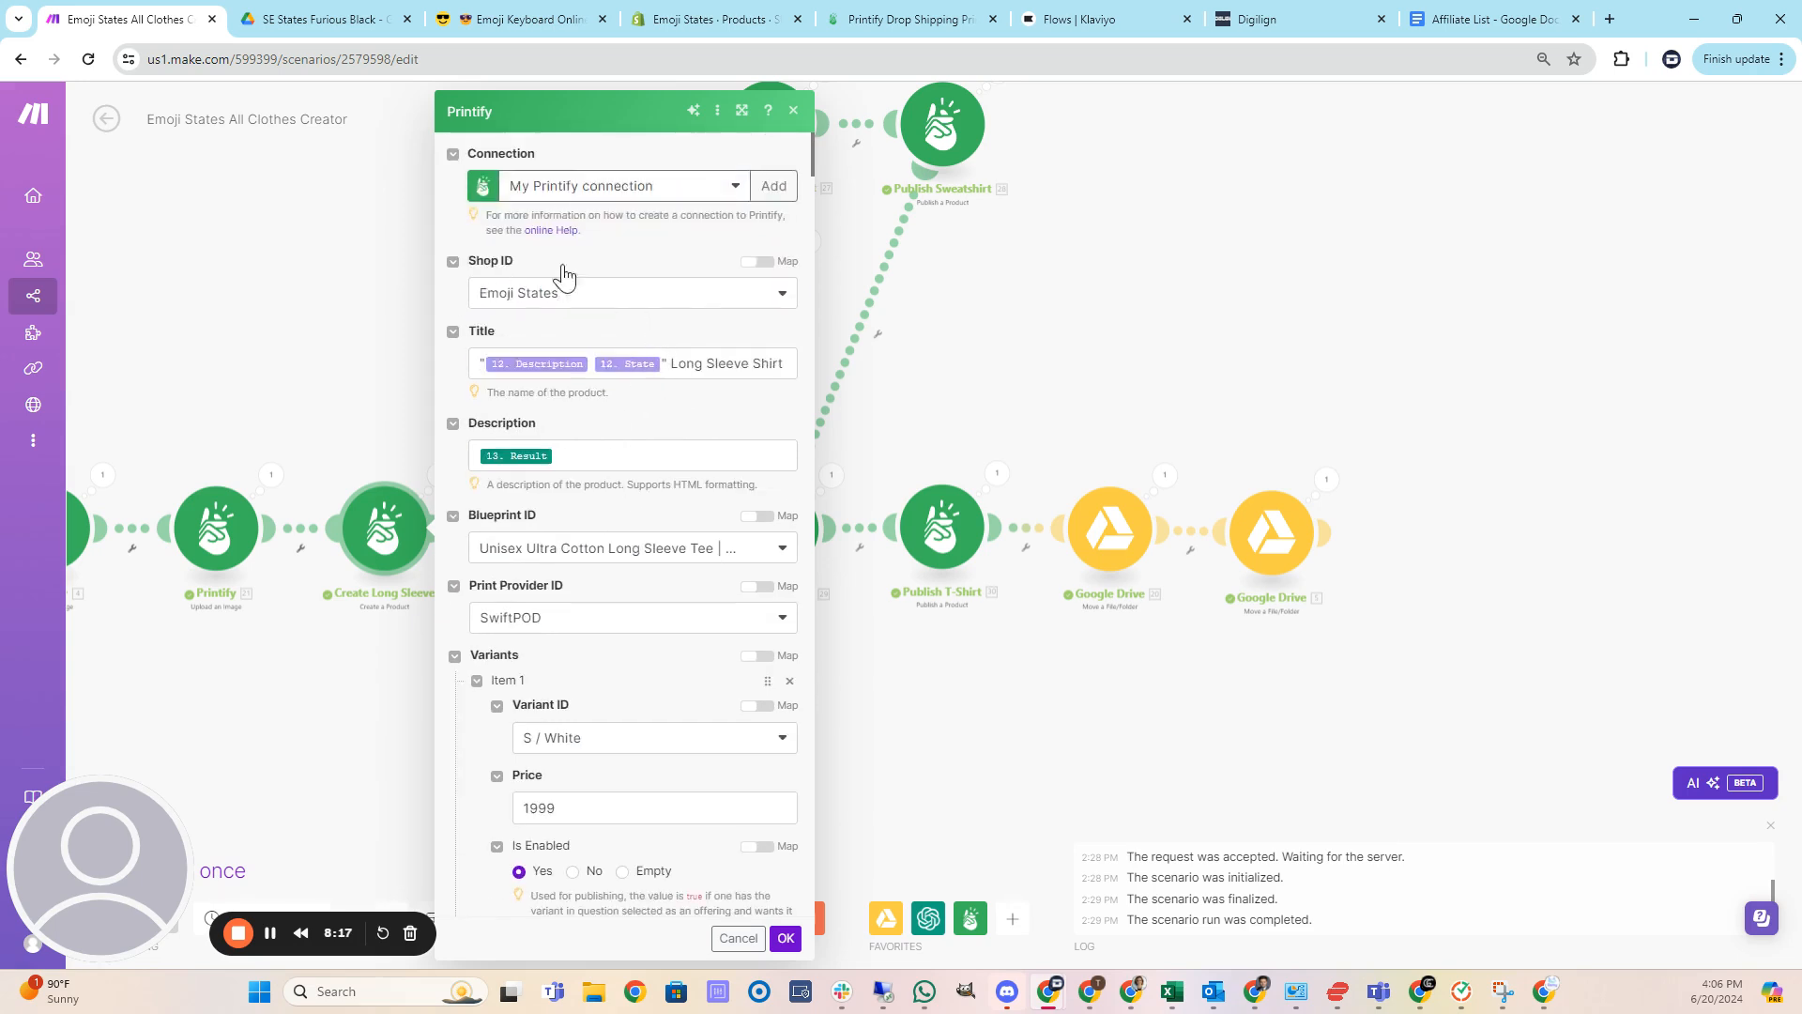
scroll(657, 418, "down", 3)
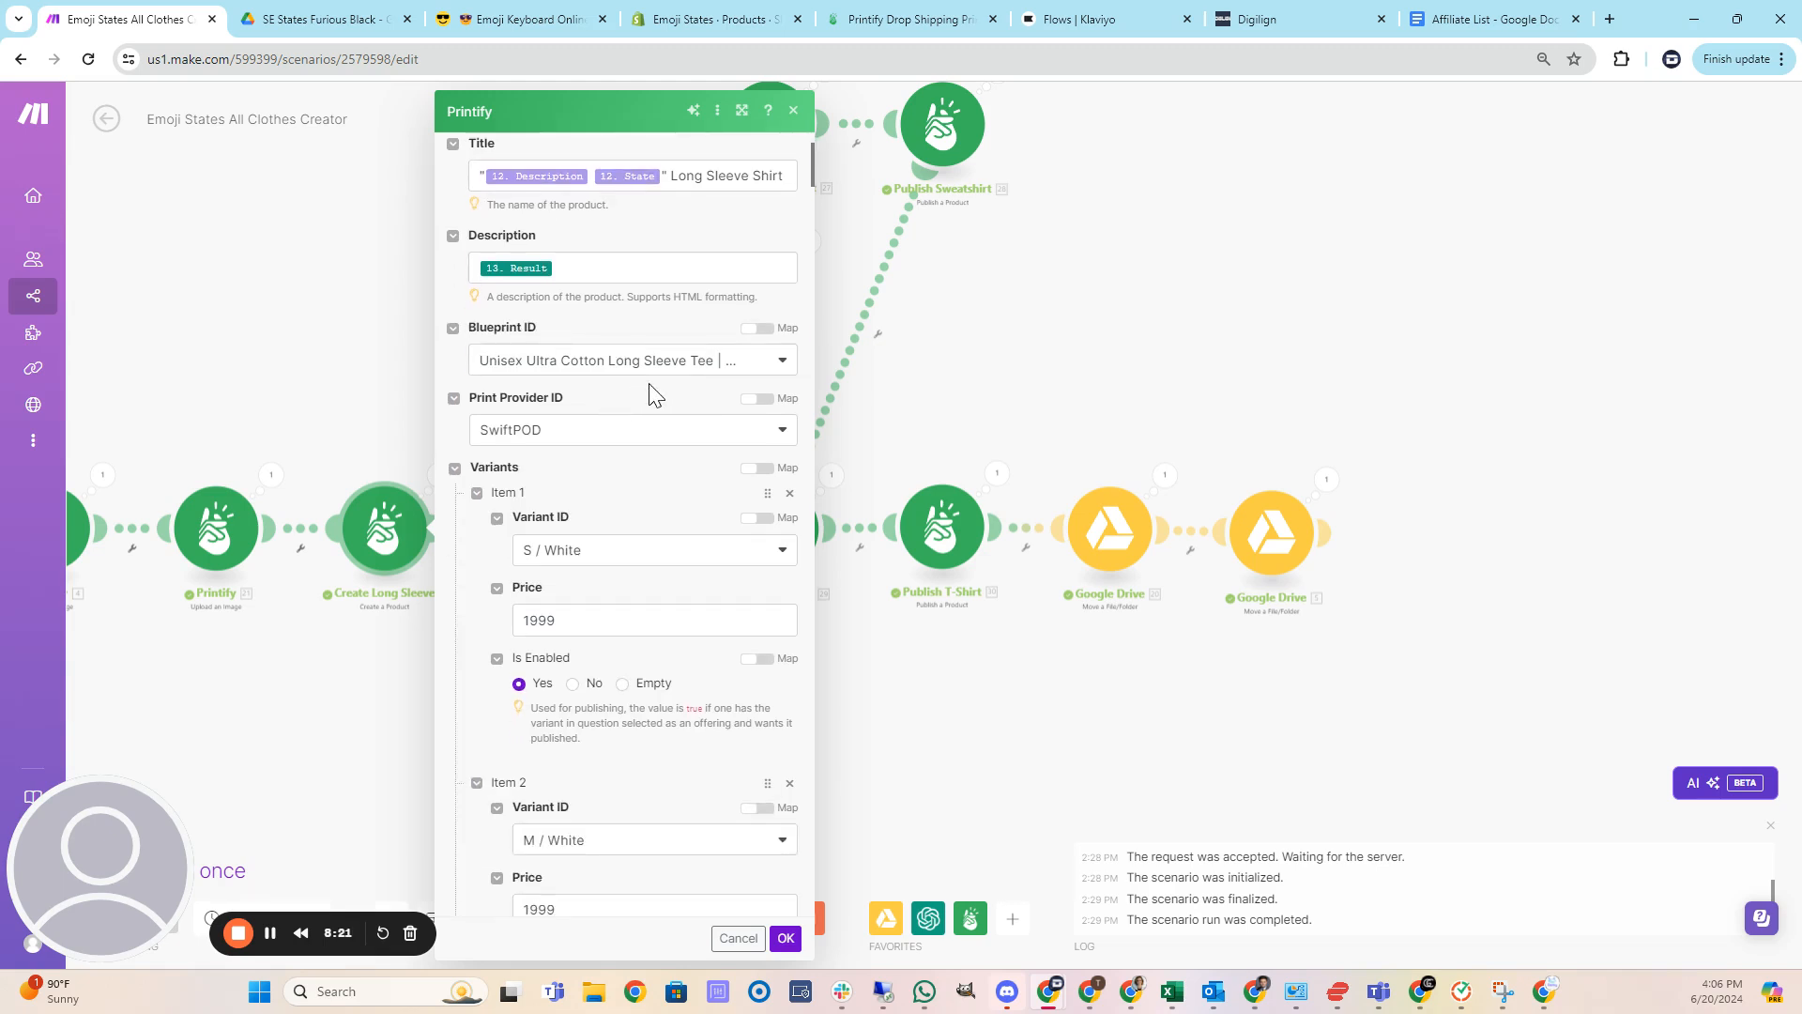
scroll(655, 394, "down", 1)
scroll(577, 361, "down", 1)
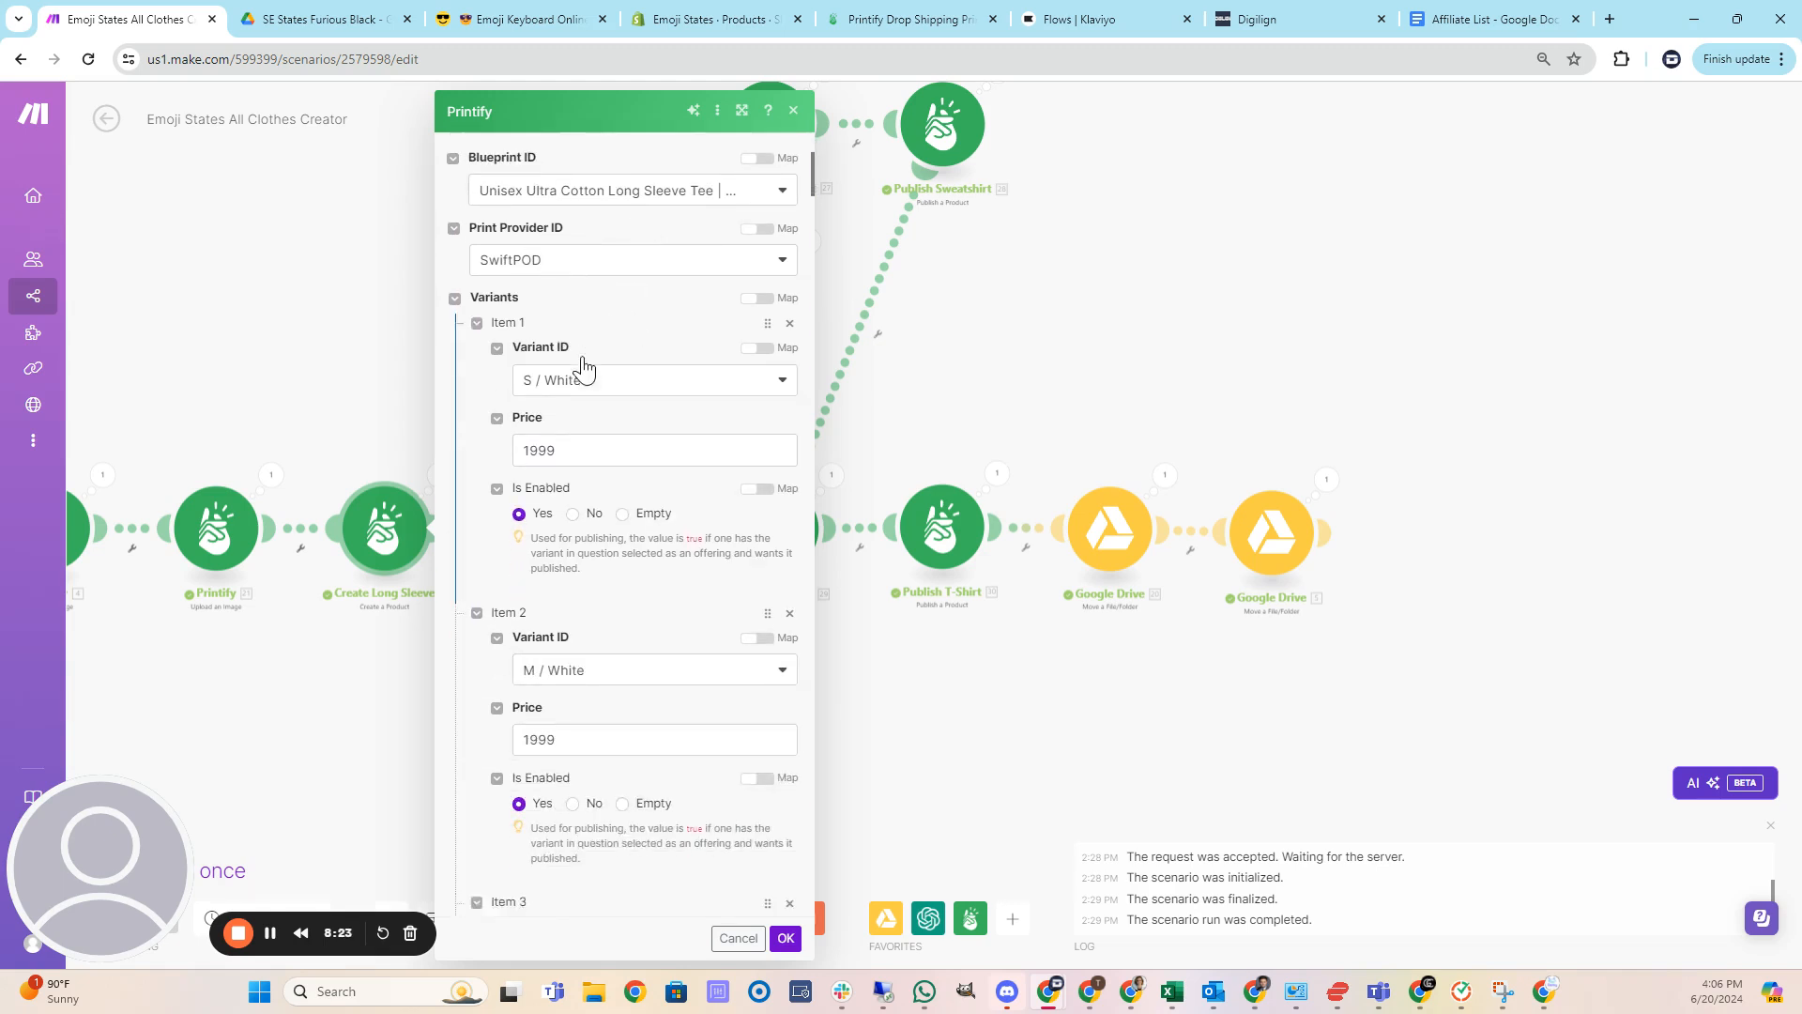
scroll(582, 366, "down", 1)
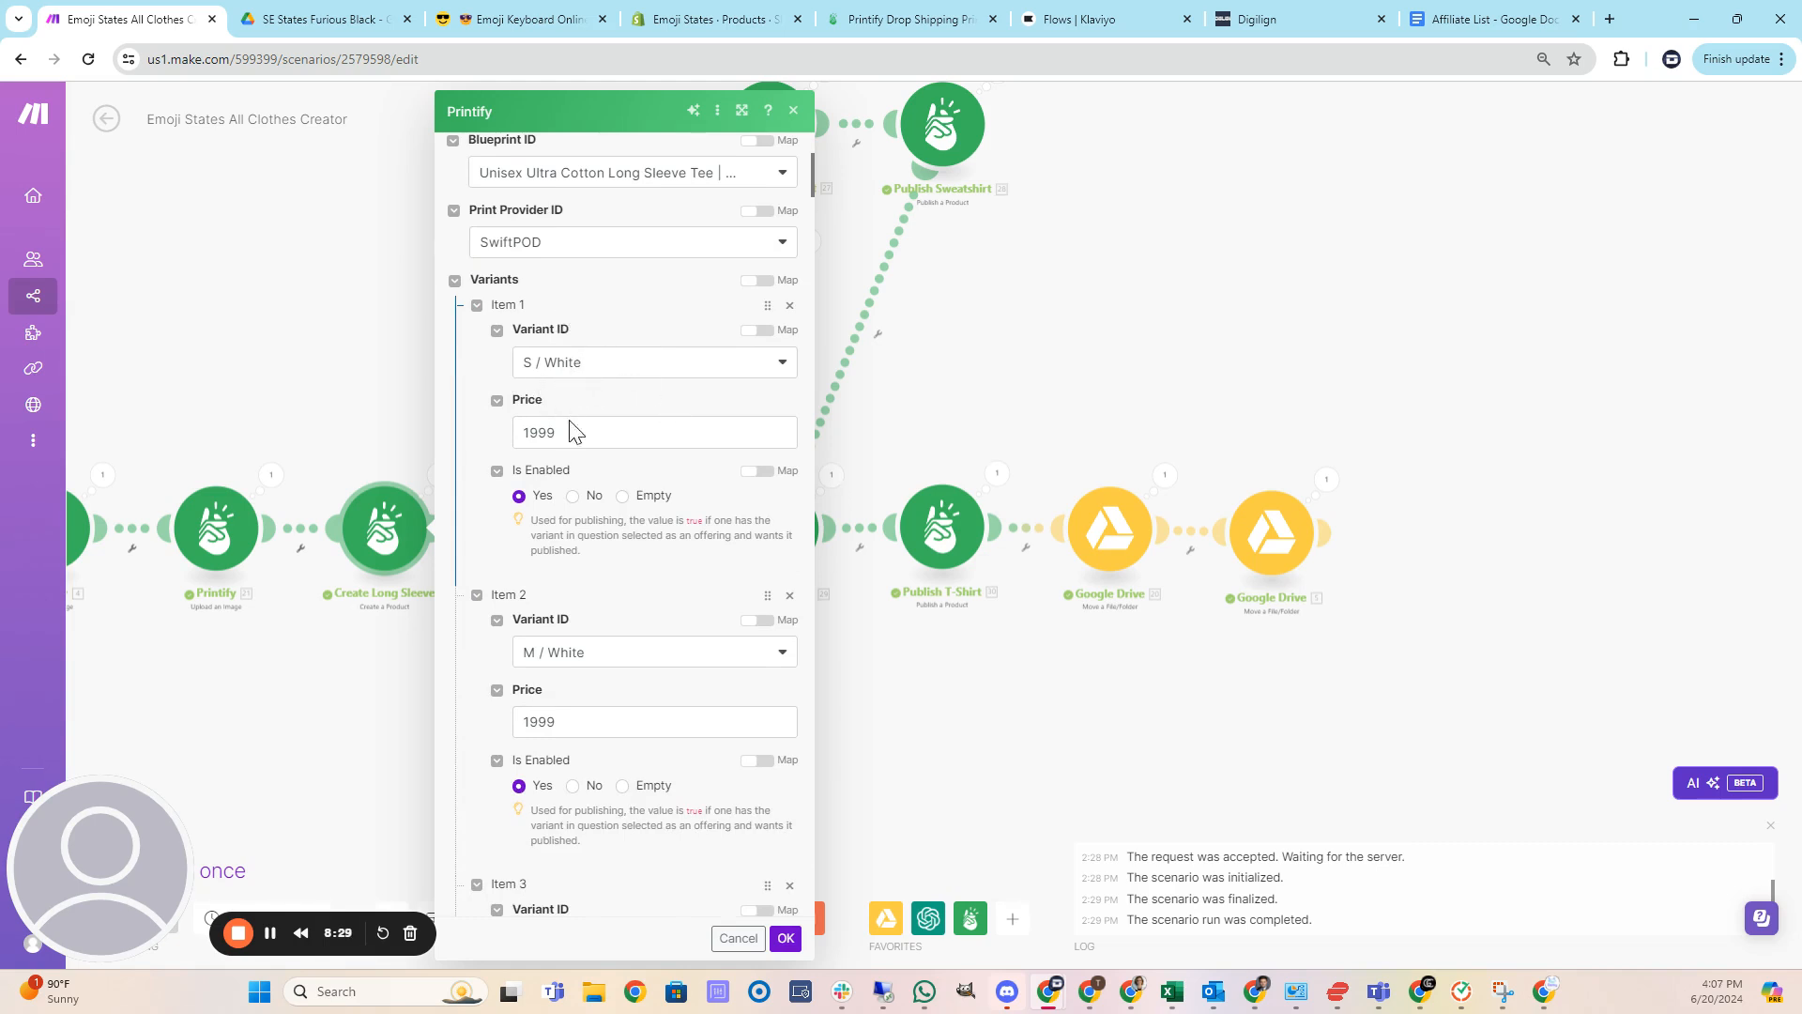
scroll(582, 418, "down", 1)
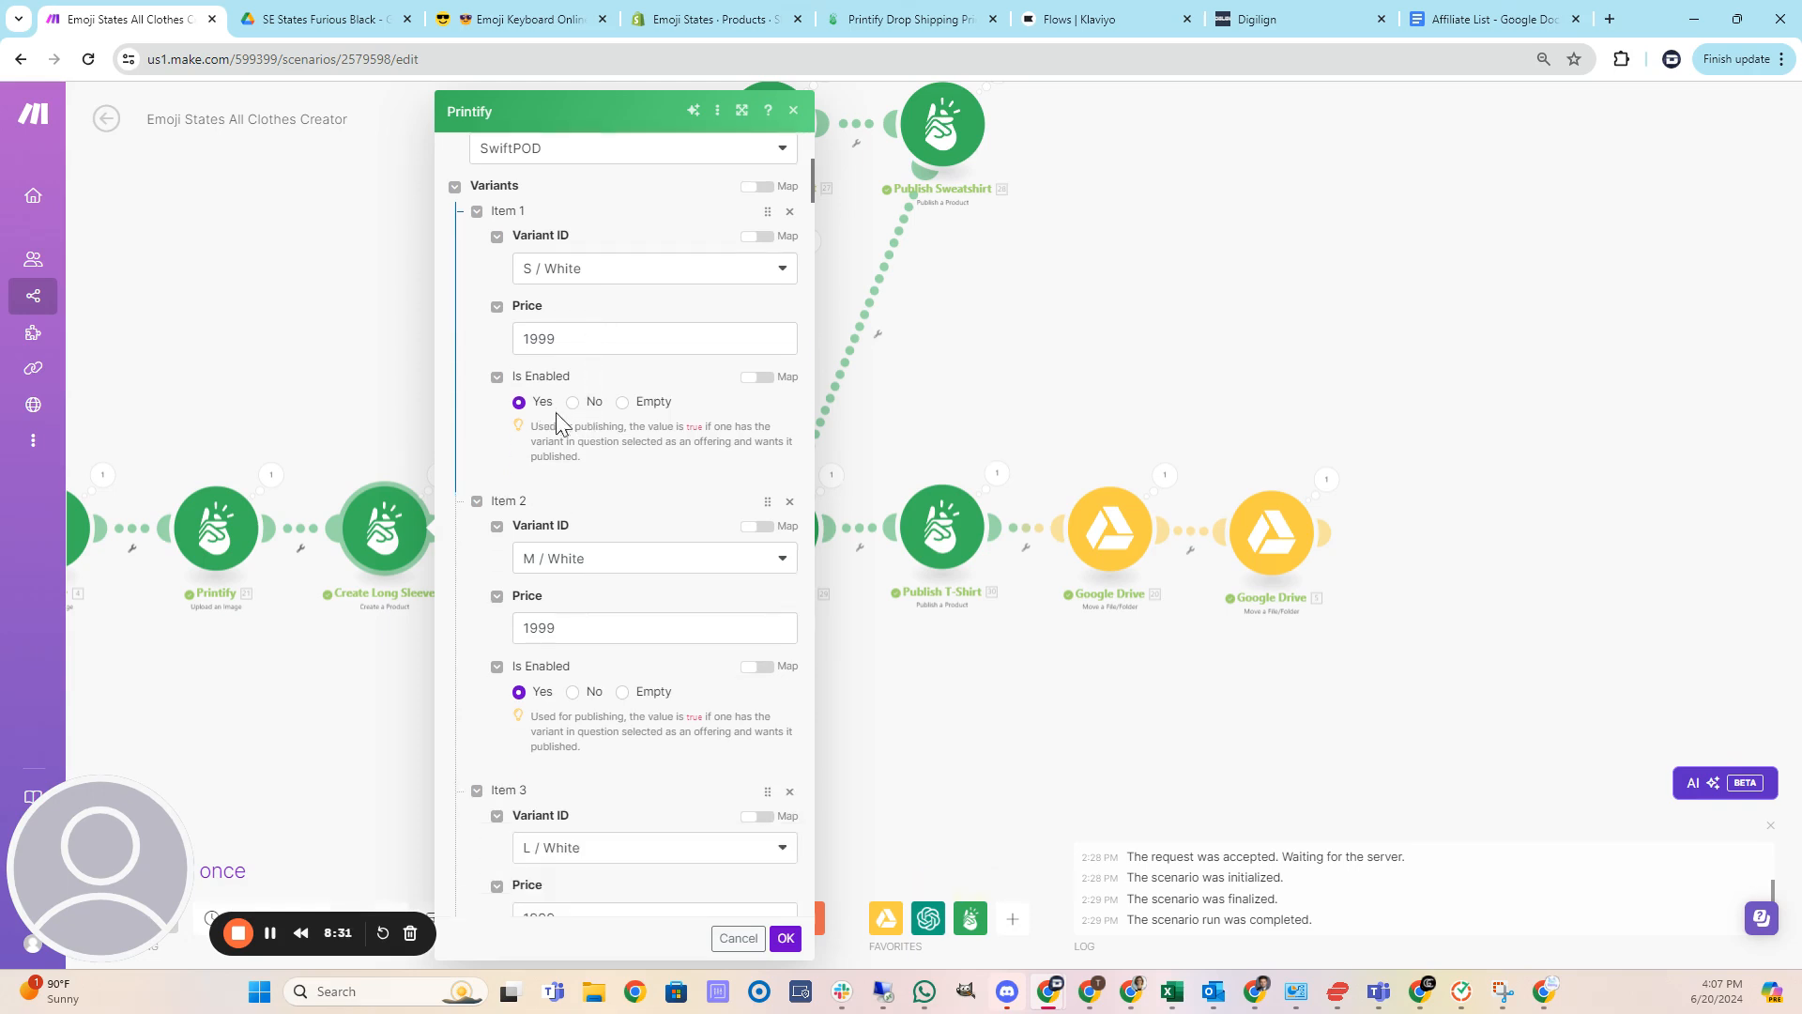
scroll(563, 395, "down", 3)
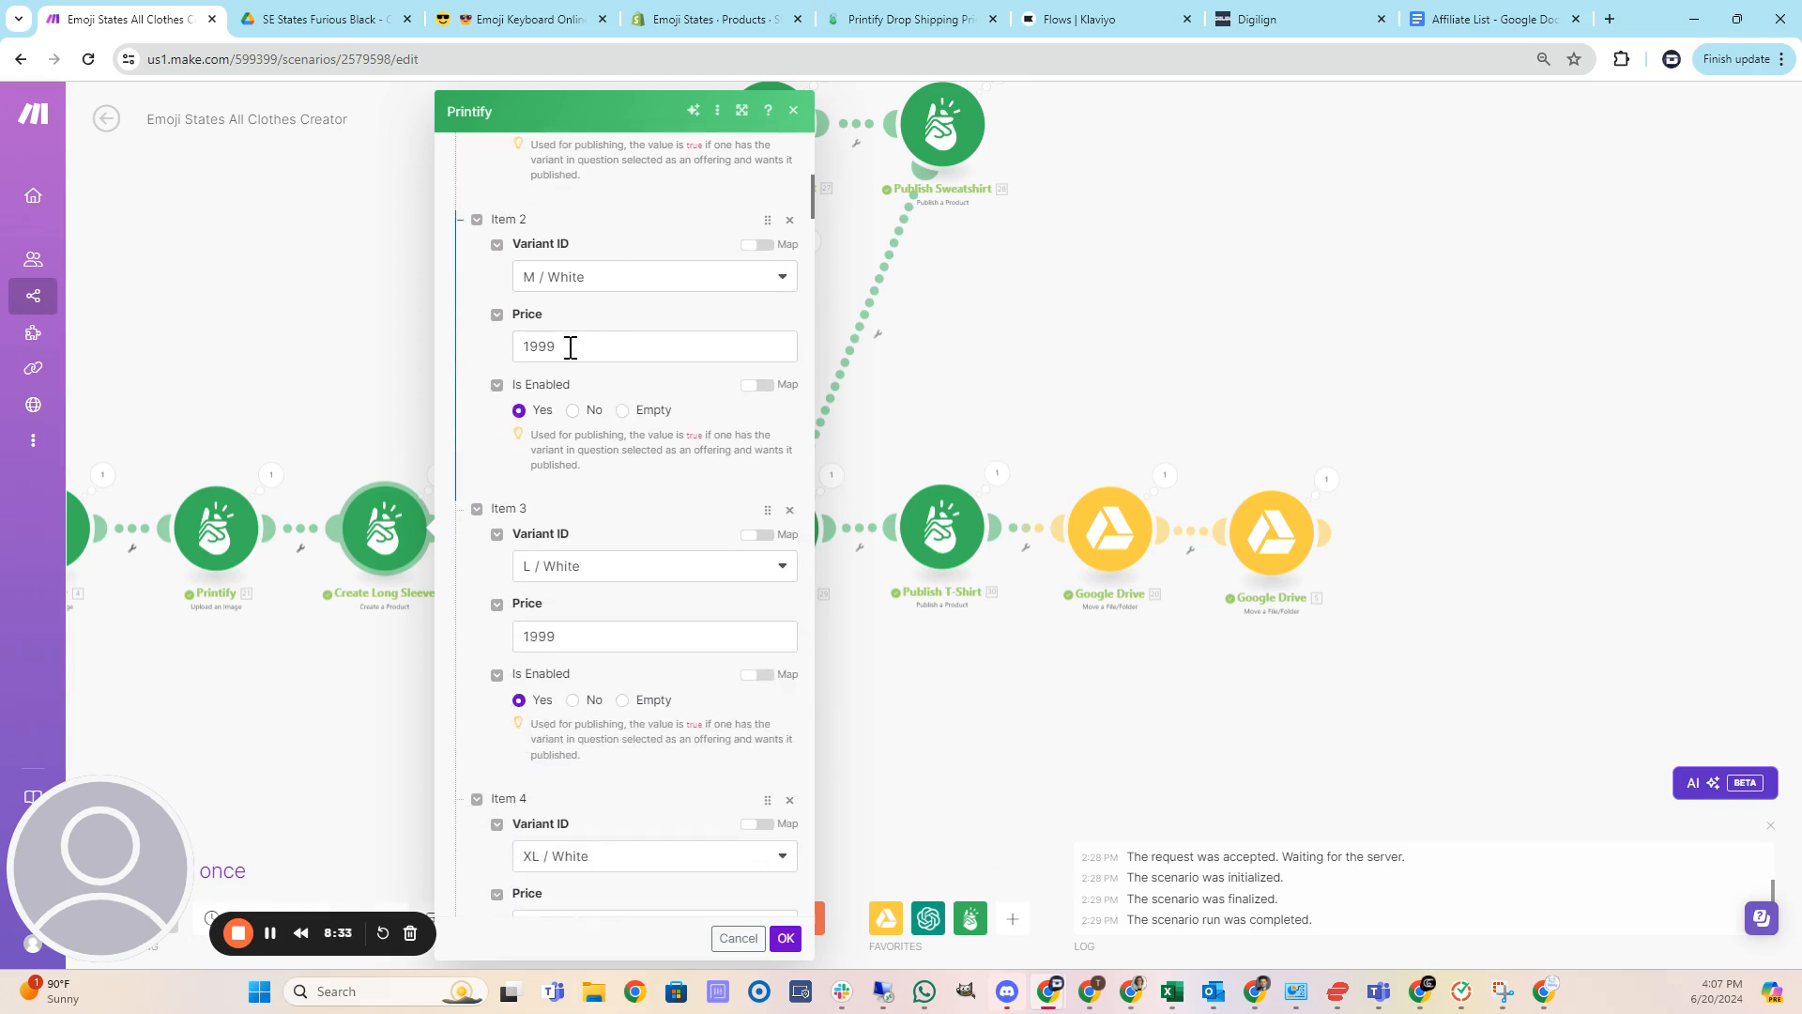
scroll(590, 341, "down", 1)
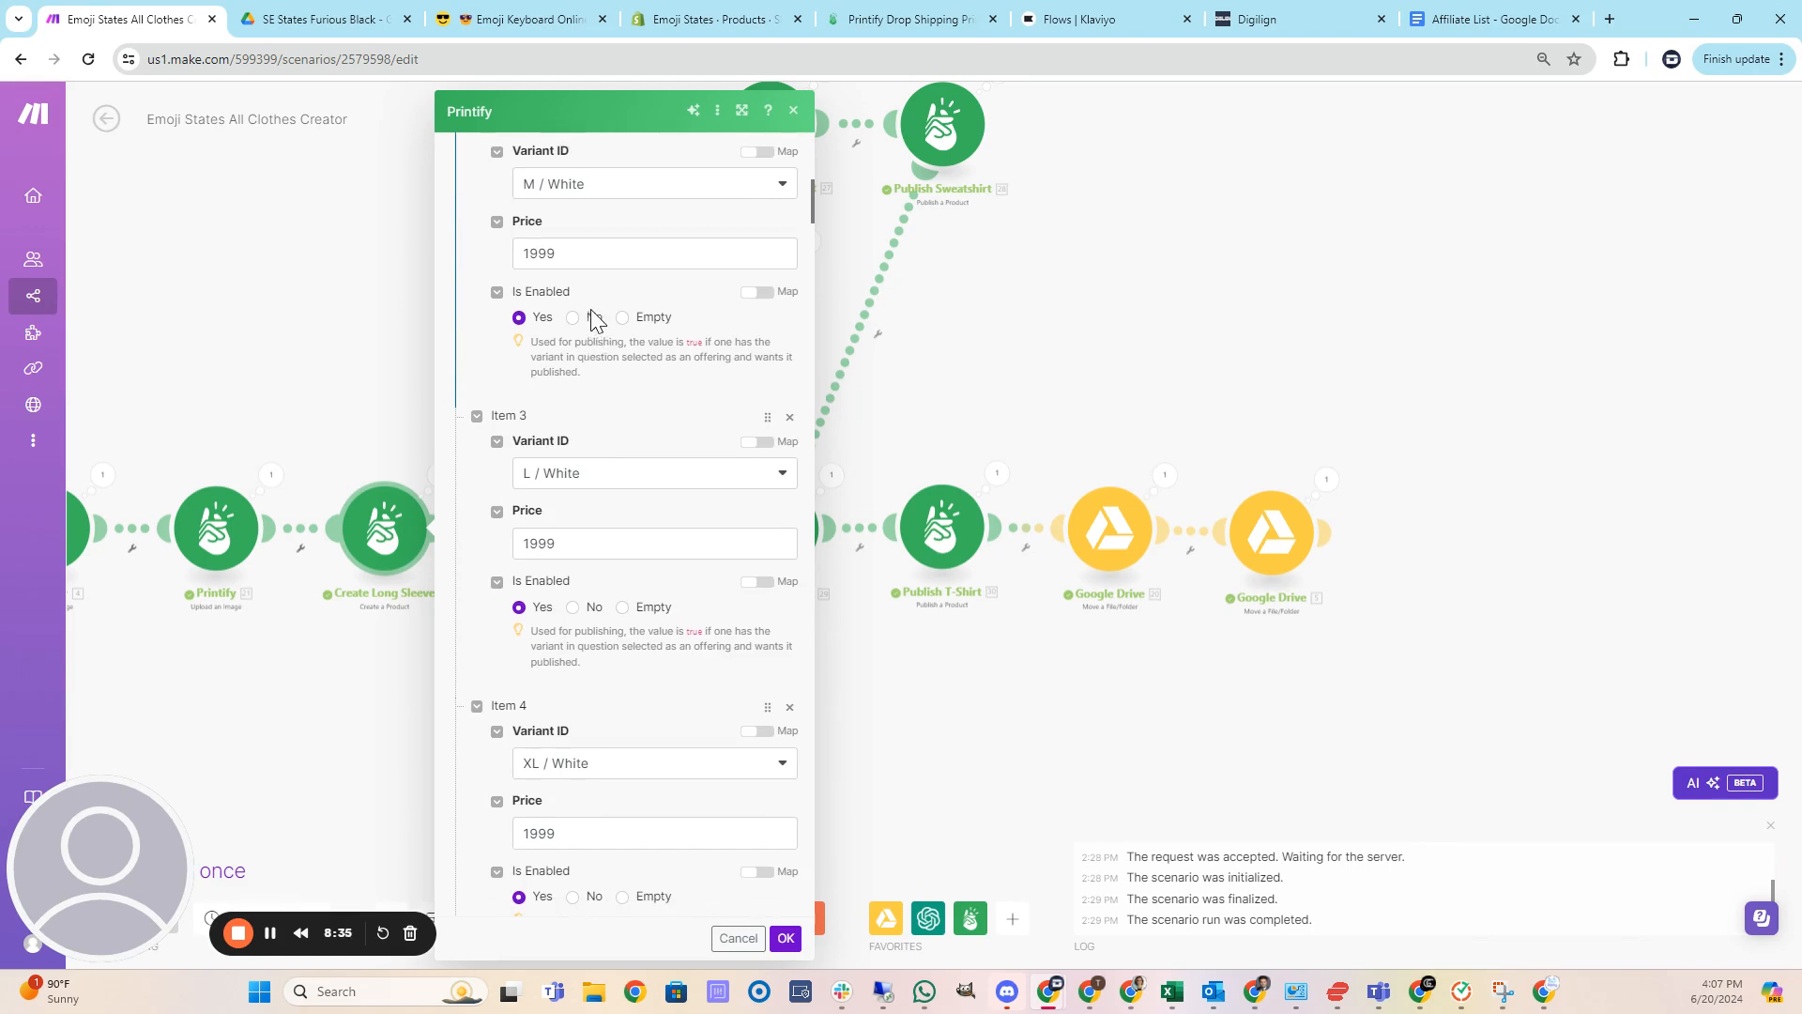
scroll(590, 325, "up", 3)
scroll(589, 333, "down", 2)
scroll(587, 340, "down", 7)
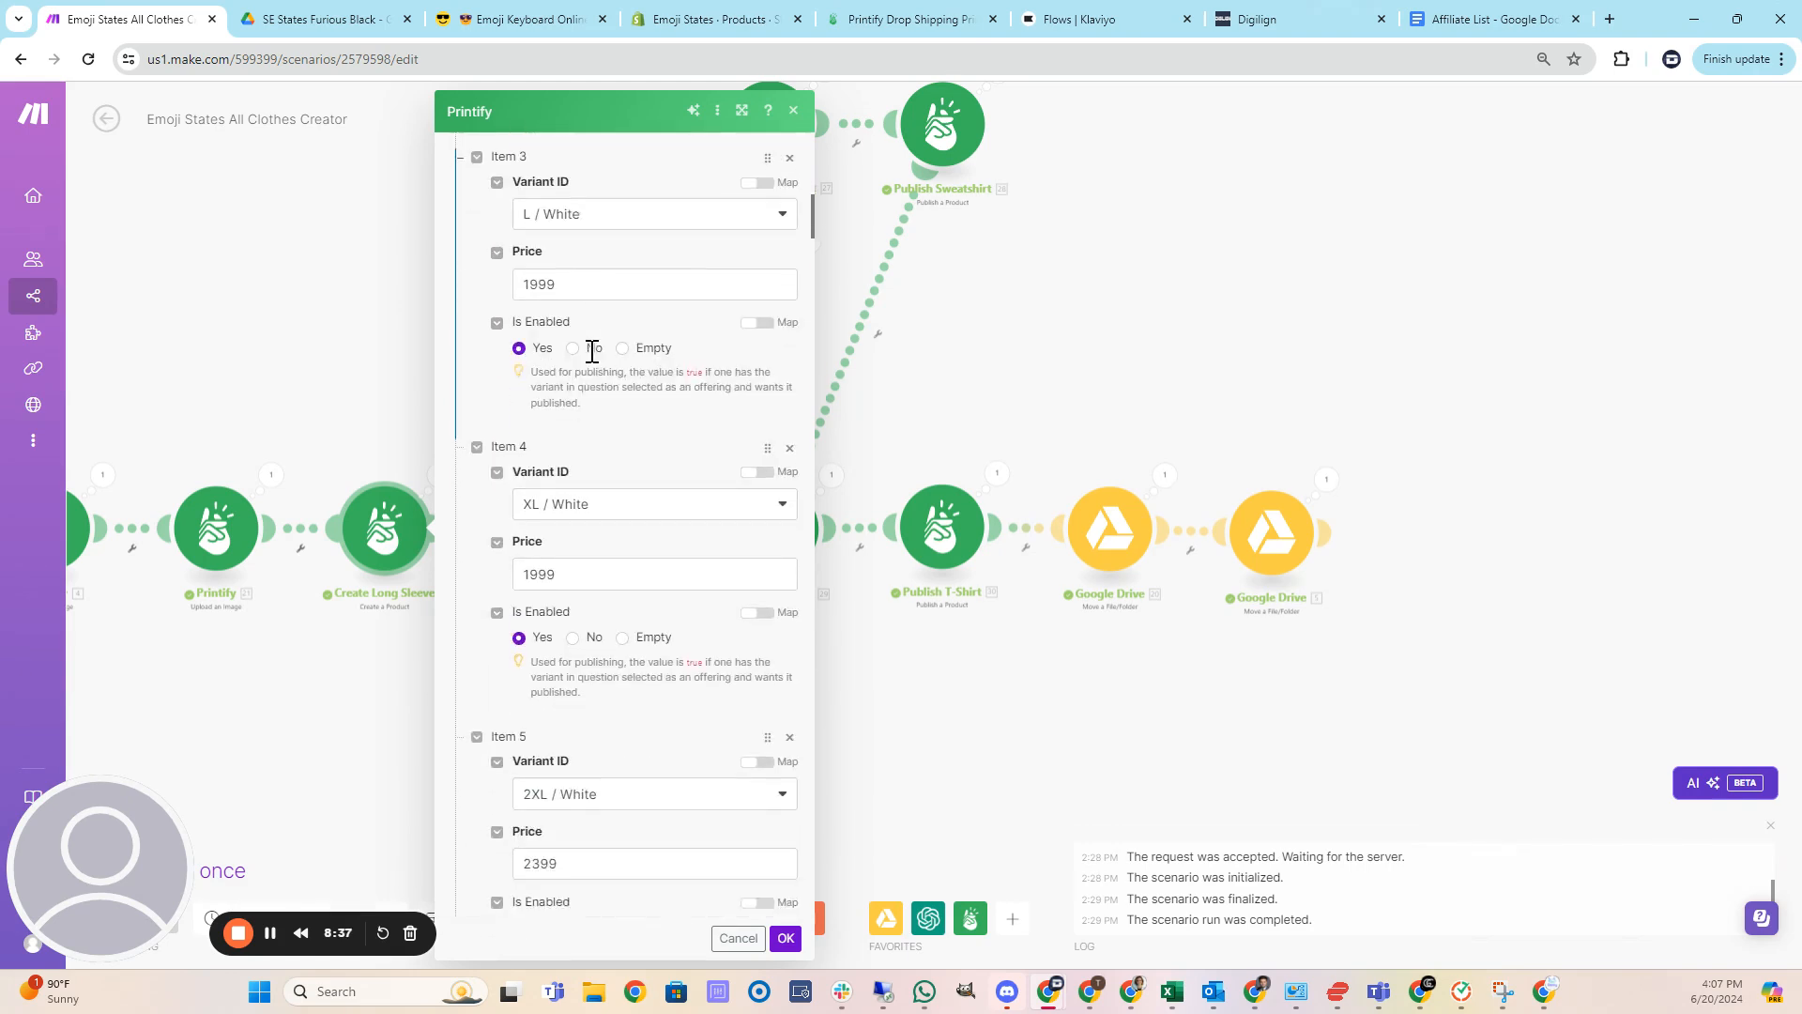
scroll(592, 358, "down", 1)
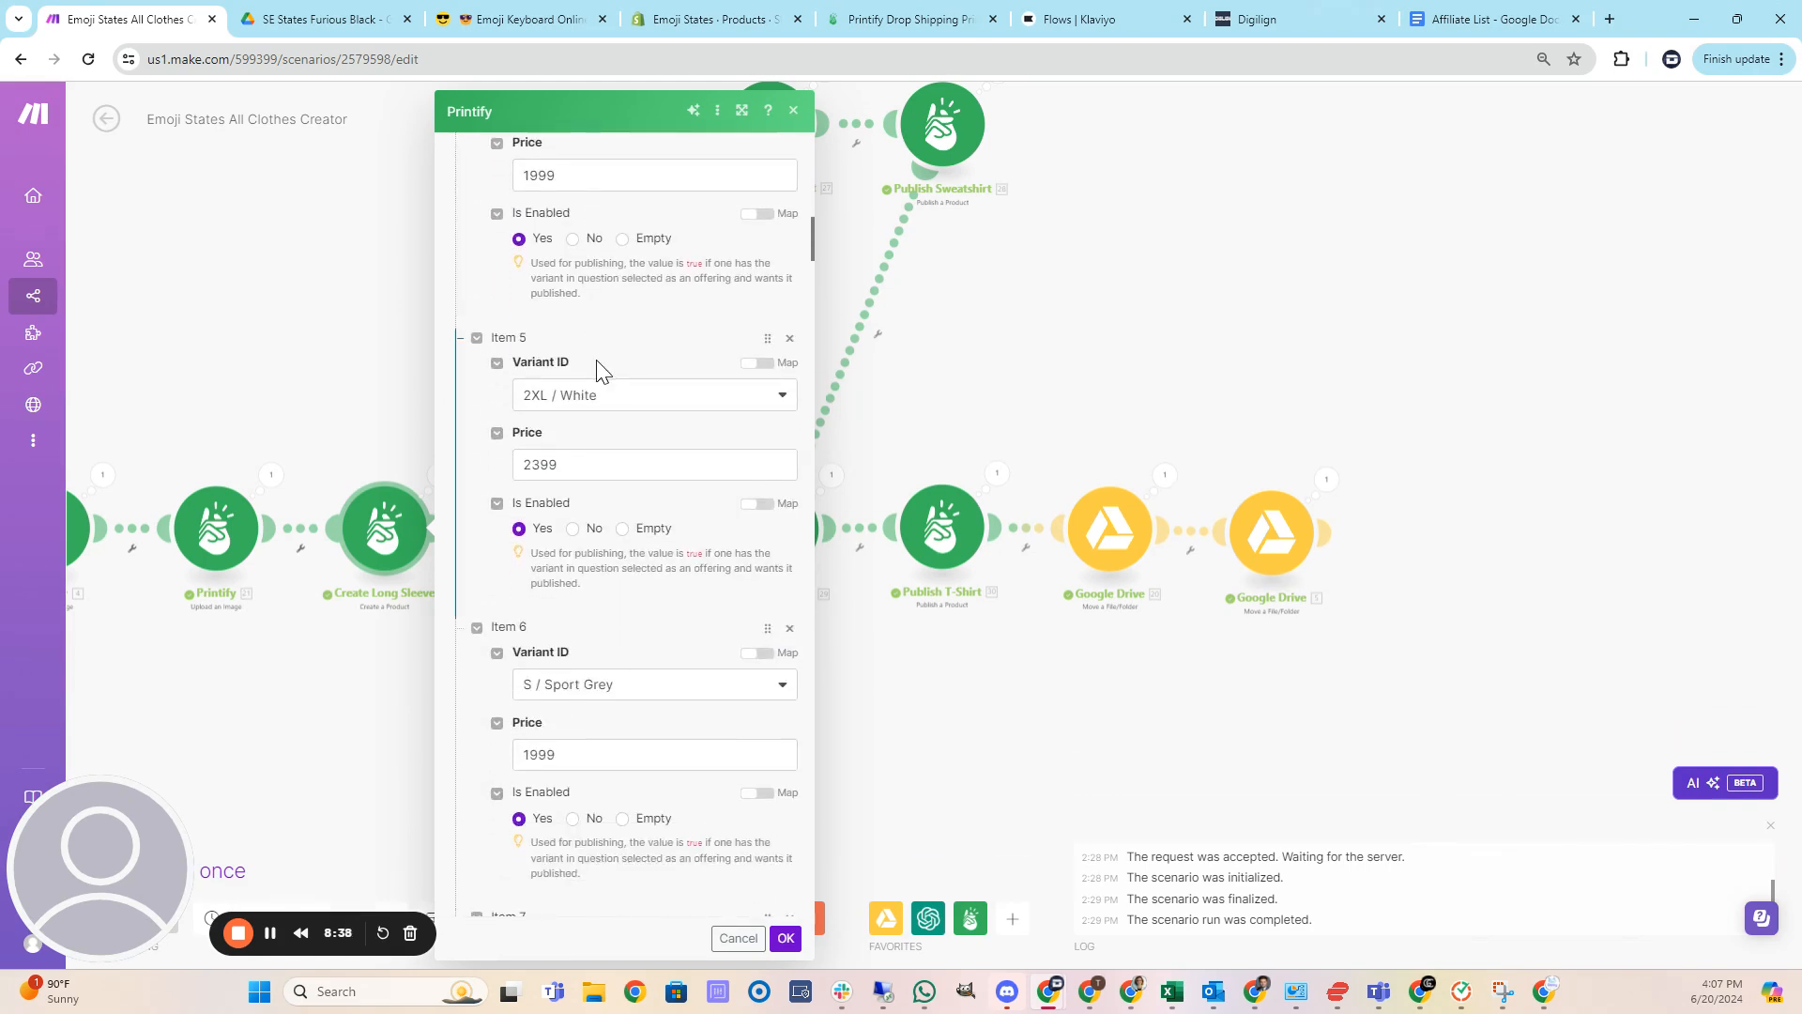
scroll(605, 385, "down", 5)
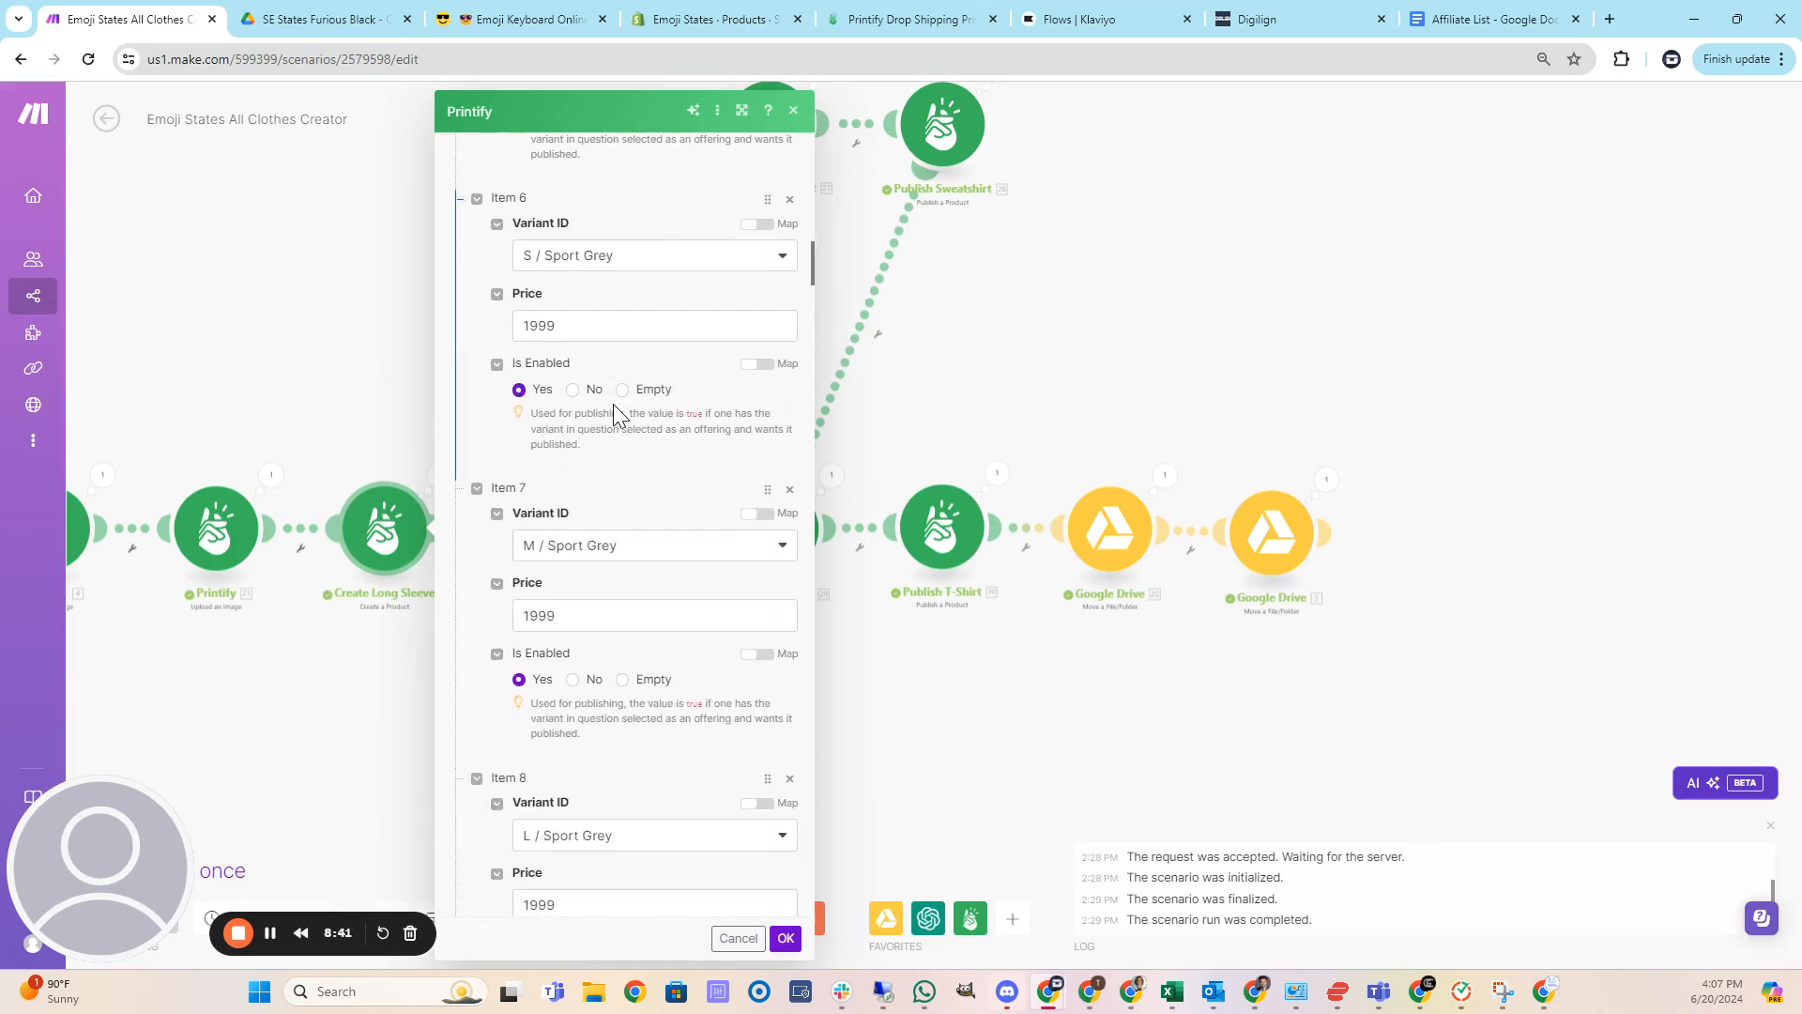
scroll(614, 413, "down", 9)
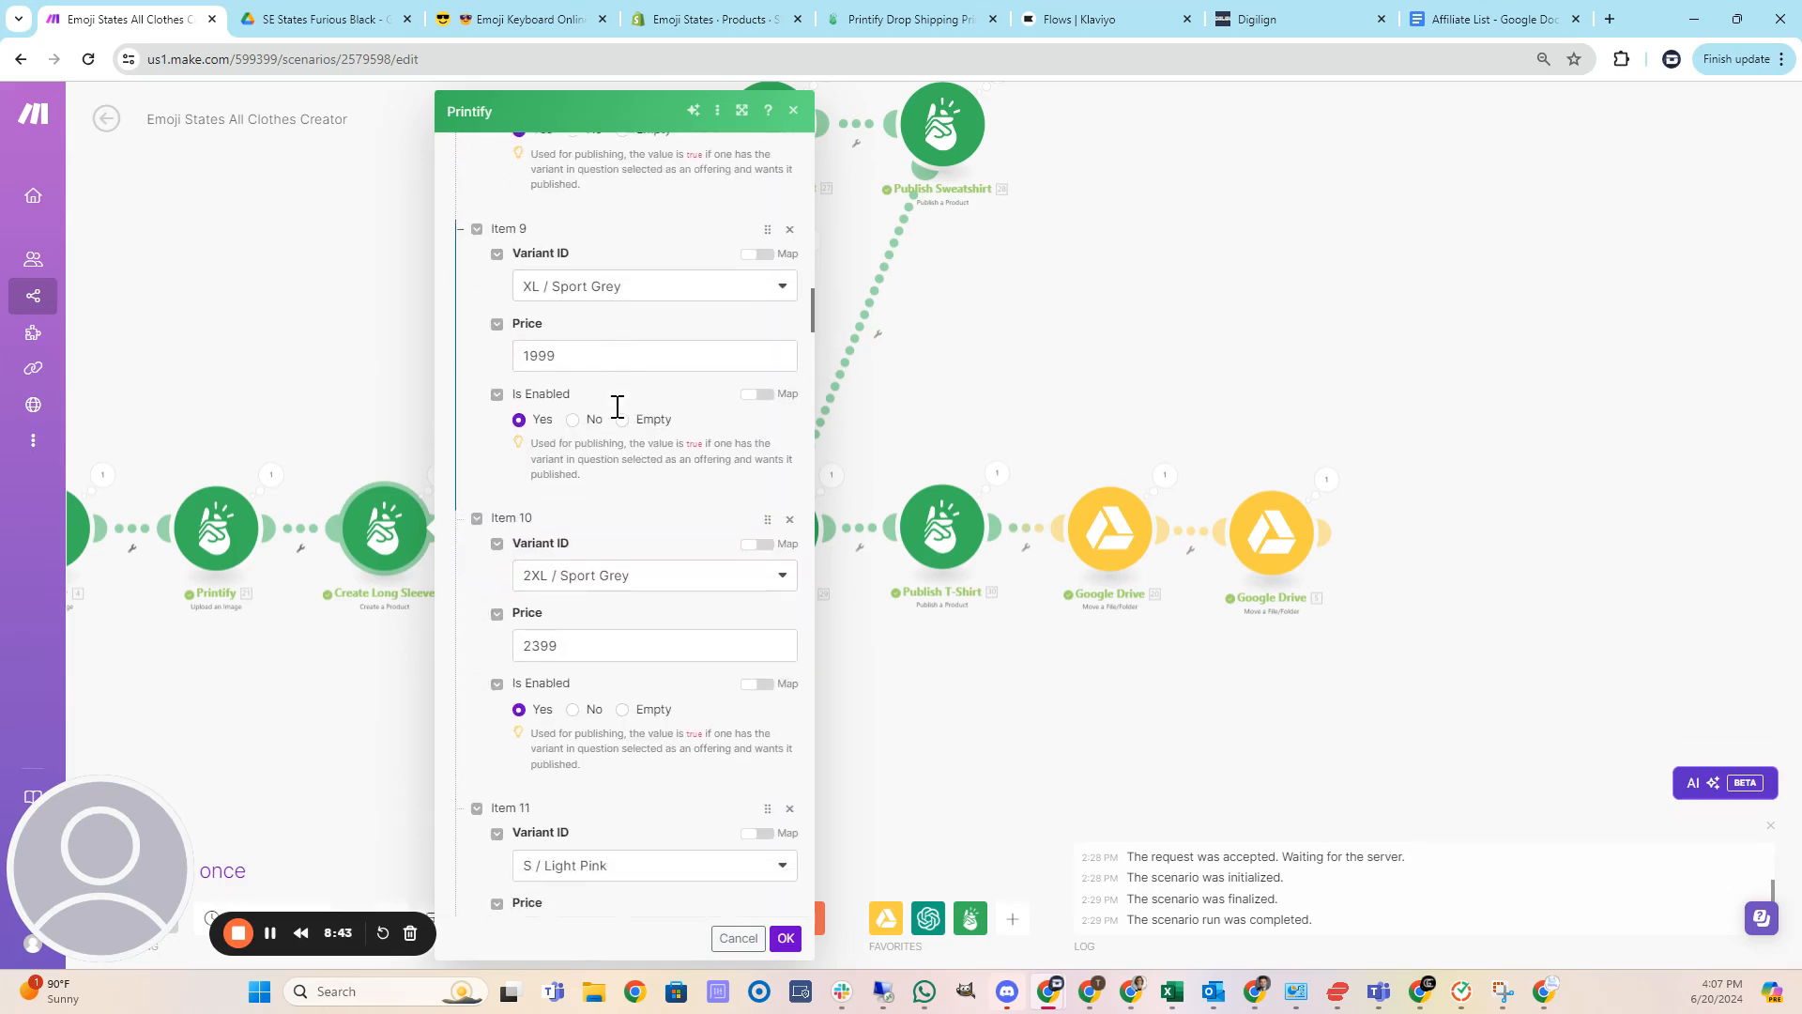
scroll(617, 406, "down", 8)
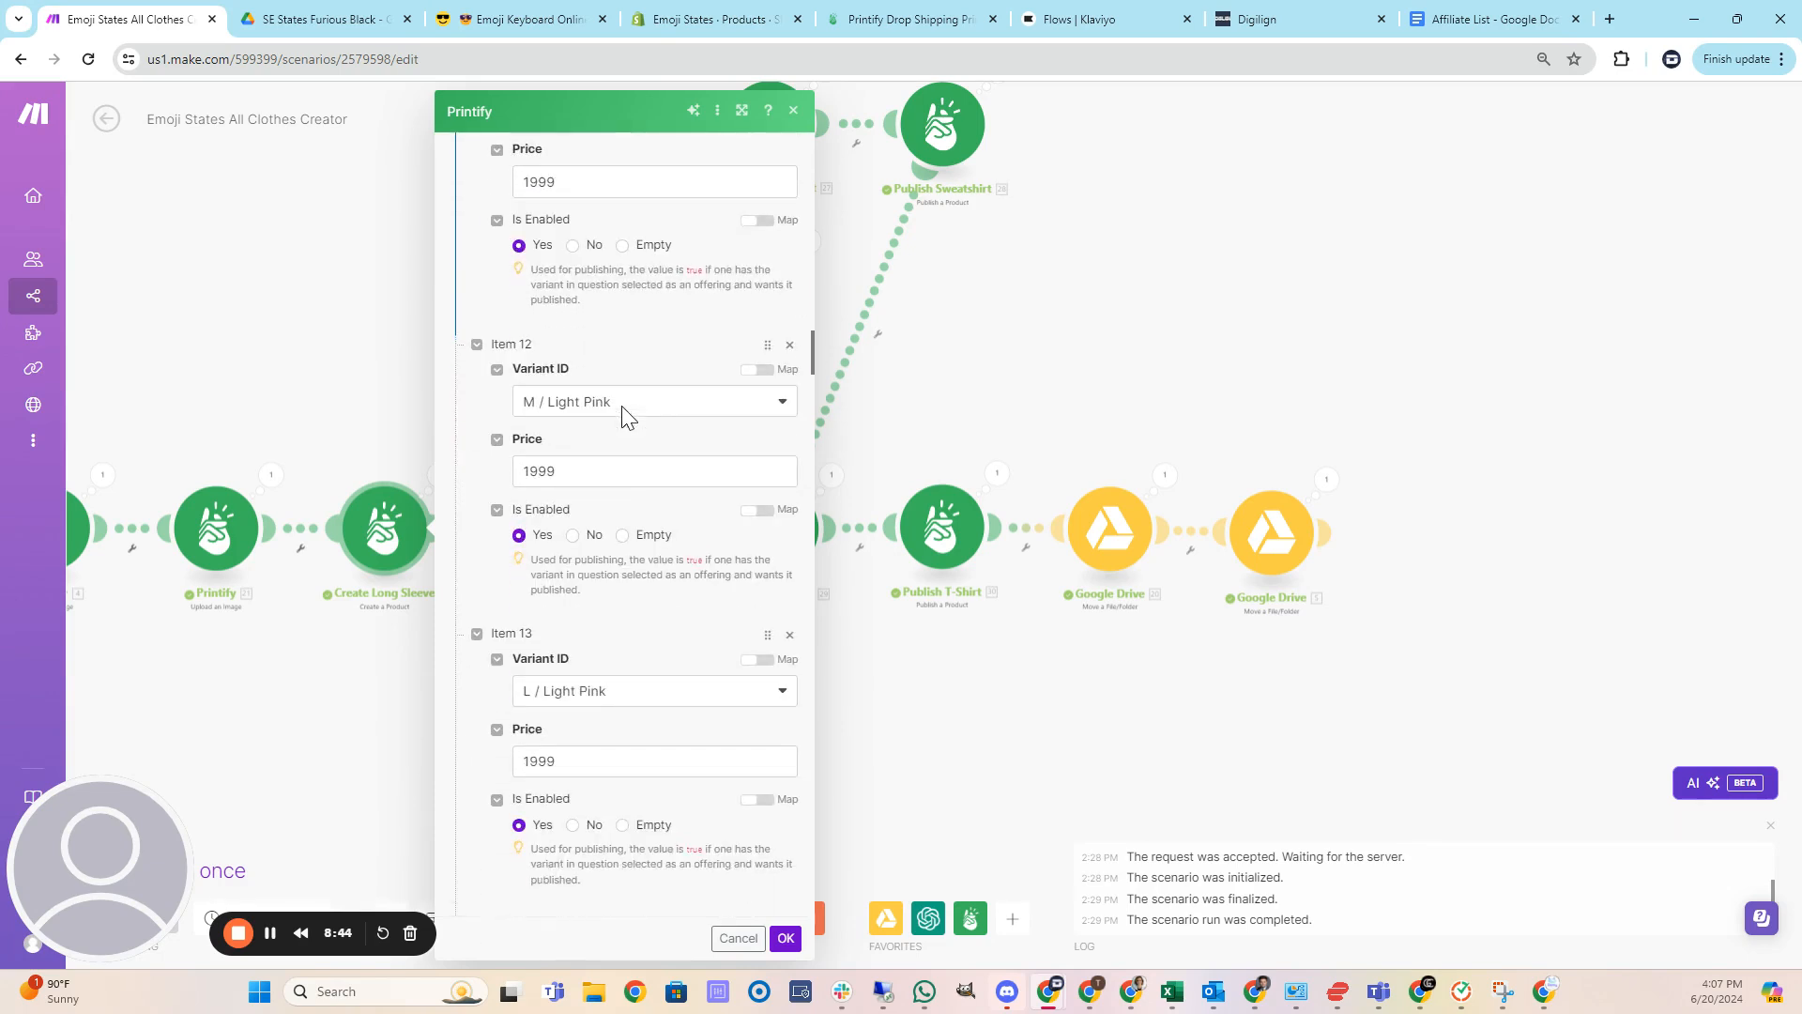
scroll(623, 413, "down", 10)
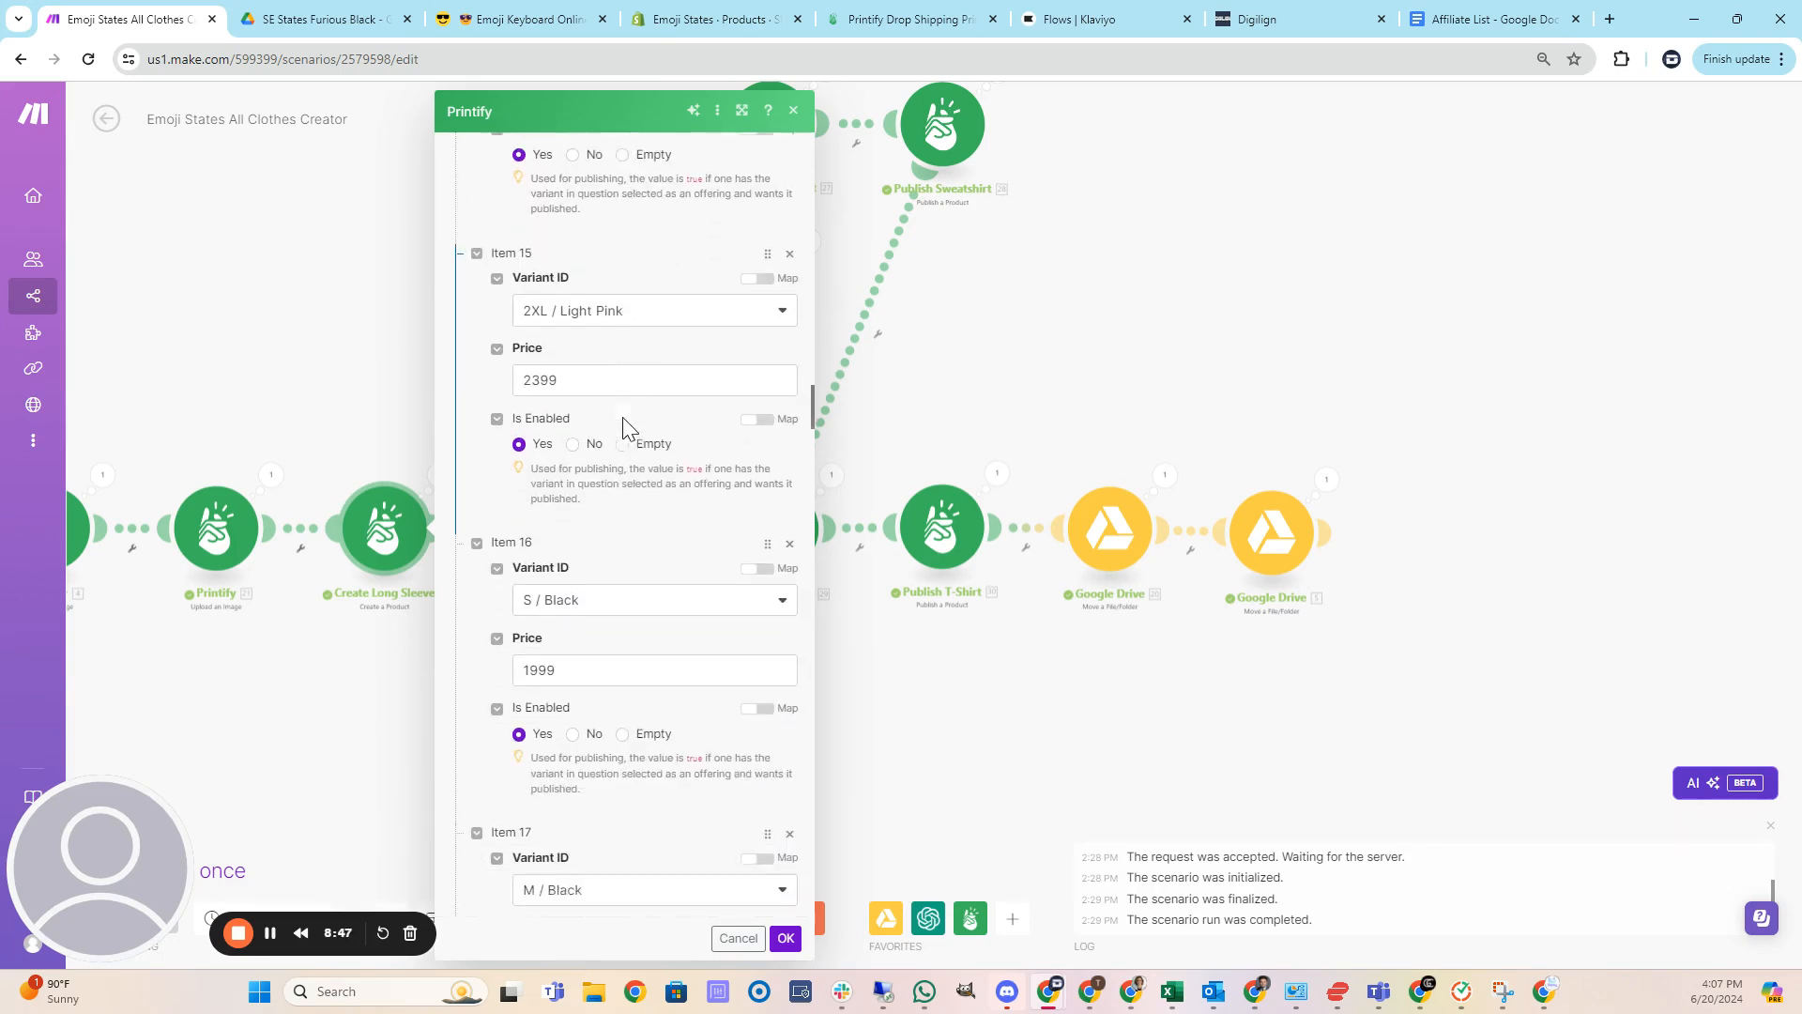
scroll(626, 427, "down", 10)
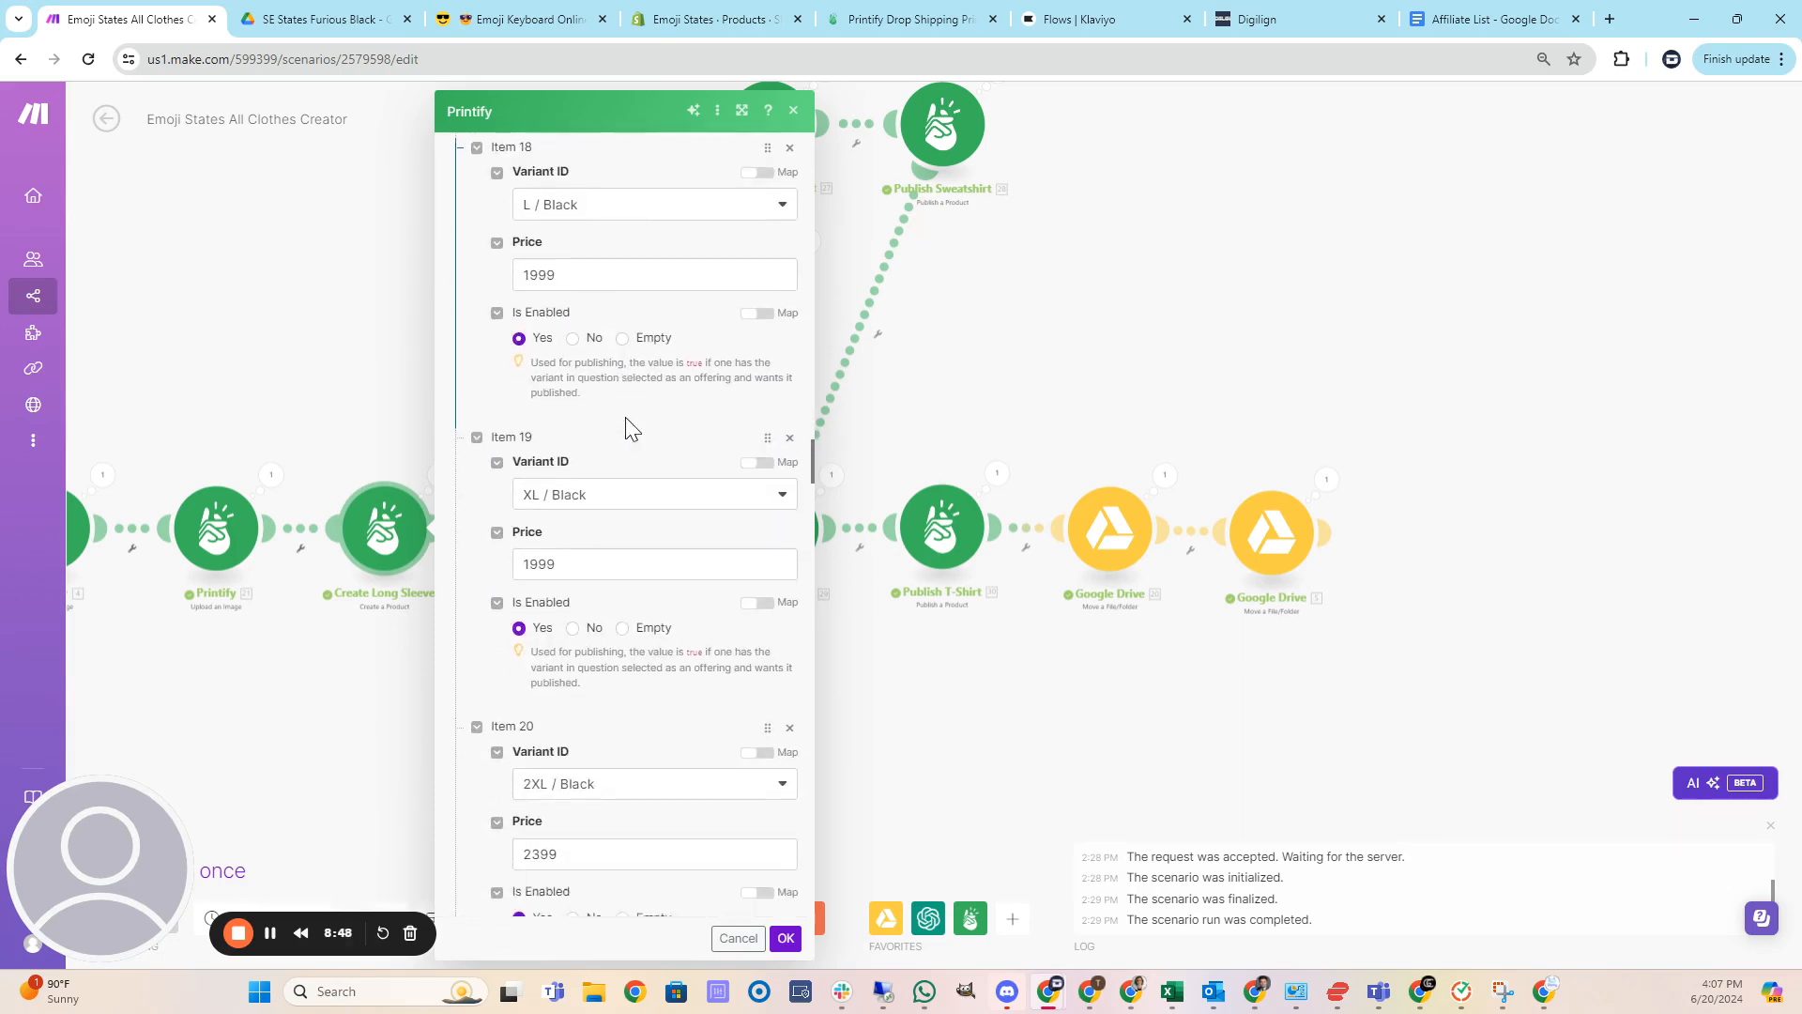
scroll(626, 428, "down", 10)
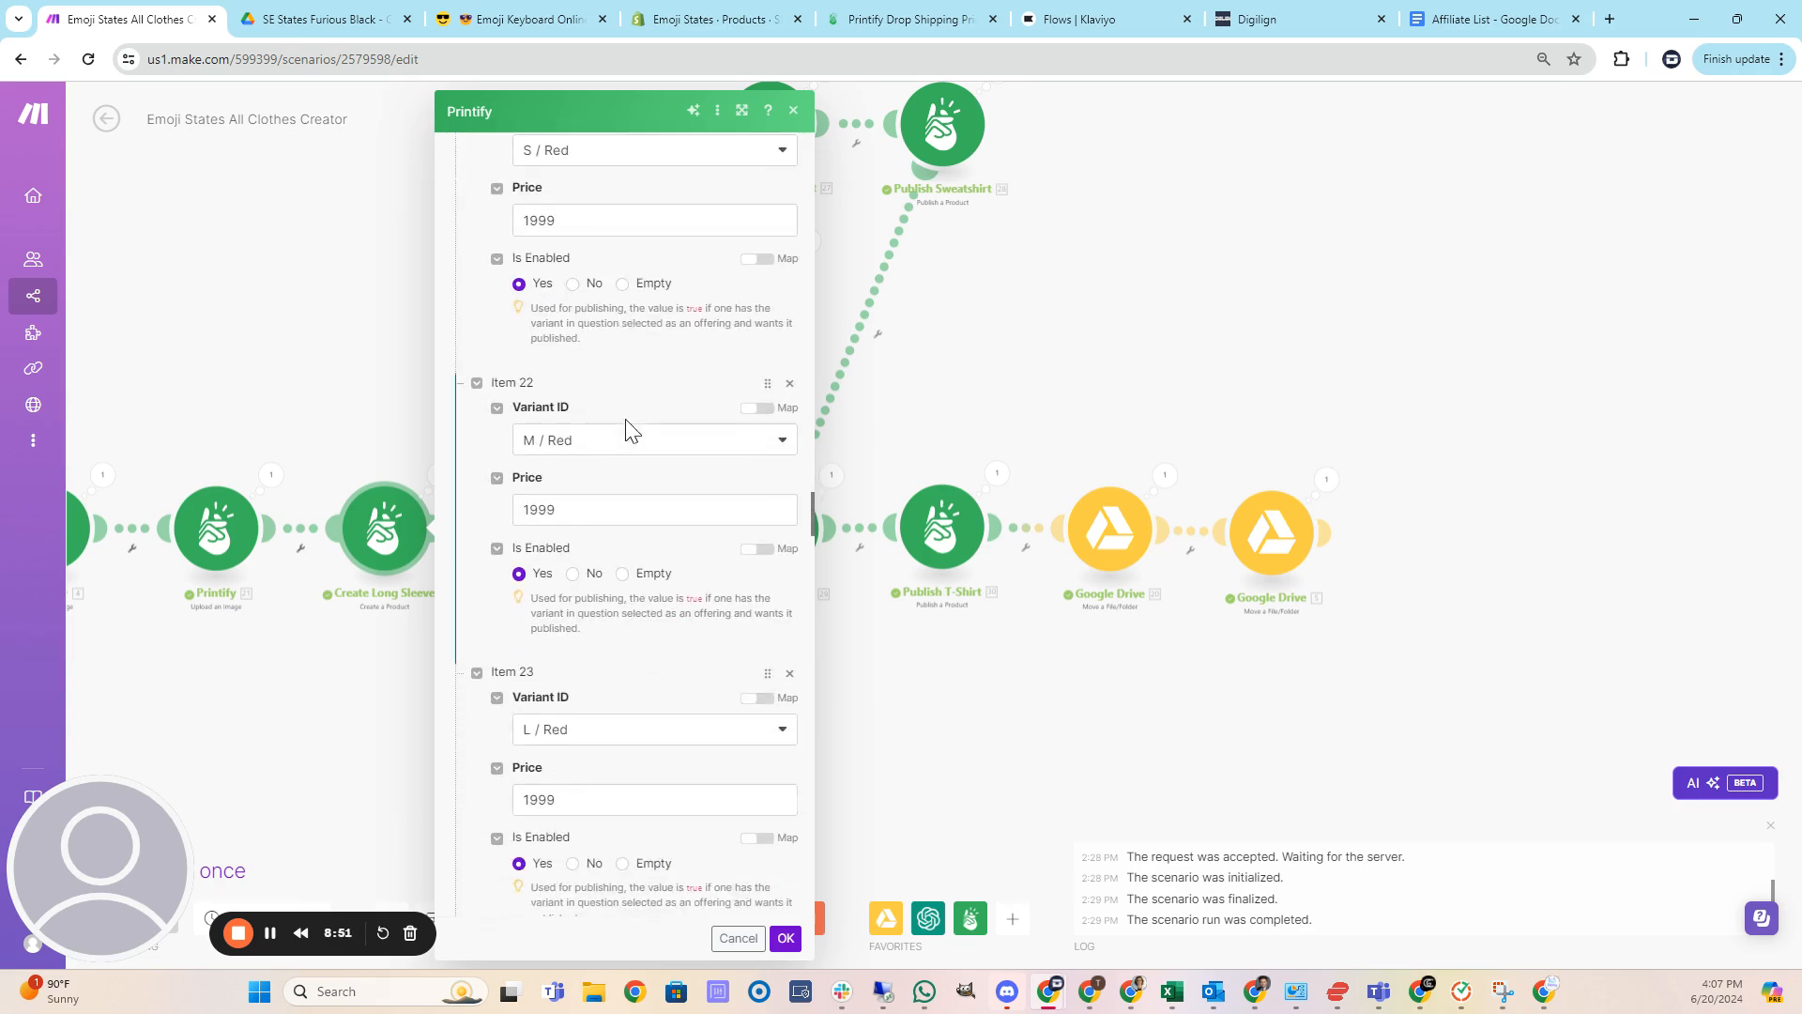
scroll(629, 432, "down", 10)
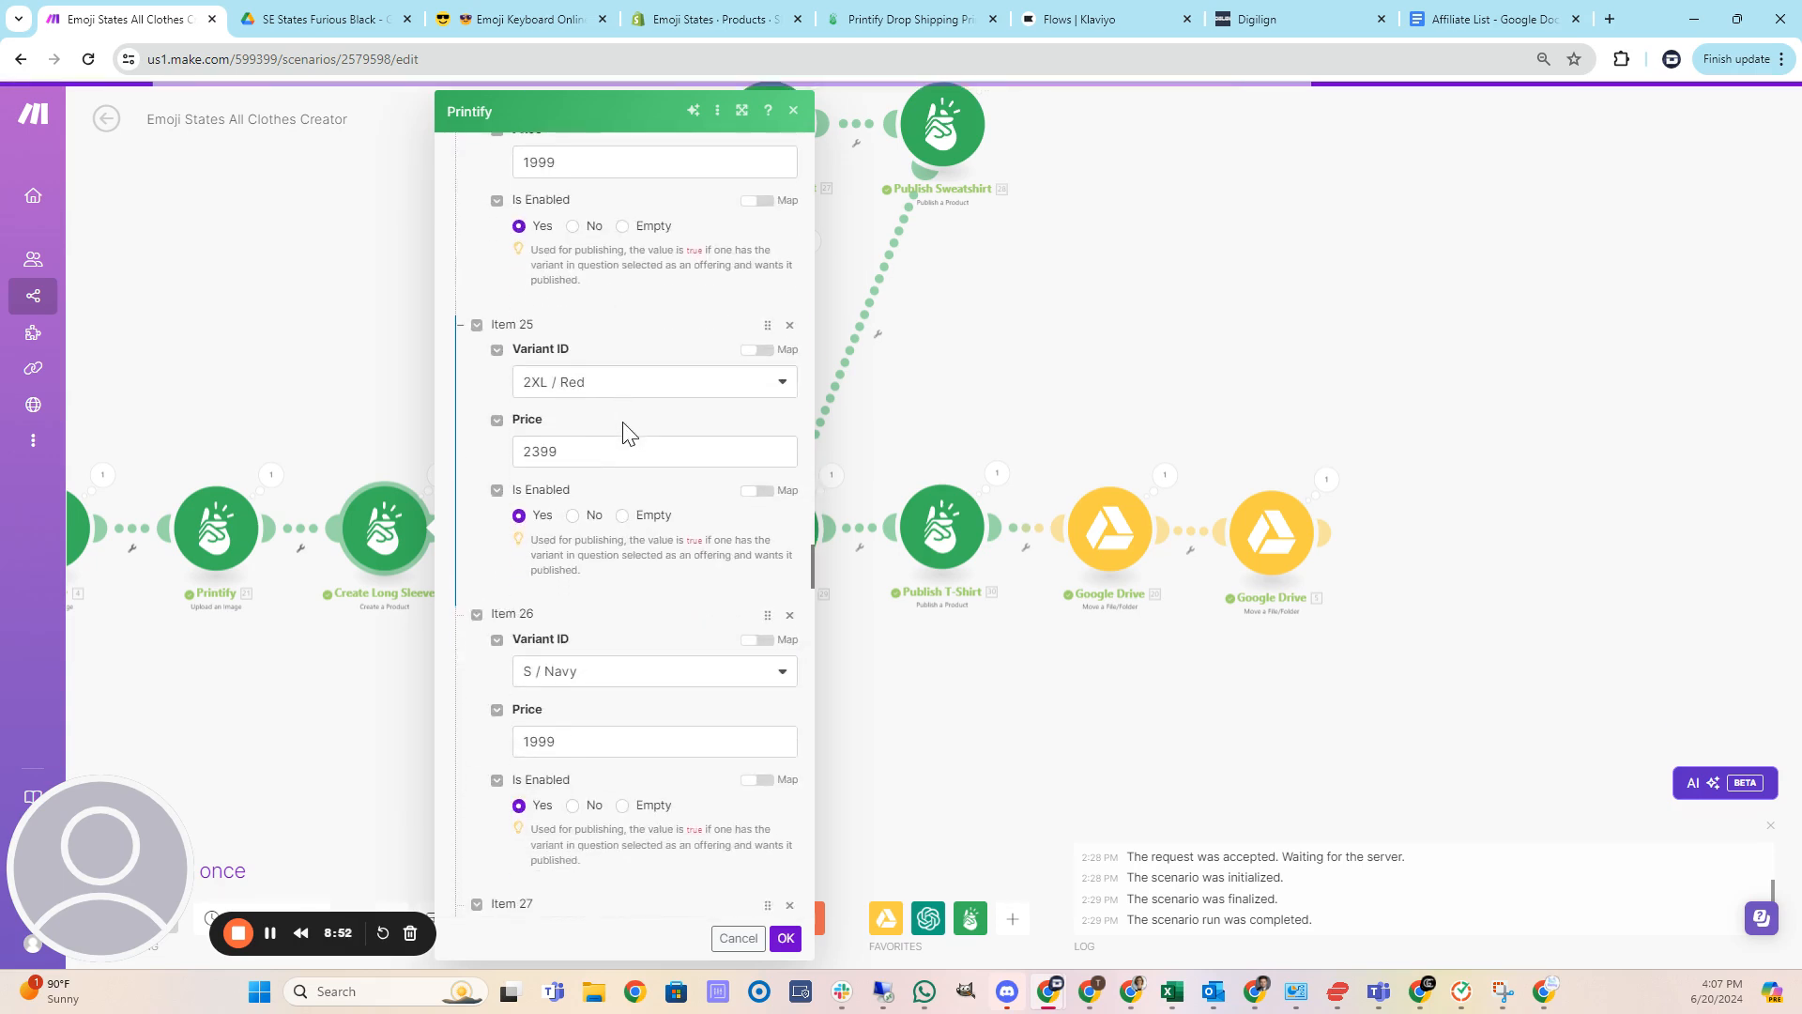
scroll(627, 434, "down", 9)
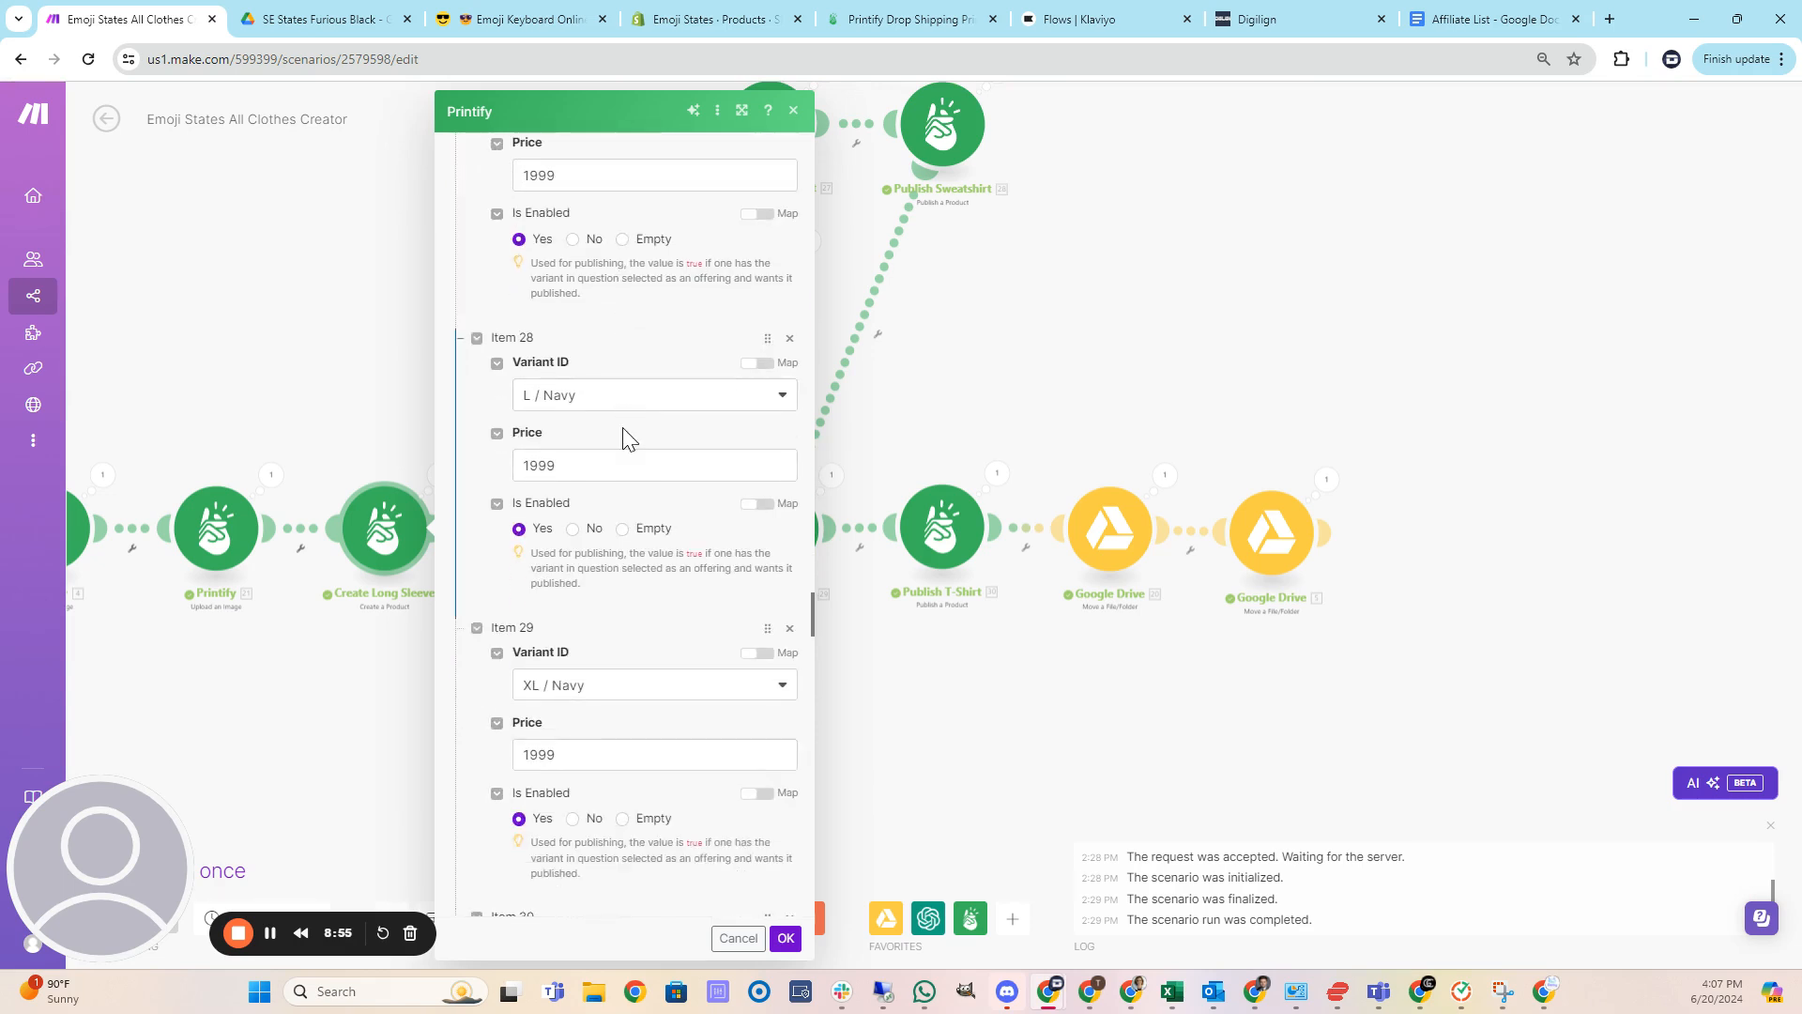
scroll(627, 437, "down", 3)
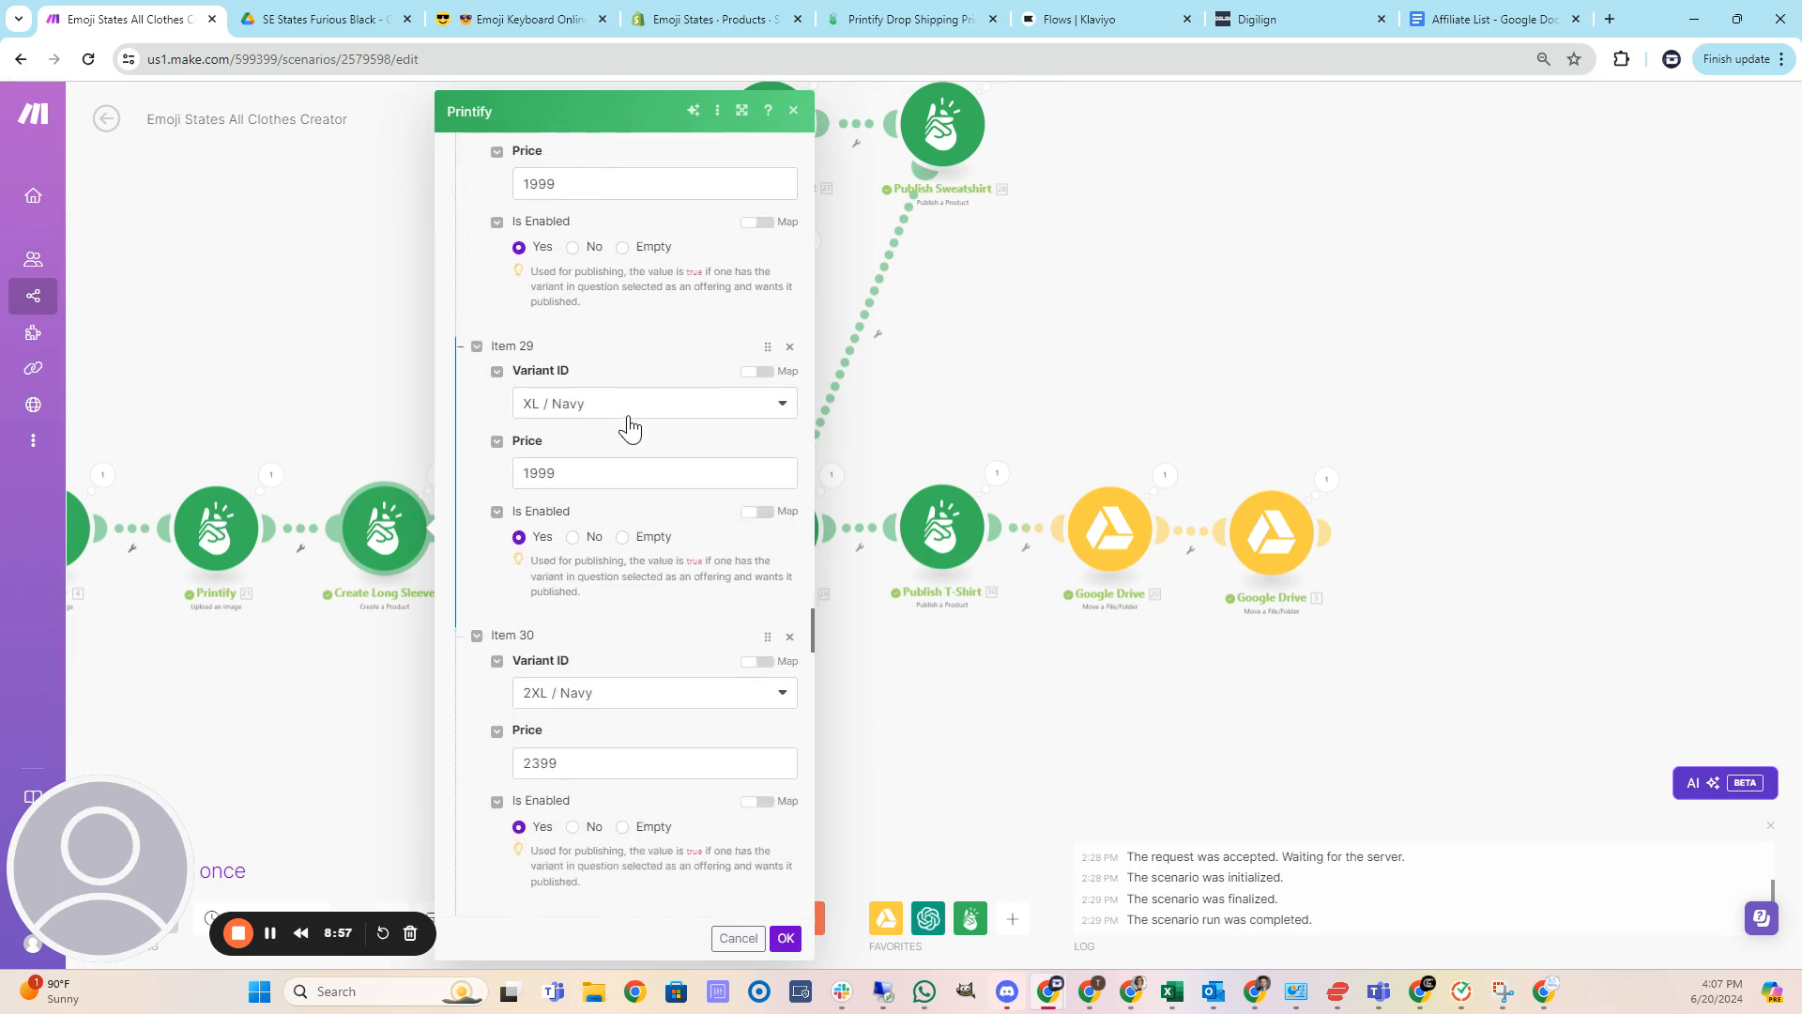
scroll(629, 423, "down", 1)
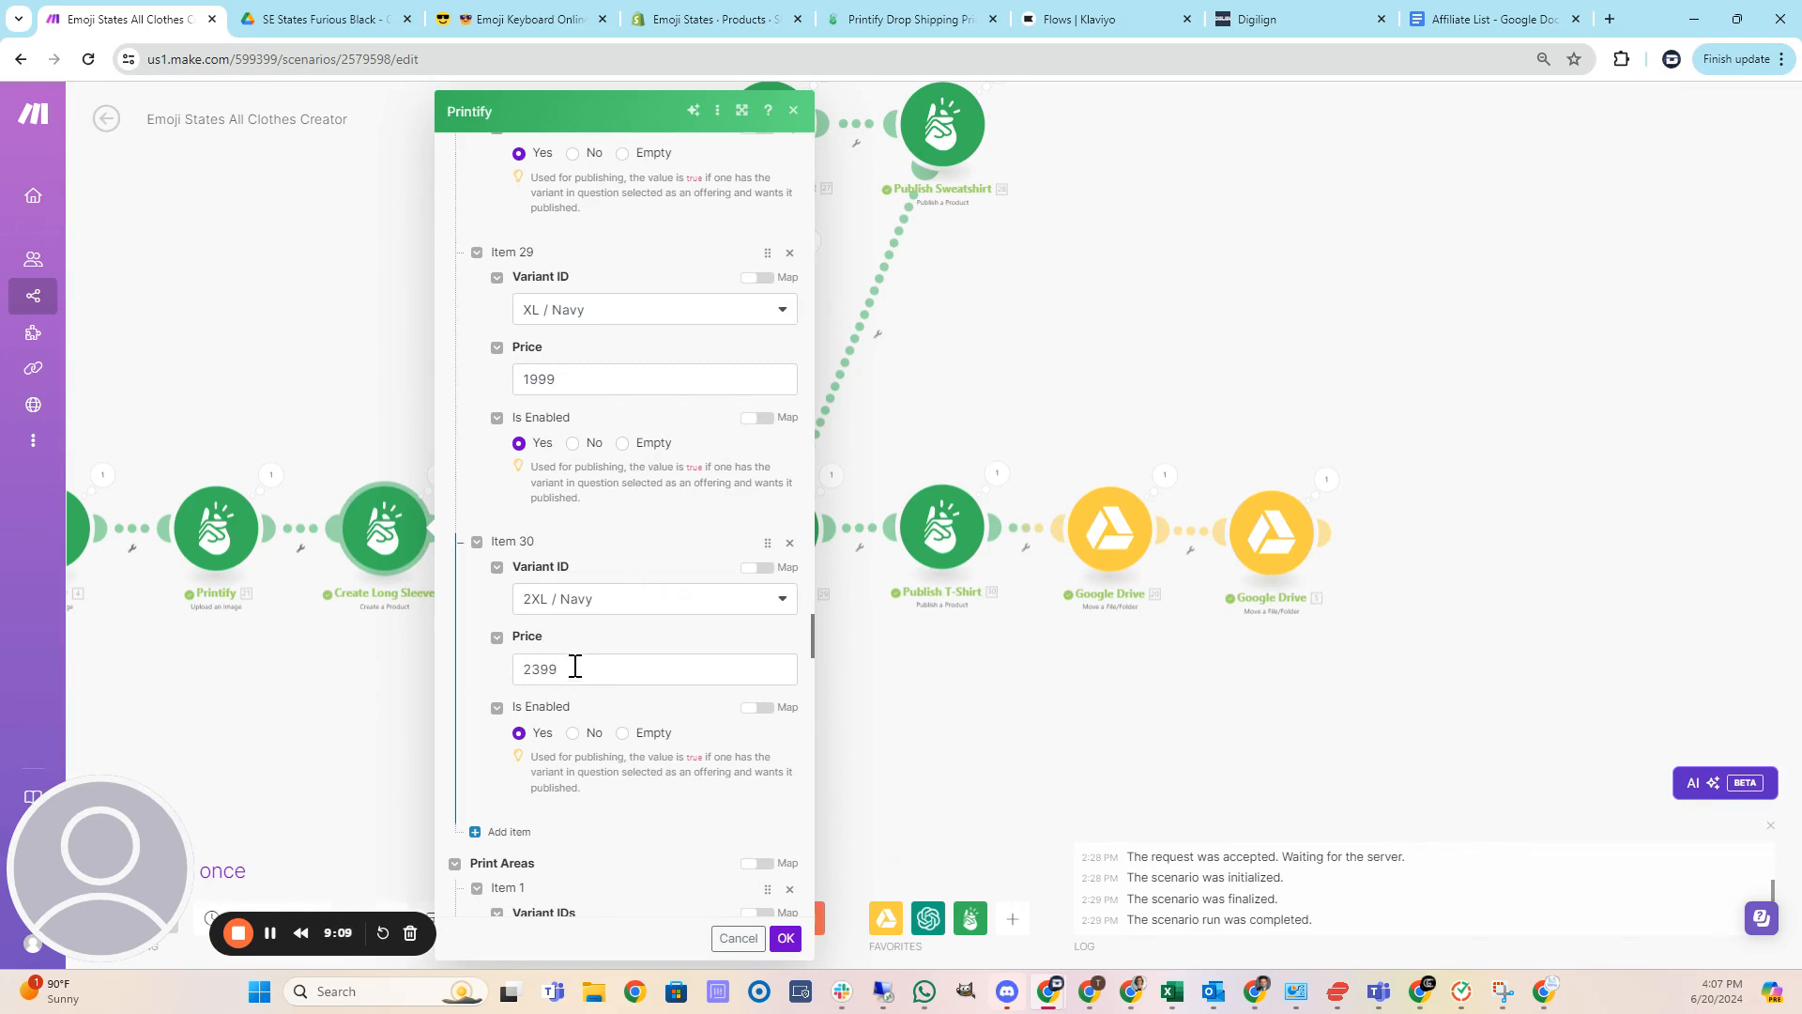
scroll(601, 648, "down", 1)
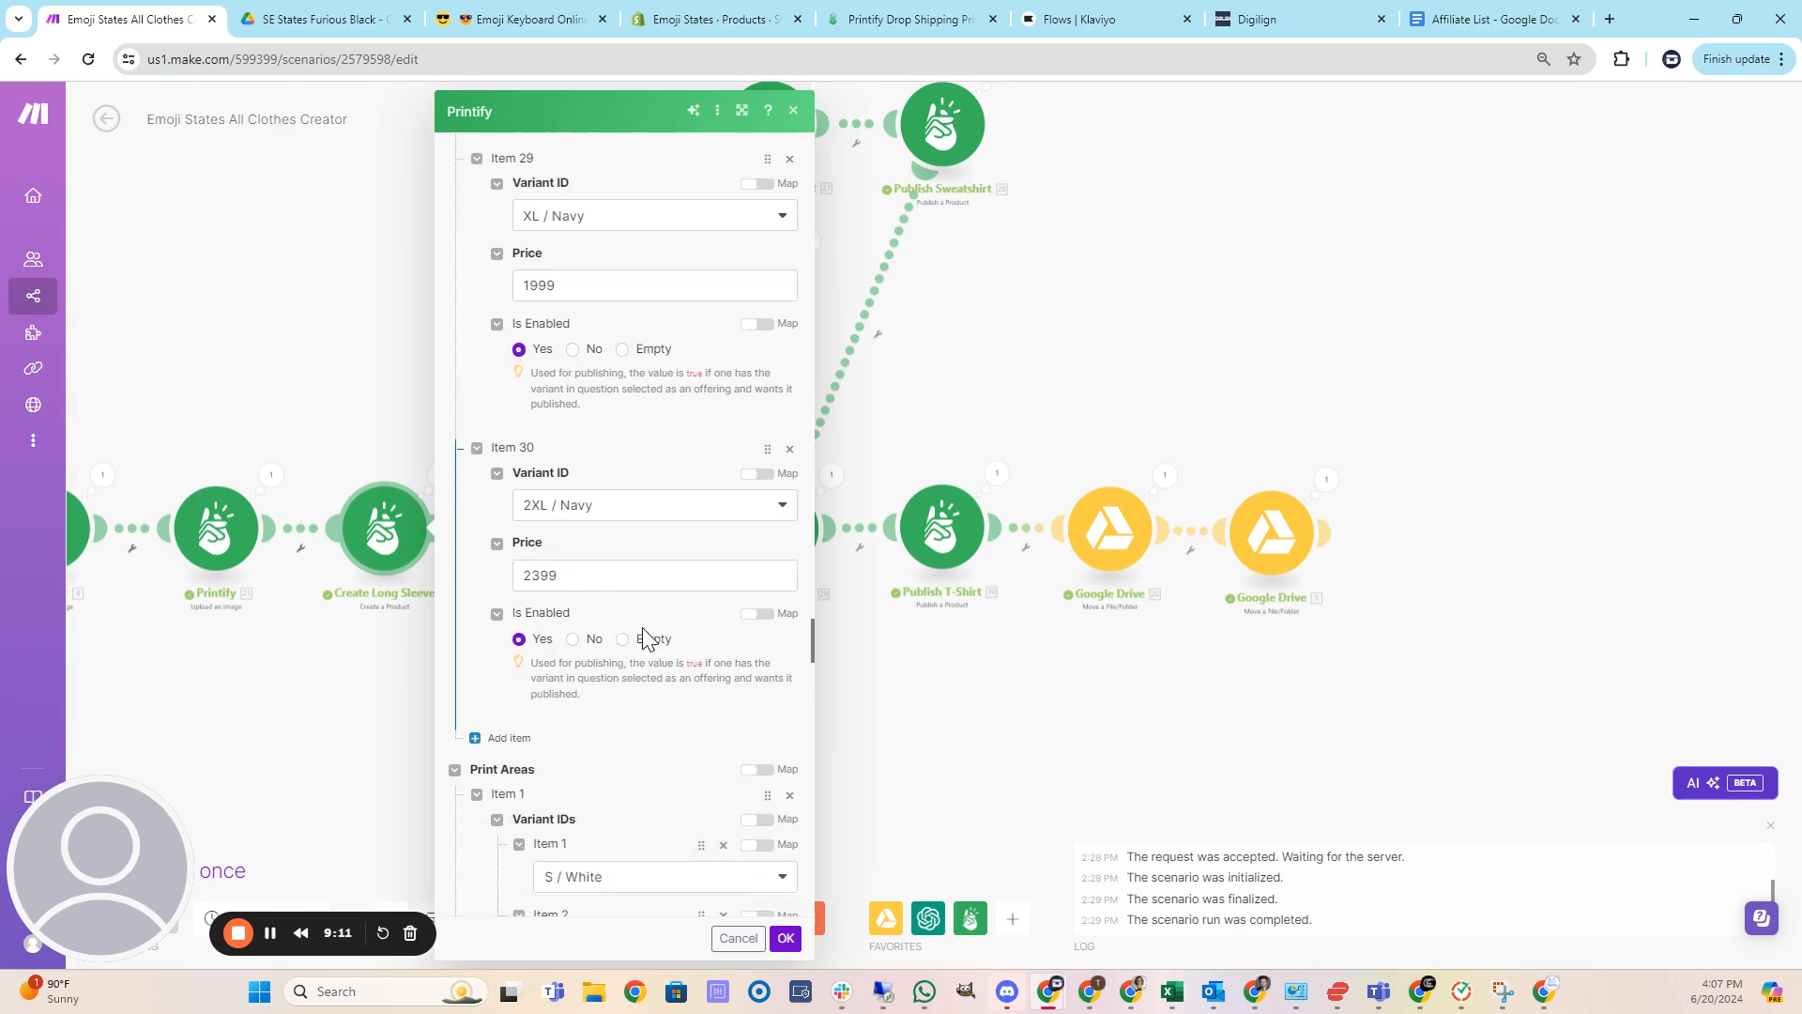
scroll(606, 578, "down", 3)
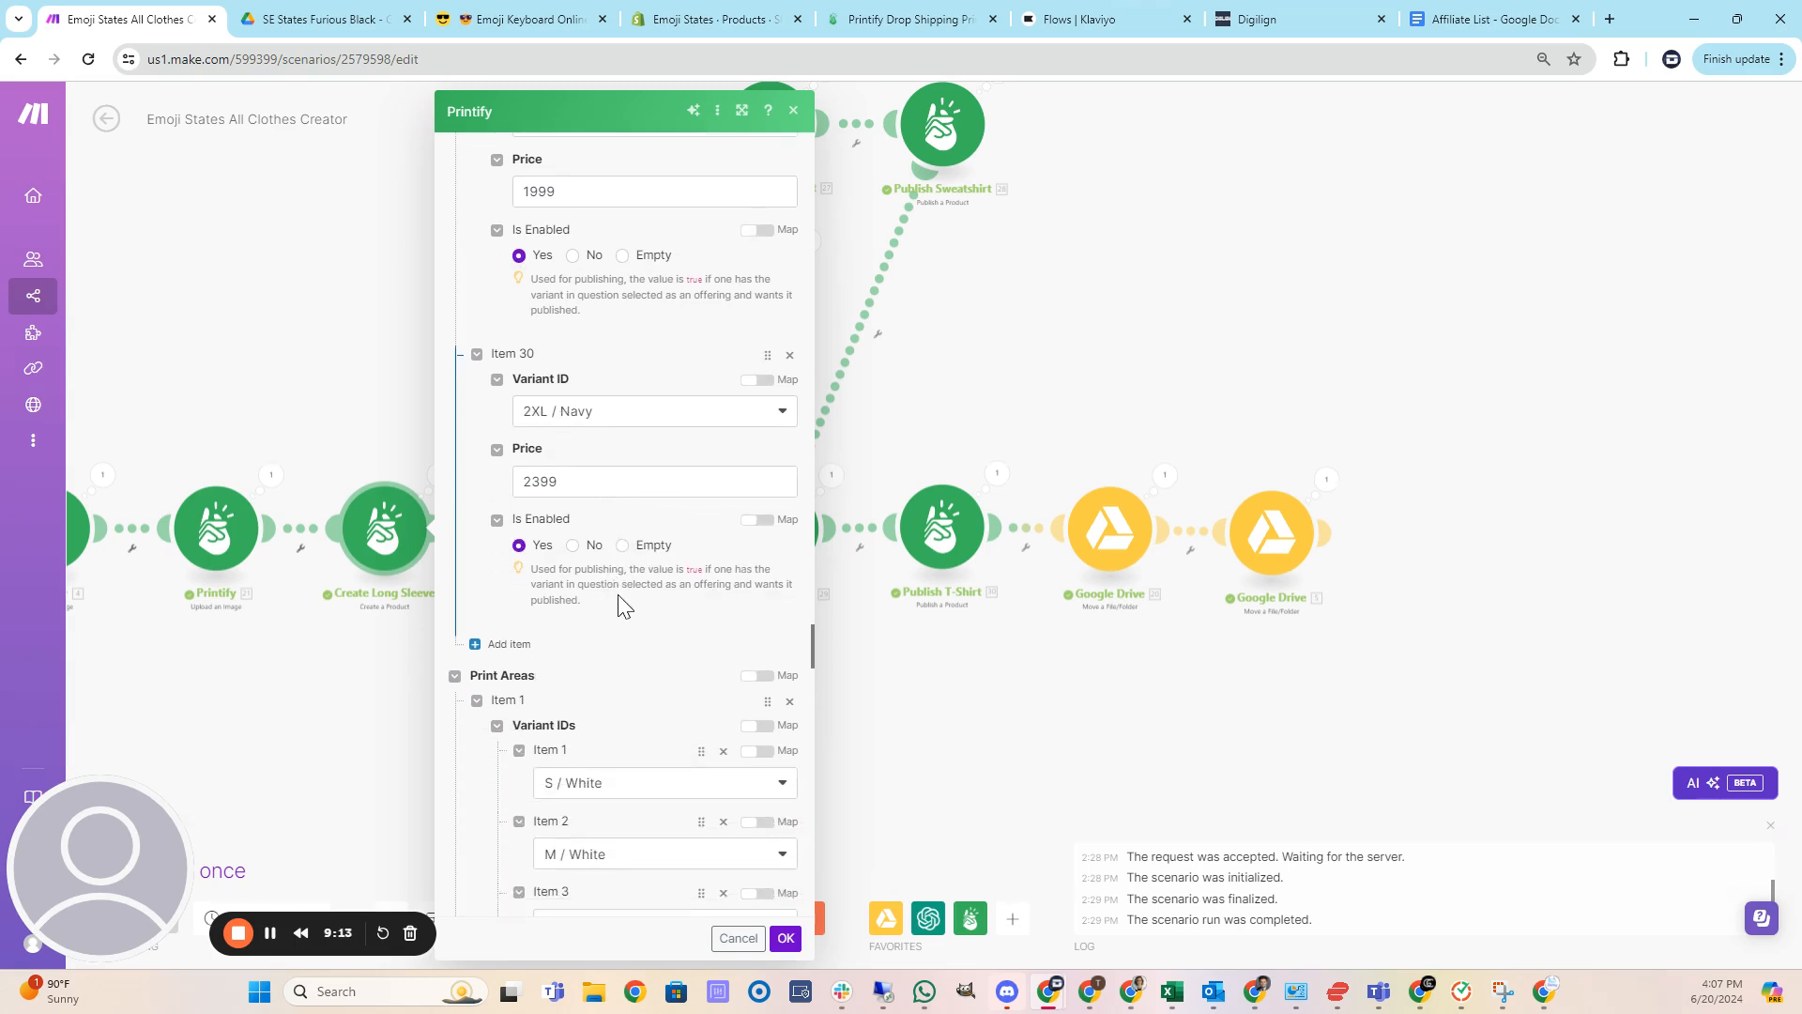
Scroll through the Create Long Sleeve module's variant prices and the print area variant IDs.
scroll(654, 543, "down", 1)
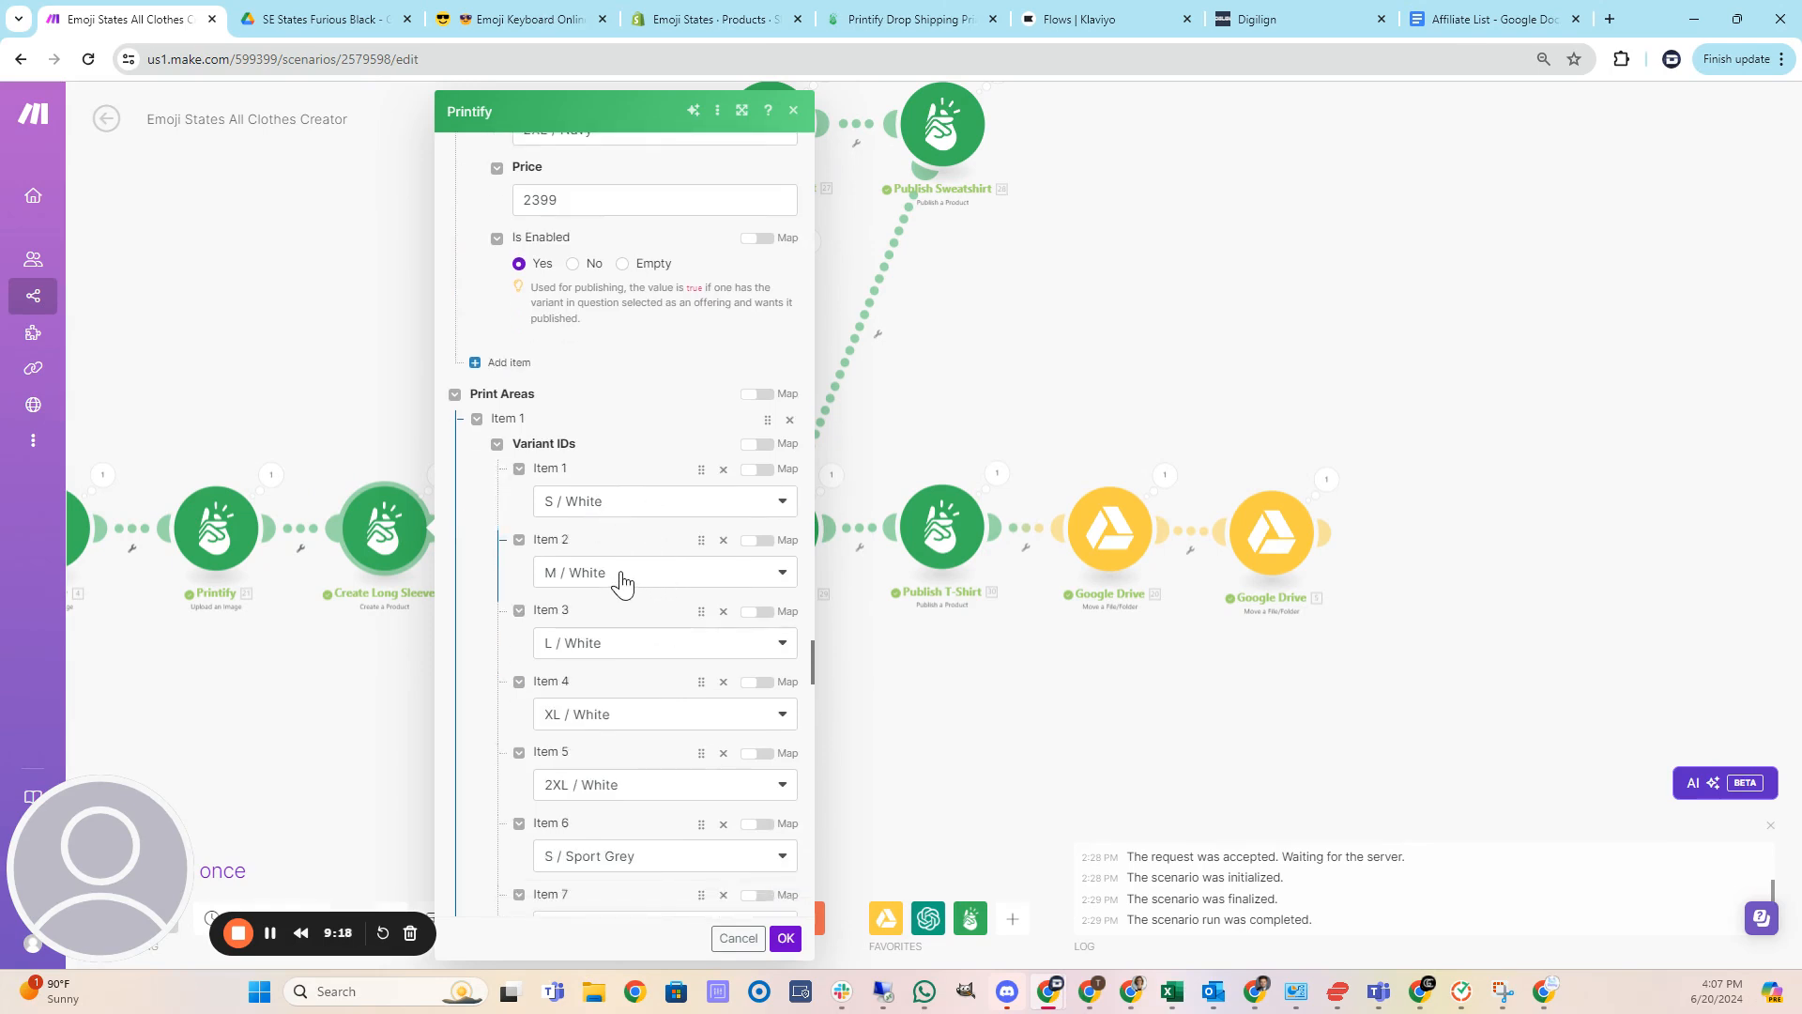
scroll(623, 582, "down", 3)
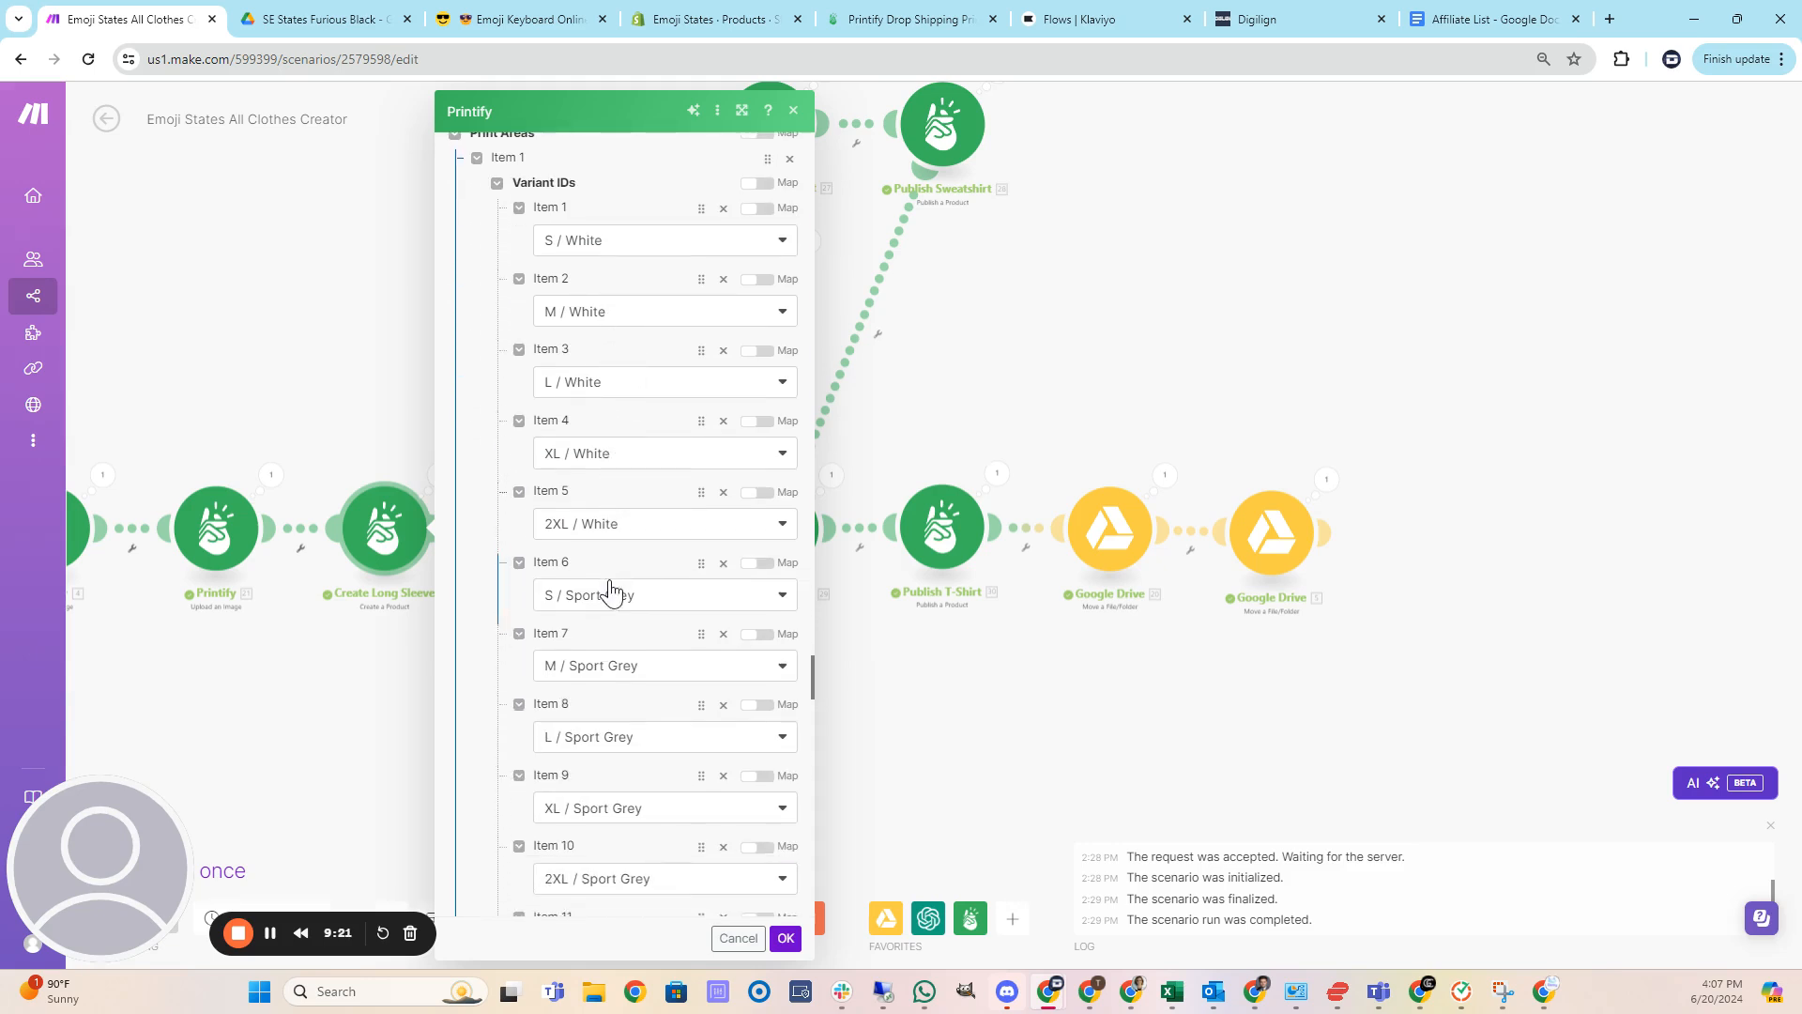
scroll(610, 592, "down", 6)
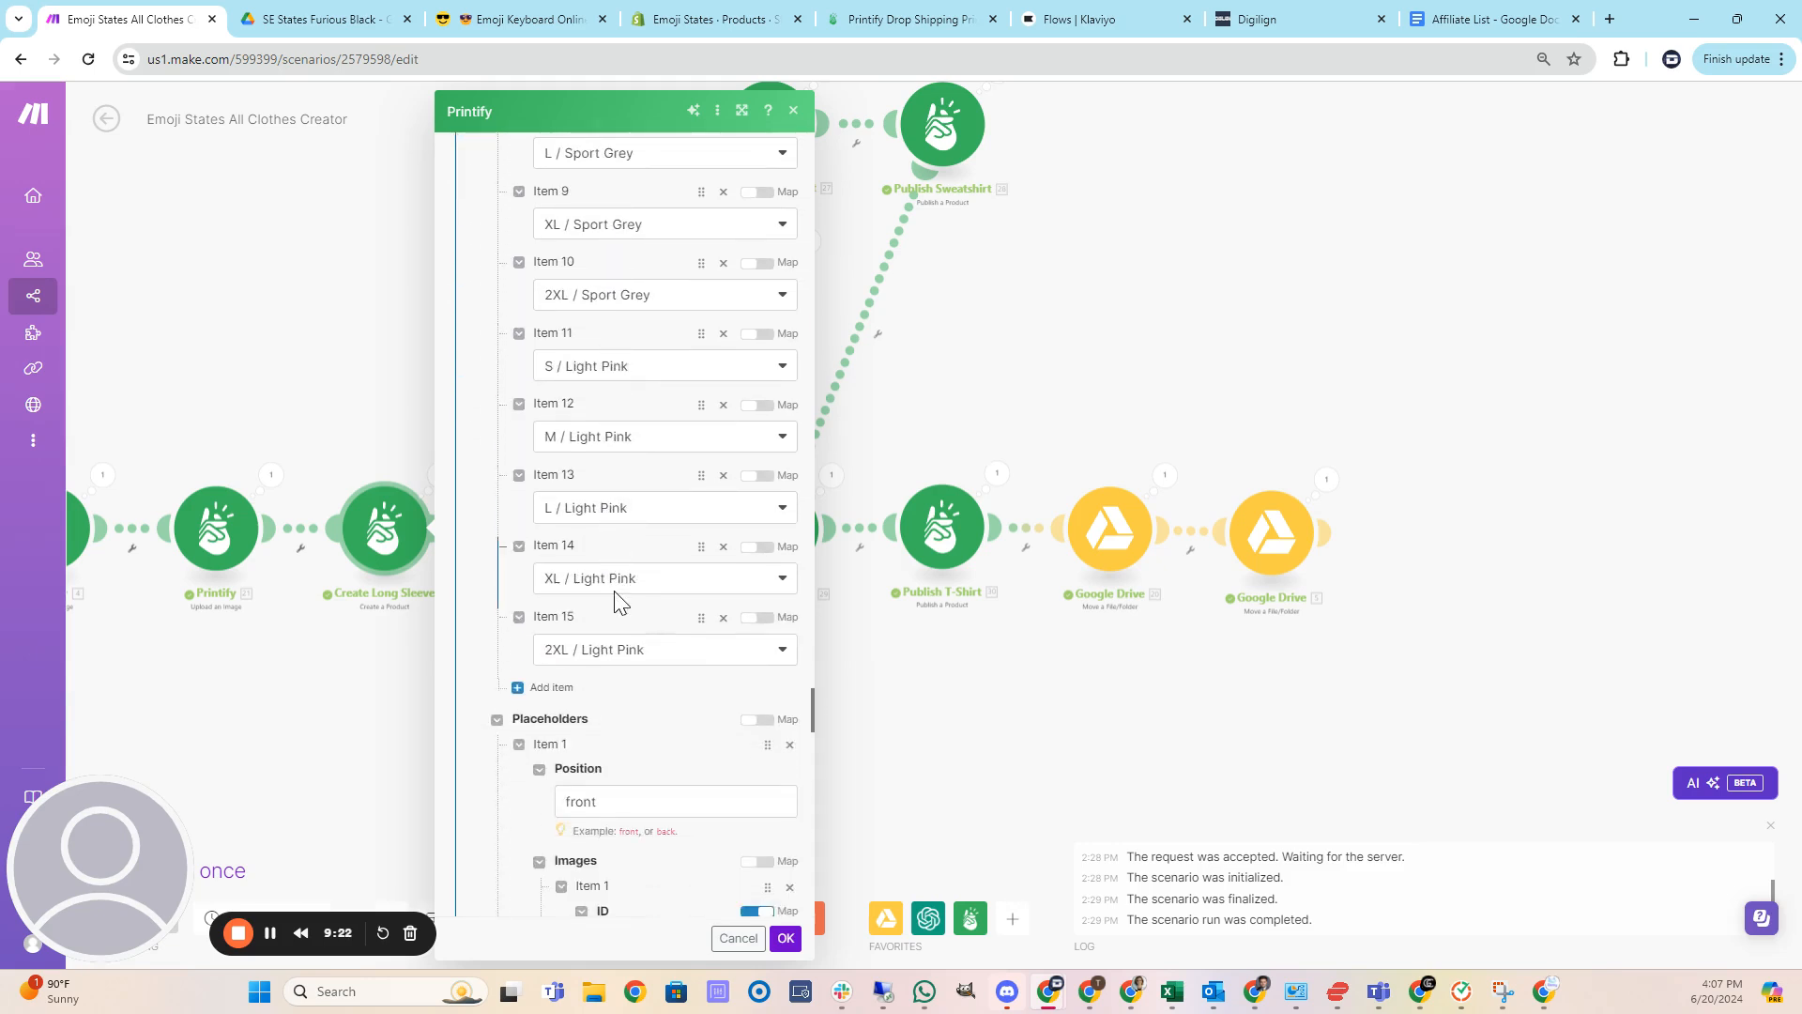
scroll(638, 629, "down", 1)
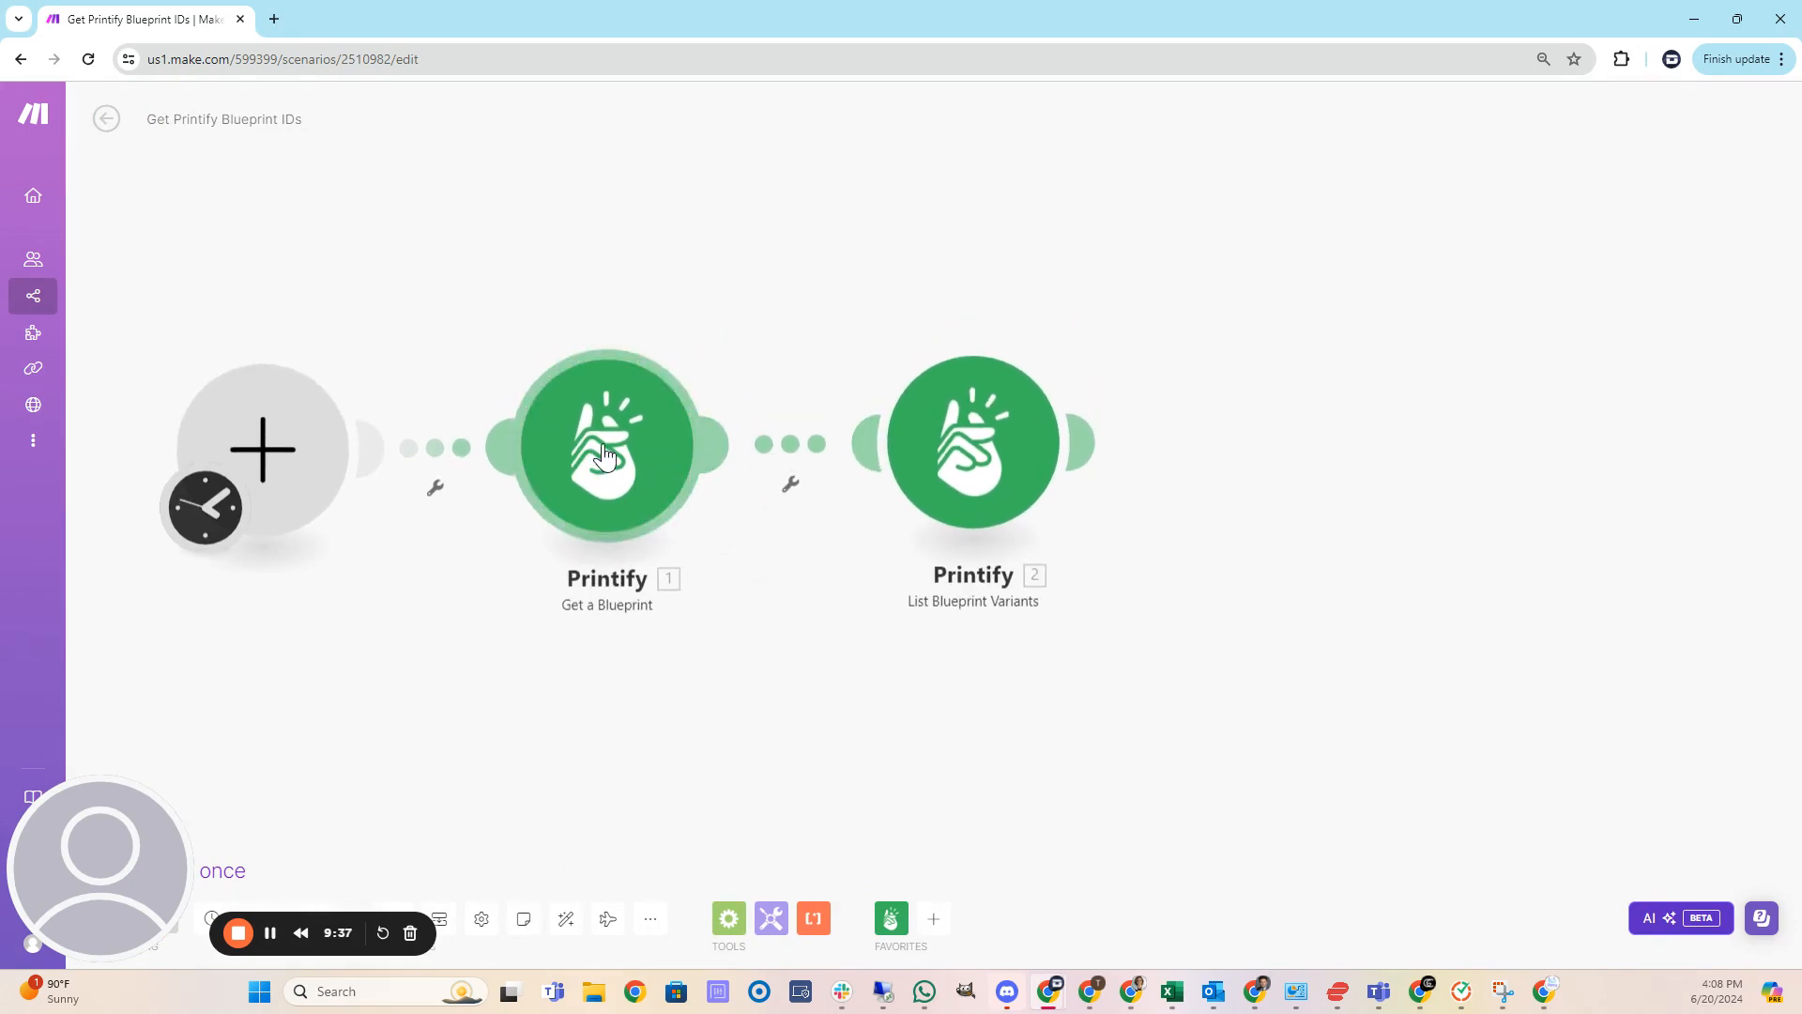
In the Get Printify Blueprint IDs scenario, set the Get a Blueprint module's Blueprint ID to Men's Sneakers | Generic brand.
scroll(539, 414, "down", 1)
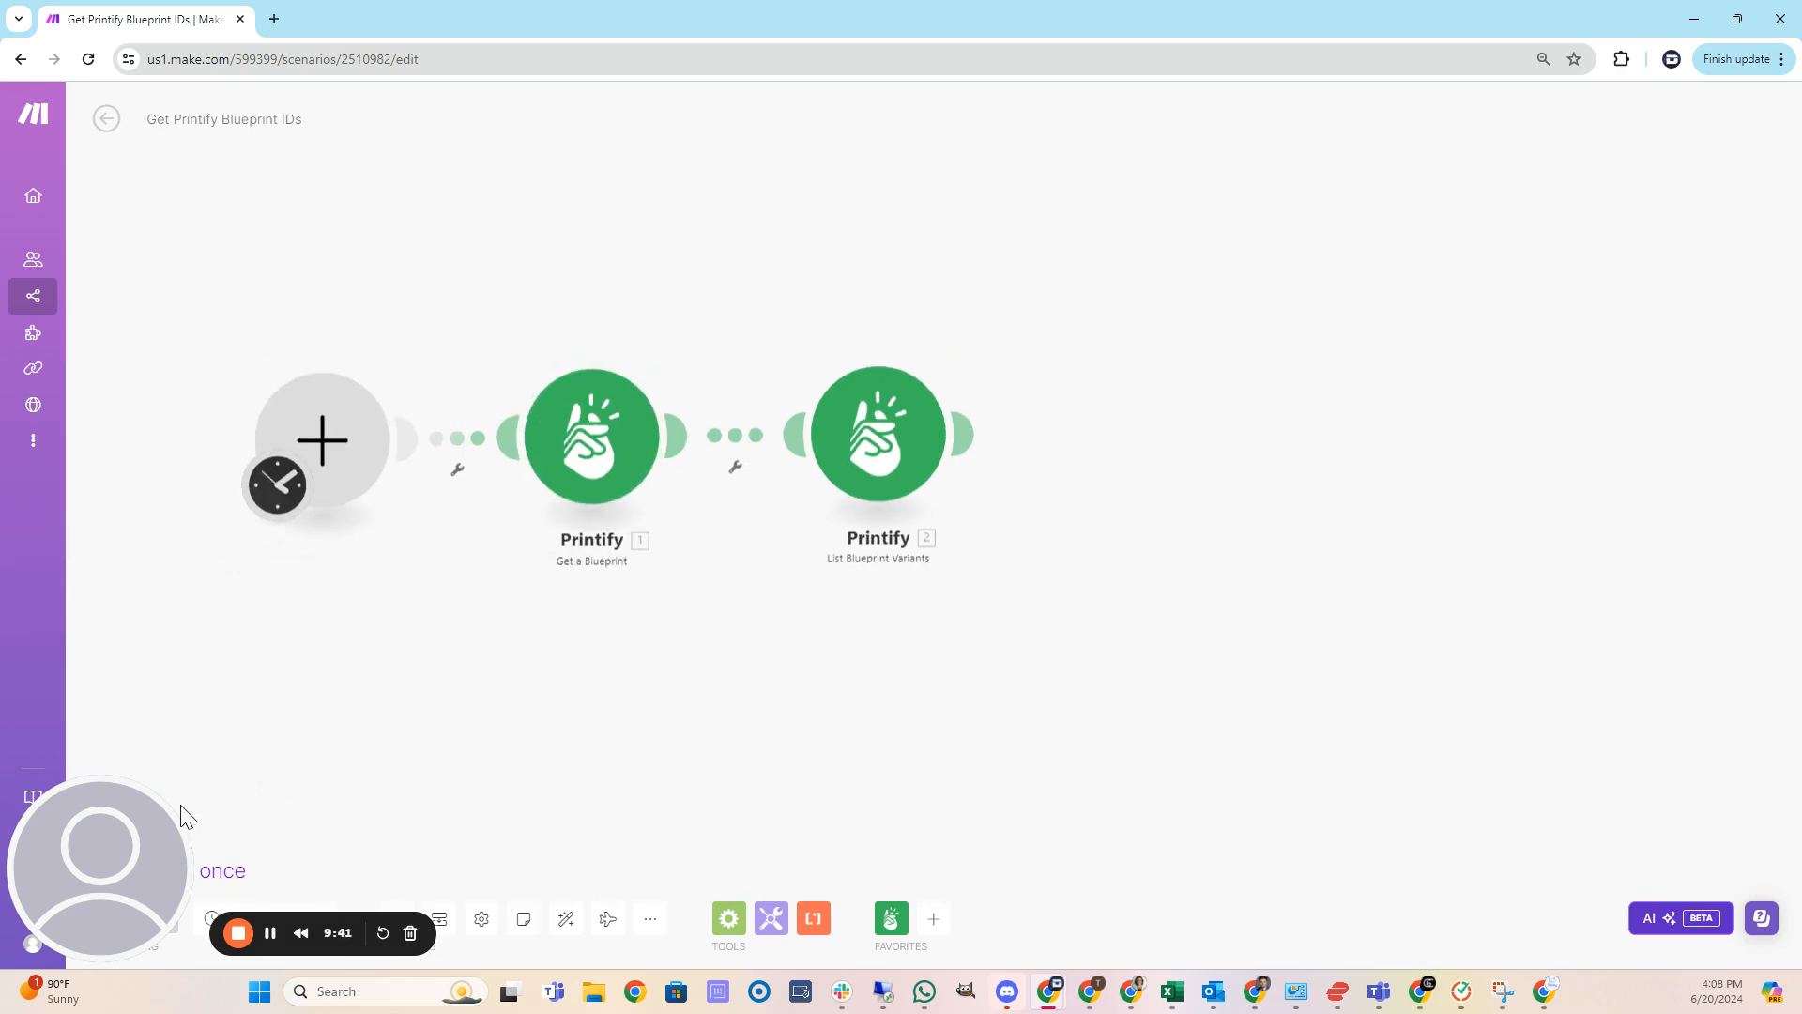
left_click_drag(181, 816, 437, 800)
left_click(622, 368)
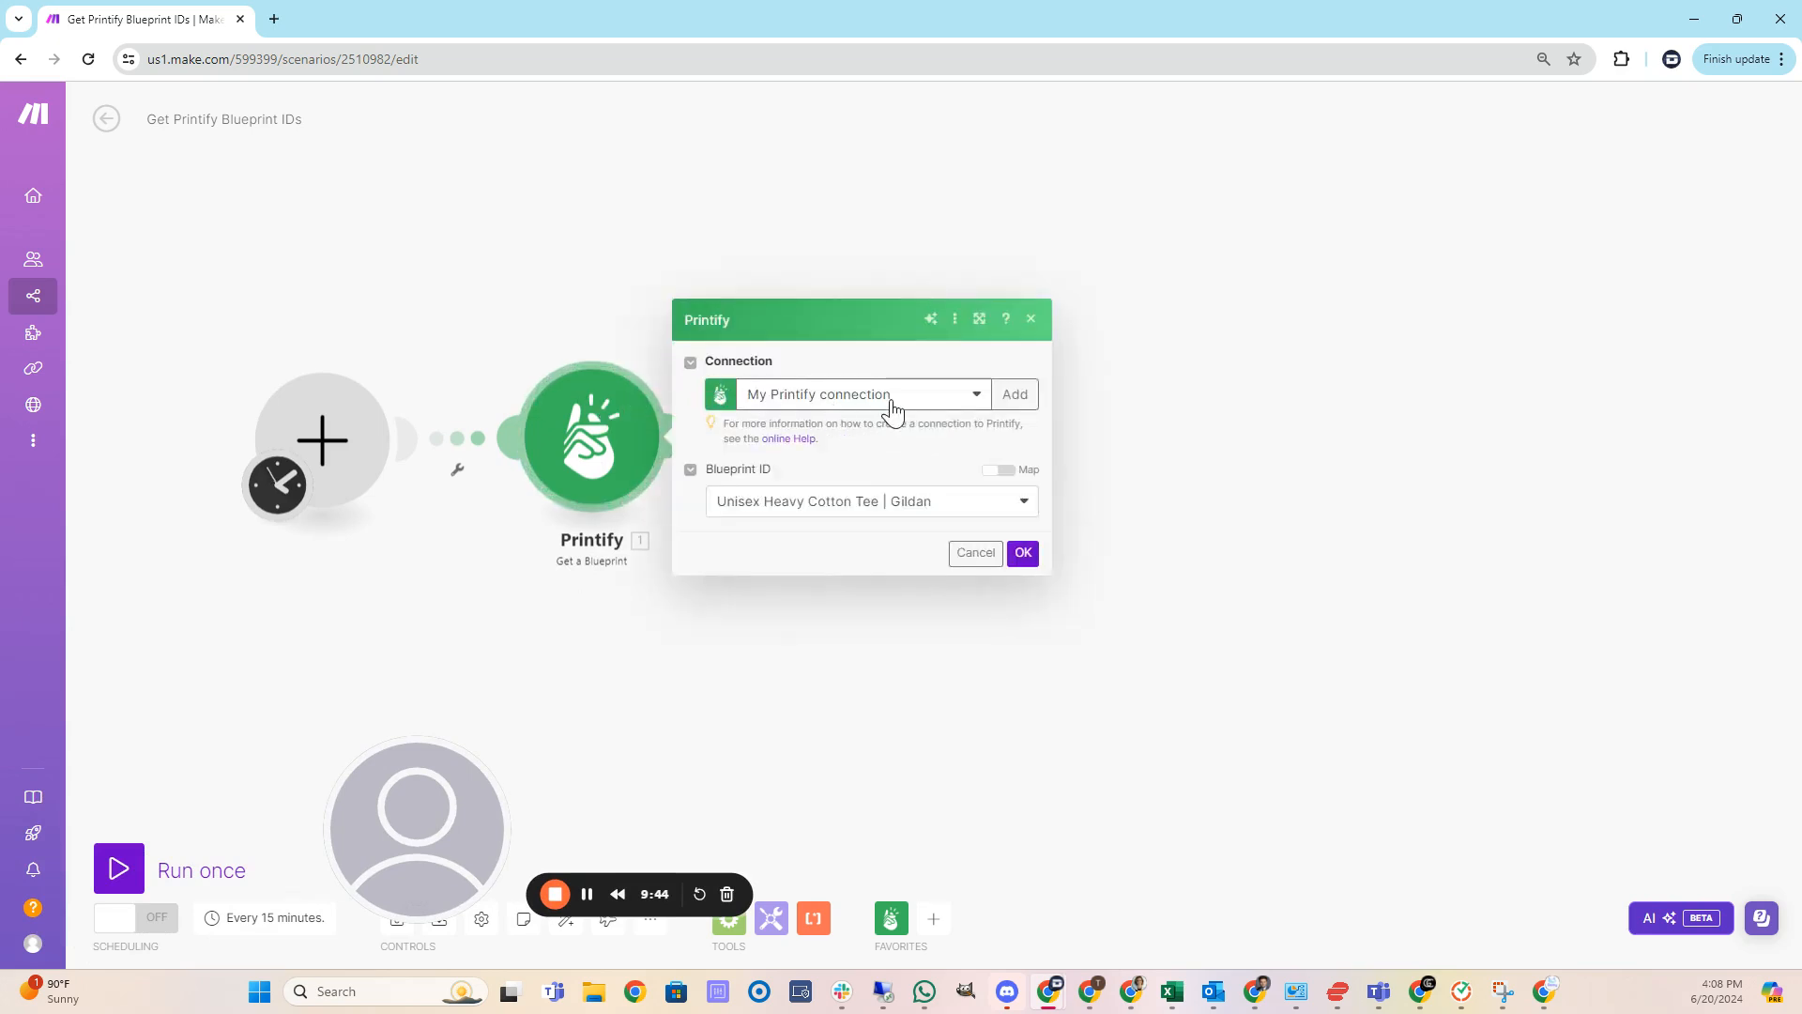
left_click(1018, 507)
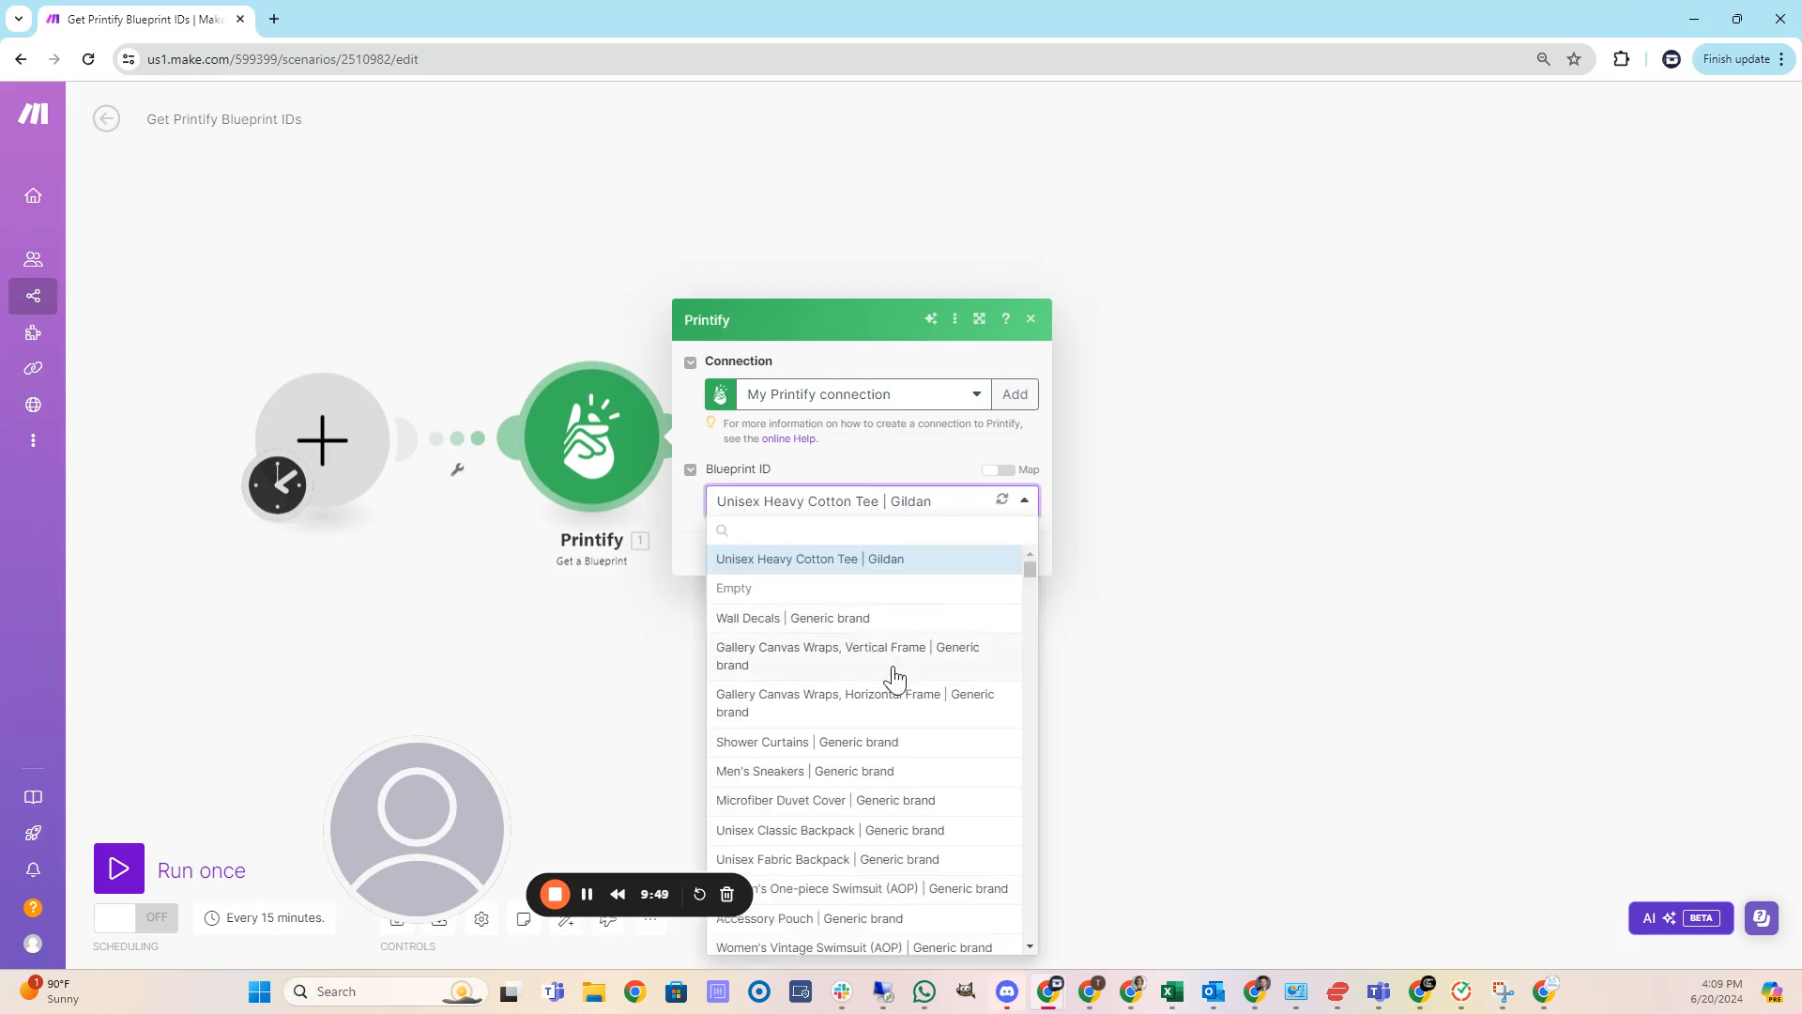
scroll(892, 690, "down", 1)
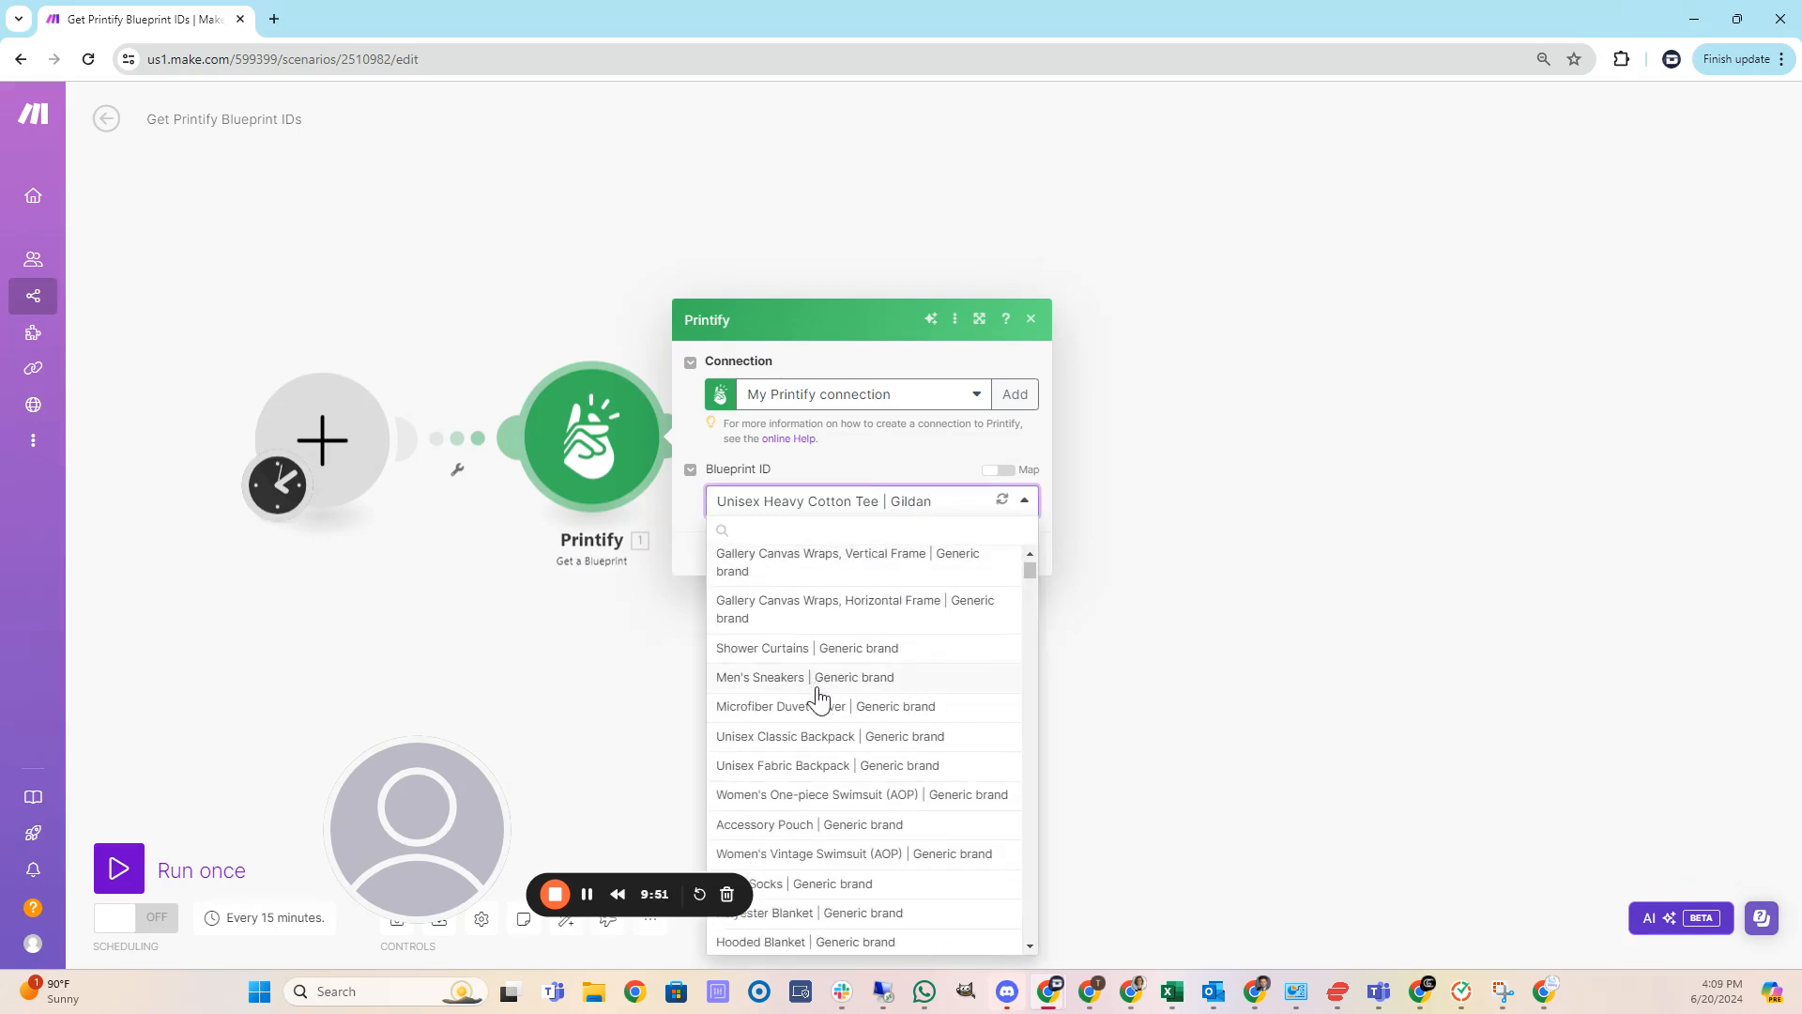
left_click(826, 678)
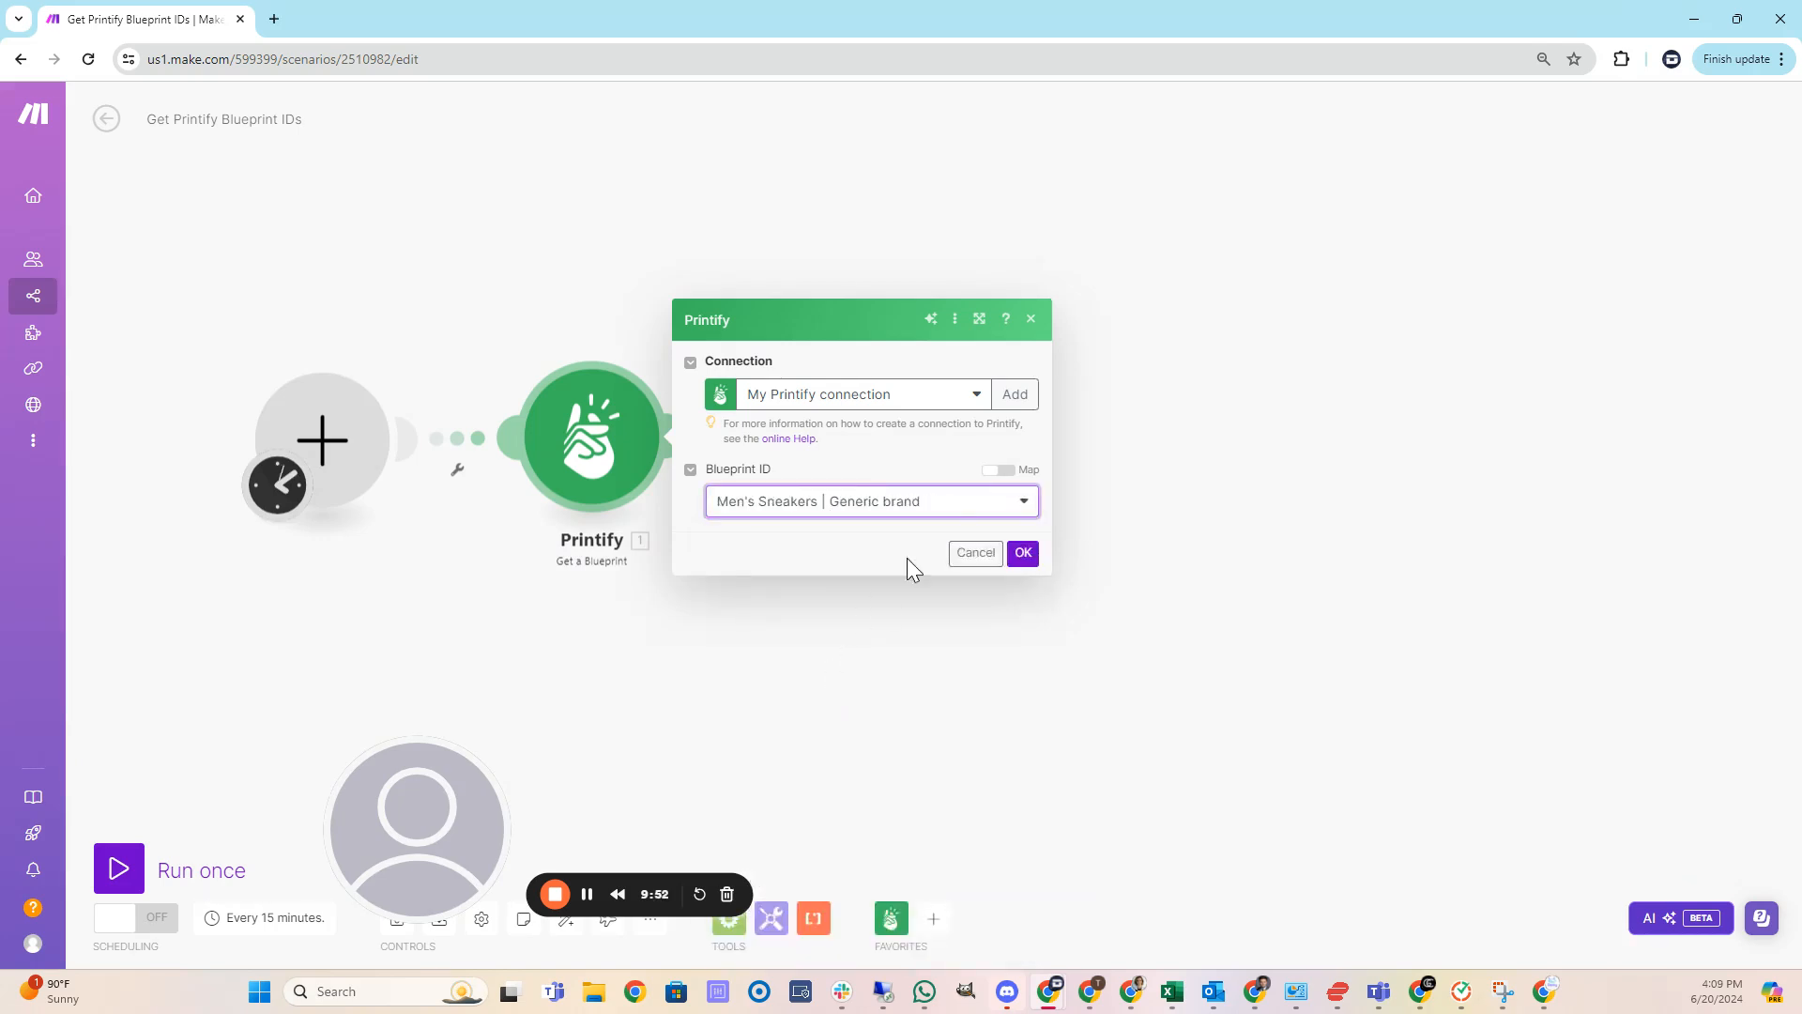
left_click(1024, 555)
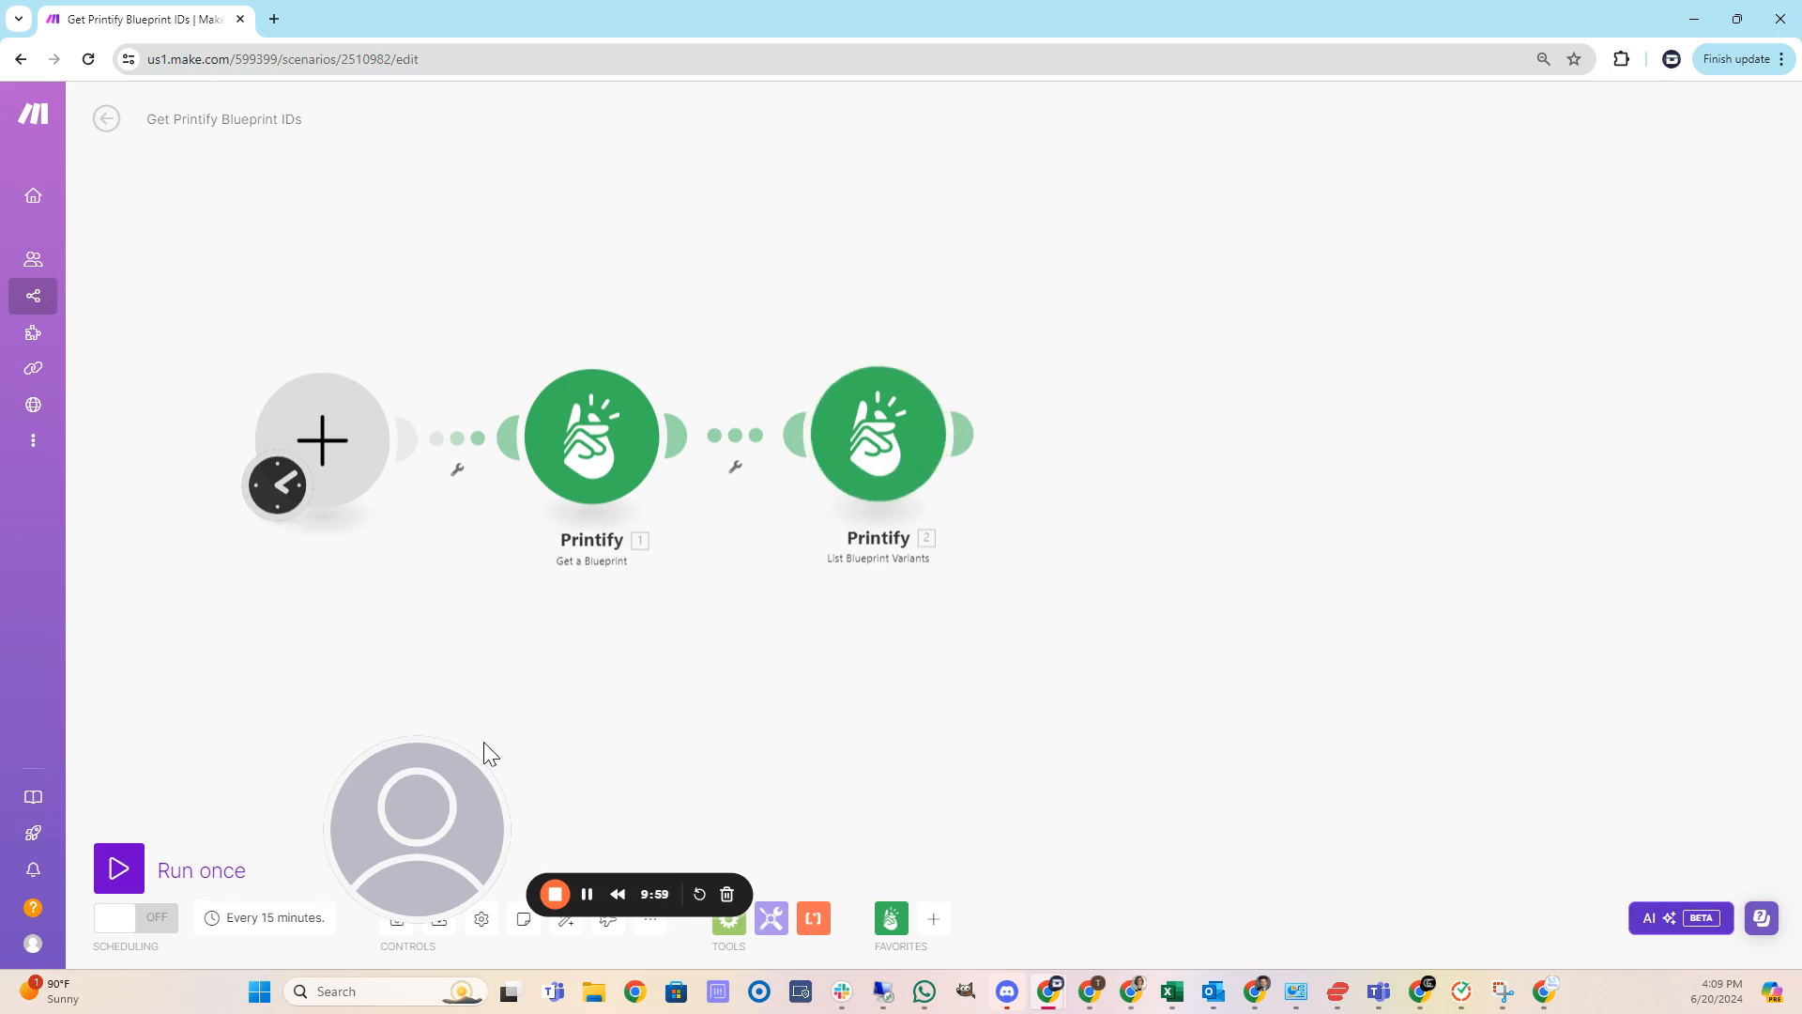
Run the scenario once and examine the List Blueprint Variants output bundles, expanding their placeholder details.
left_click(117, 873)
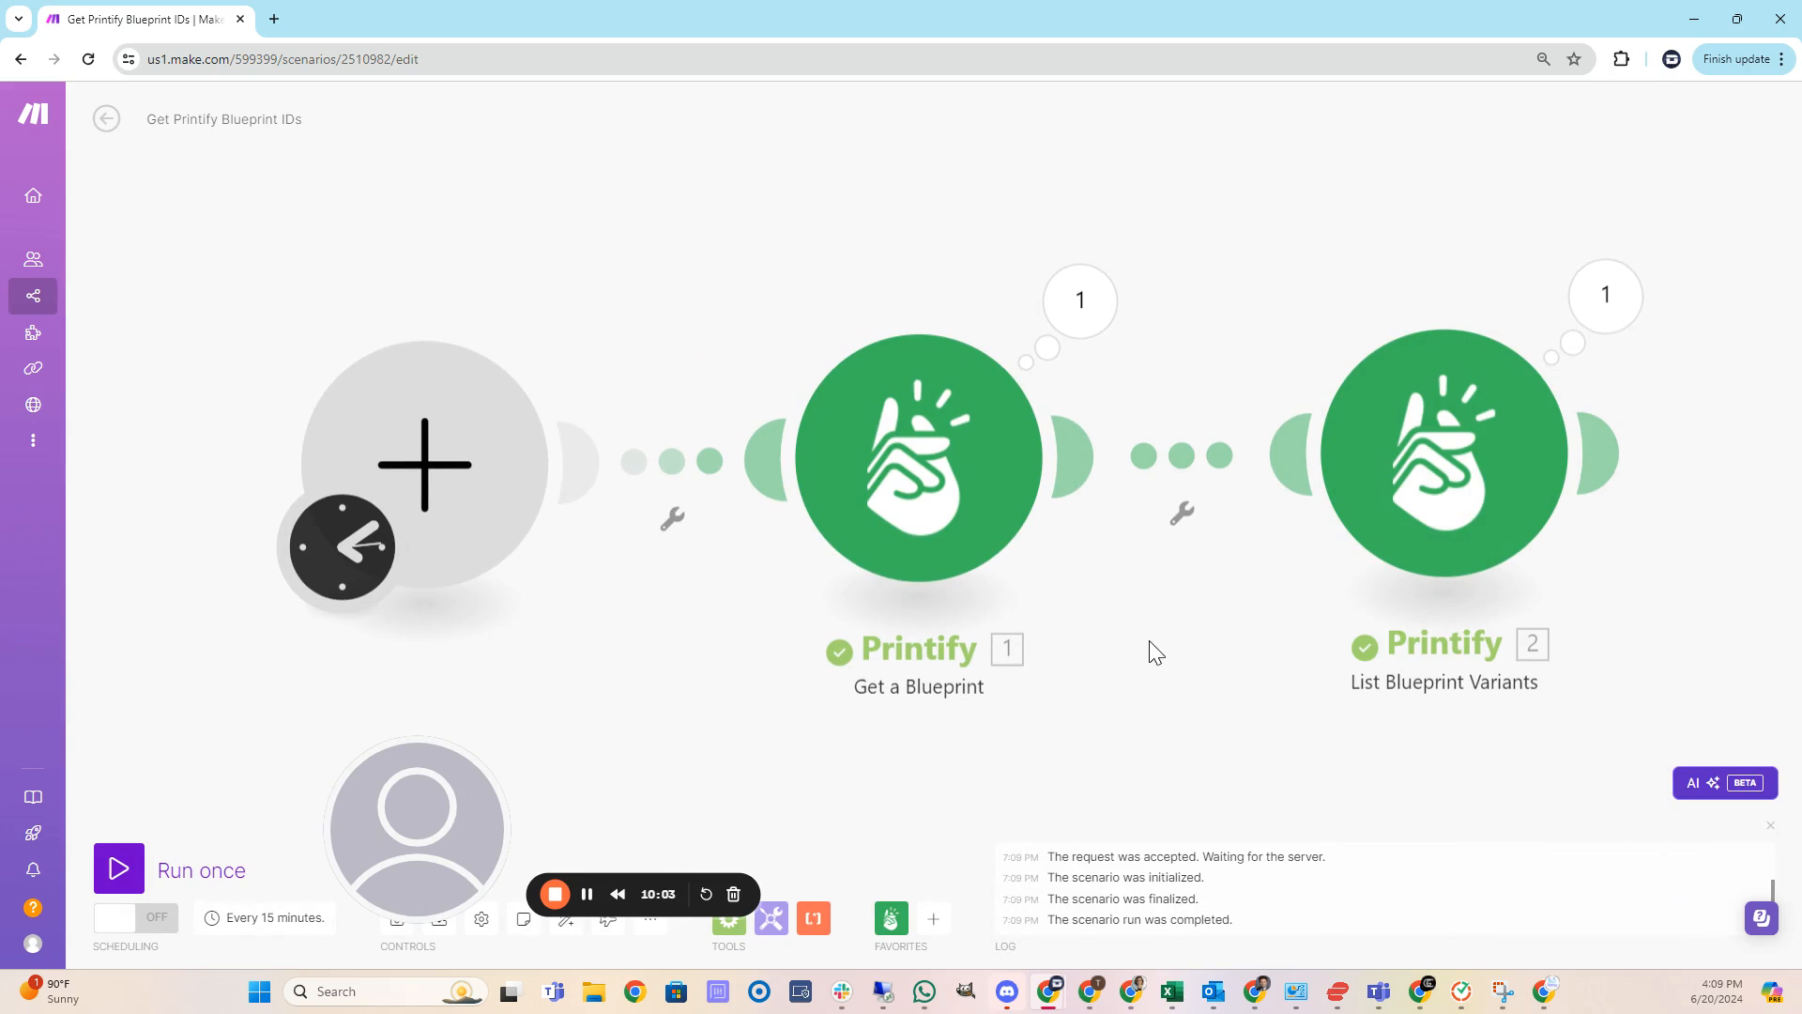
left_click(1177, 310)
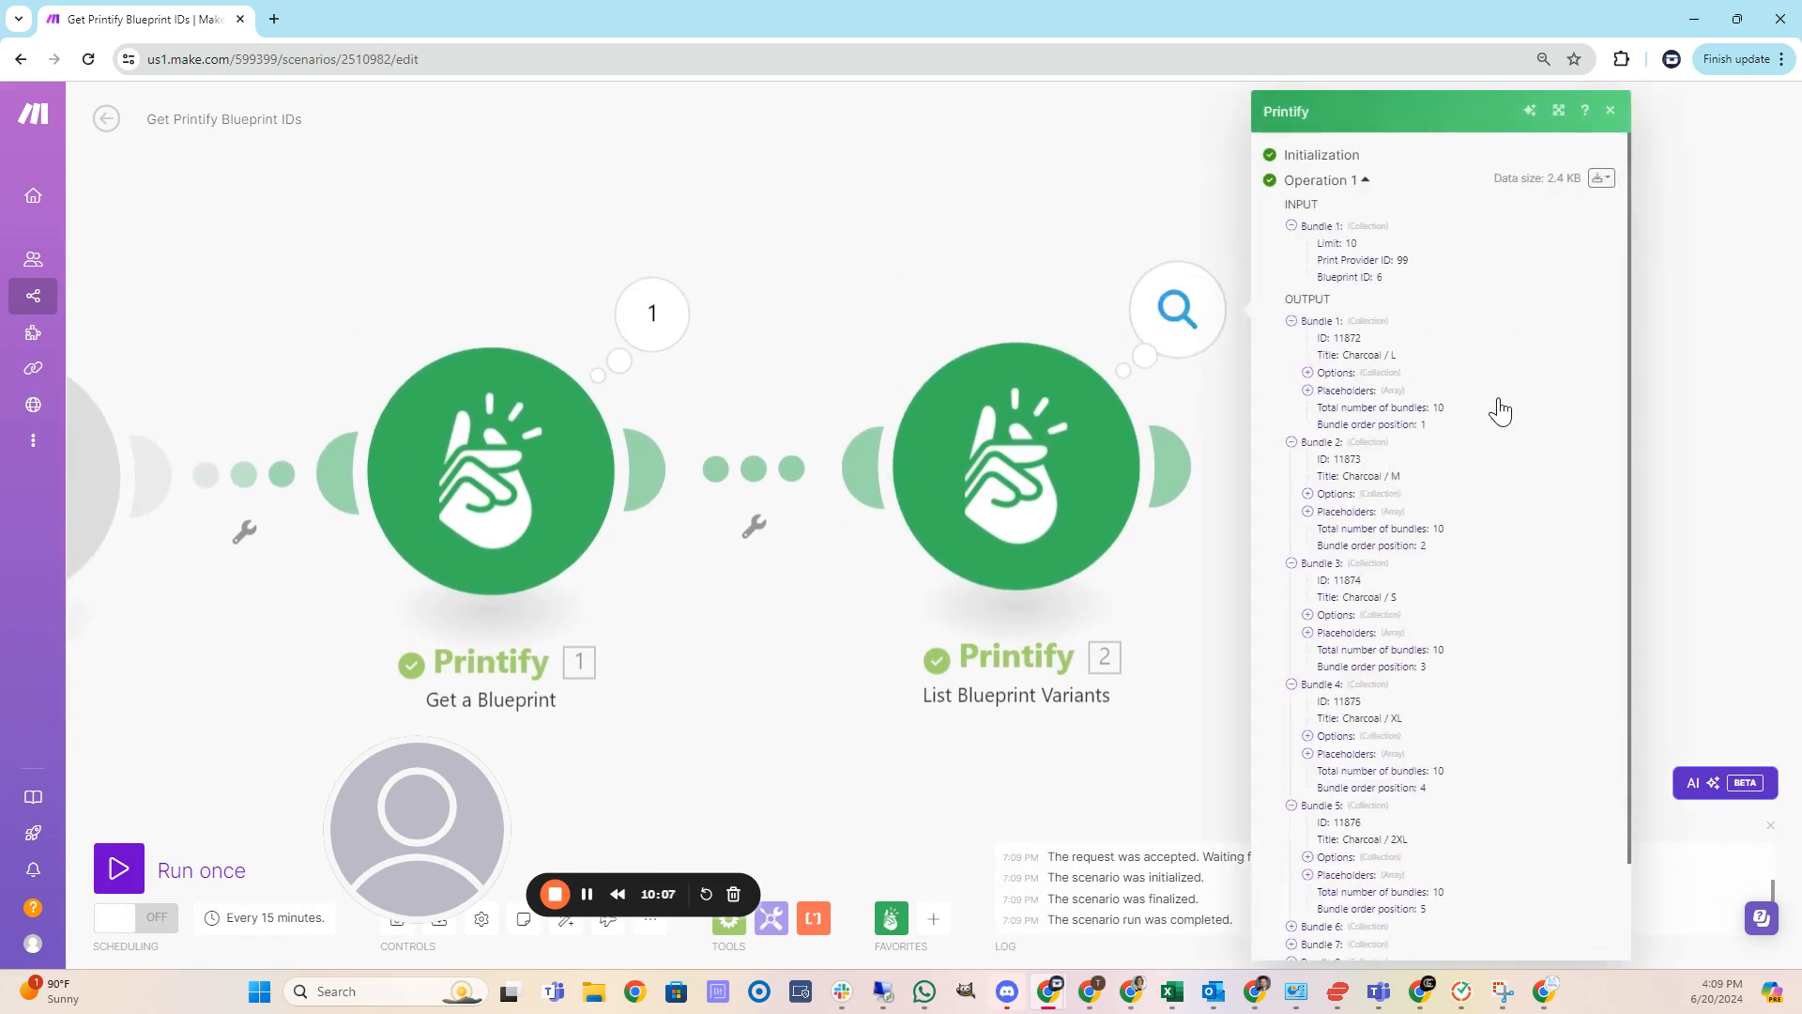
scroll(1493, 413, "down", 3)
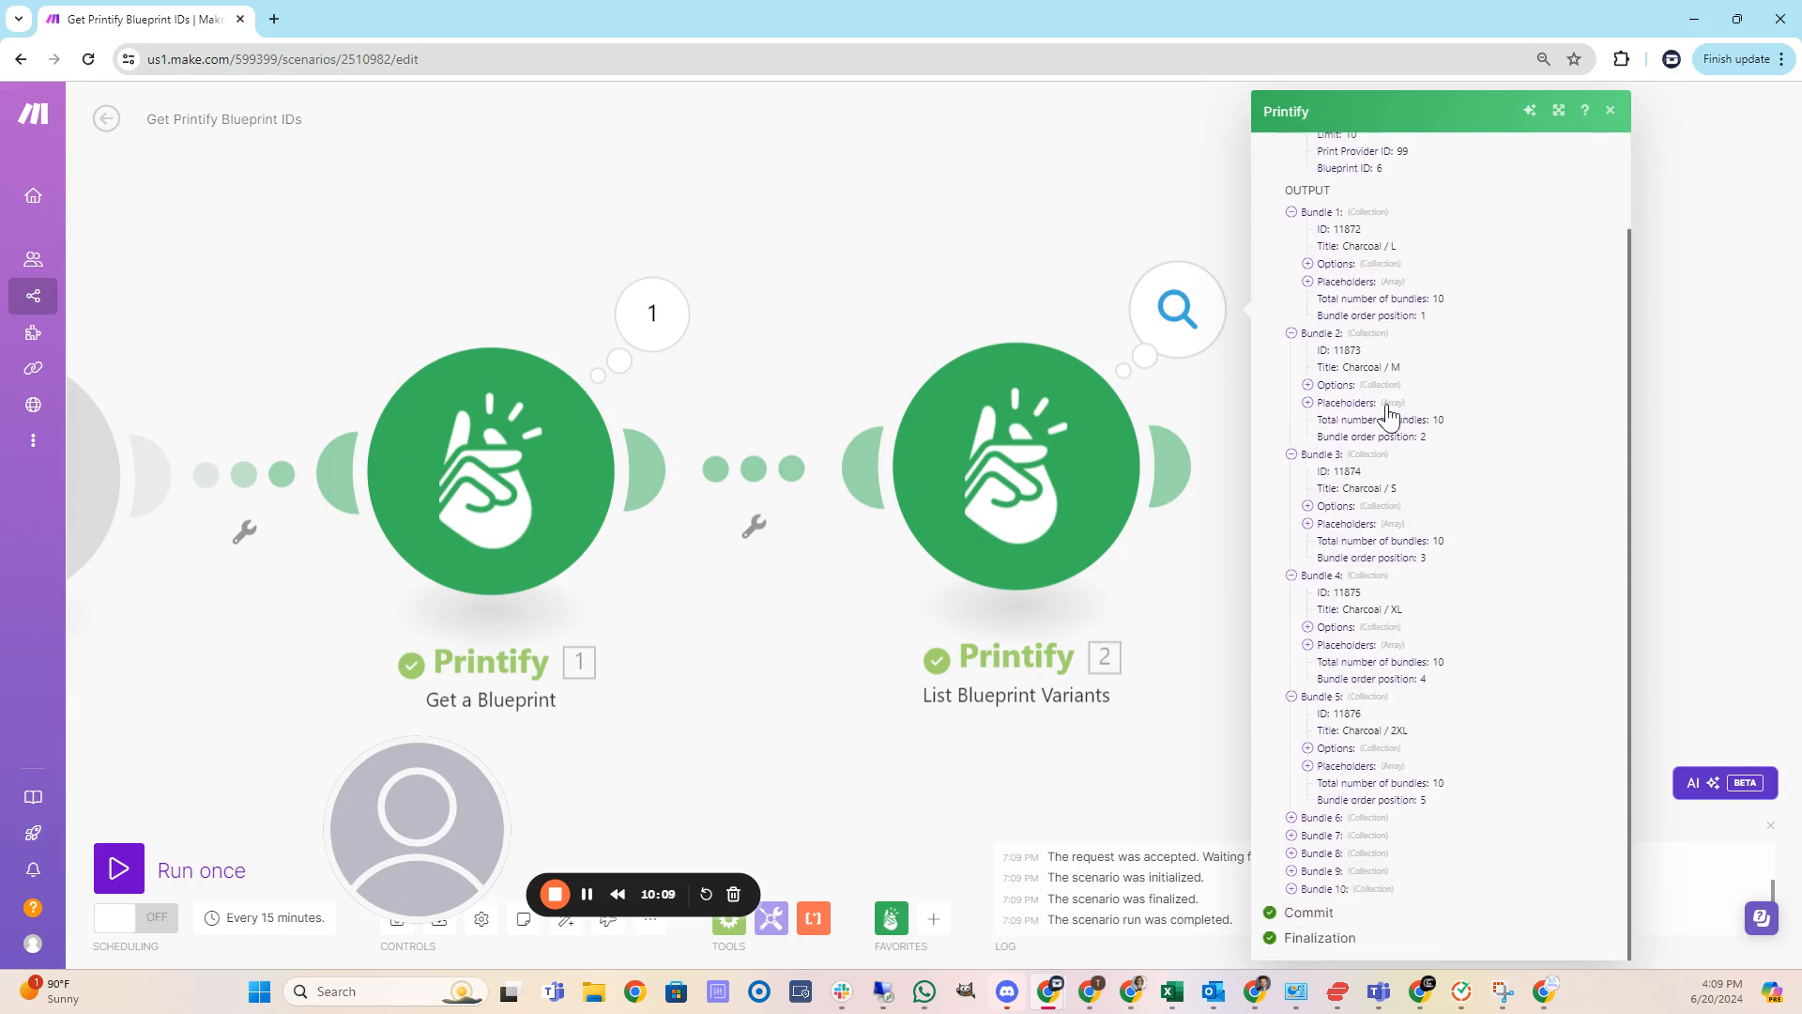
scroll(1420, 391, "up", 2)
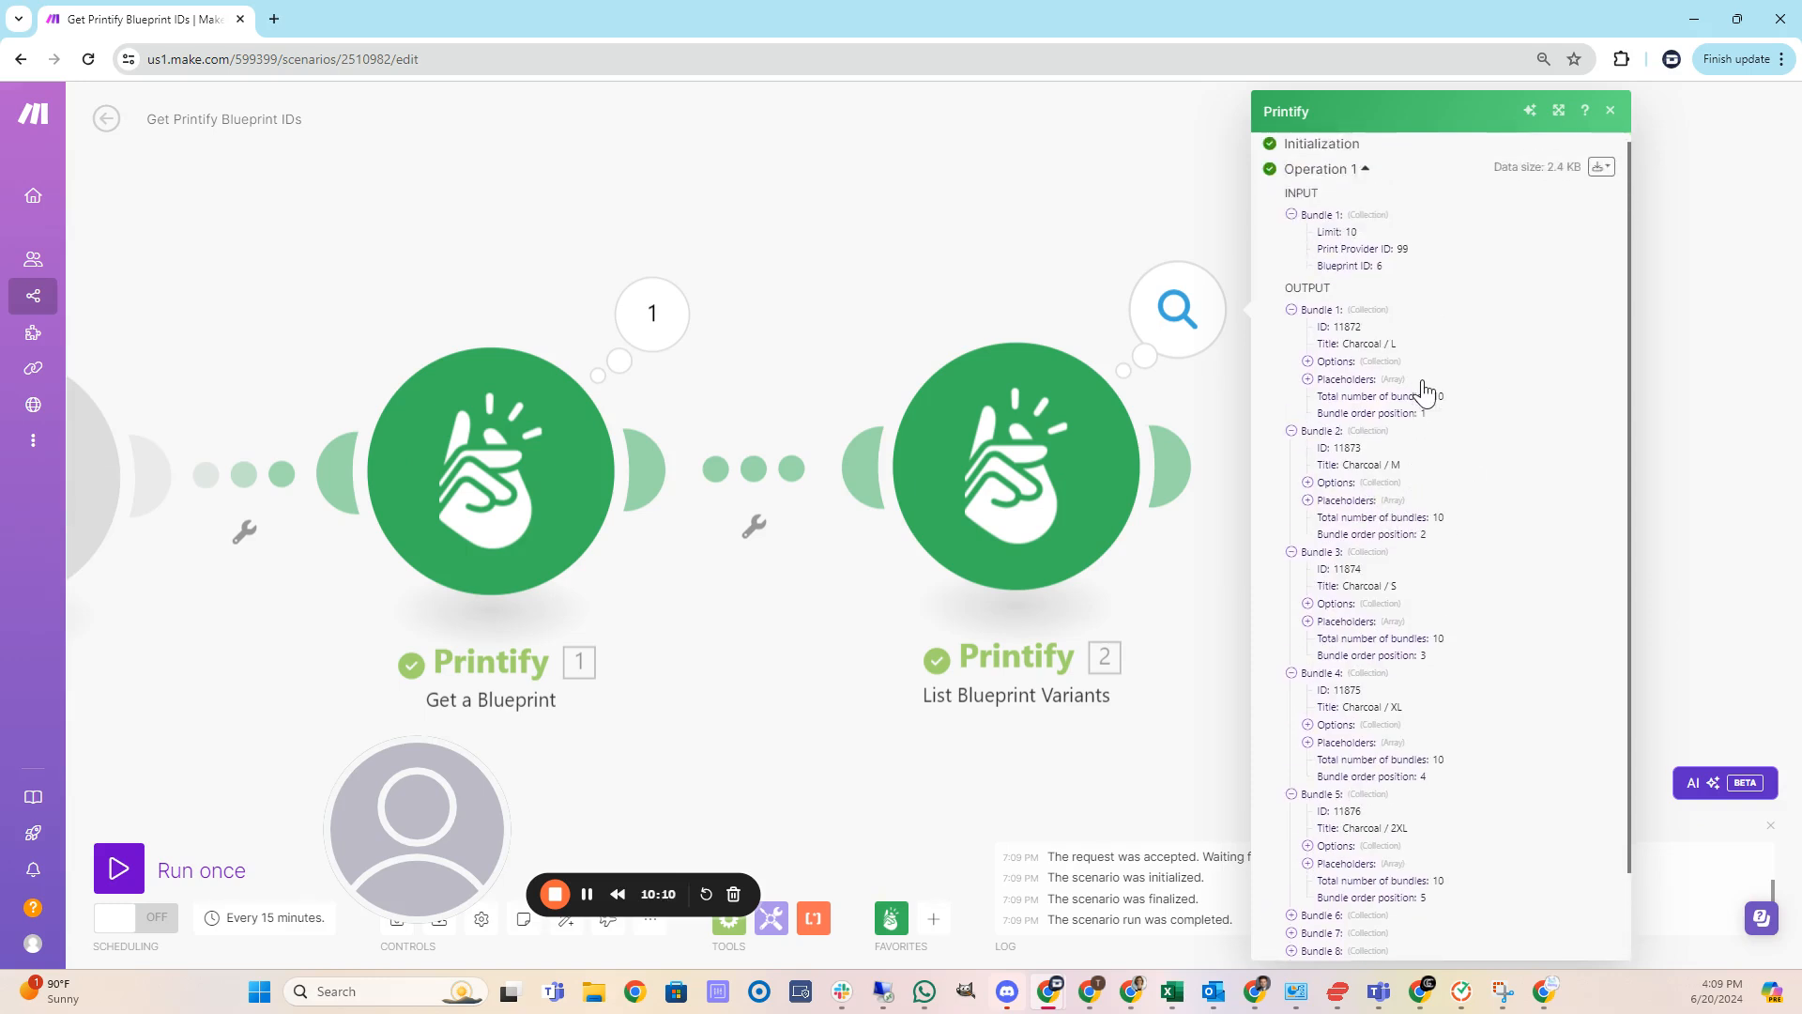
left_click(587, 894)
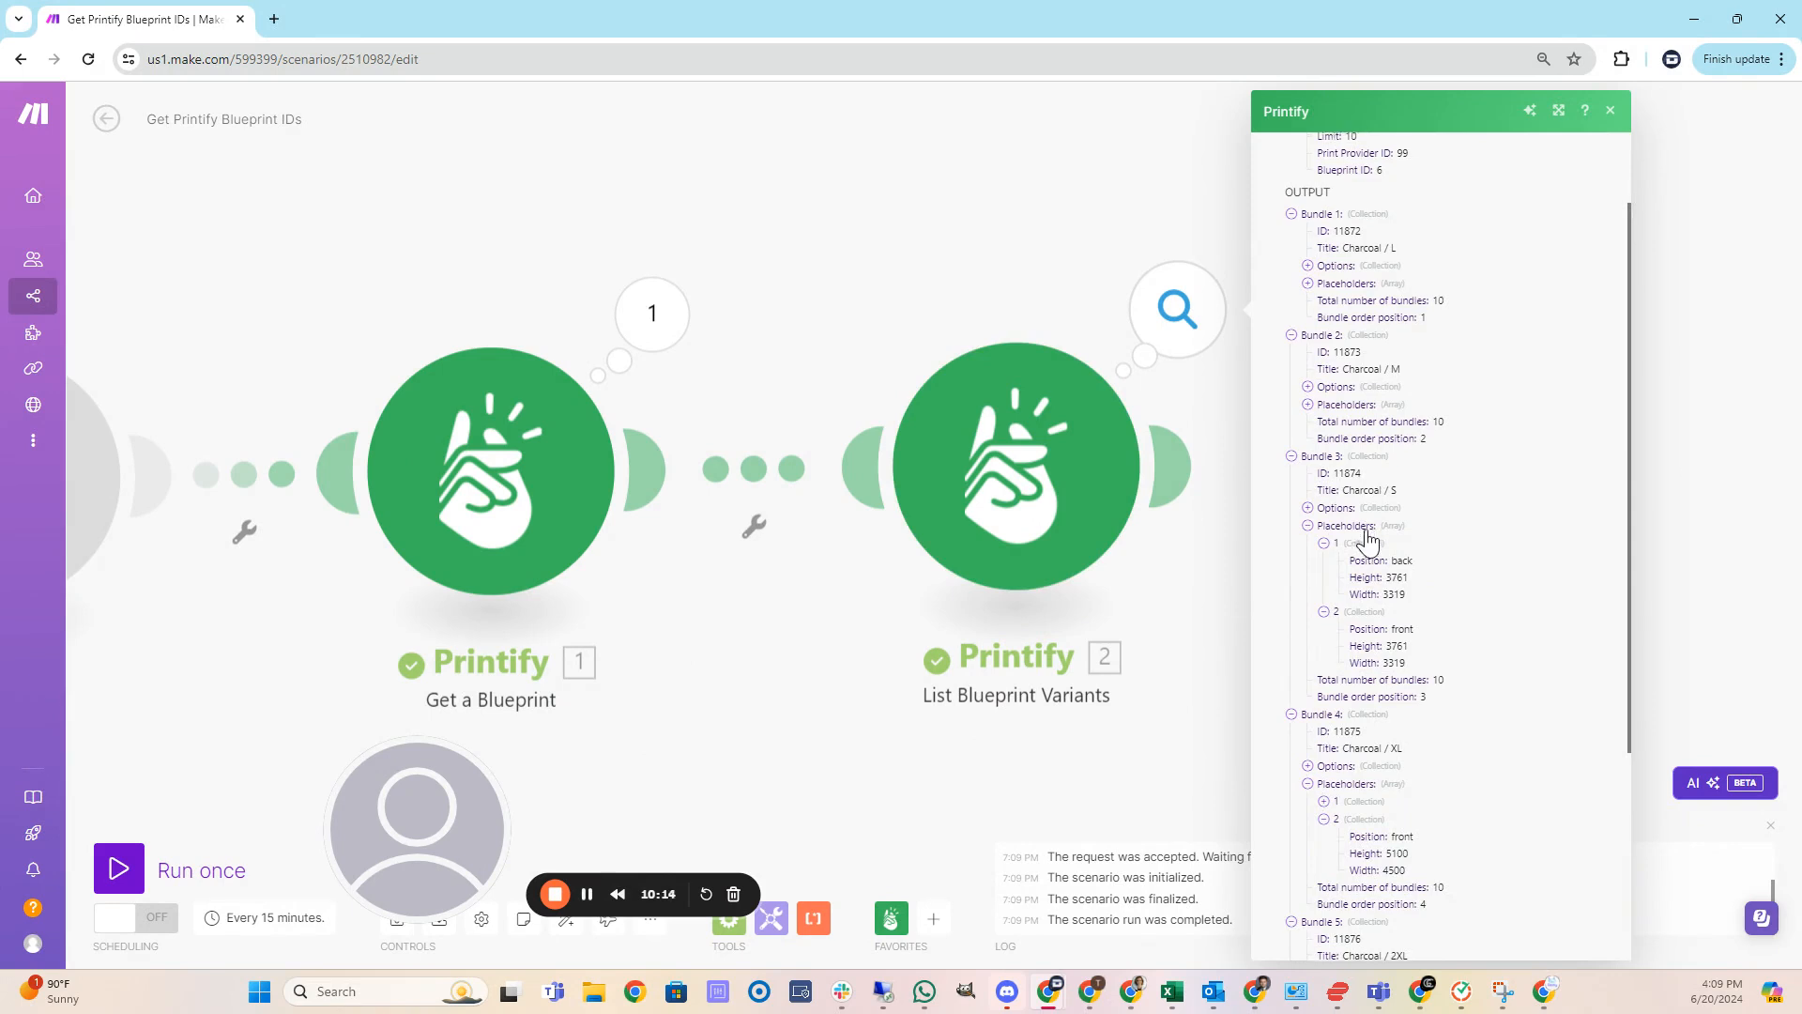
scroll(1356, 479, "up", 1)
left_click(1309, 376)
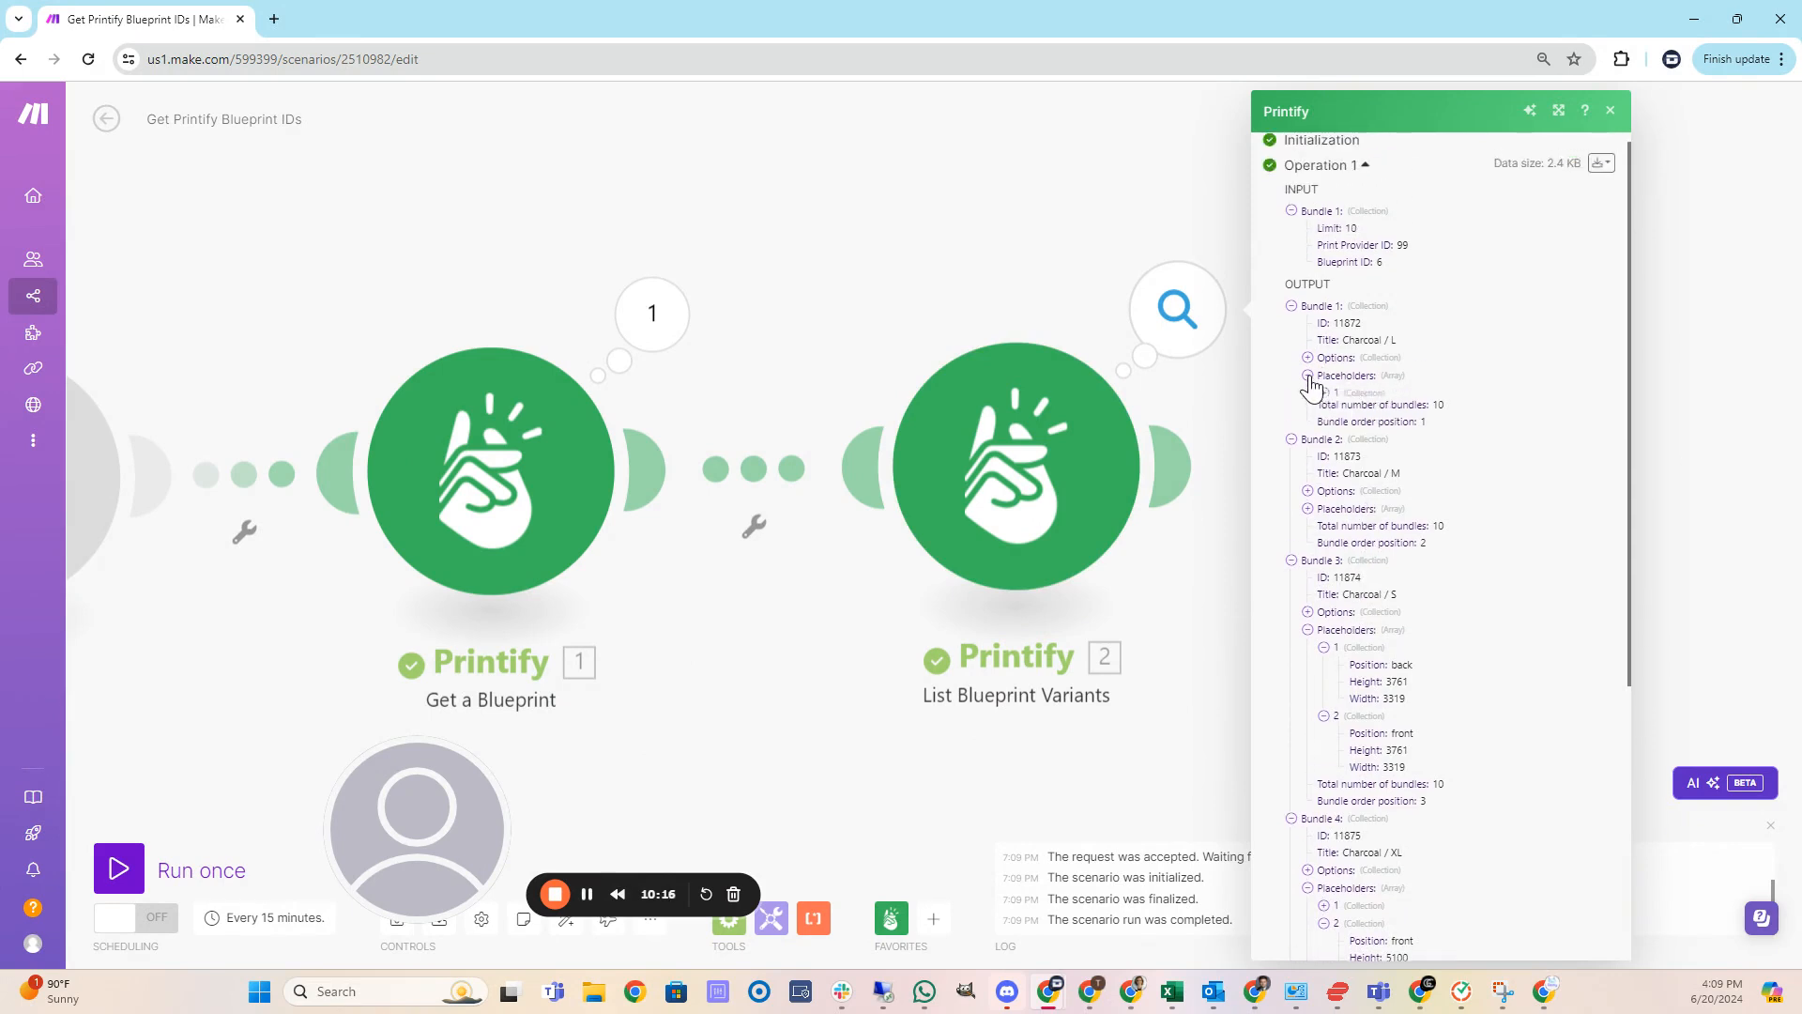
left_click(1324, 394)
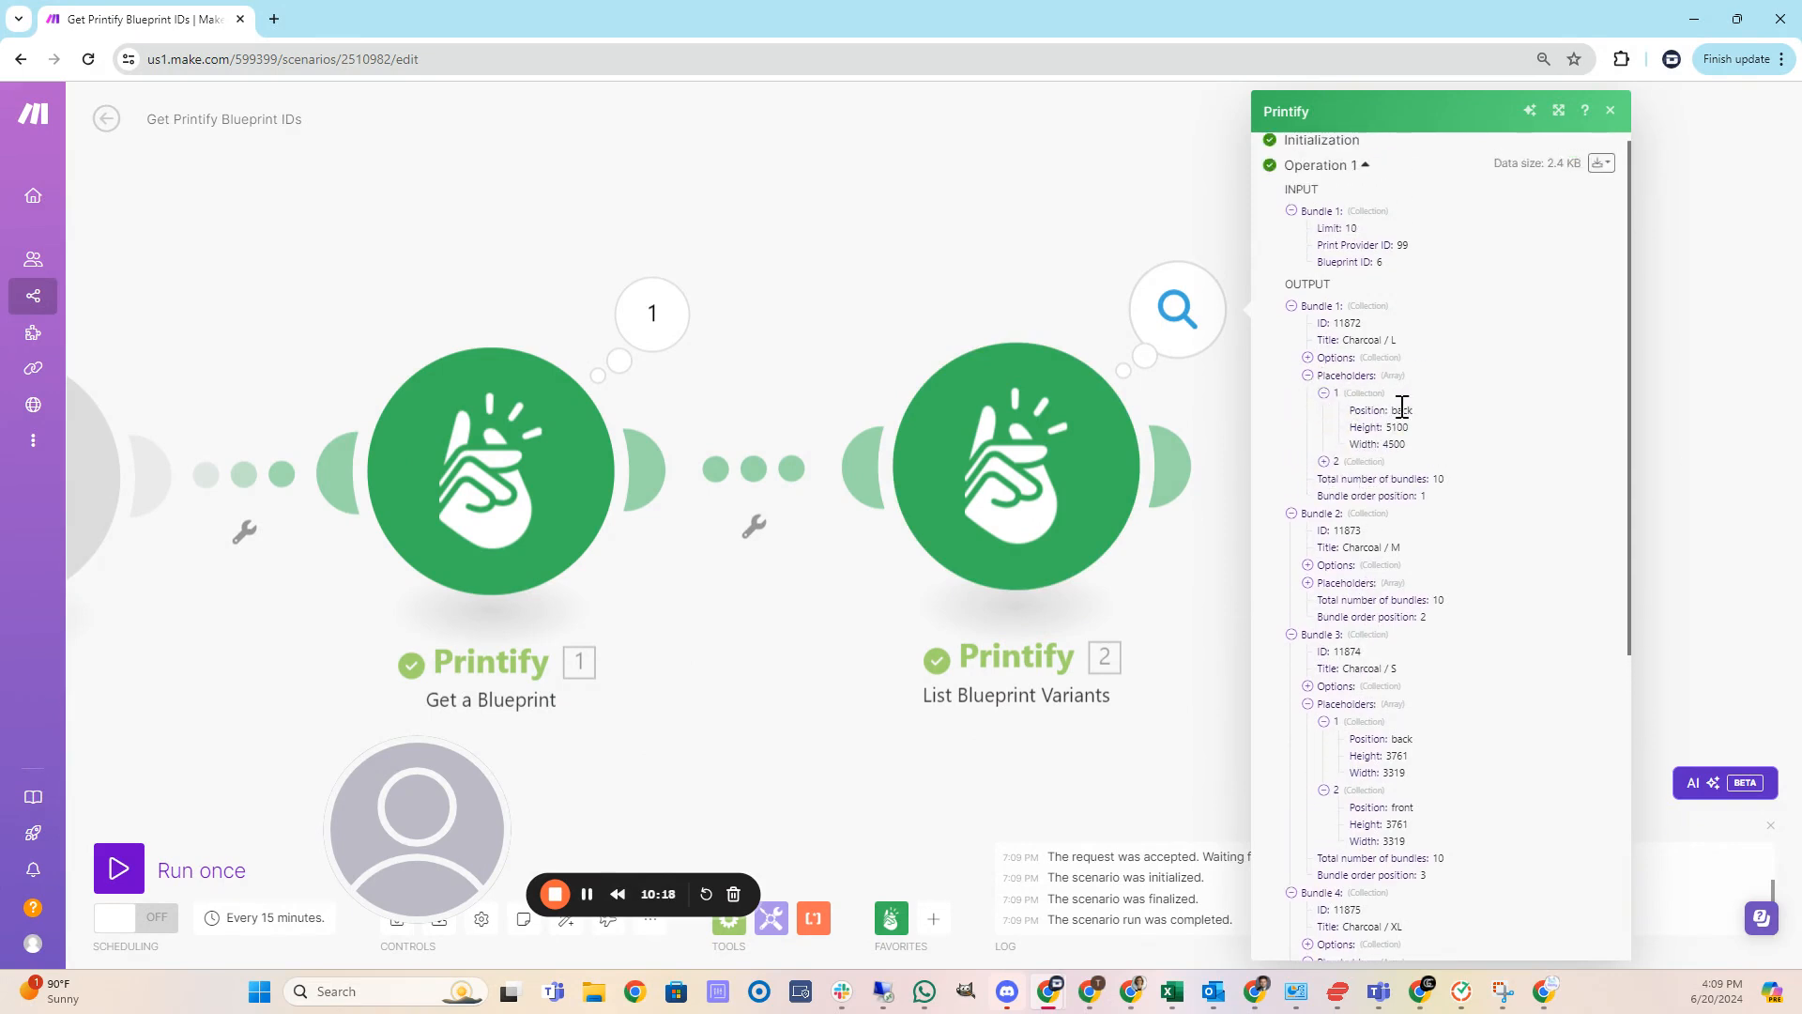
left_click(1321, 462)
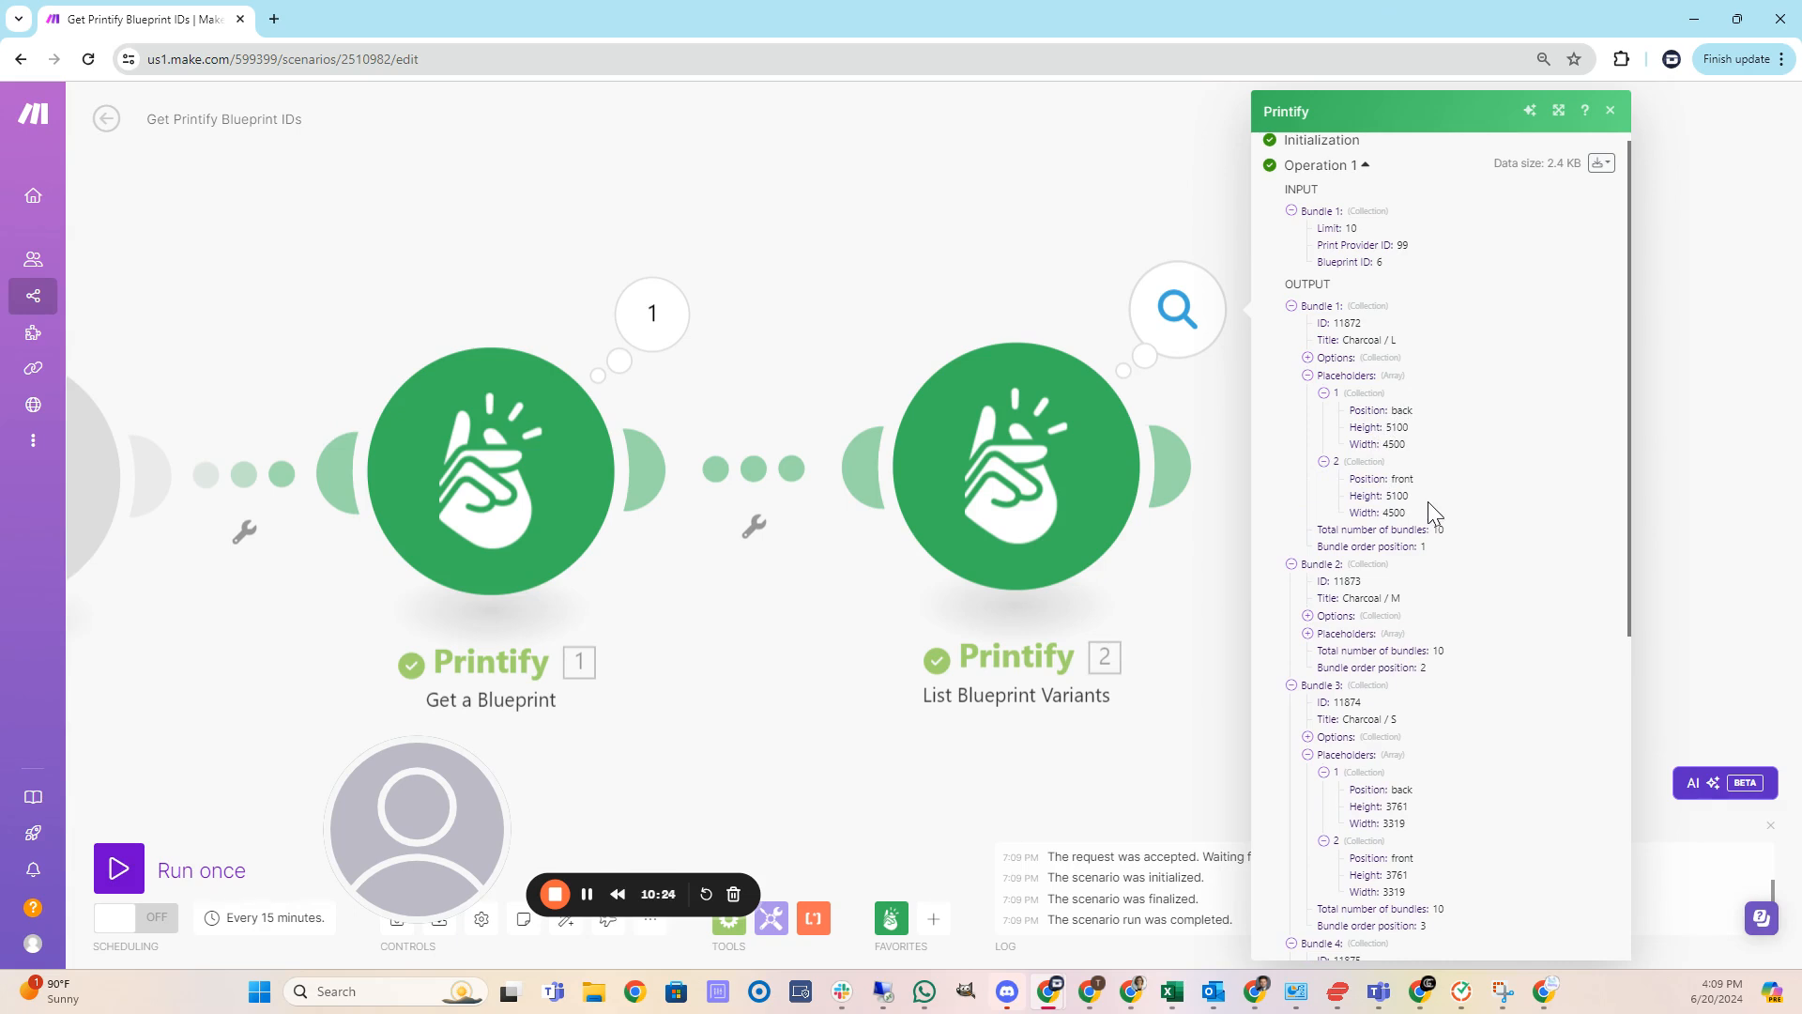
scroll(1427, 503, "down", 2)
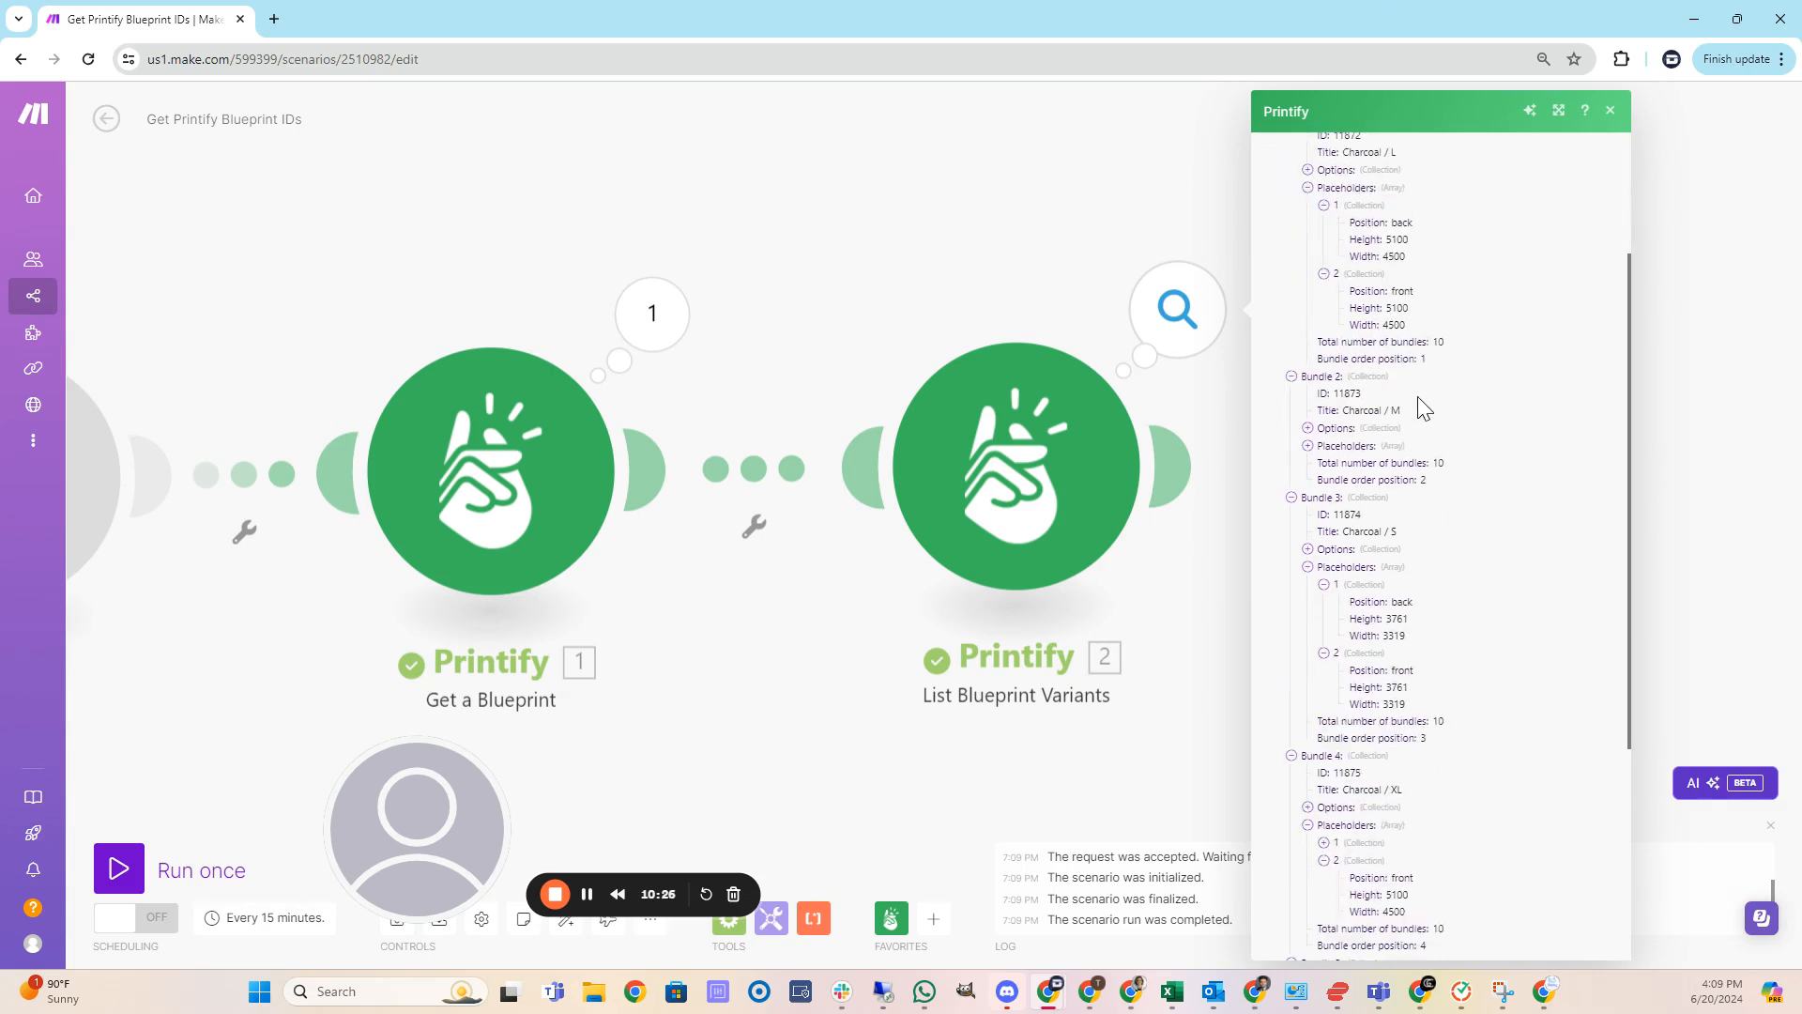
scroll(1424, 423, "down", 3)
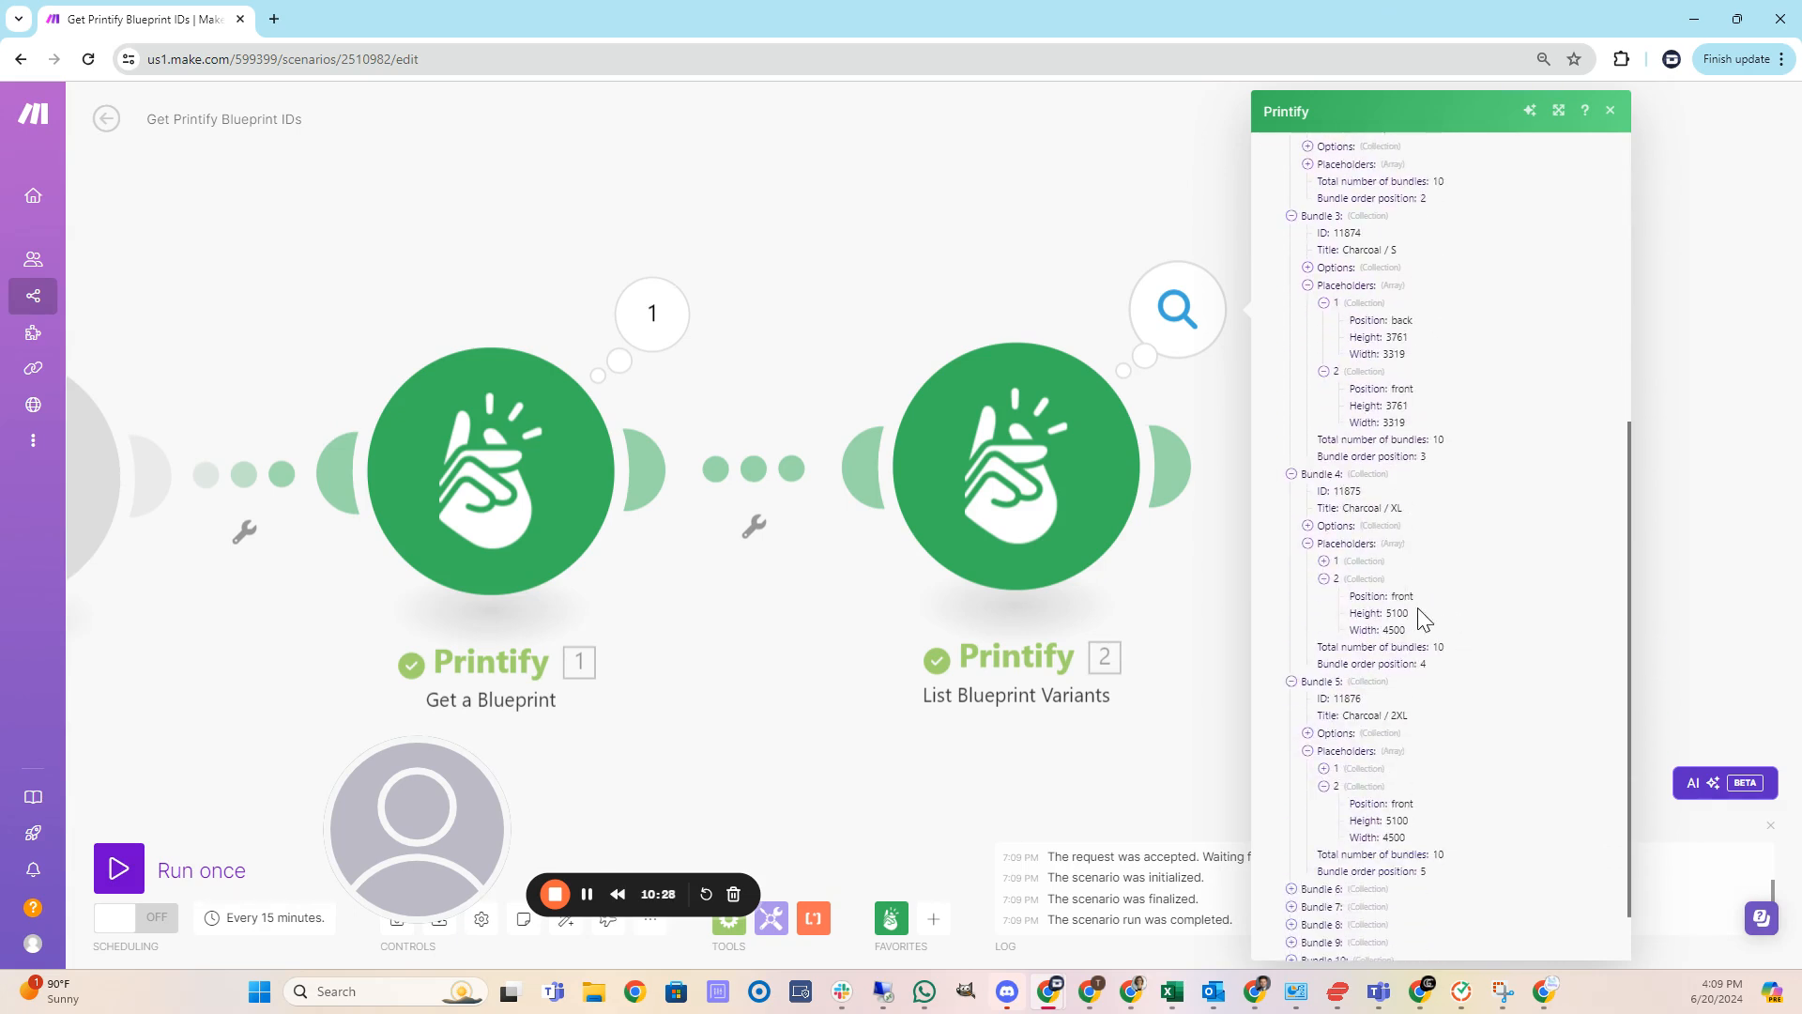
scroll(1425, 619, "down", 1)
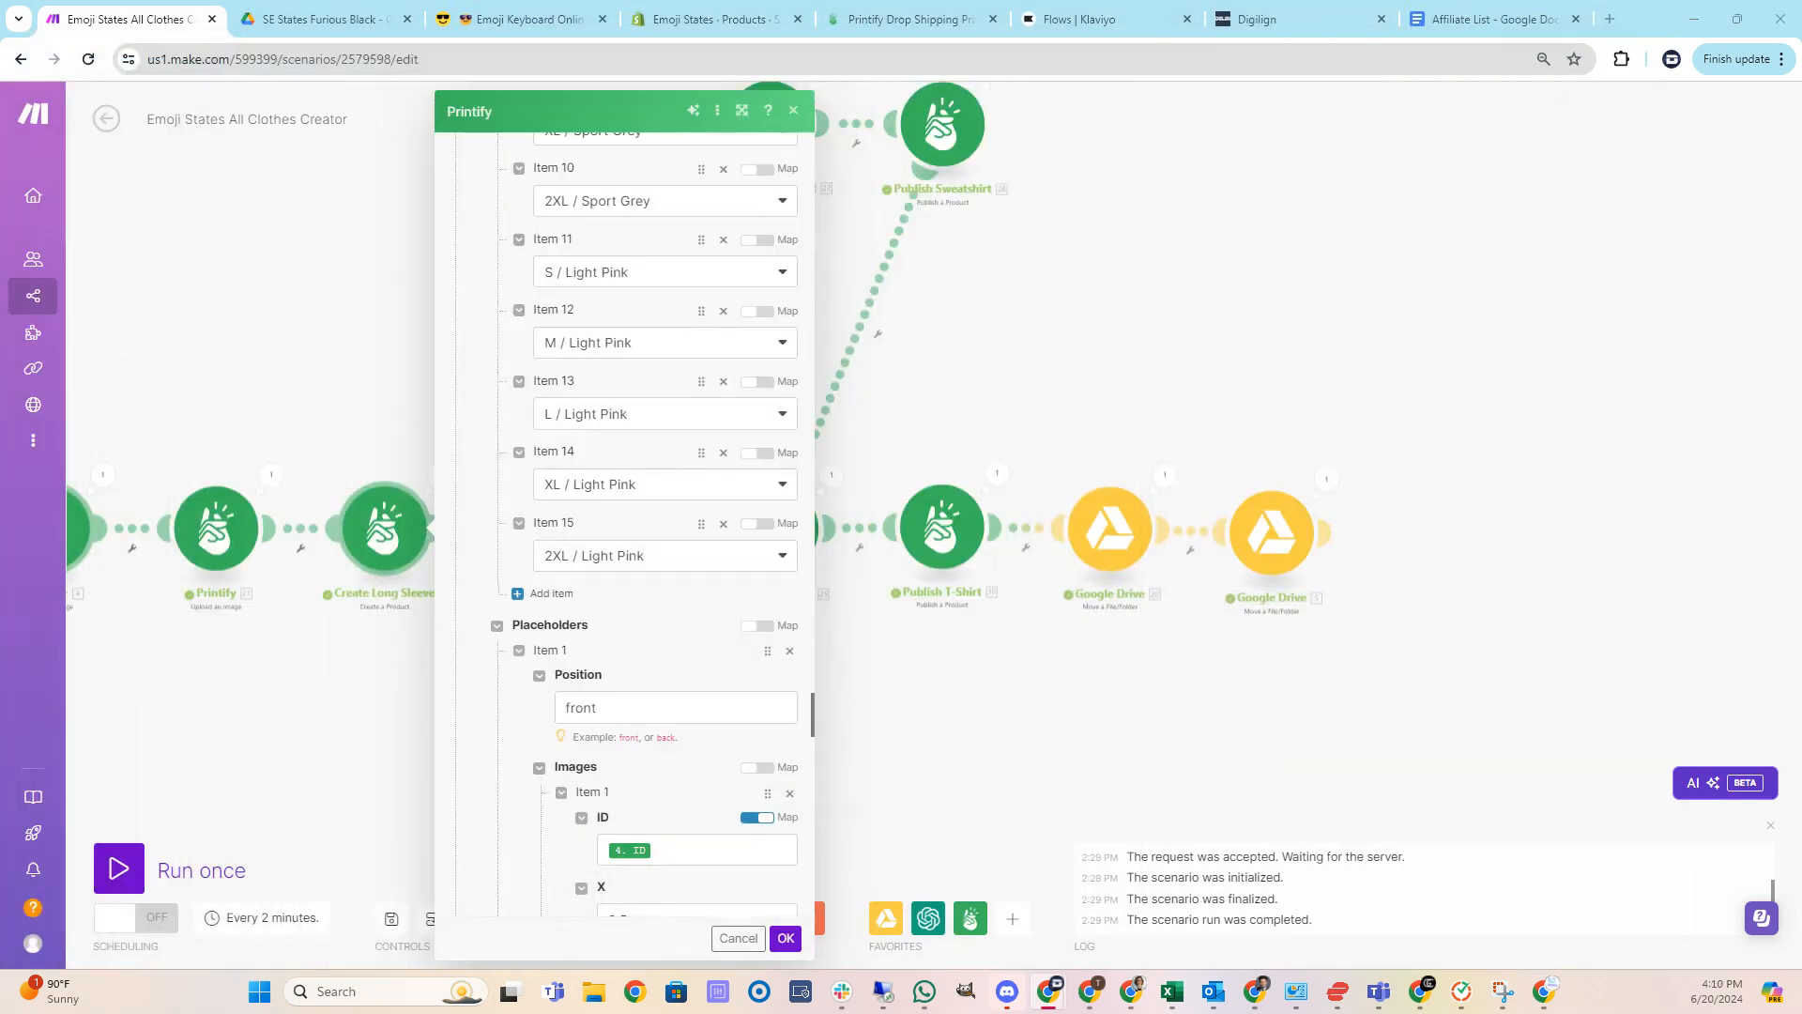
Review the Create Long Sleeve module's placeholders, image position settings and tags, then close the module.
scroll(644, 604, "down", 2)
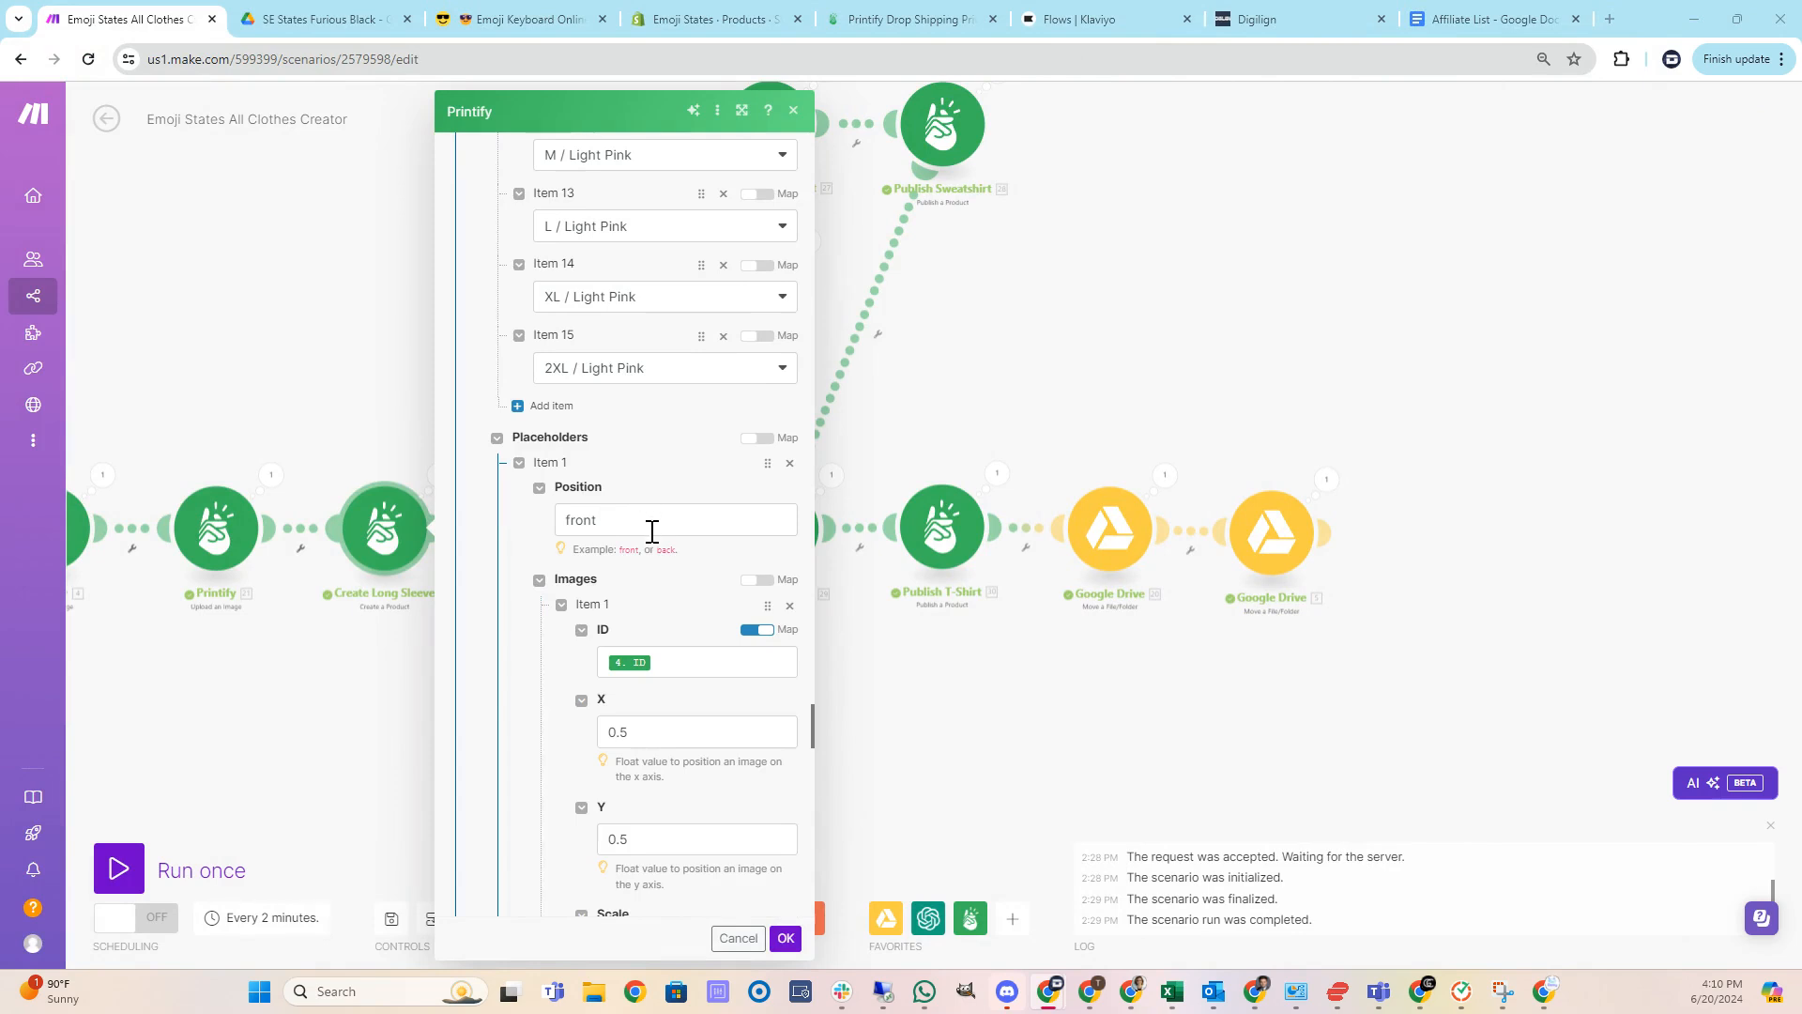
scroll(664, 533, "down", 2)
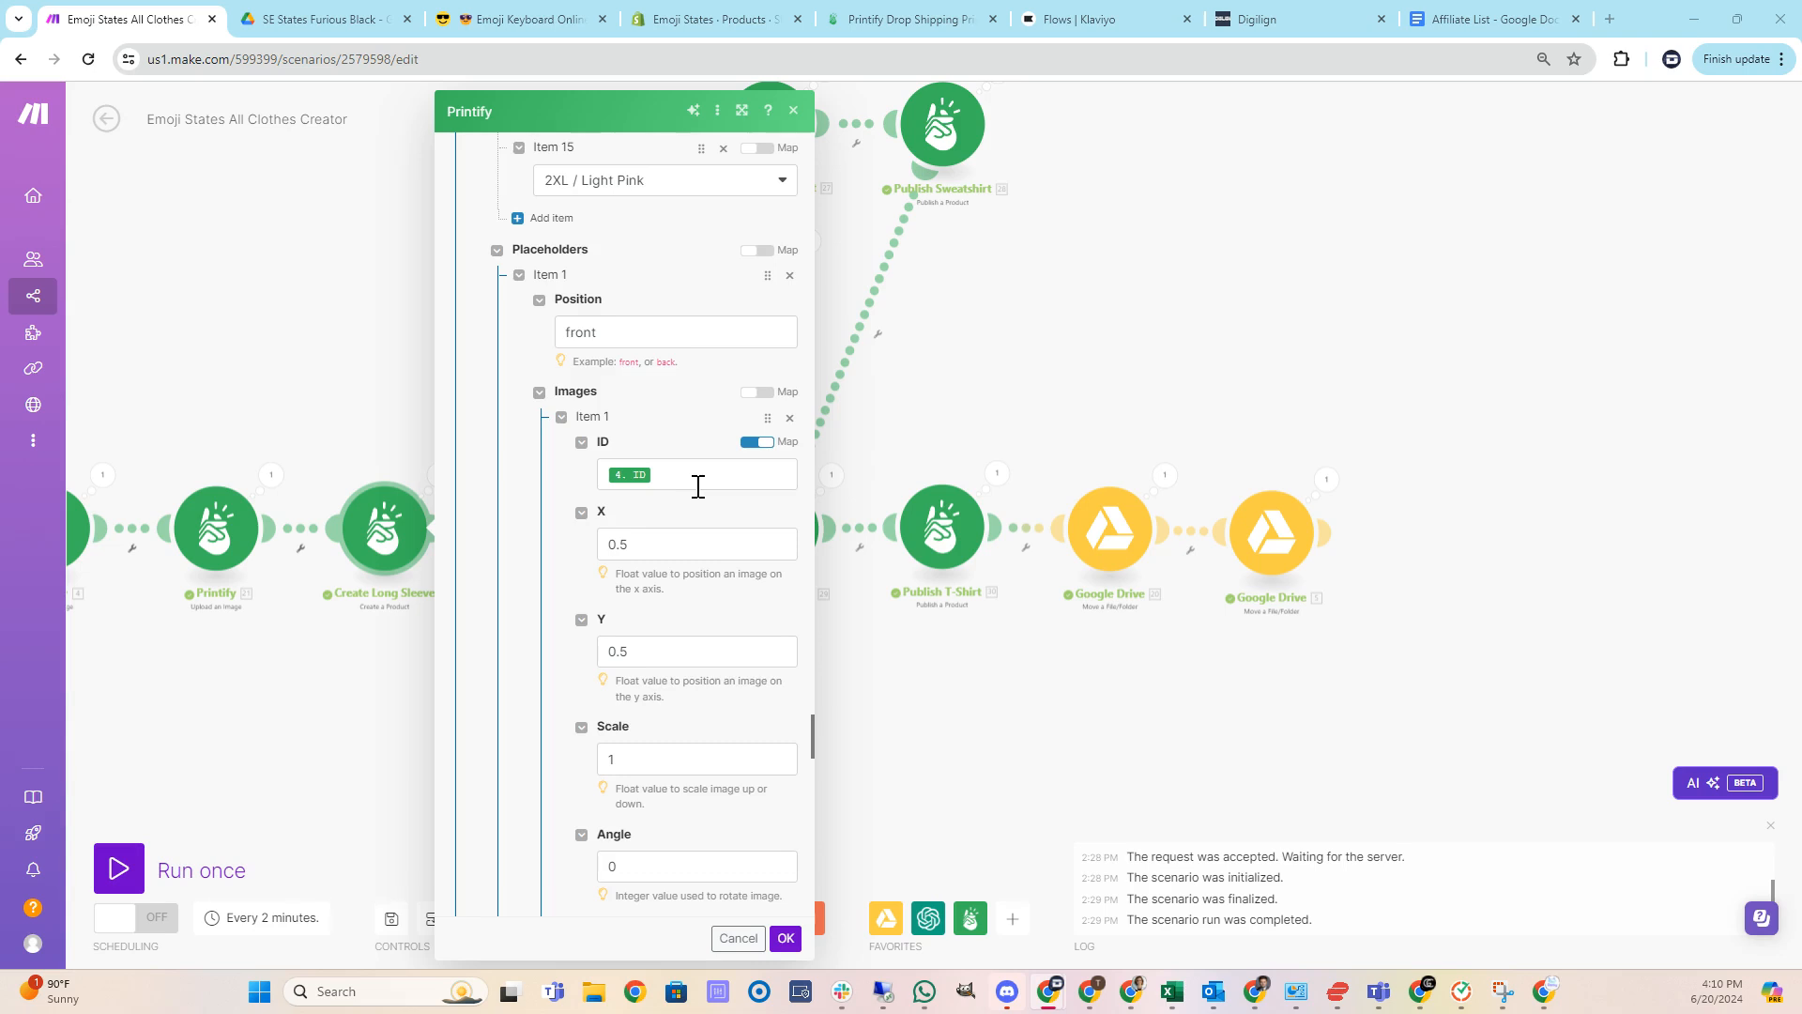
scroll(697, 489, "down", 1)
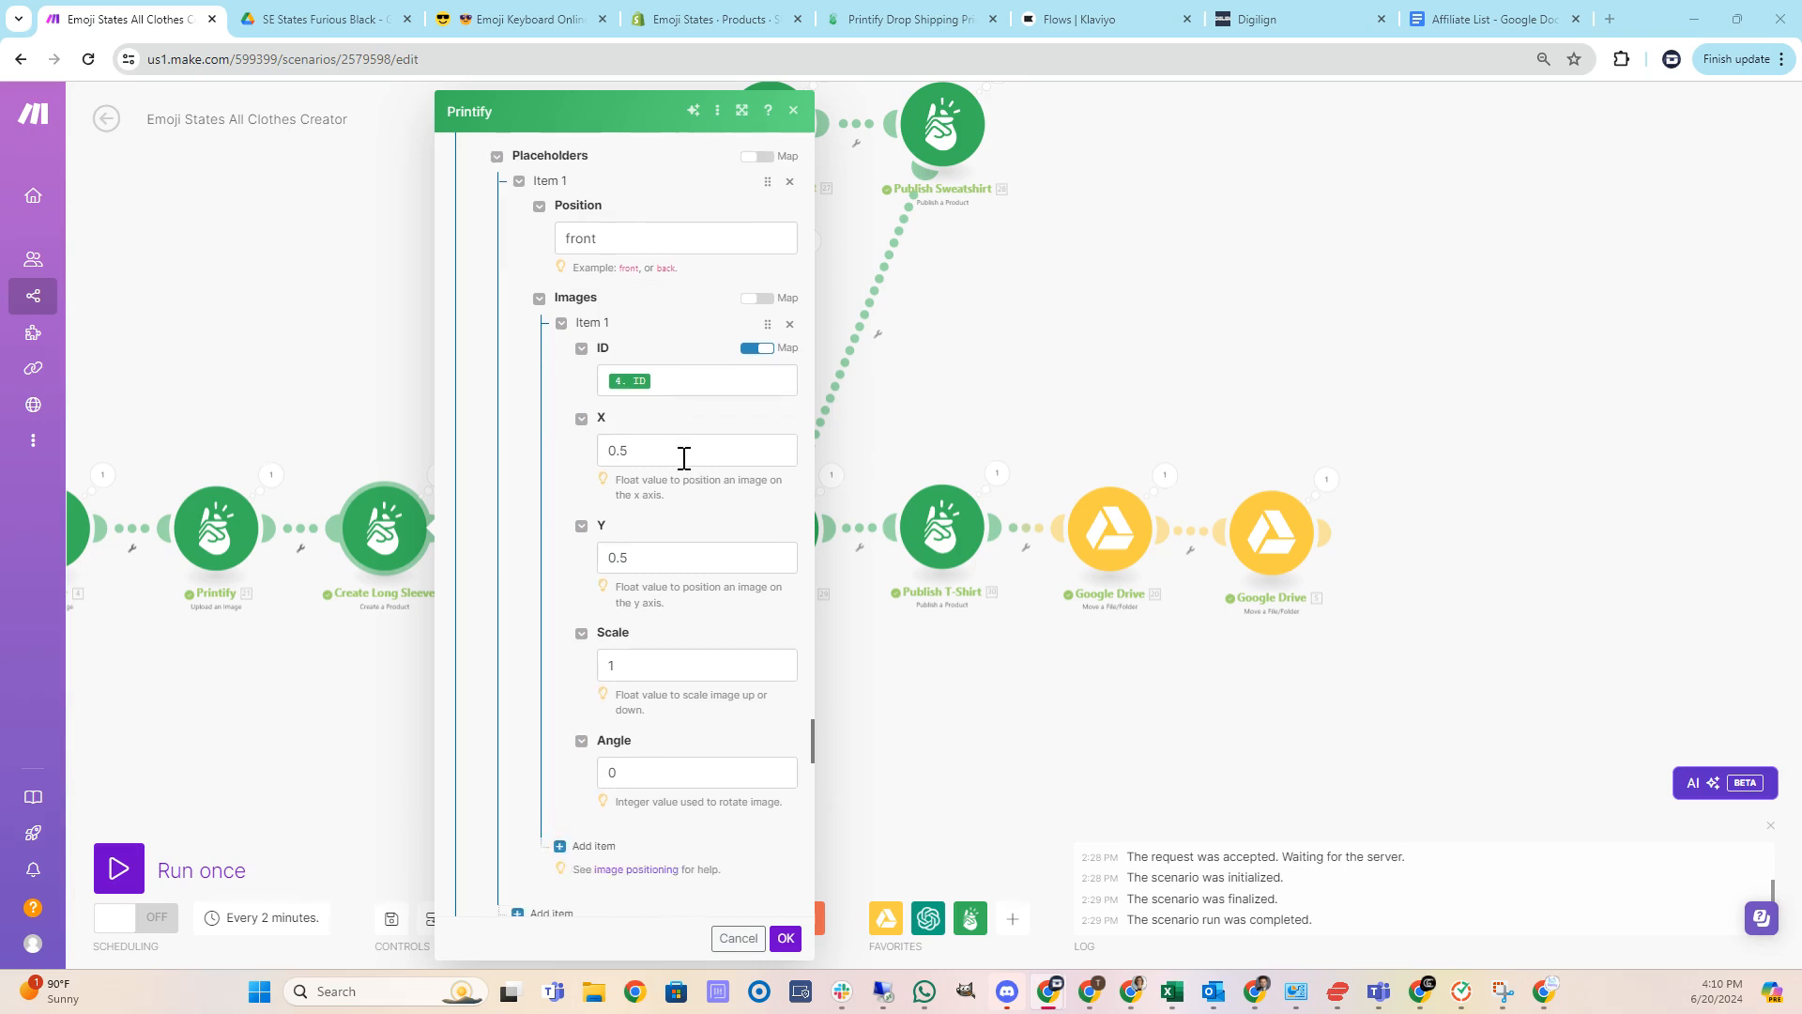
scroll(683, 458, "down", 1)
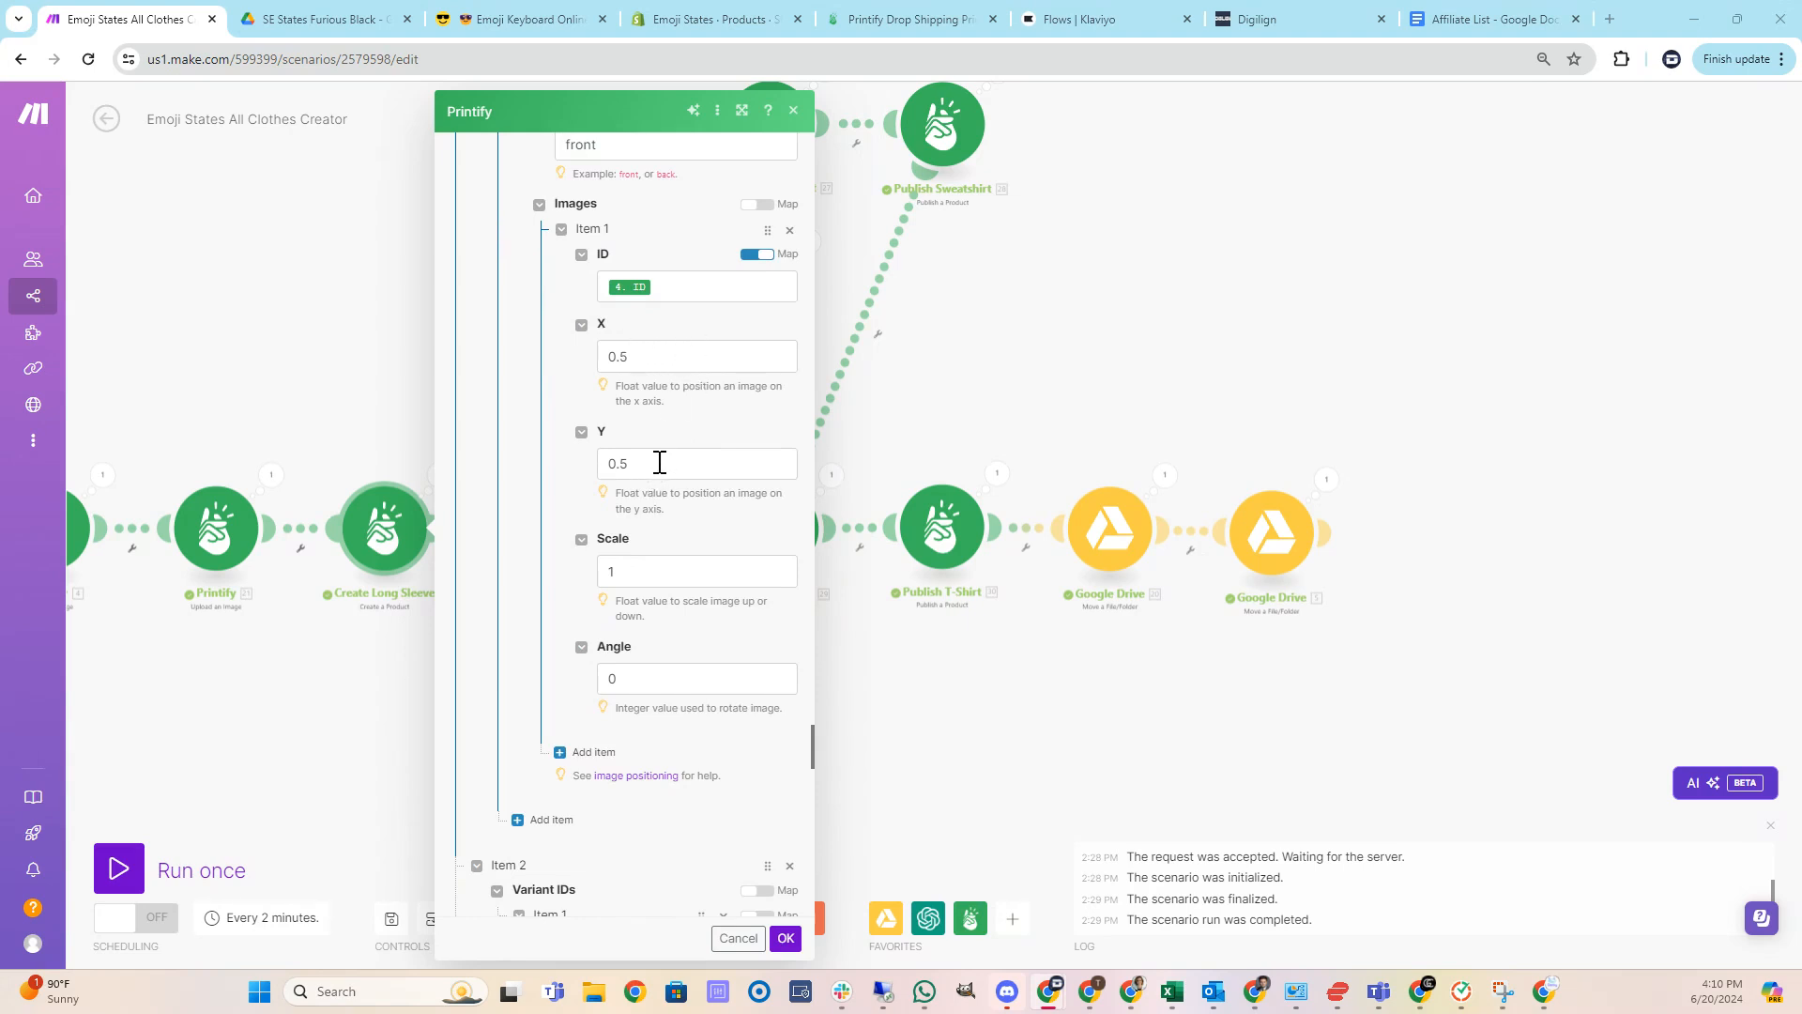
scroll(664, 462, "down", 1)
scroll(660, 480, "down", 4)
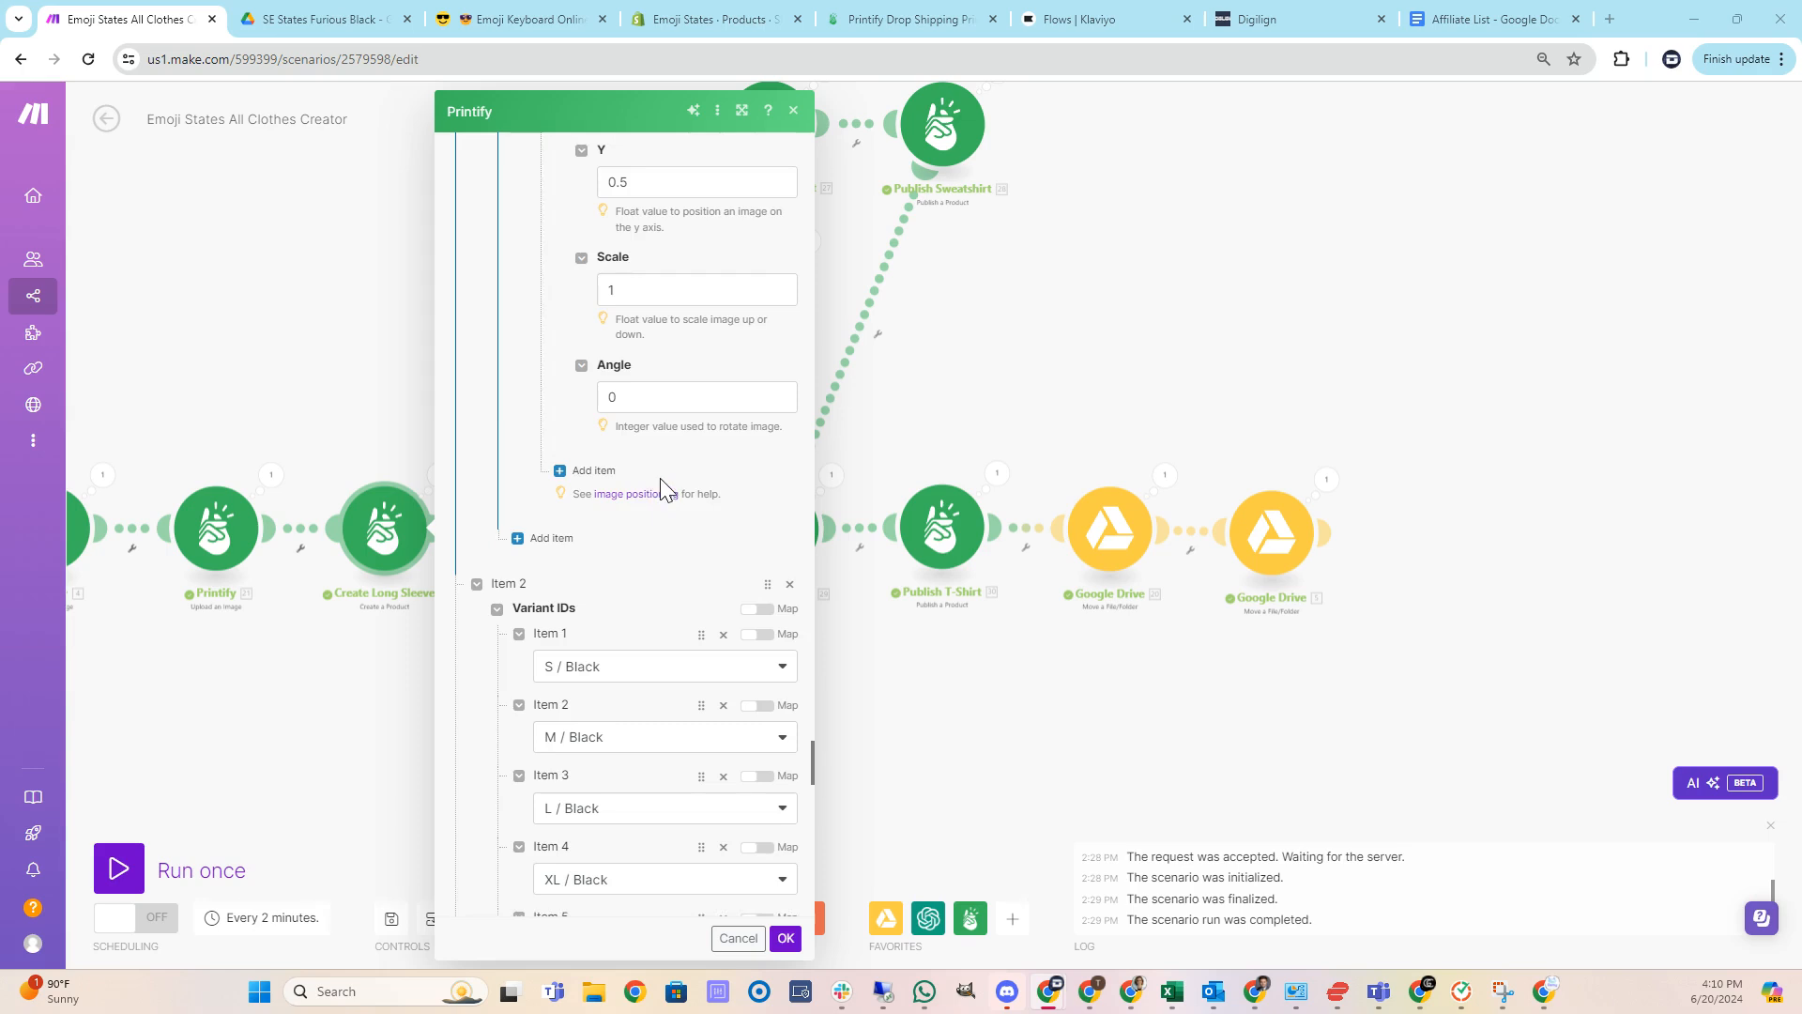
scroll(664, 480, "up", 3)
scroll(663, 477, "down", 10)
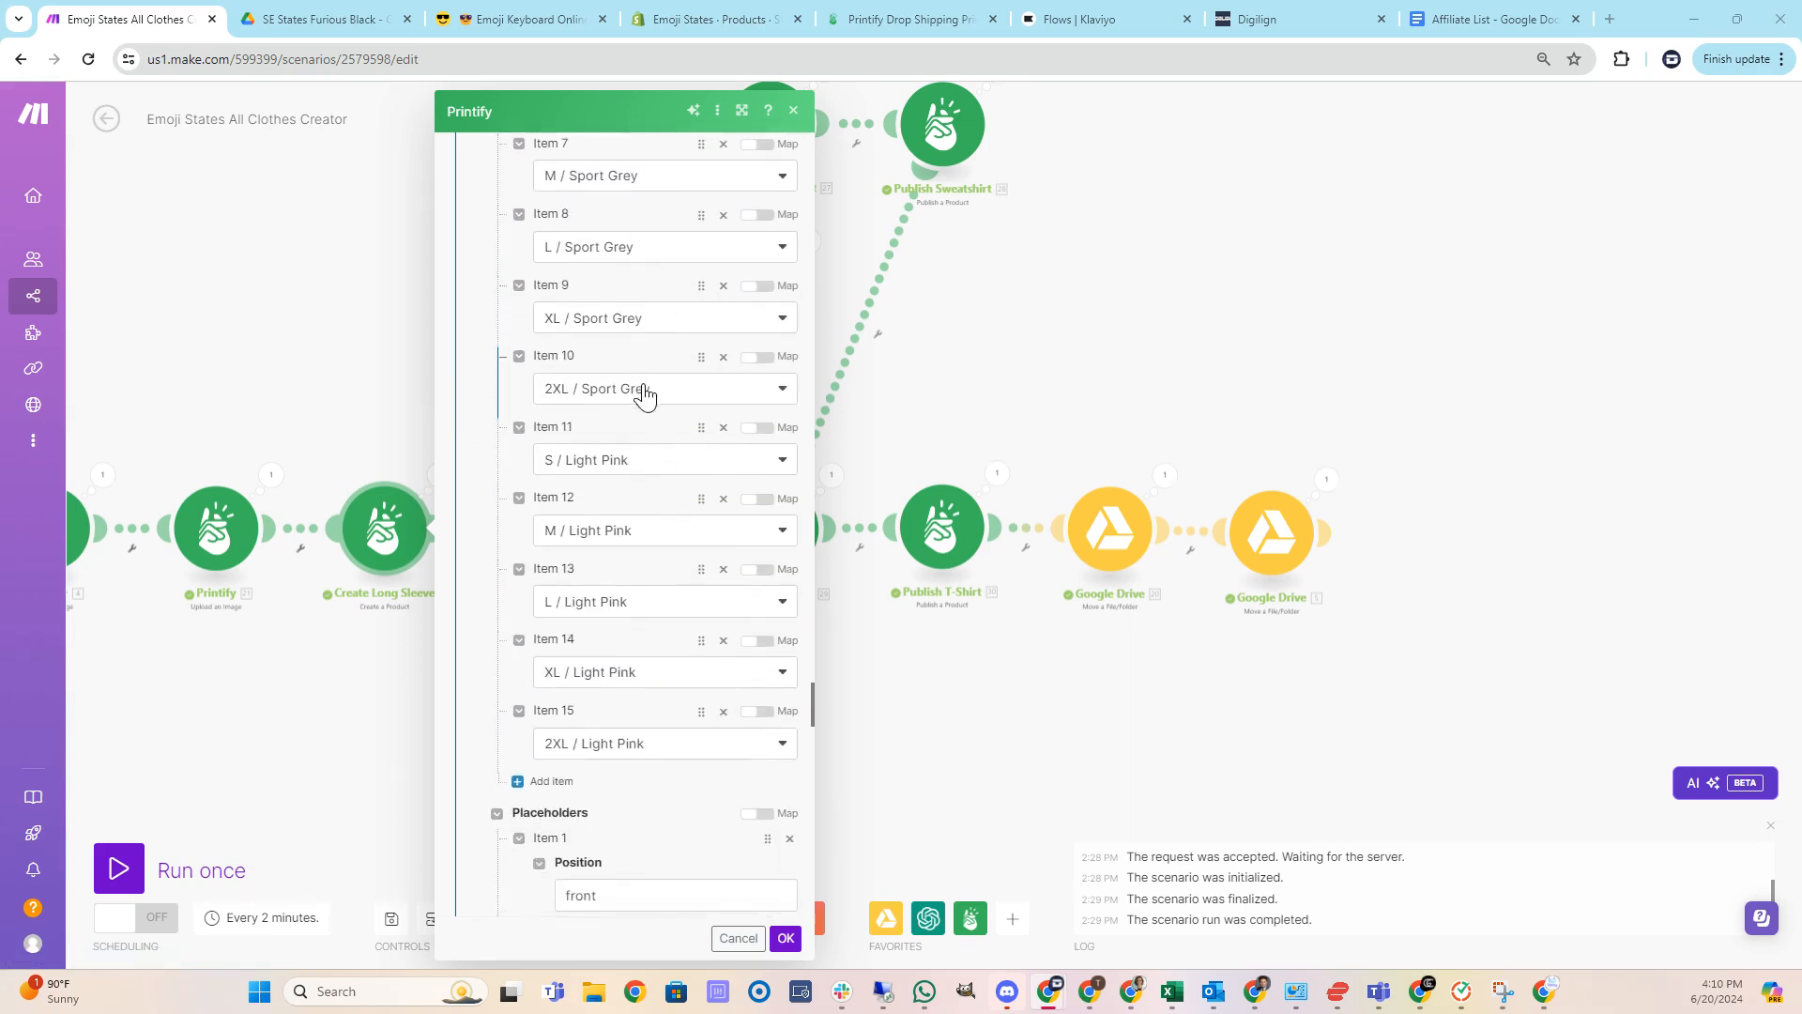
scroll(639, 399, "down", 13)
scroll(634, 422, "down", 3)
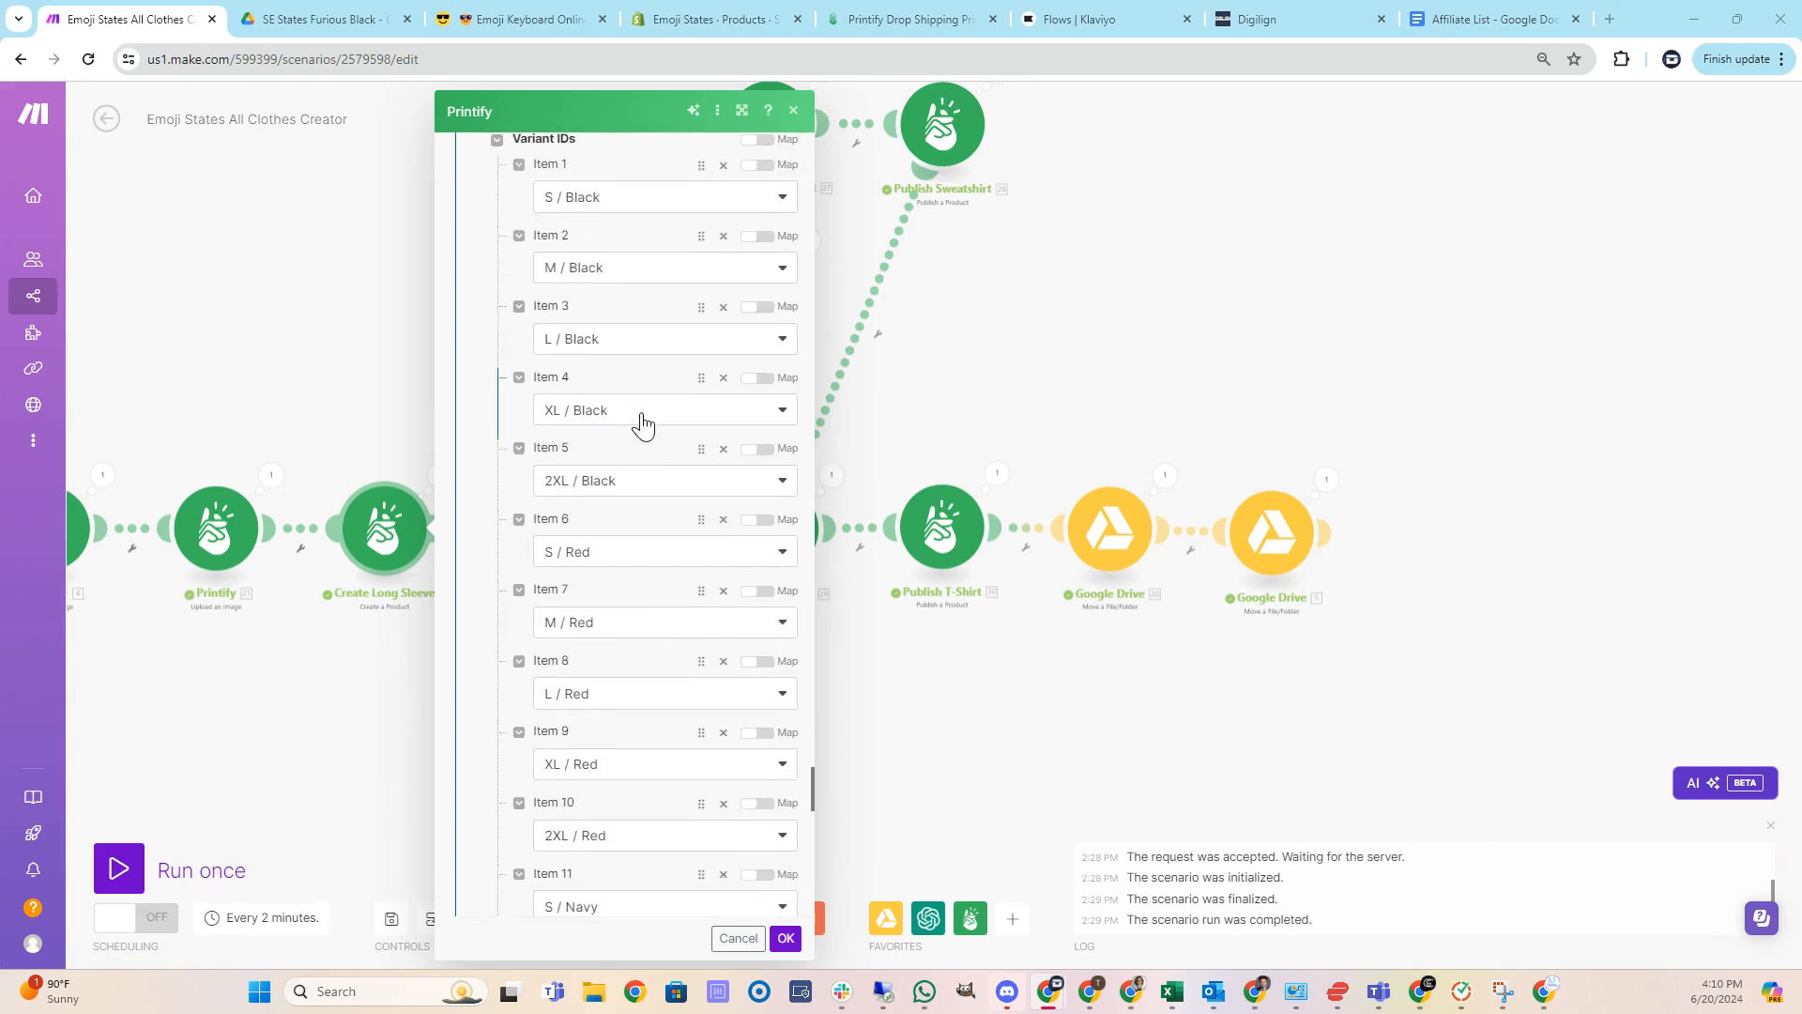
scroll(621, 281, "down", 1)
scroll(617, 360, "down", 8)
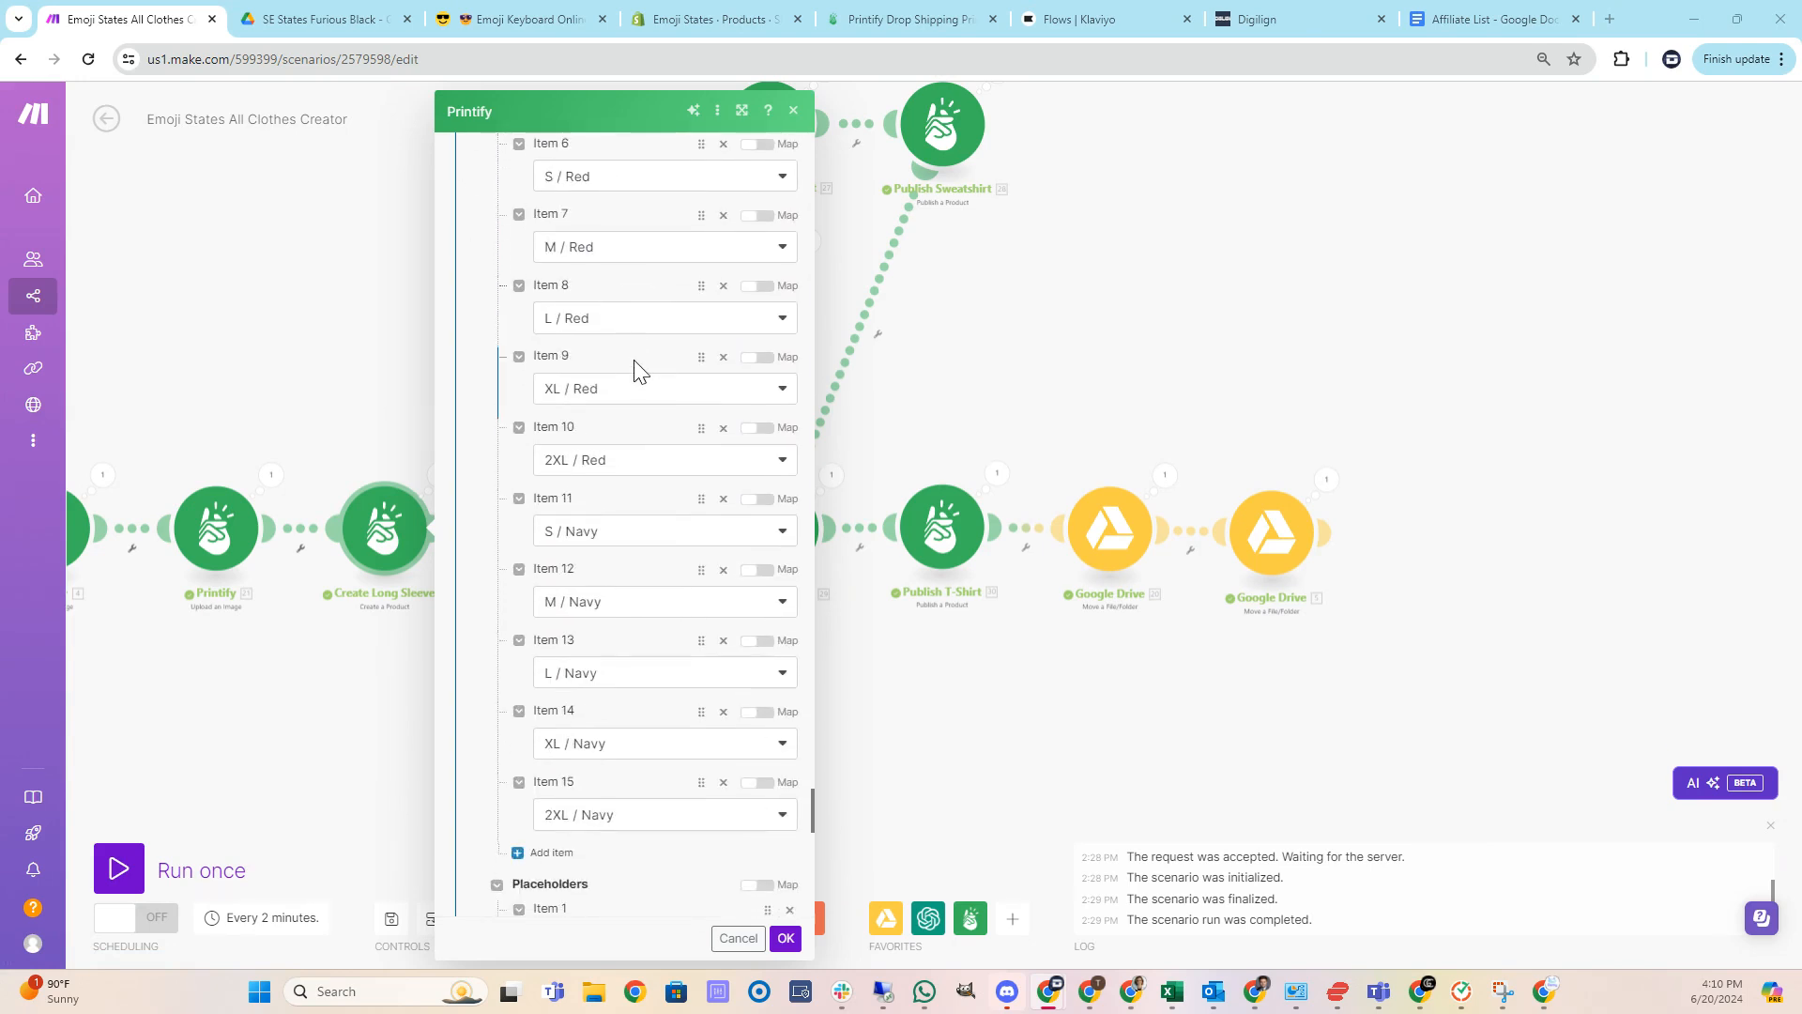
scroll(692, 501, "down", 1)
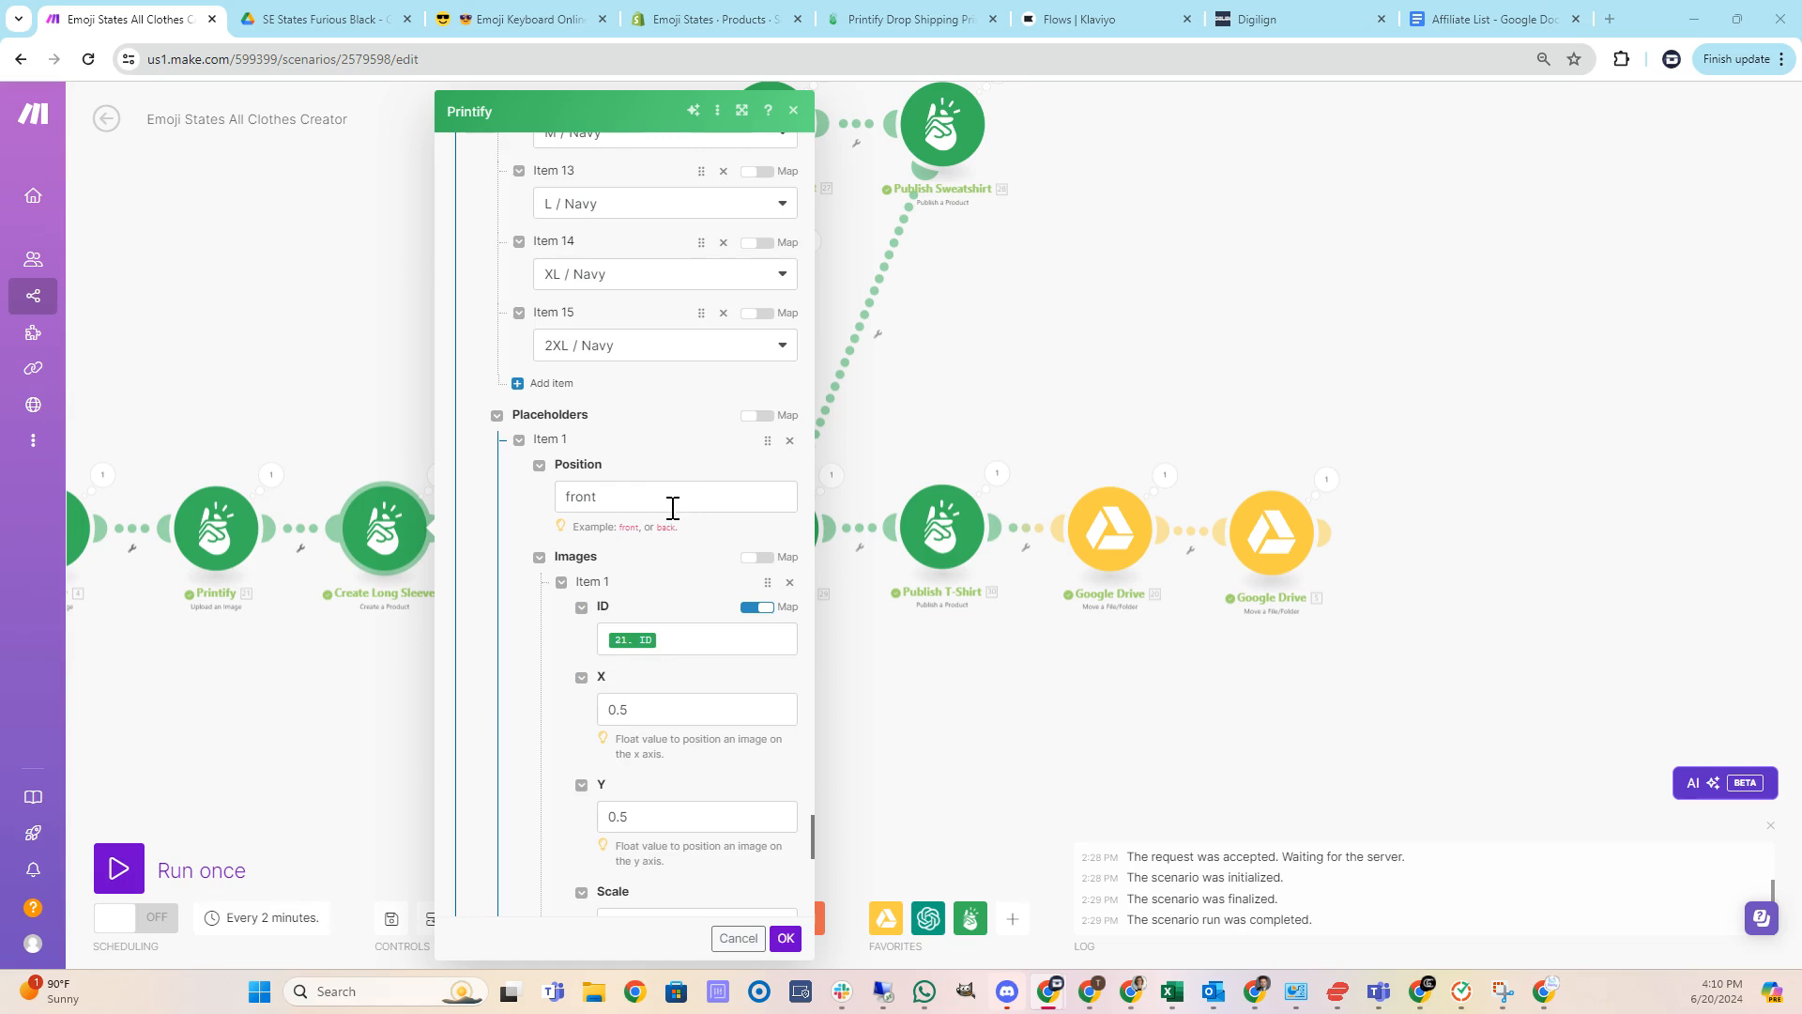
scroll(692, 537, "down", 7)
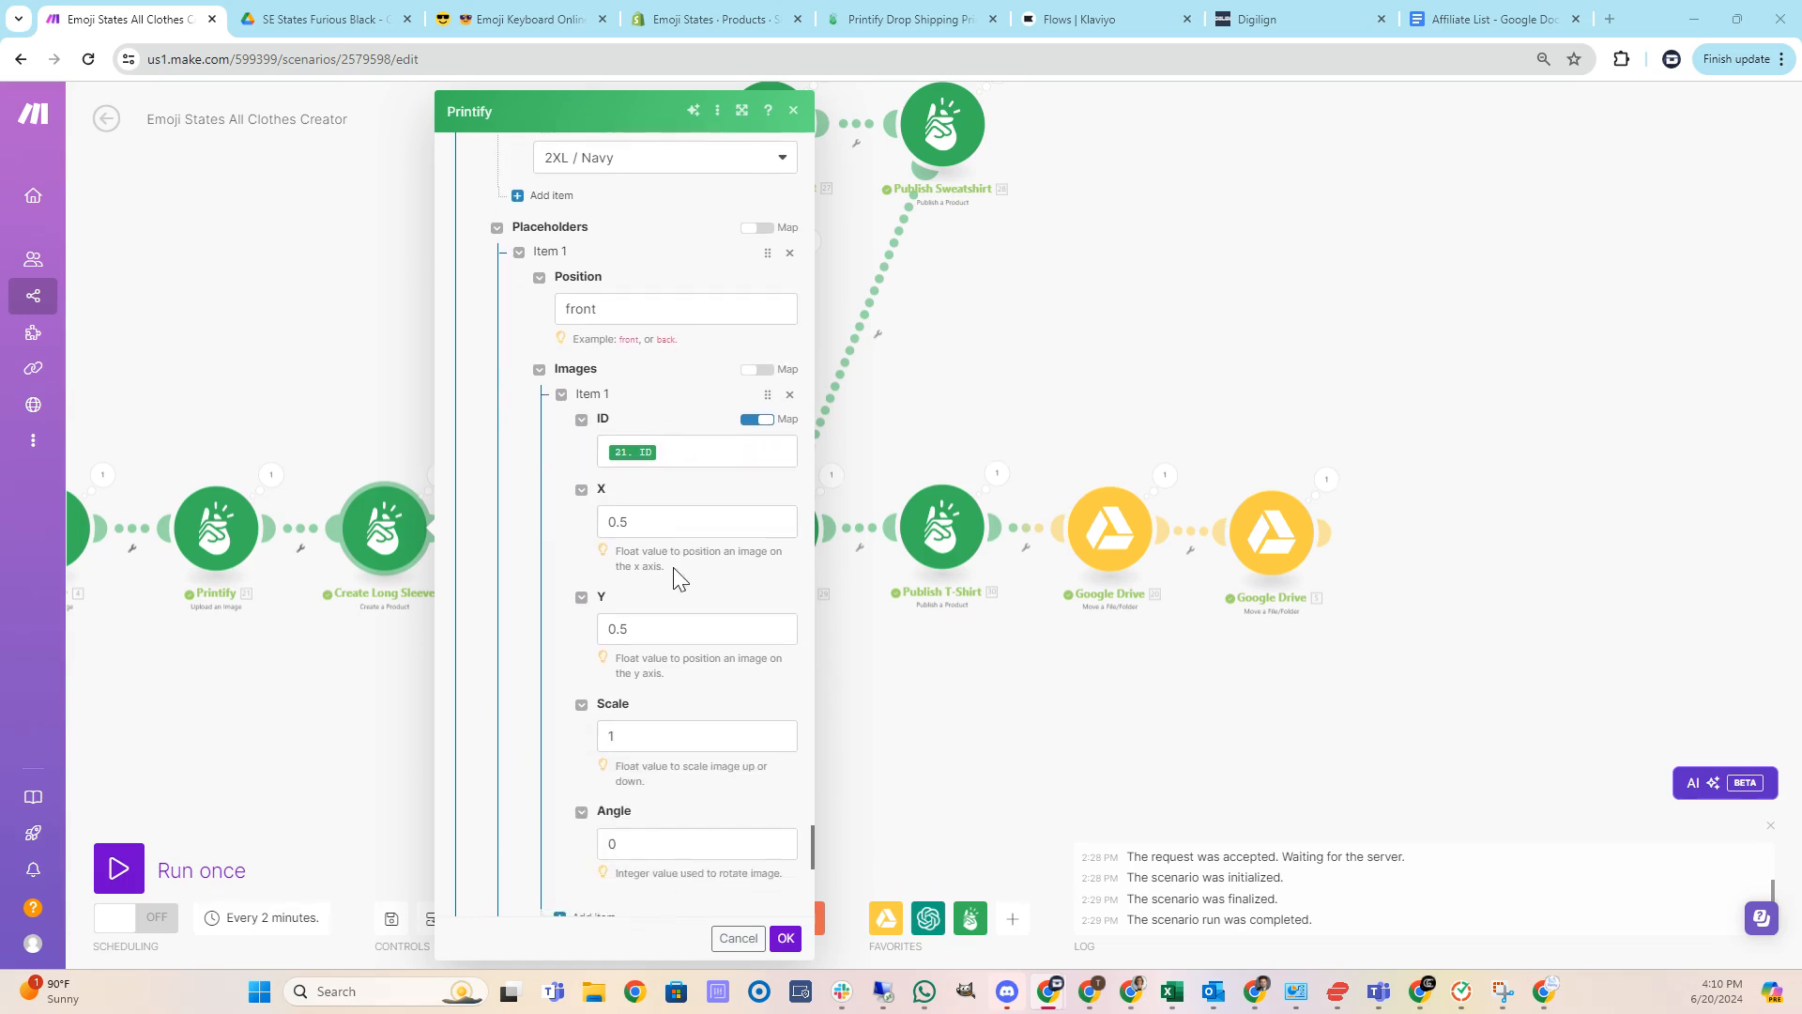
scroll(655, 588, "down", 1)
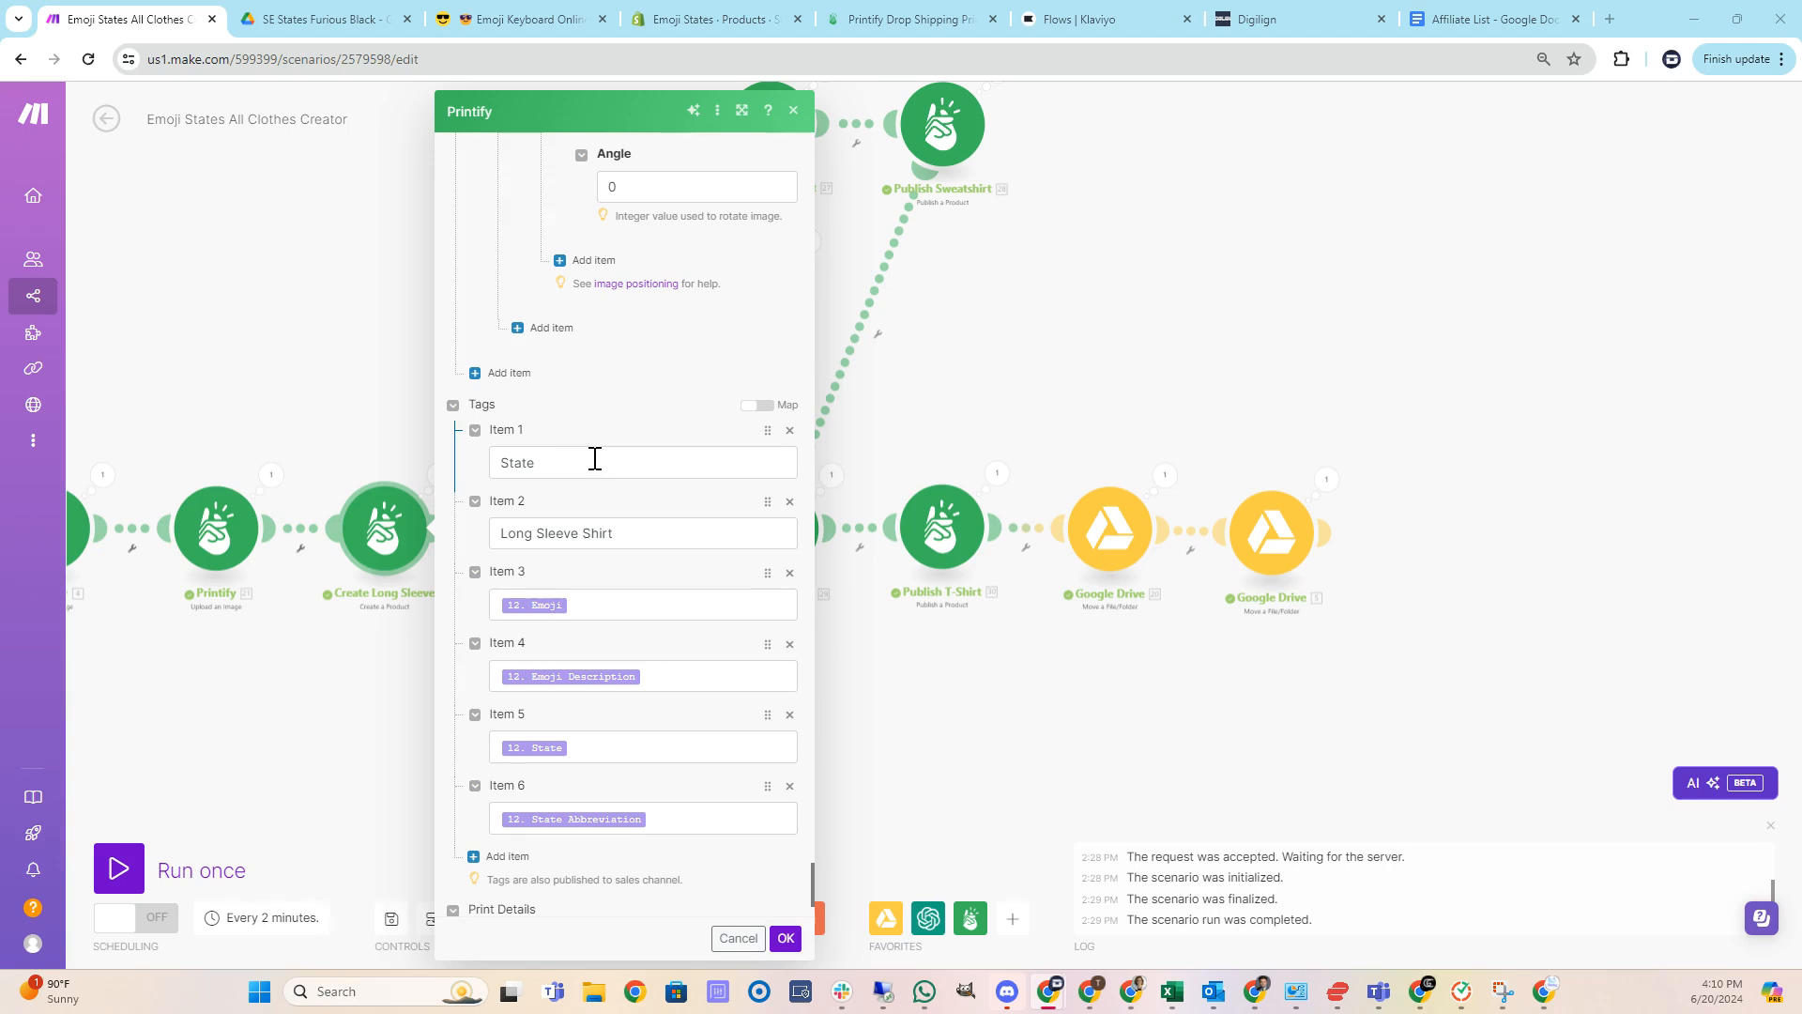
scroll(637, 497, "down", 1)
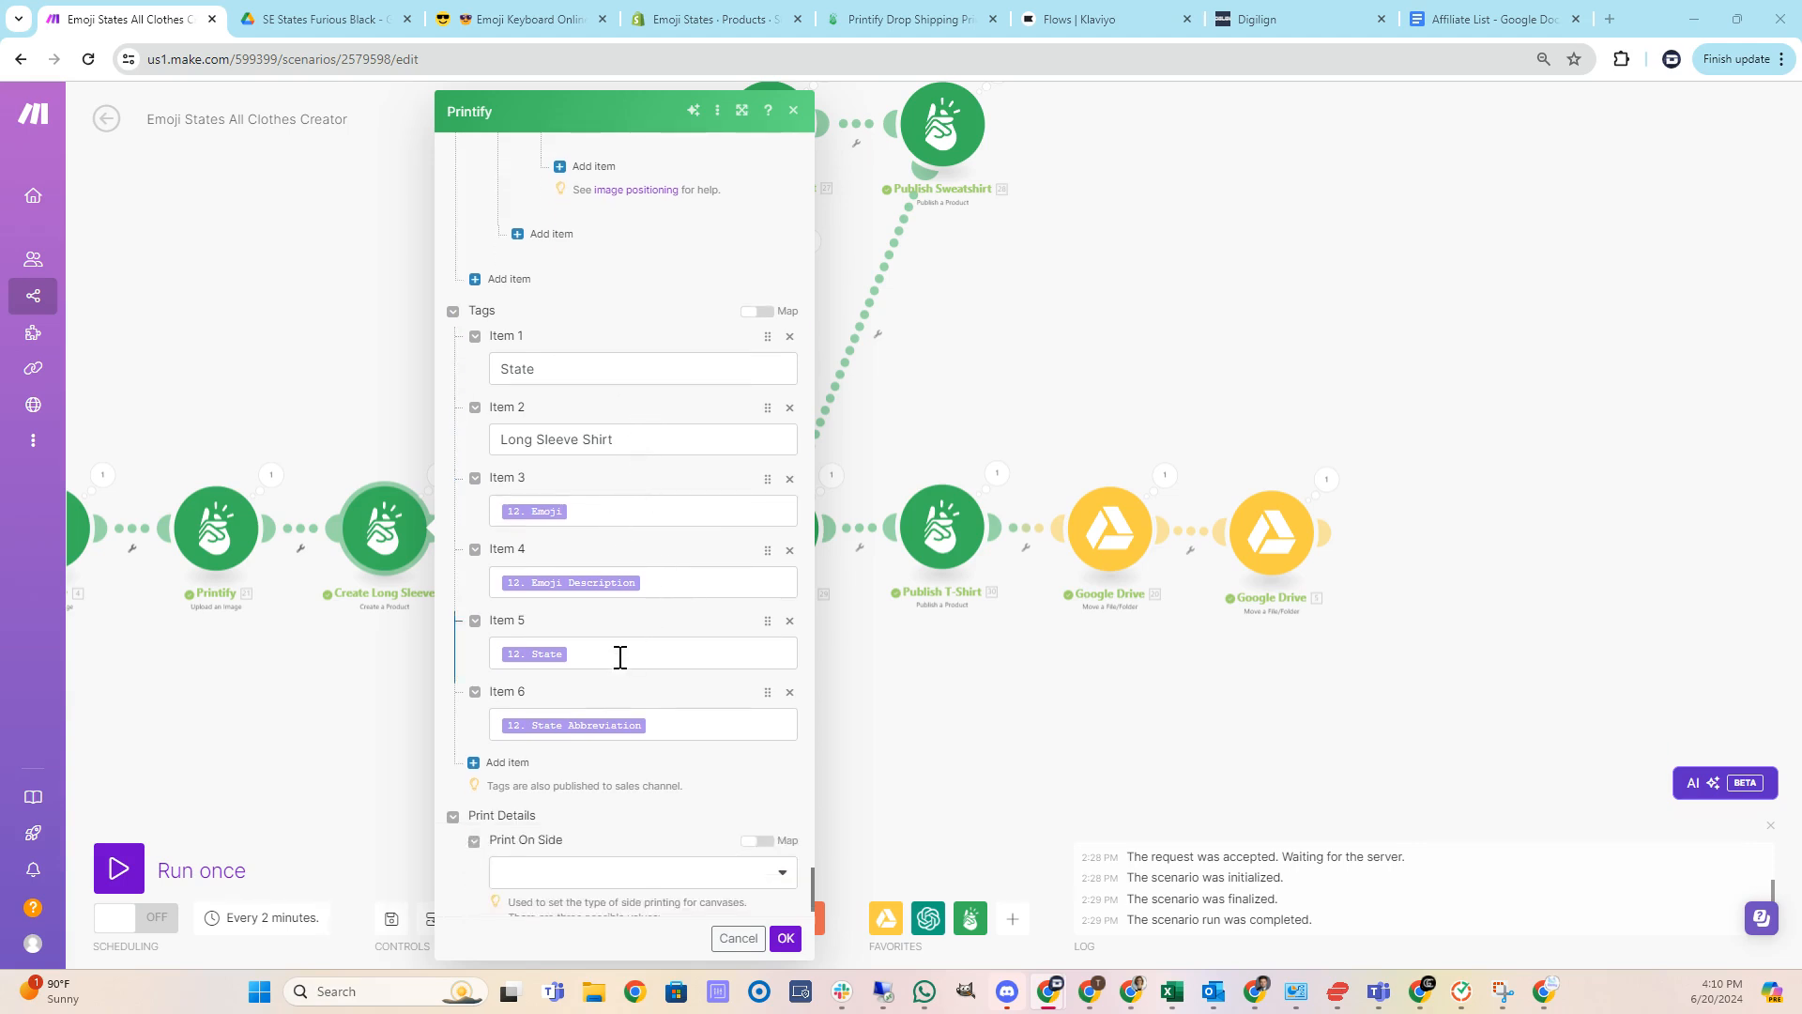
scroll(678, 631, "down", 1)
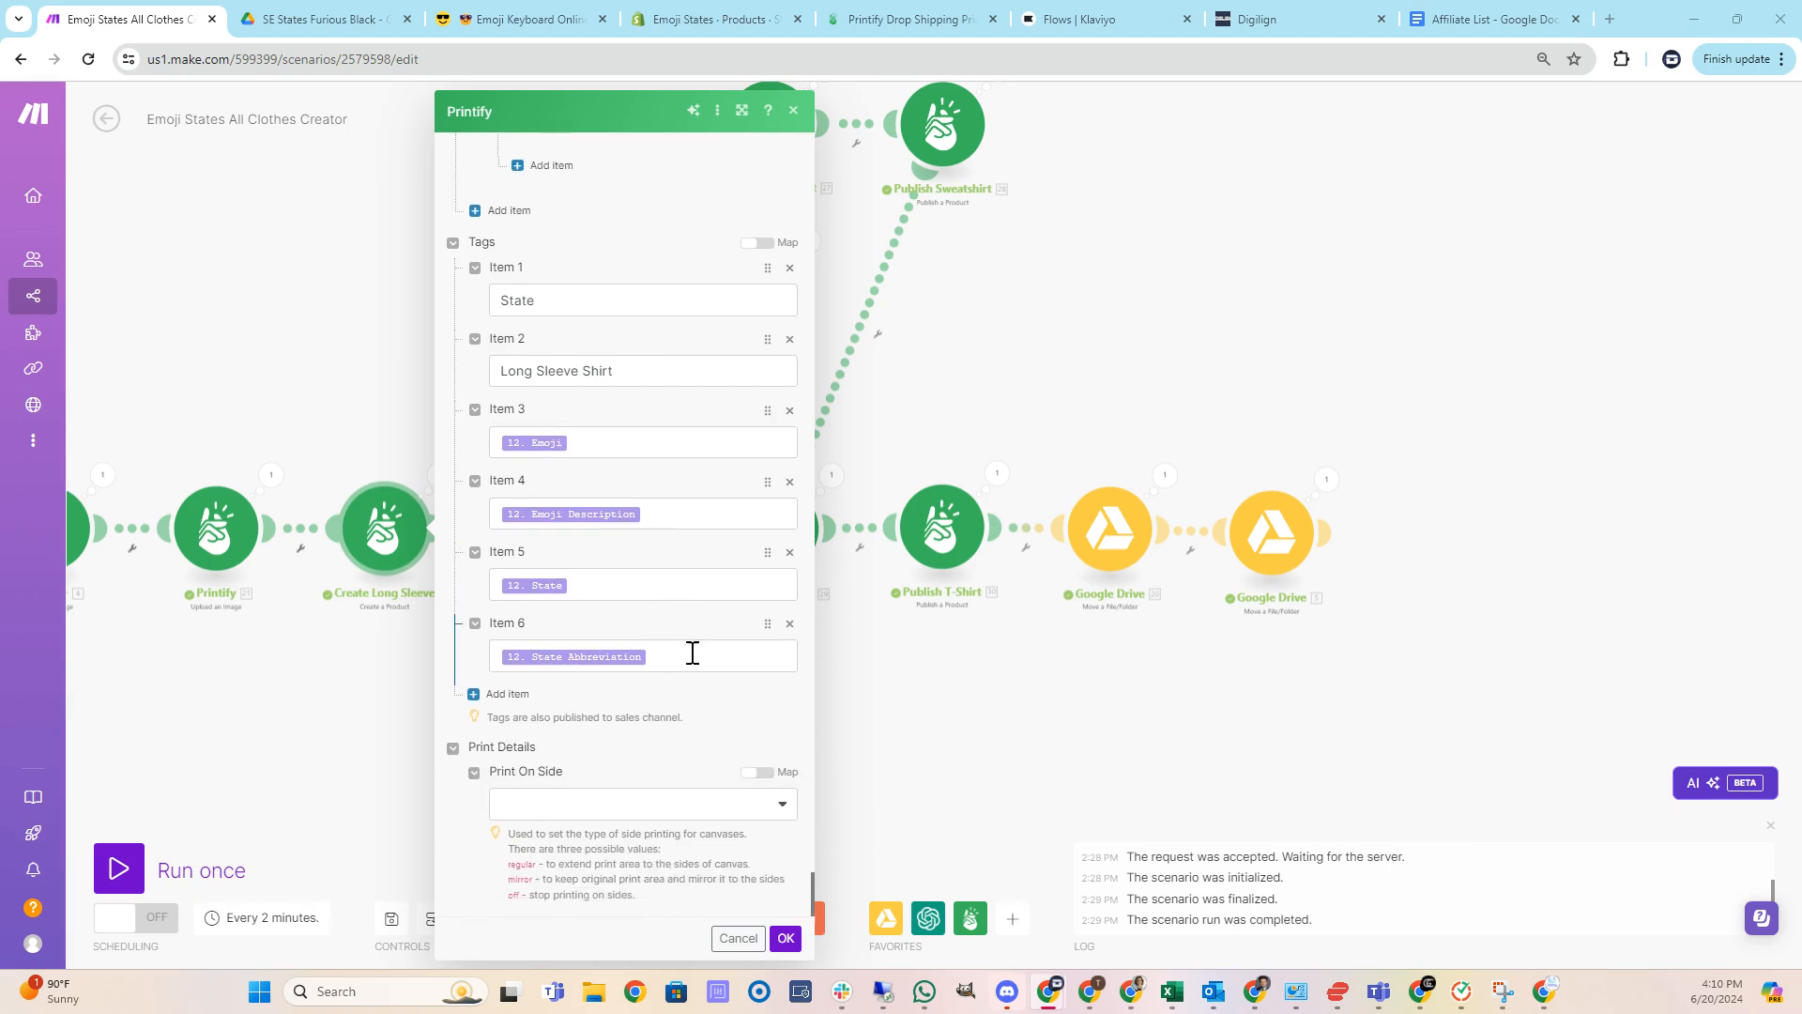
scroll(717, 755, "up", 1)
left_click(786, 937)
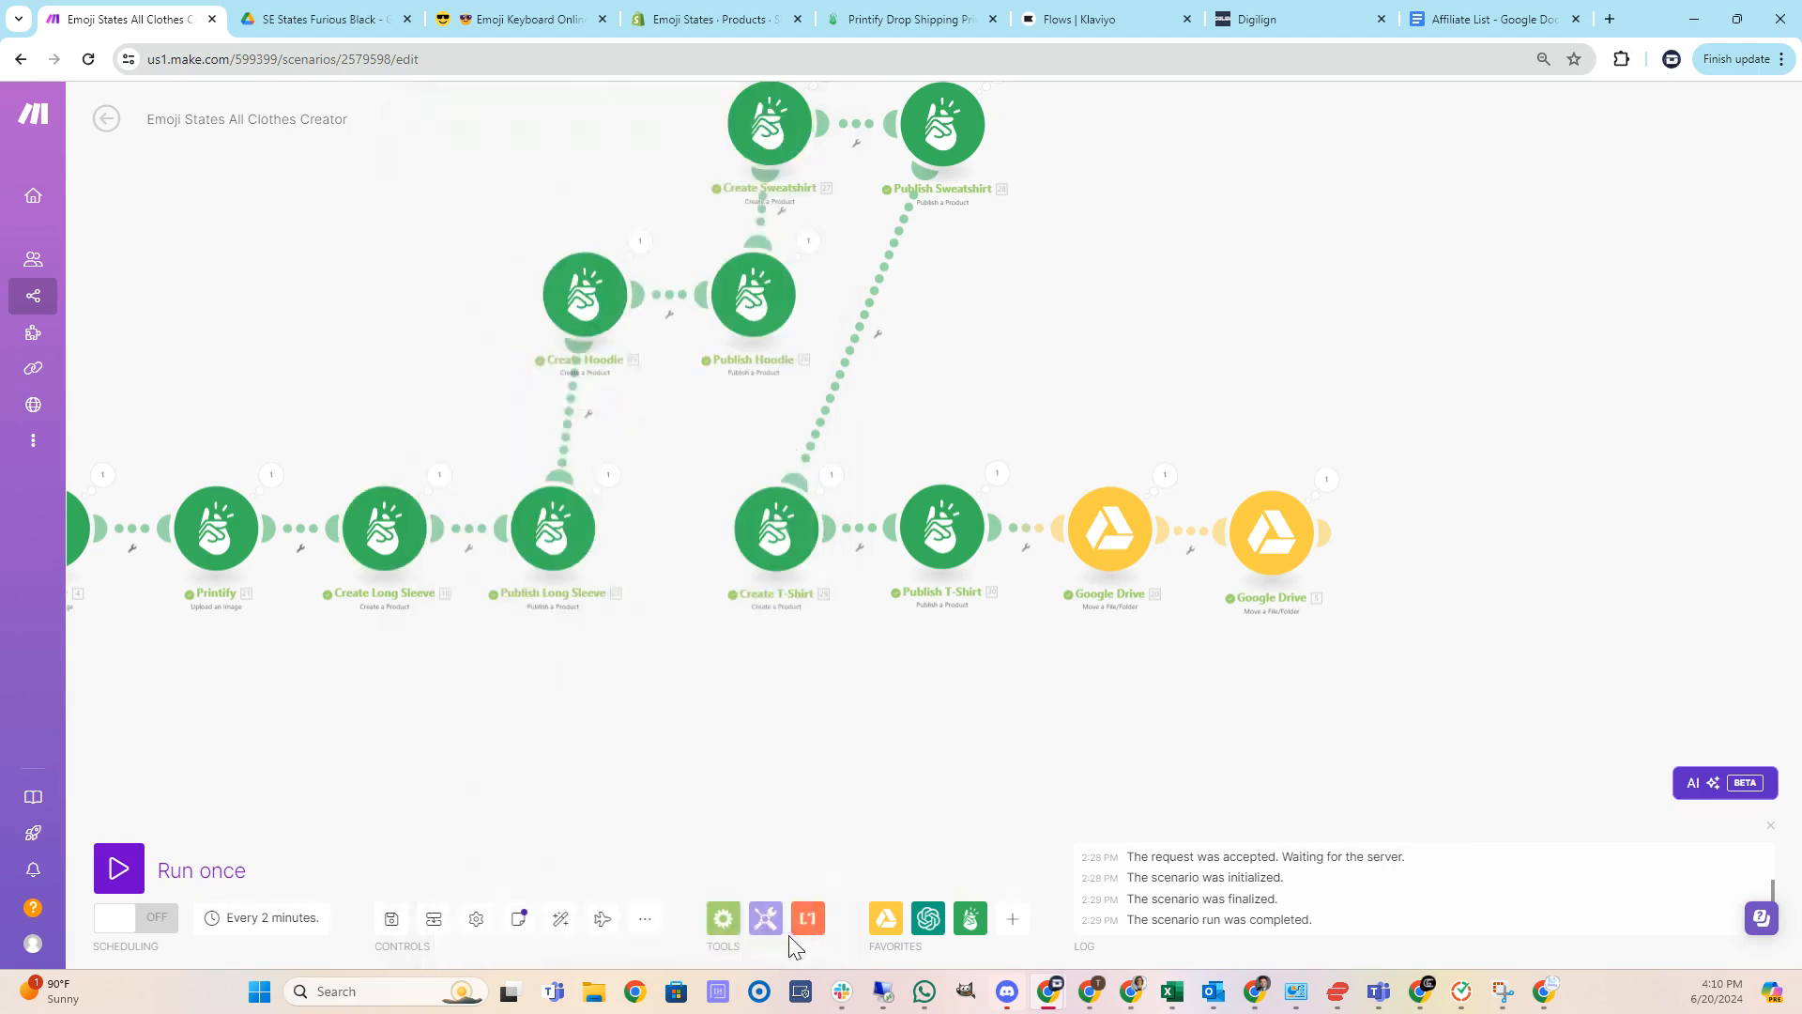
left_click_drag(692, 723, 640, 725)
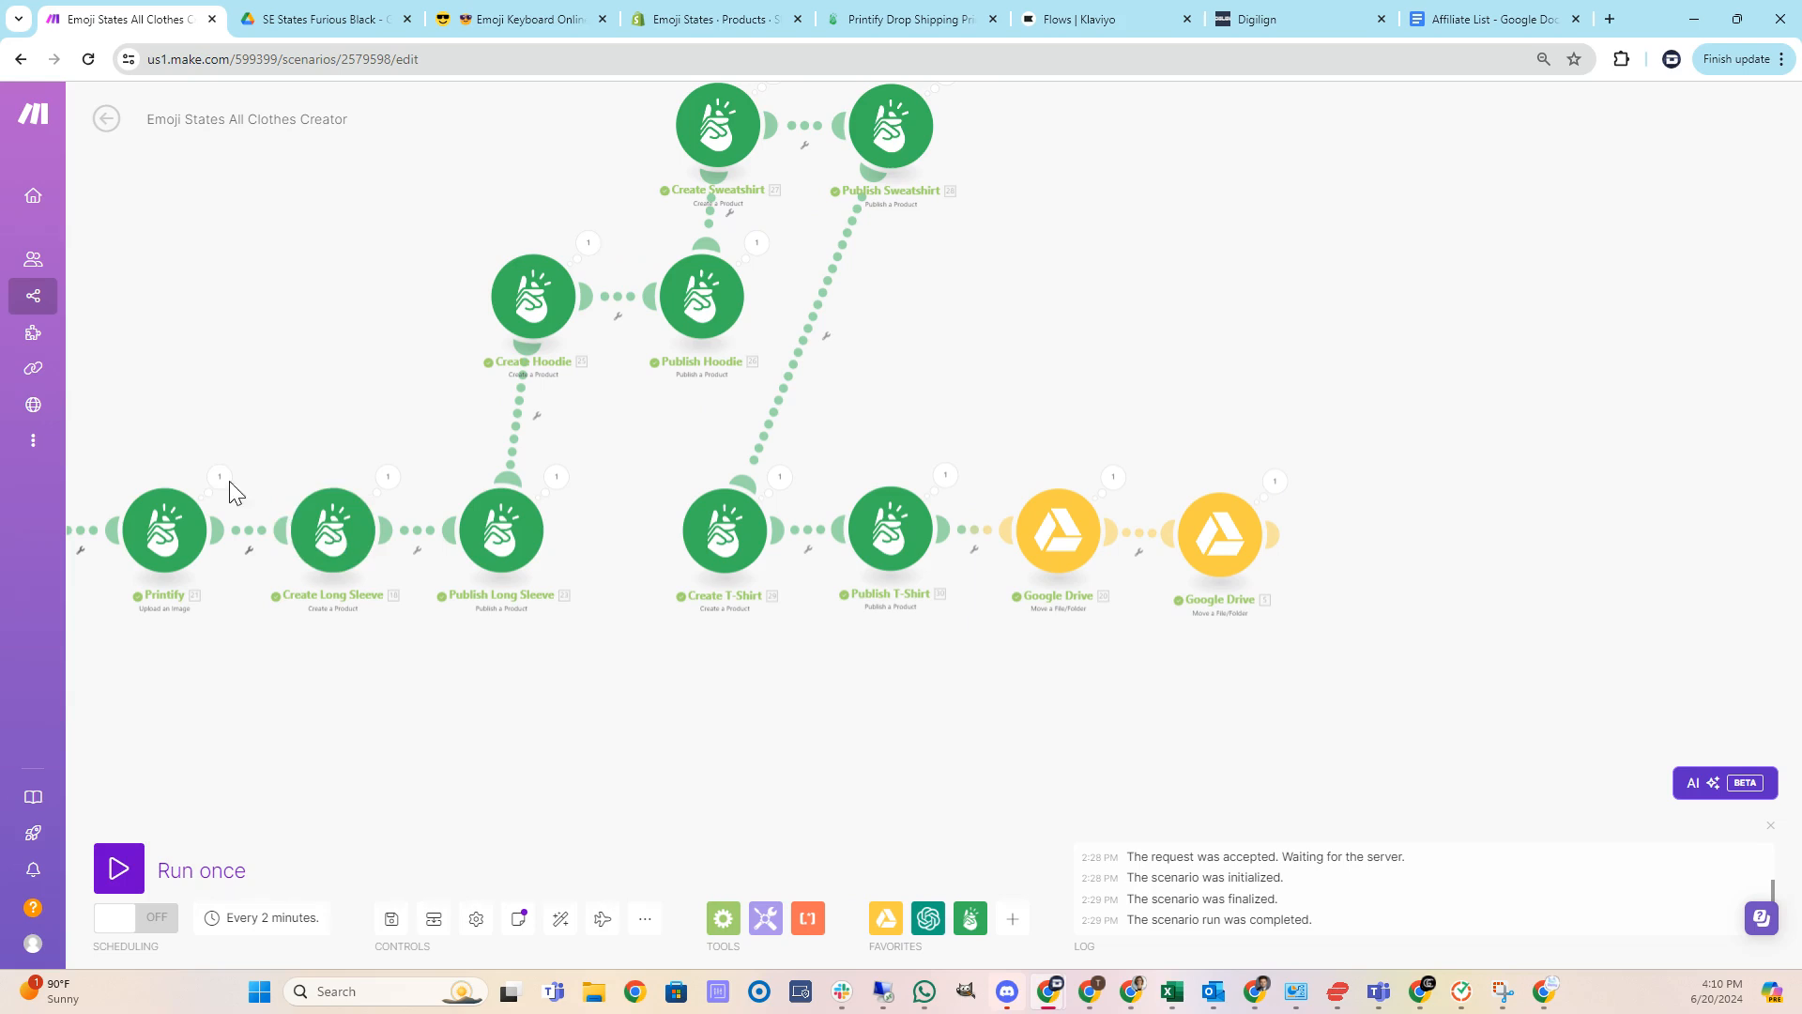
Open the Publish Long Sleeve module's publish options and close them.
left_click(504, 531)
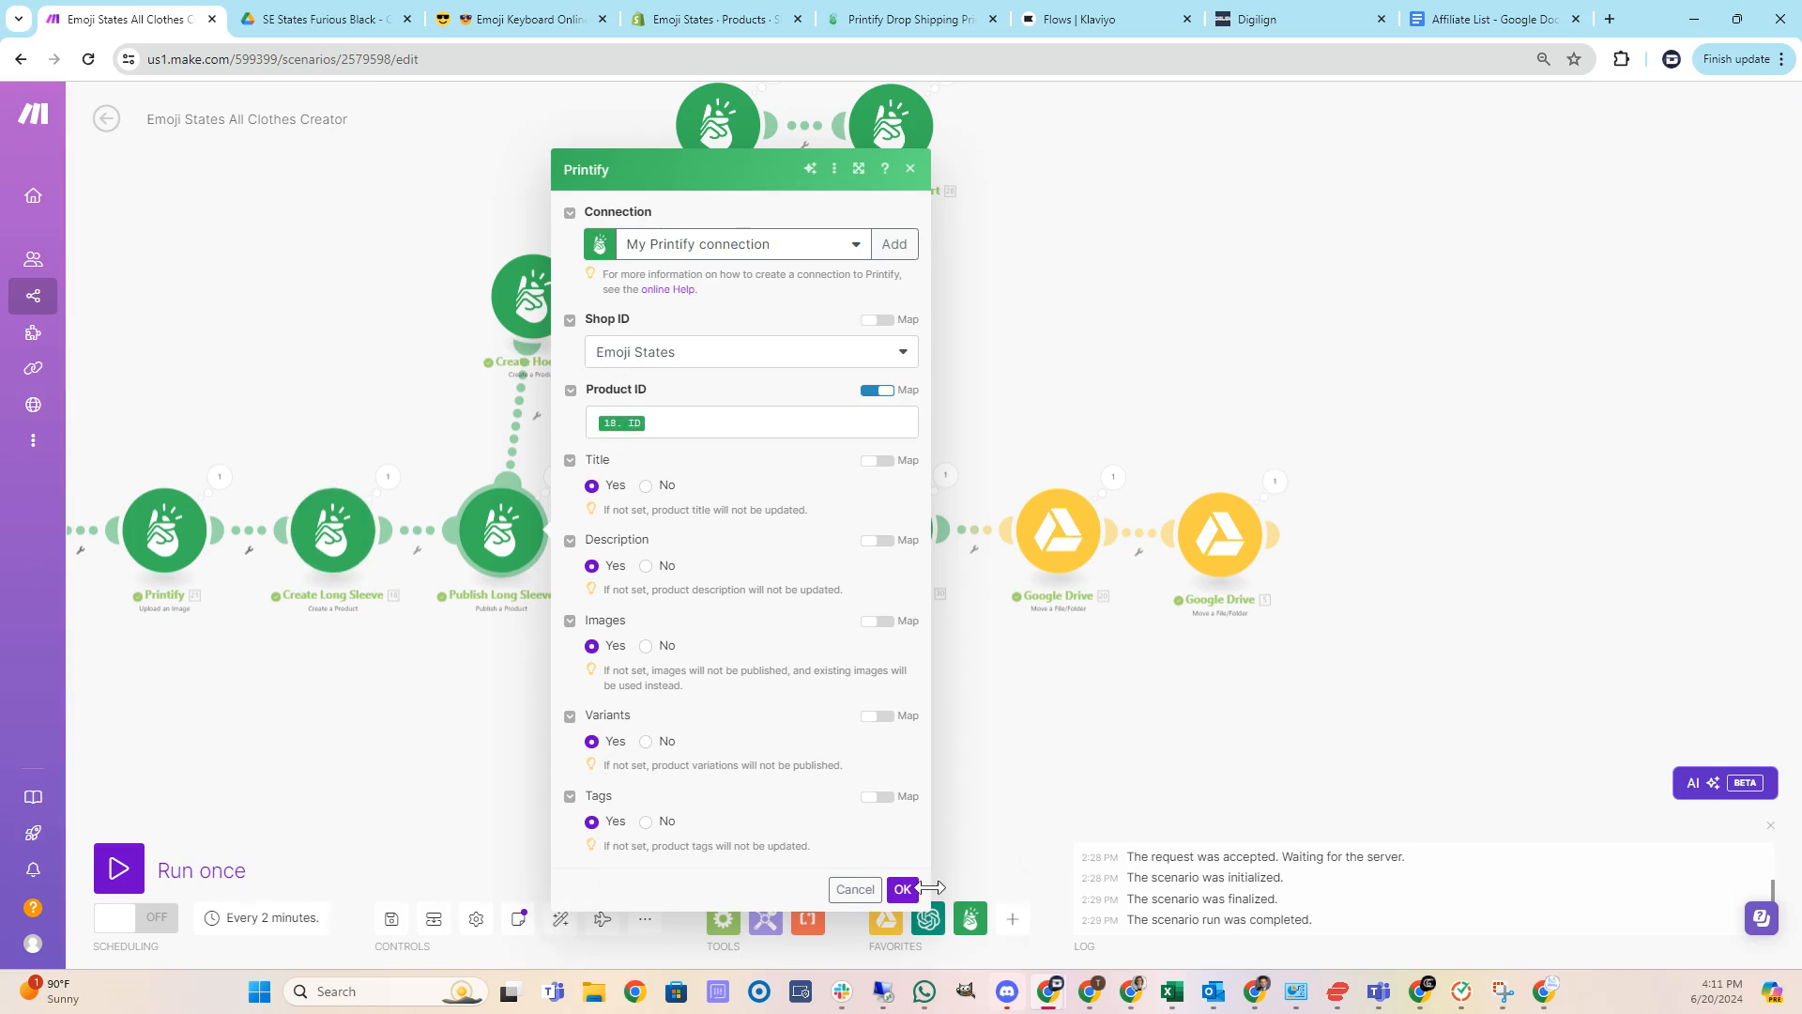
left_click(902, 890)
Review the Create Hoodie module's title, variant prices, placeholder image settings and tags, then close the module.
left_click_drag(655, 453, 617, 557)
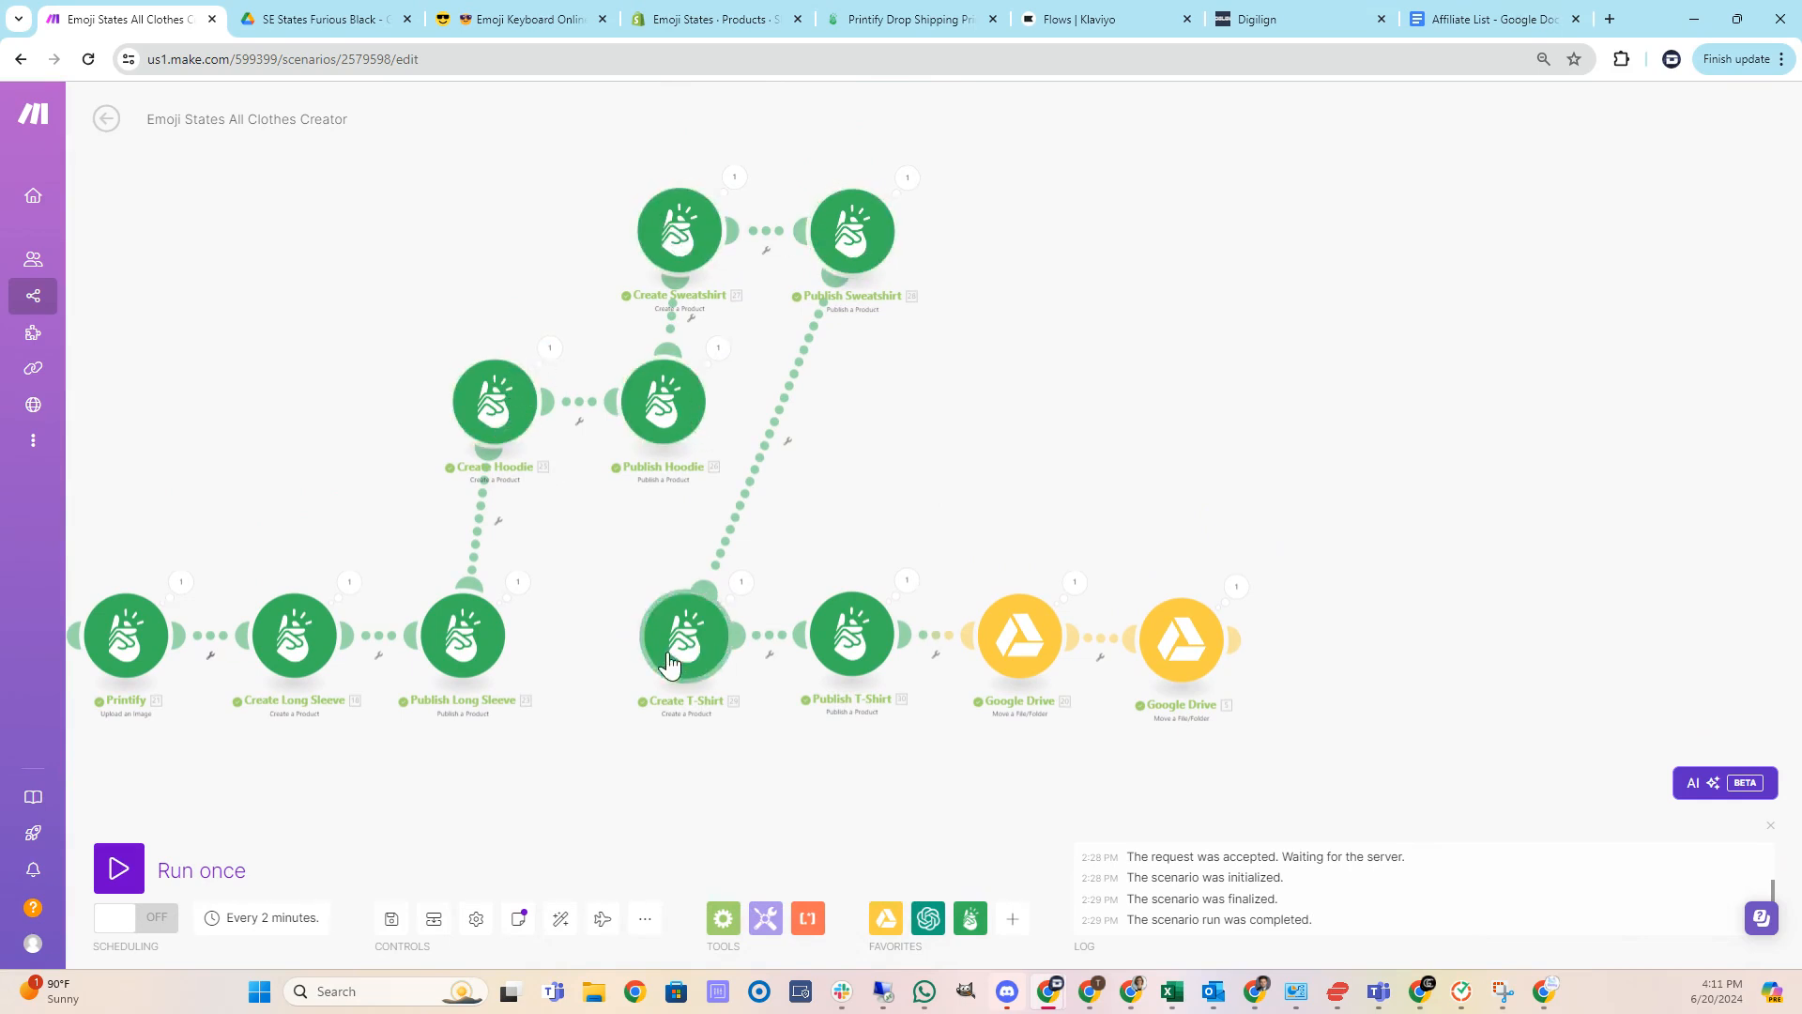
left_click(504, 414)
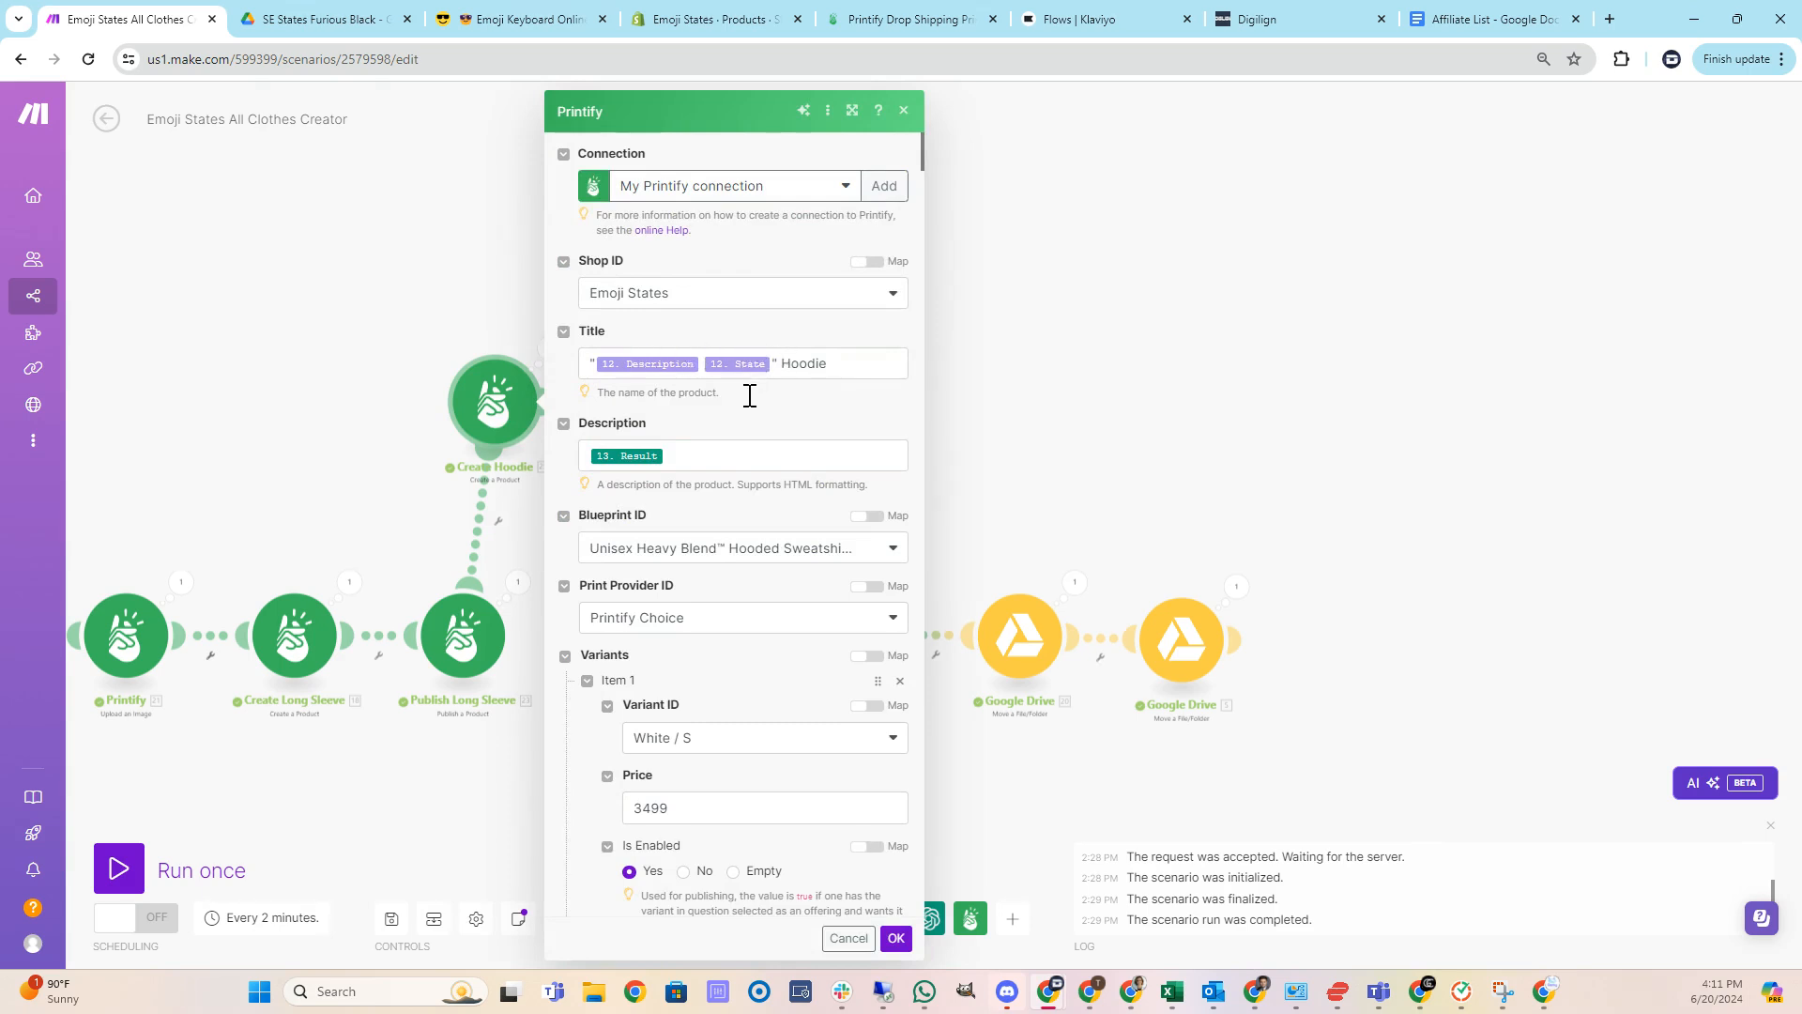
scroll(749, 404, "down", 2)
scroll(729, 350, "down", 1)
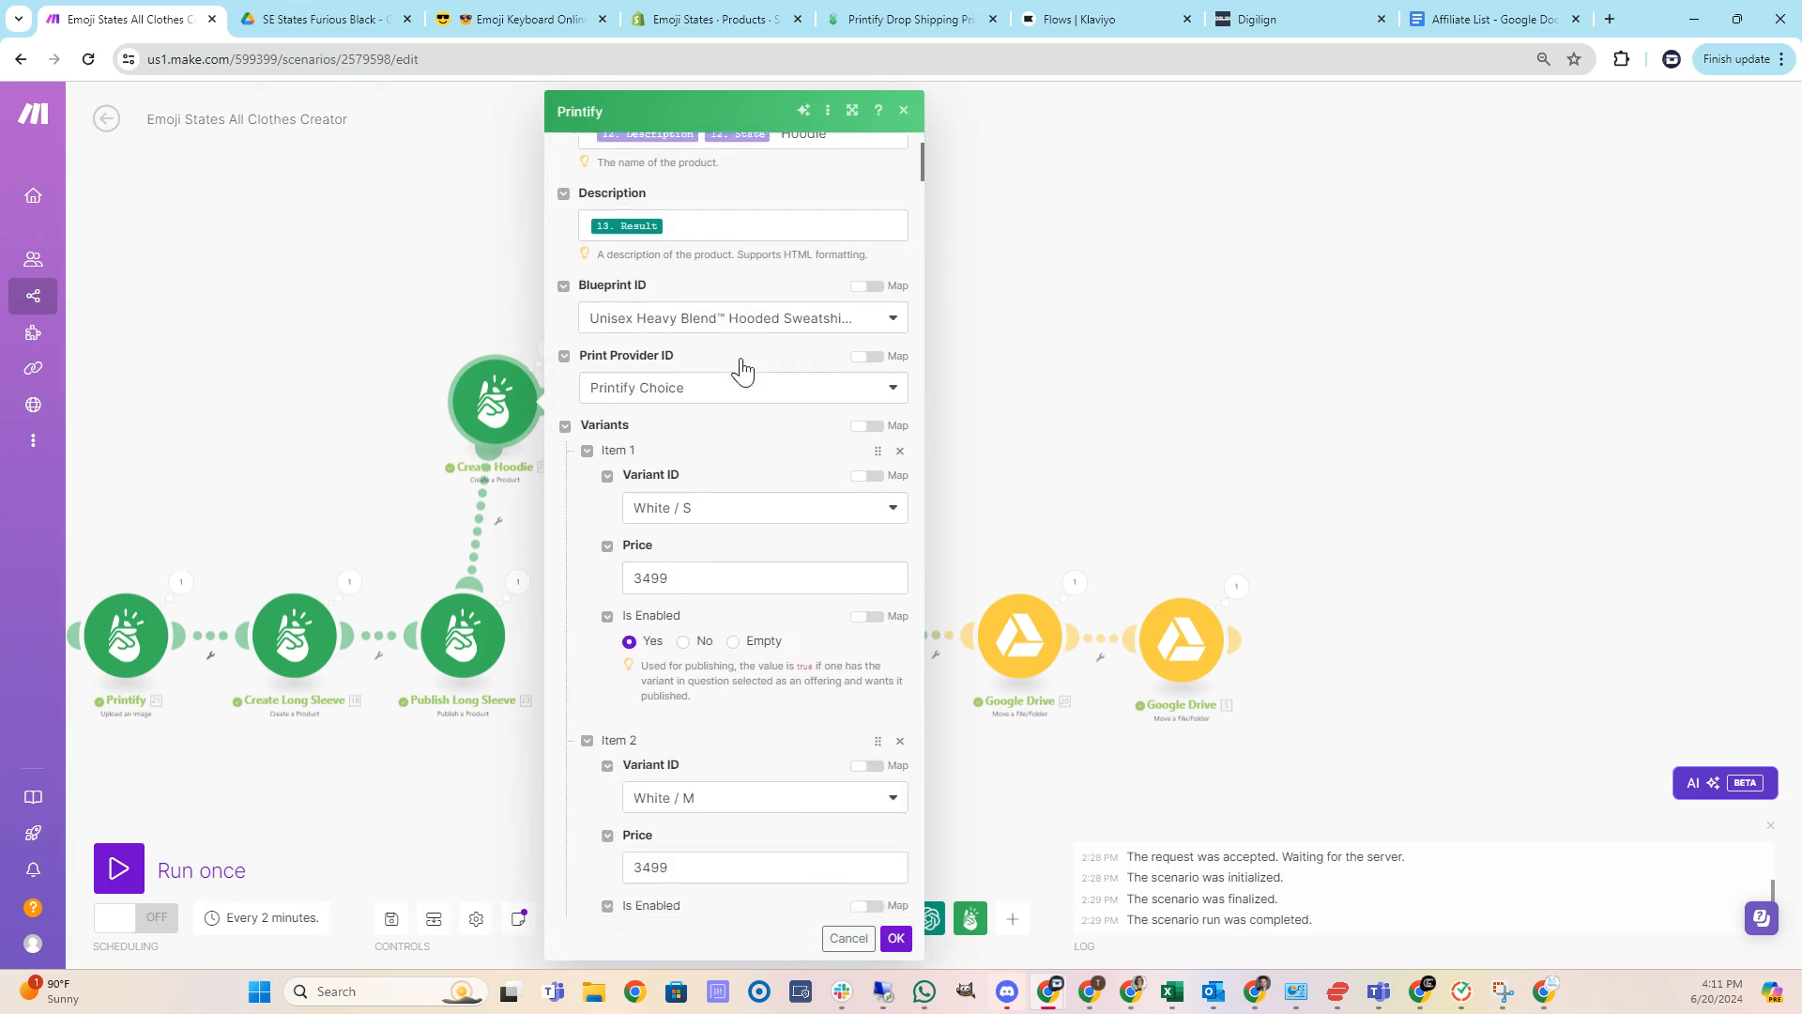
scroll(701, 363, "down", 1)
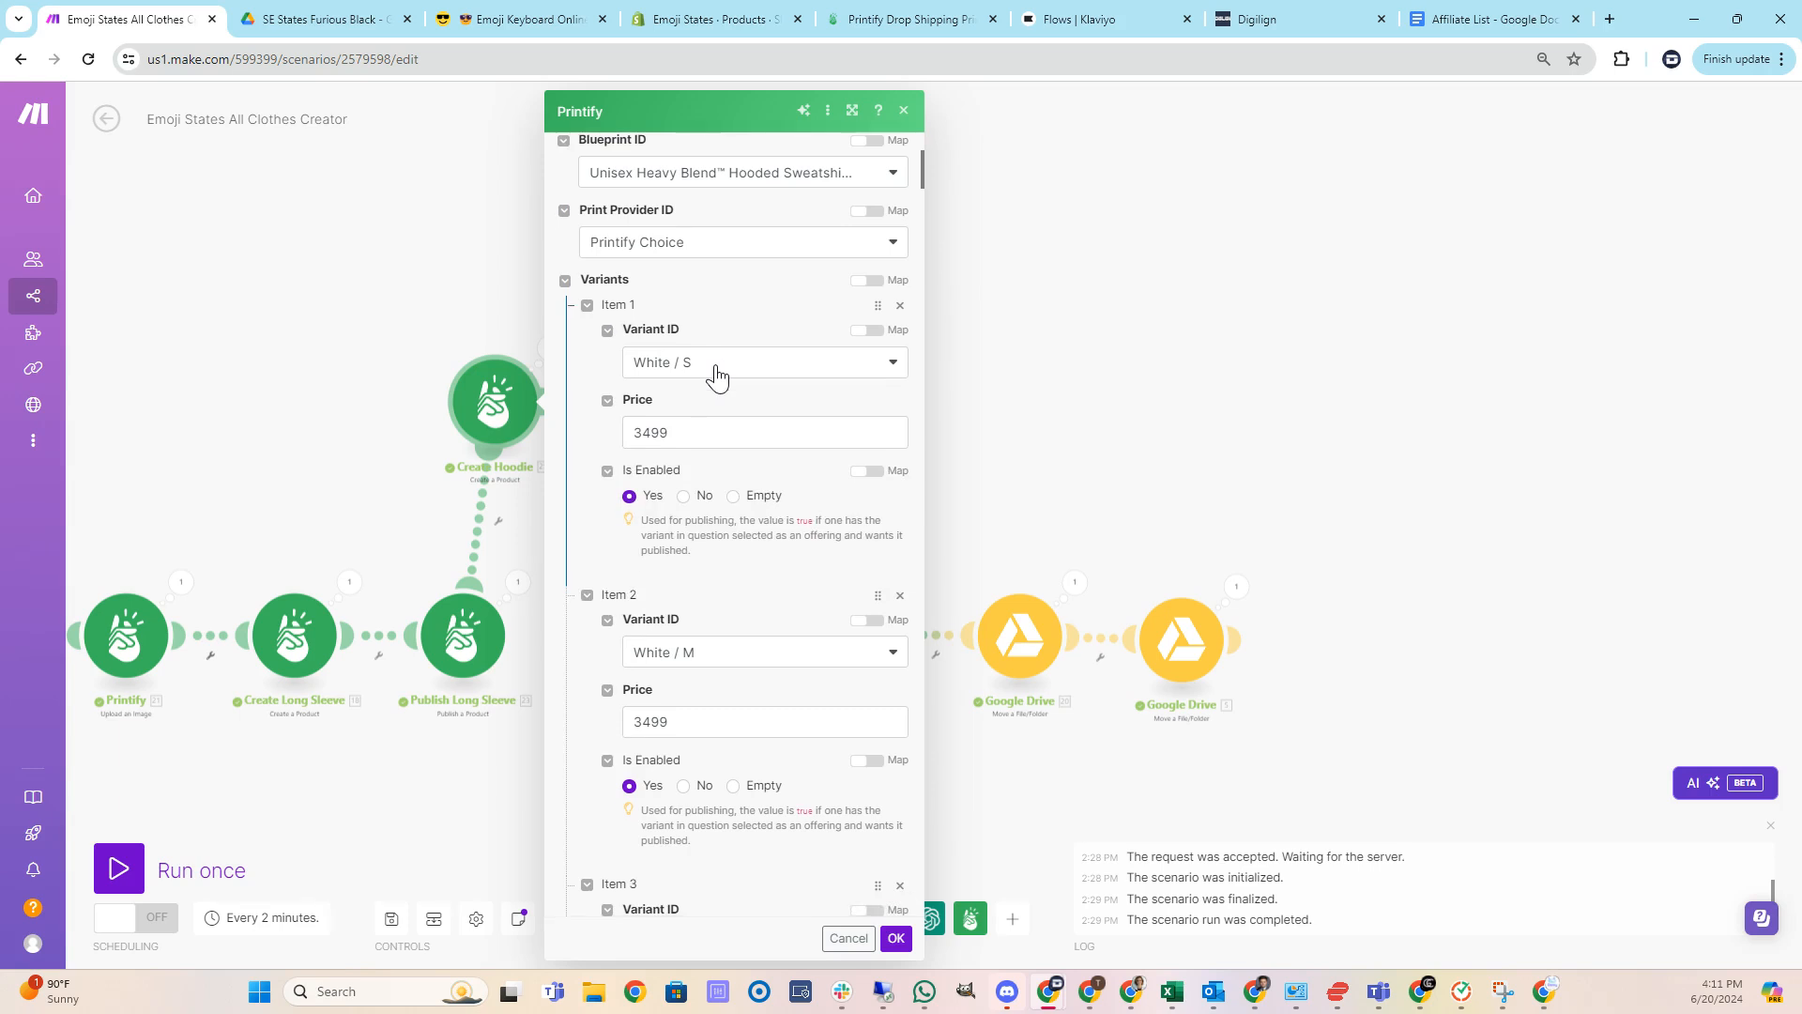
scroll(722, 375, "down", 7)
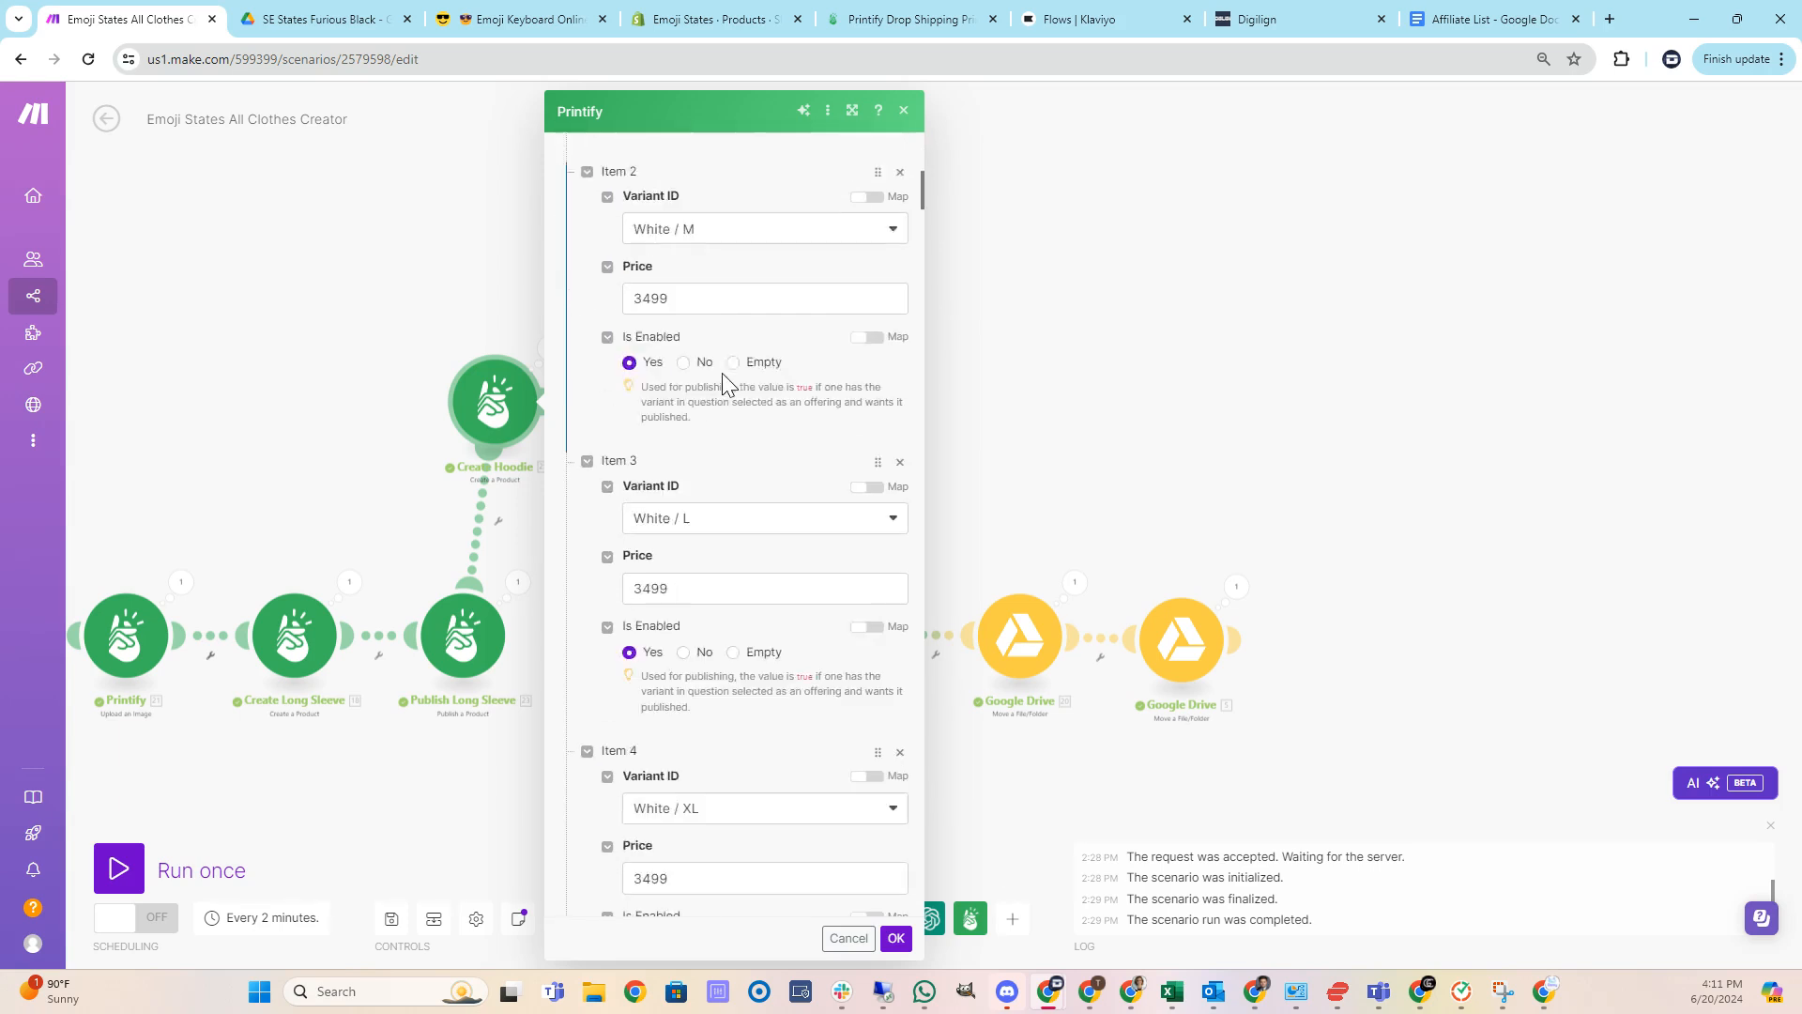
scroll(733, 385, "down", 18)
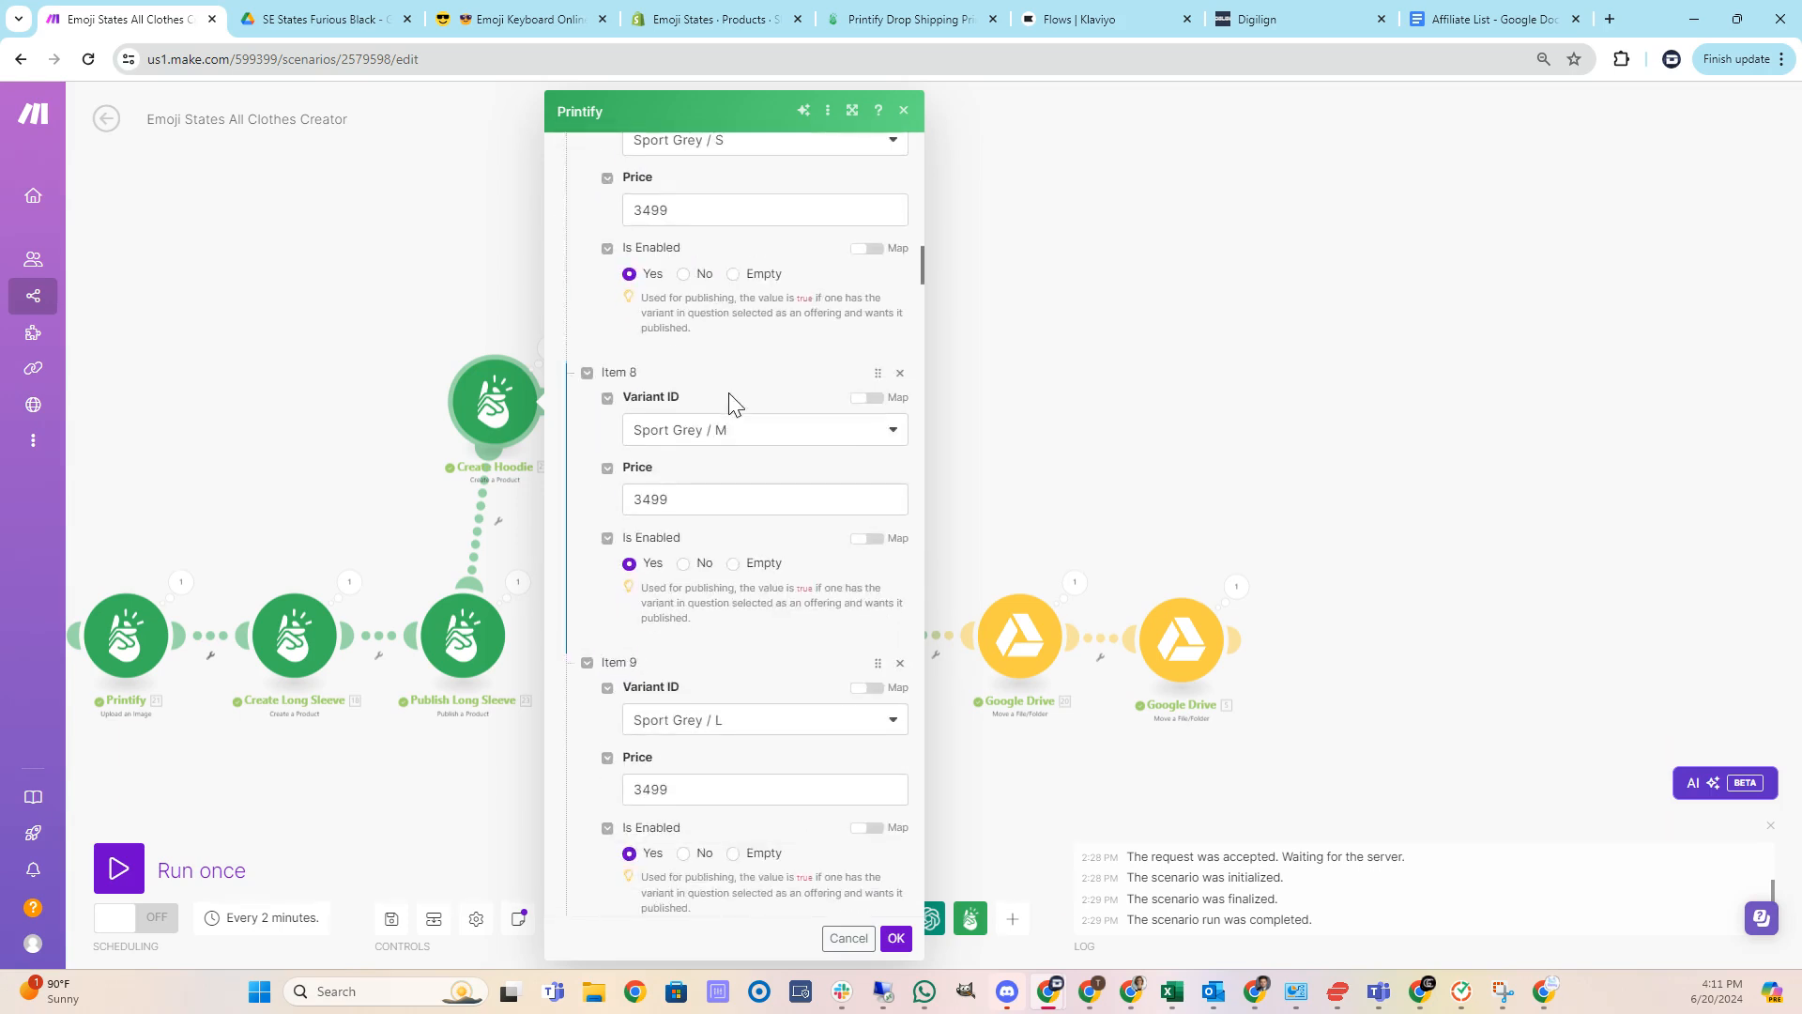
scroll(726, 403, "down", 11)
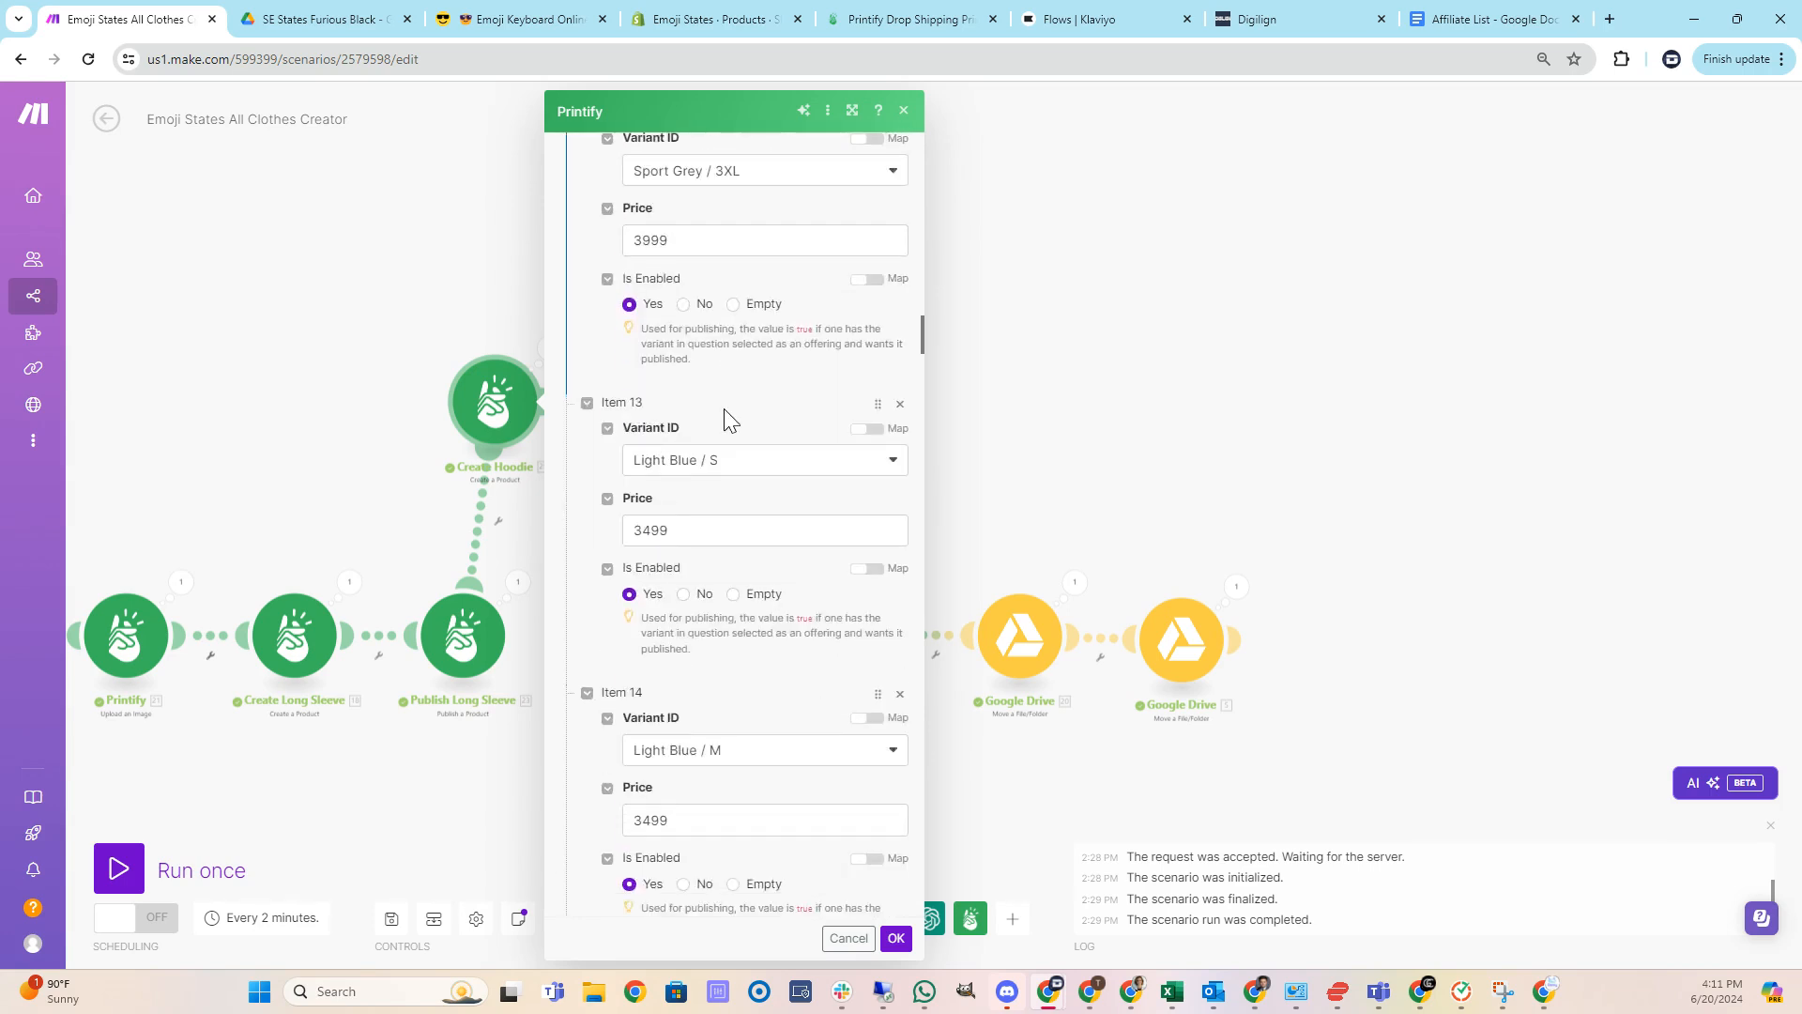
scroll(725, 409, "down", 9)
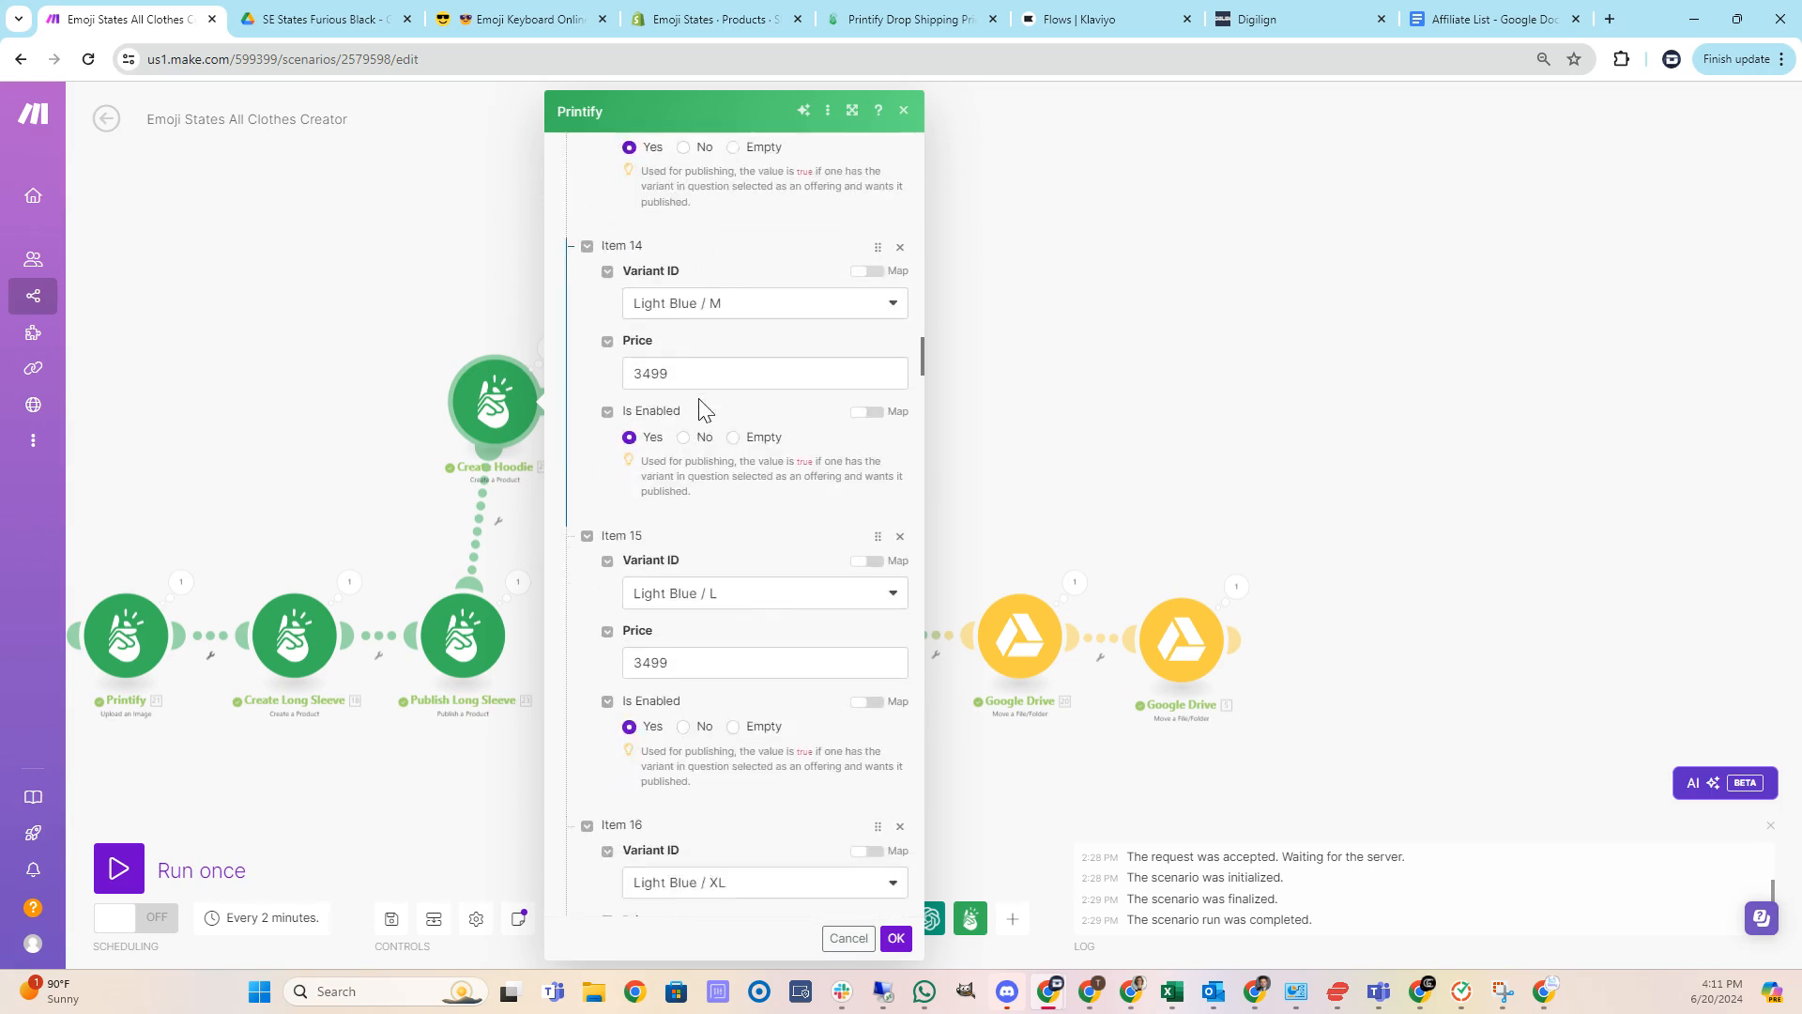
scroll(696, 401, "down", 10)
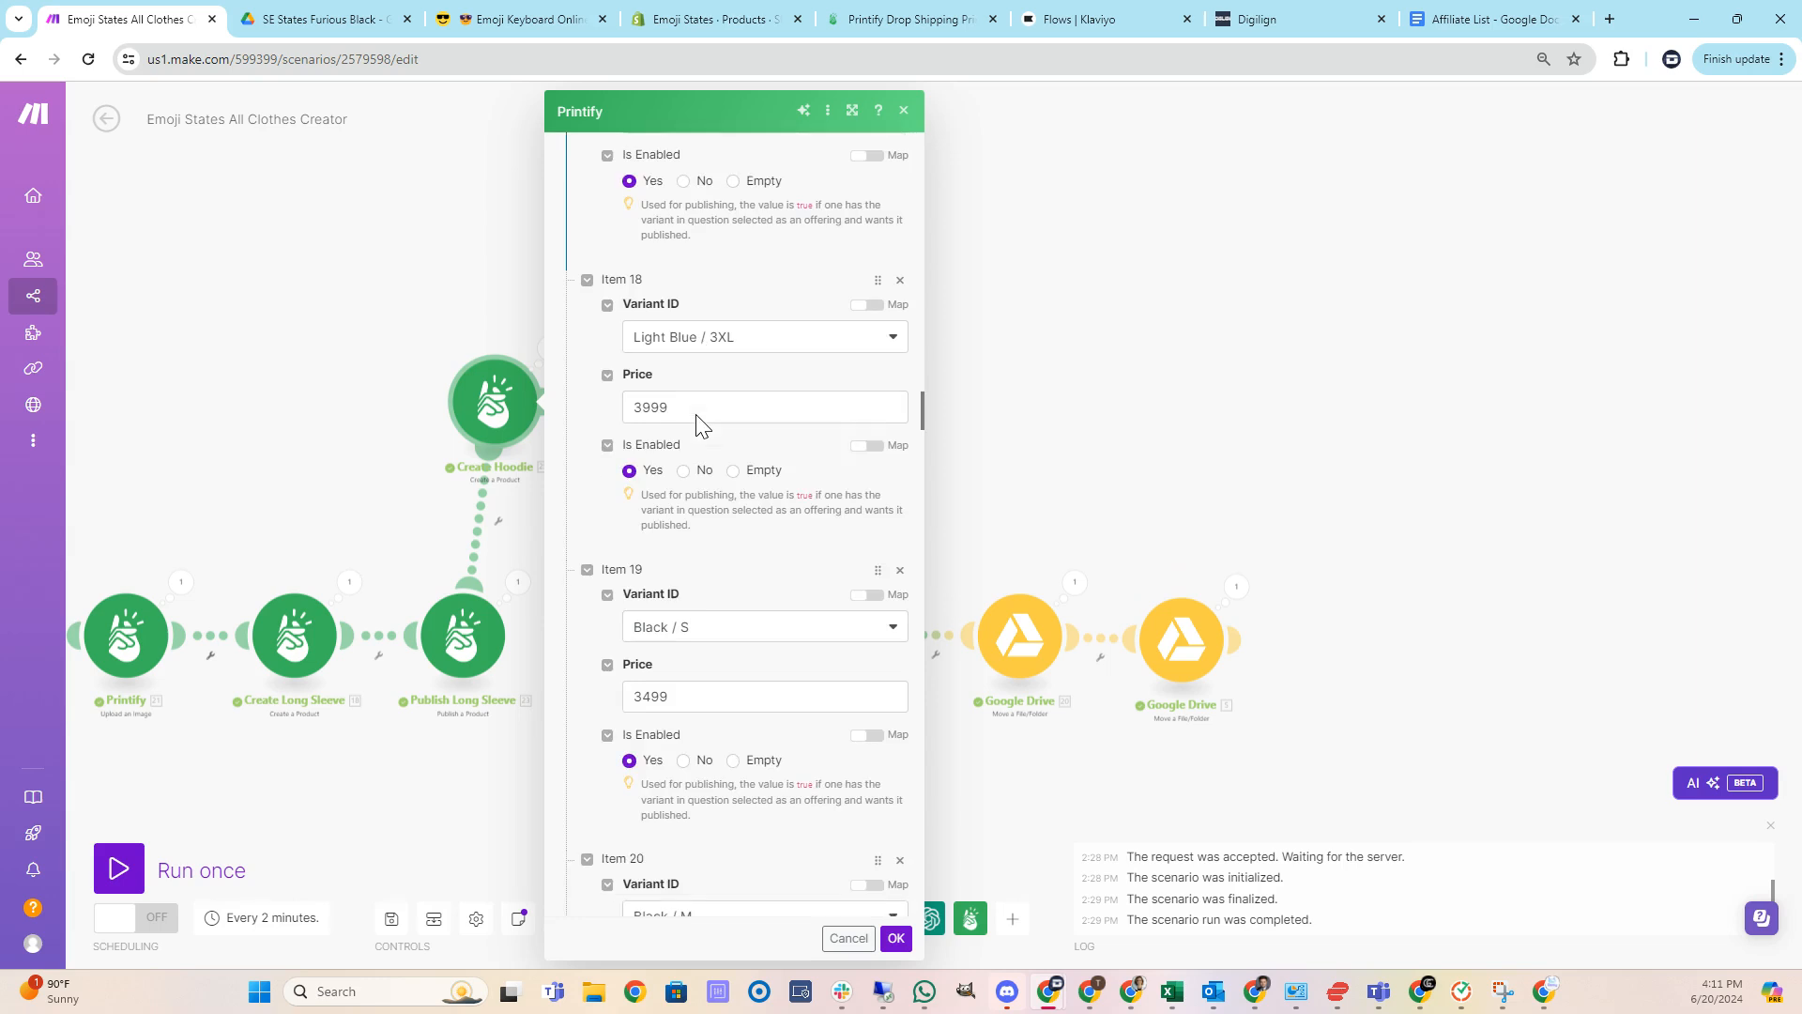
scroll(697, 427, "down", 10)
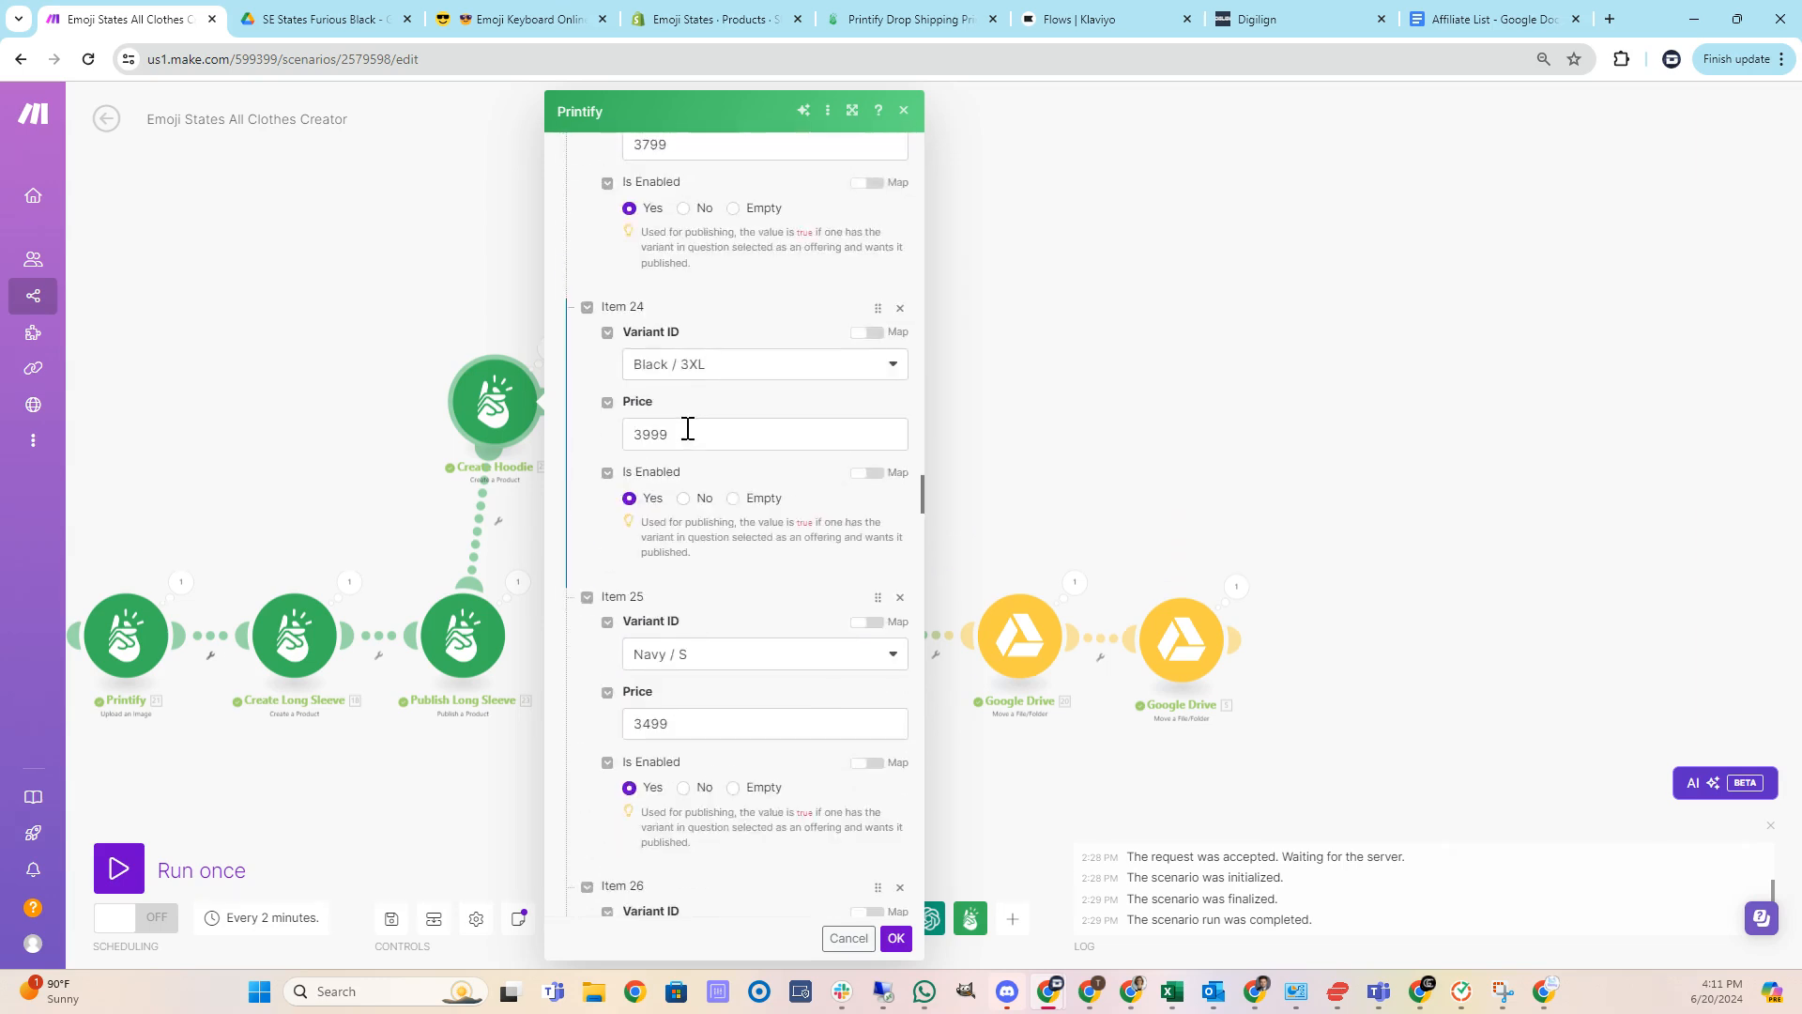
scroll(690, 446, "down", 8)
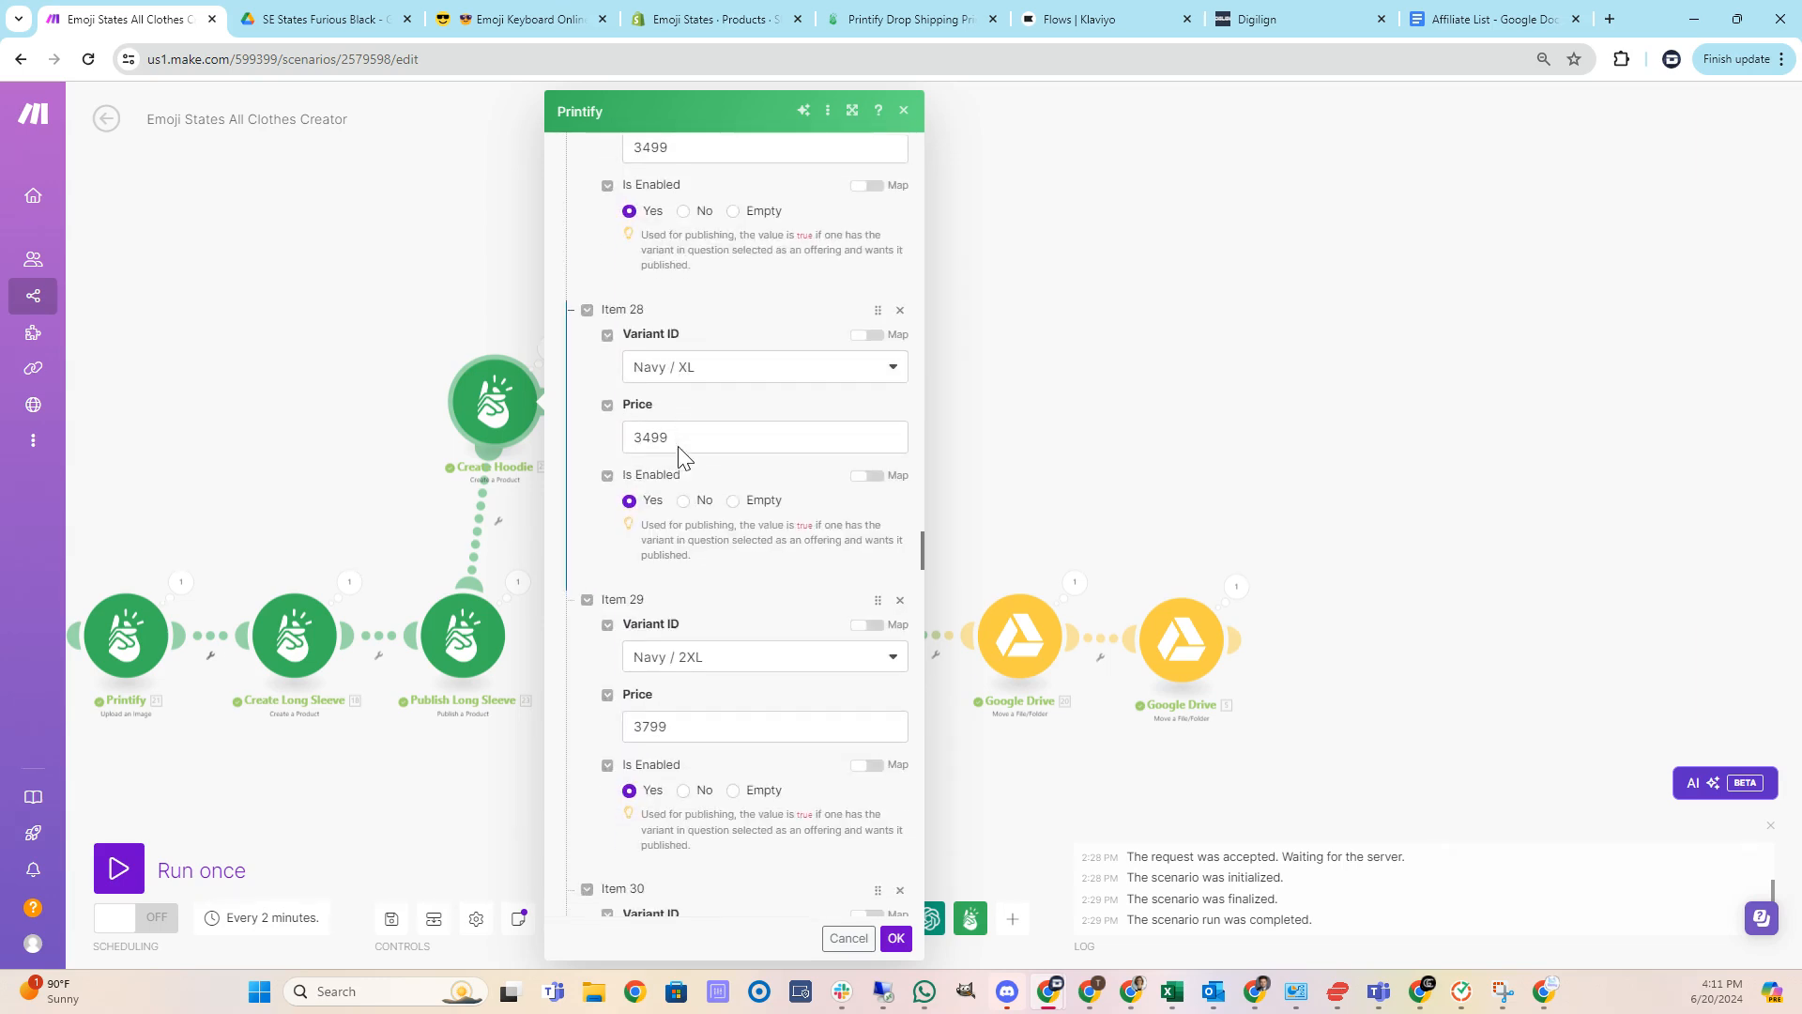
scroll(680, 462, "down", 8)
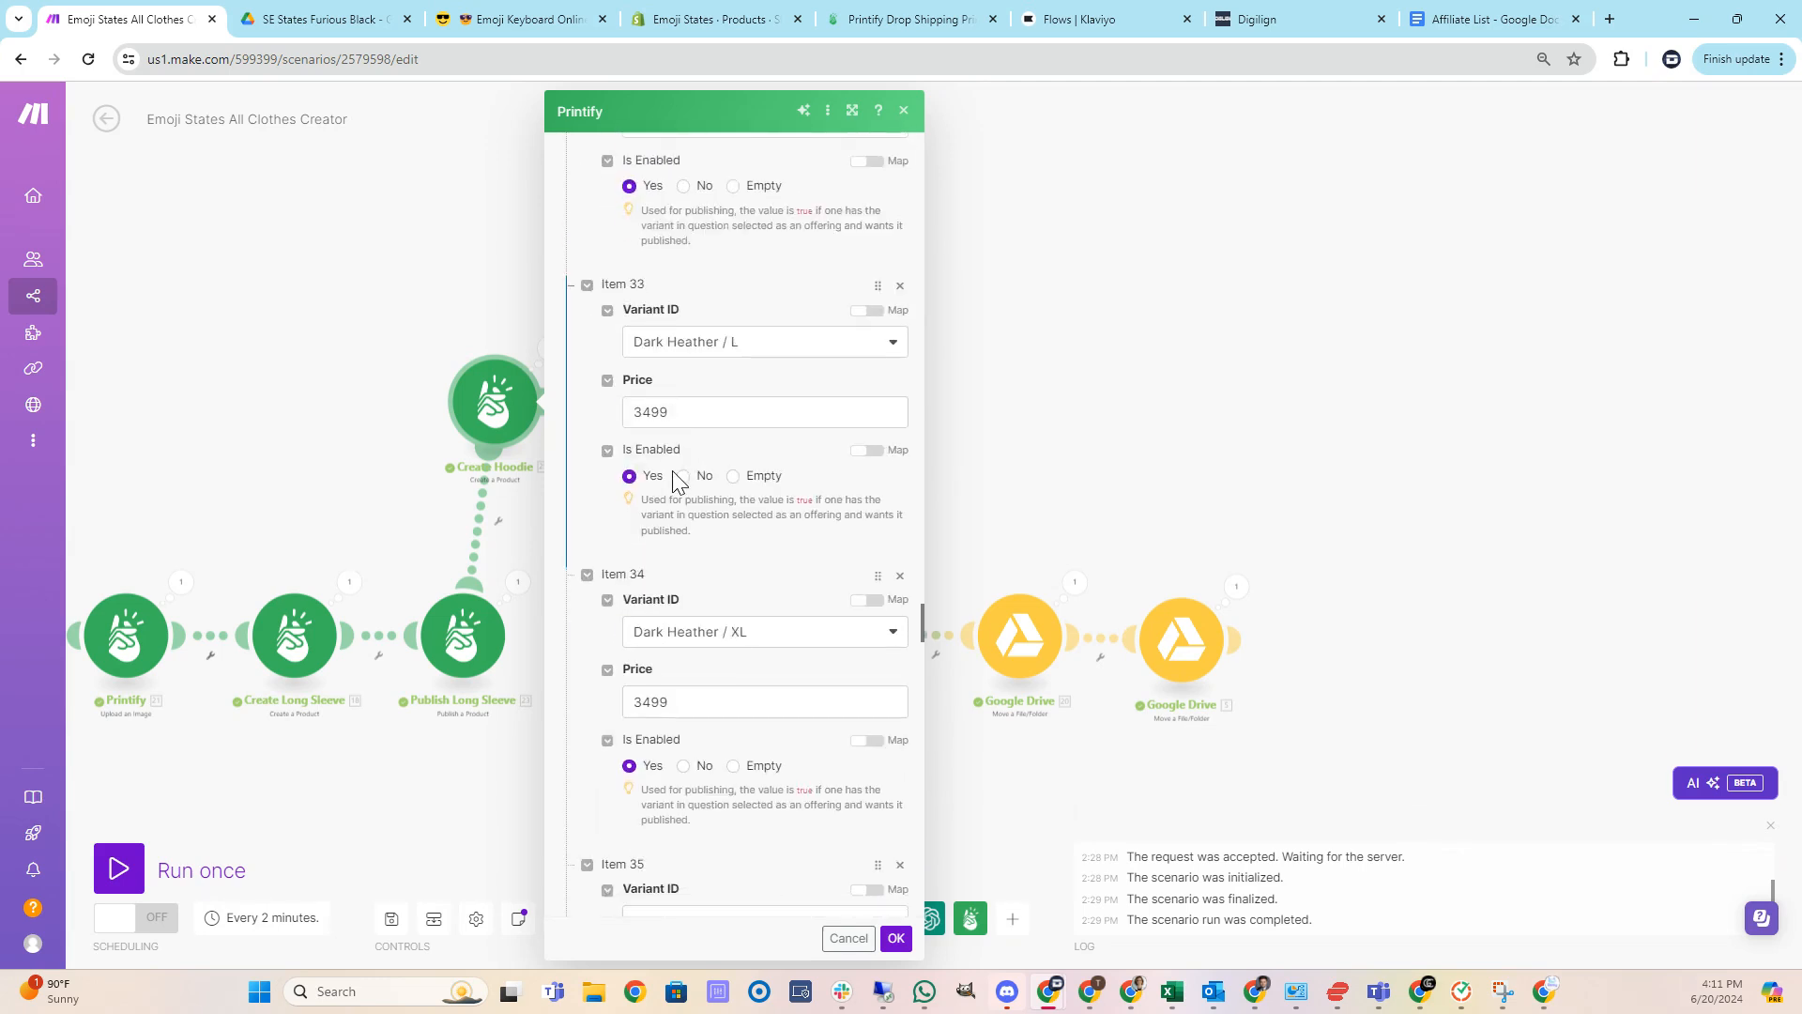
scroll(673, 476, "down", 10)
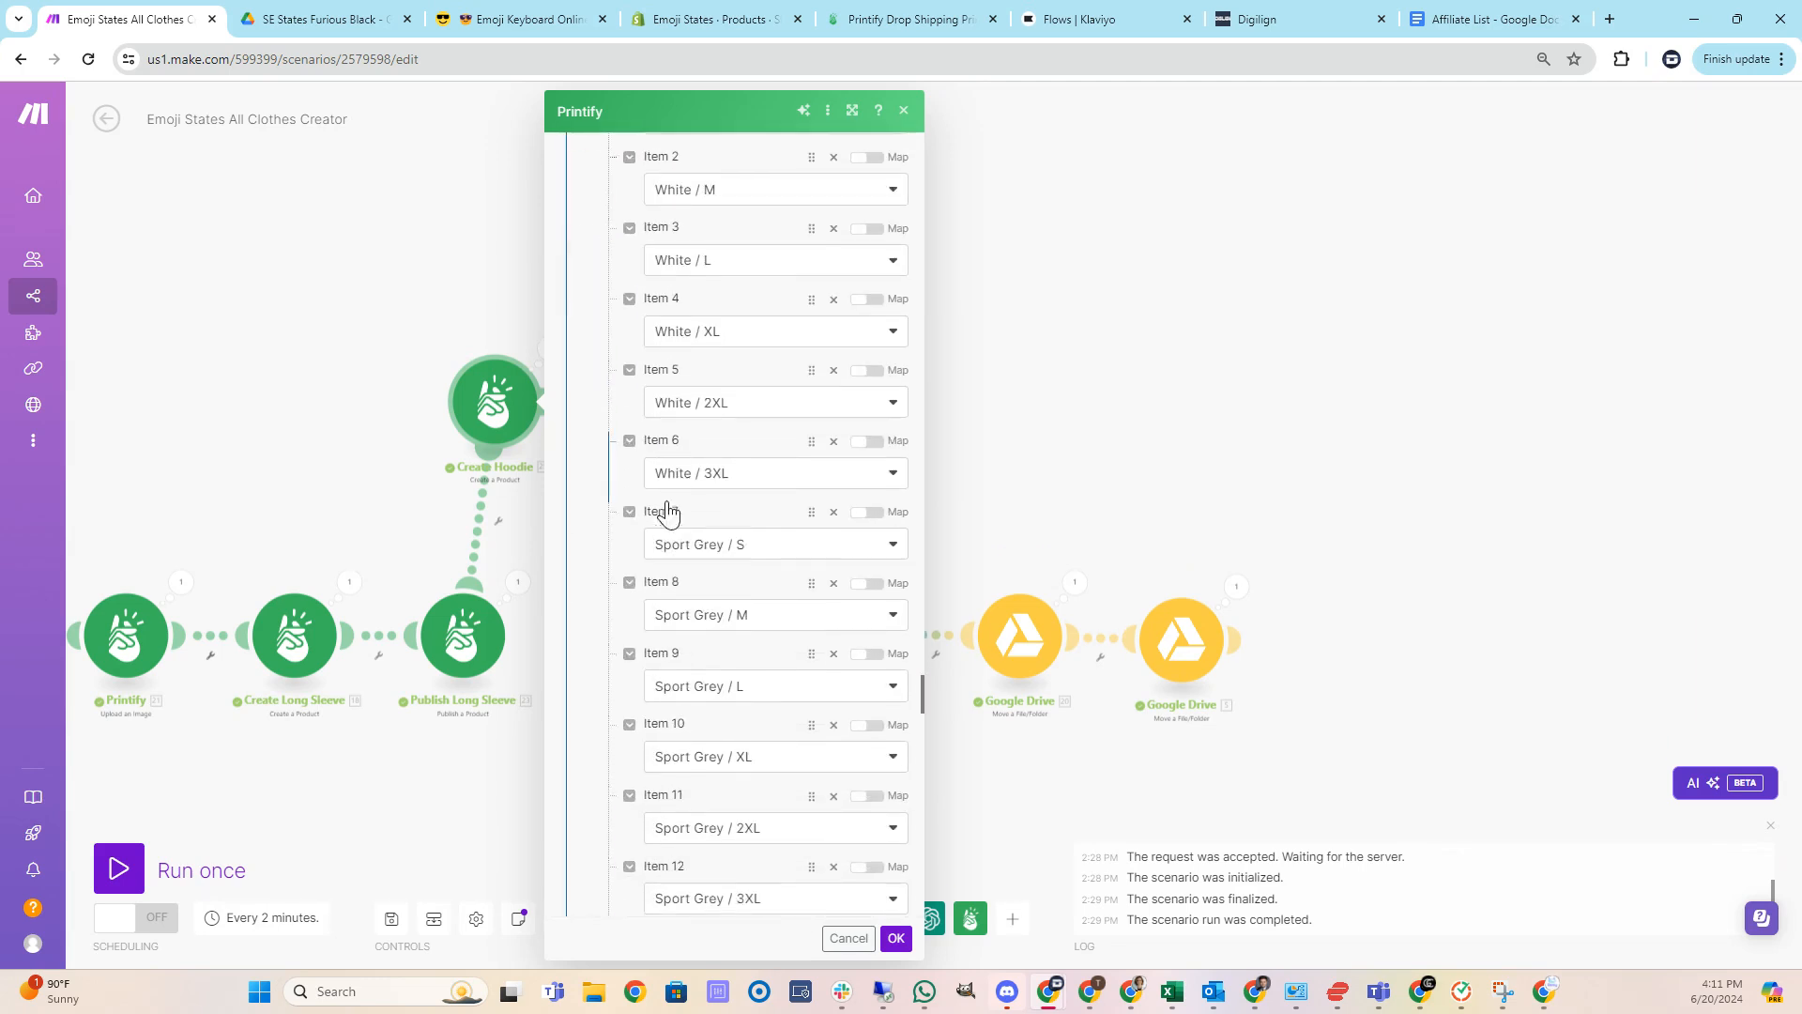
scroll(655, 517, "down", 10)
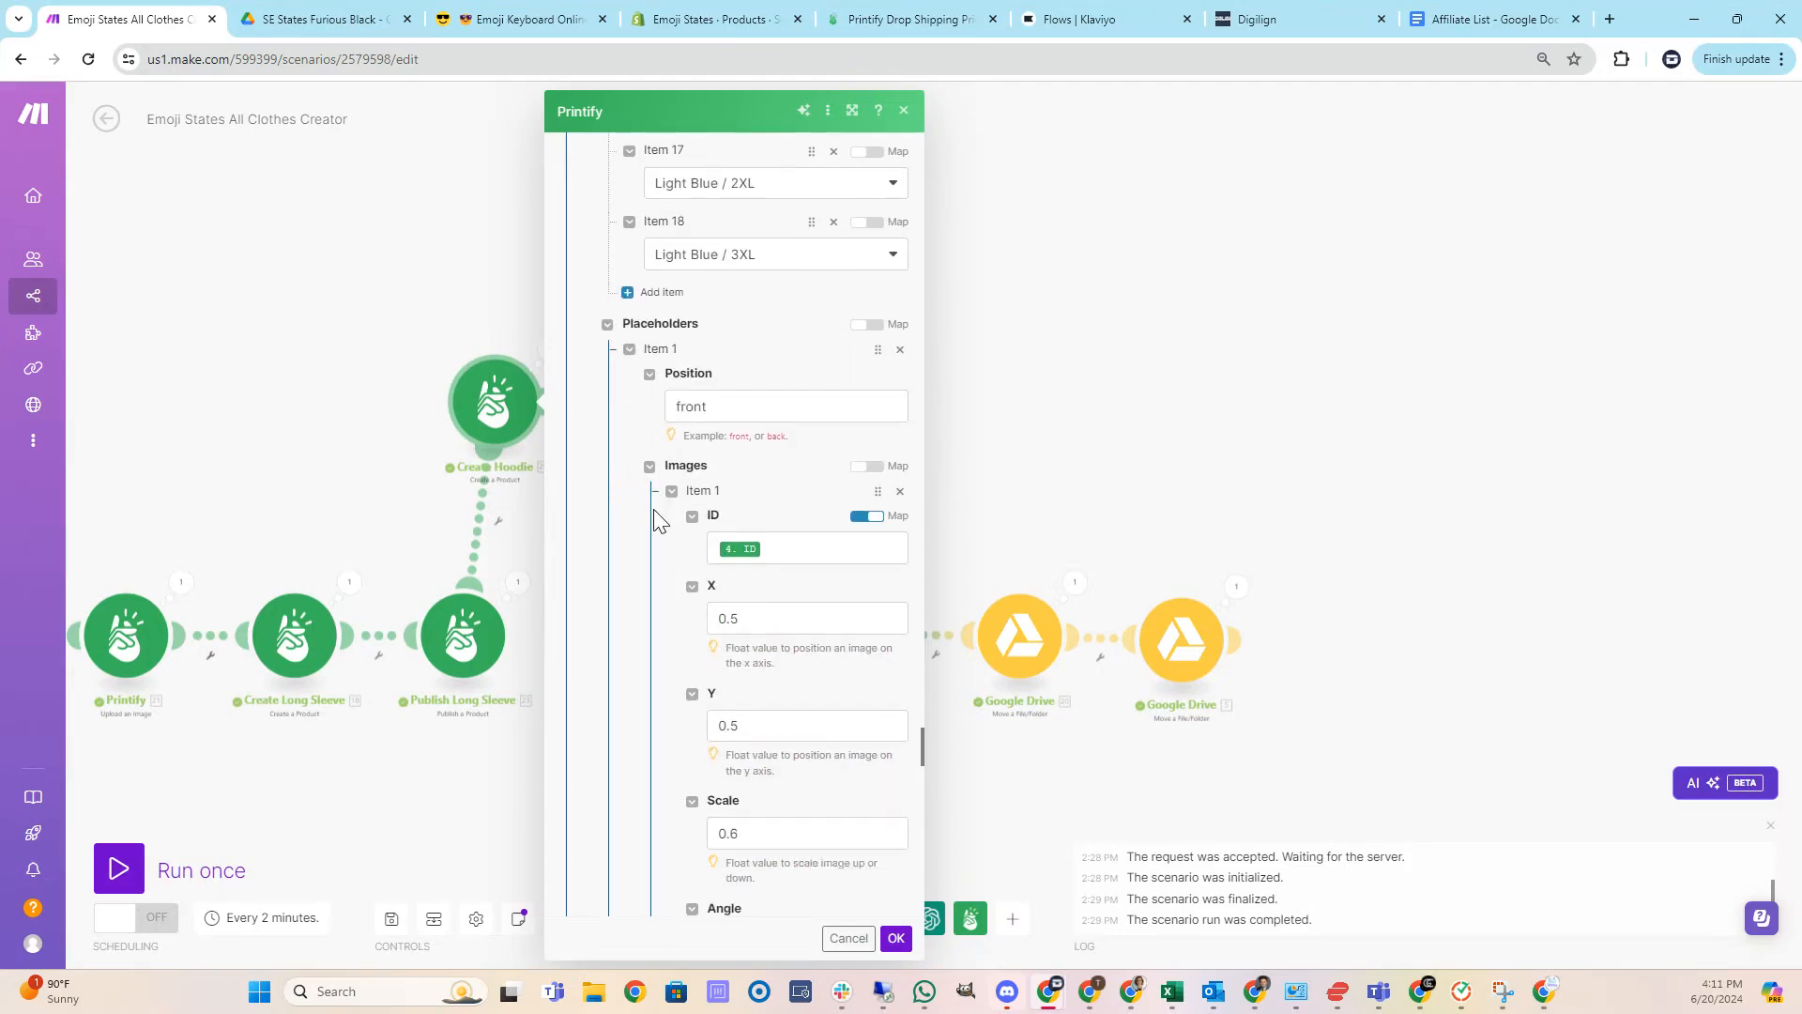
scroll(647, 511, "down", 3)
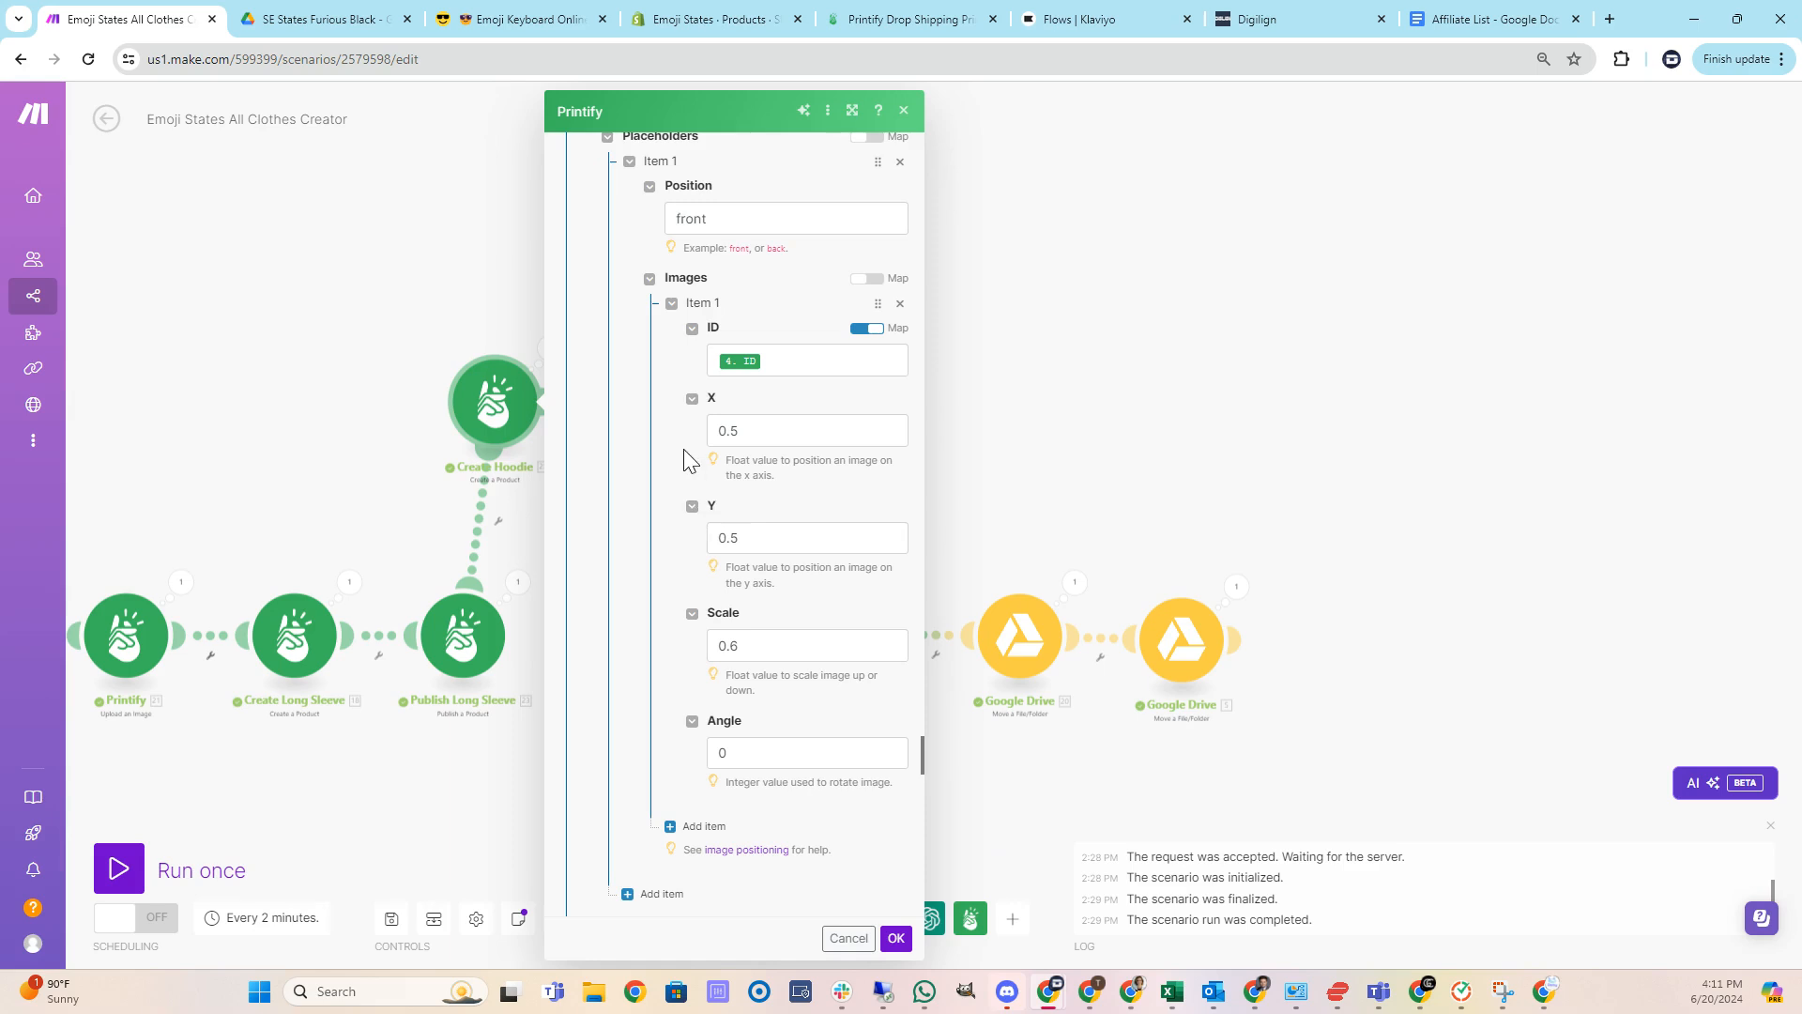
scroll(702, 568, "down", 4)
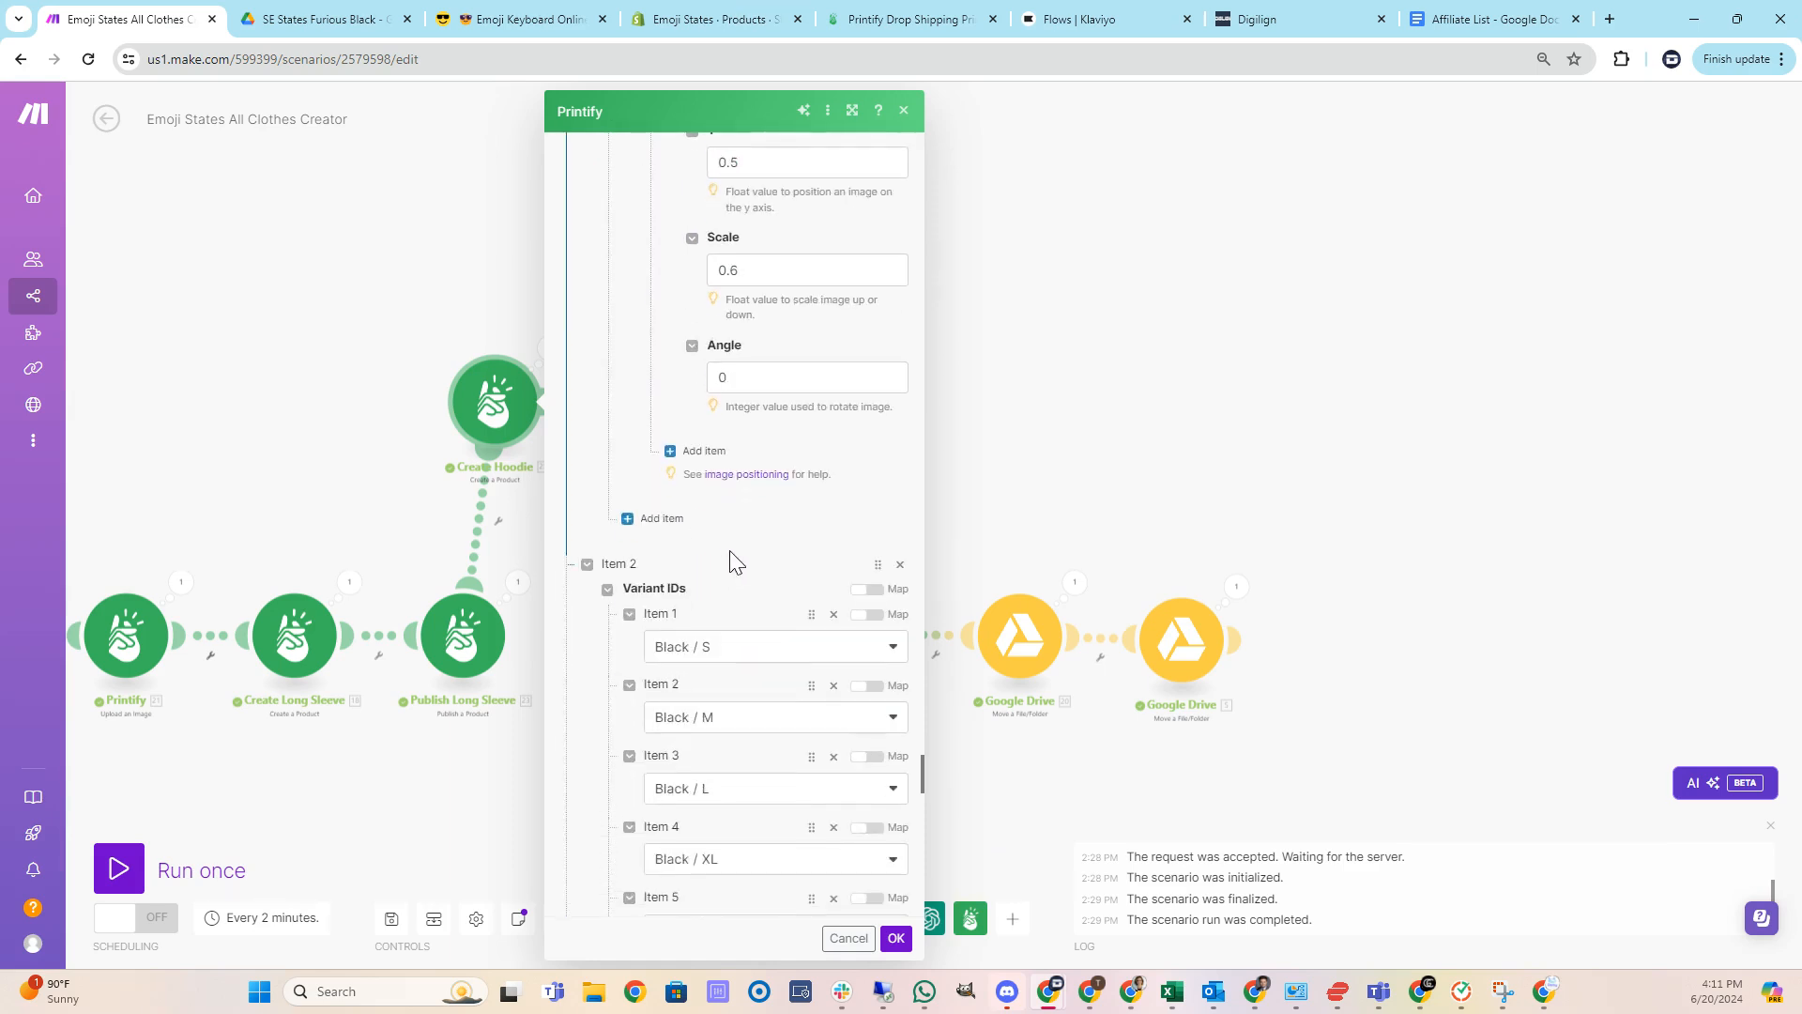
scroll(723, 470, "up", 2)
scroll(713, 431, "down", 15)
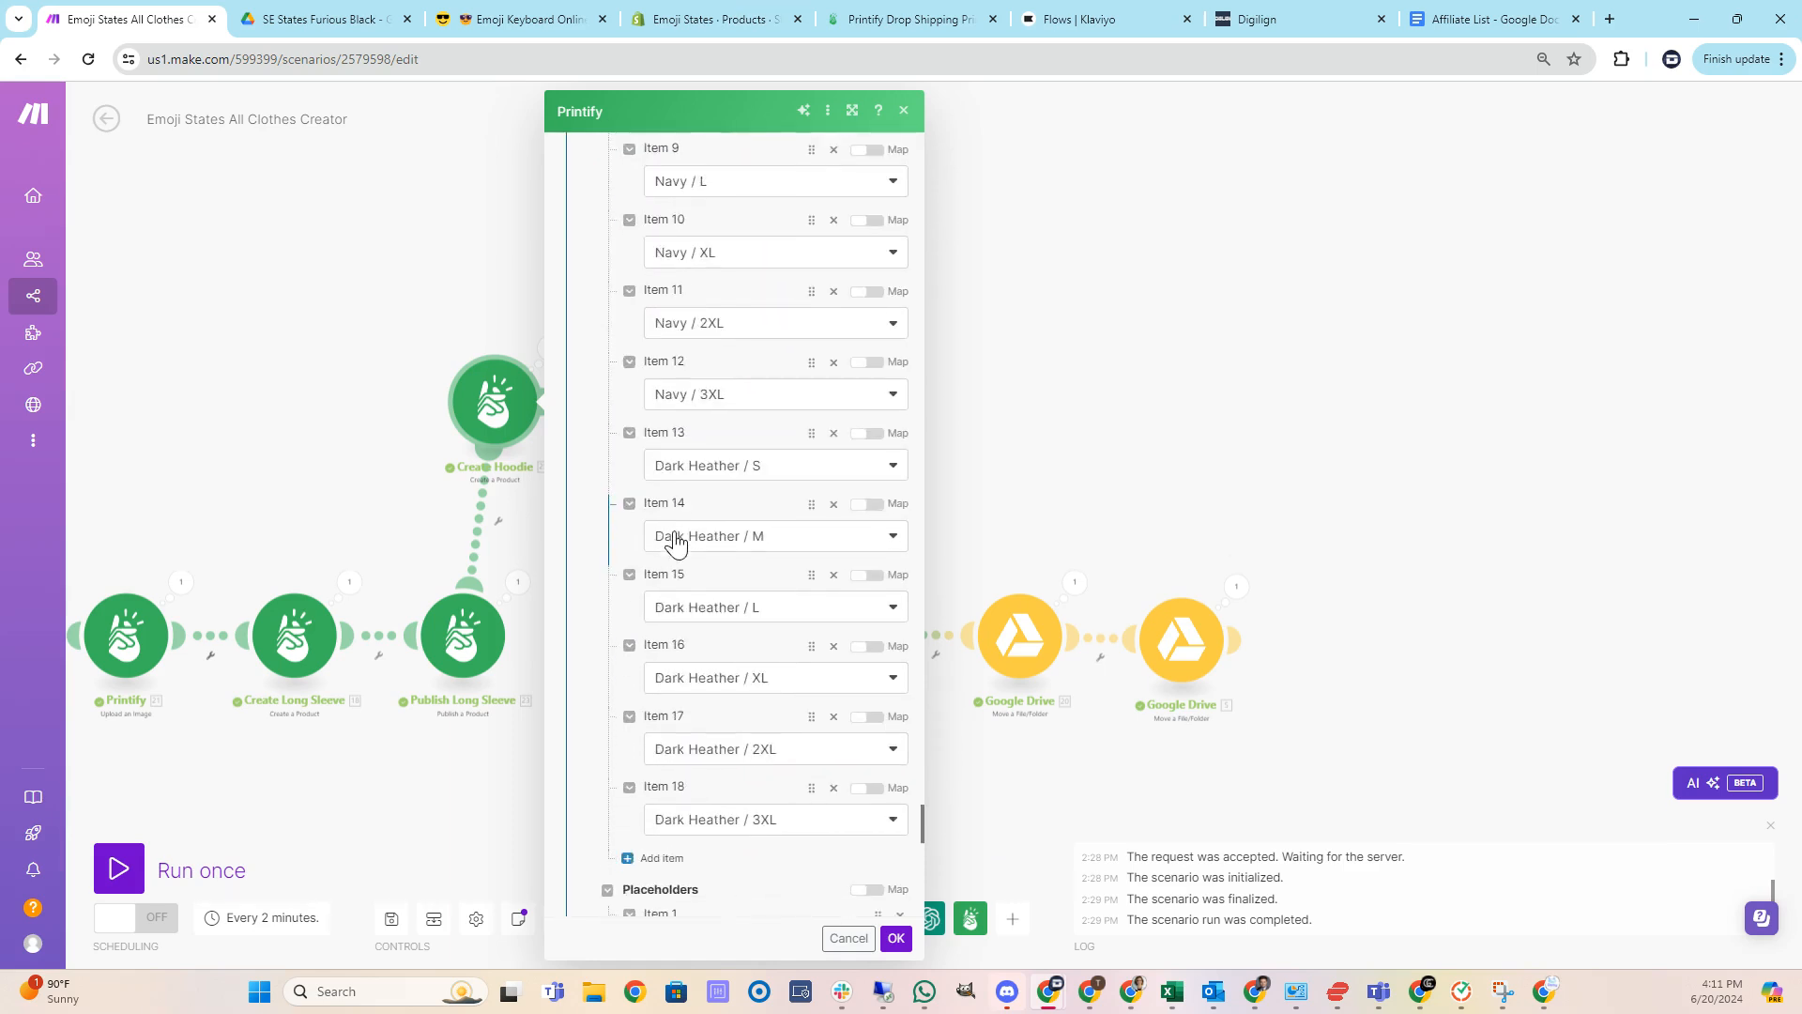
scroll(723, 610, "down", 6)
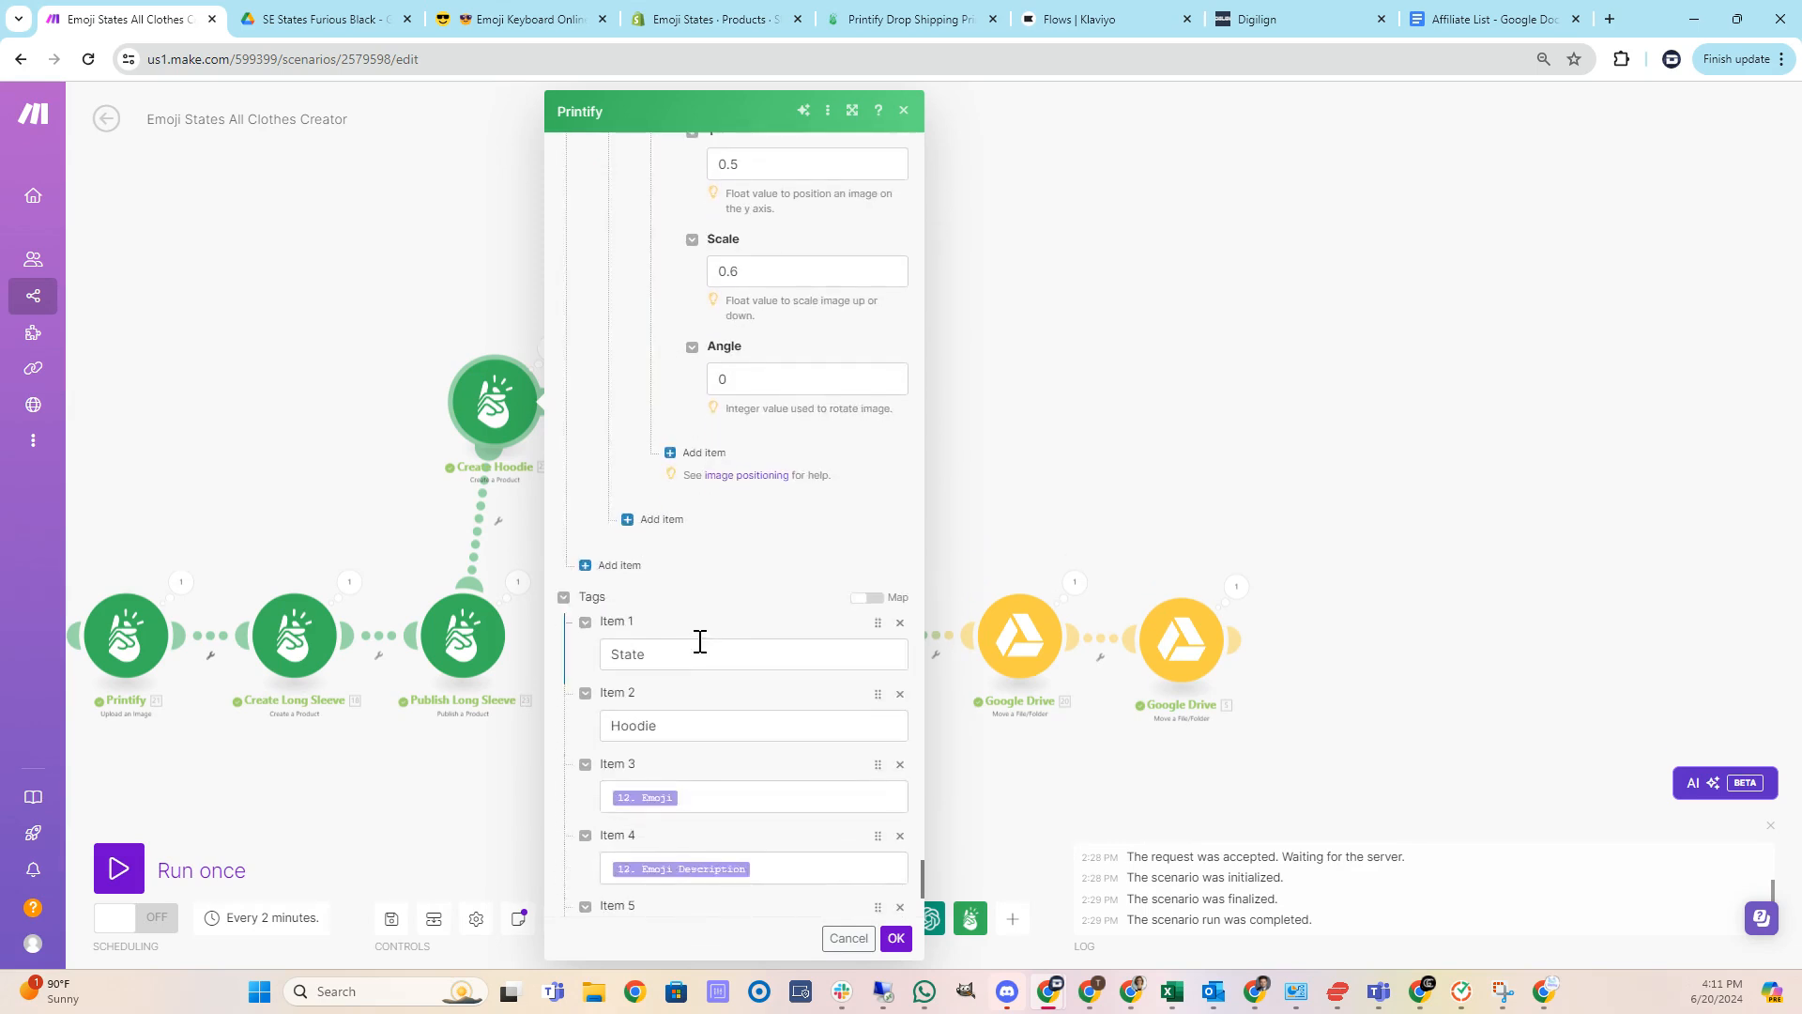
scroll(706, 632, "up", 7)
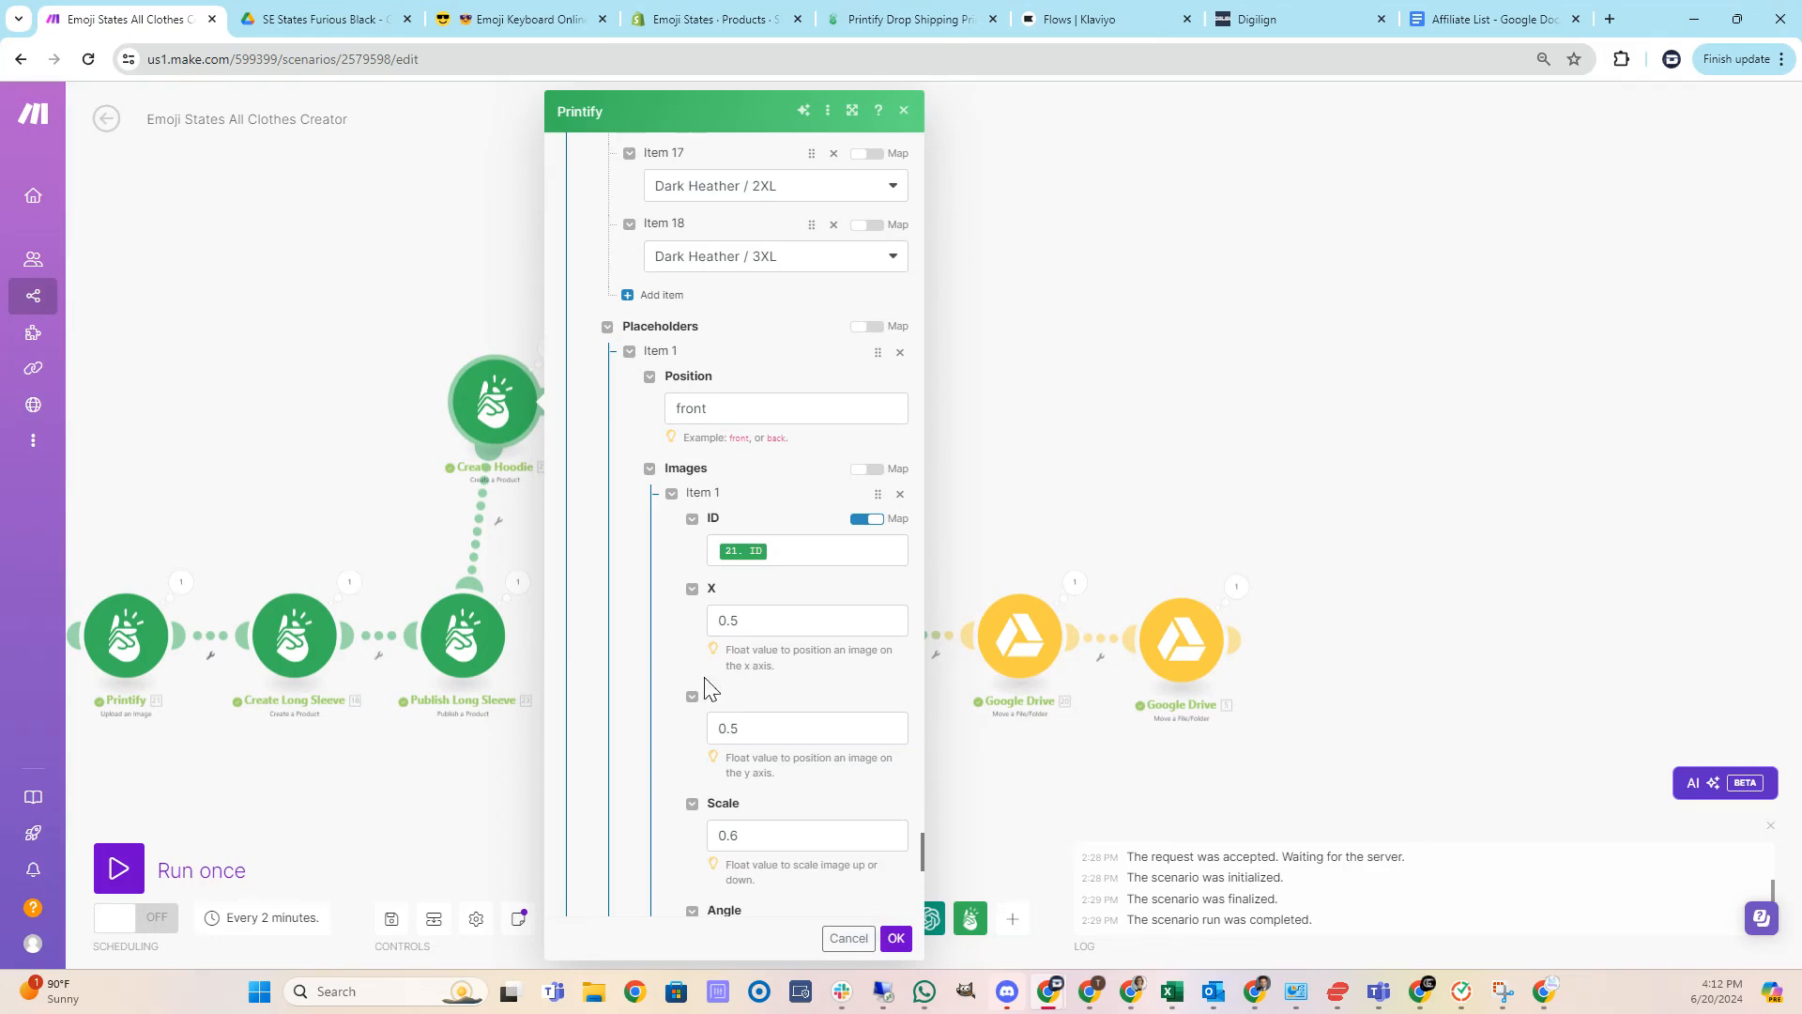
scroll(692, 656, "down", 9)
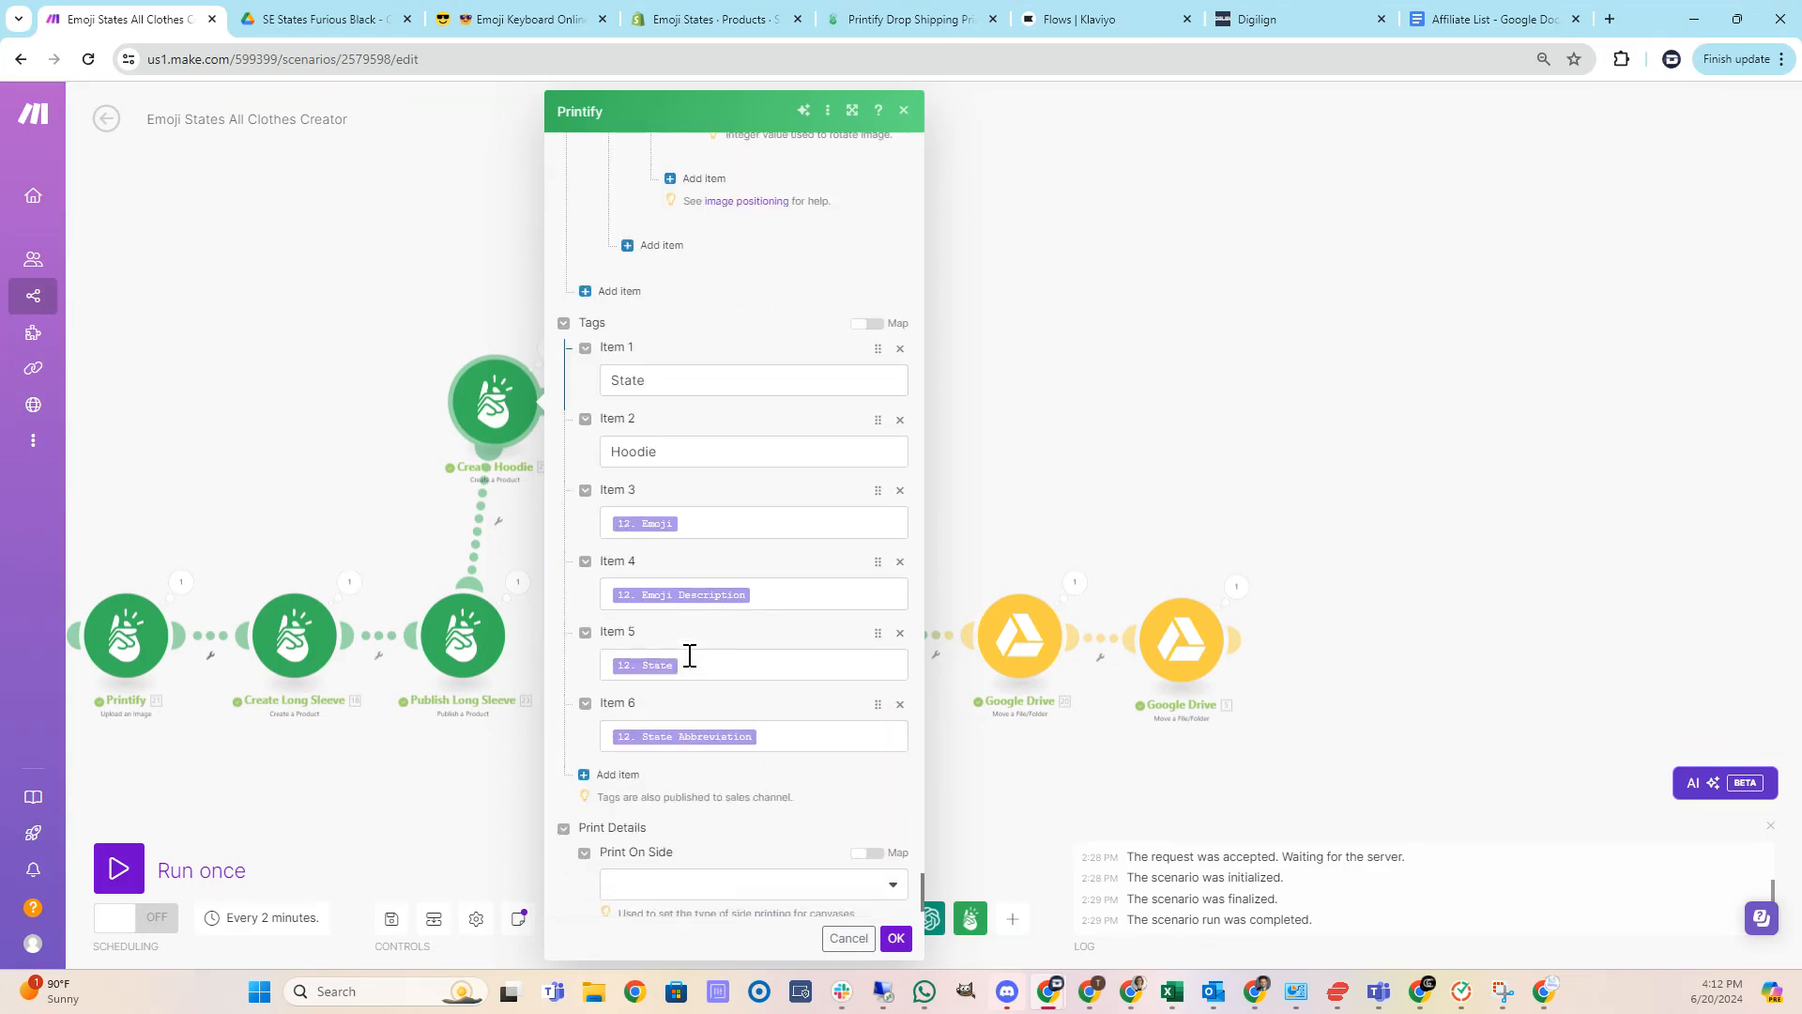
scroll(690, 655, "down", 1)
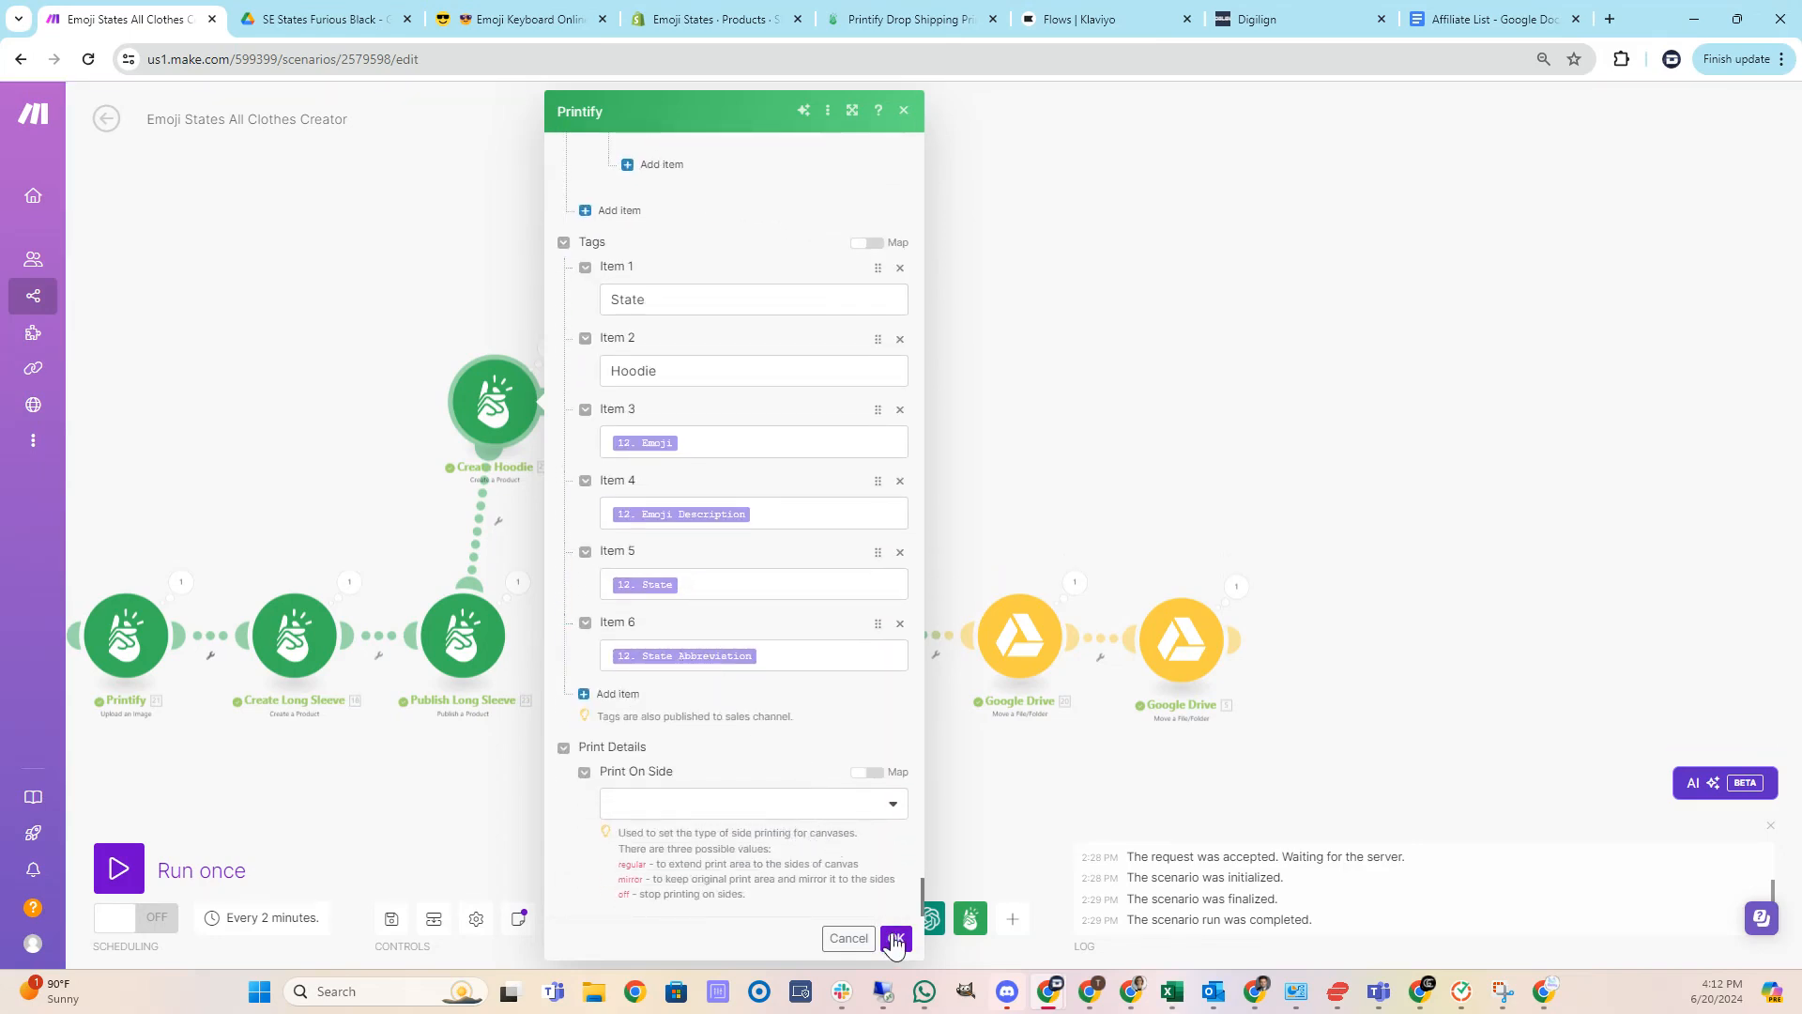
left_click(895, 938)
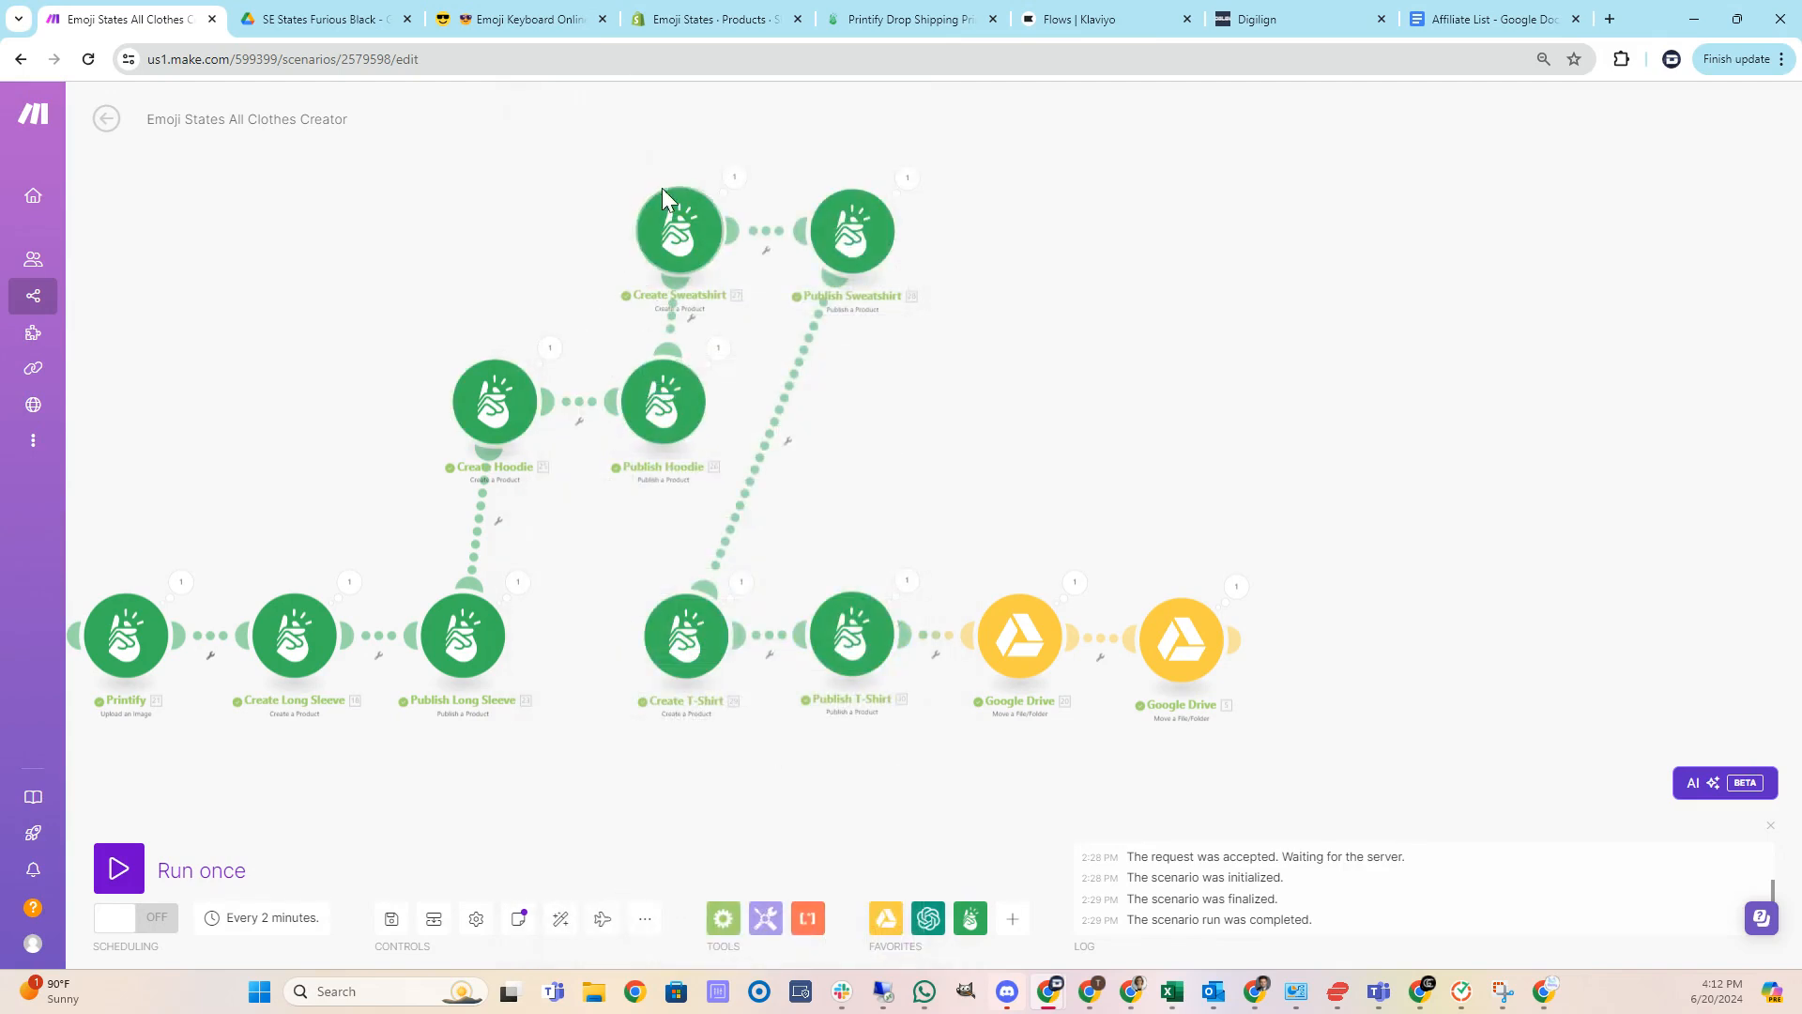
Open the Publish Hoodie module's publish options and close them.
left_click(657, 402)
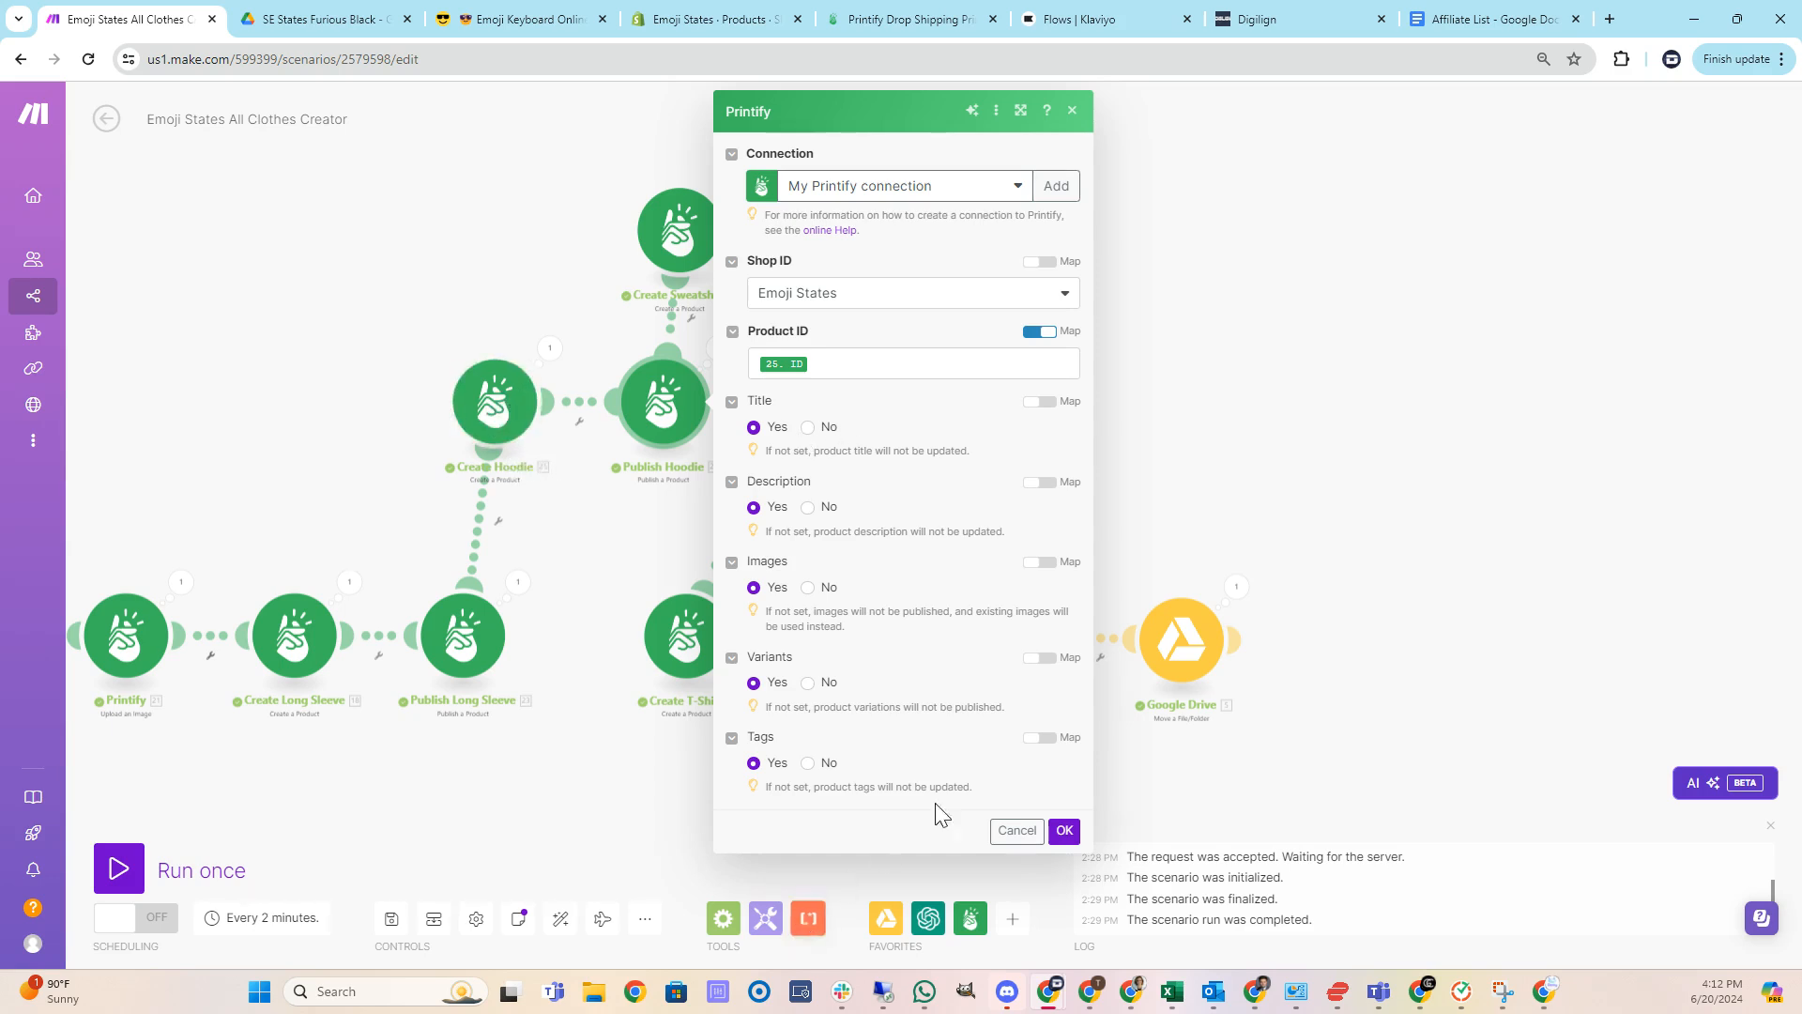
left_click(1070, 832)
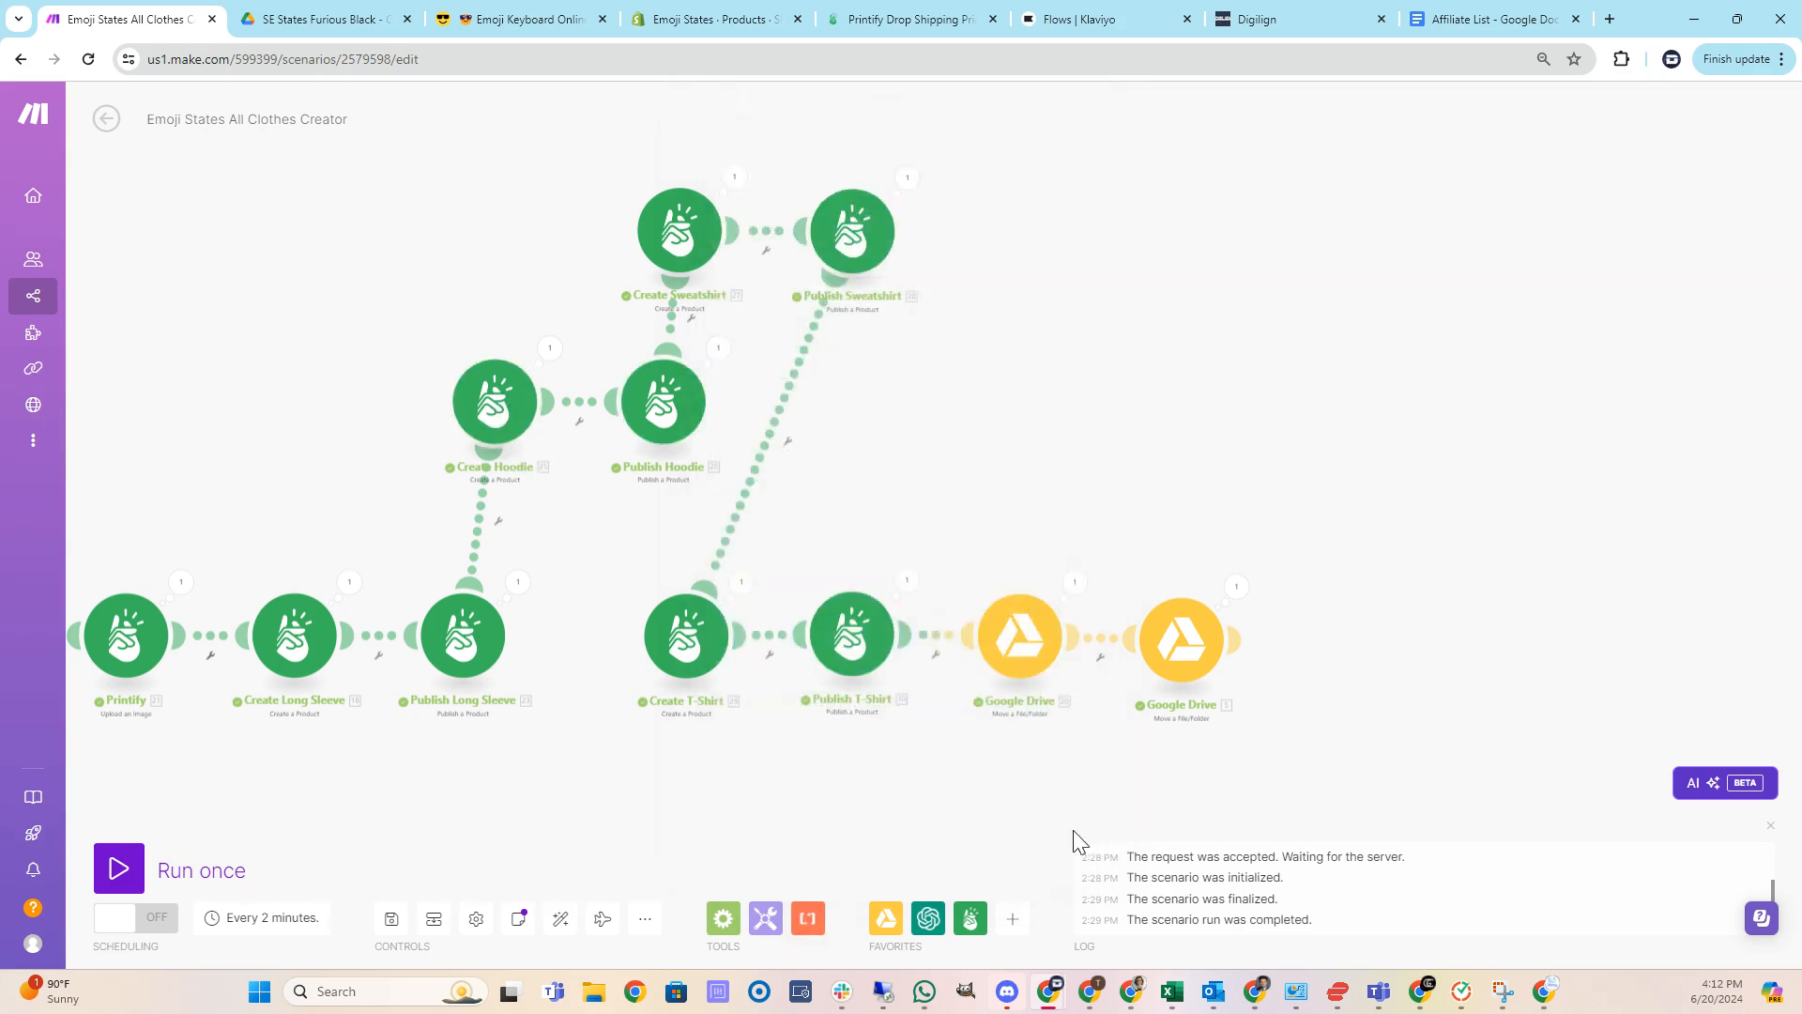
Review the Create Sweatshirt module's title, blueprint, tags and variant prices, then close the module.
left_click(681, 252)
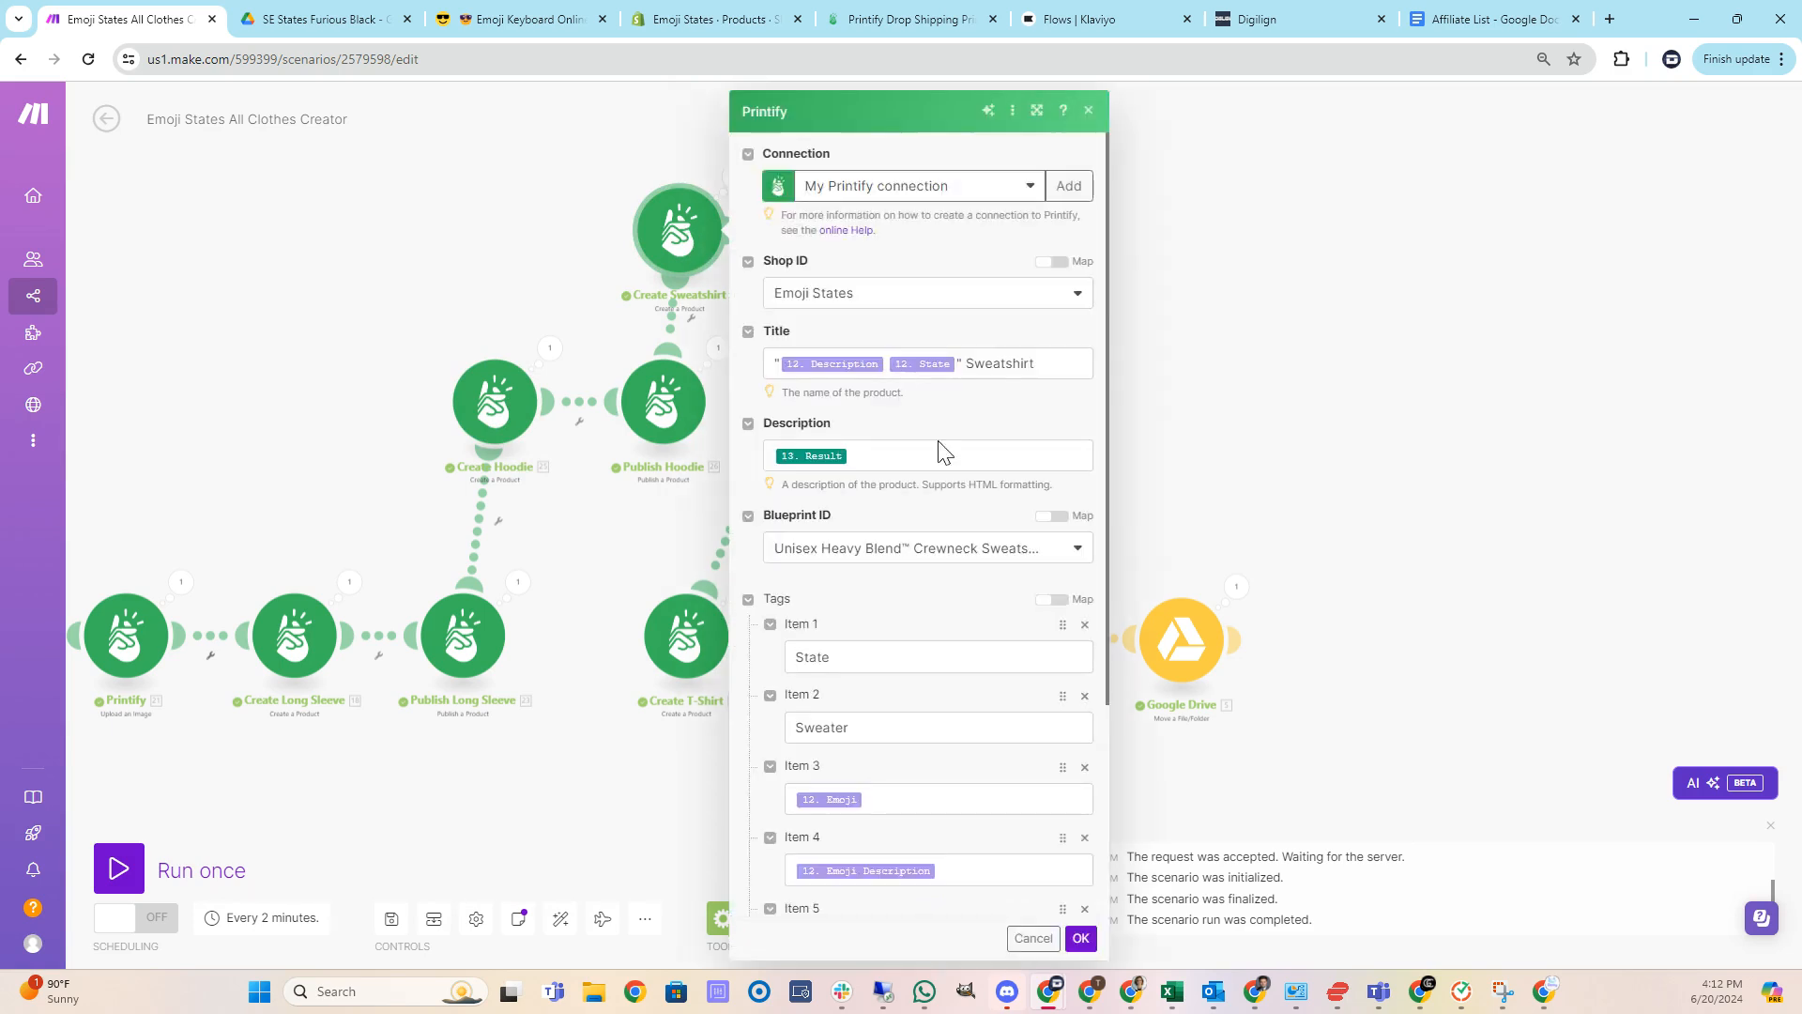
scroll(910, 442, "down", 1)
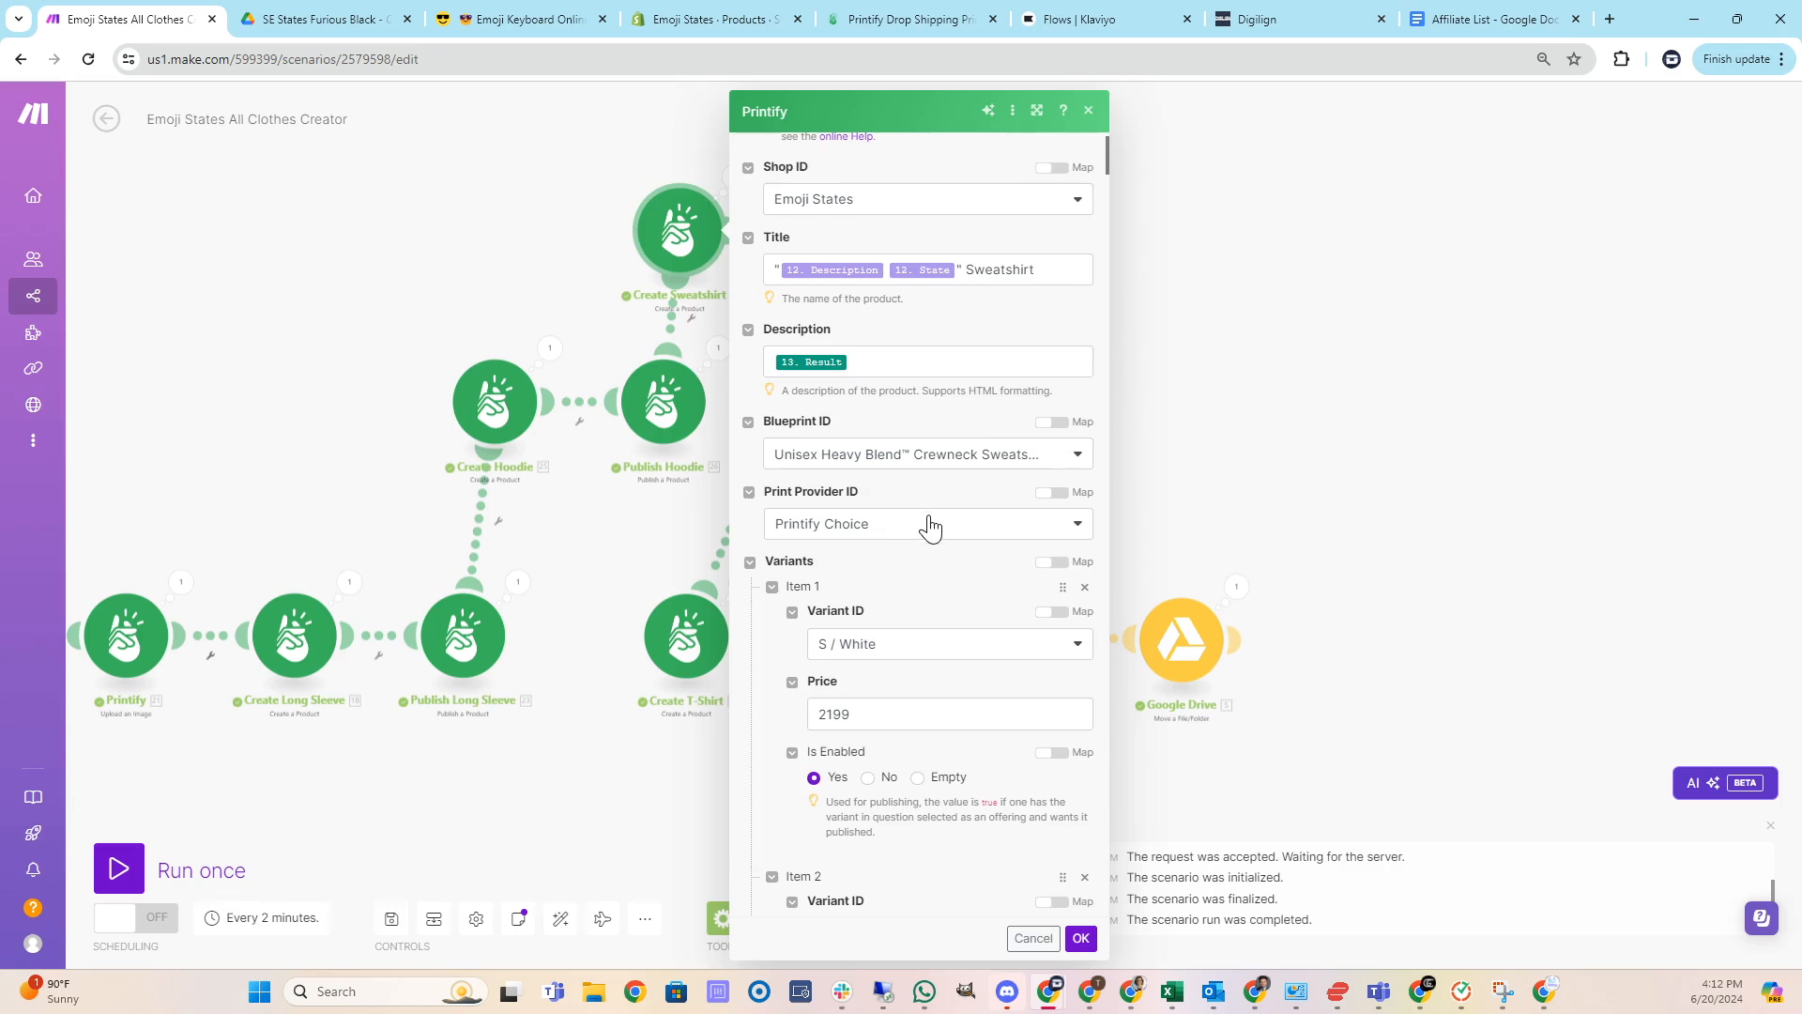
scroll(903, 530, "down", 2)
scroll(915, 500, "down", 20)
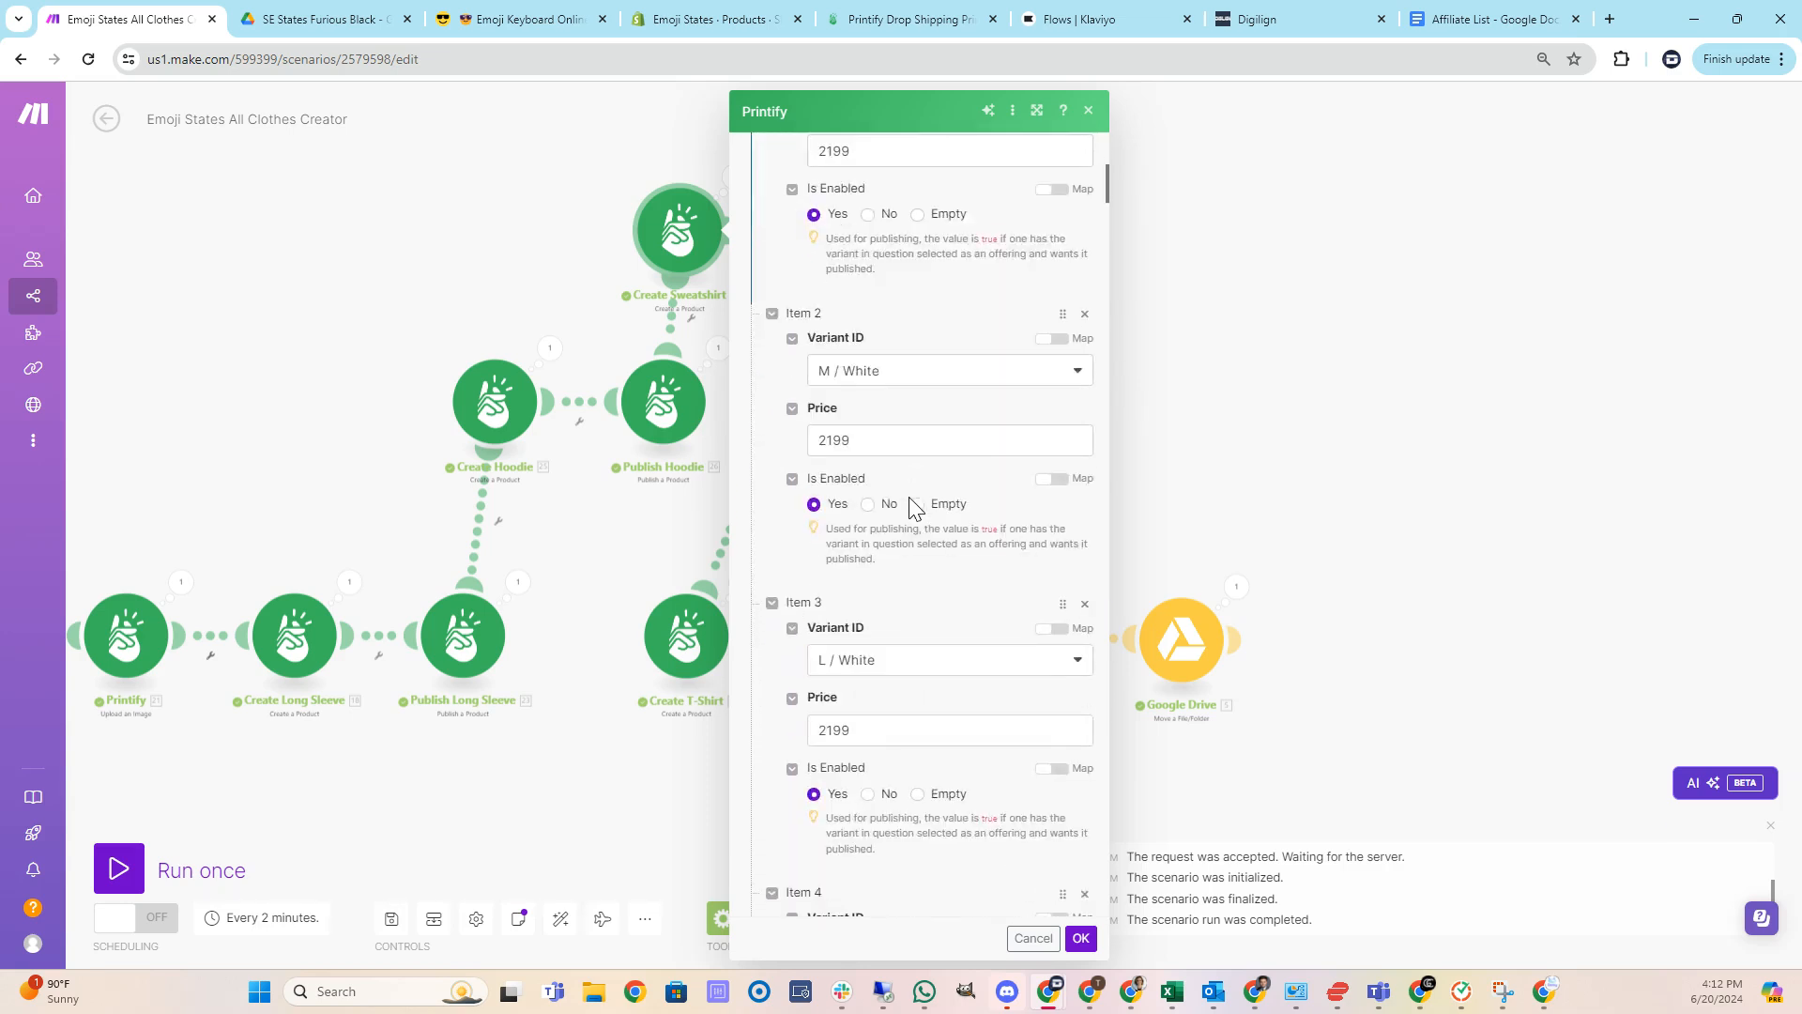
scroll(904, 521, "down", 15)
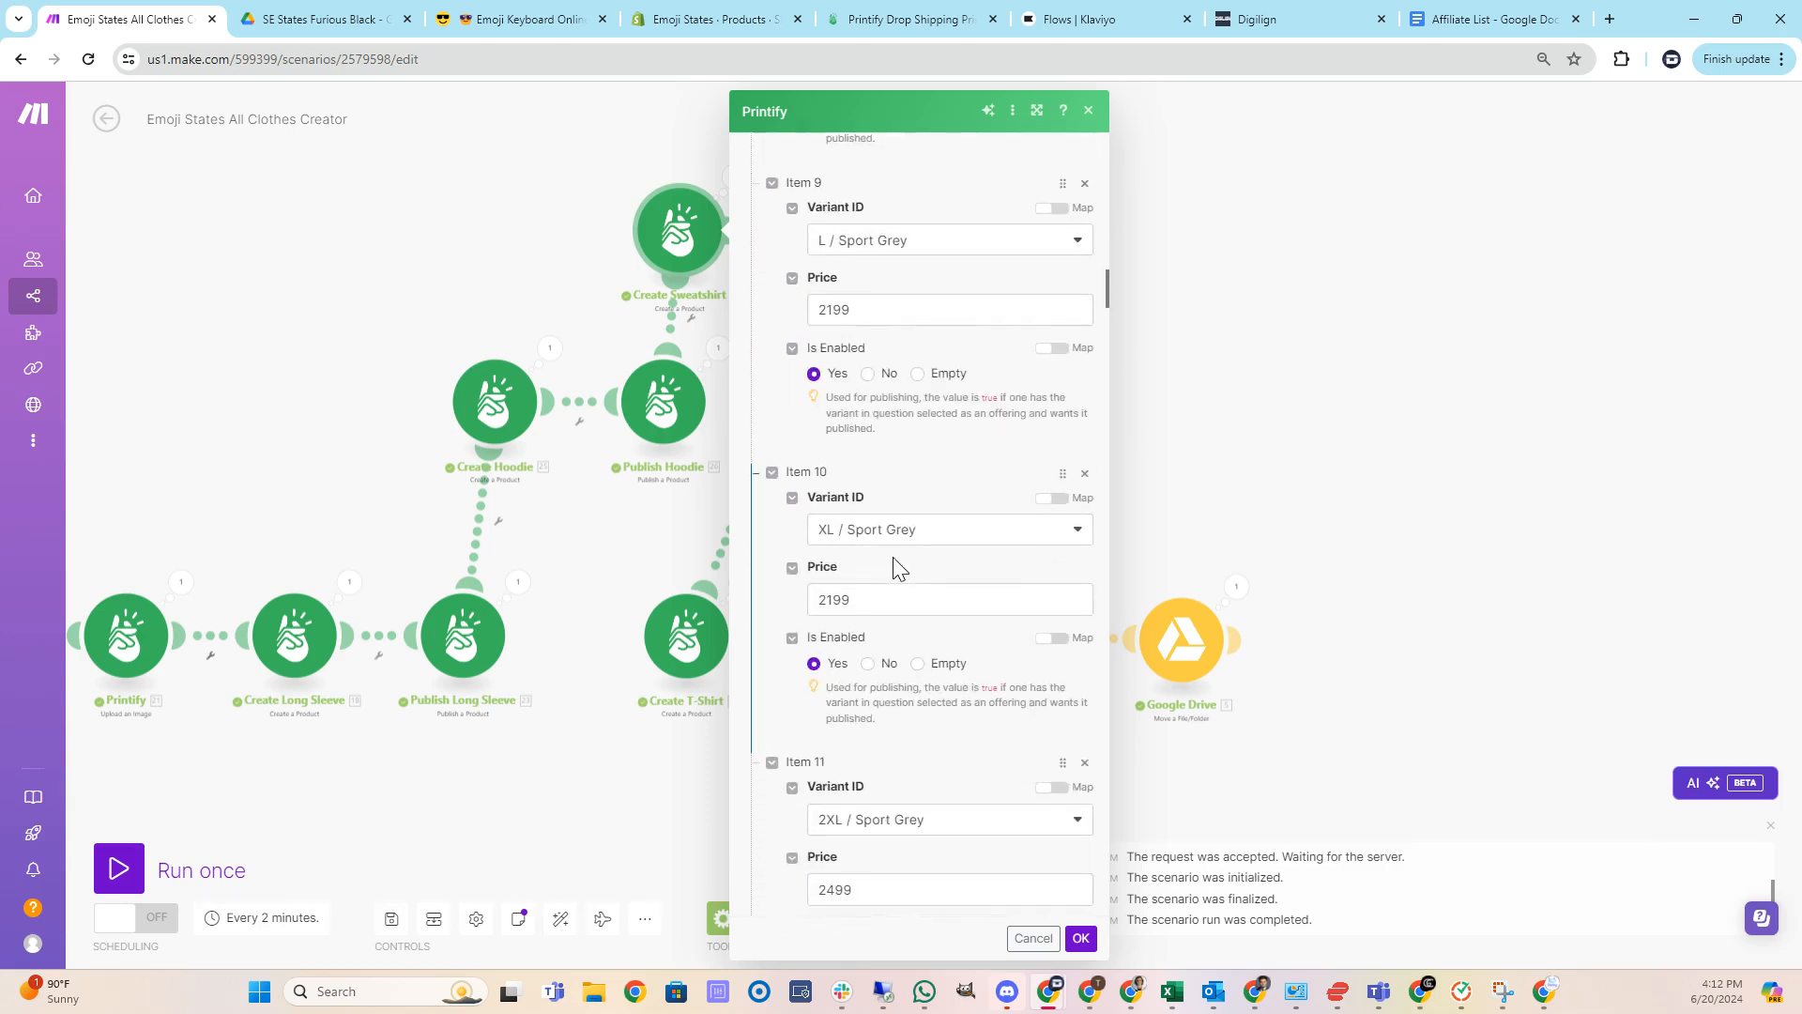
scroll(875, 476, "down", 15)
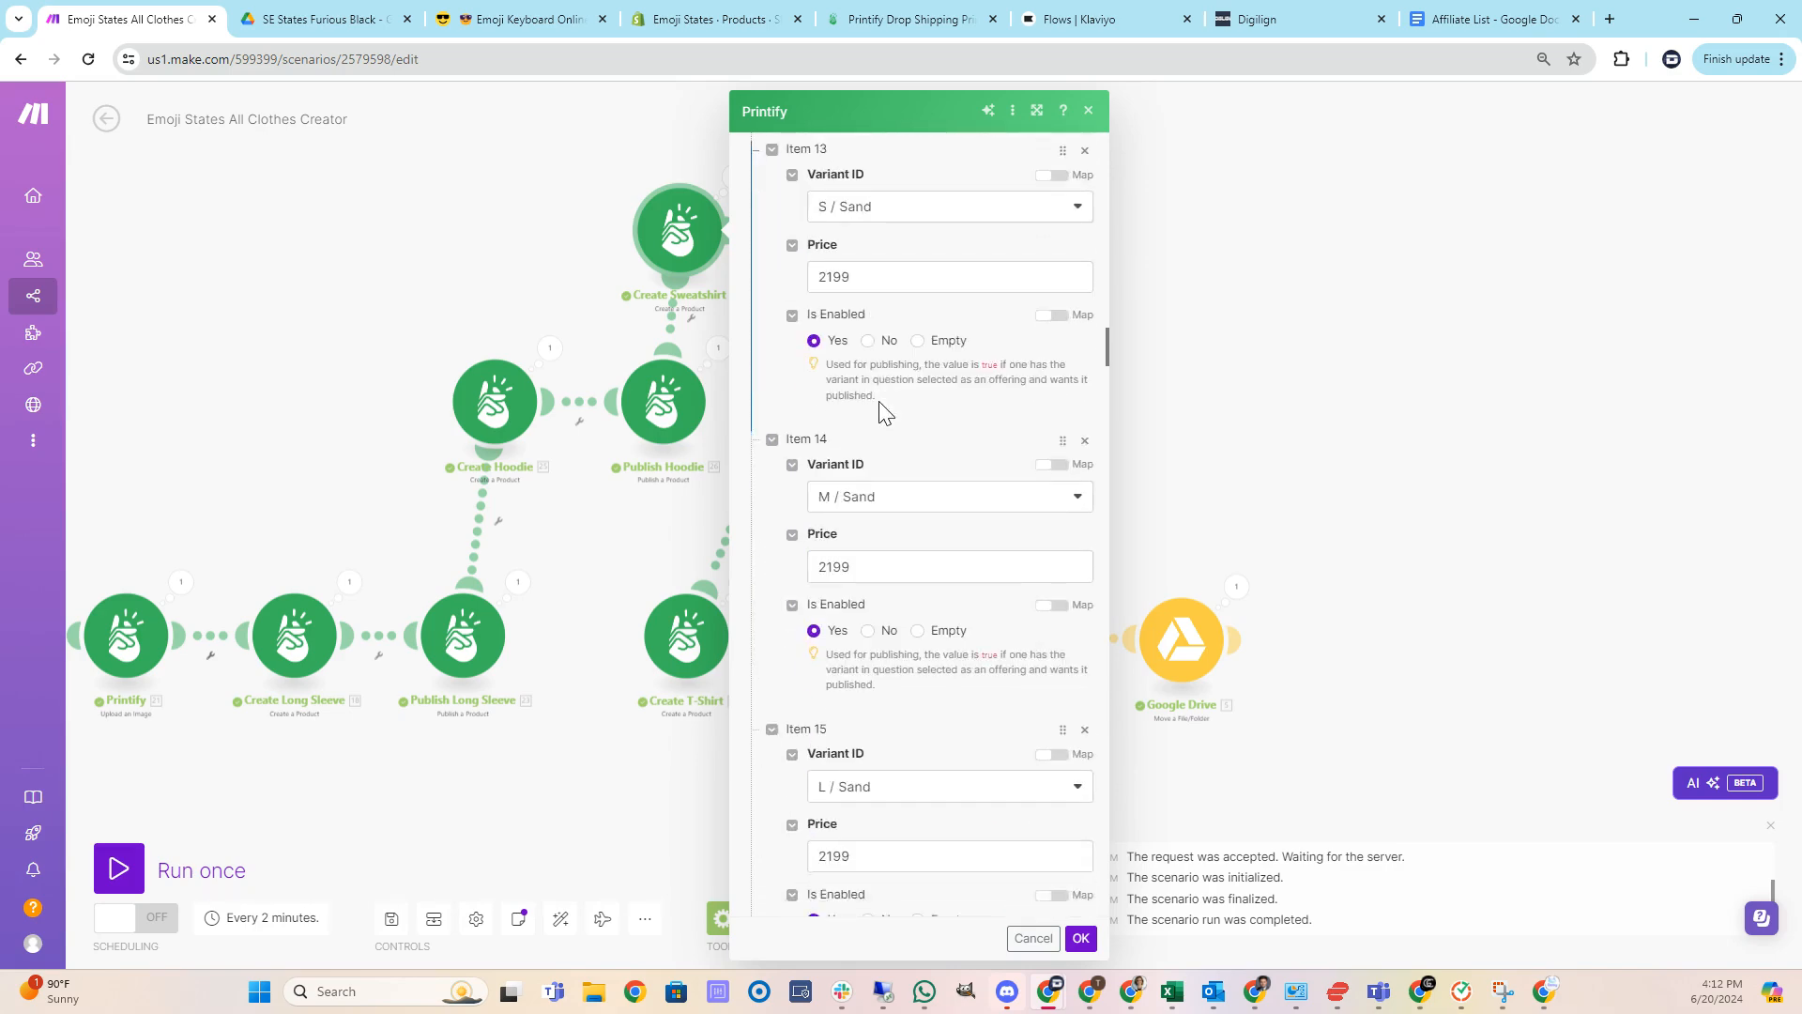
scroll(881, 474, "down", 20)
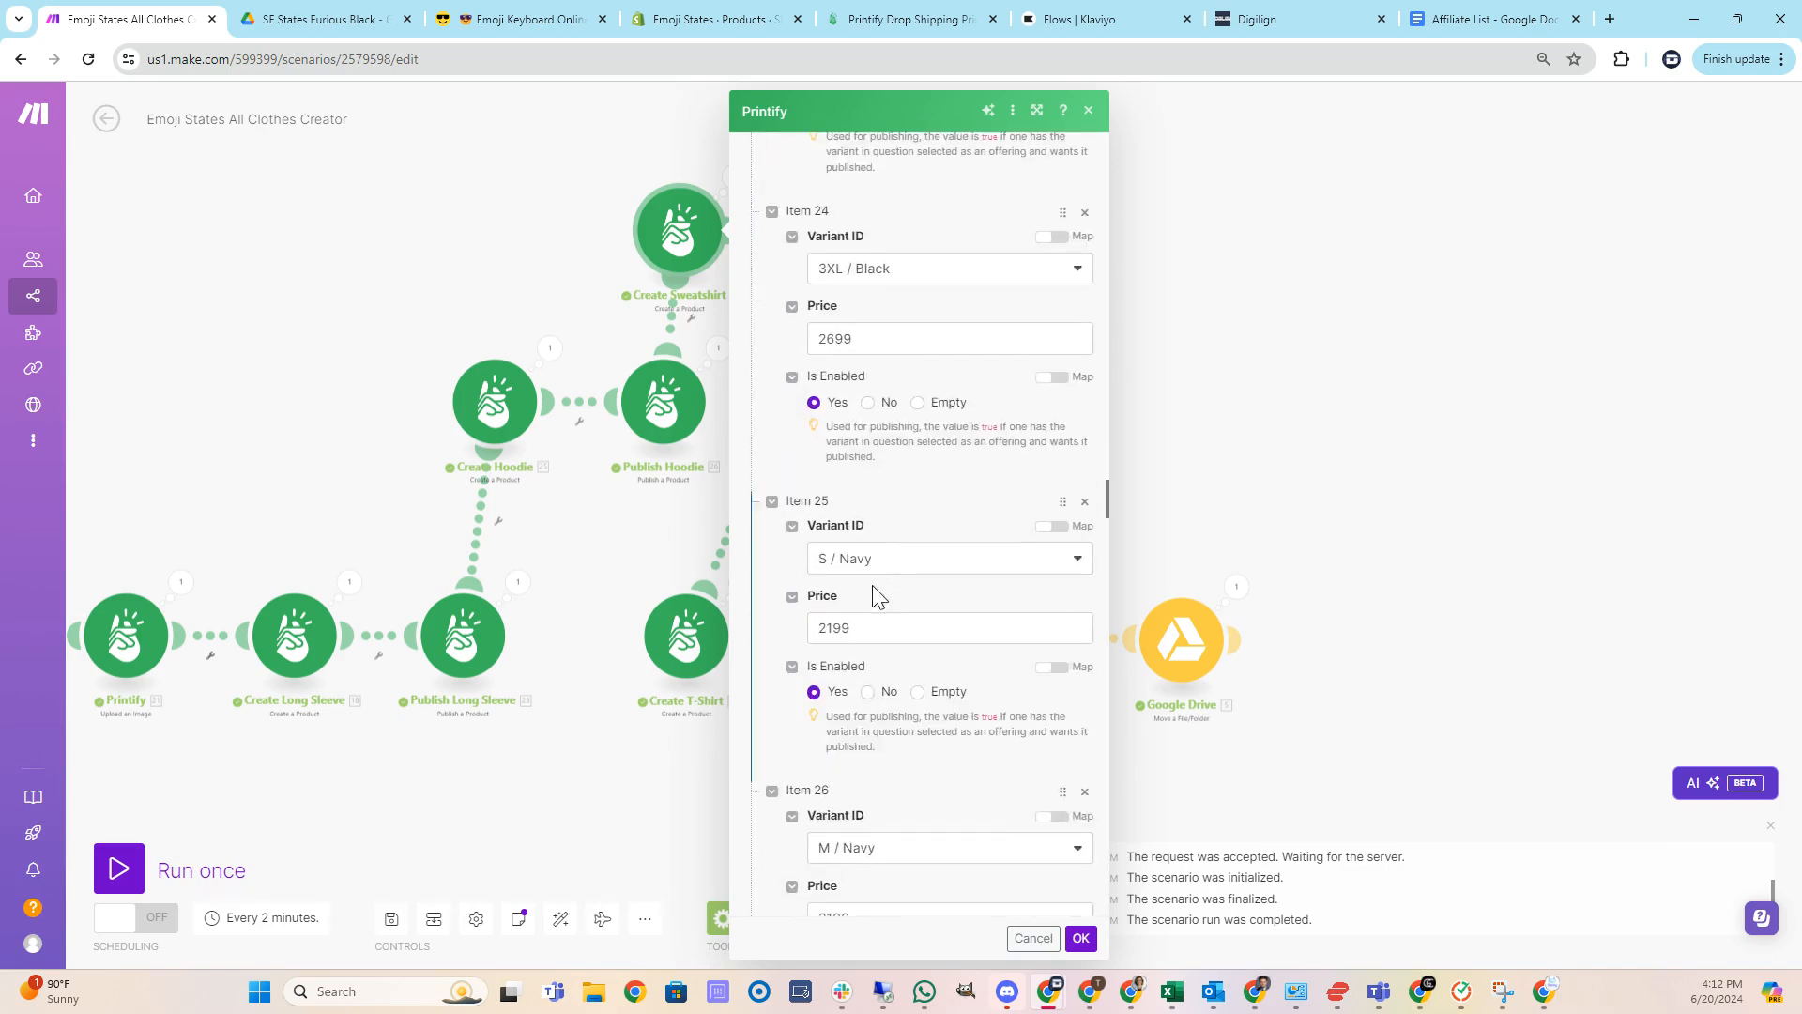
scroll(873, 629, "down", 10)
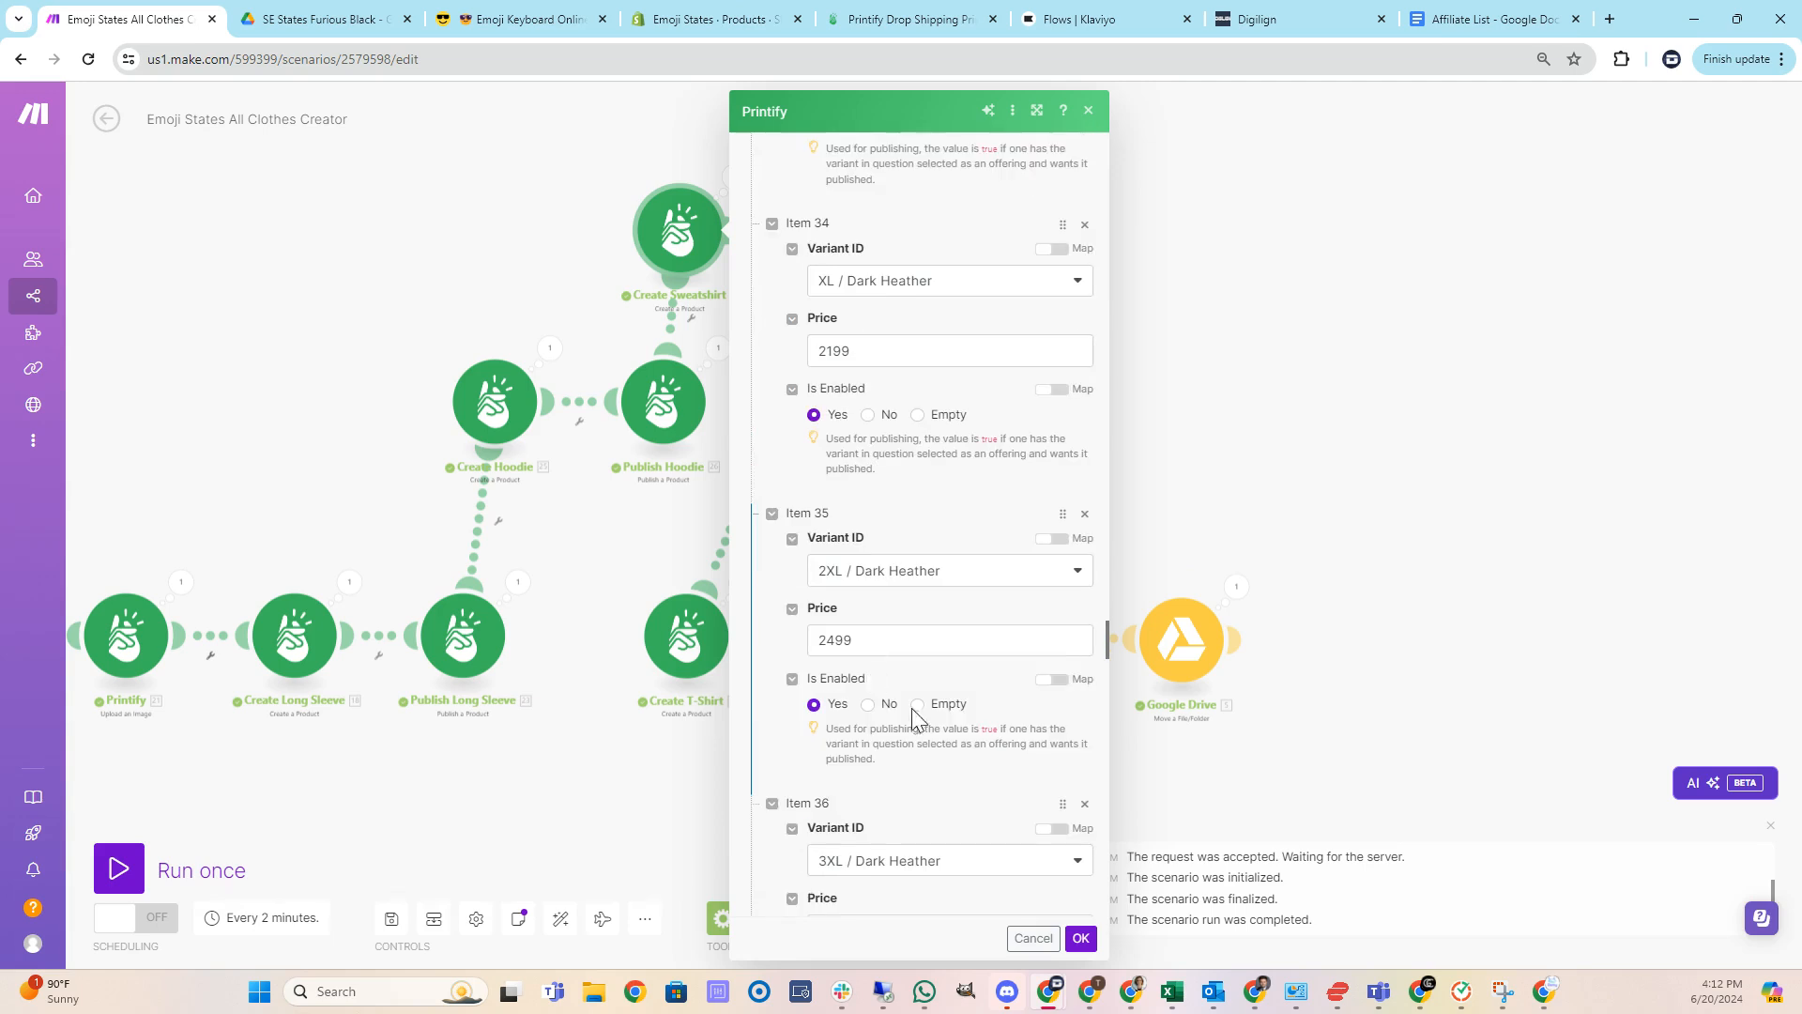
left_click(1080, 938)
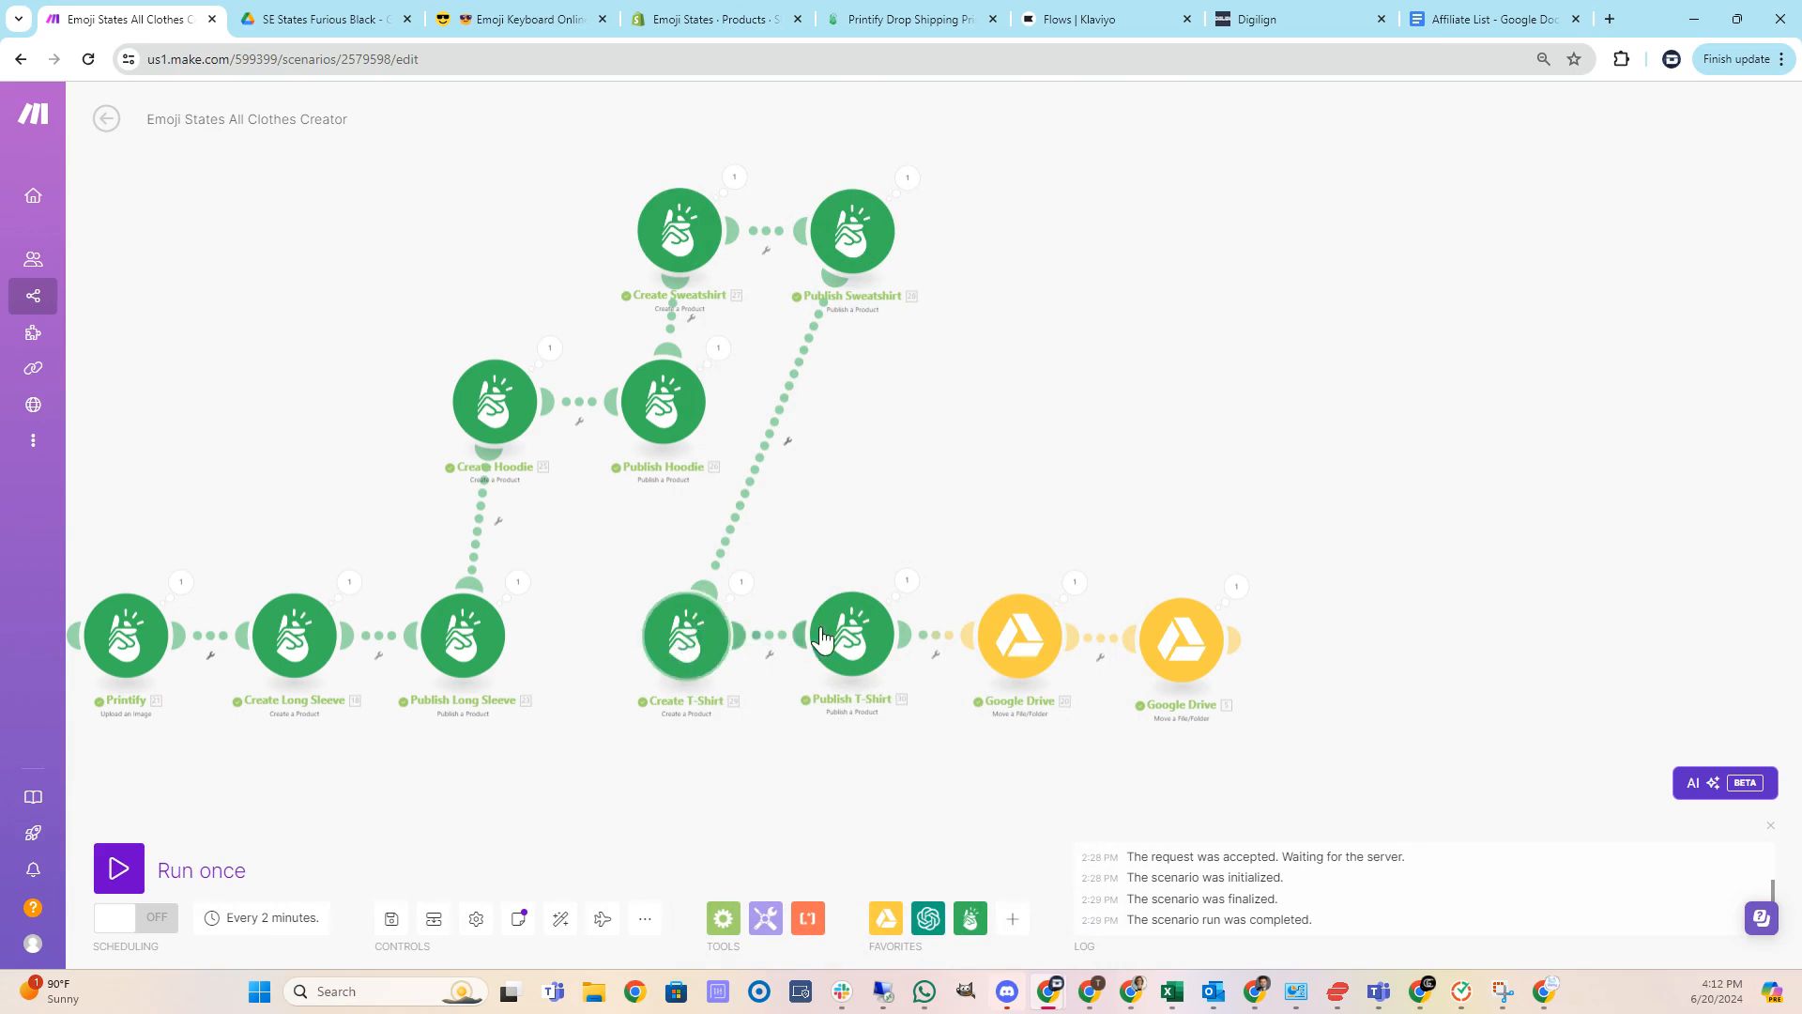
left_click_drag(1261, 472, 1277, 471)
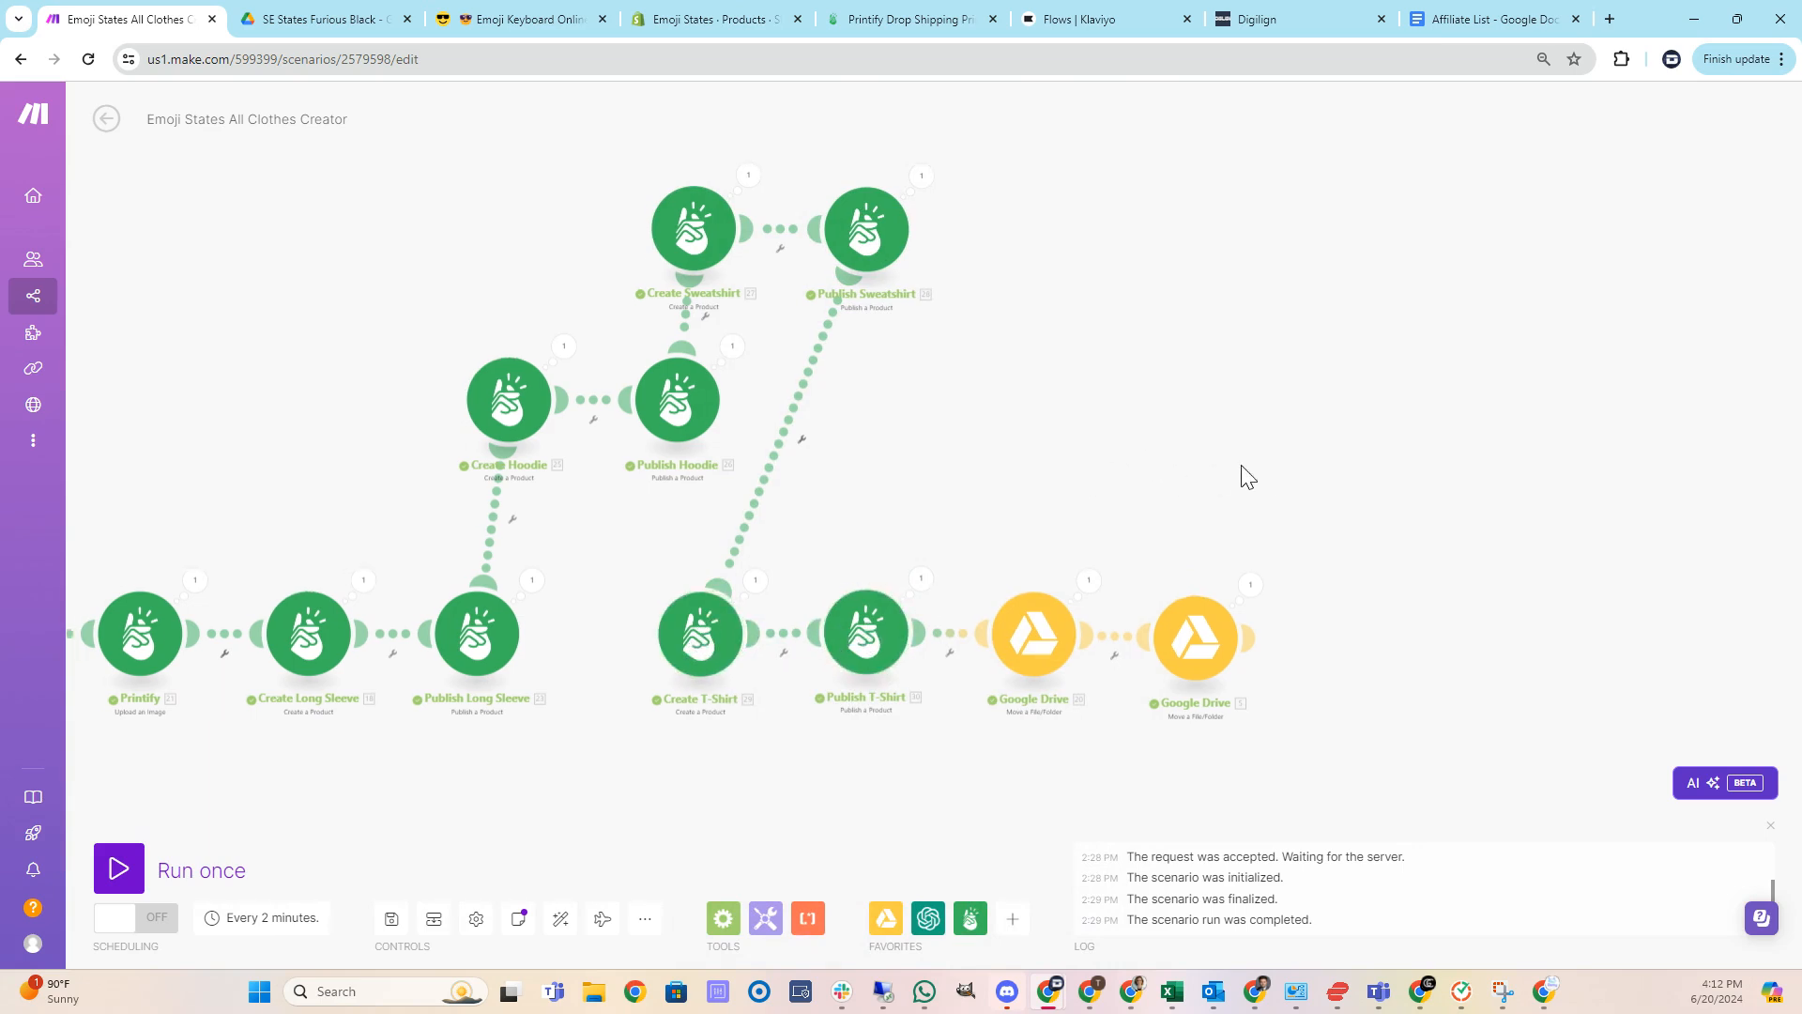
left_click_drag(240, 341, 854, 328)
mouse_move(399, 344)
left_mouse_down()
mouse_move(623, 374)
mouse_move(1078, 335)
left_mouse_up()
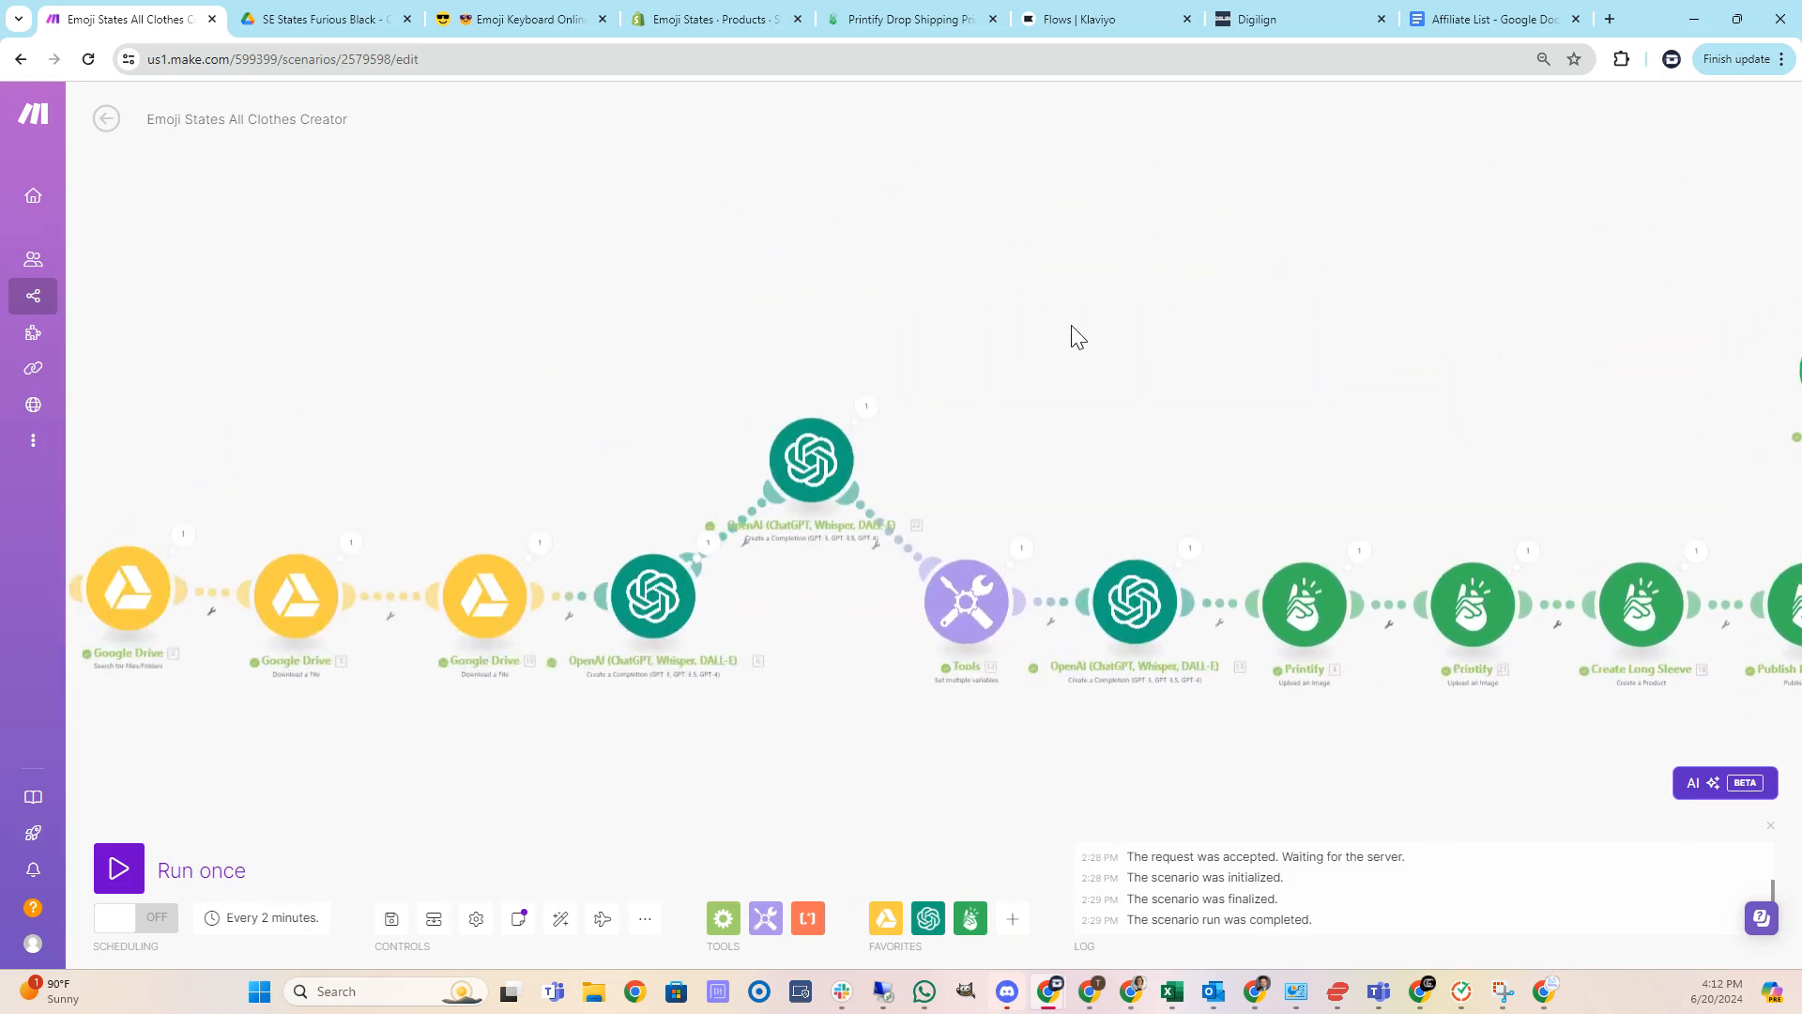
Set the first Move a File/Folder module's new folder location to Generic Clothes / State Emojis / Images / SE States Furious Black / Created.
mouse_move(507, 322)
left_mouse_down()
mouse_move(864, 320)
mouse_move(830, 302)
left_mouse_up()
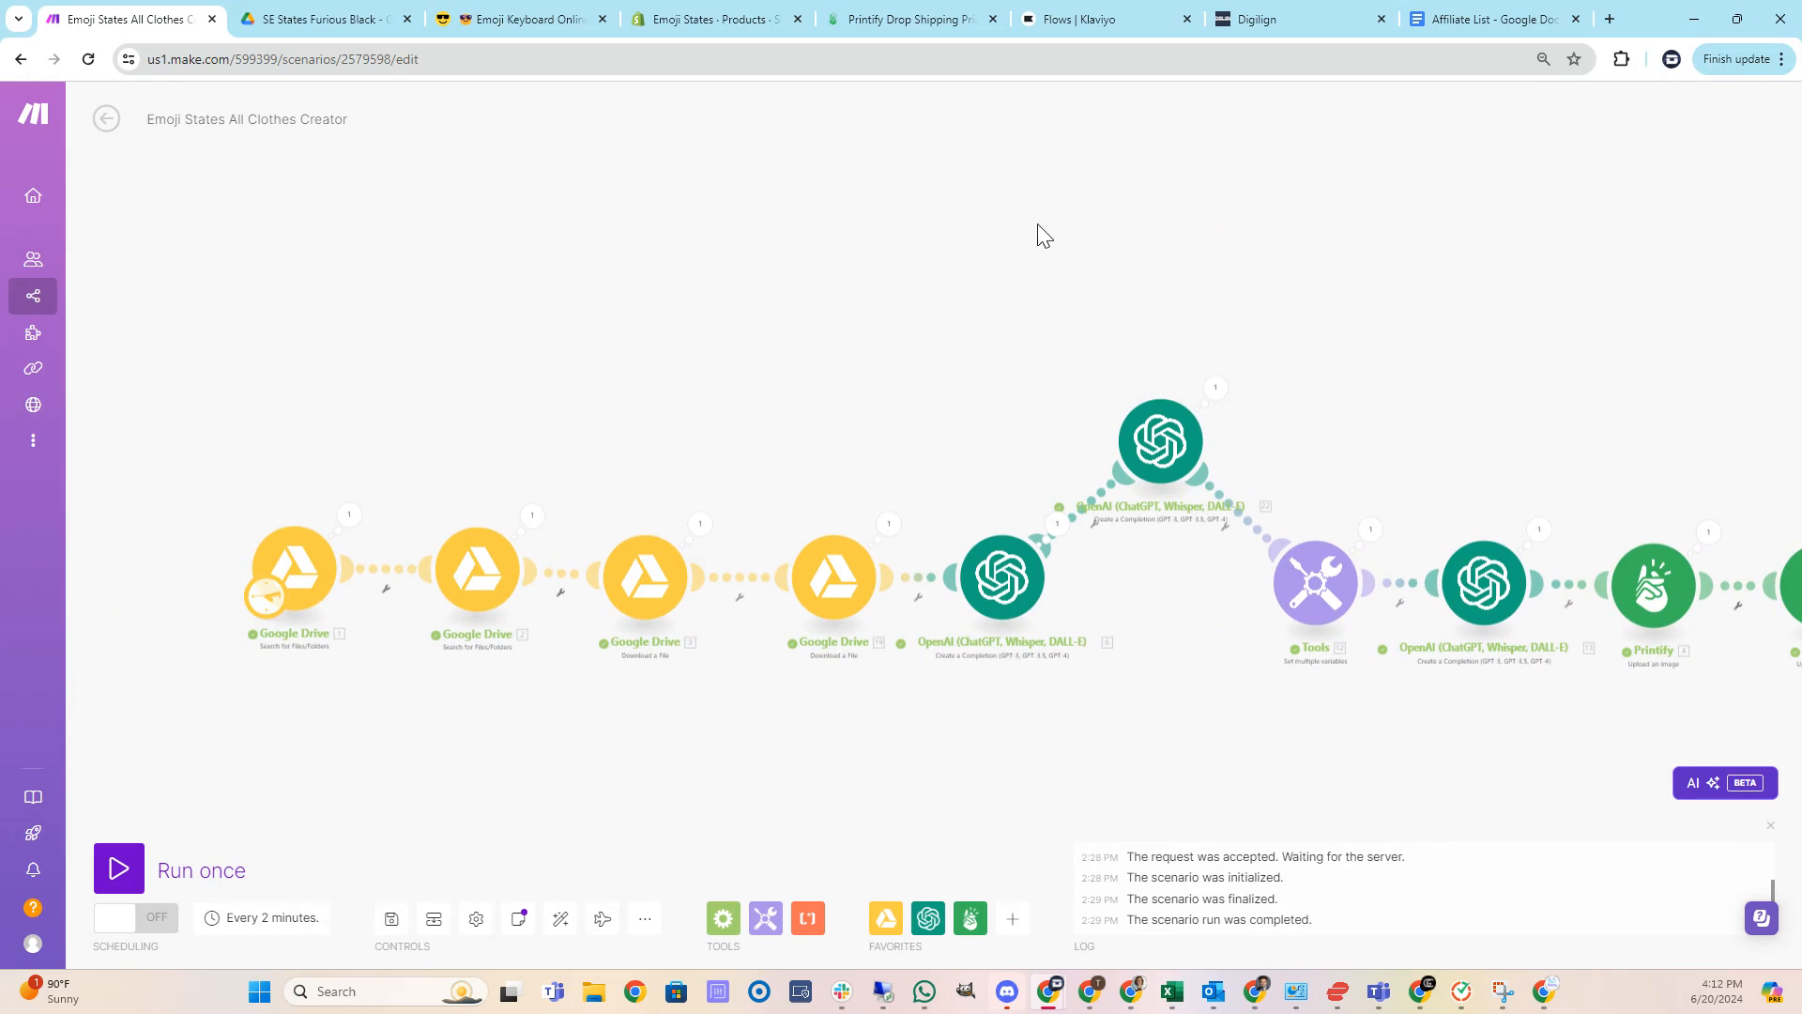
left_click_drag(1052, 235, 820, 238)
left_click_drag(1779, 282, 526, 249)
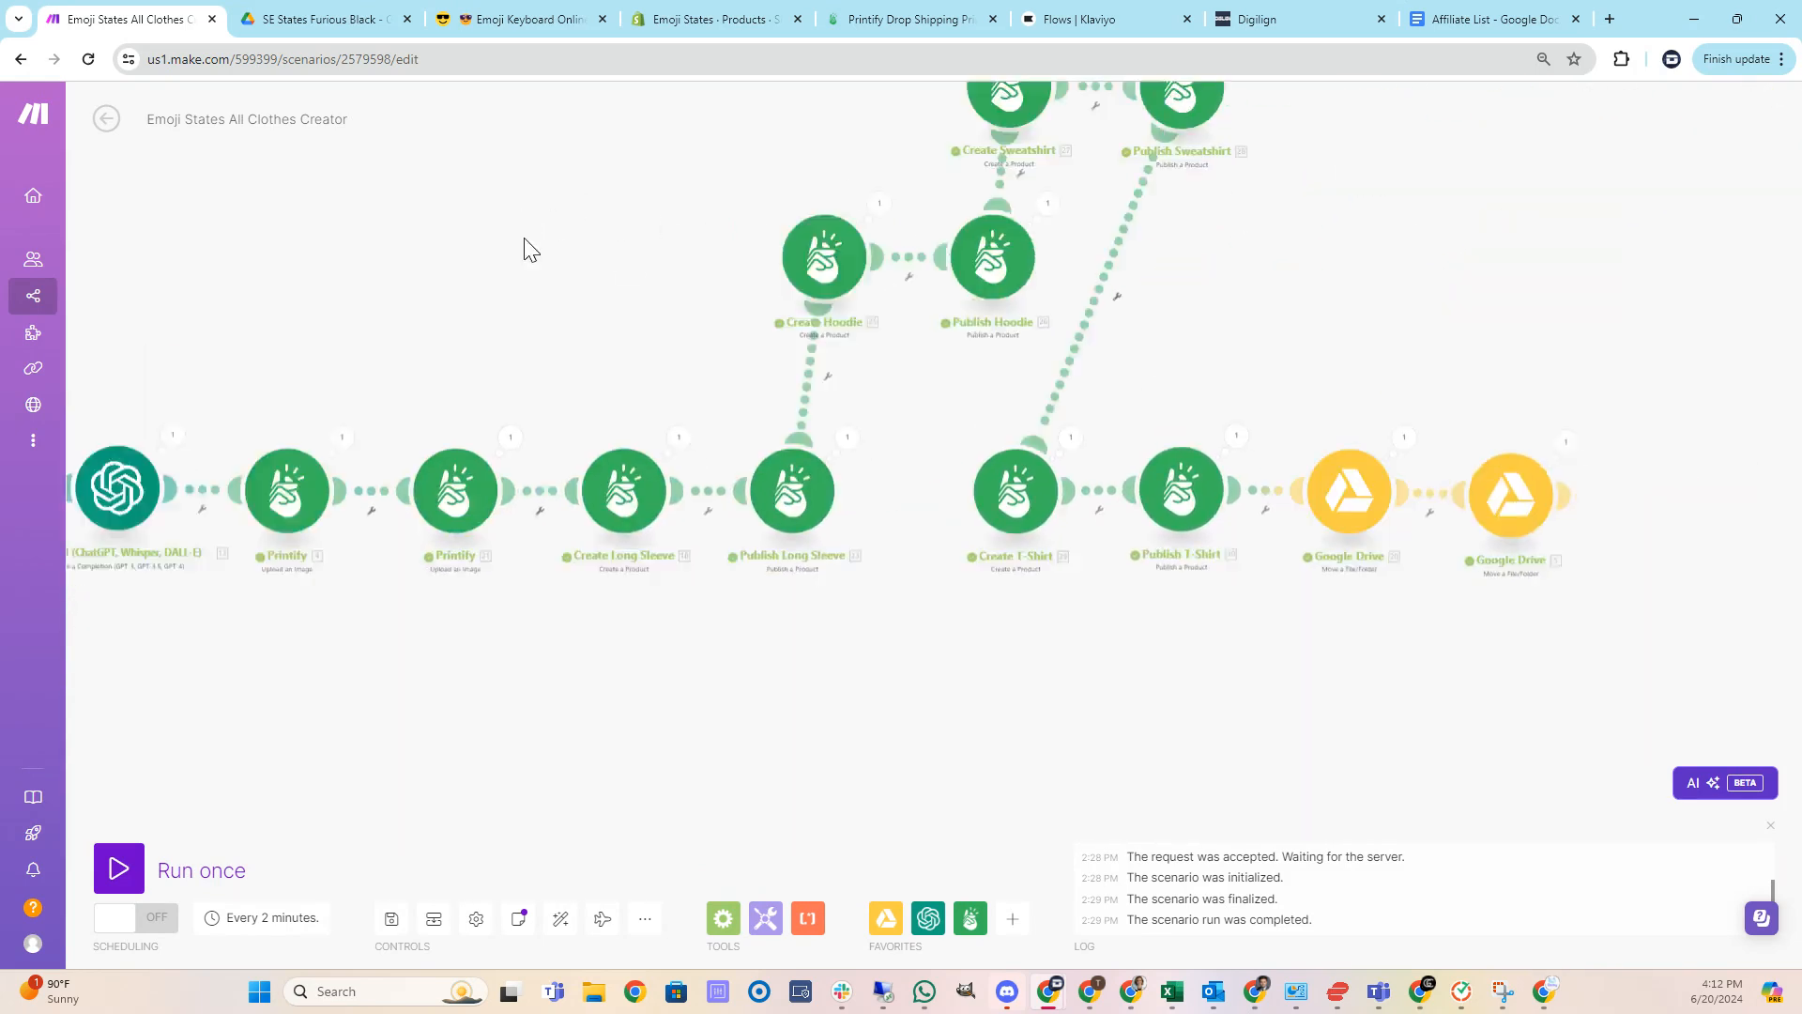
mouse_move(1489, 253)
left_mouse_down()
mouse_move(1316, 240)
mouse_move(1248, 301)
left_mouse_up()
left_click(1107, 534)
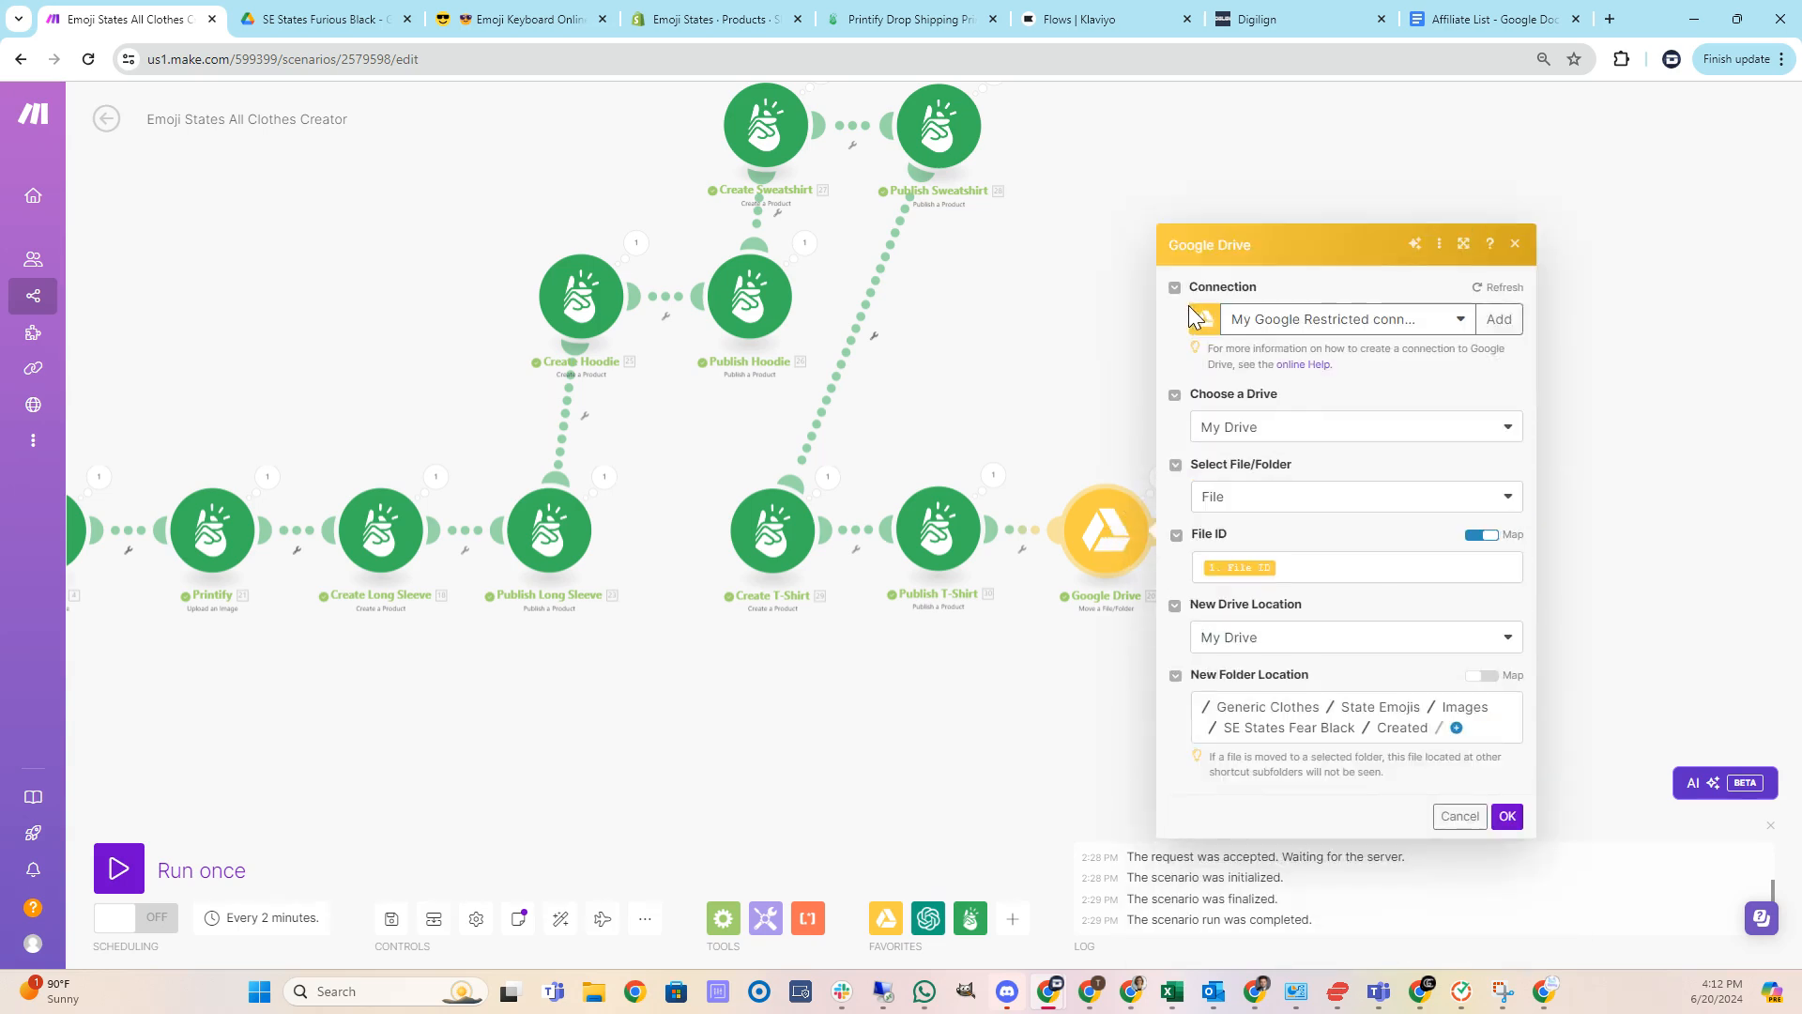
left_click(1514, 253)
scroll(1071, 487, "up", 3)
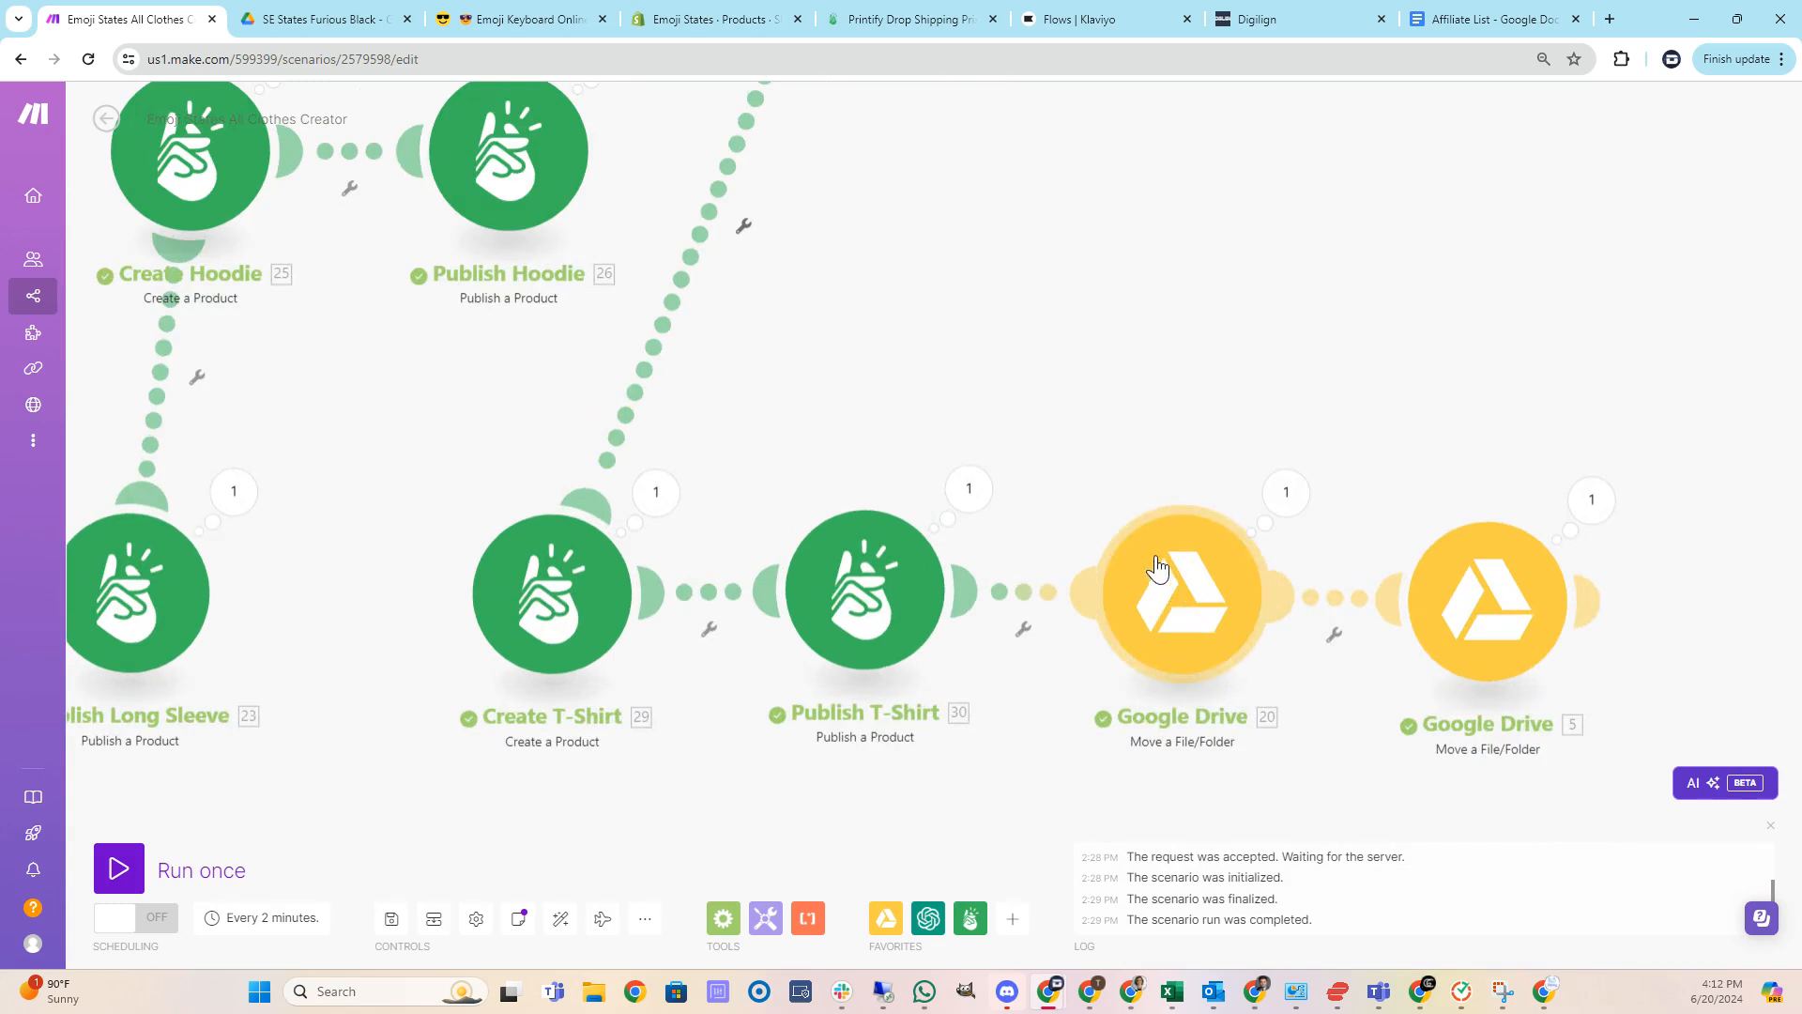
left_click(1190, 609)
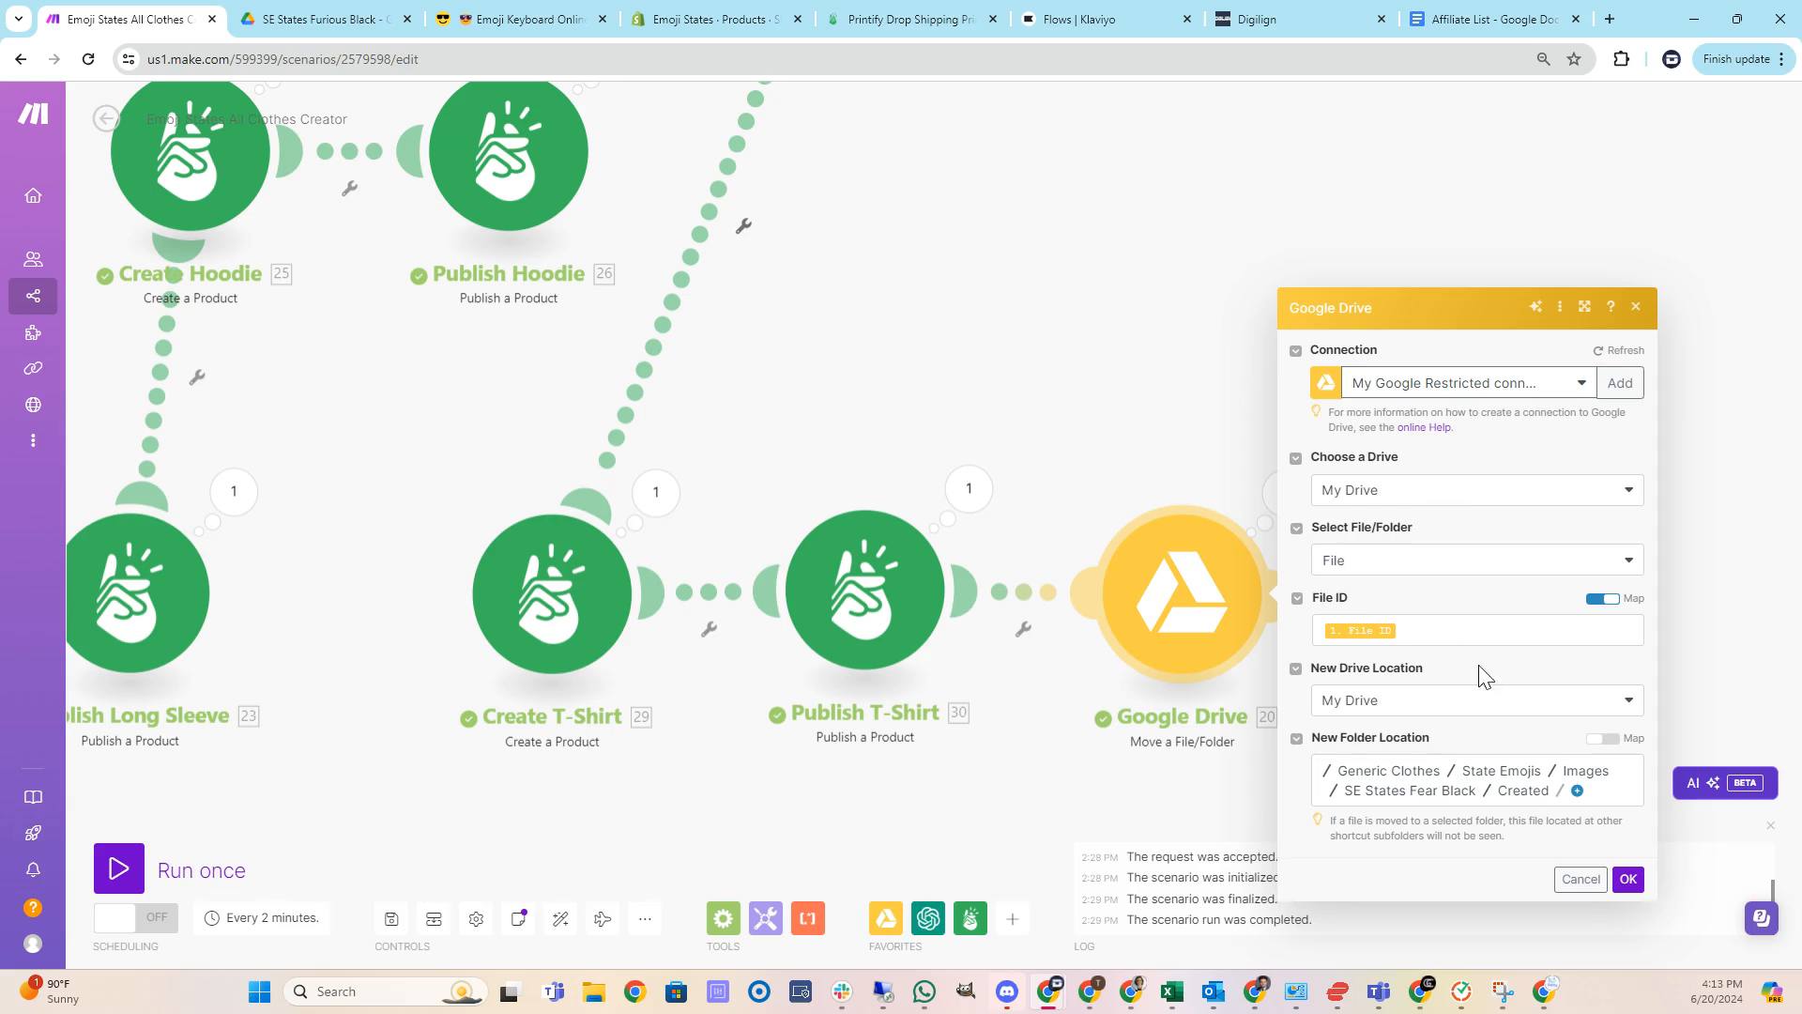
left_click(1410, 791)
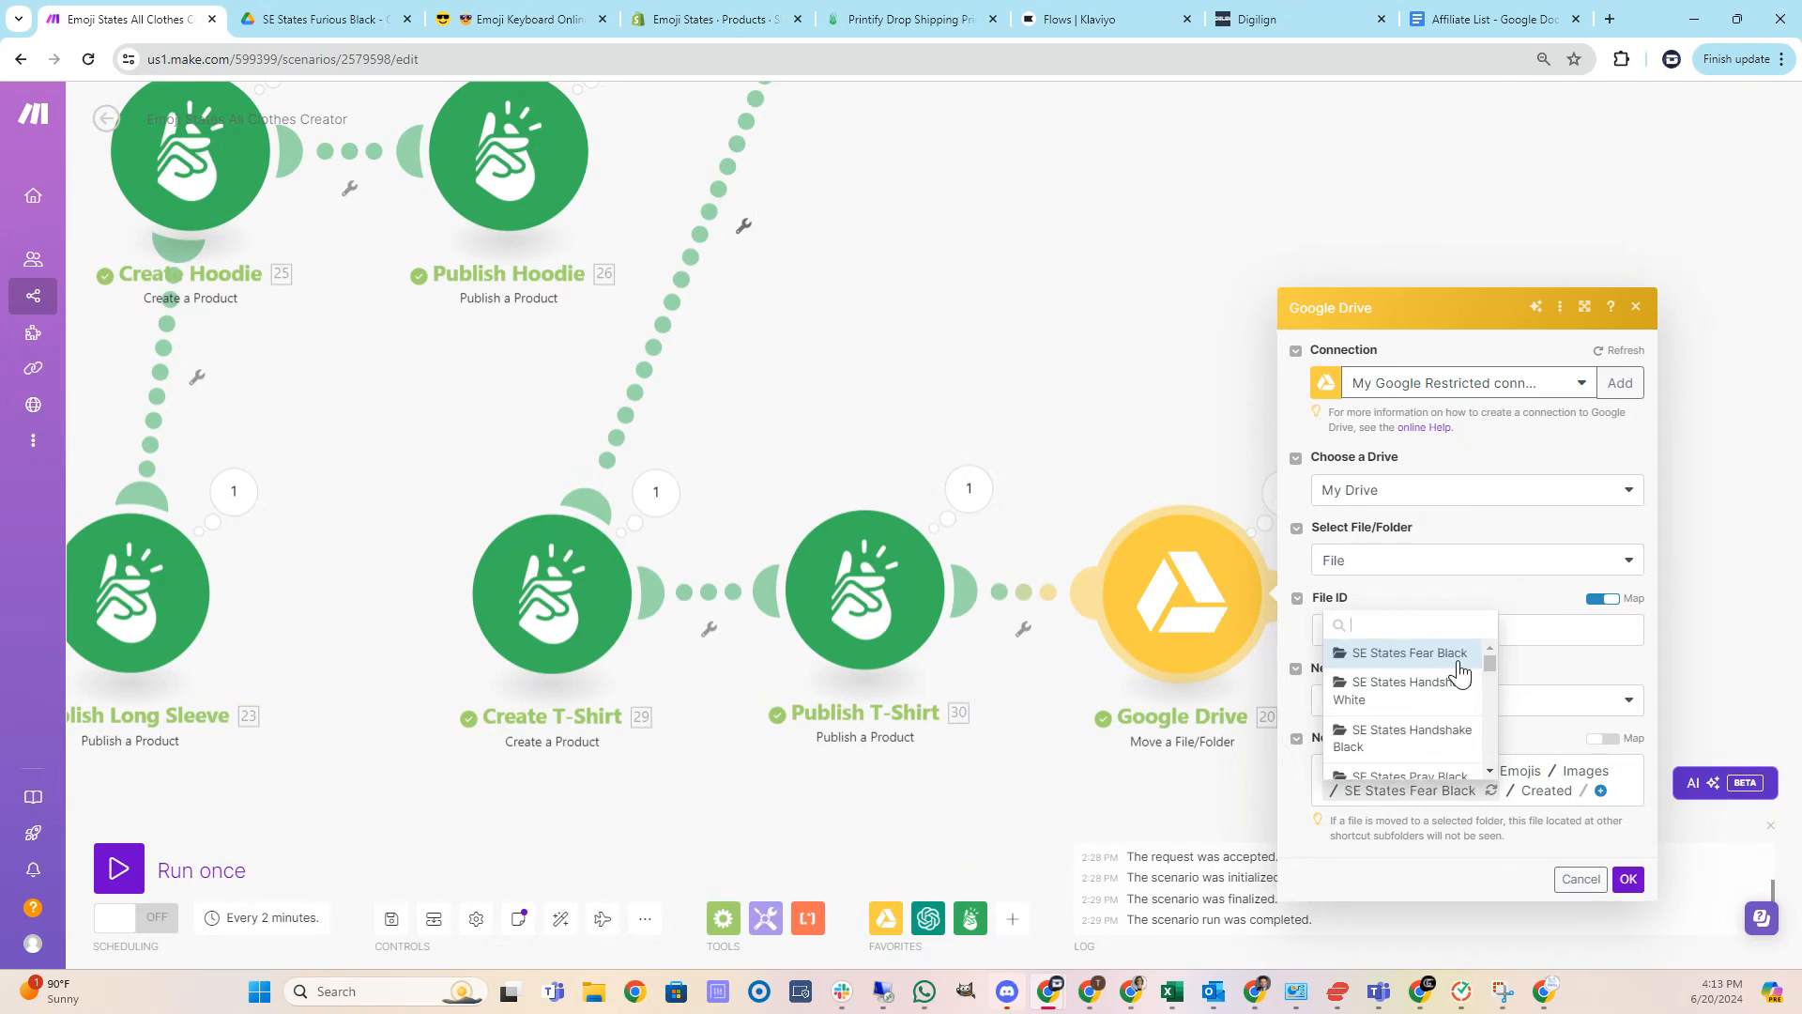
type("furi")
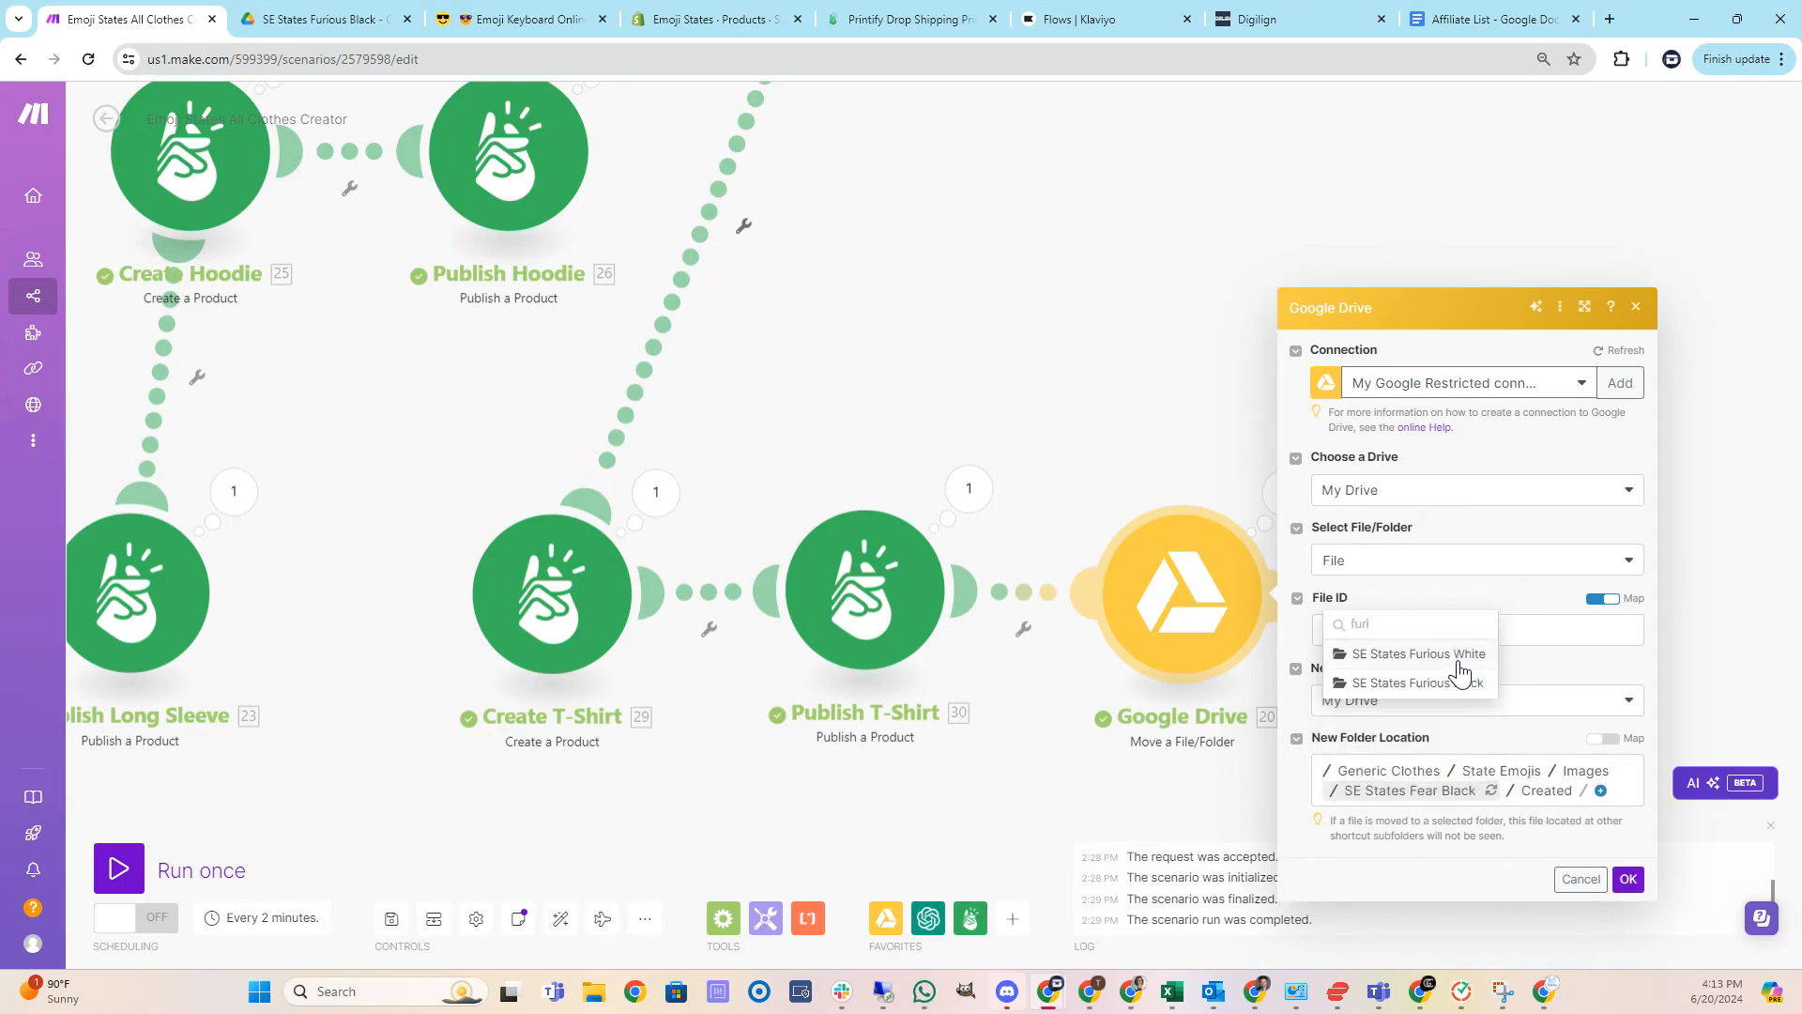
left_click(1436, 683)
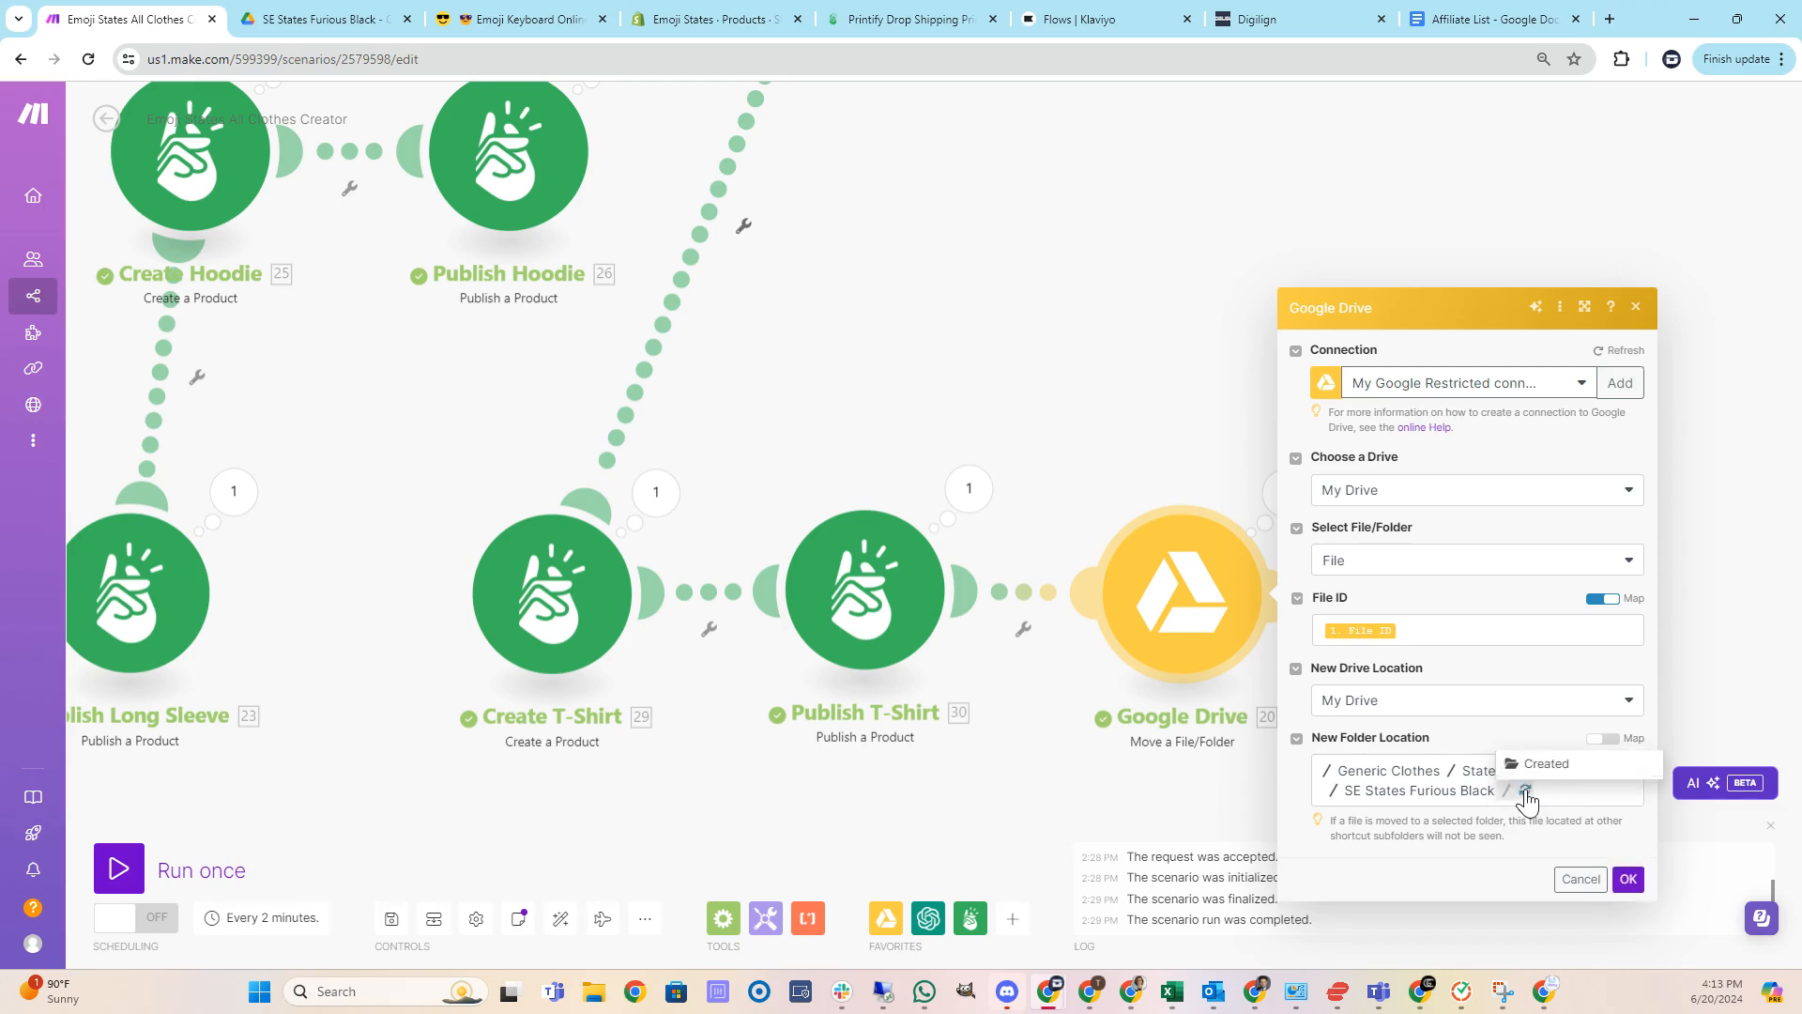
left_click(1535, 779)
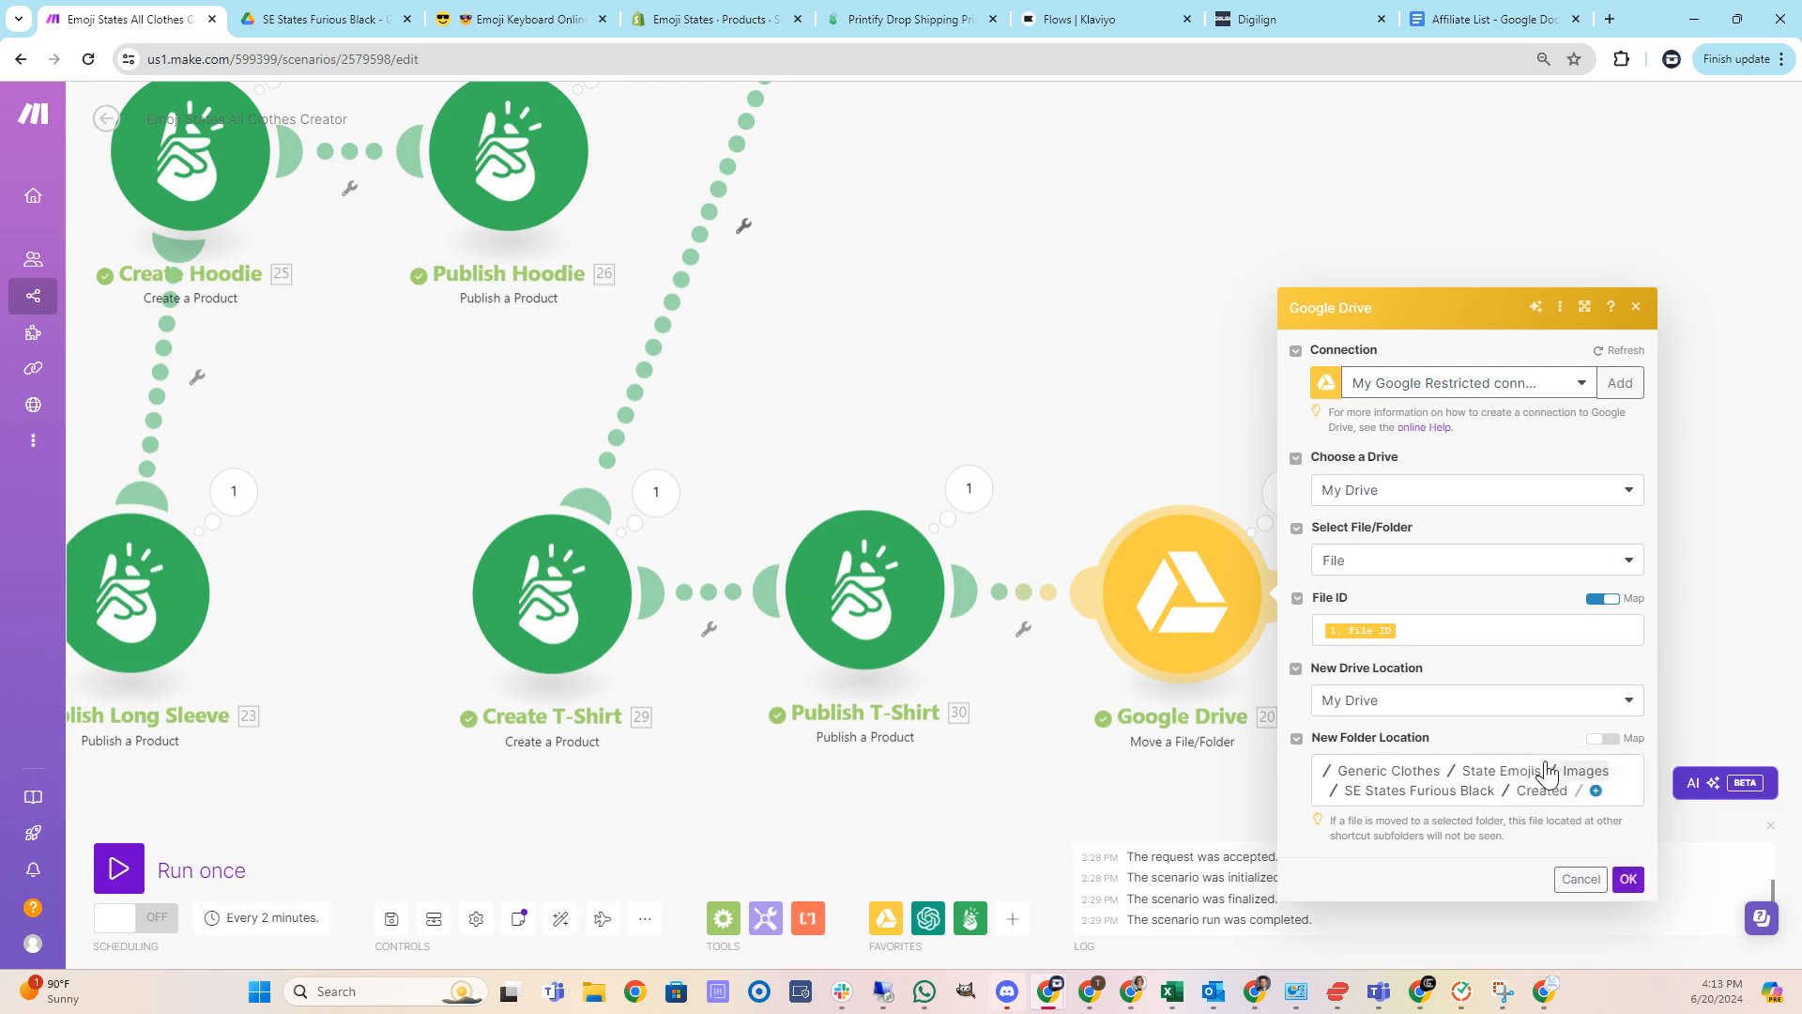
left_click(1629, 880)
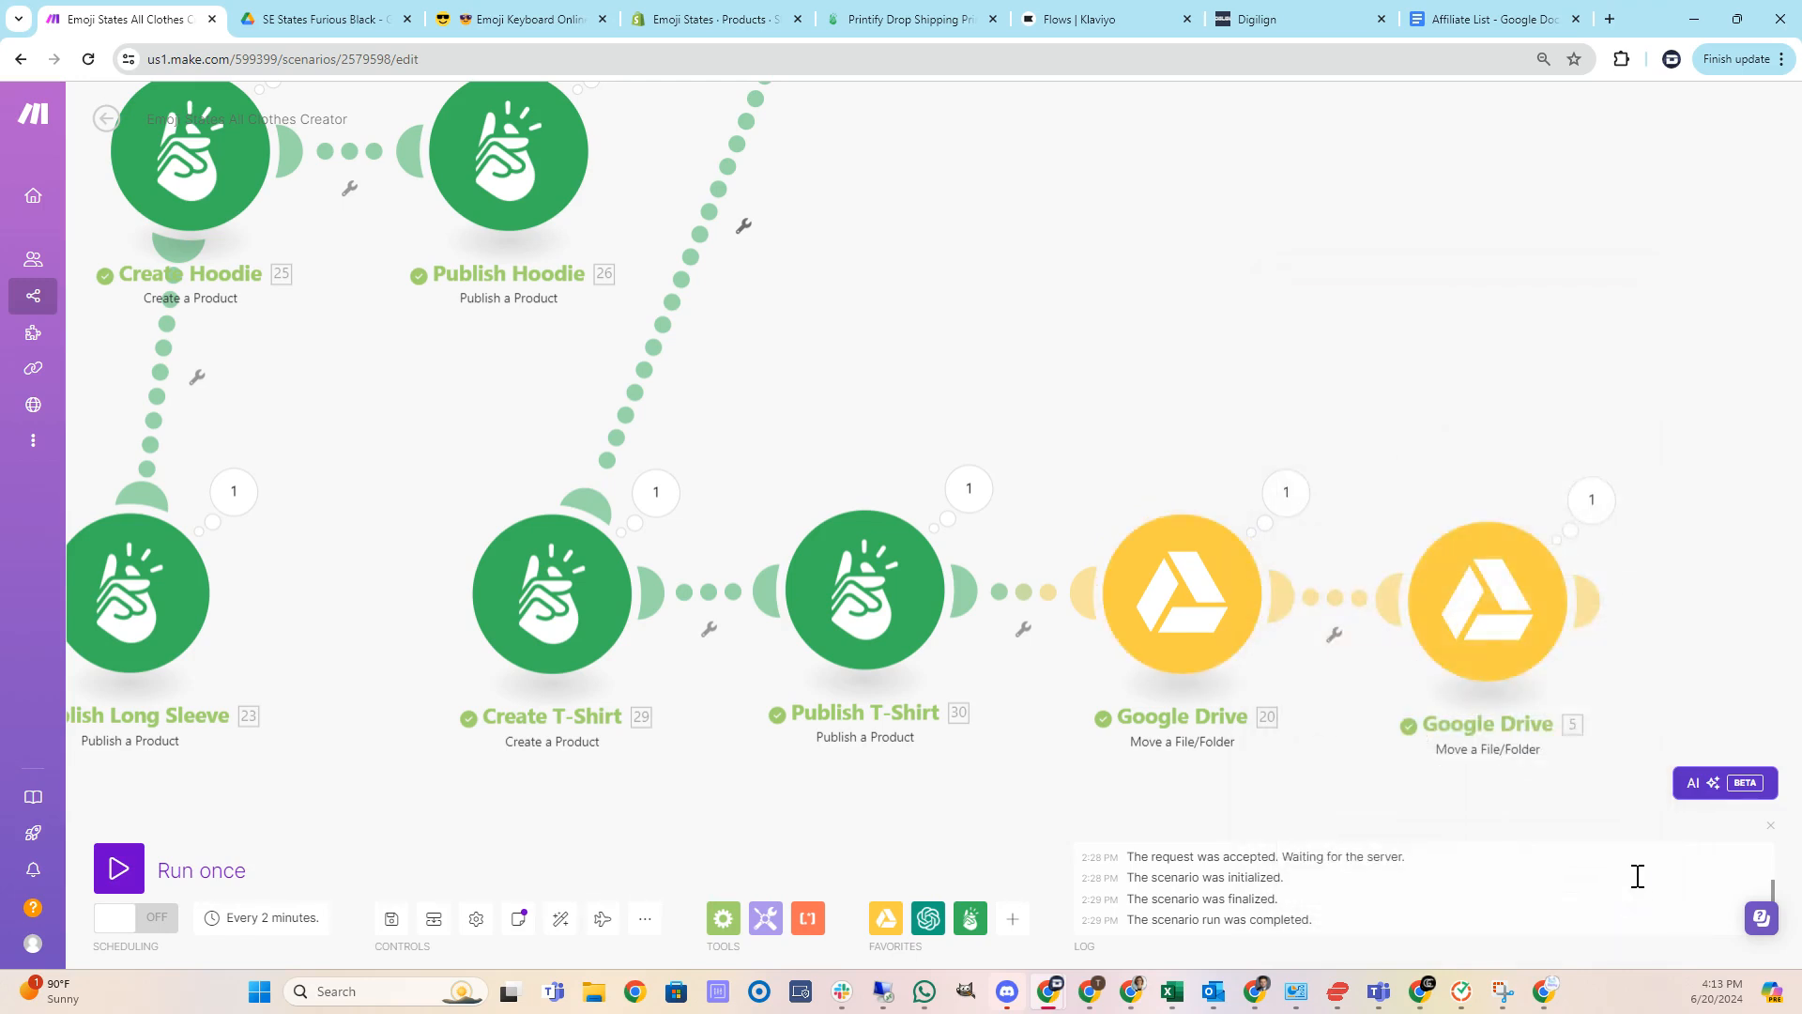
Set the final Move a File/Folder module's new folder location to Generic Clothes / State Emojis / Images / SE States Furious White / Created.
left_click(1507, 643)
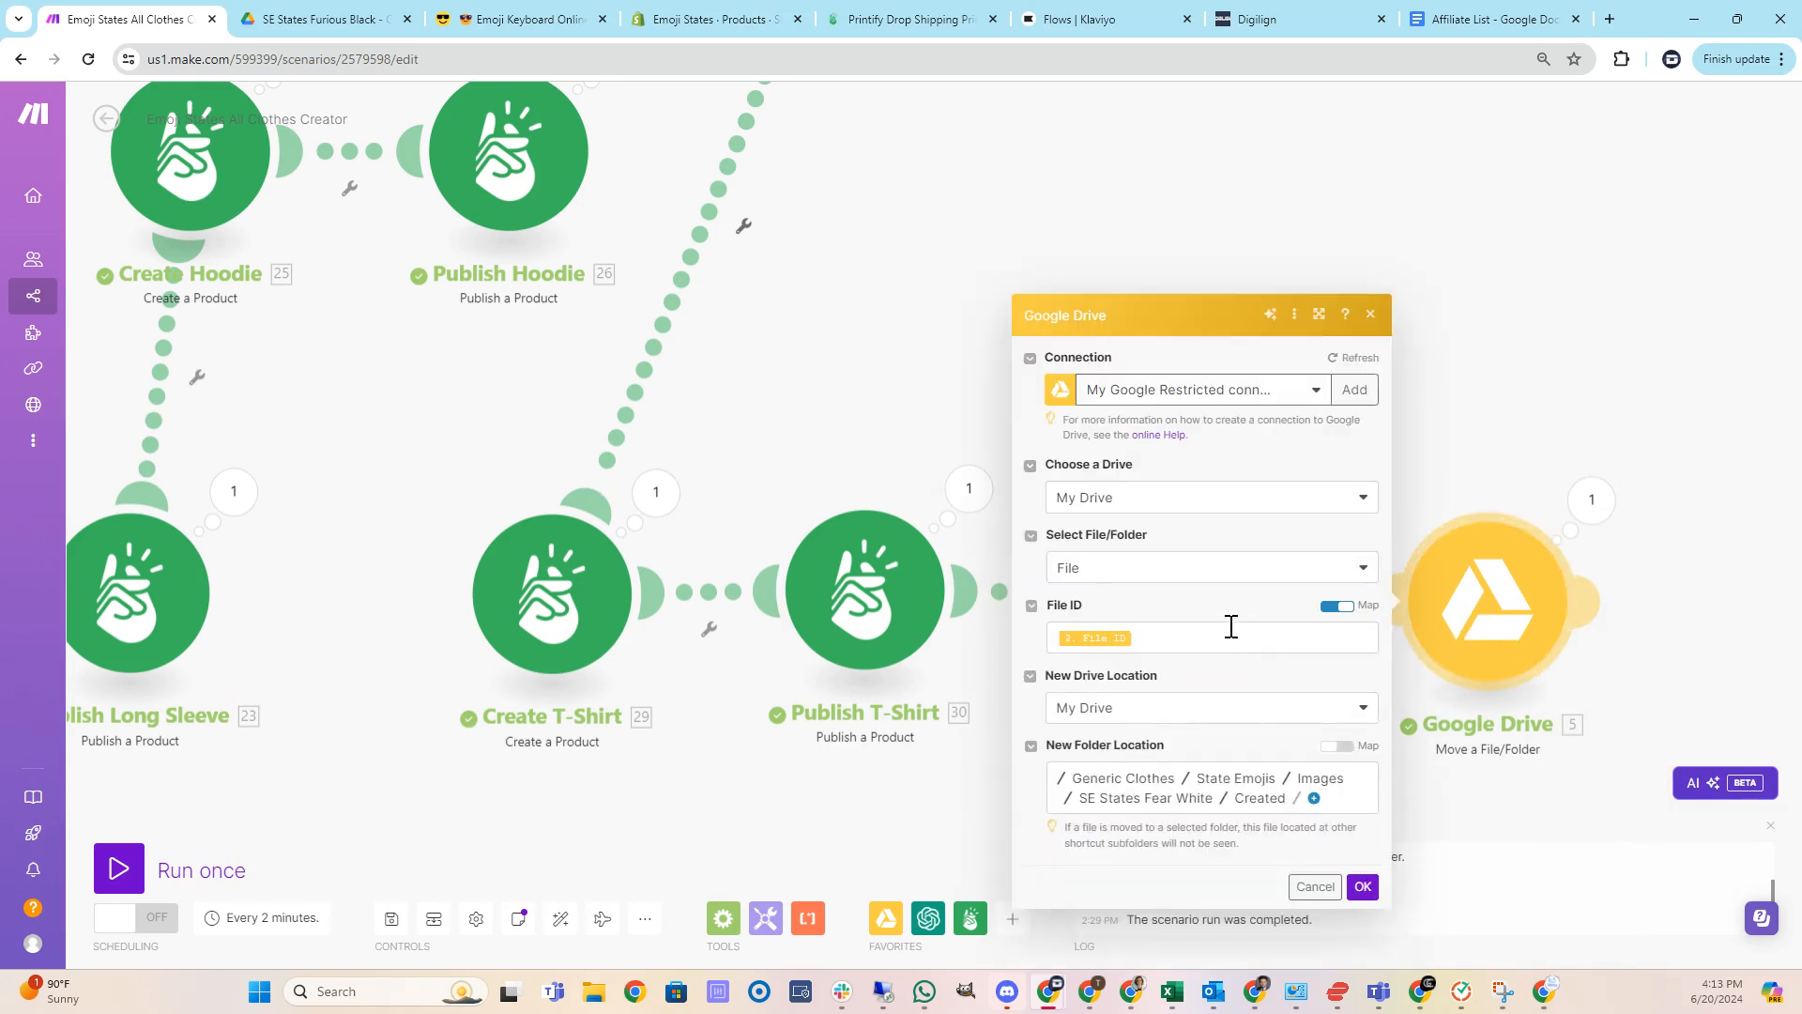
left_click(1169, 798)
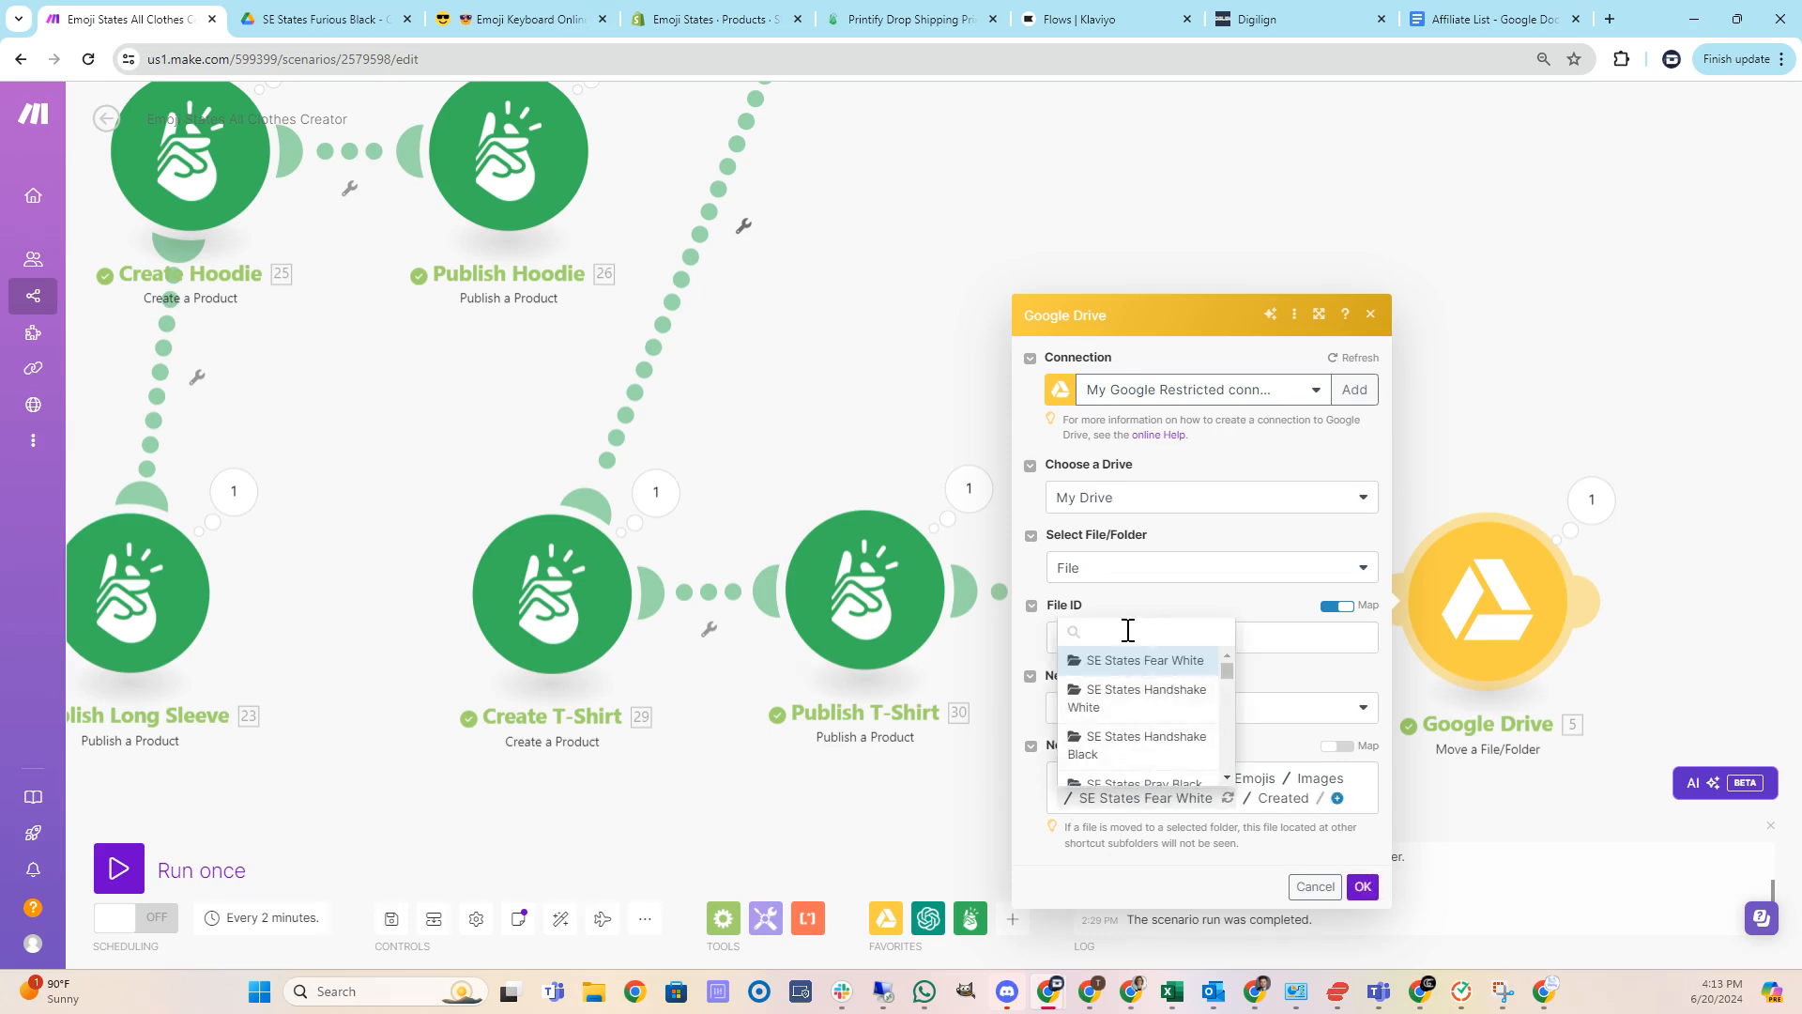
type("furi")
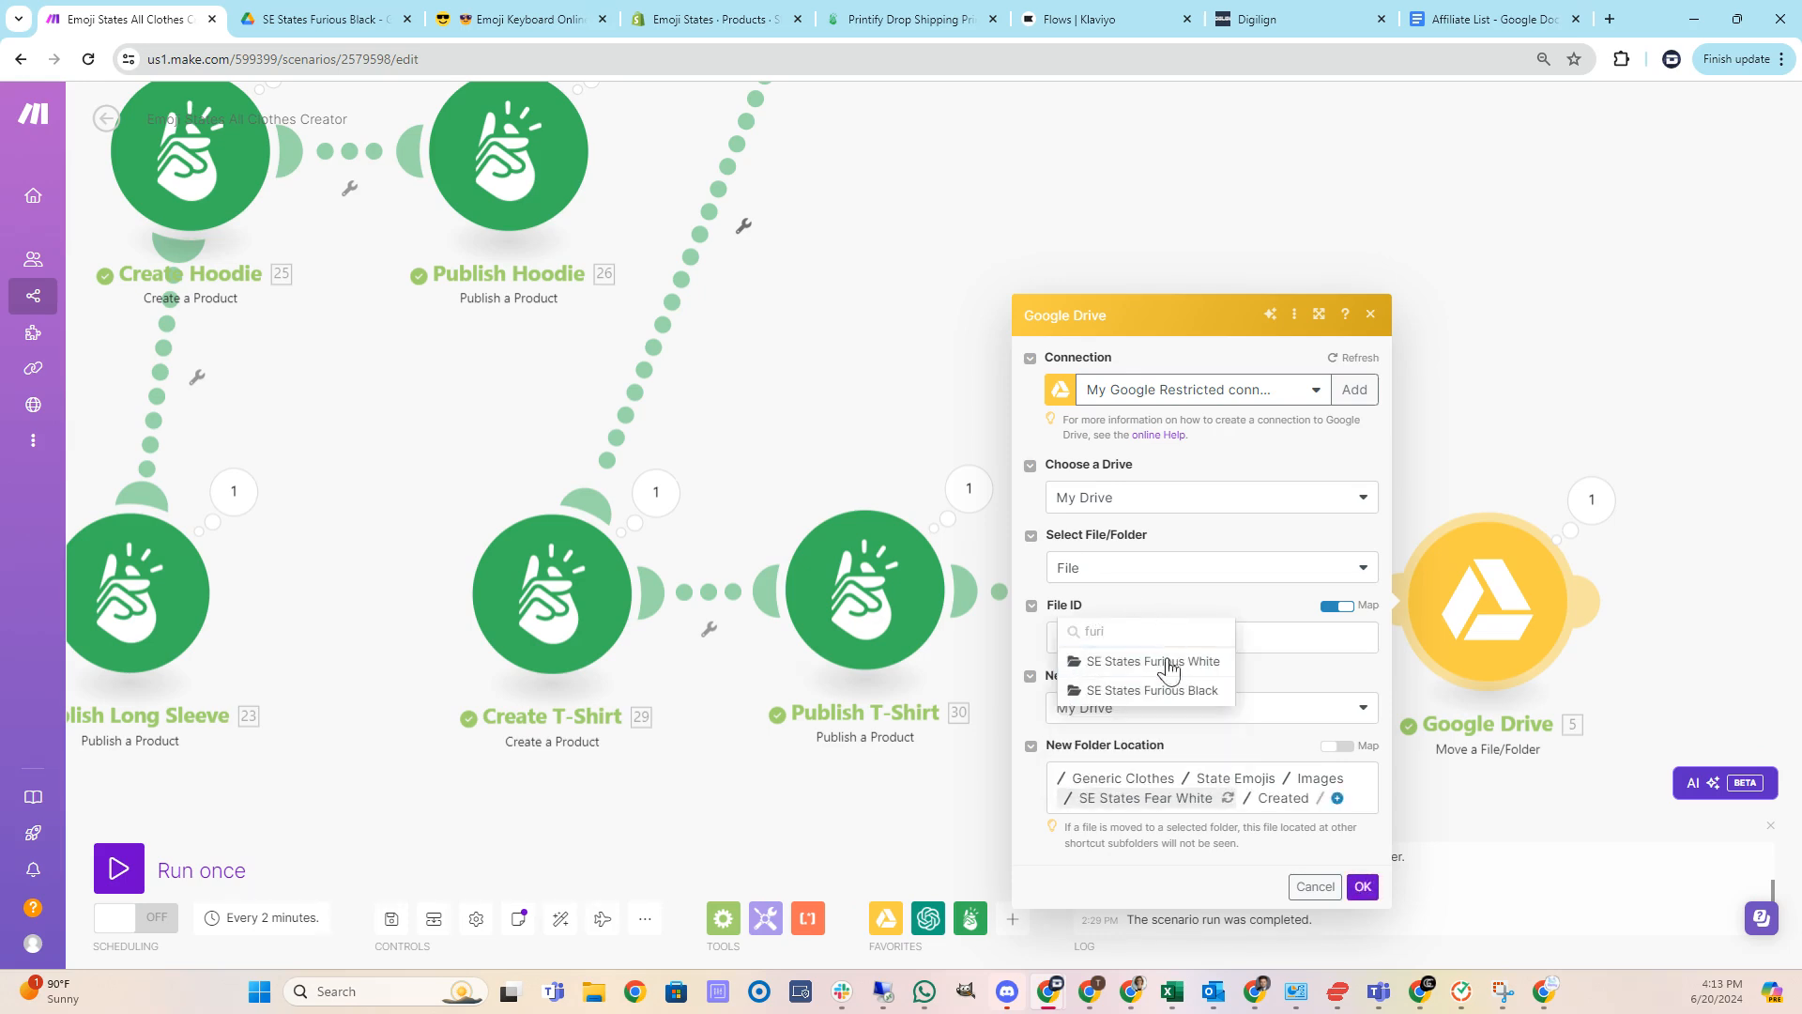
left_click(1168, 662)
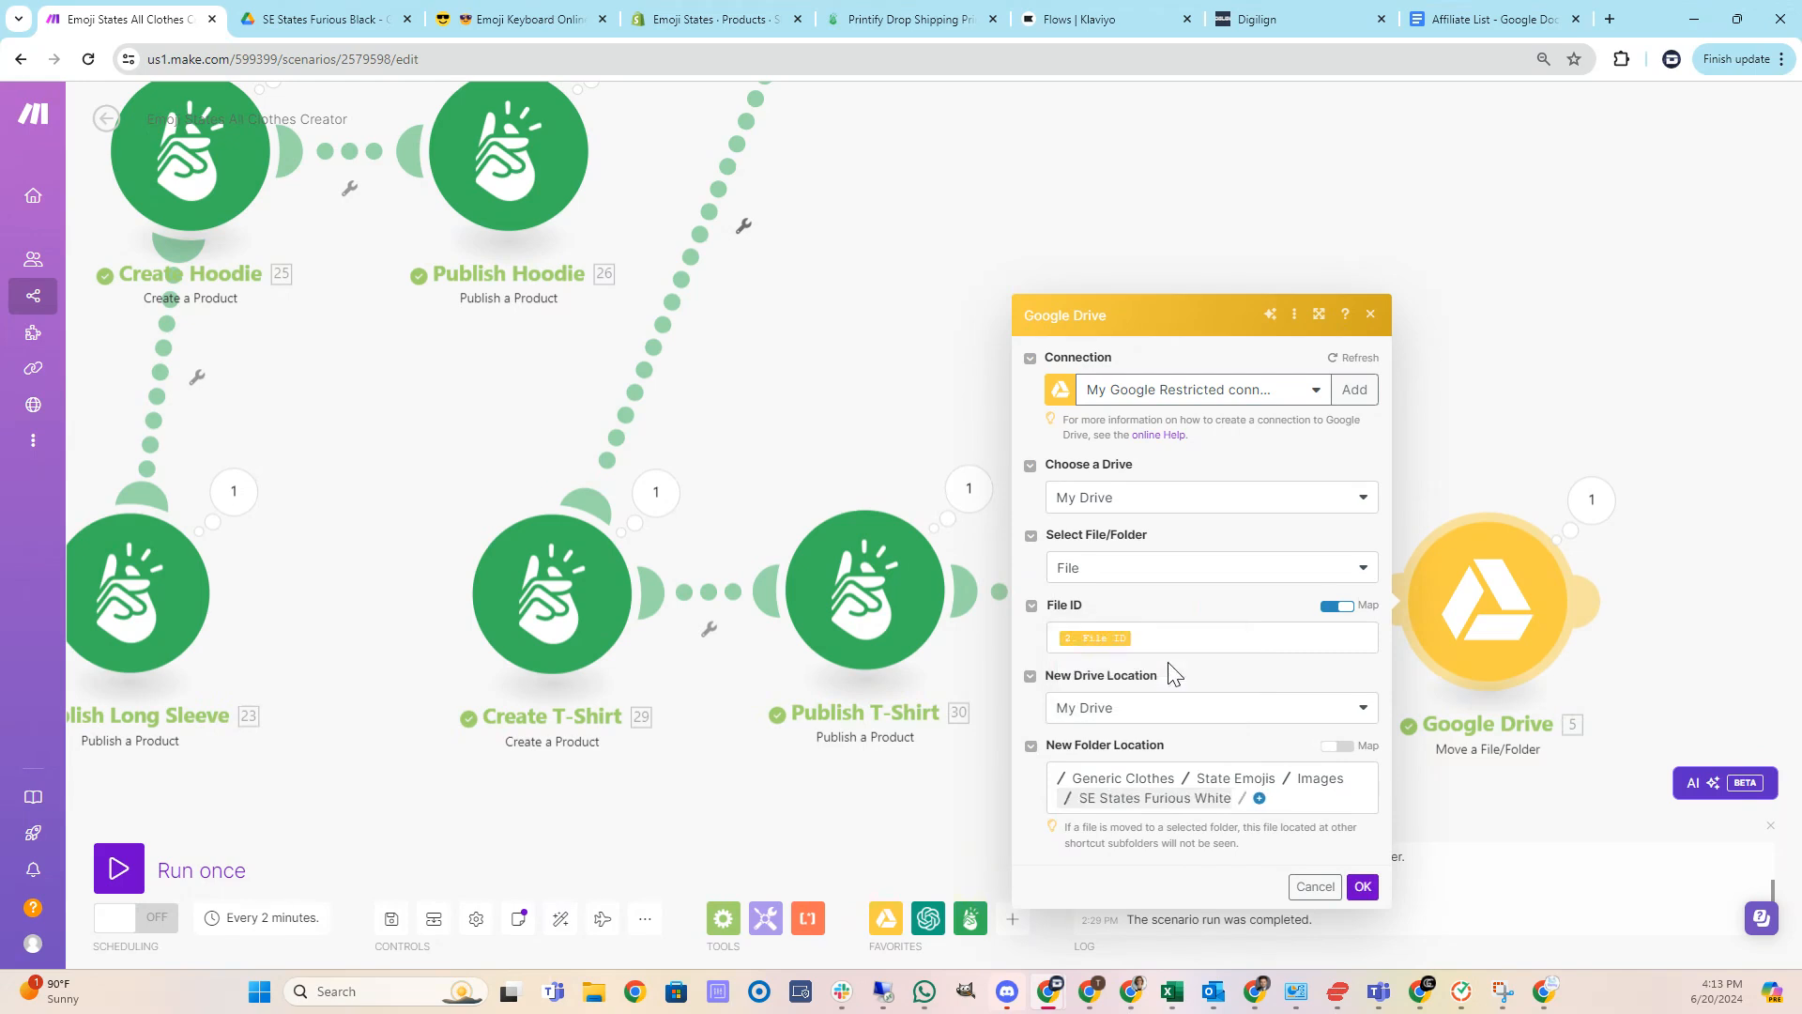
left_click(1263, 799)
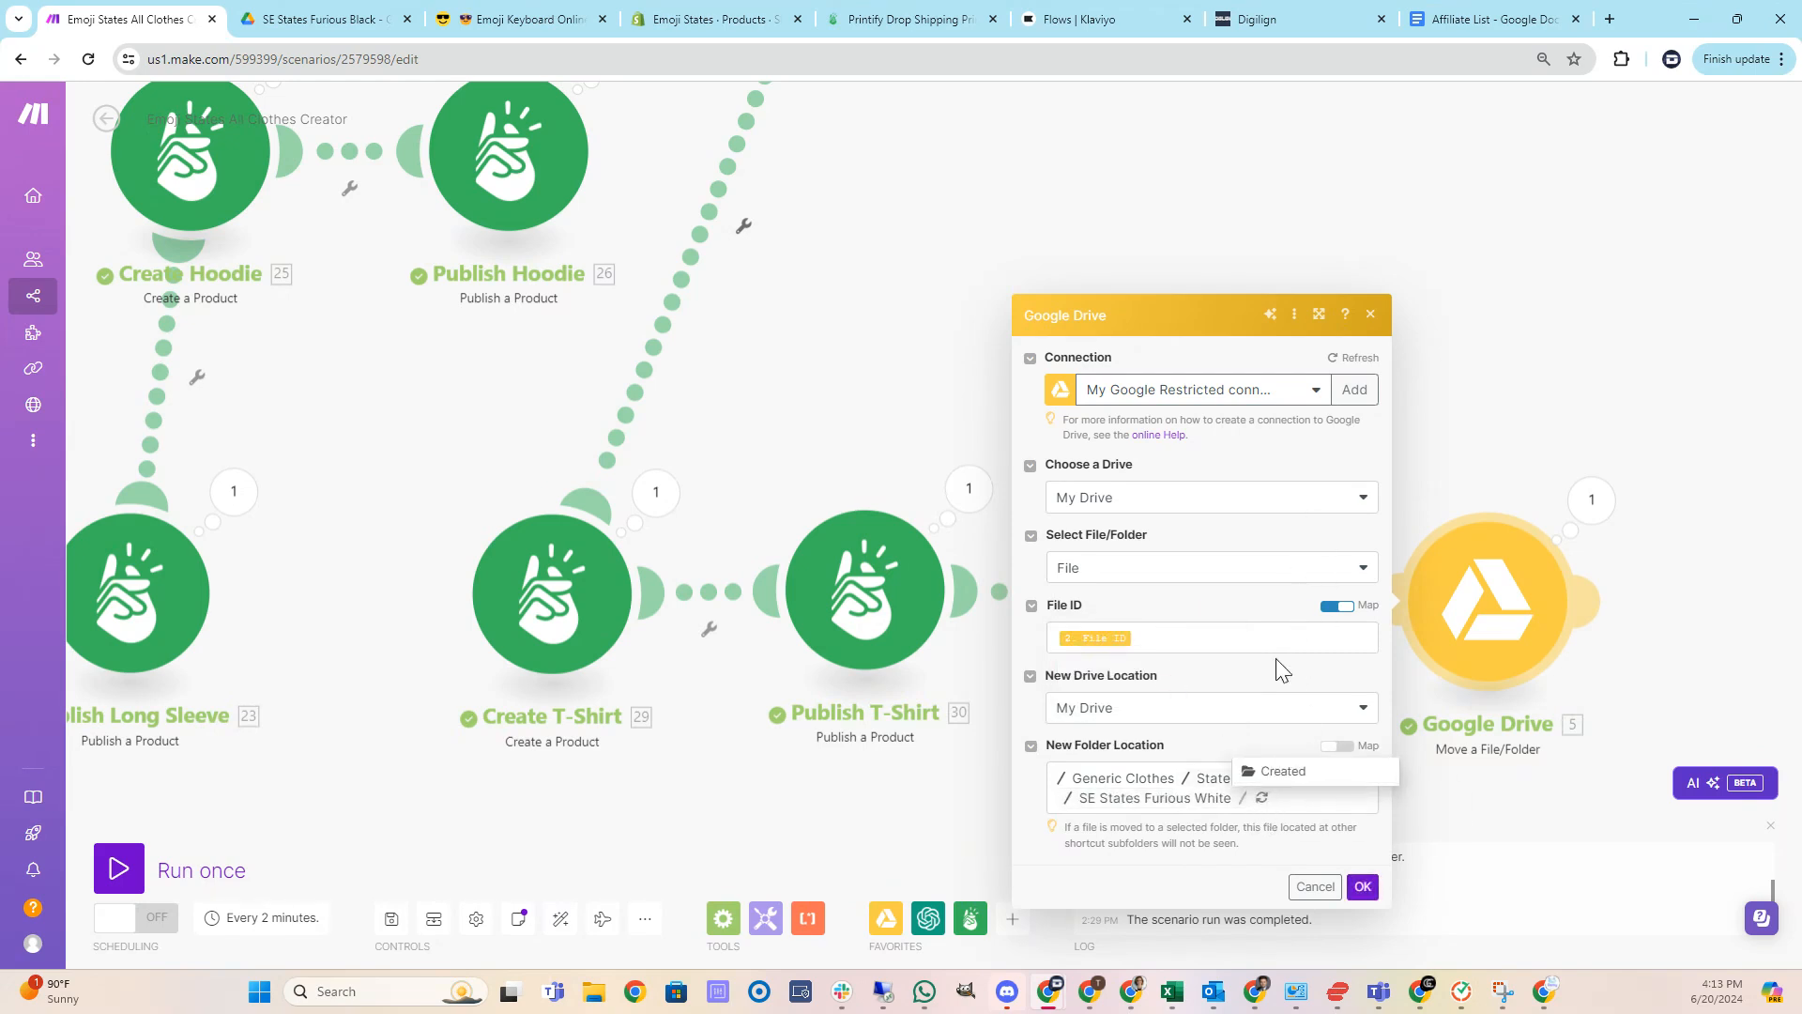
left_click(1300, 772)
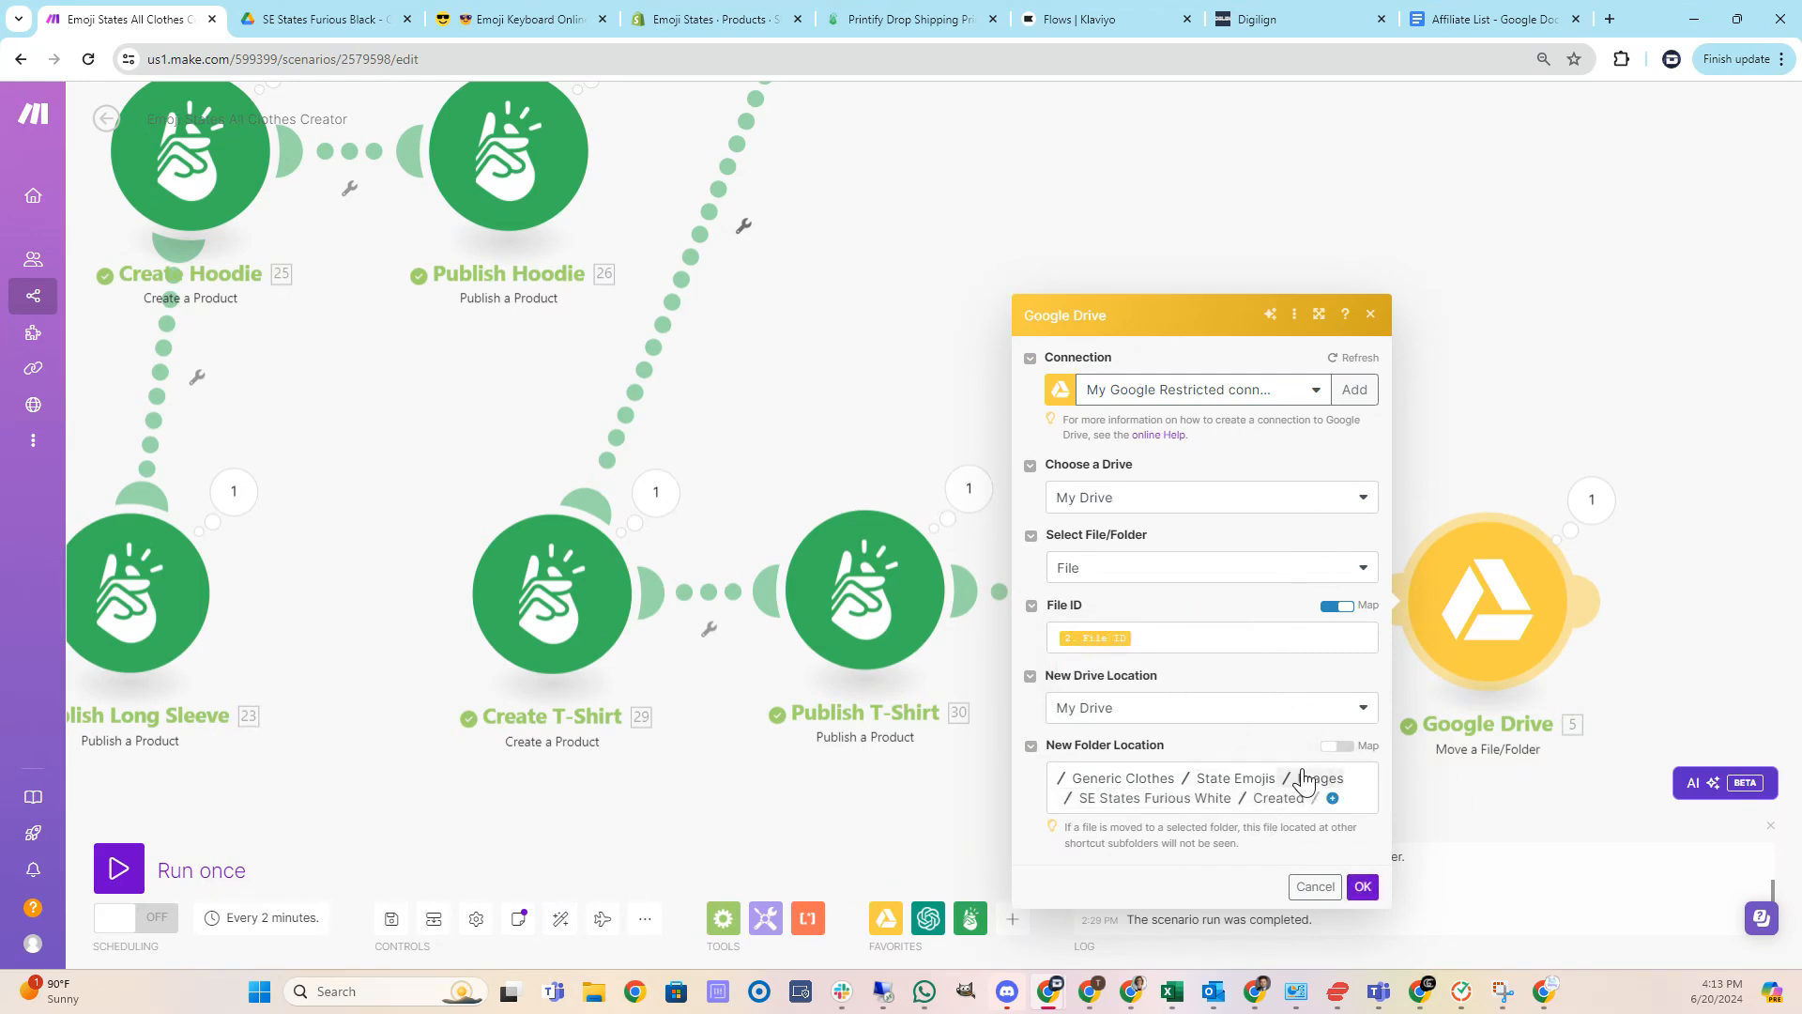
left_click(1363, 886)
Review the Tools module's variables, from Description and Emoji through State Abbreviation, then close it.
scroll(660, 773, "down", 4)
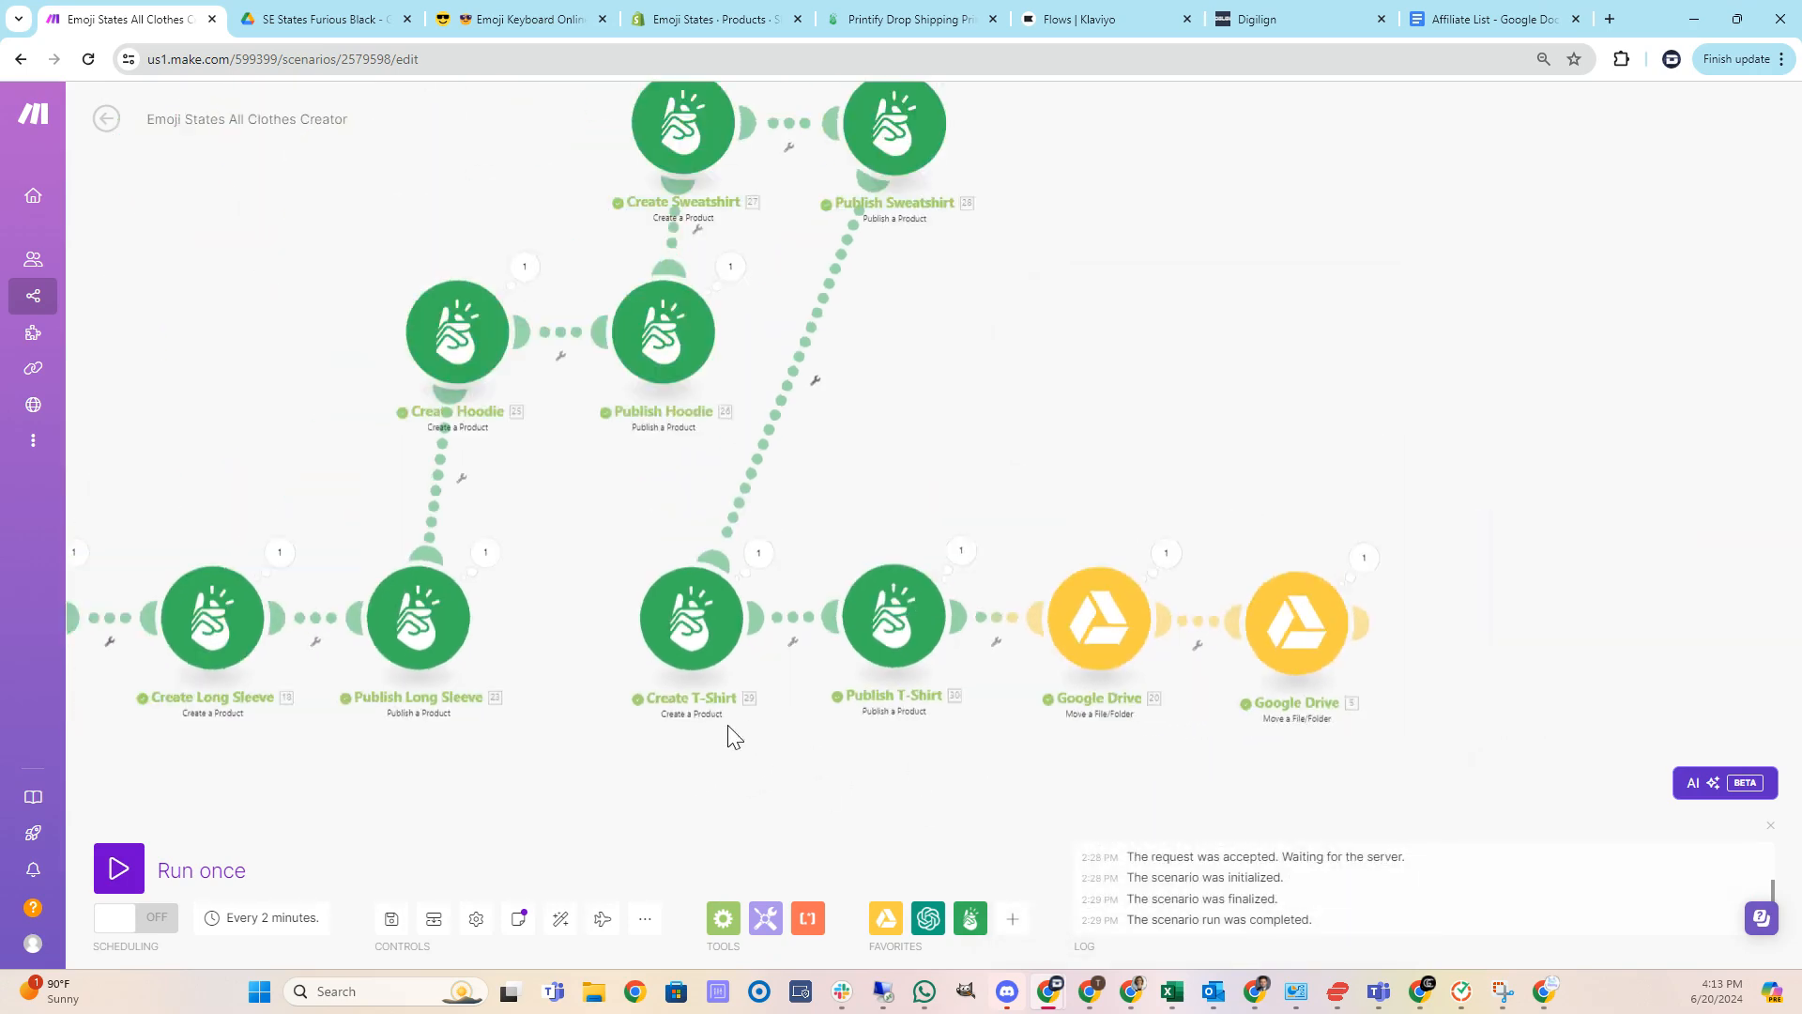
left_click_drag(1002, 657, 1329, 624)
left_click_drag(362, 685, 865, 716)
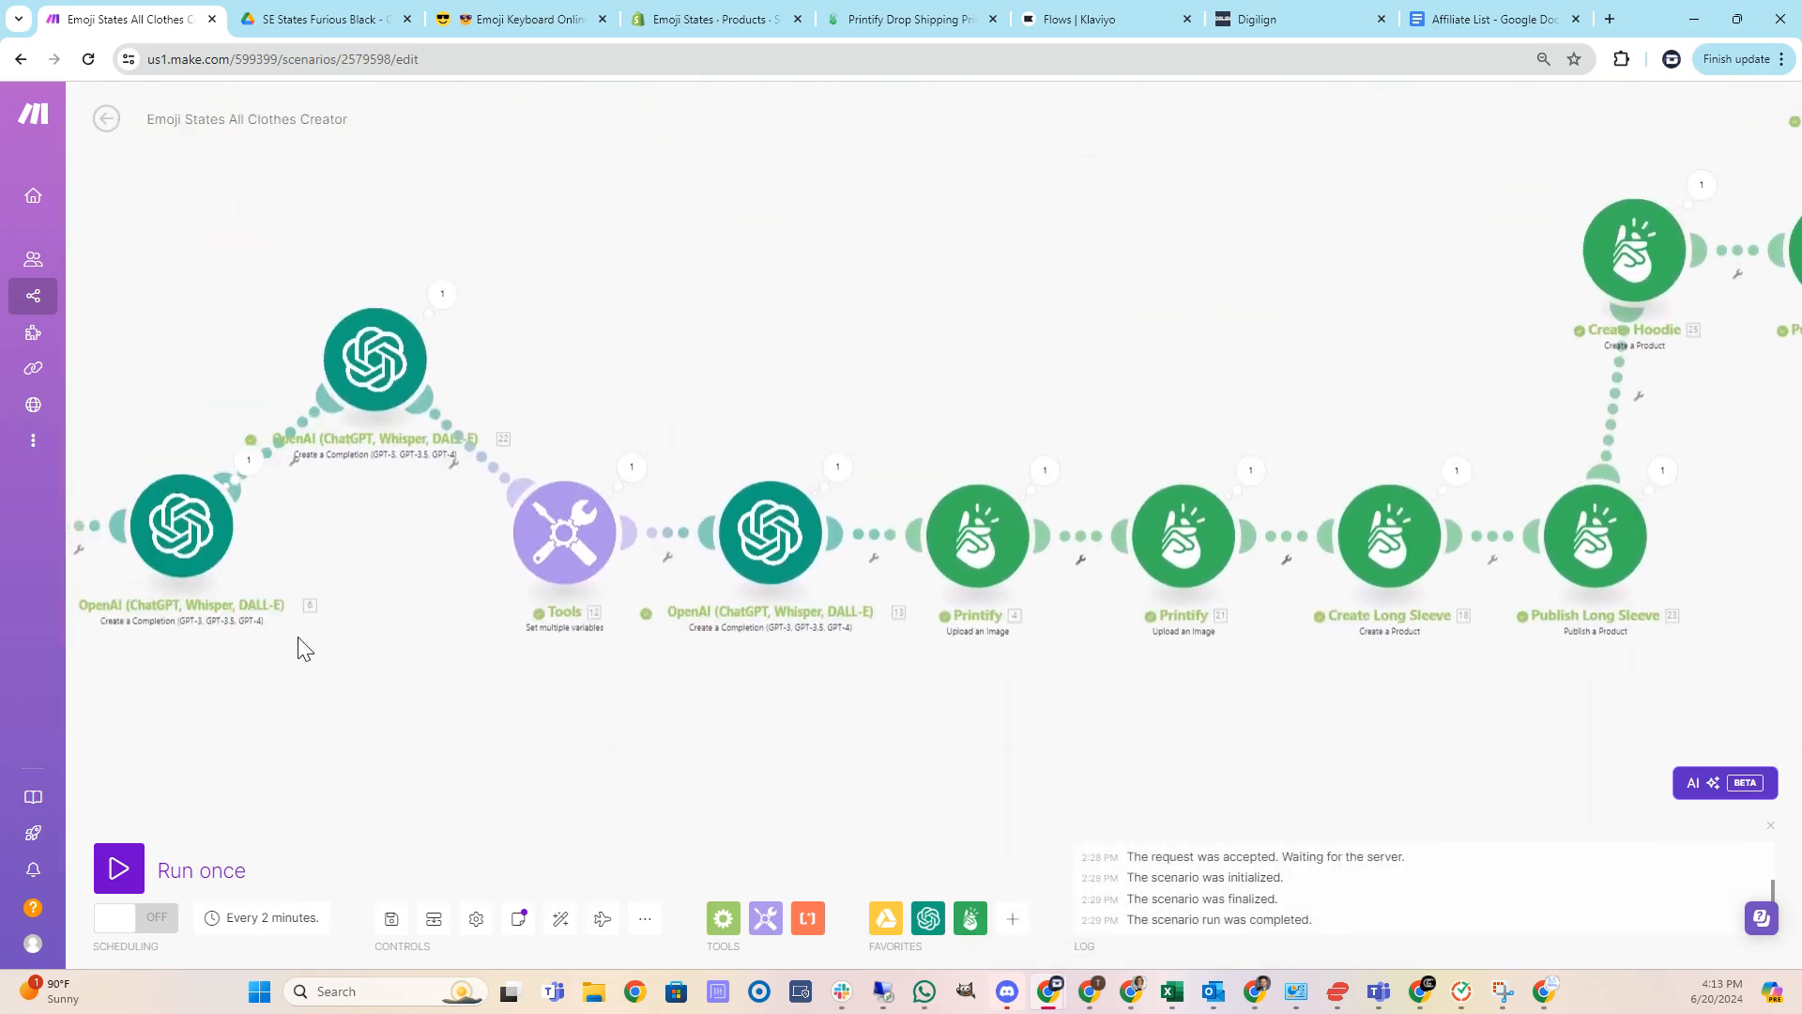
left_click_drag(214, 654, 1201, 666)
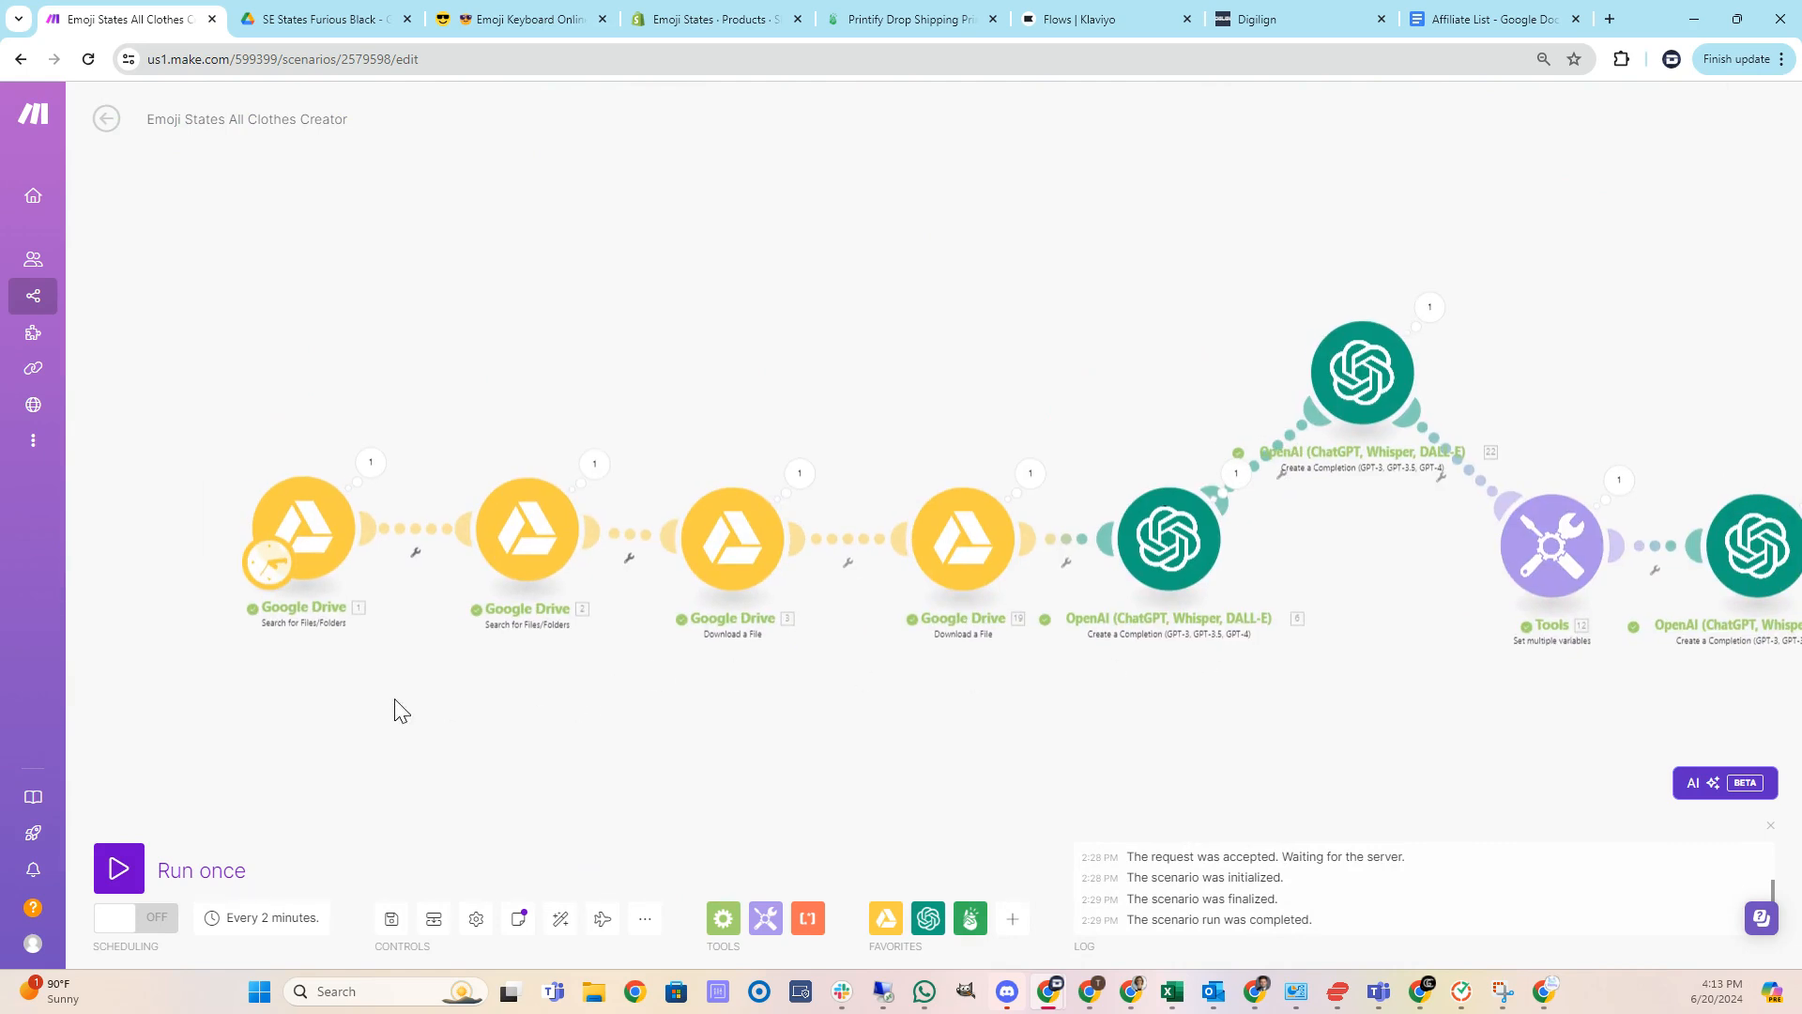
scroll(402, 710, "up", 2)
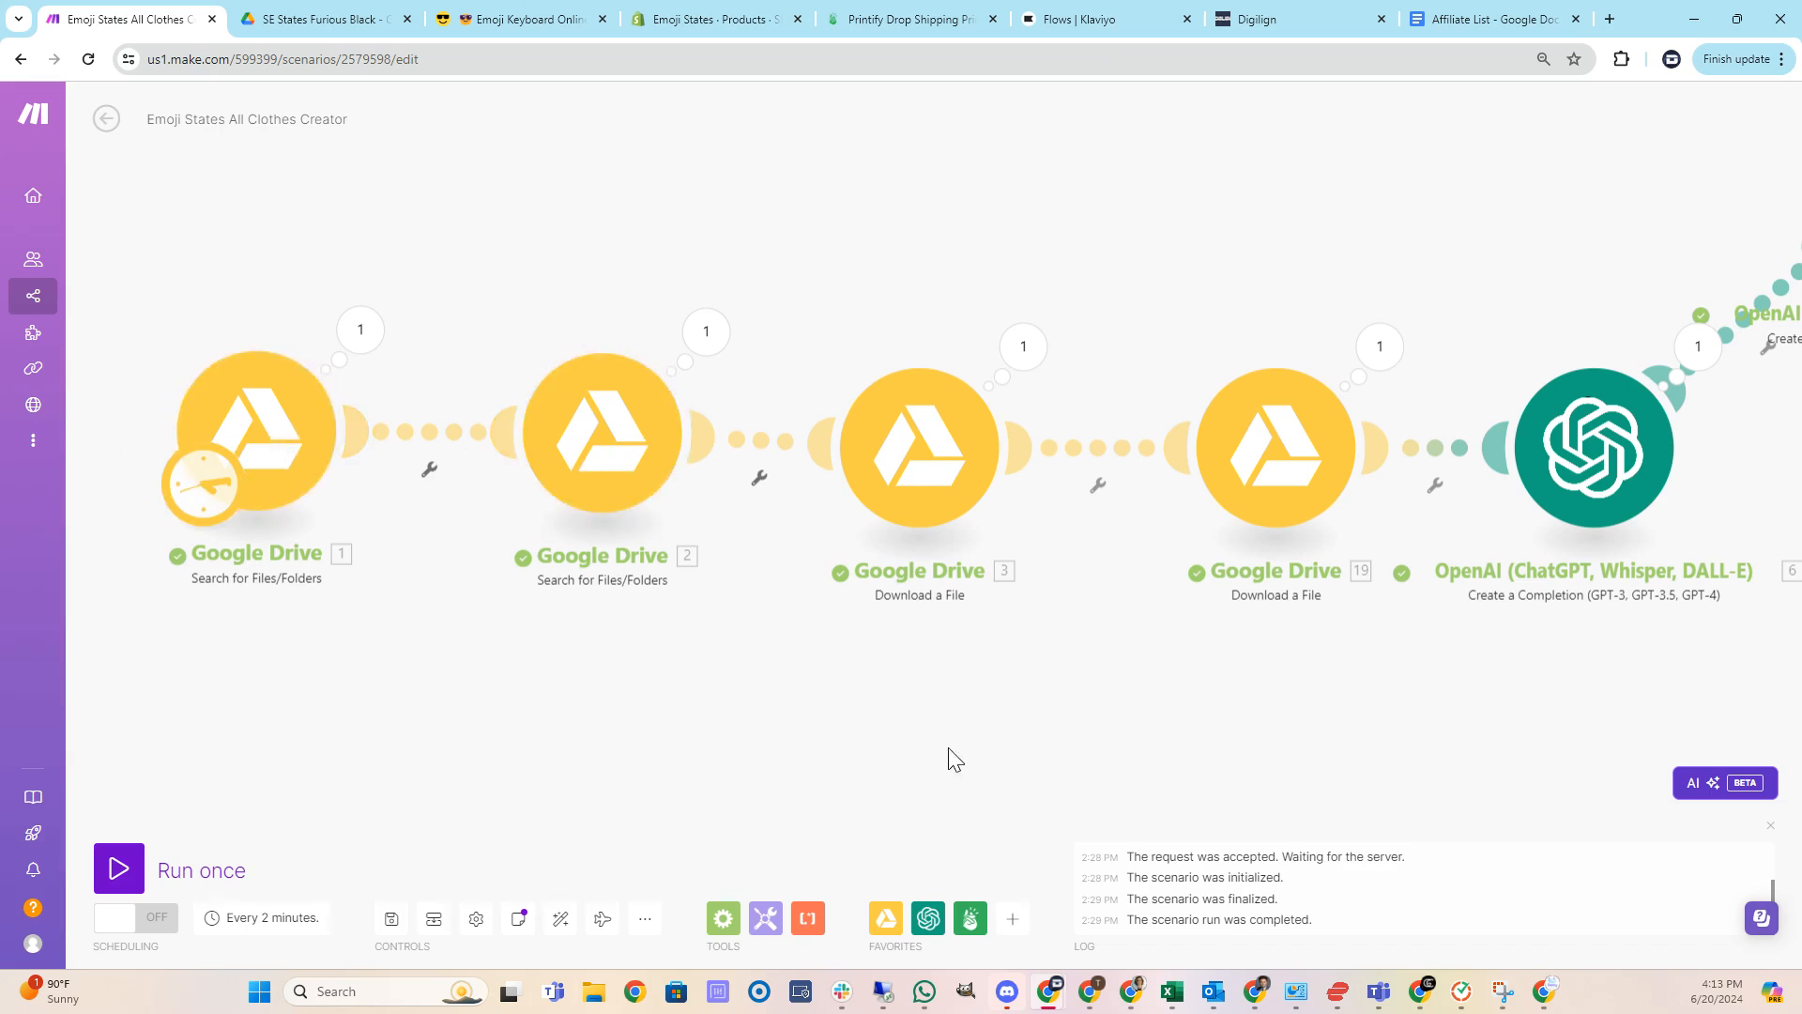
left_click_drag(952, 758, 361, 765)
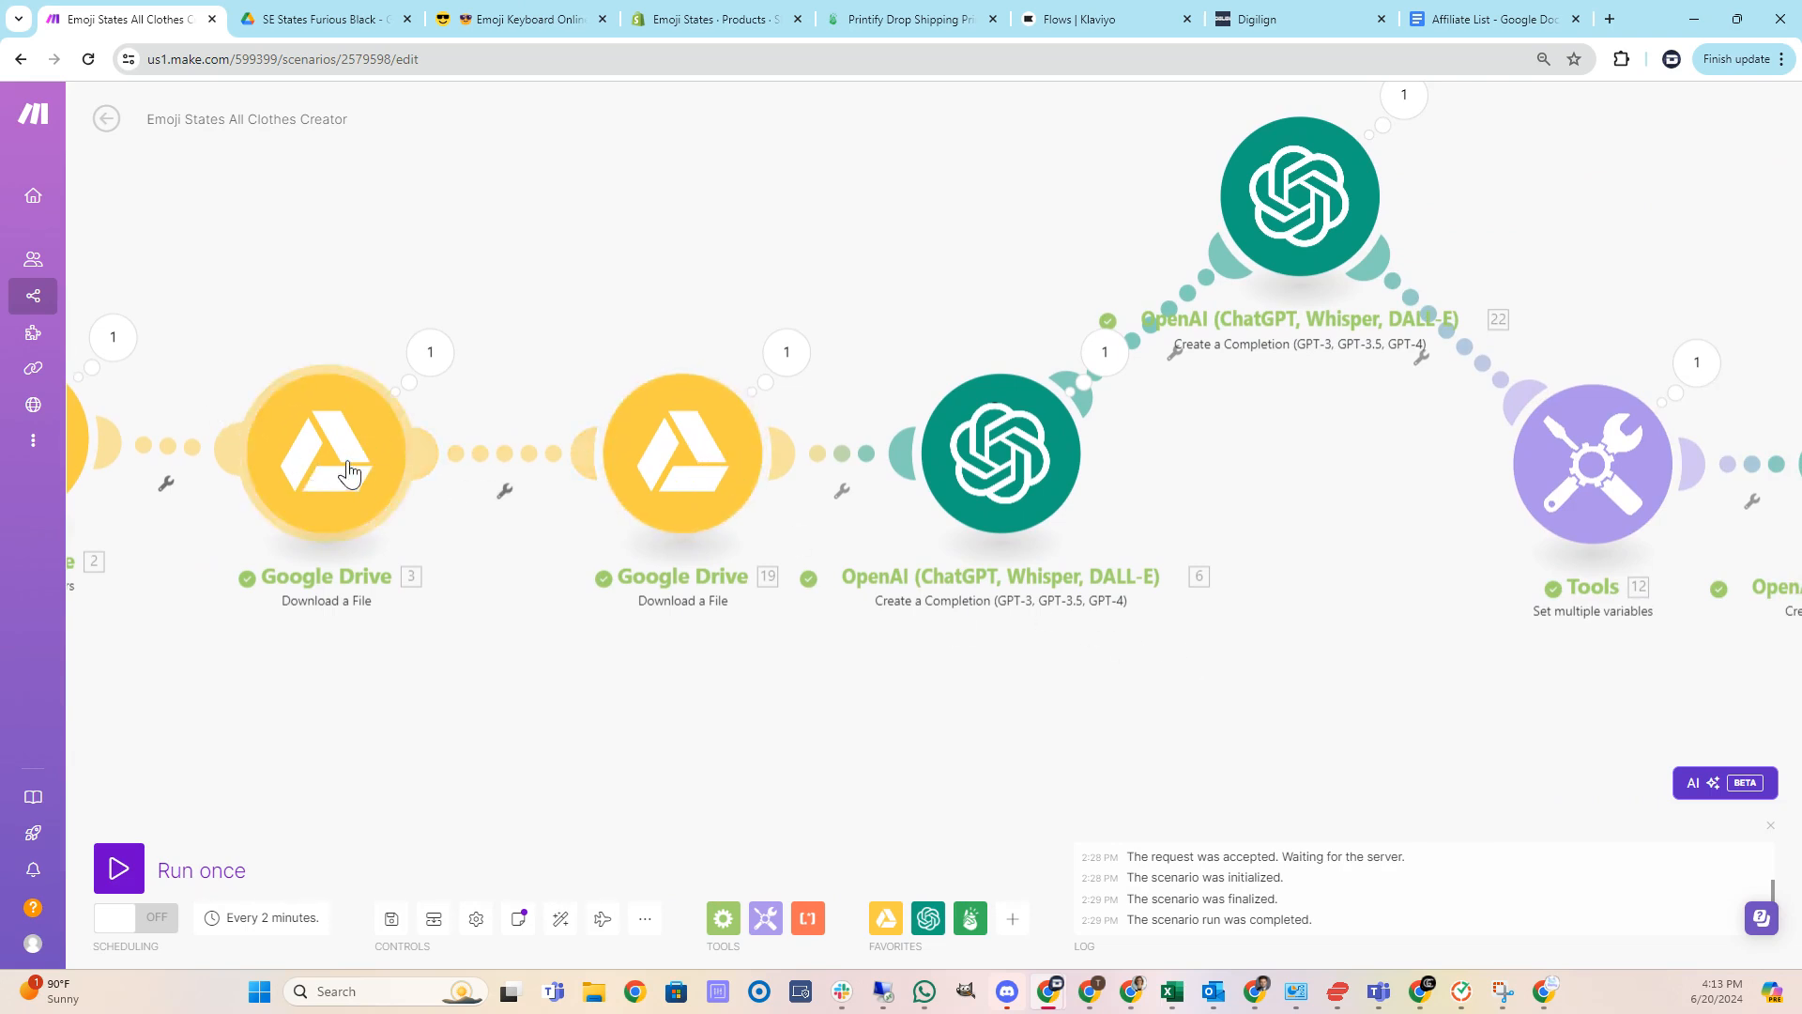
left_click_drag(1281, 612, 755, 705)
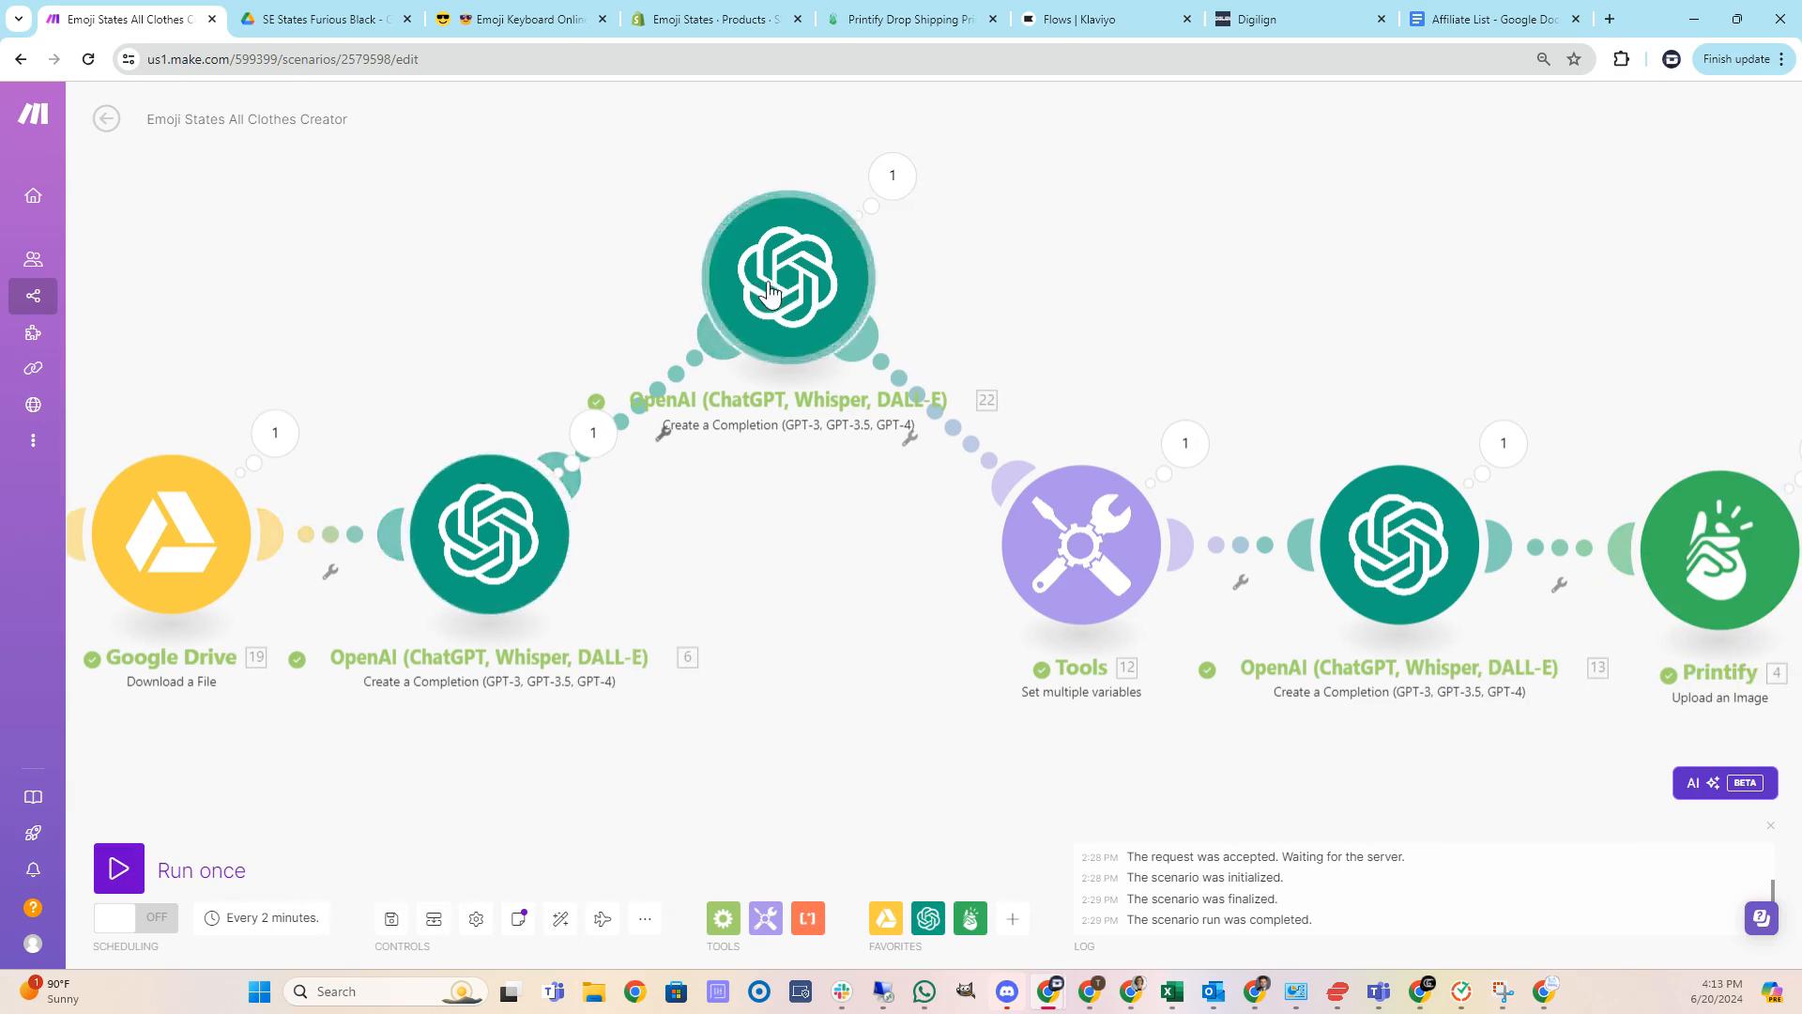
left_click_drag(947, 716, 278, 711)
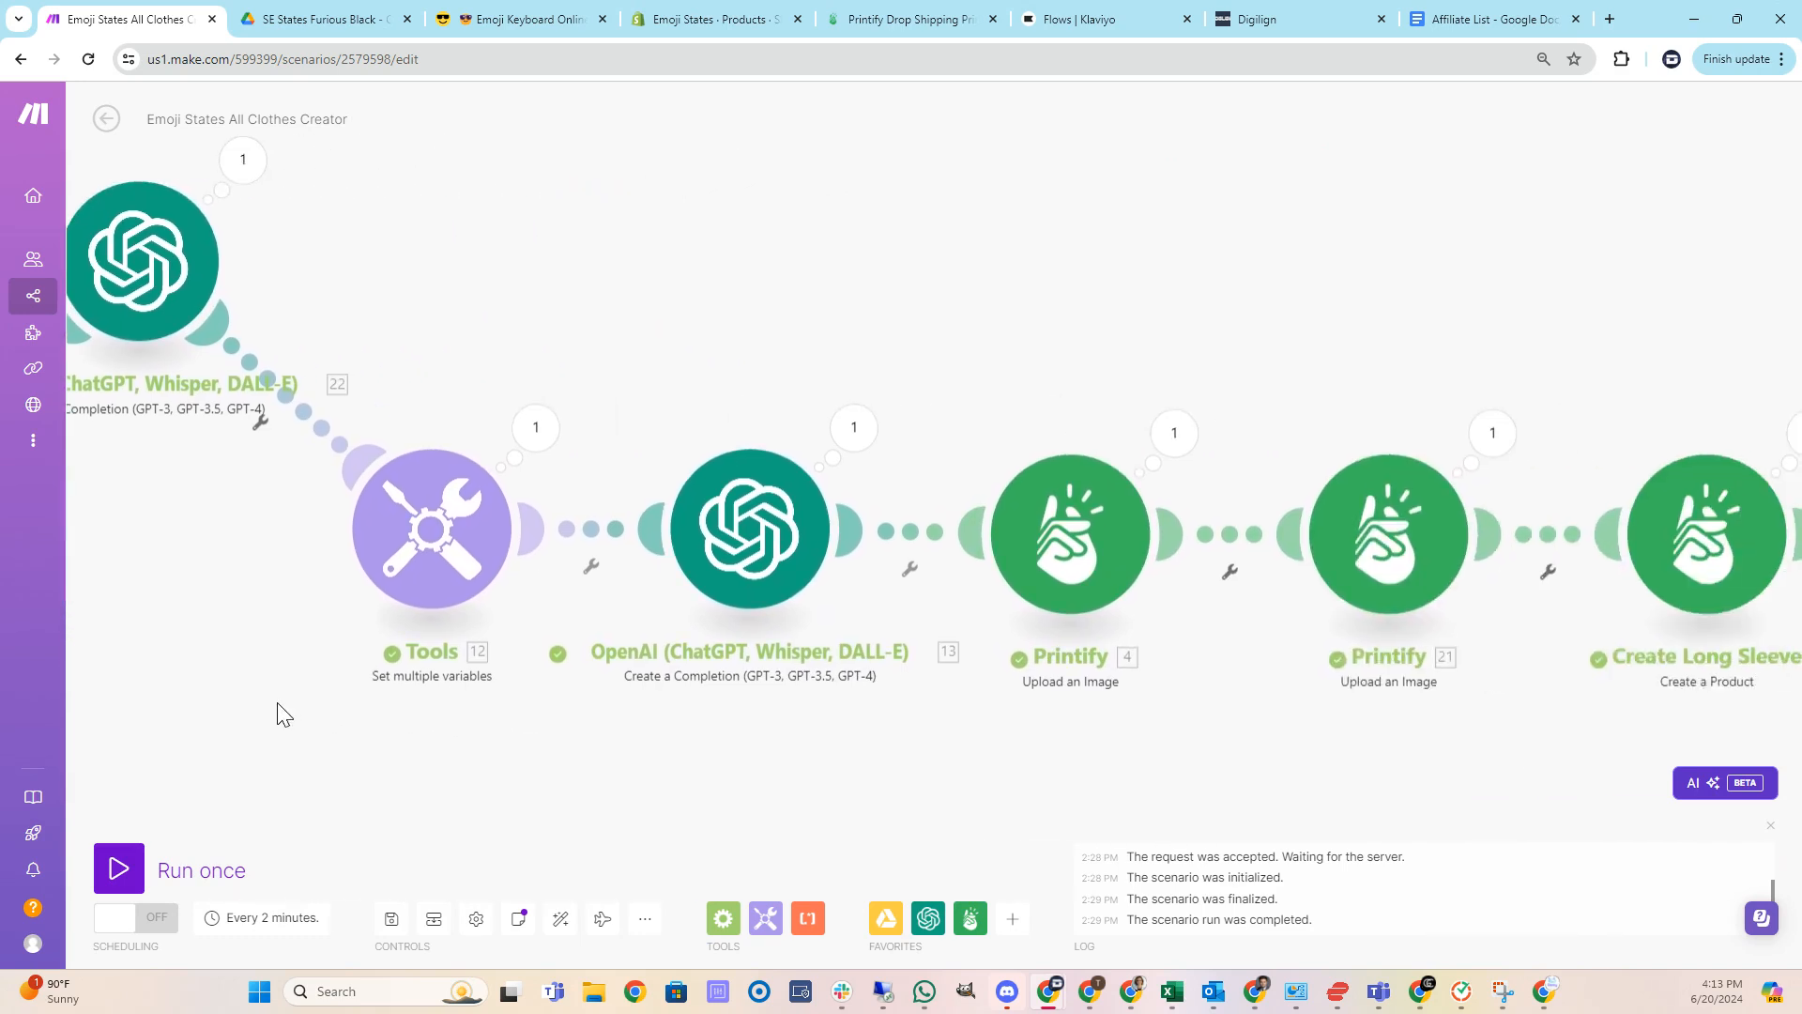
left_click(455, 555)
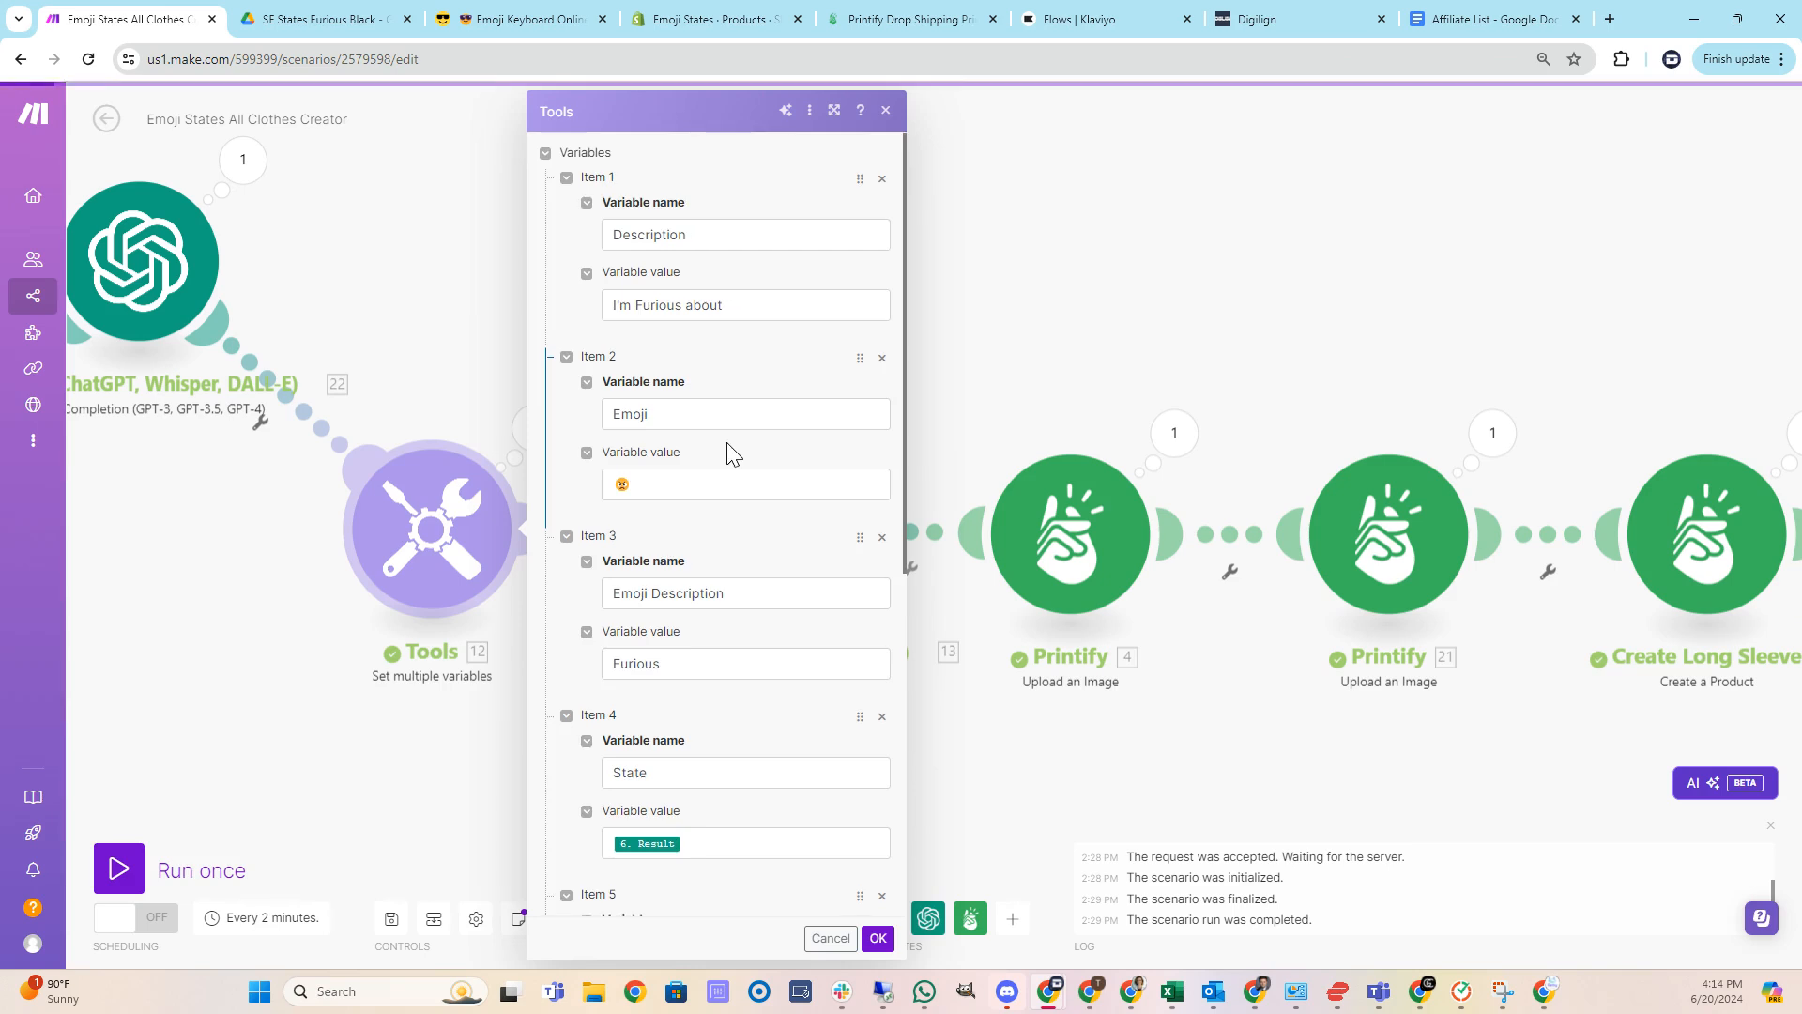
scroll(729, 451, "down", 3)
scroll(756, 676, "down", 4)
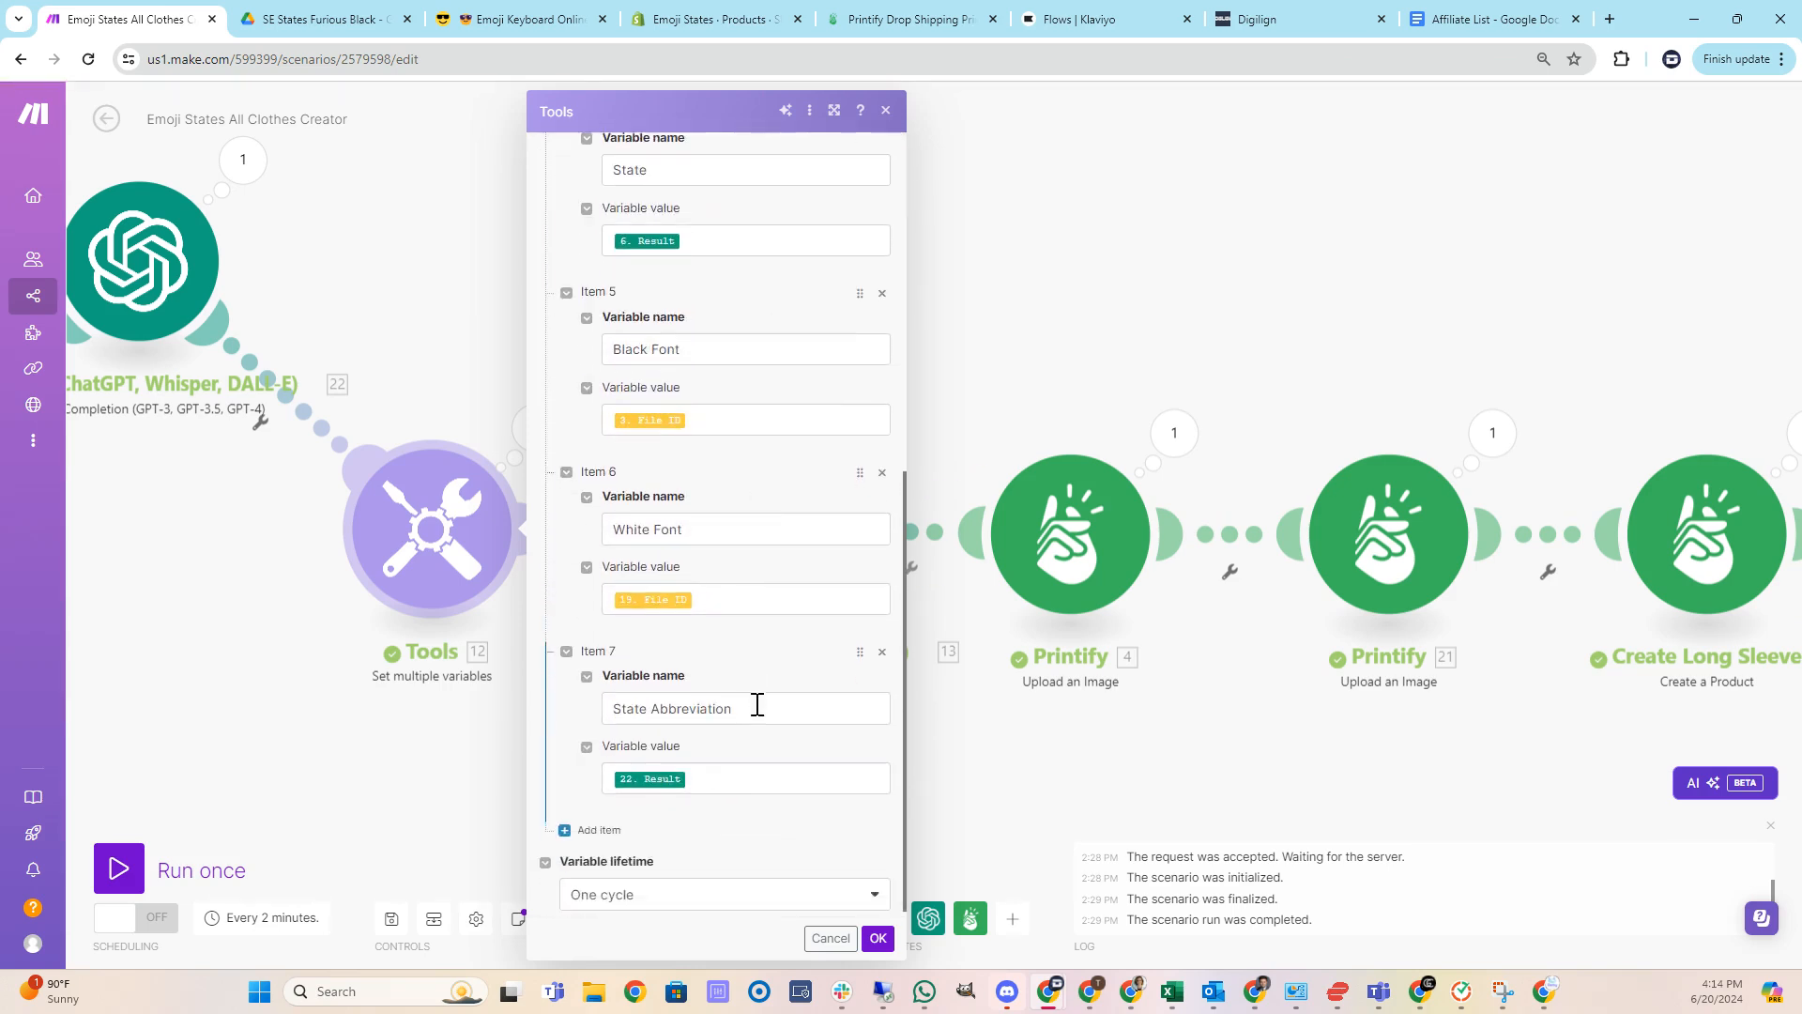
left_click(878, 939)
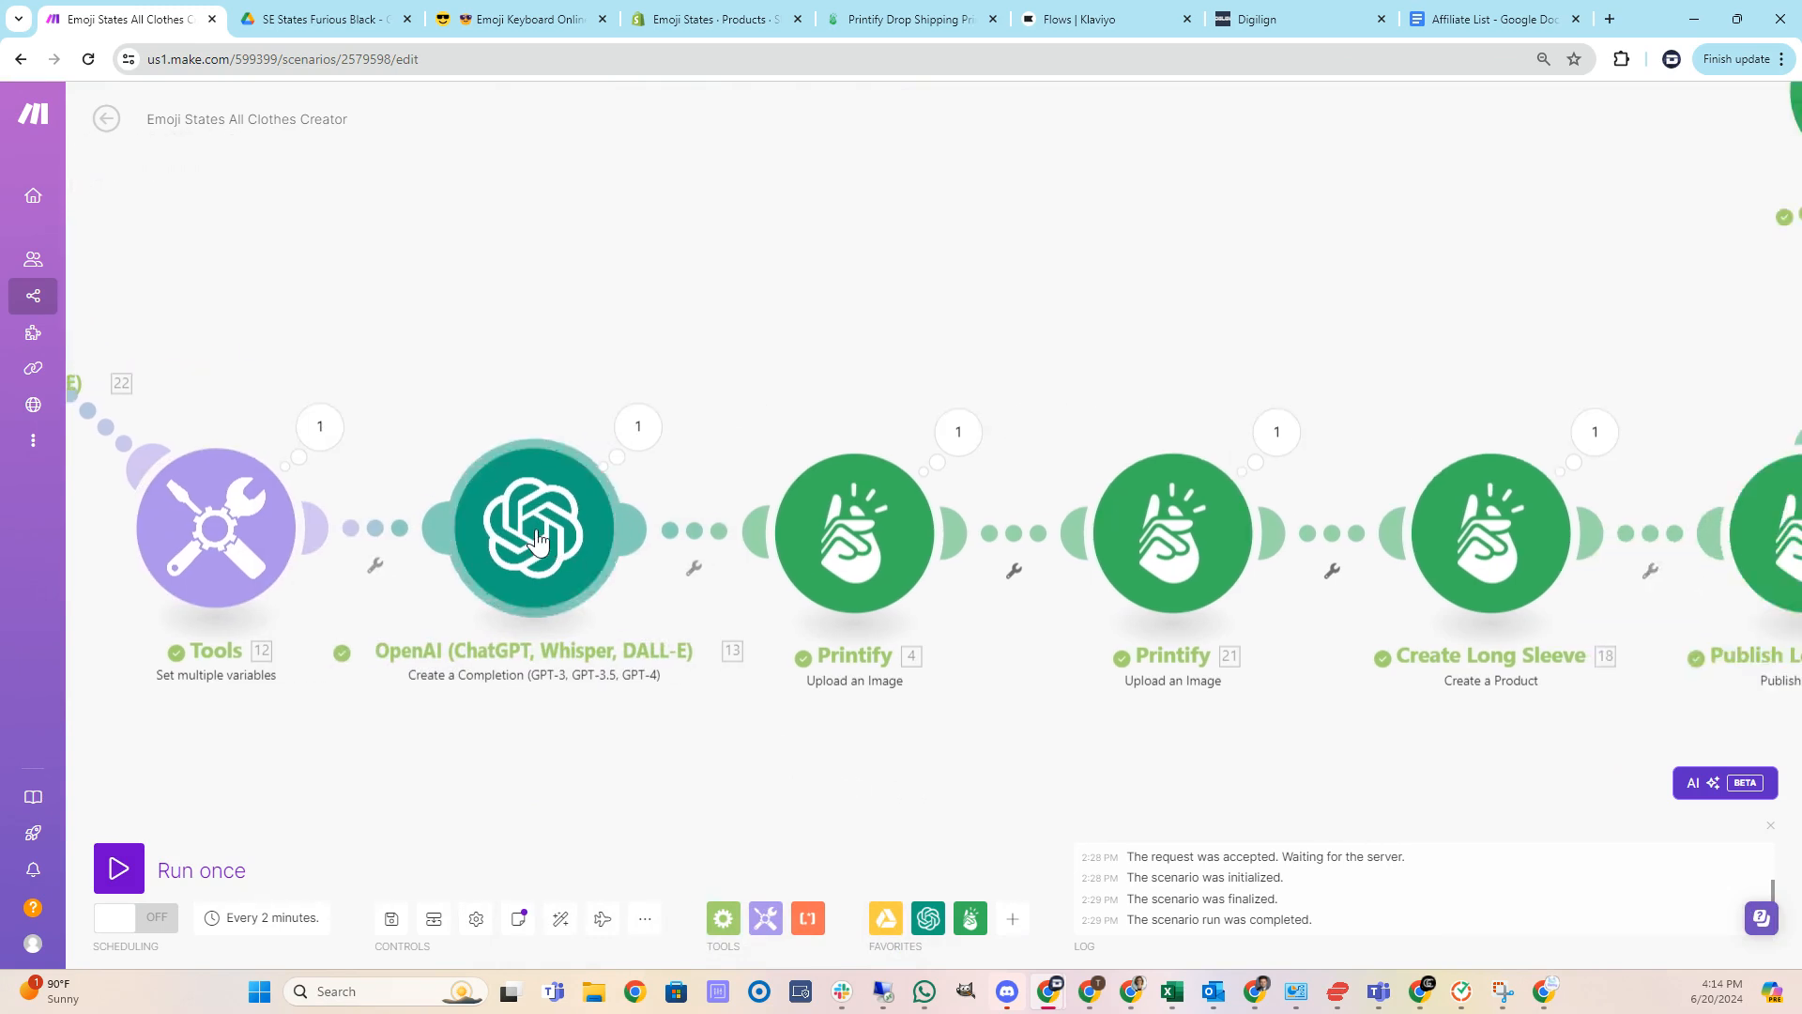
Run the whole scenario once.
left_click_drag(1346, 777, 1016, 760)
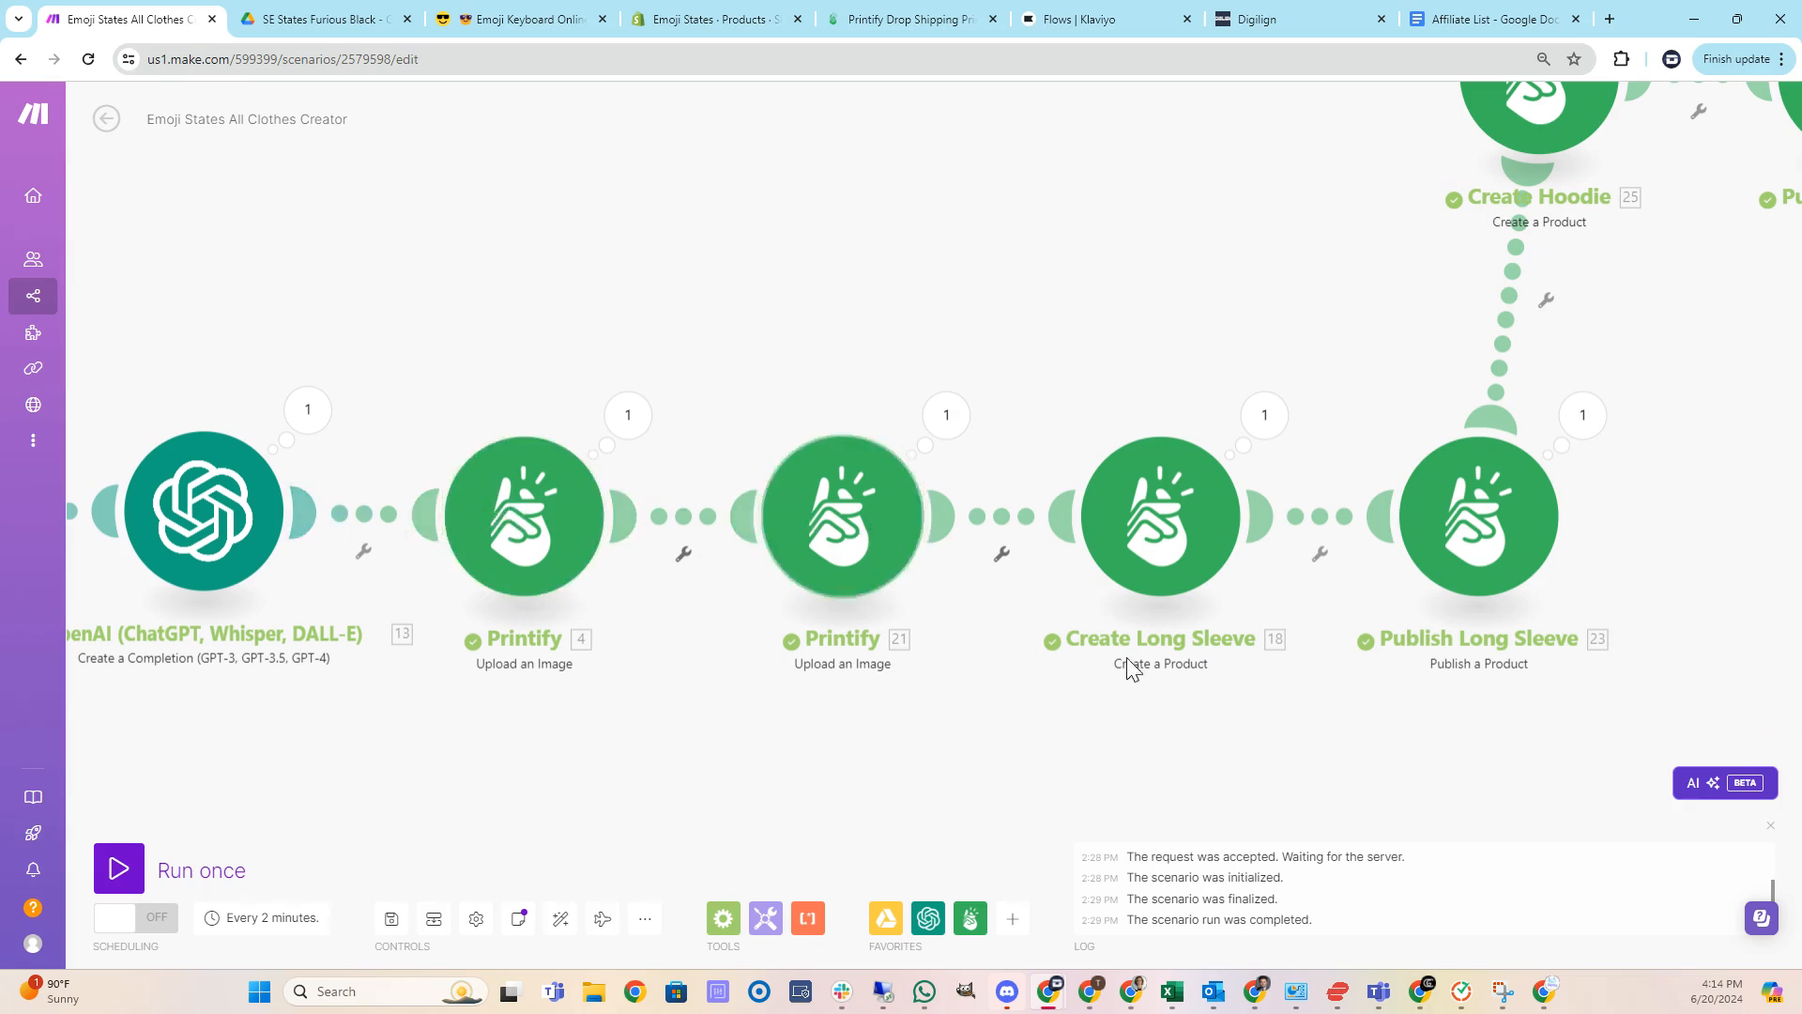
left_click_drag(1362, 745, 916, 747)
scroll(1221, 646, "down", 1)
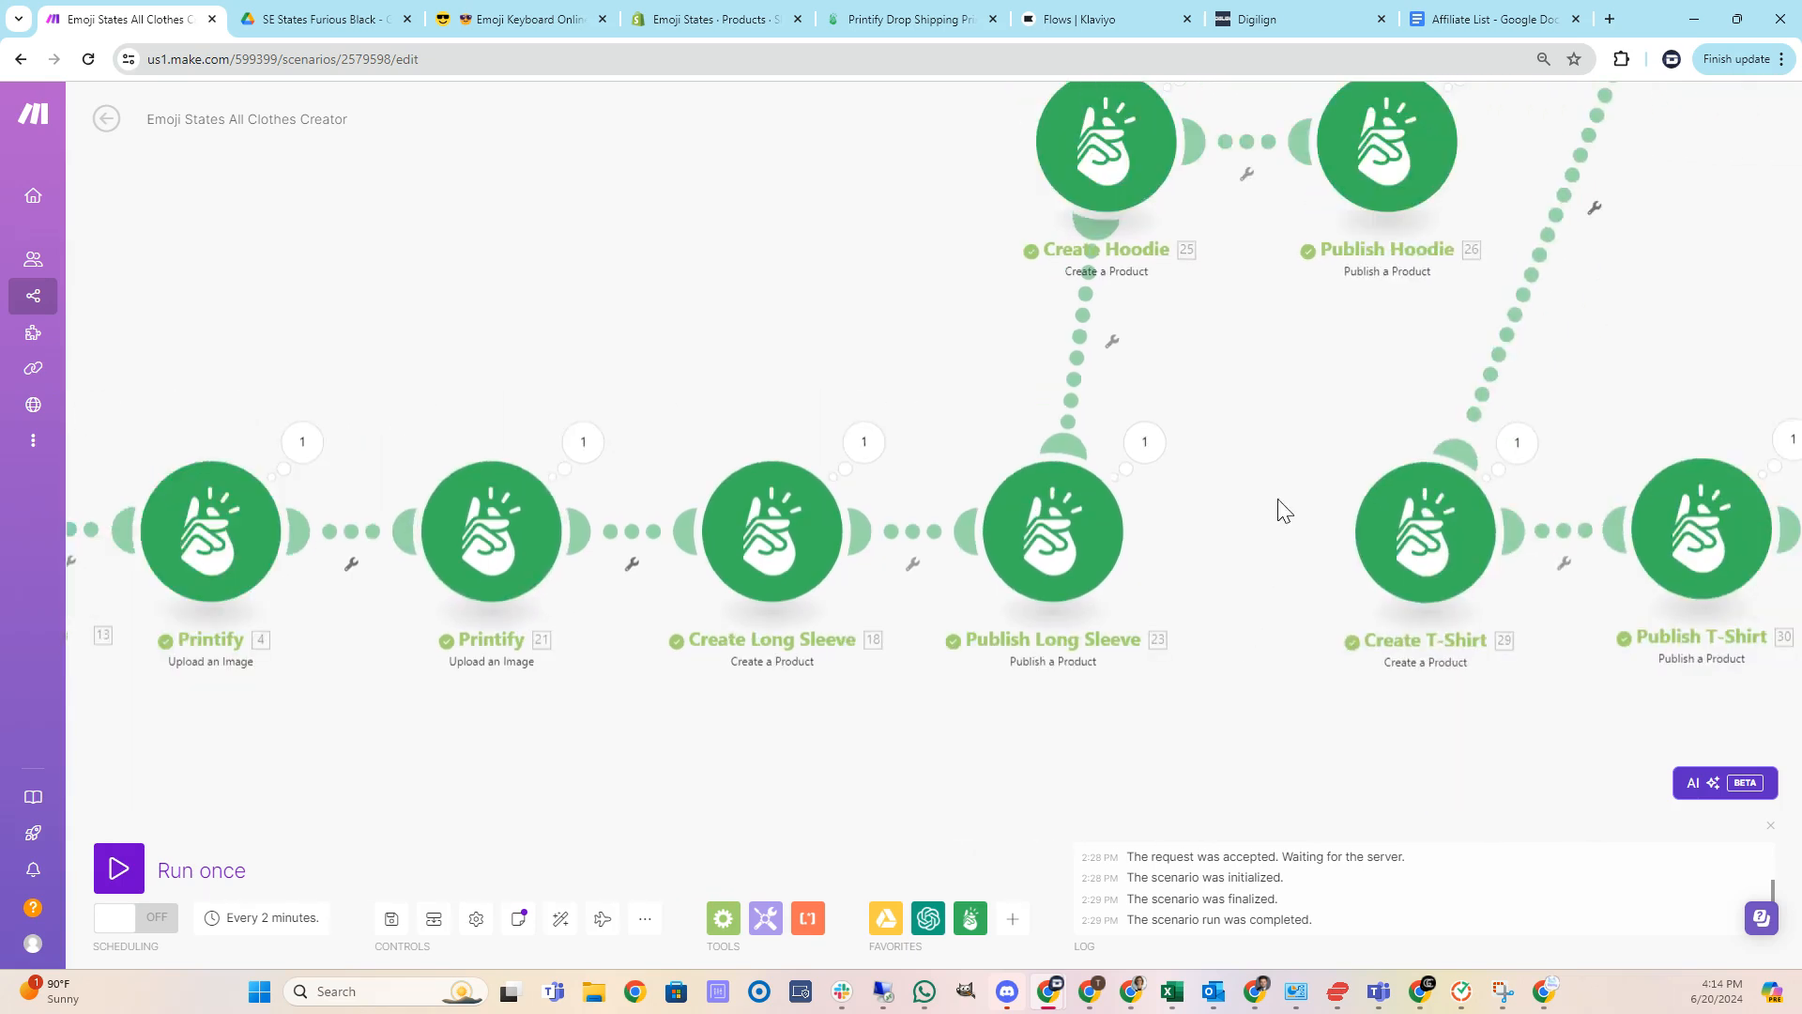
left_click_drag(1278, 500, 876, 554)
scroll(1162, 393, "down", 1)
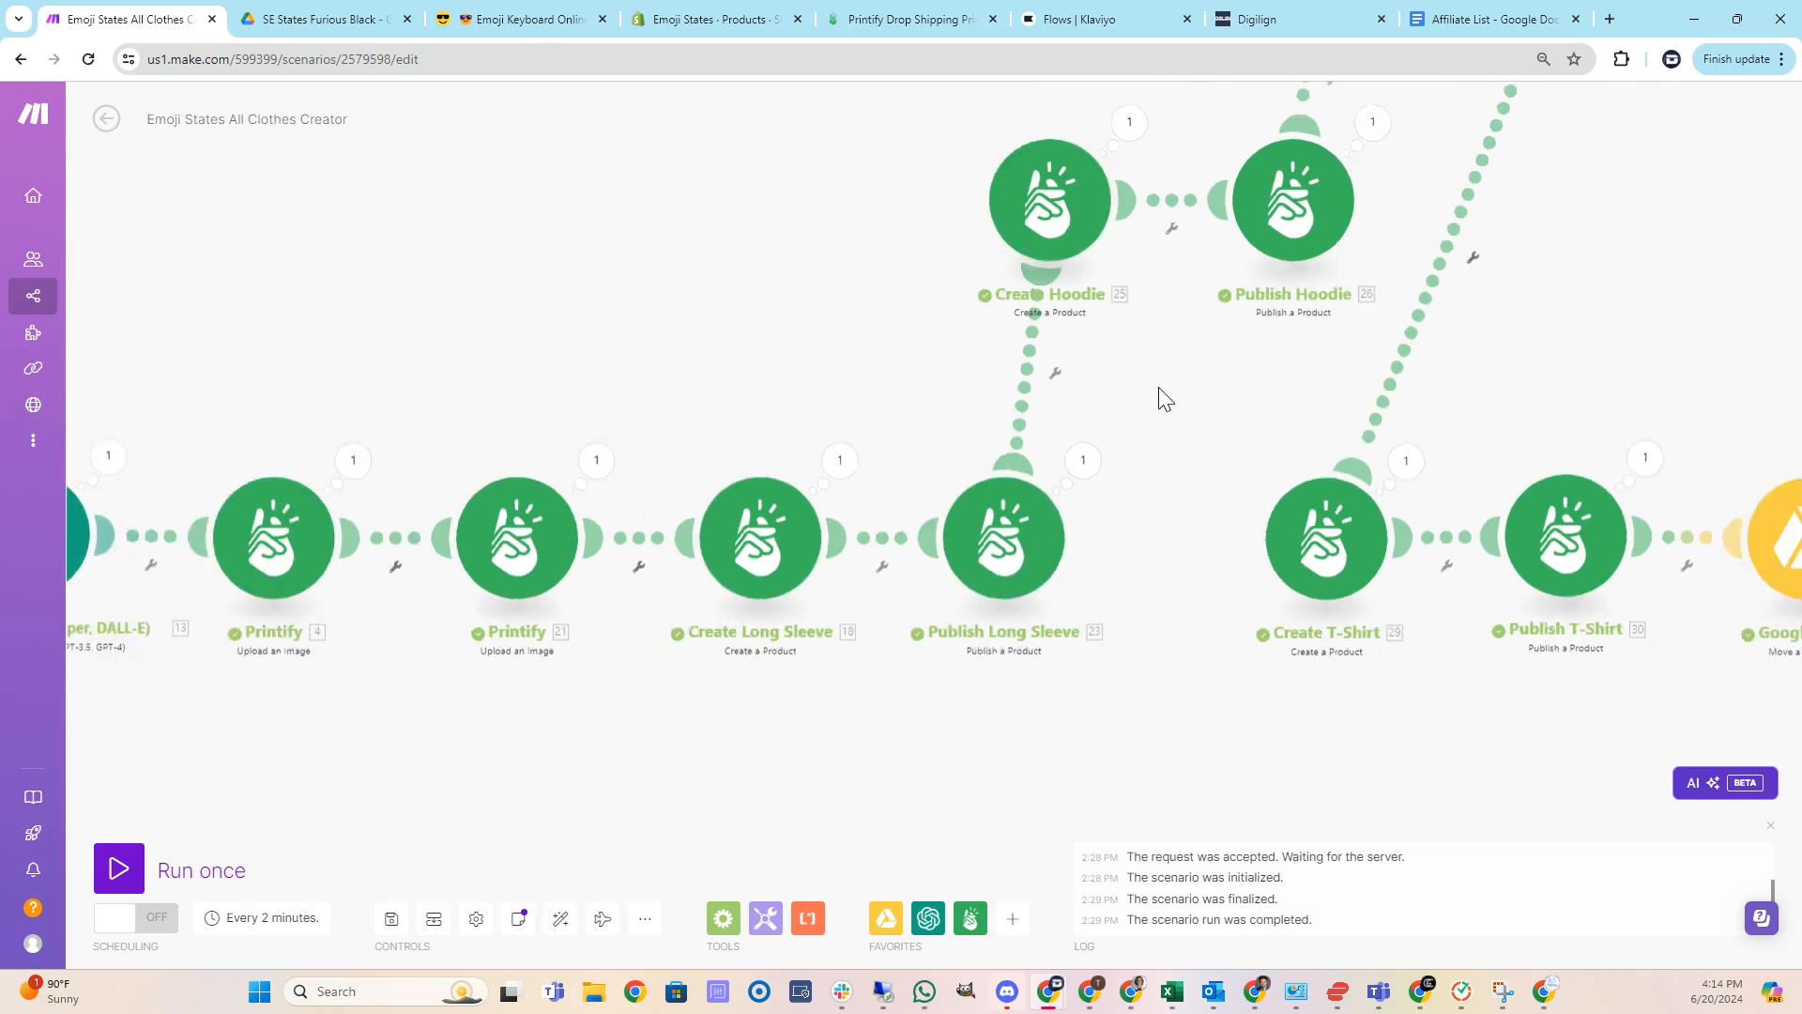
left_click_drag(1244, 413, 551, 514)
left_click_drag(1373, 460, 1317, 430)
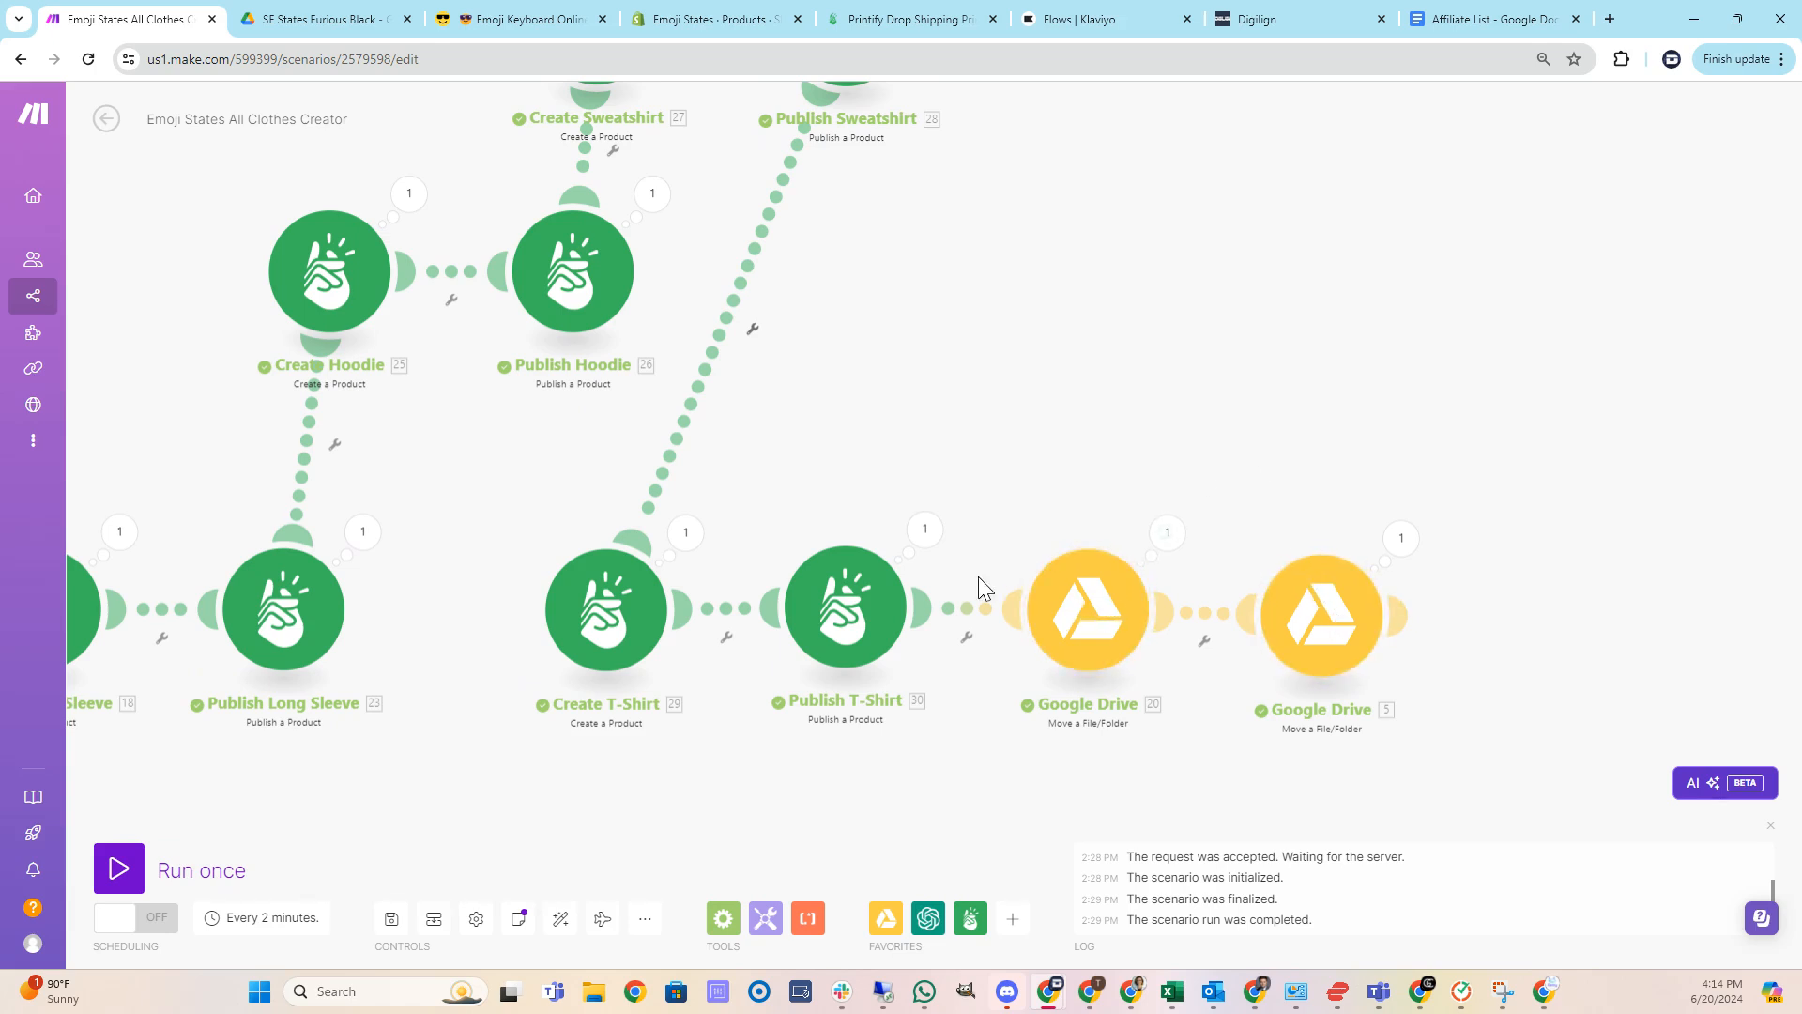
scroll(563, 775, "down", 4)
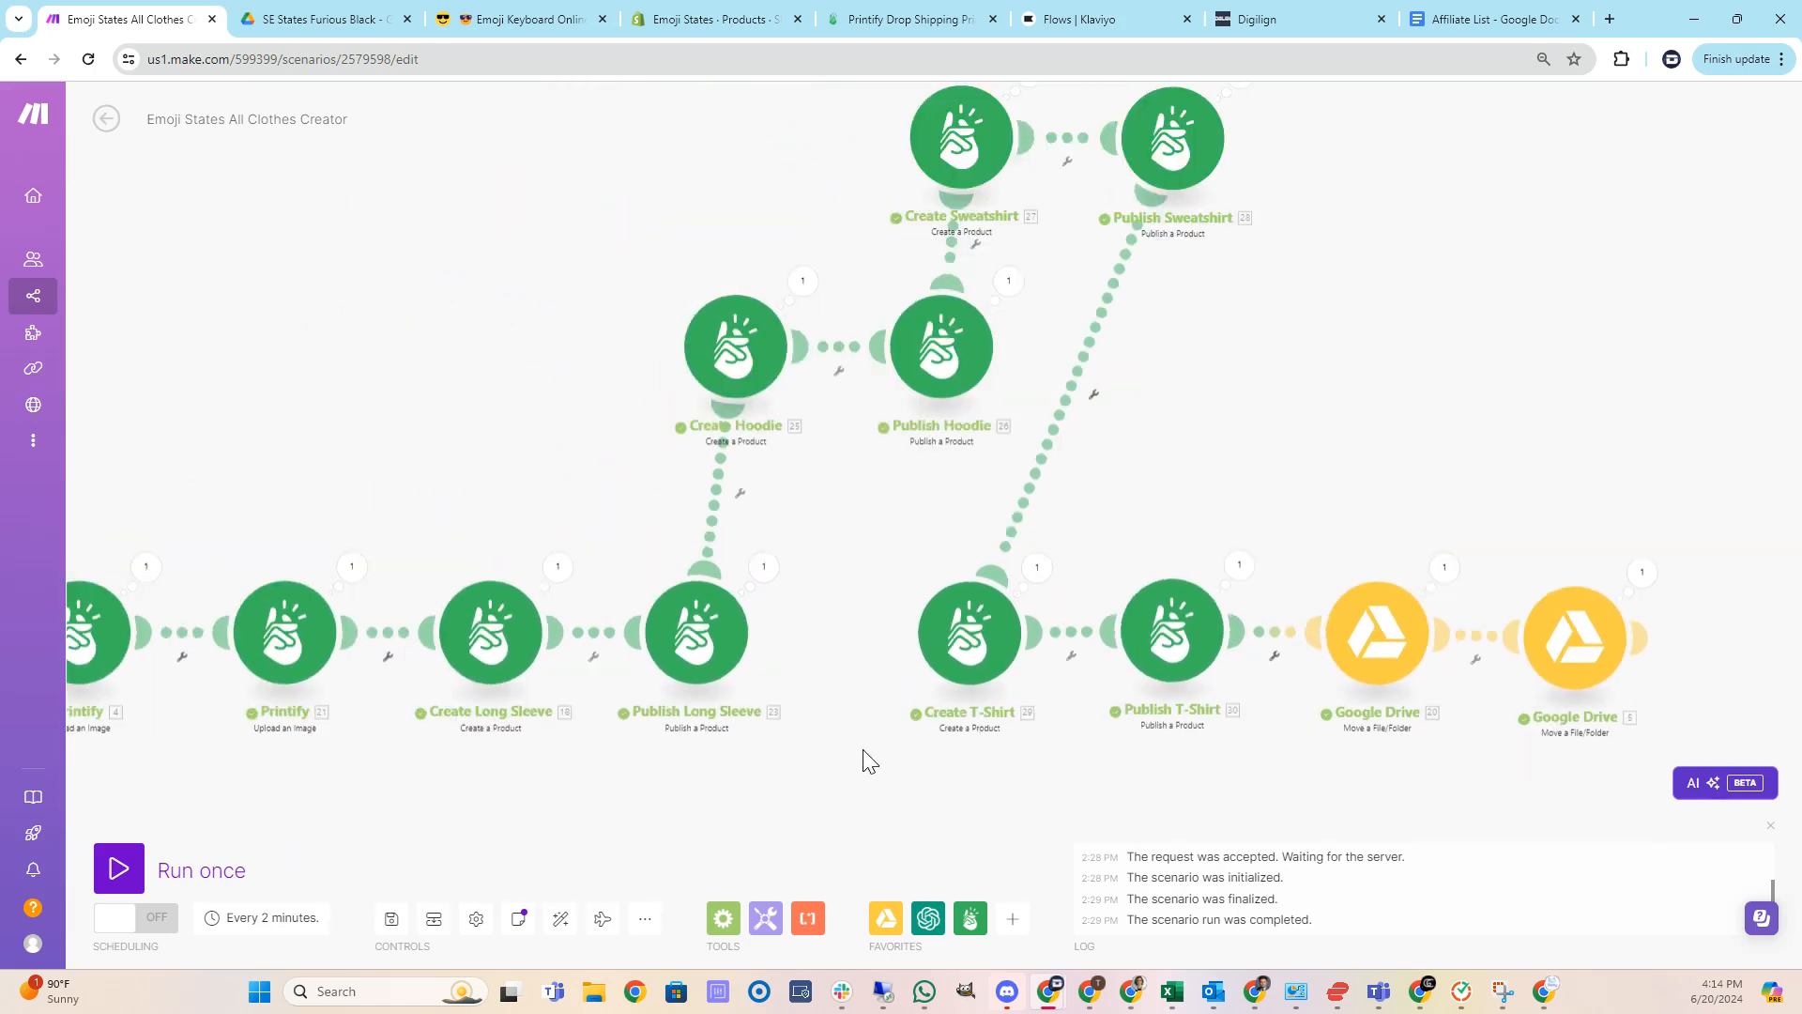
left_click_drag(452, 799, 967, 798)
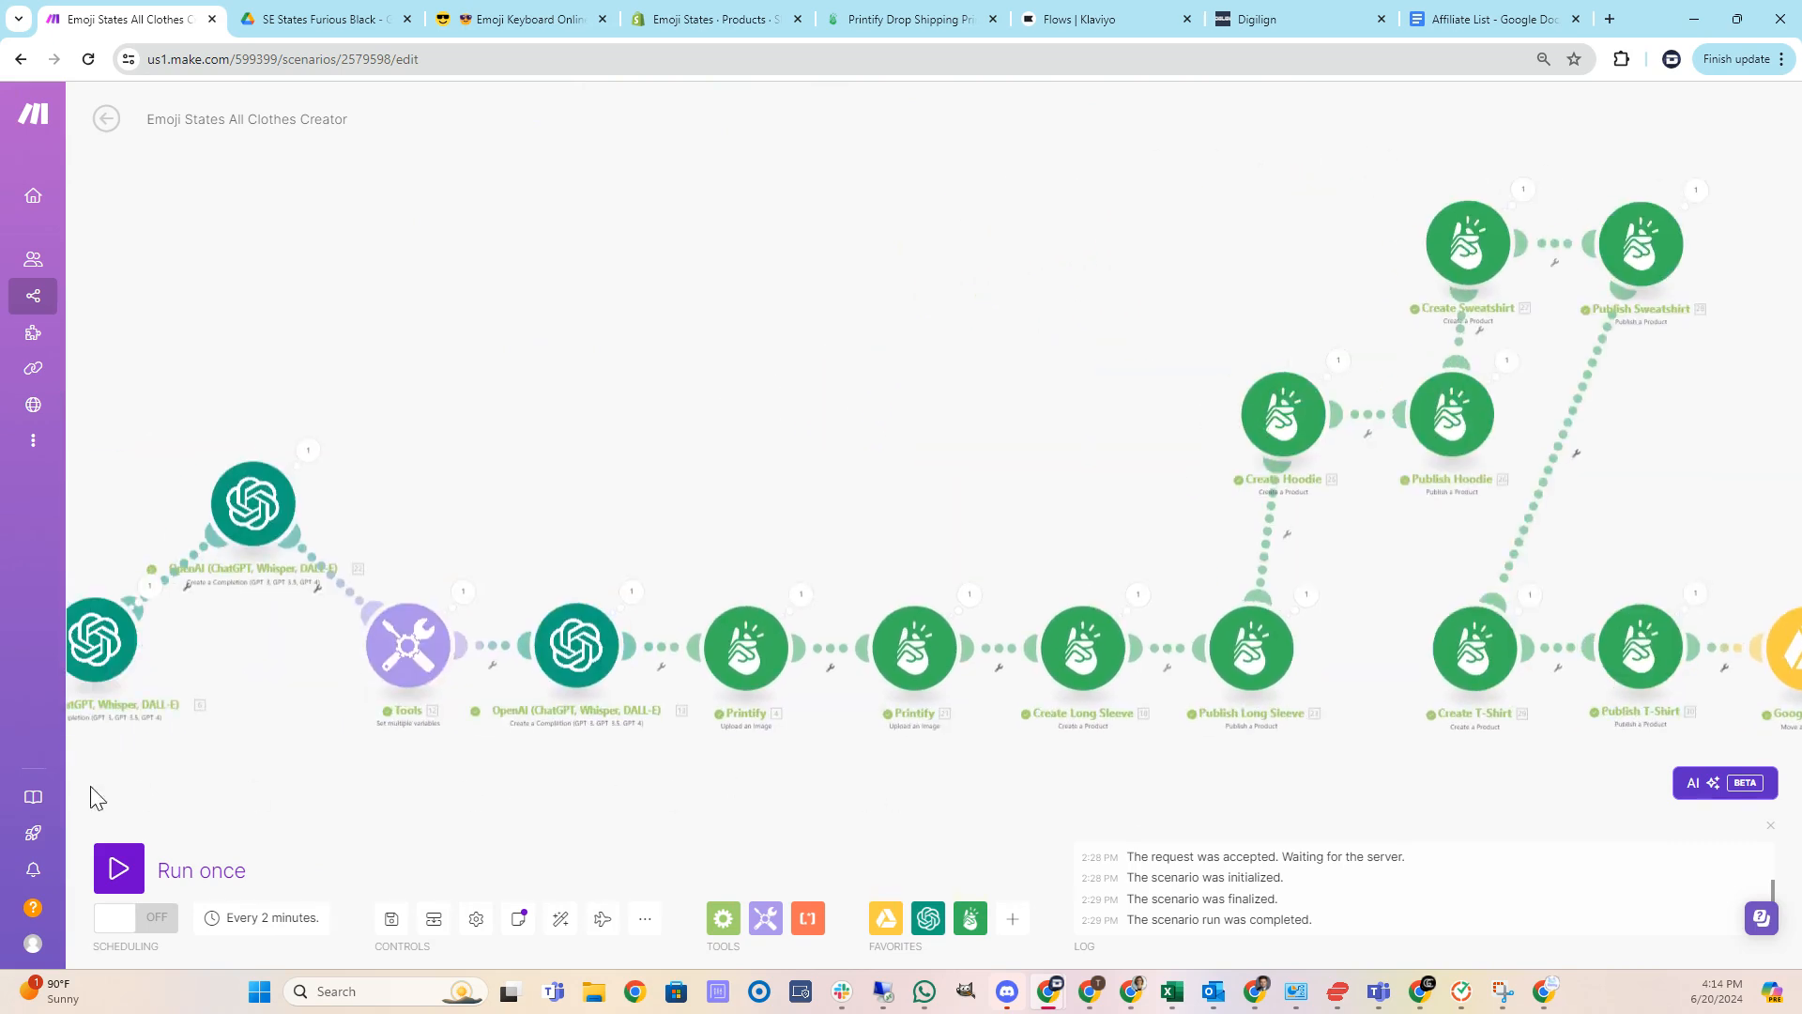
left_click_drag(222, 804, 340, 768)
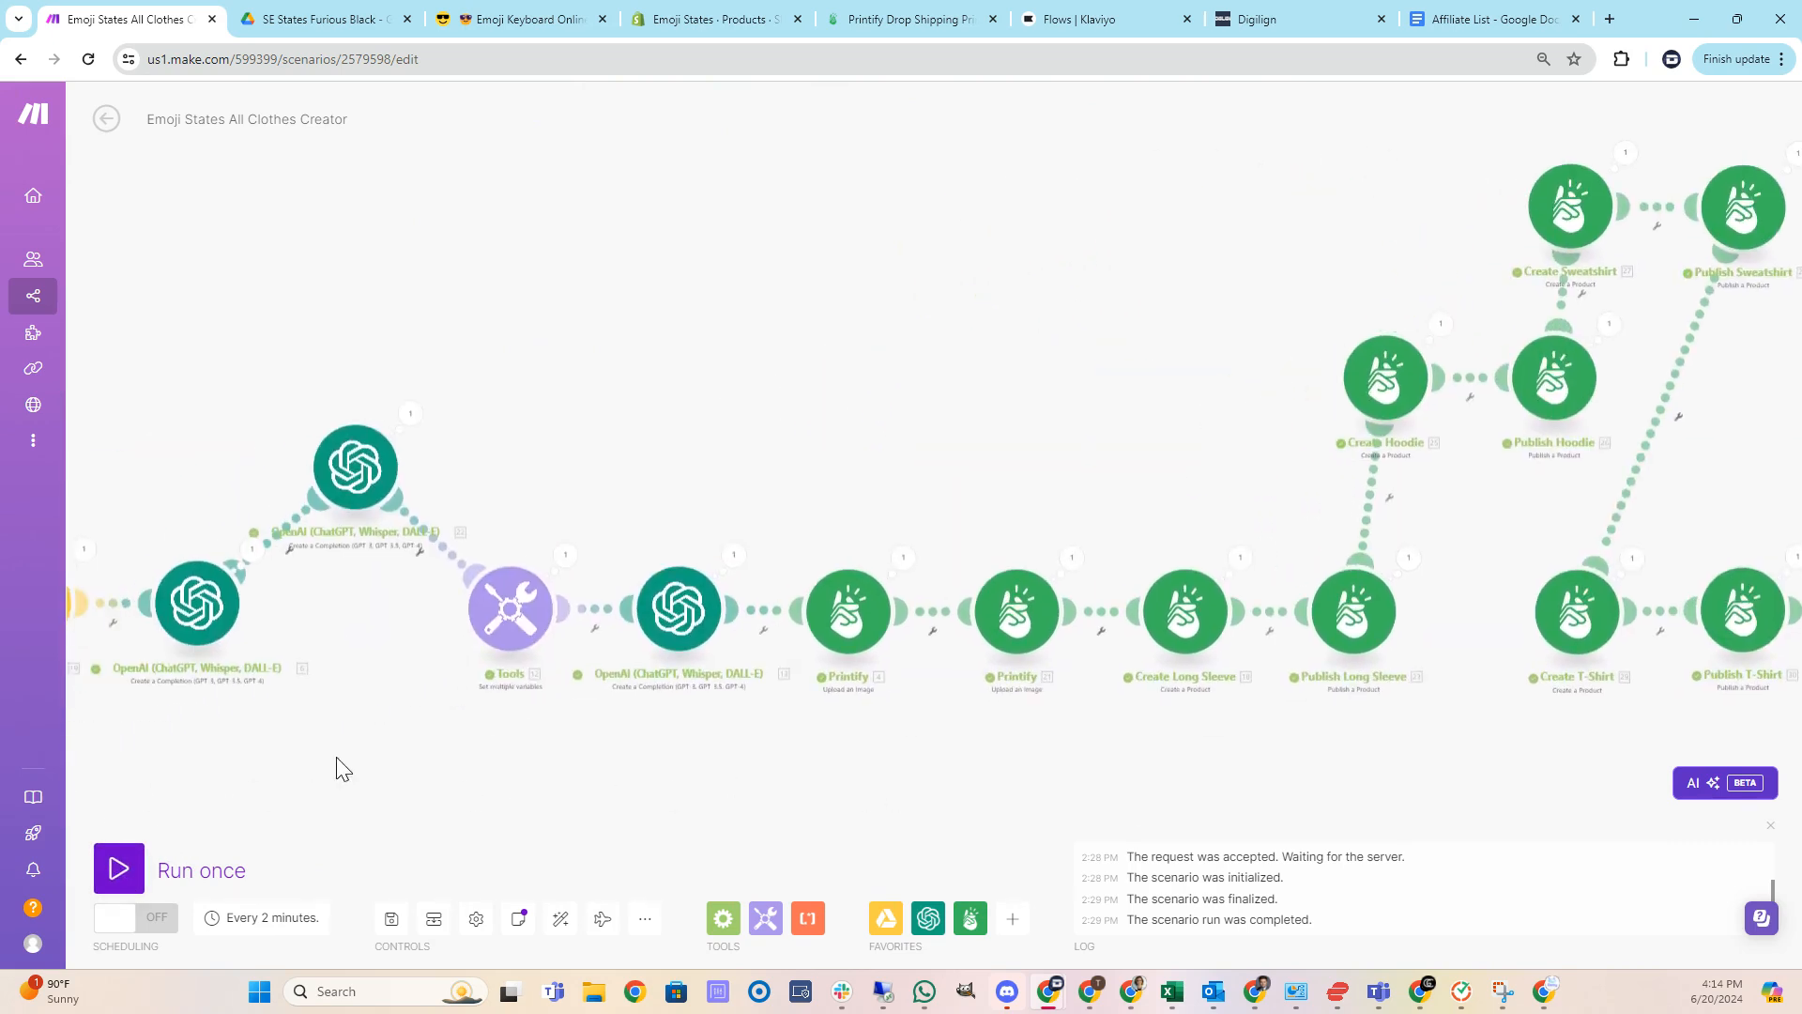
scroll(415, 765, "down", 6)
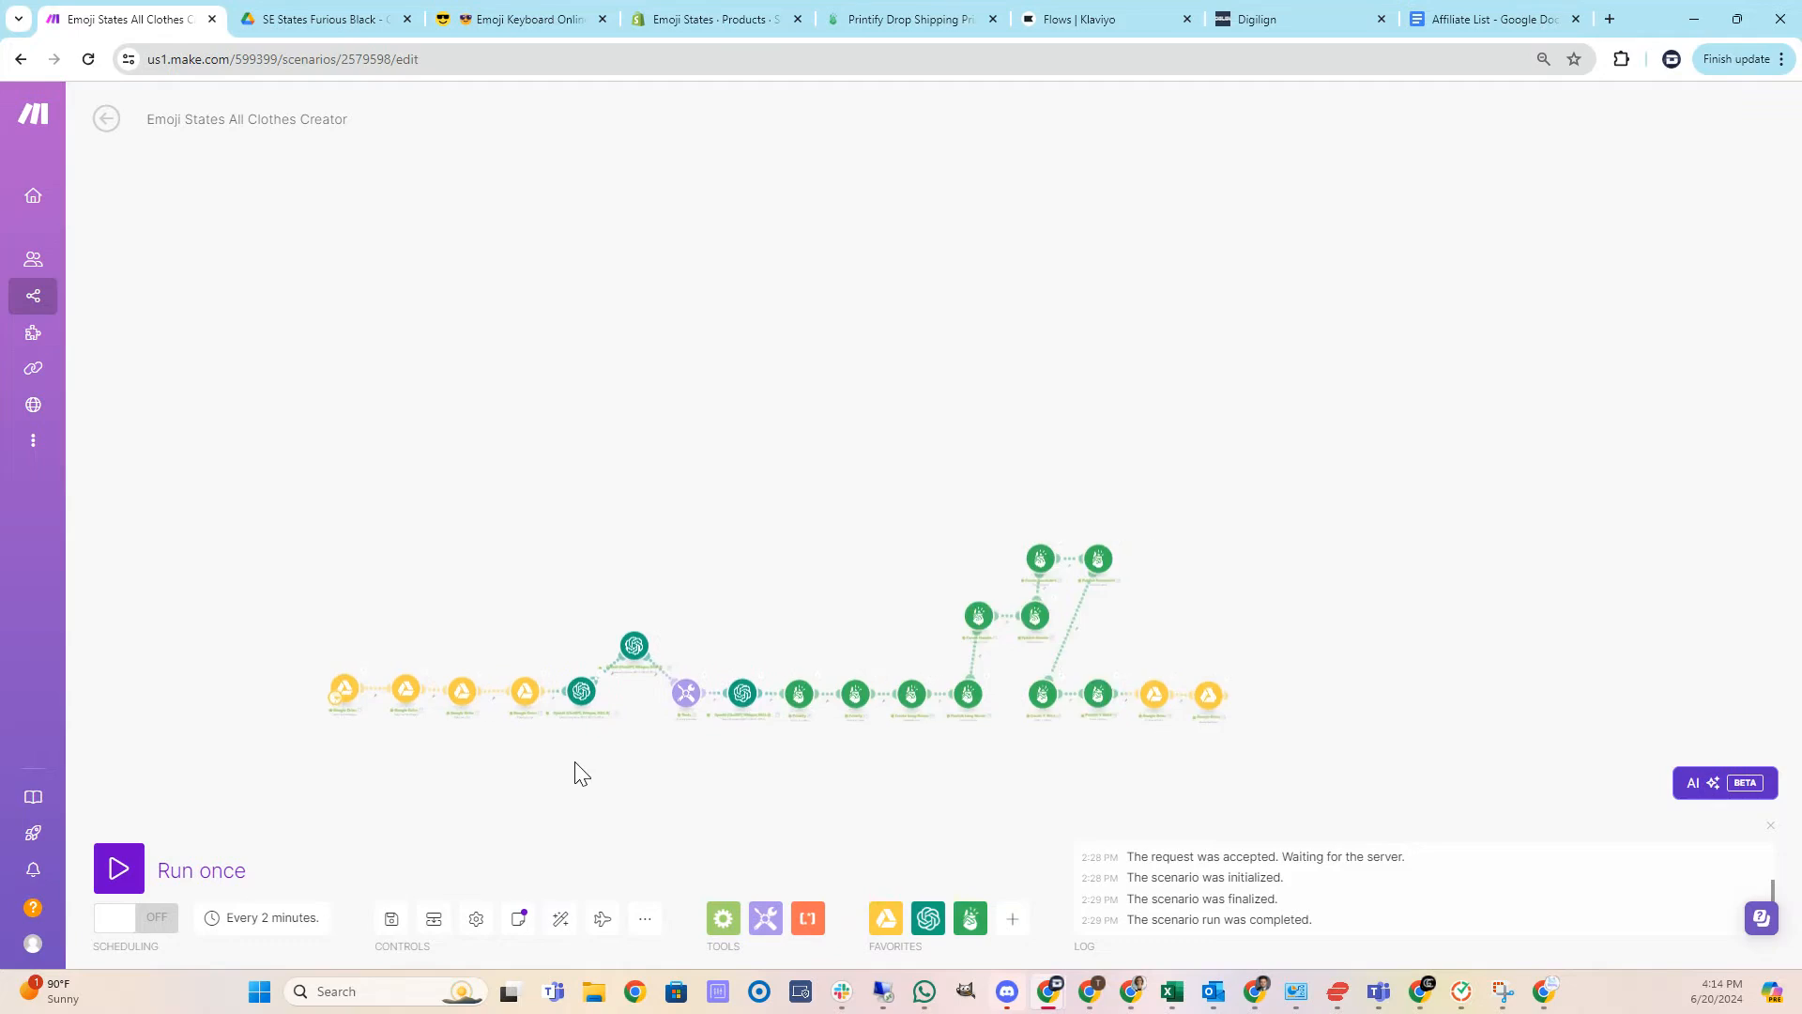
left_click_drag(576, 772, 624, 639)
scroll(623, 641, "up", 4)
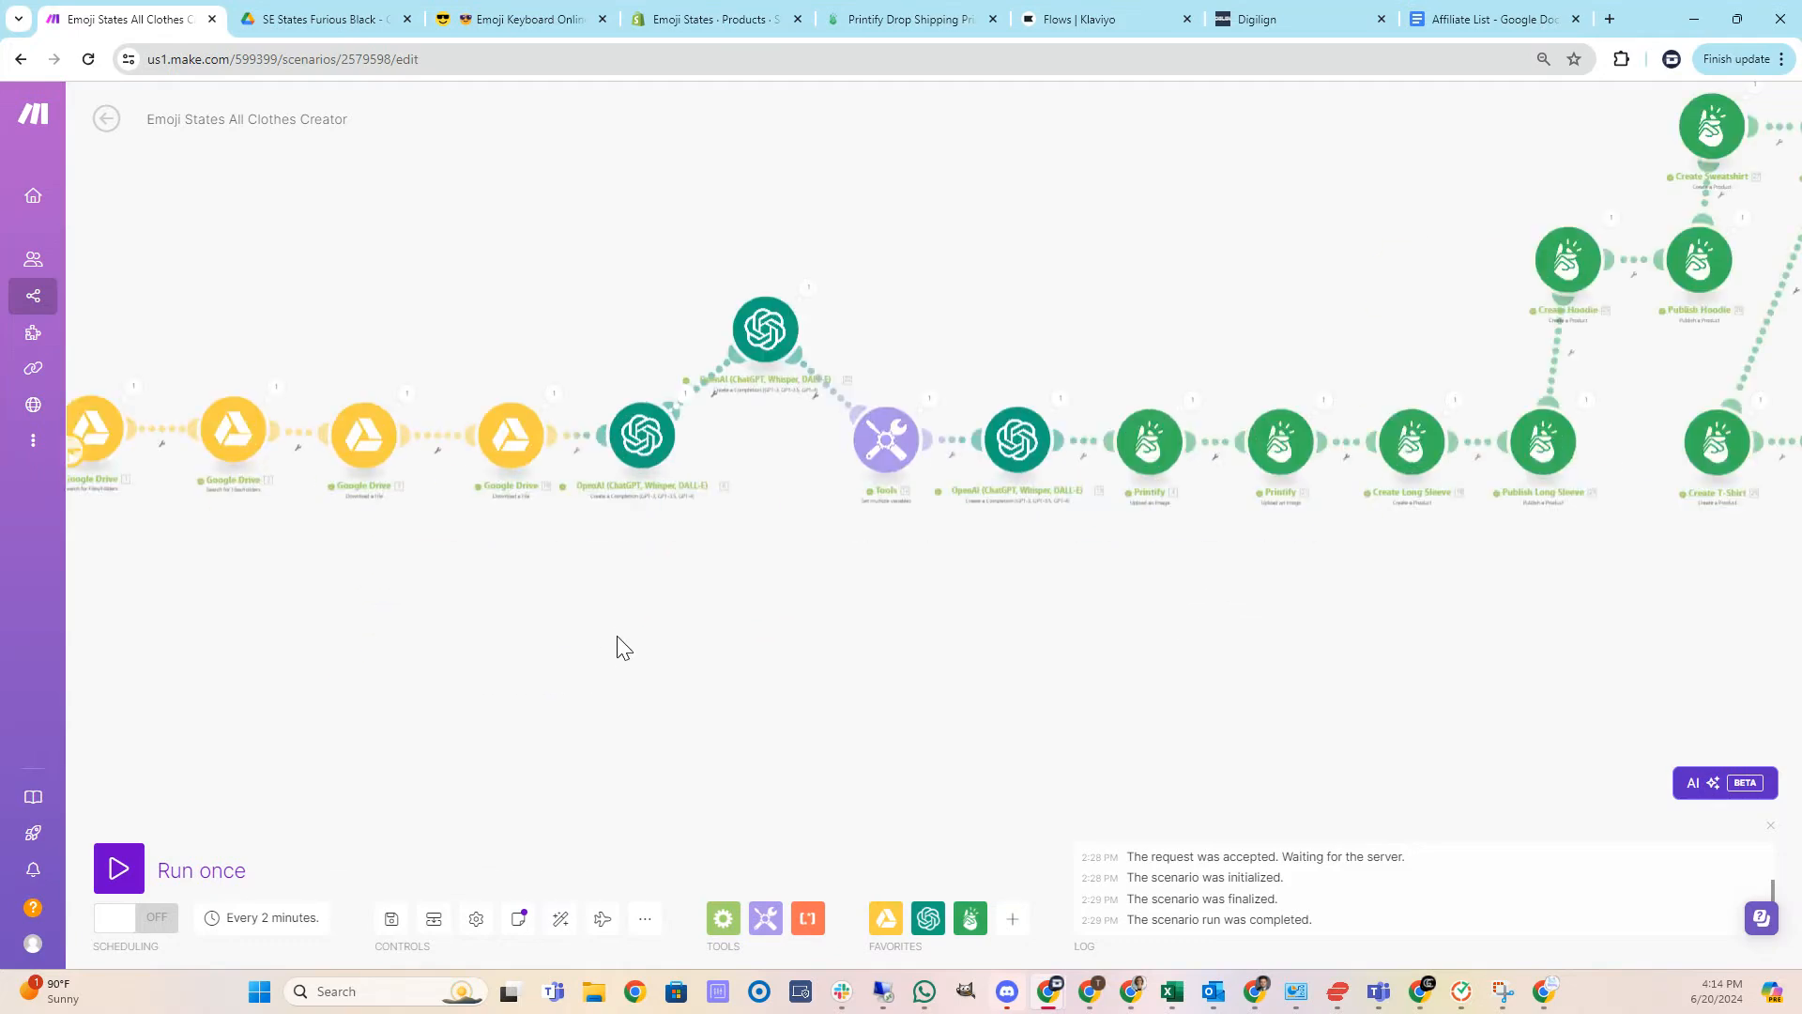
scroll(617, 648, "down", 2)
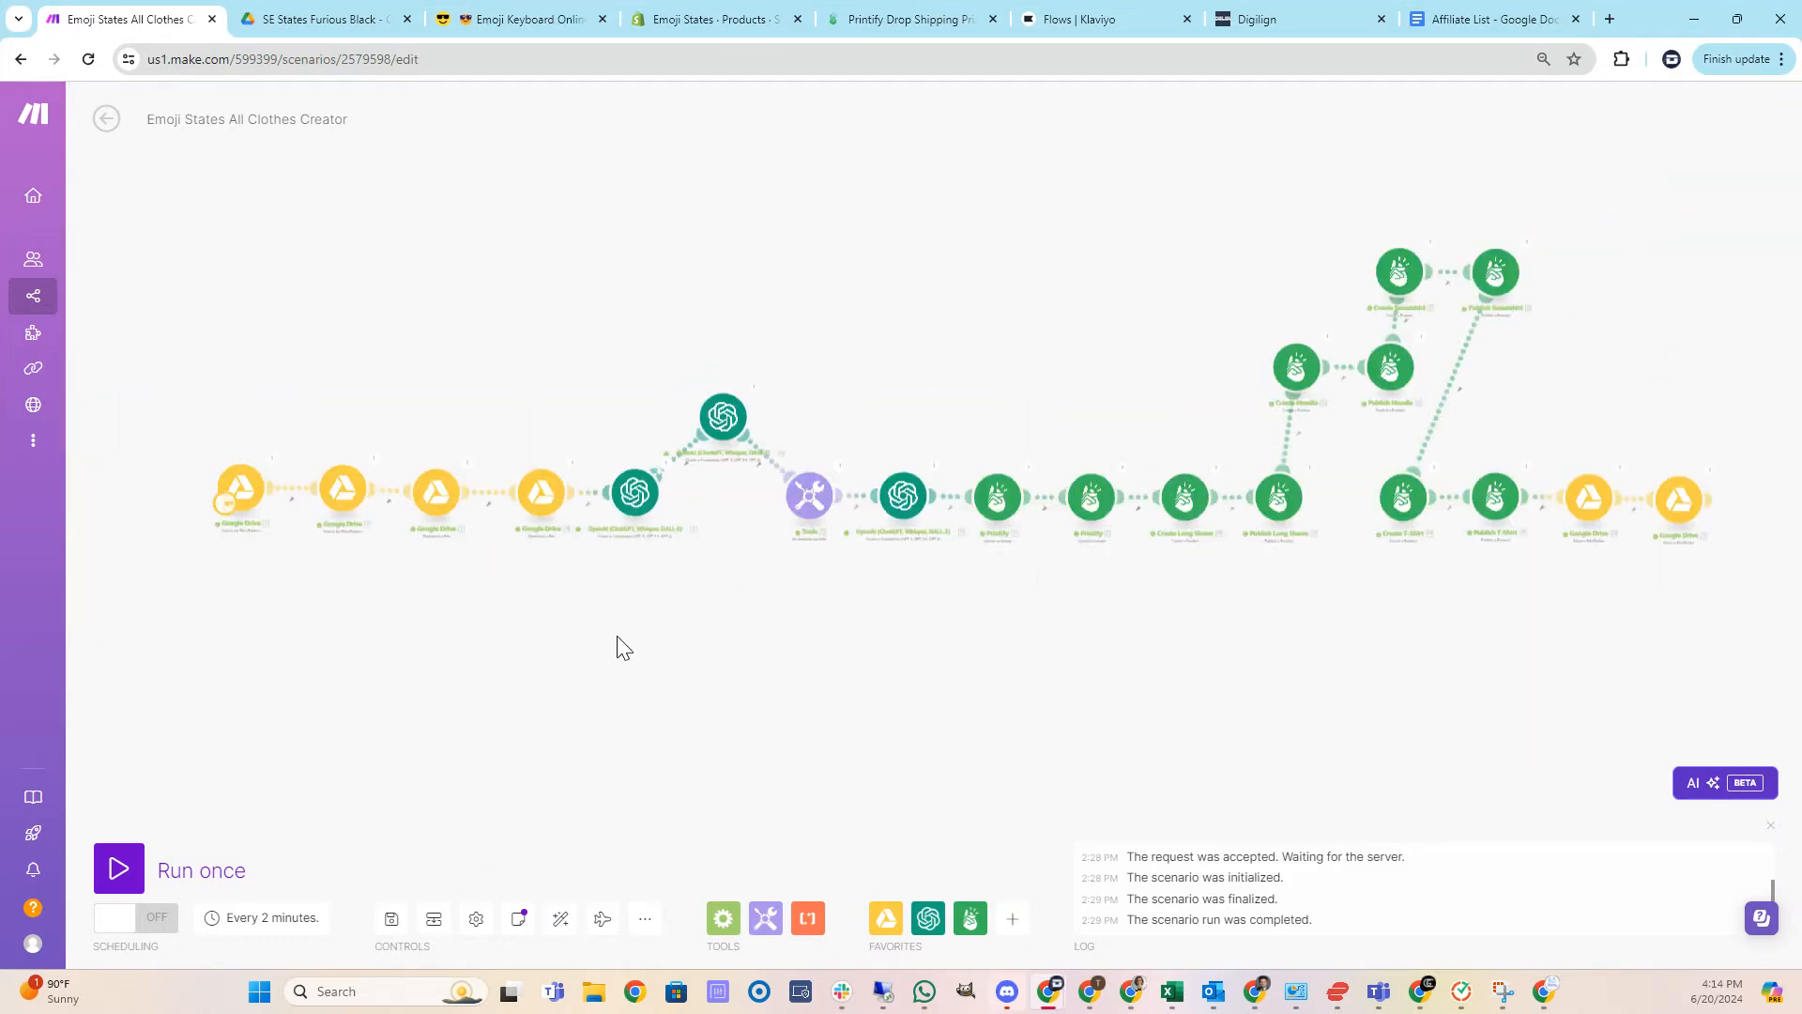
left_click(139, 868)
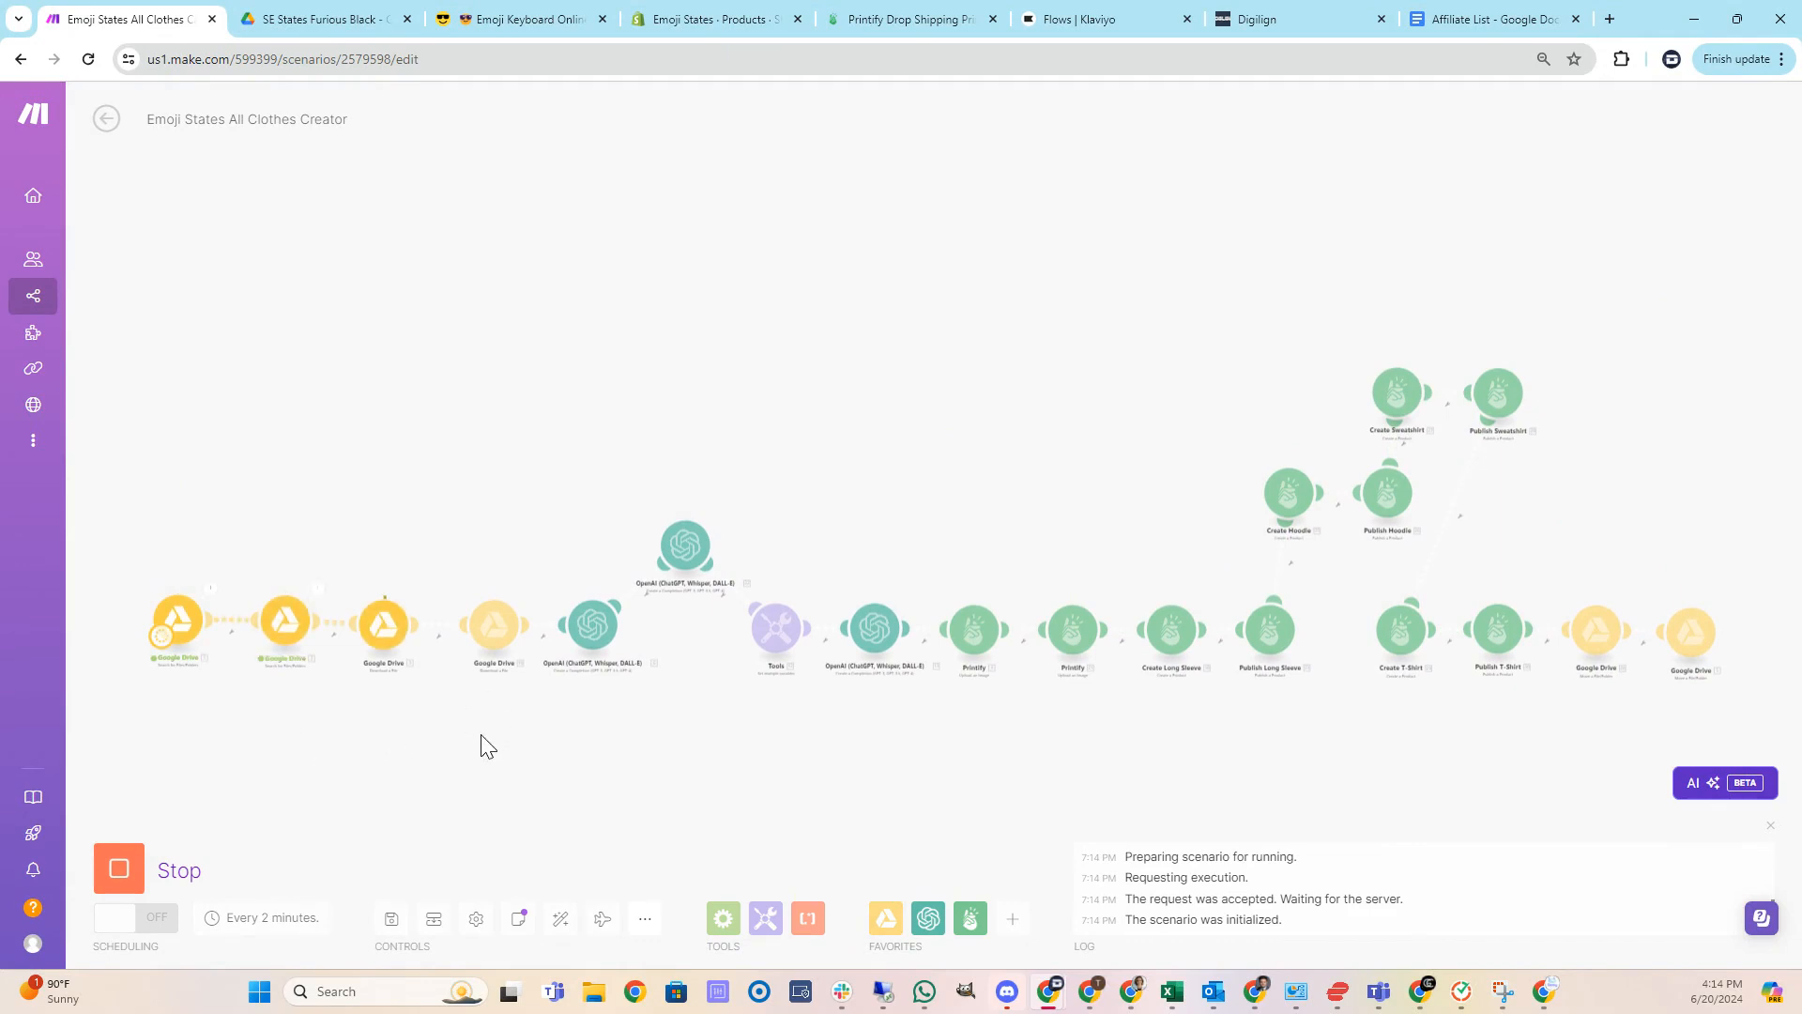
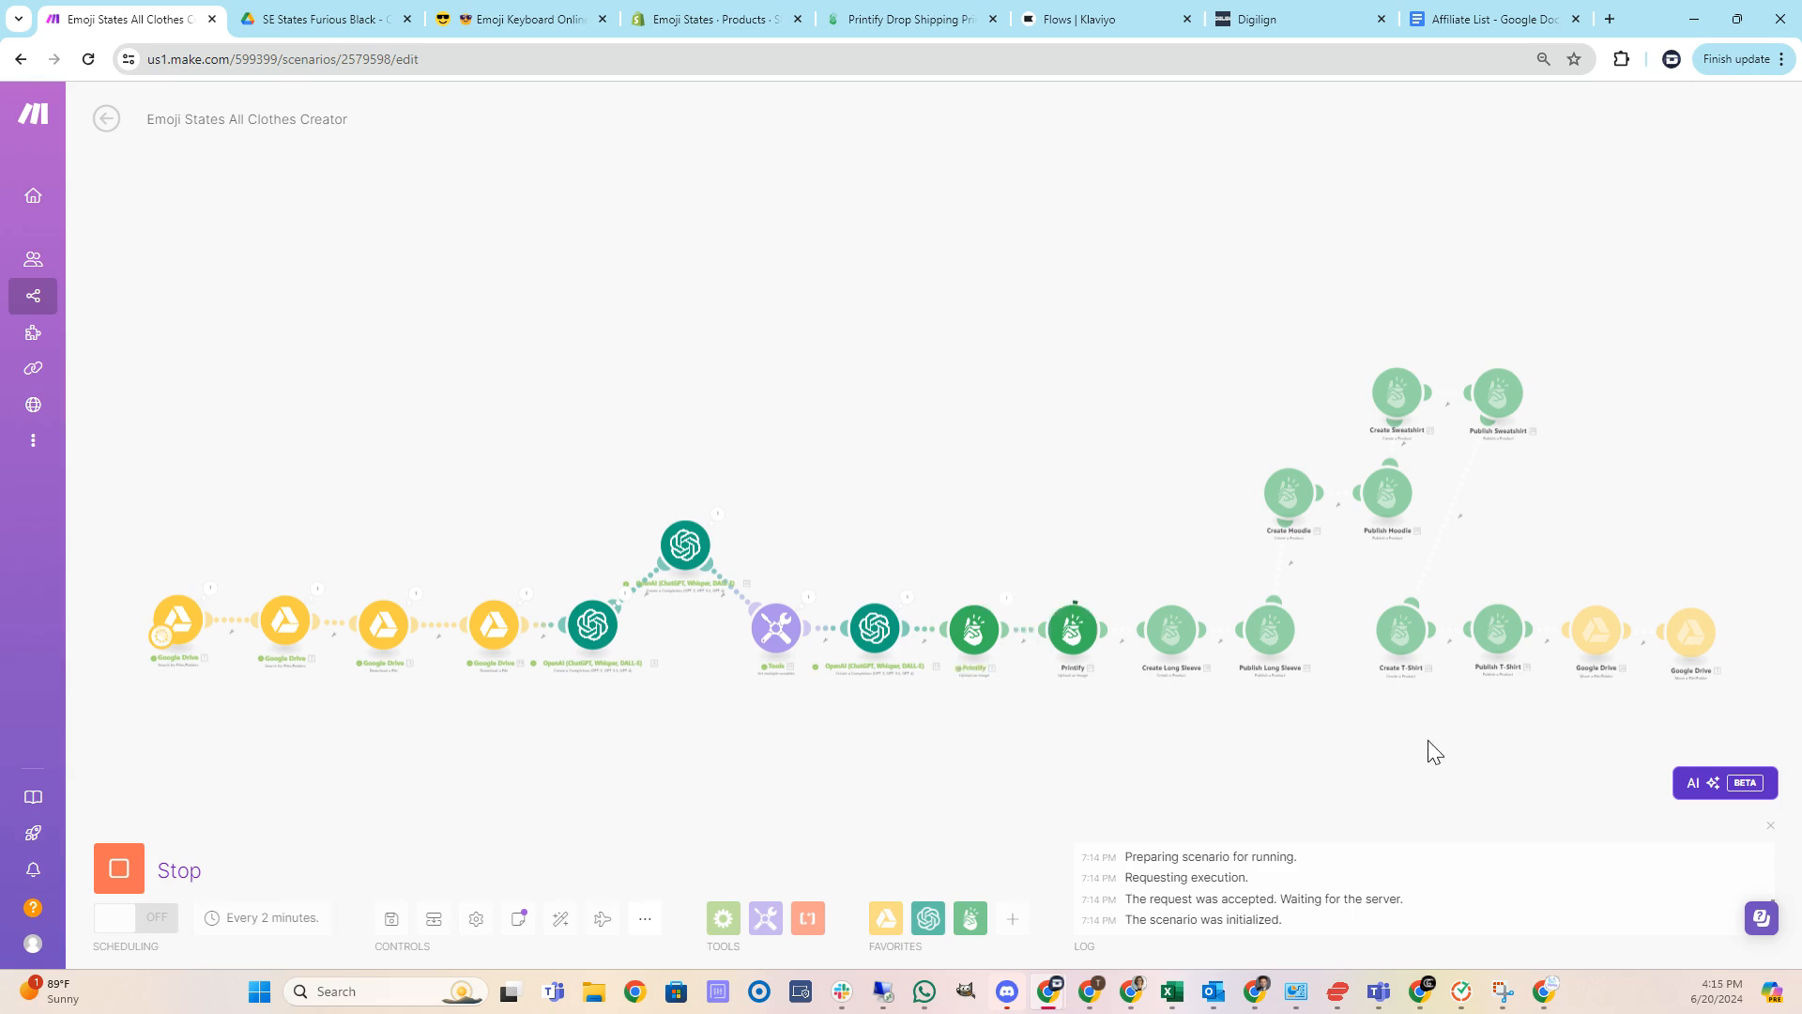
Check the SE States Furious Black Created folder in Google Drive and preview the image moved into it.
left_click_drag(1423, 748, 1157, 744)
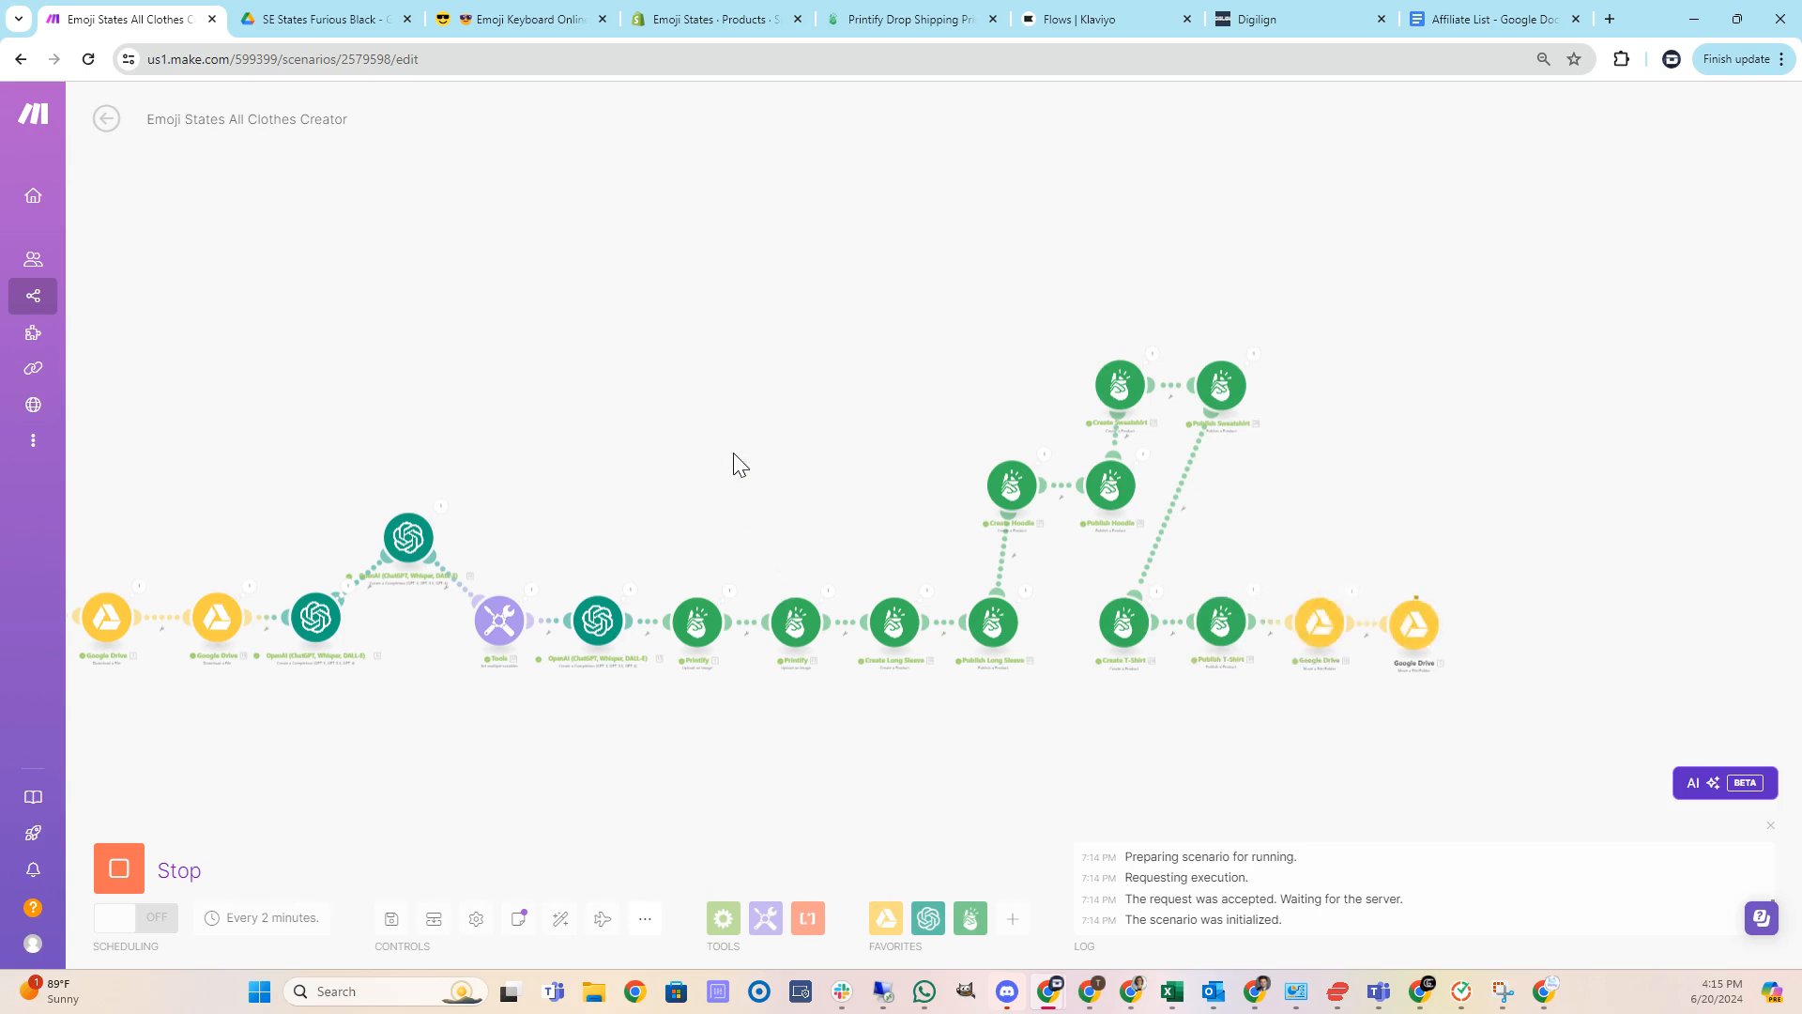
left_click(330, 19)
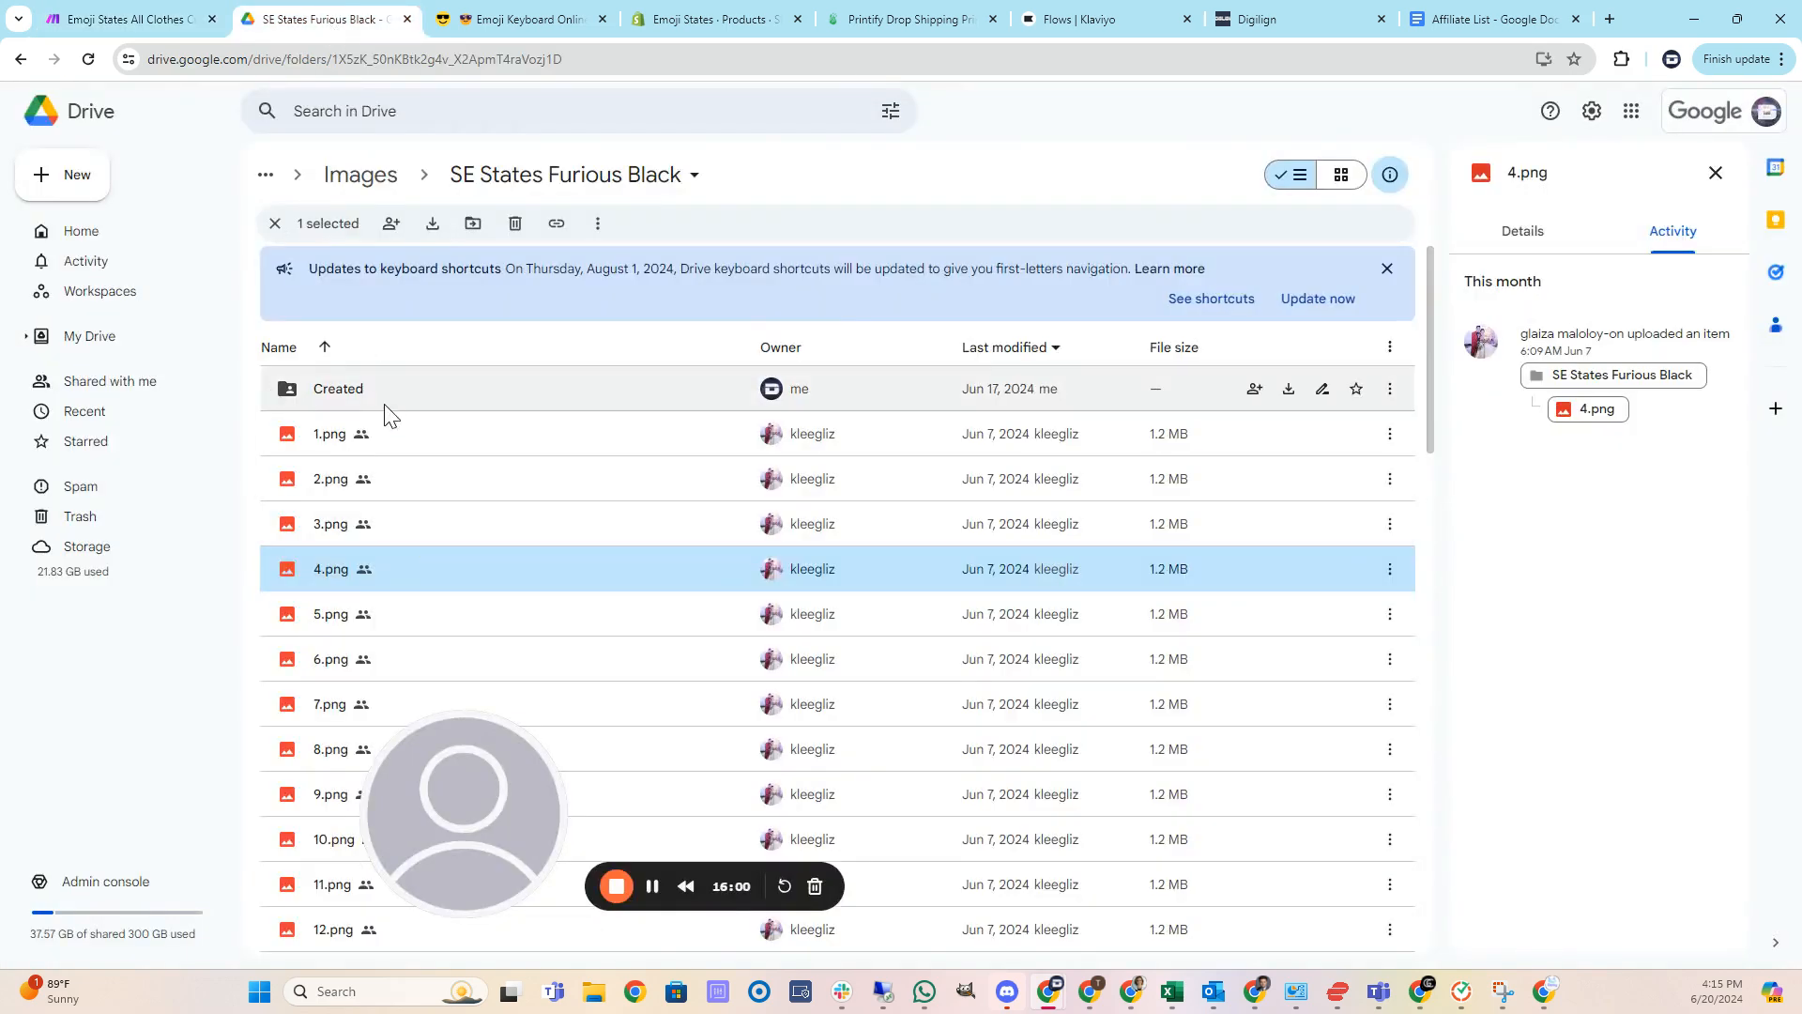
double_click(355, 403)
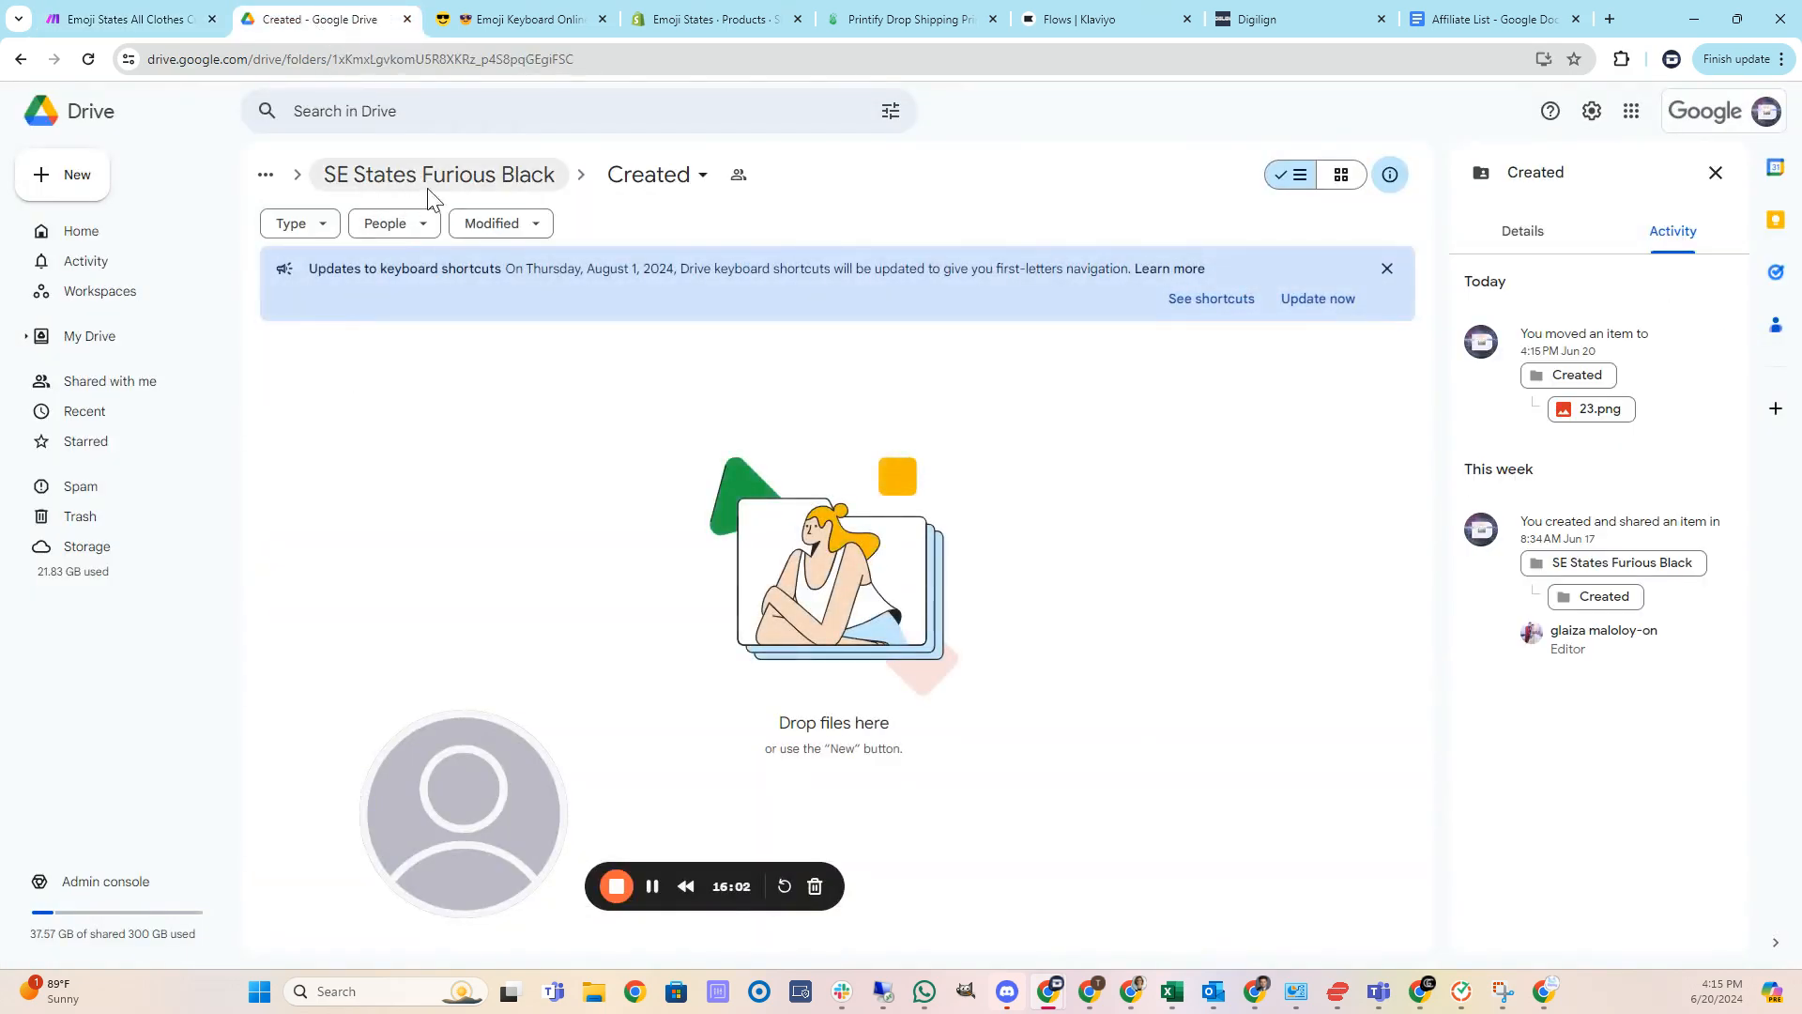
left_click(427, 187)
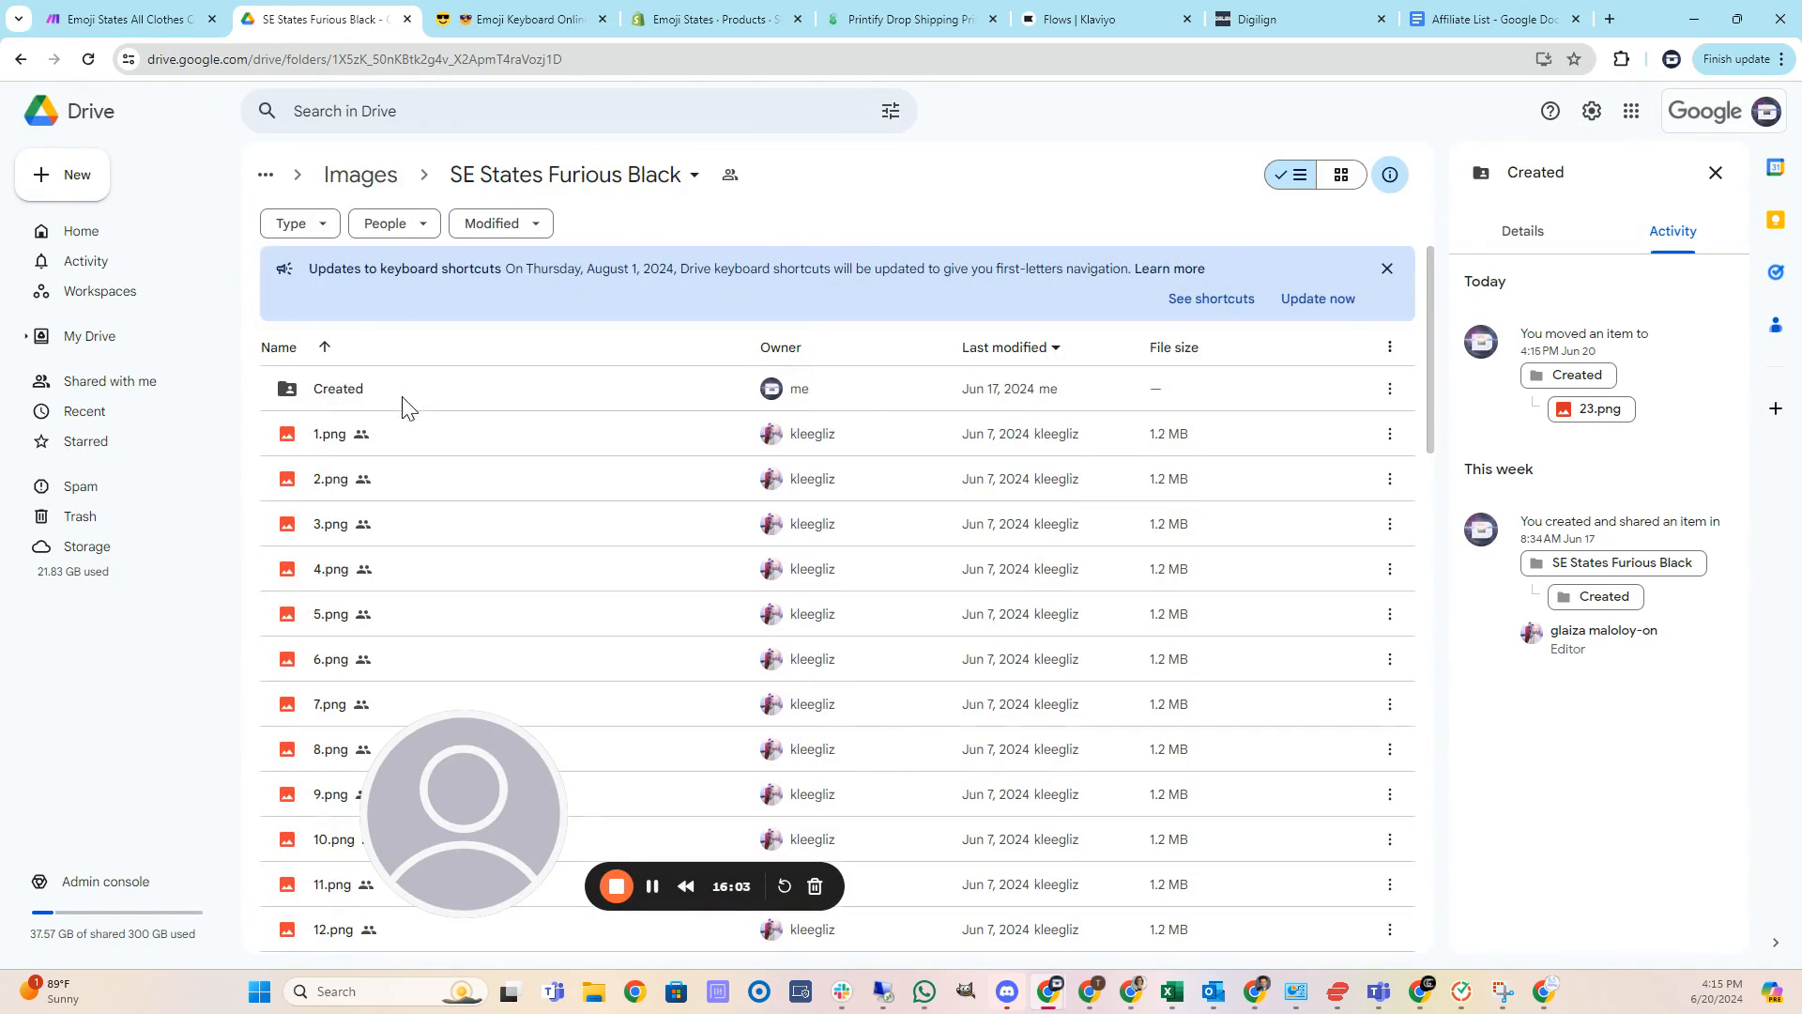
double_click(340, 395)
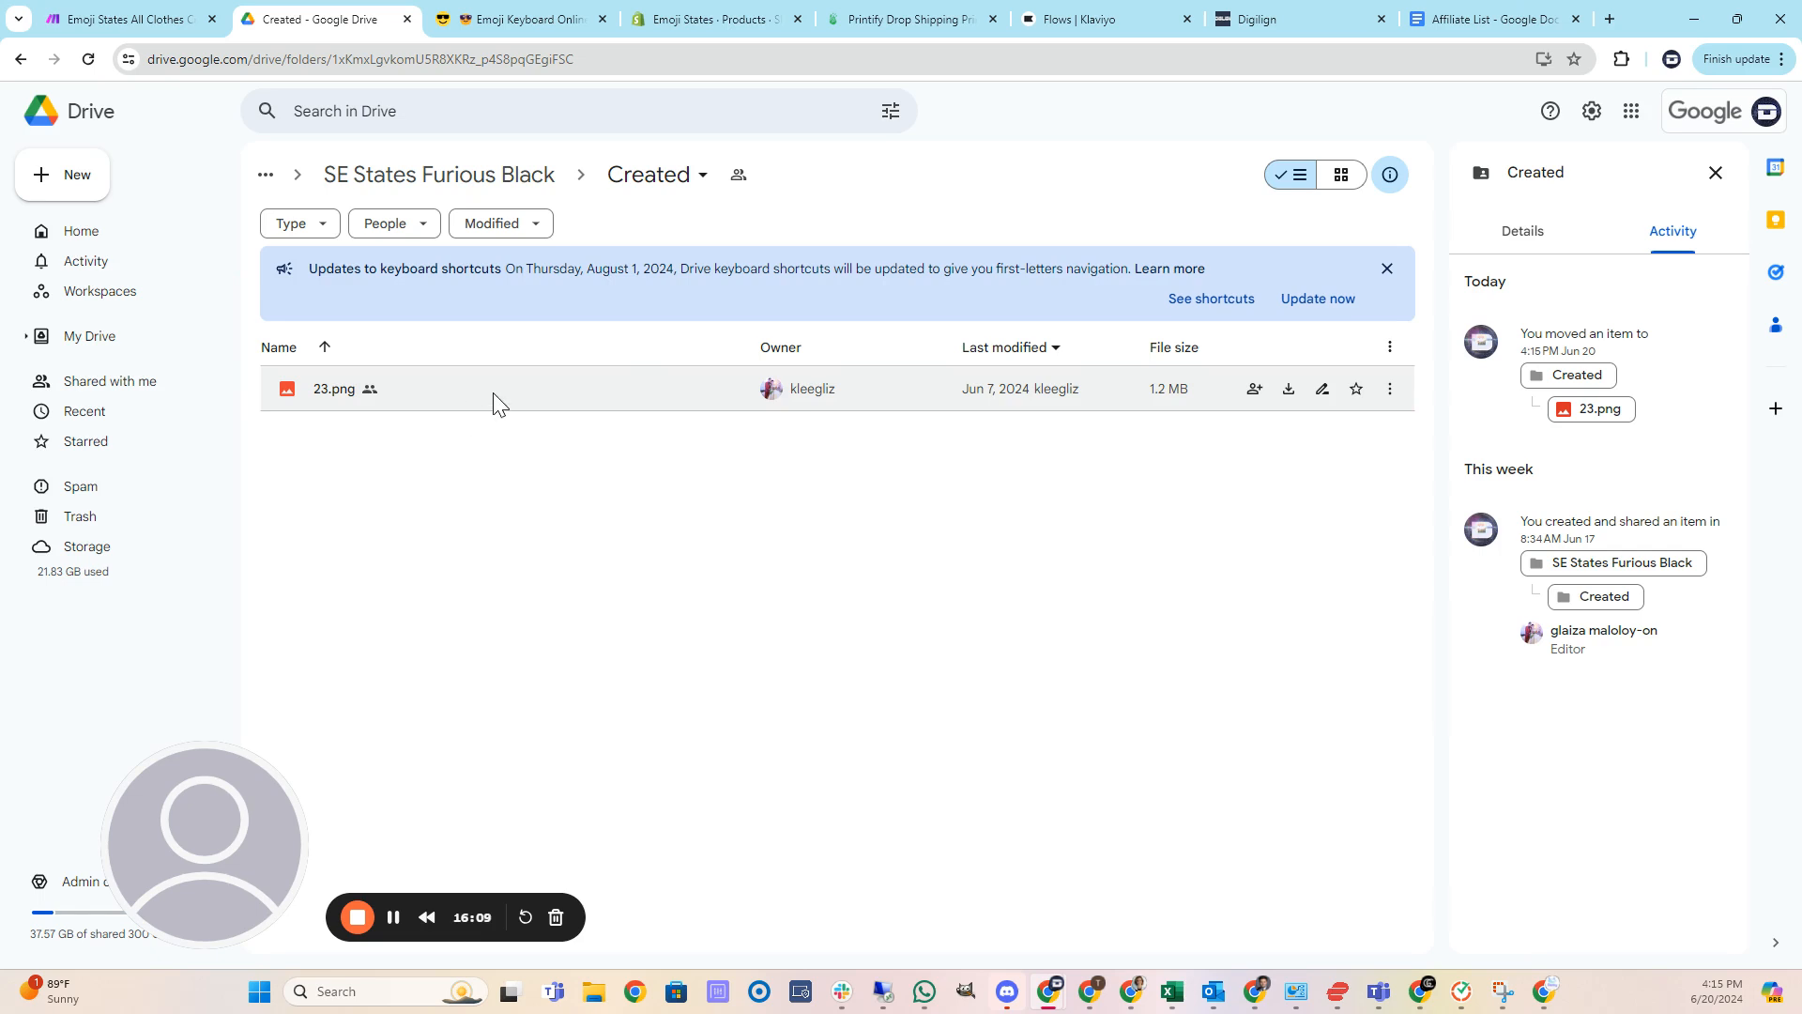
left_click(451, 391)
double_click(452, 389)
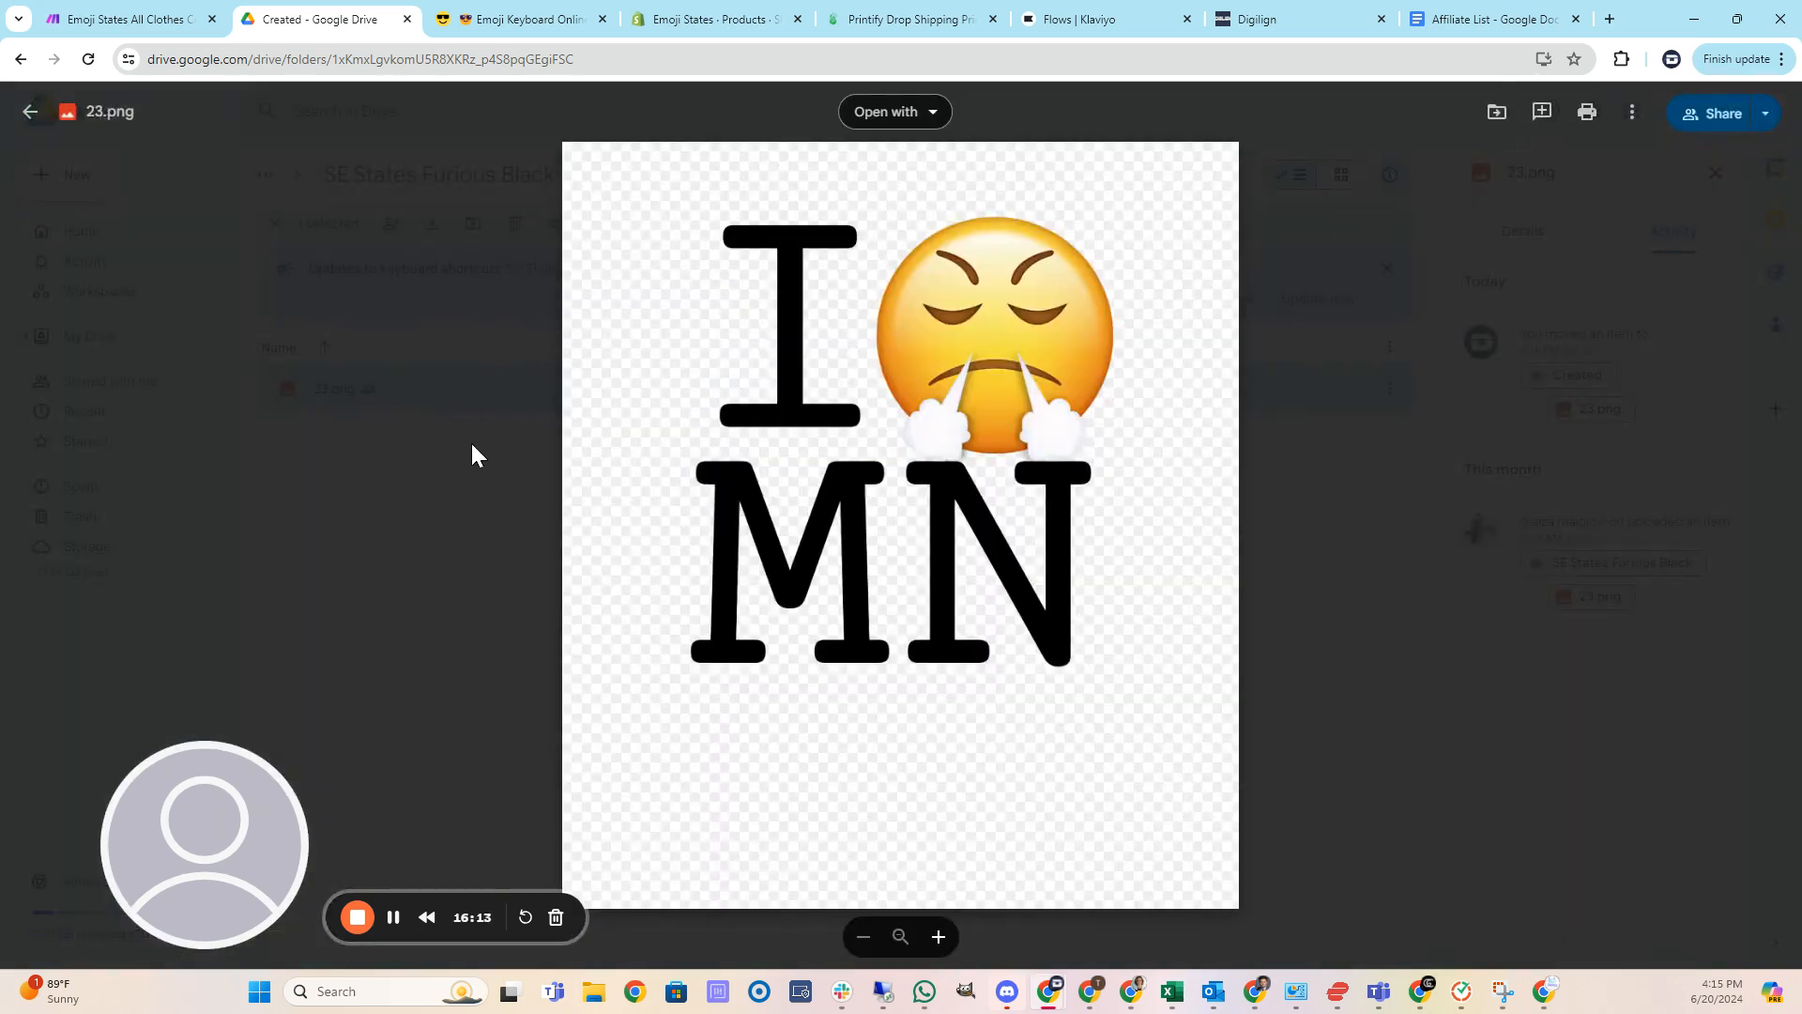
left_click(472, 488)
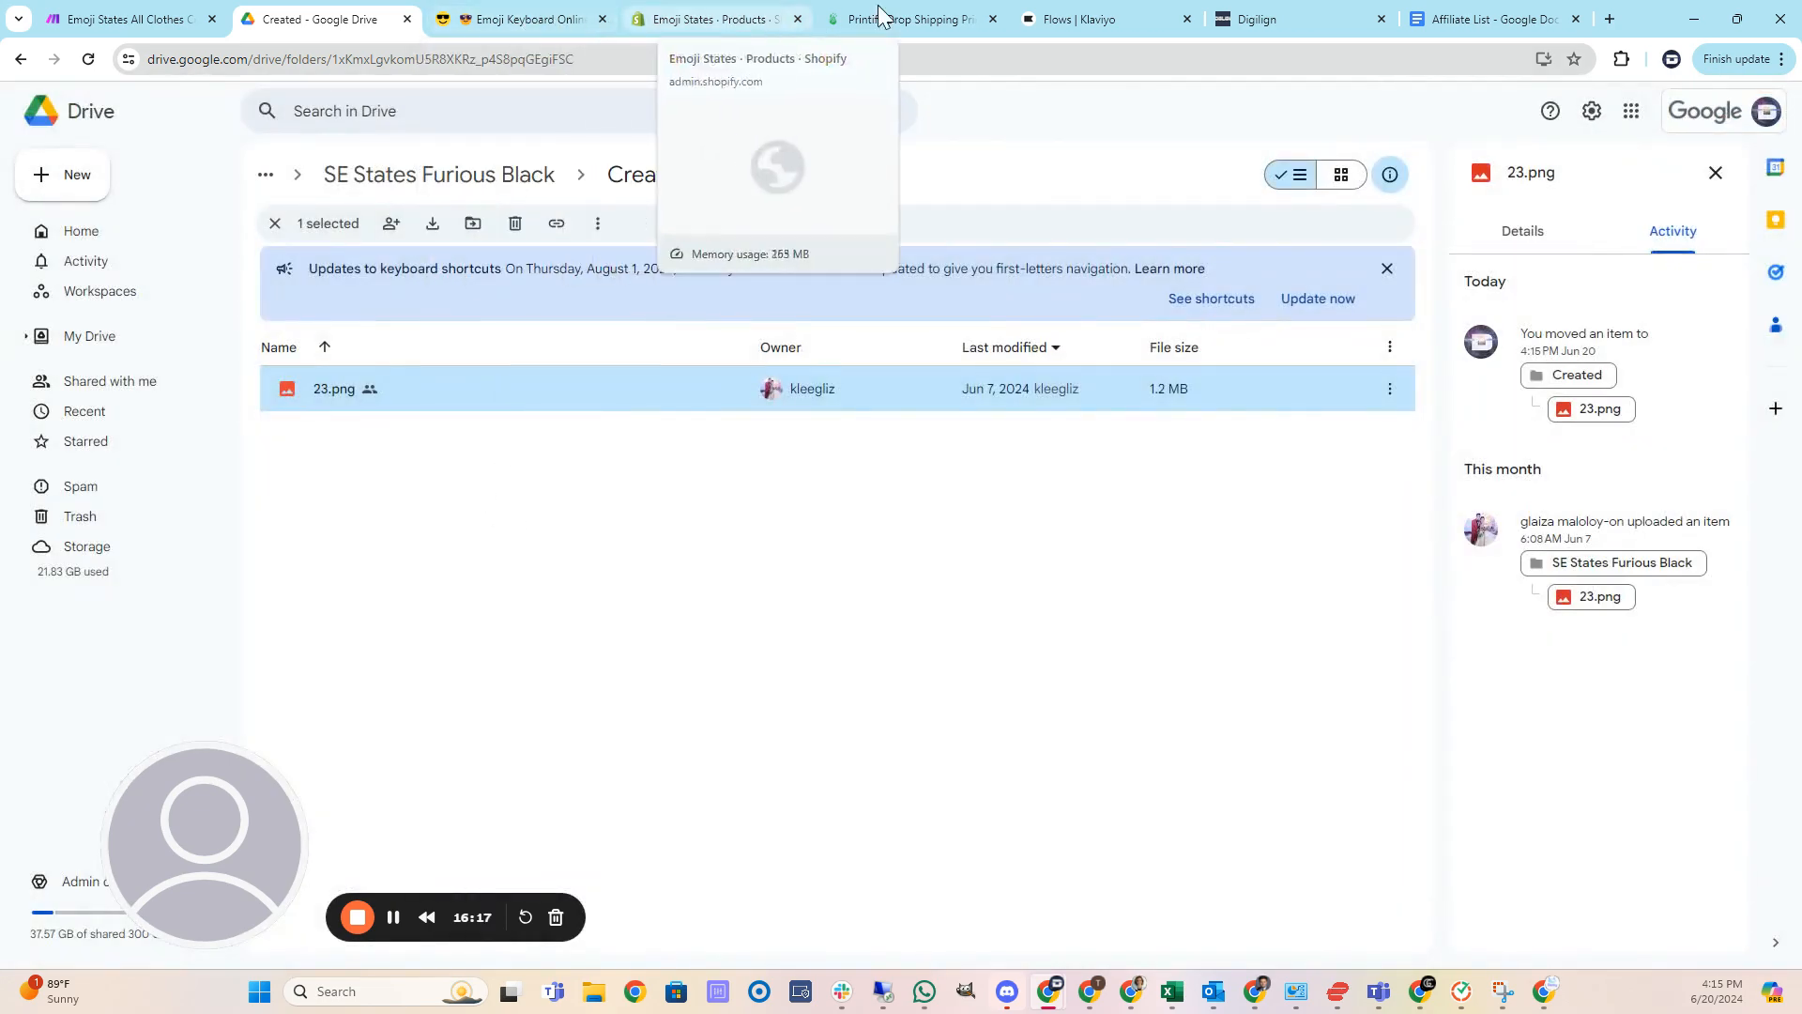
Reload the Printify product list to check the newly created Furious about Minnesota products.
left_click(913, 19)
scroll(621, 402, "up", 2)
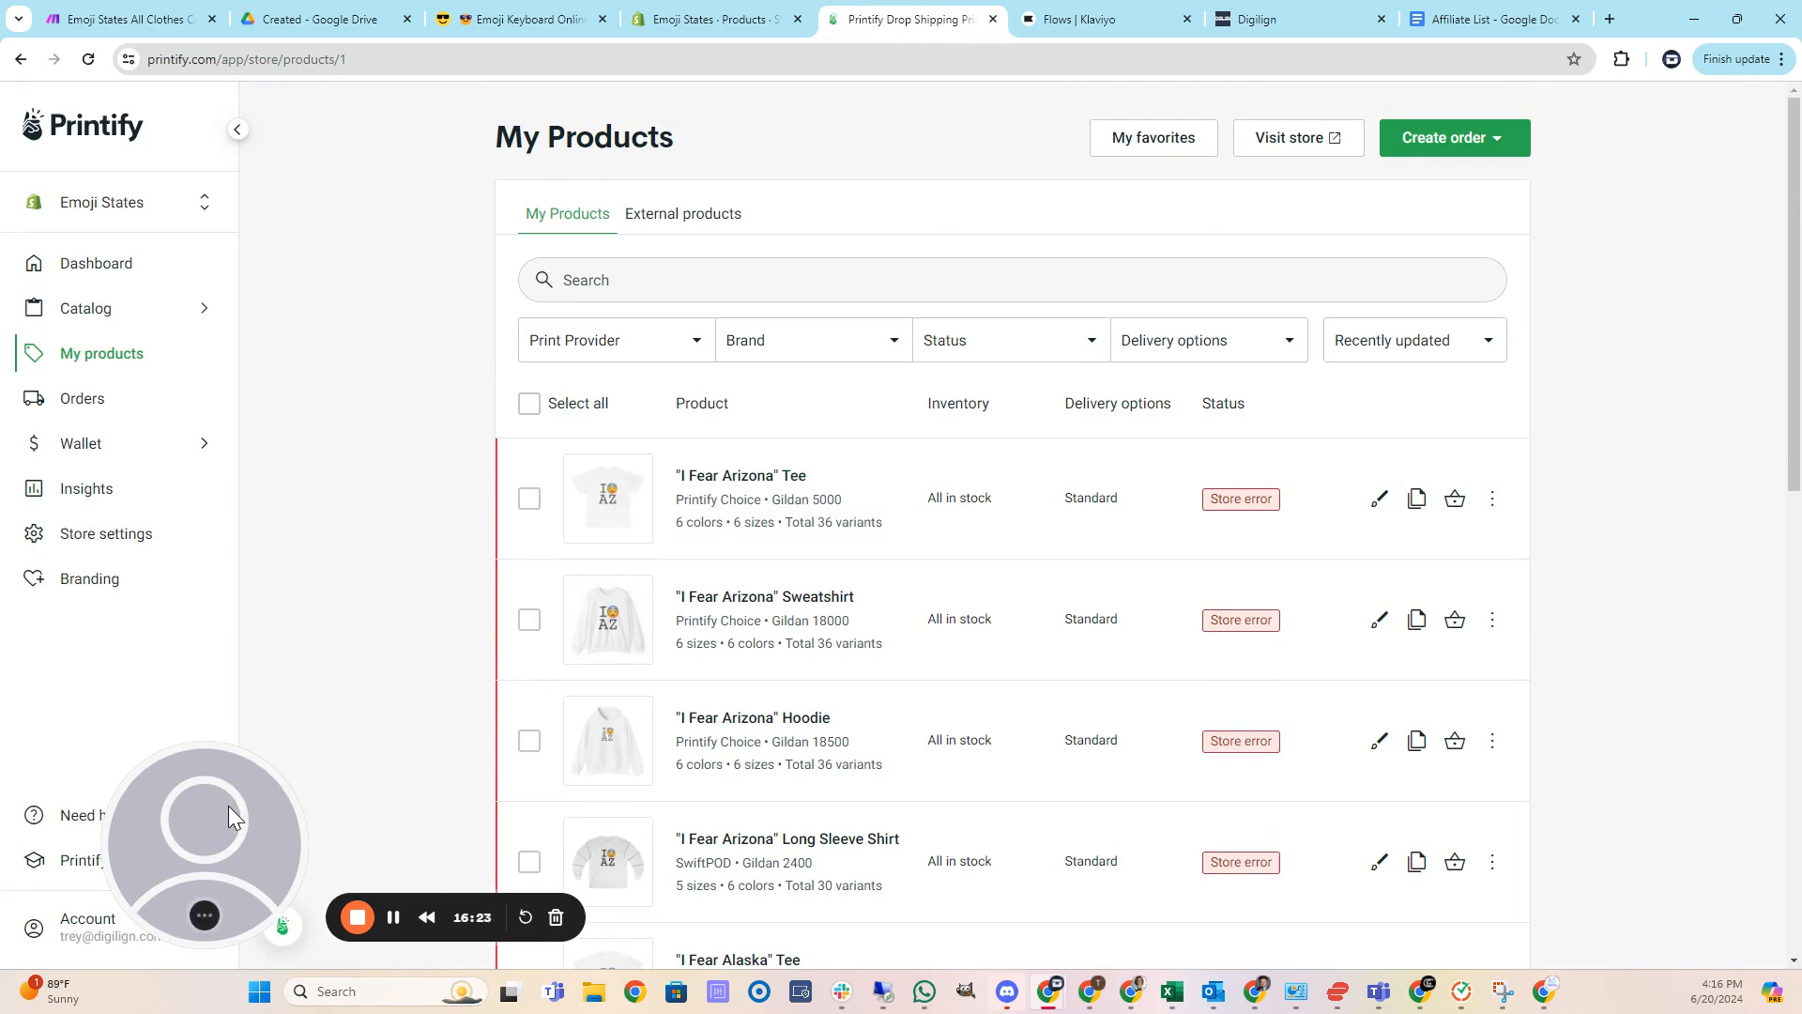
left_click_drag(228, 803, 176, 791)
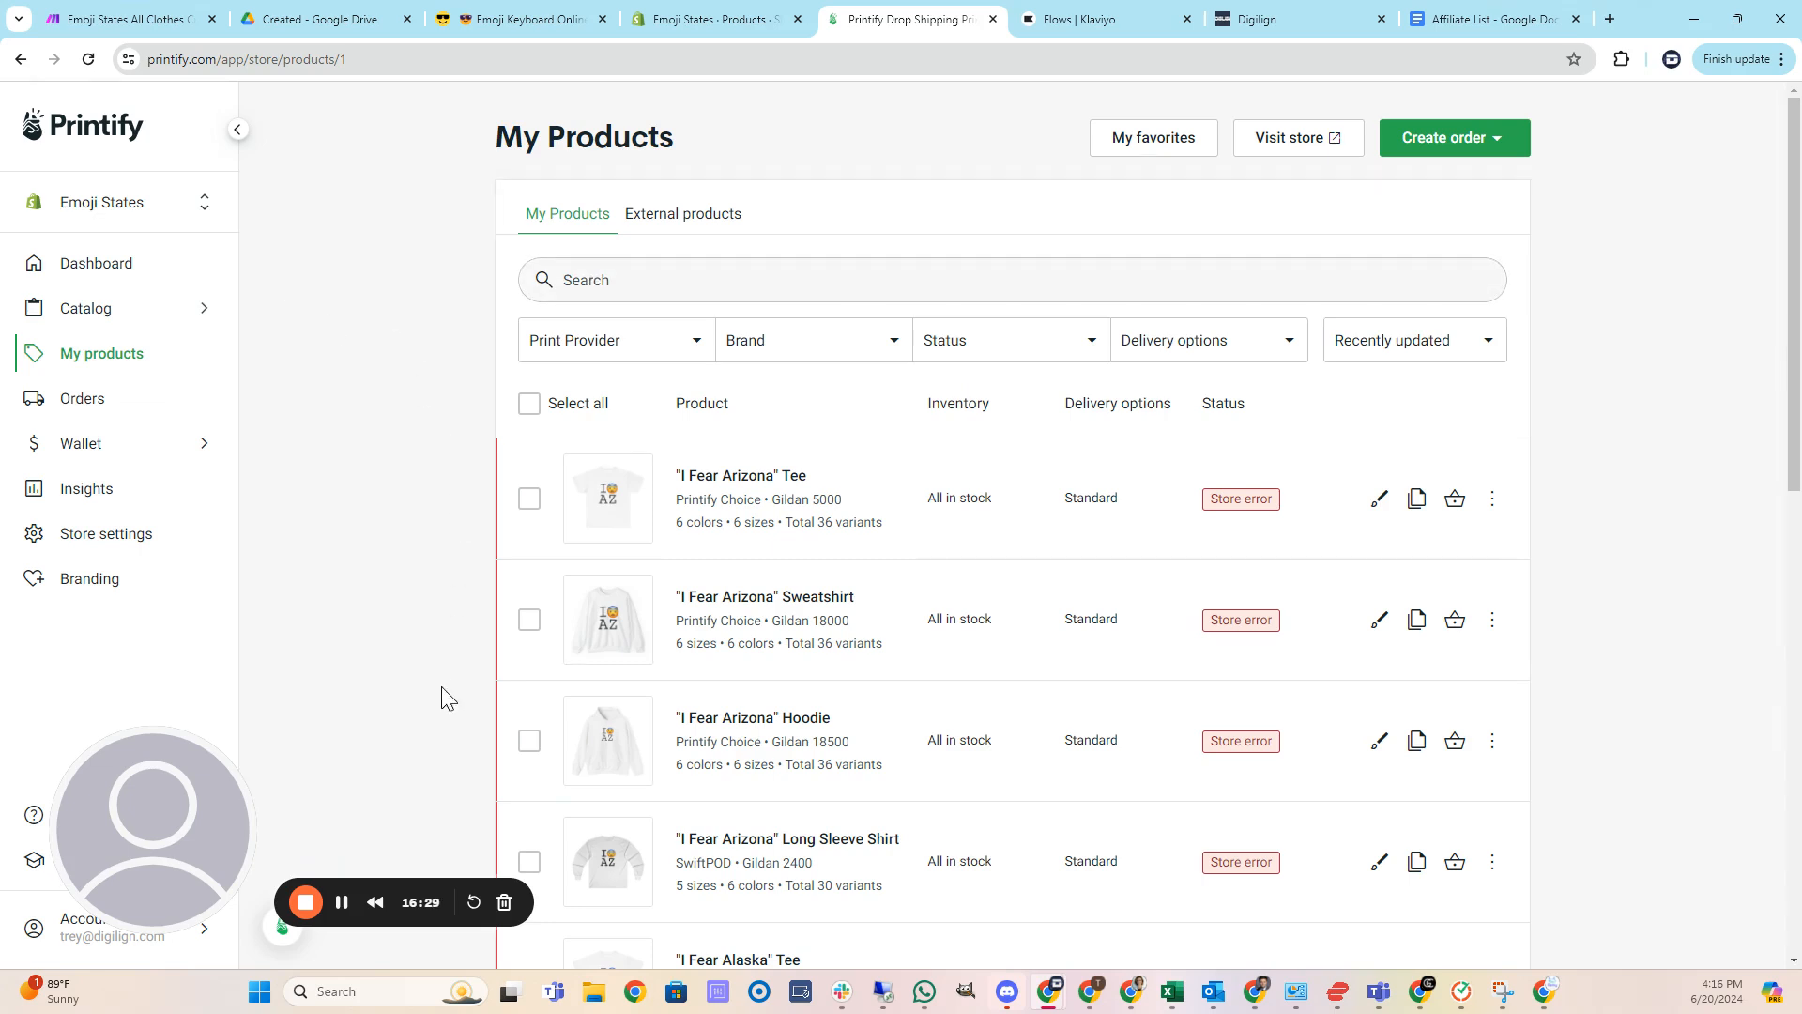
left_click(88, 60)
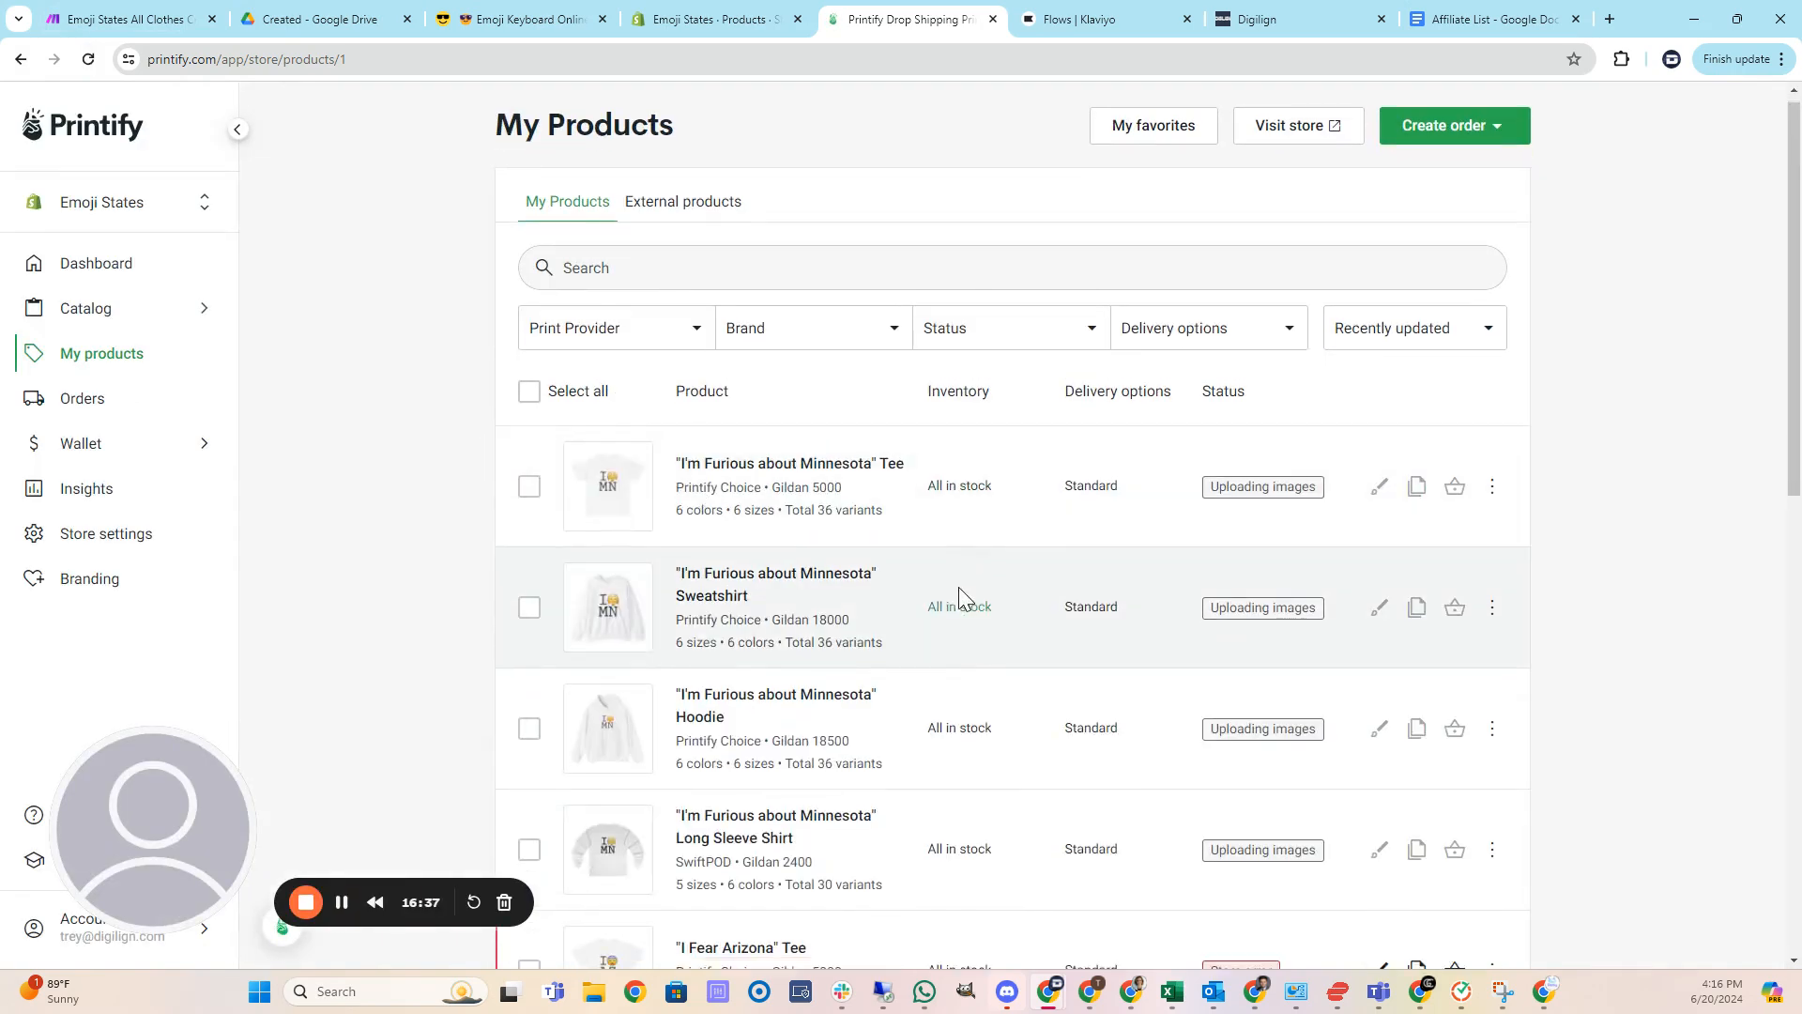
scroll(960, 588, "down", 1)
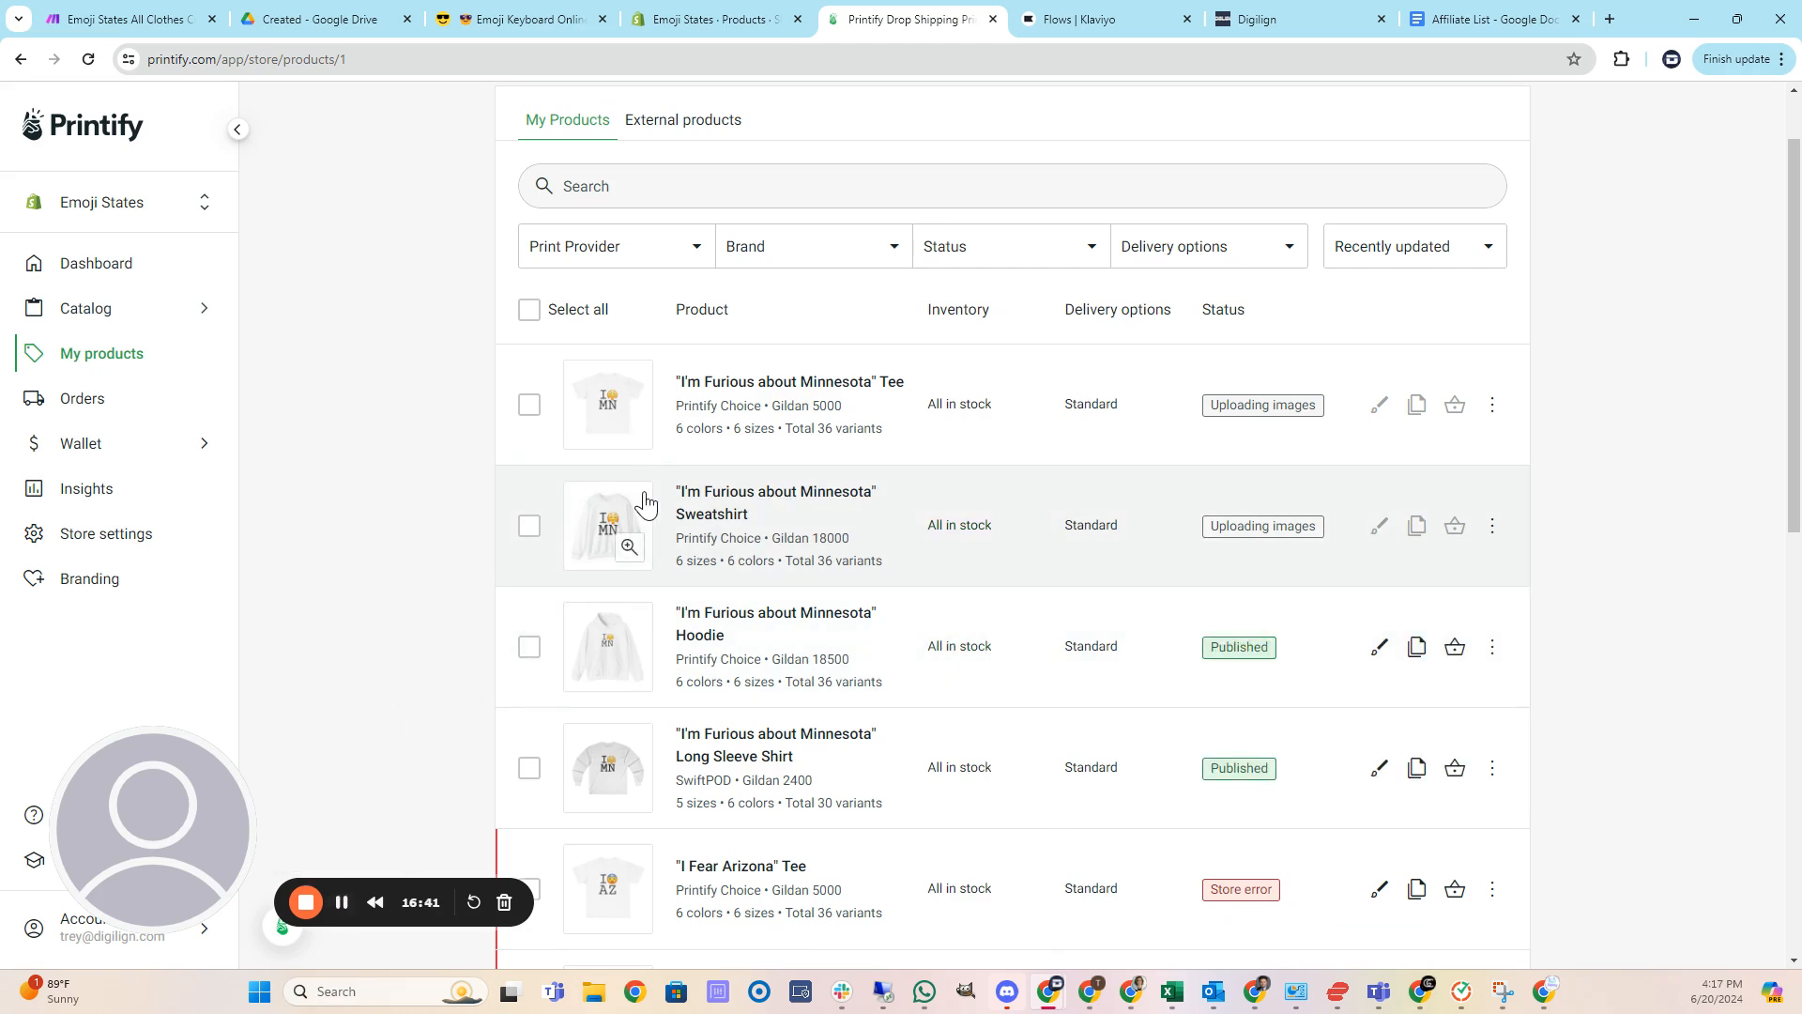
Open the Furious about Minnesota Hoodie product and preview its title image in each available color.
left_click(695, 624)
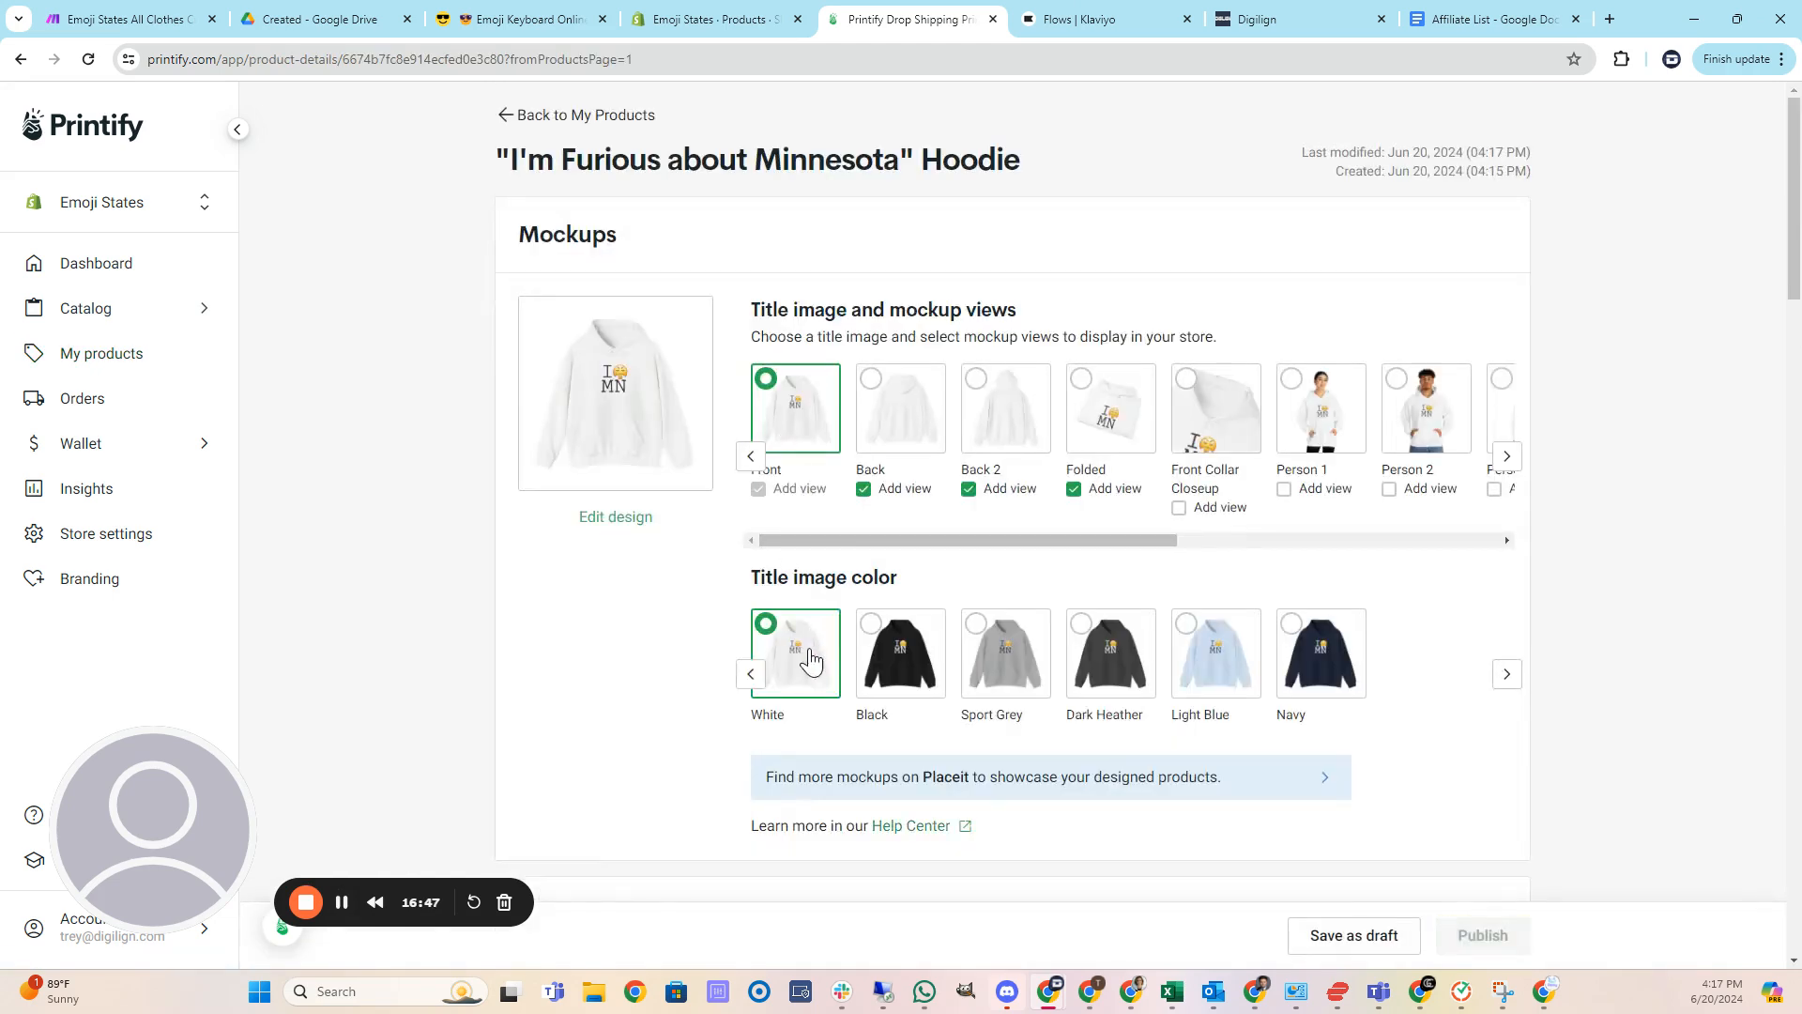
left_click(880, 676)
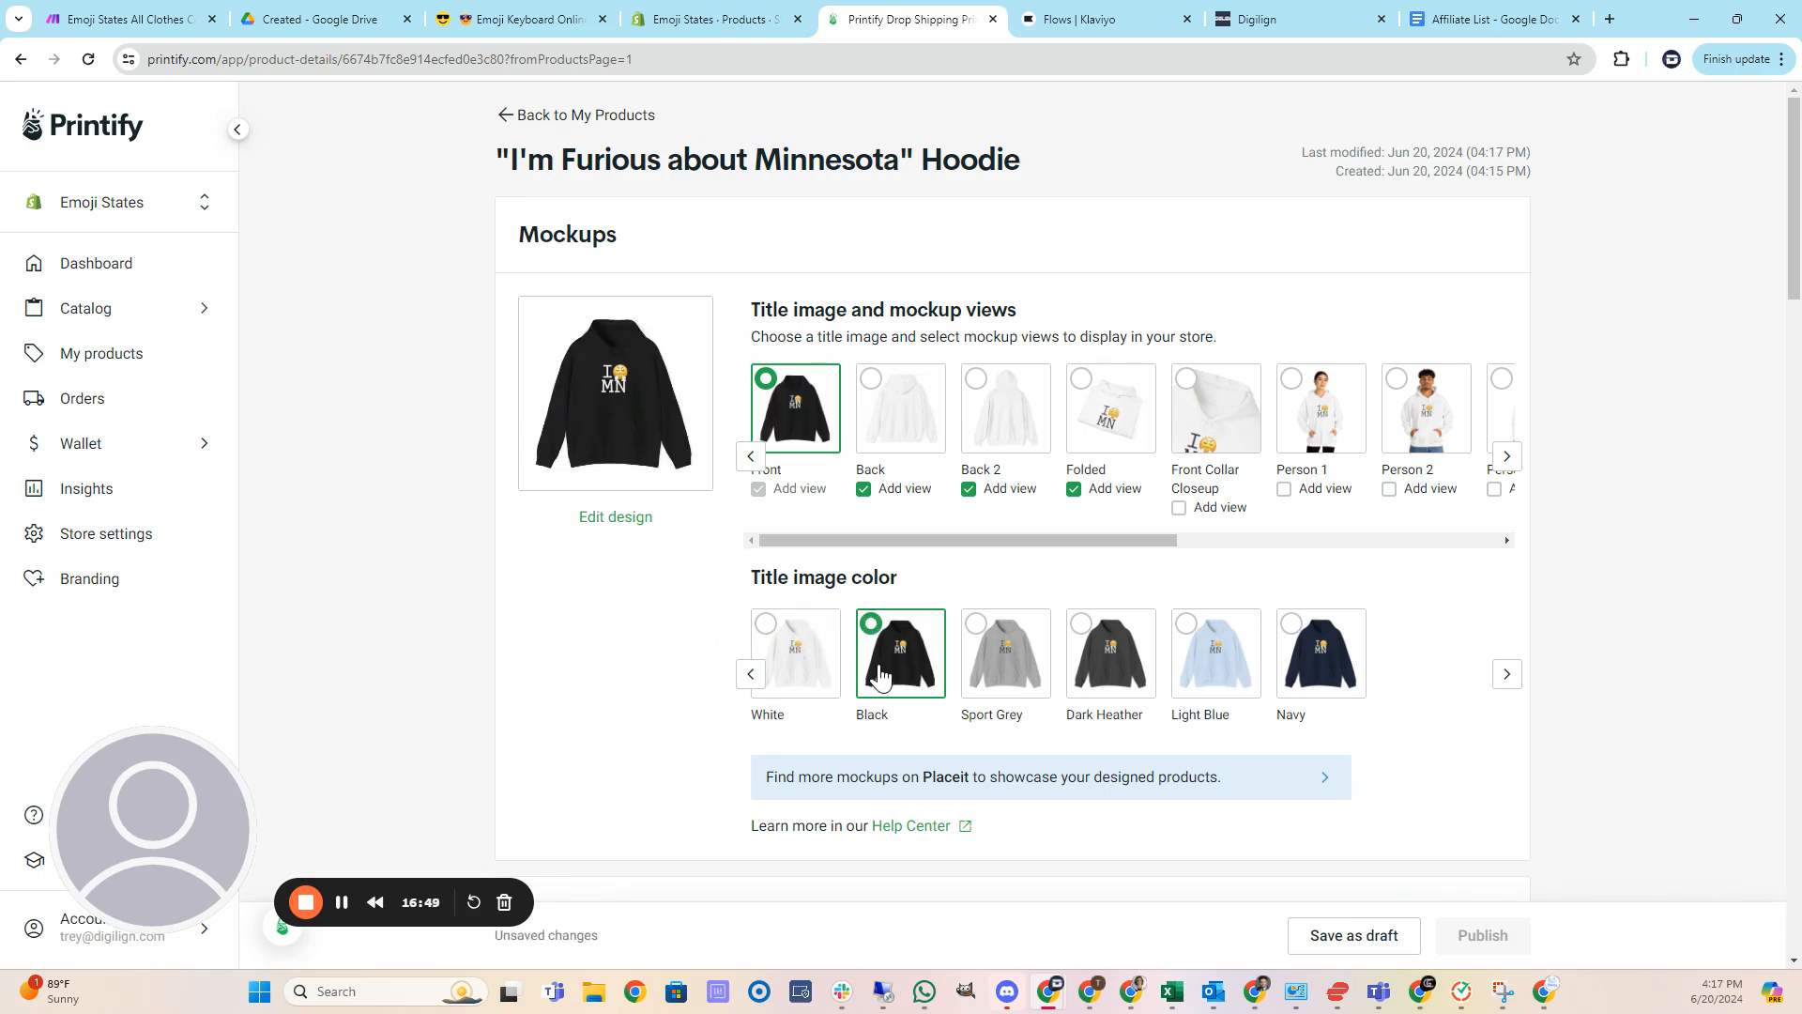
left_click(1015, 678)
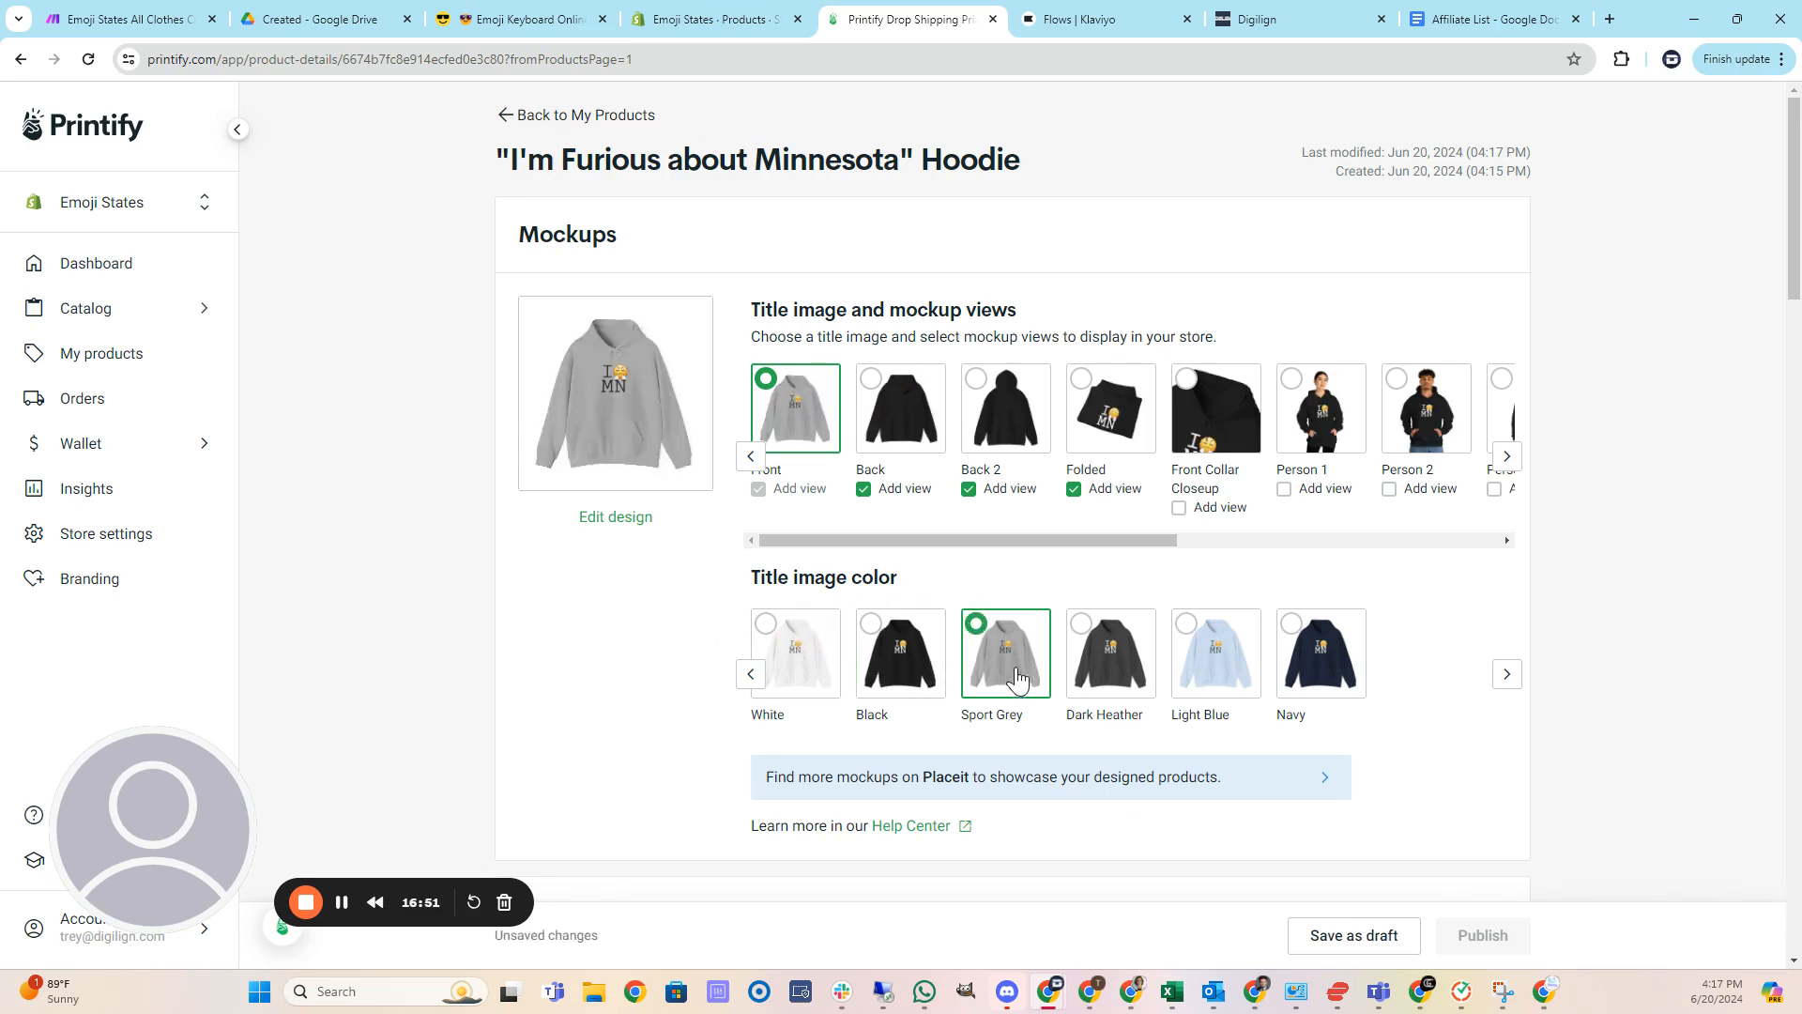
left_click(1110, 672)
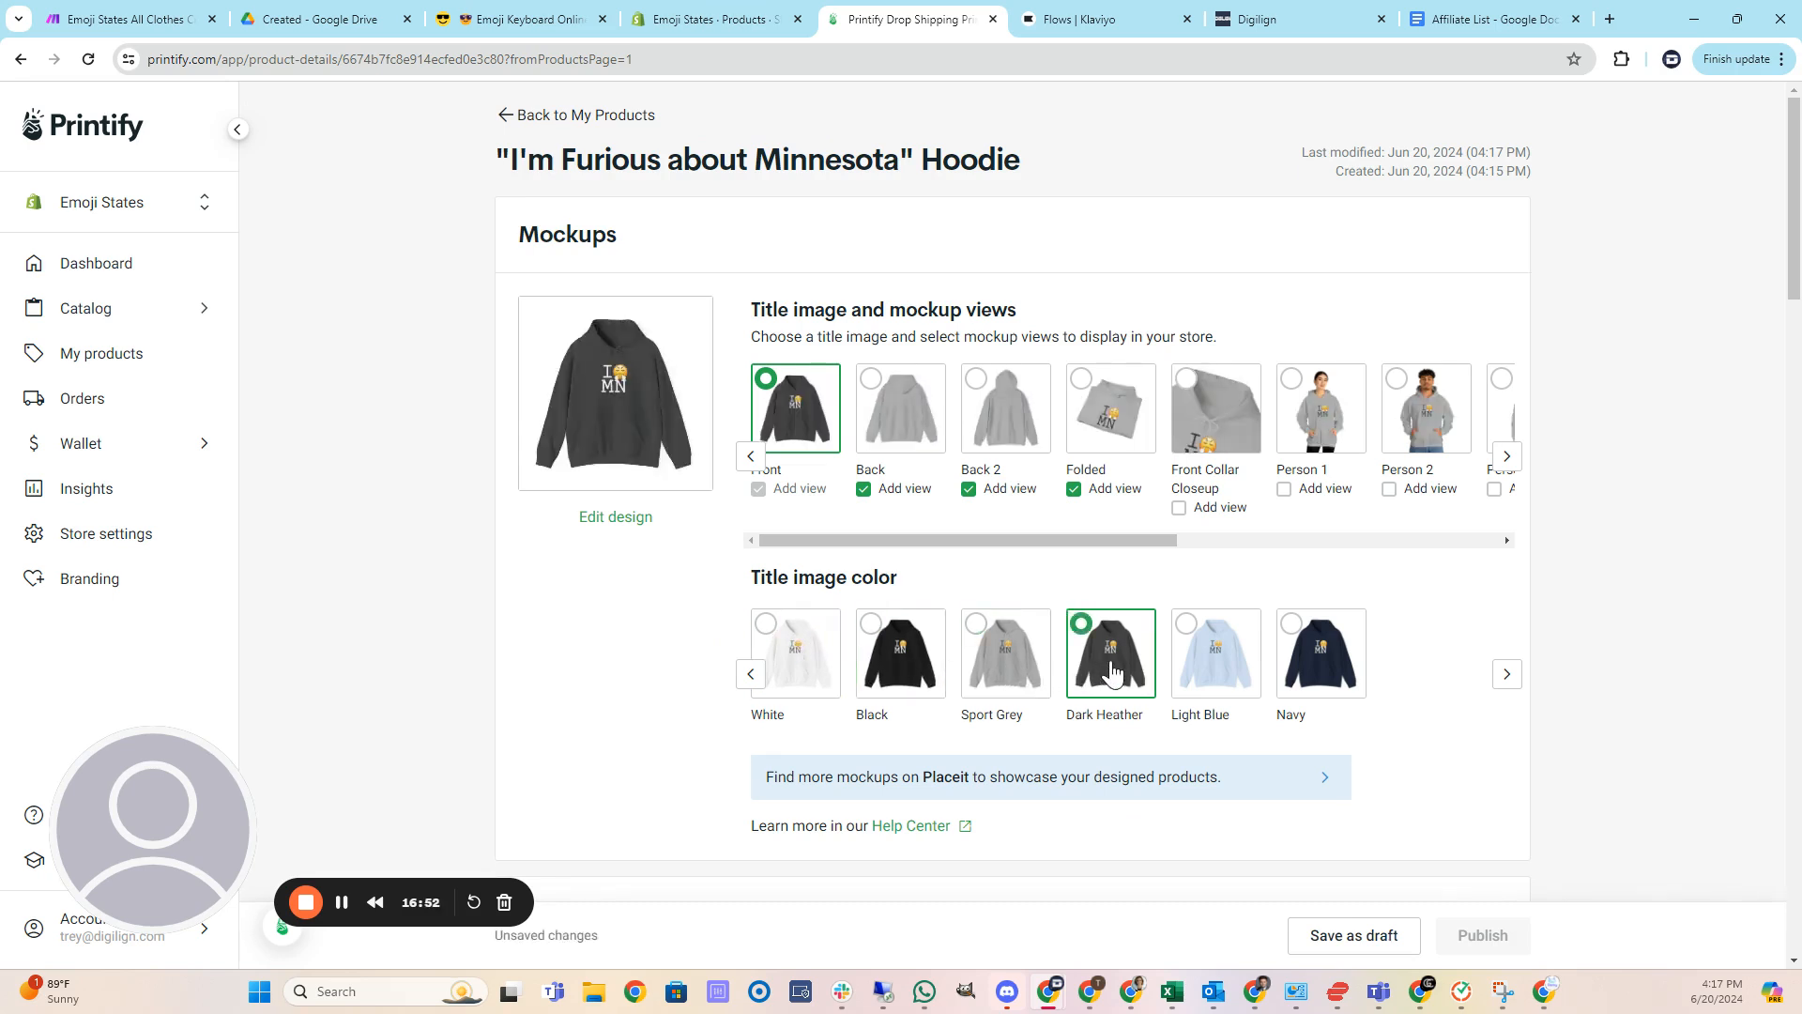
left_click(1227, 663)
left_click(1325, 664)
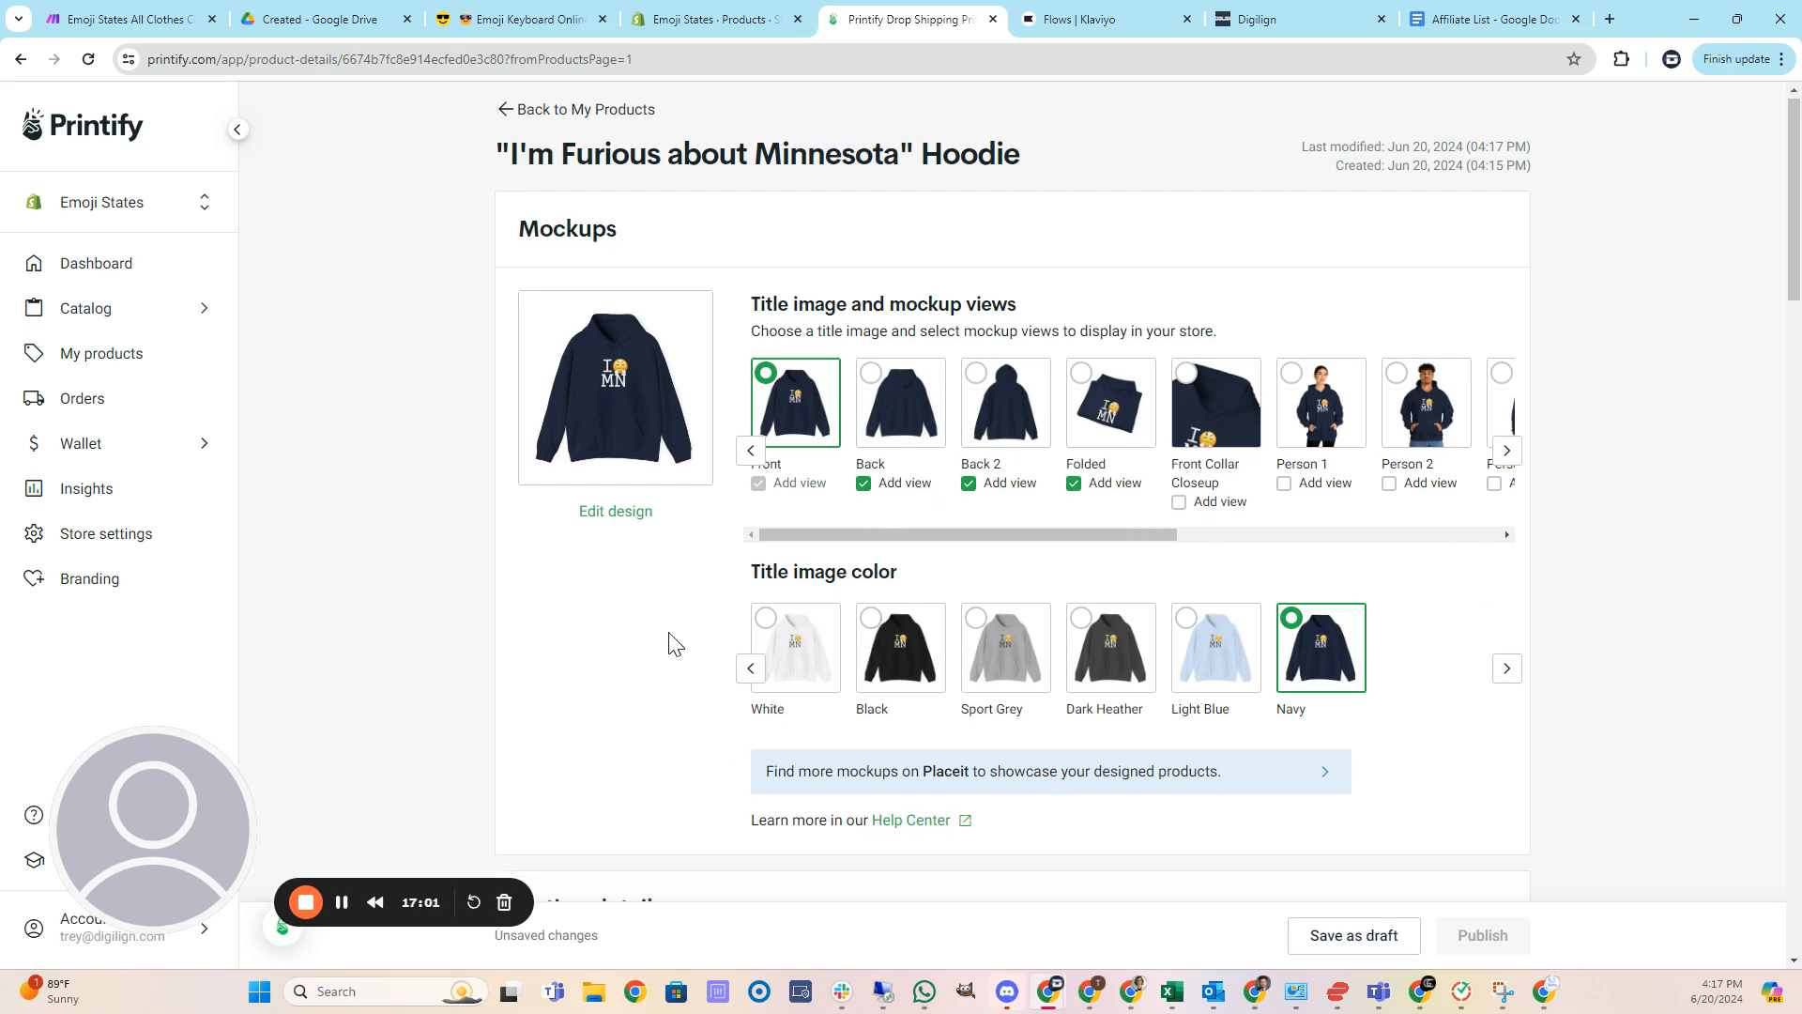
Review the hoodie's description, tags, pricing and publishing settings, then return to My Products.
scroll(688, 629, "down", 5)
scroll(943, 594, "down", 1)
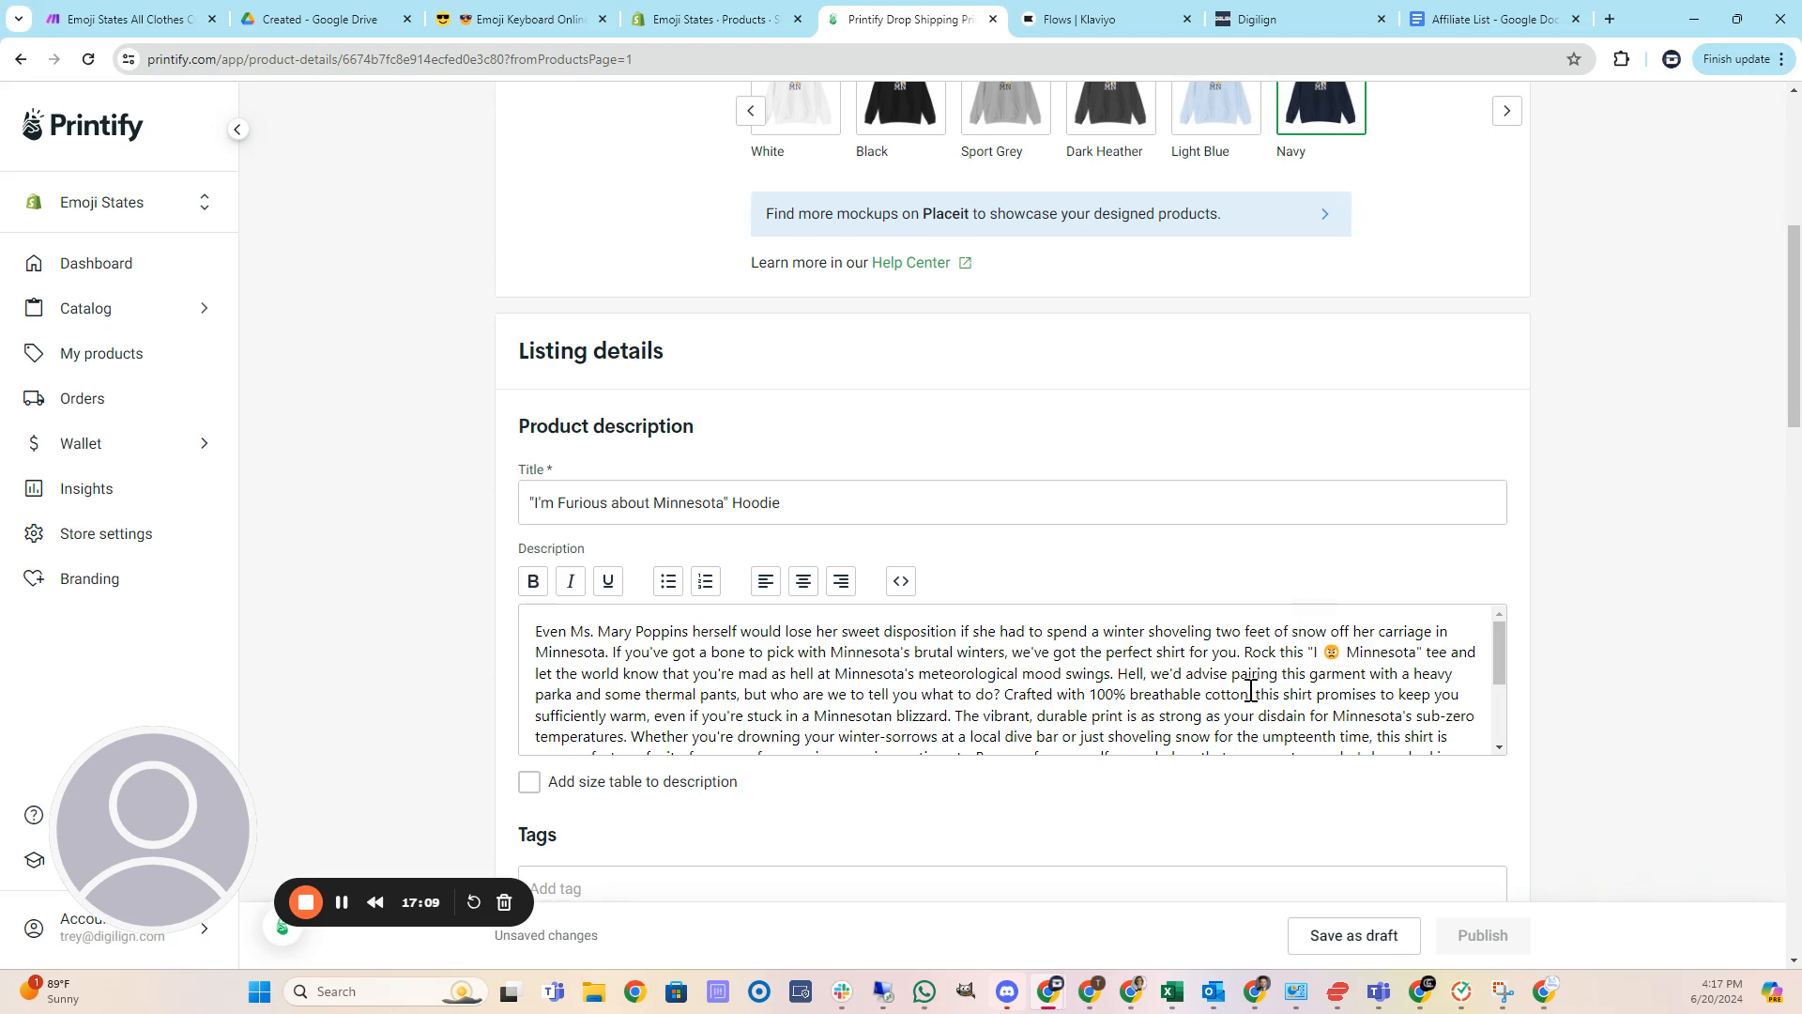
scroll(1252, 692, "down", 3)
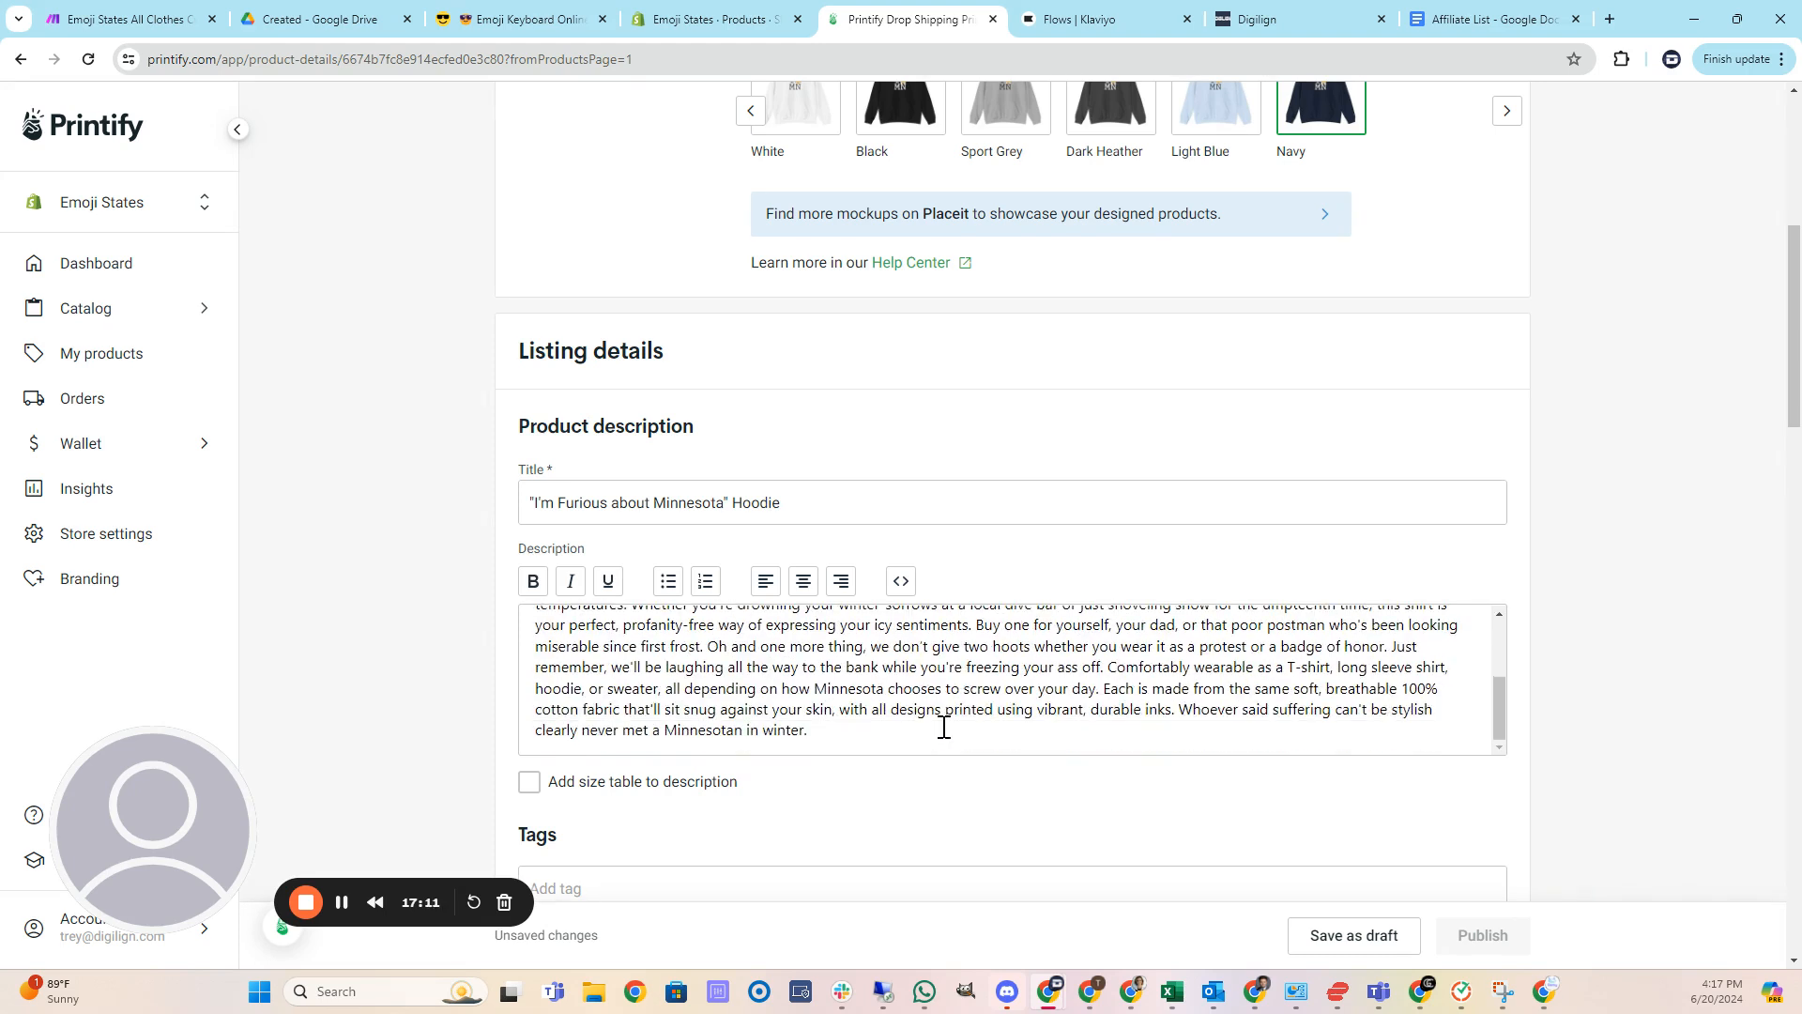
scroll(944, 724, "up", 4)
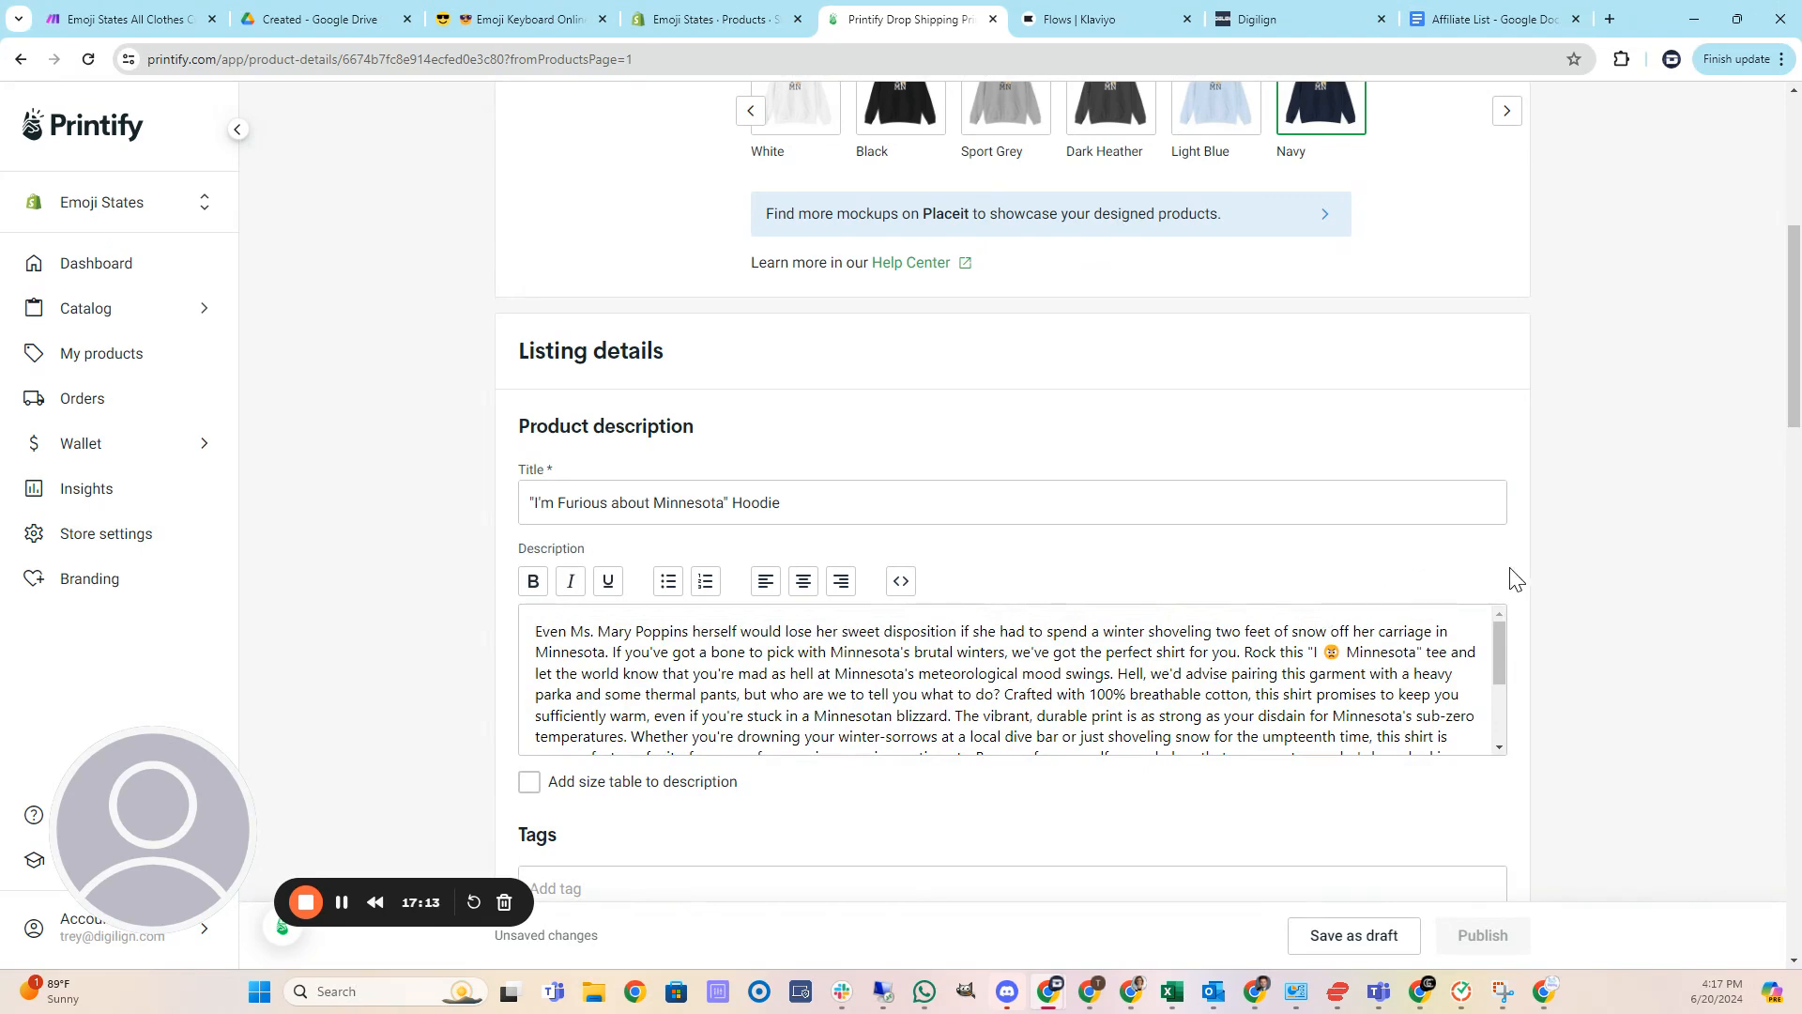
scroll(1611, 600, "down", 4)
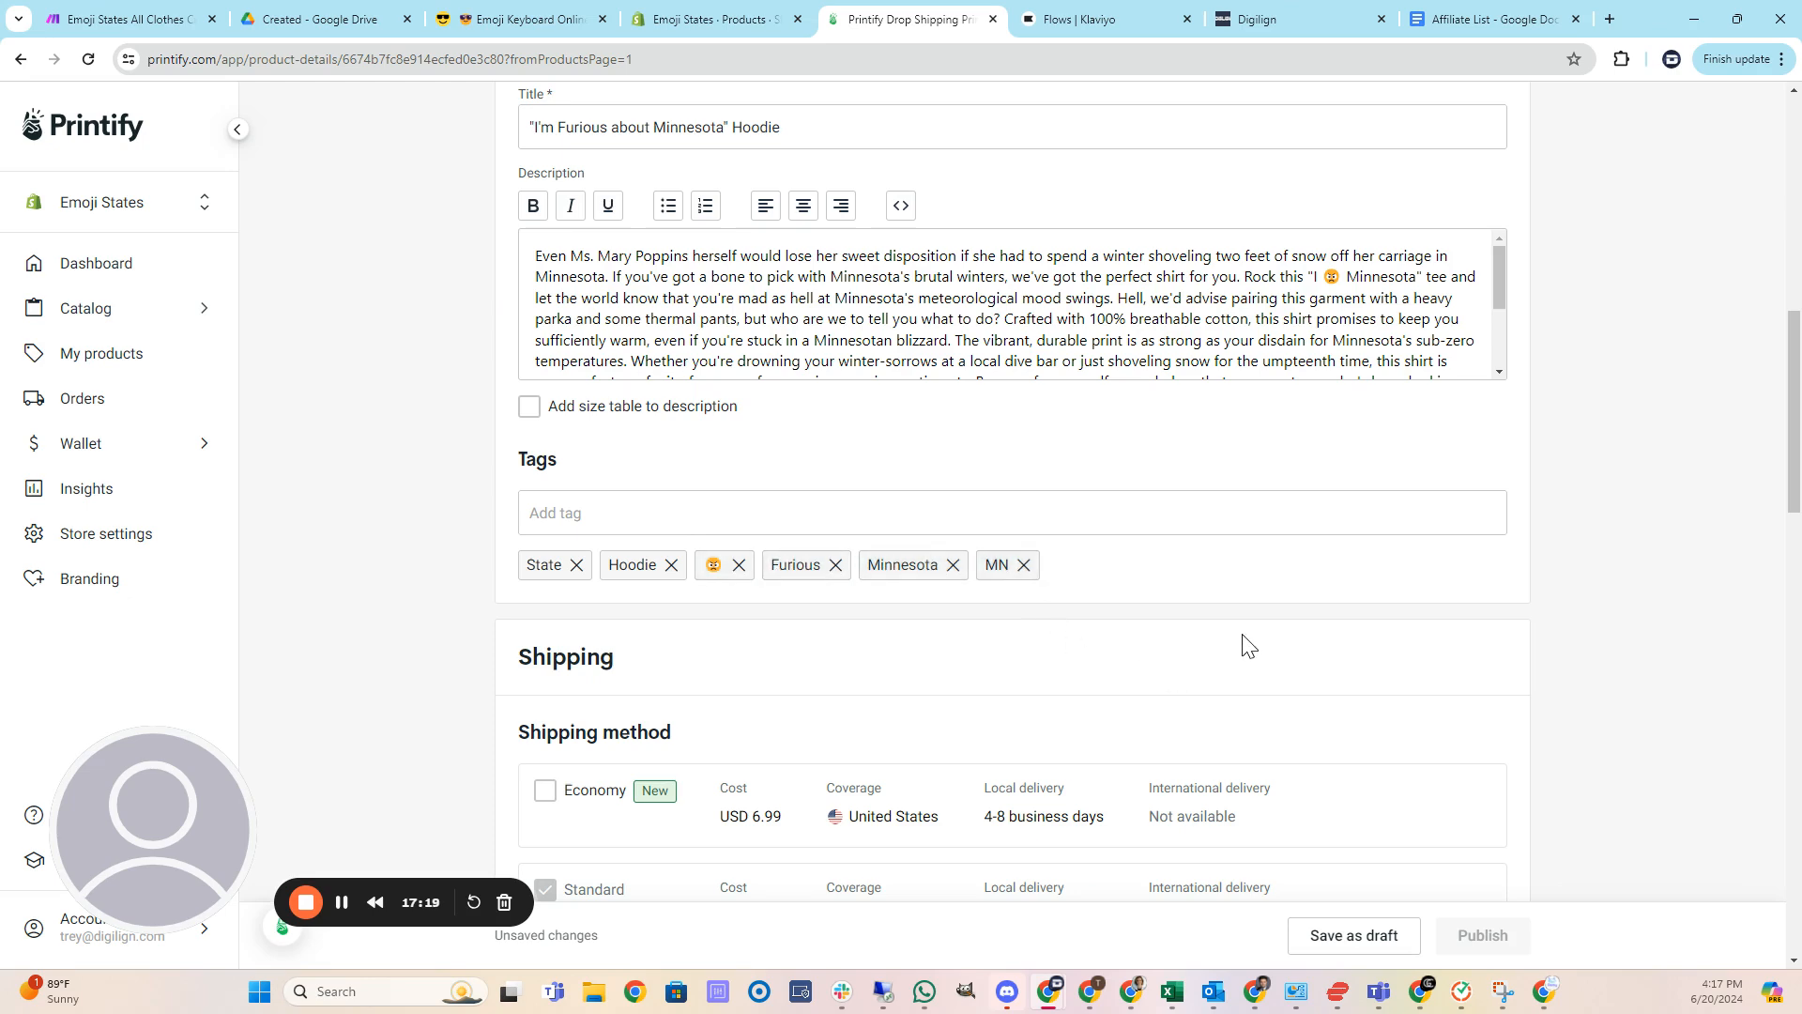
scroll(1241, 646, "down", 6)
scroll(1232, 660, "down", 13)
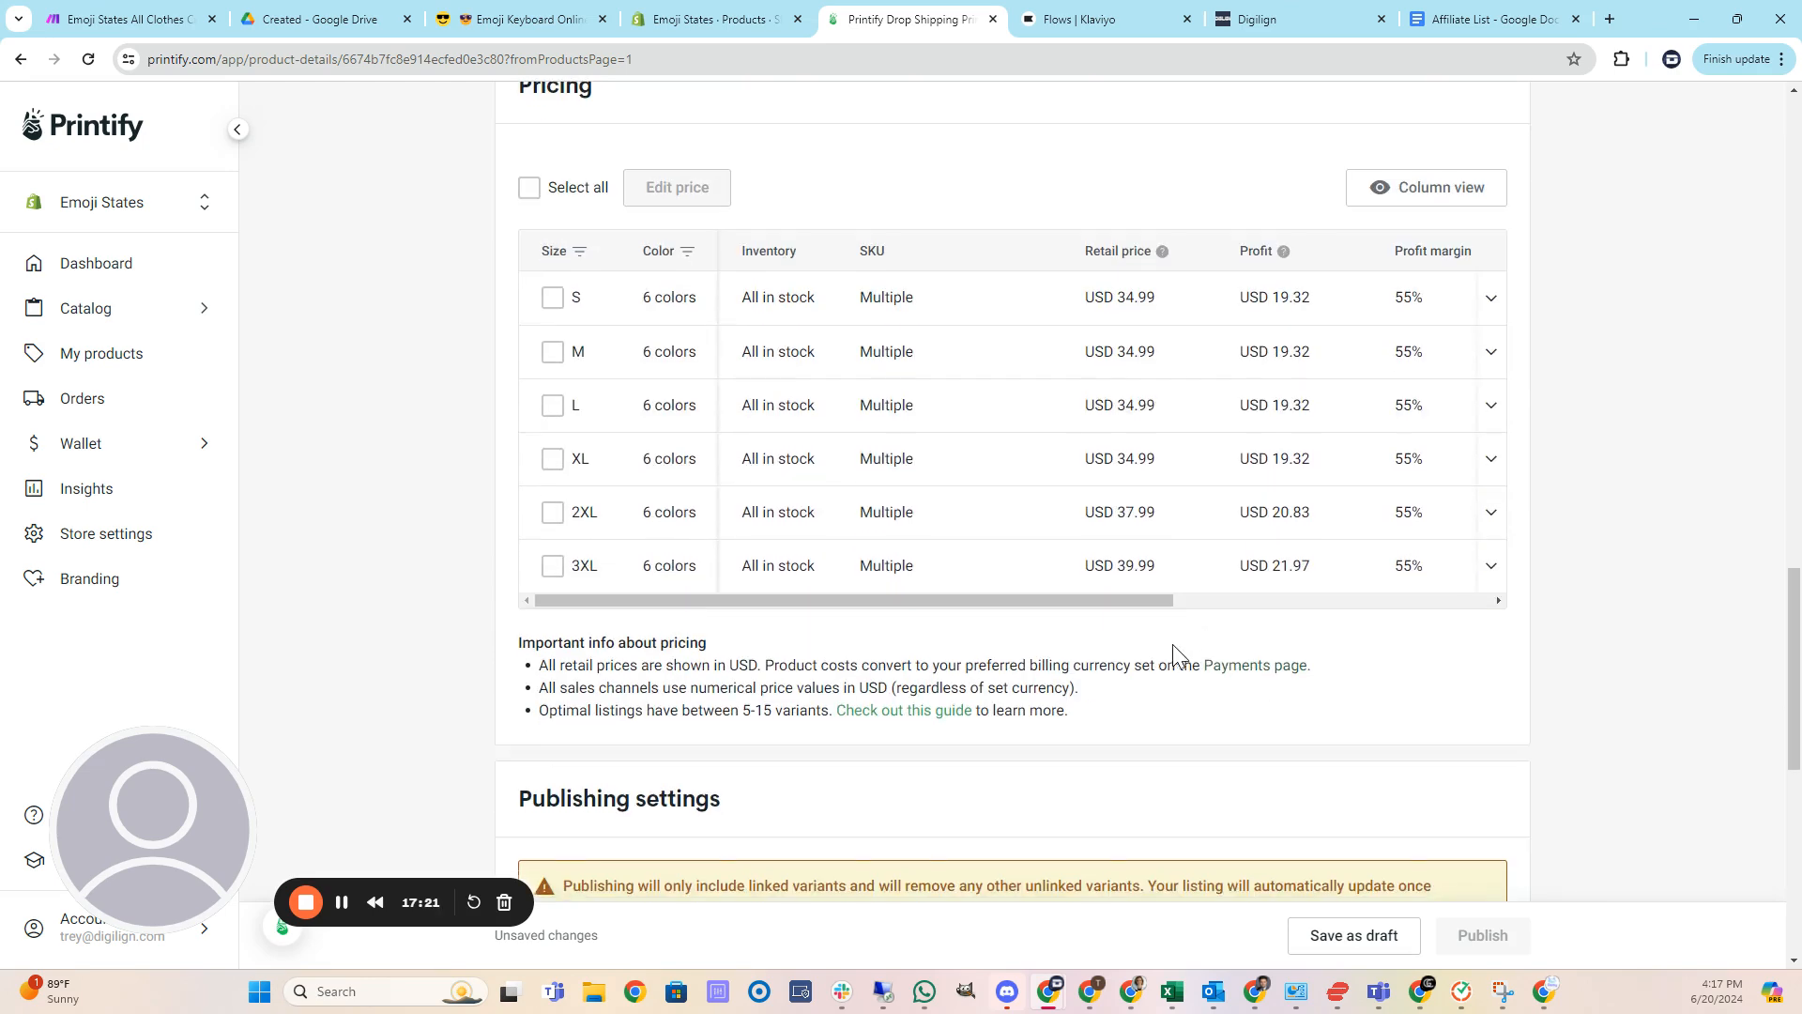
scroll(1172, 657, "down", 2)
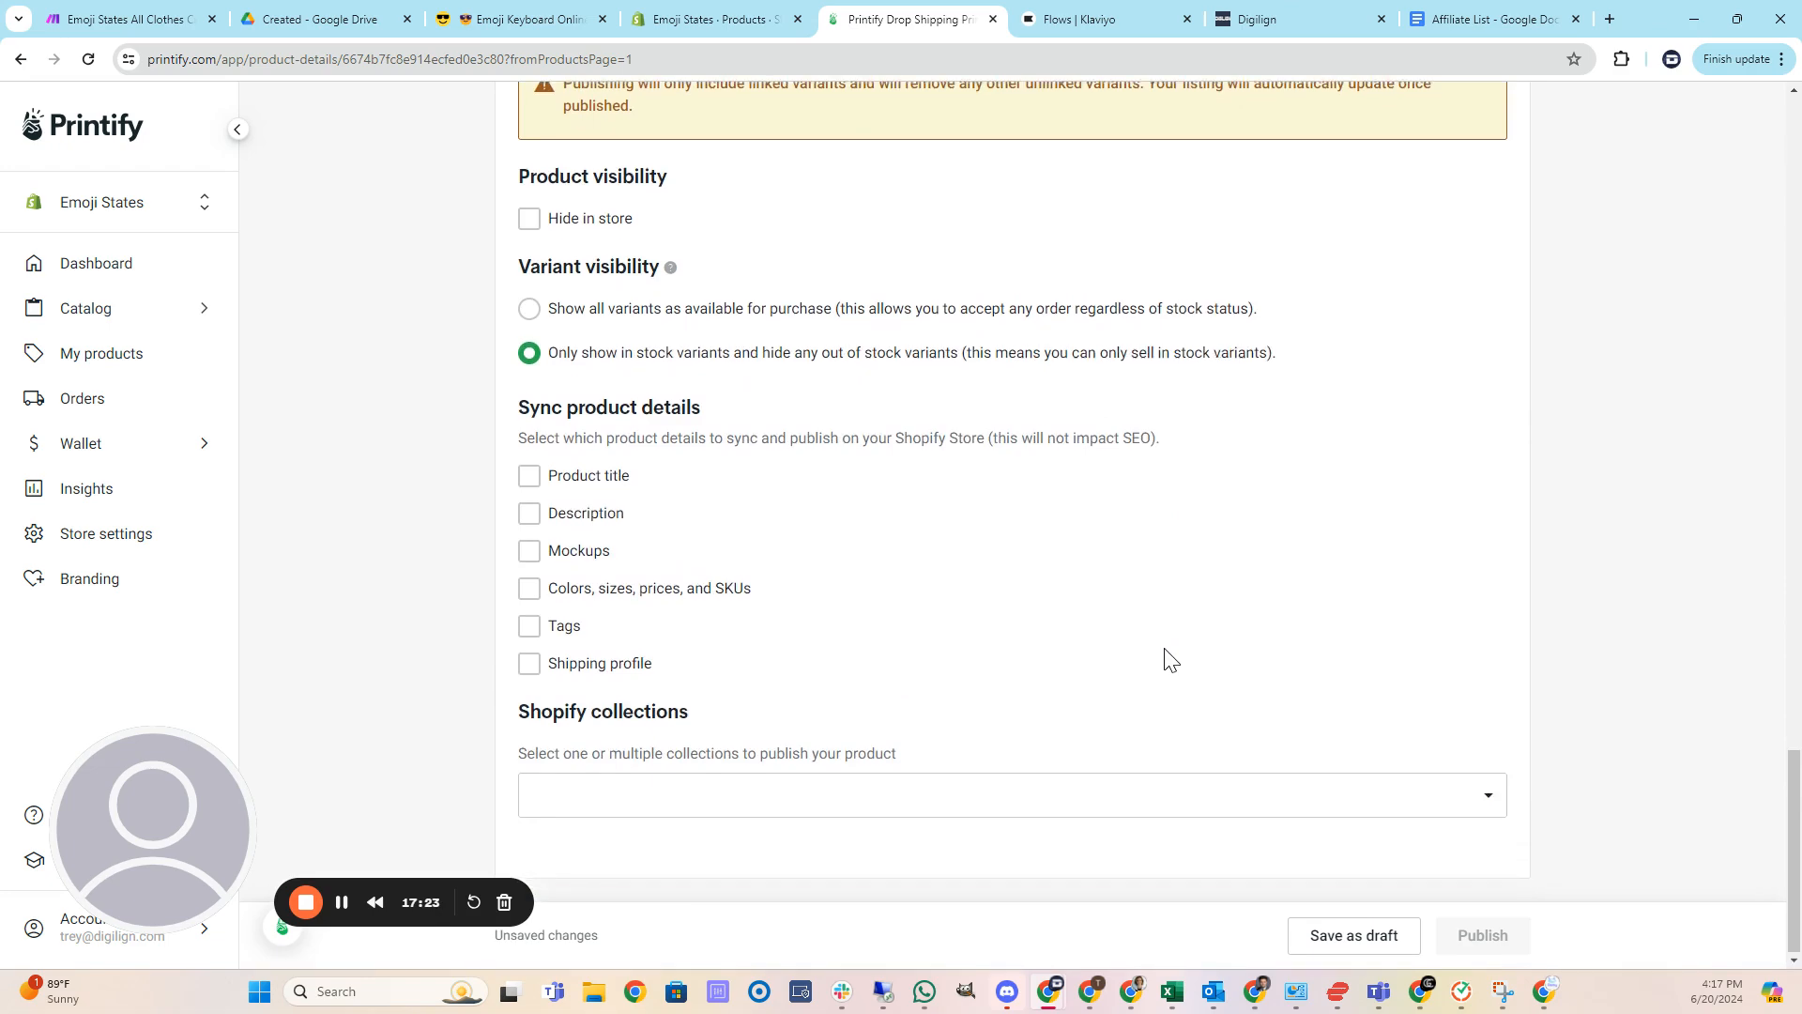
scroll(1151, 647, "up", 20)
scroll(1089, 601, "up", 4)
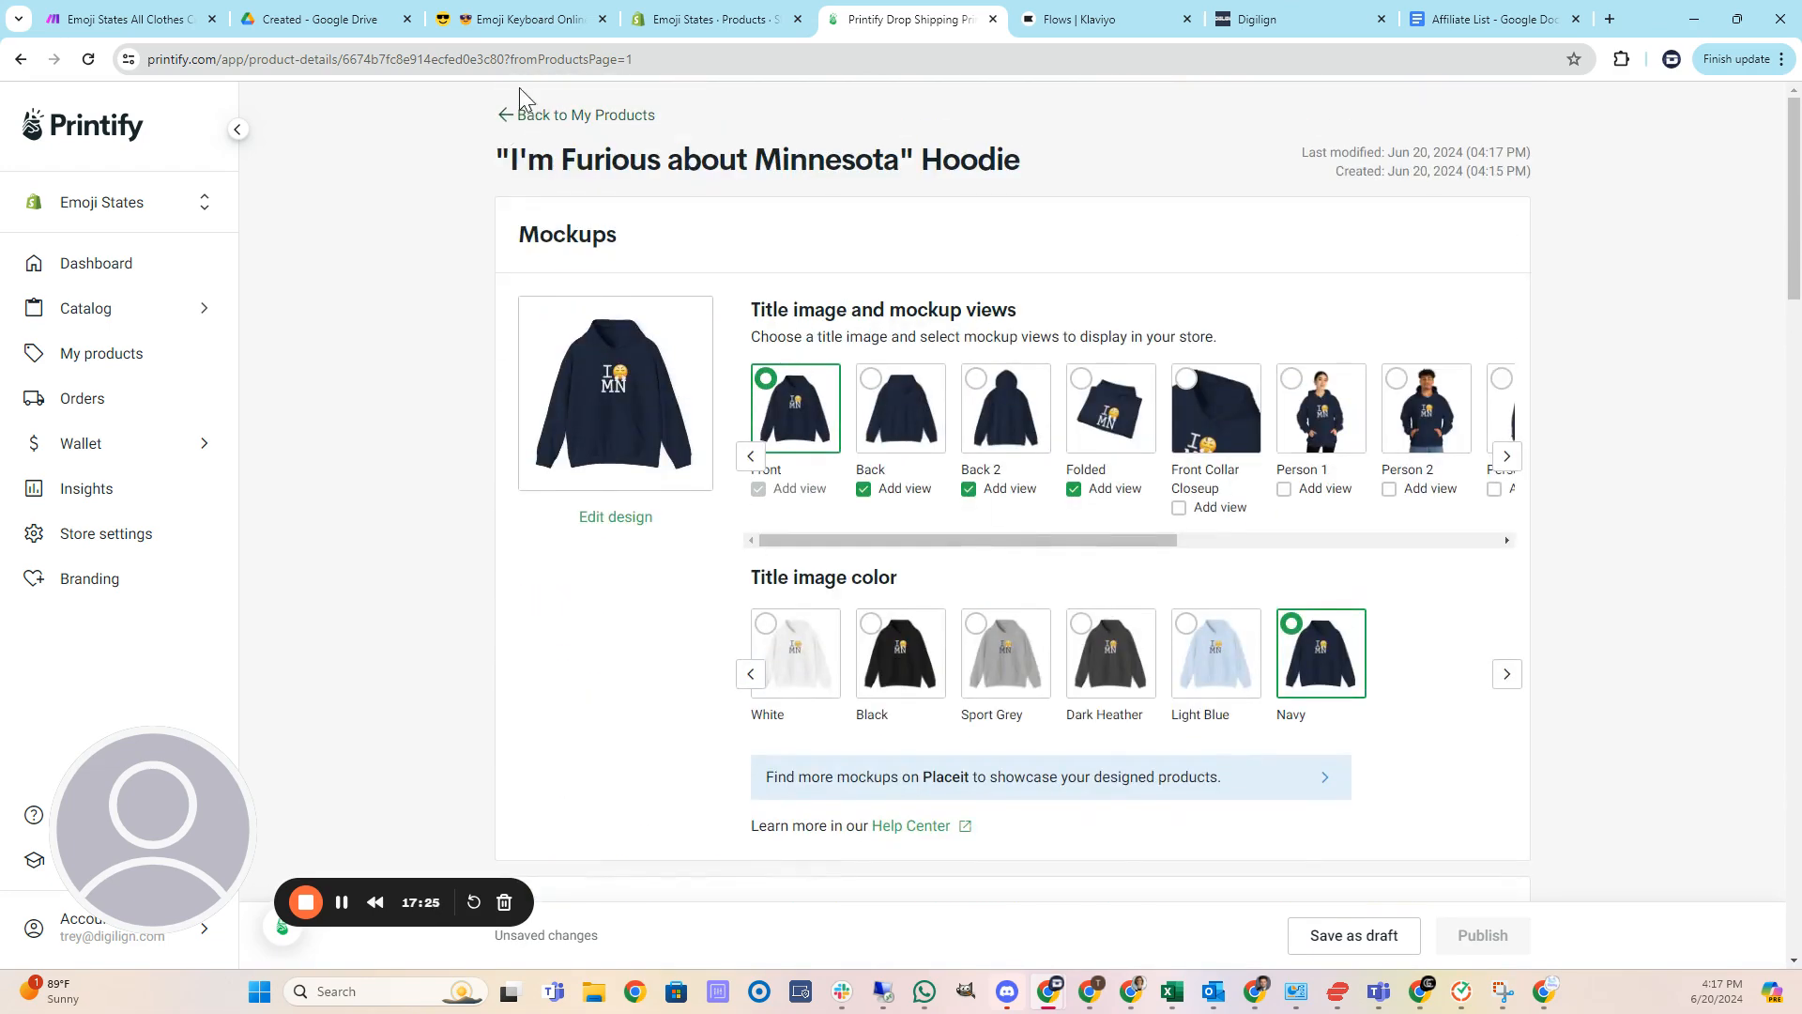
left_click(539, 114)
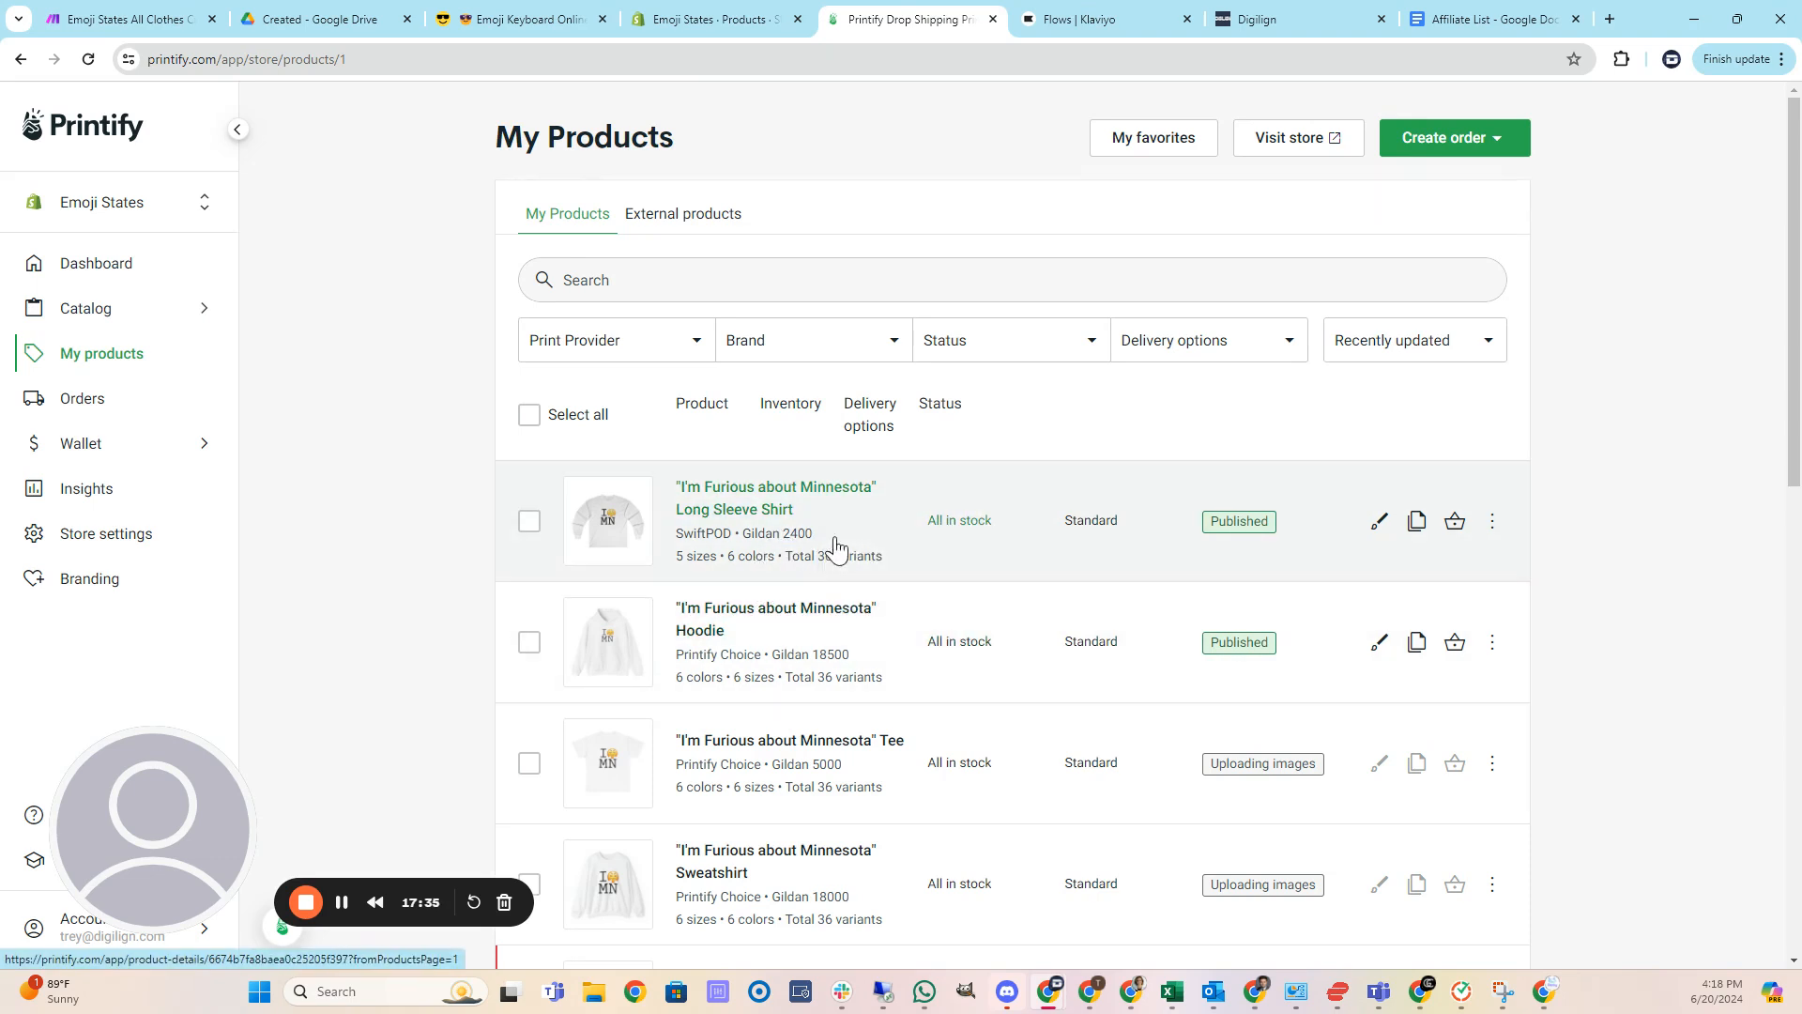
Sort the Shopify products by newest created first and open the Furious about Minnesota Tee.
left_click(723, 19)
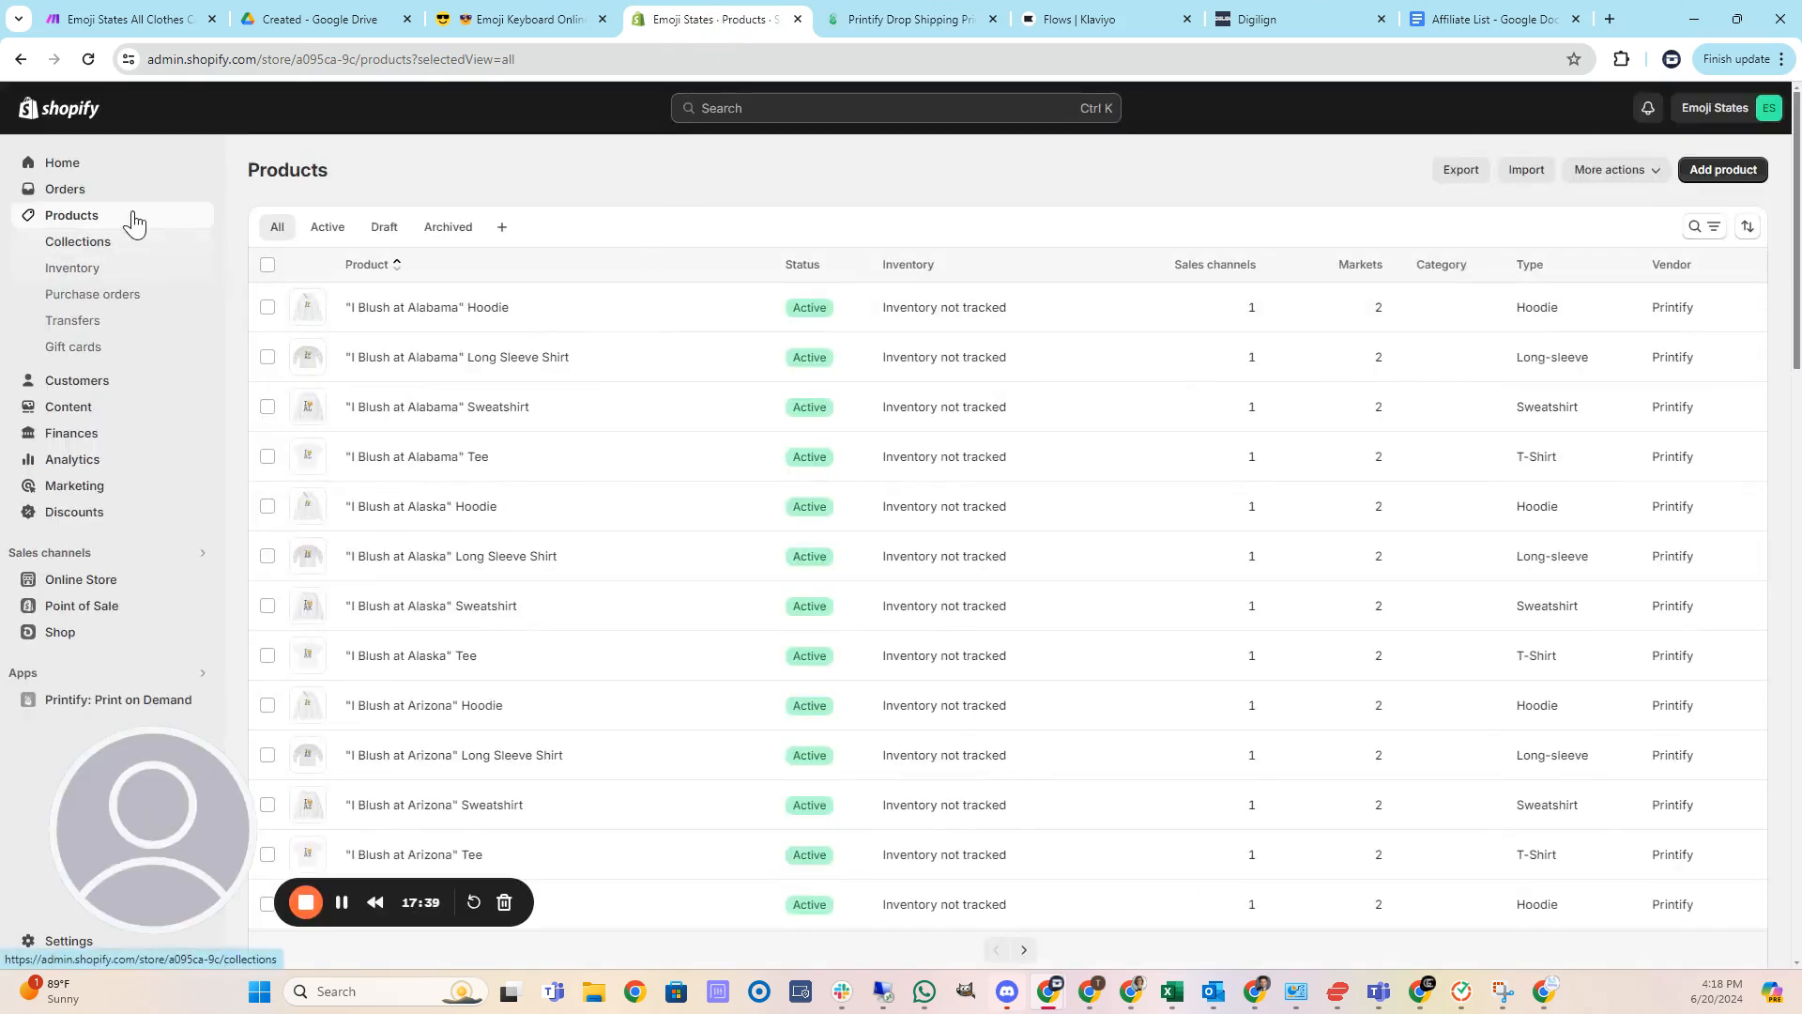
left_click(91, 60)
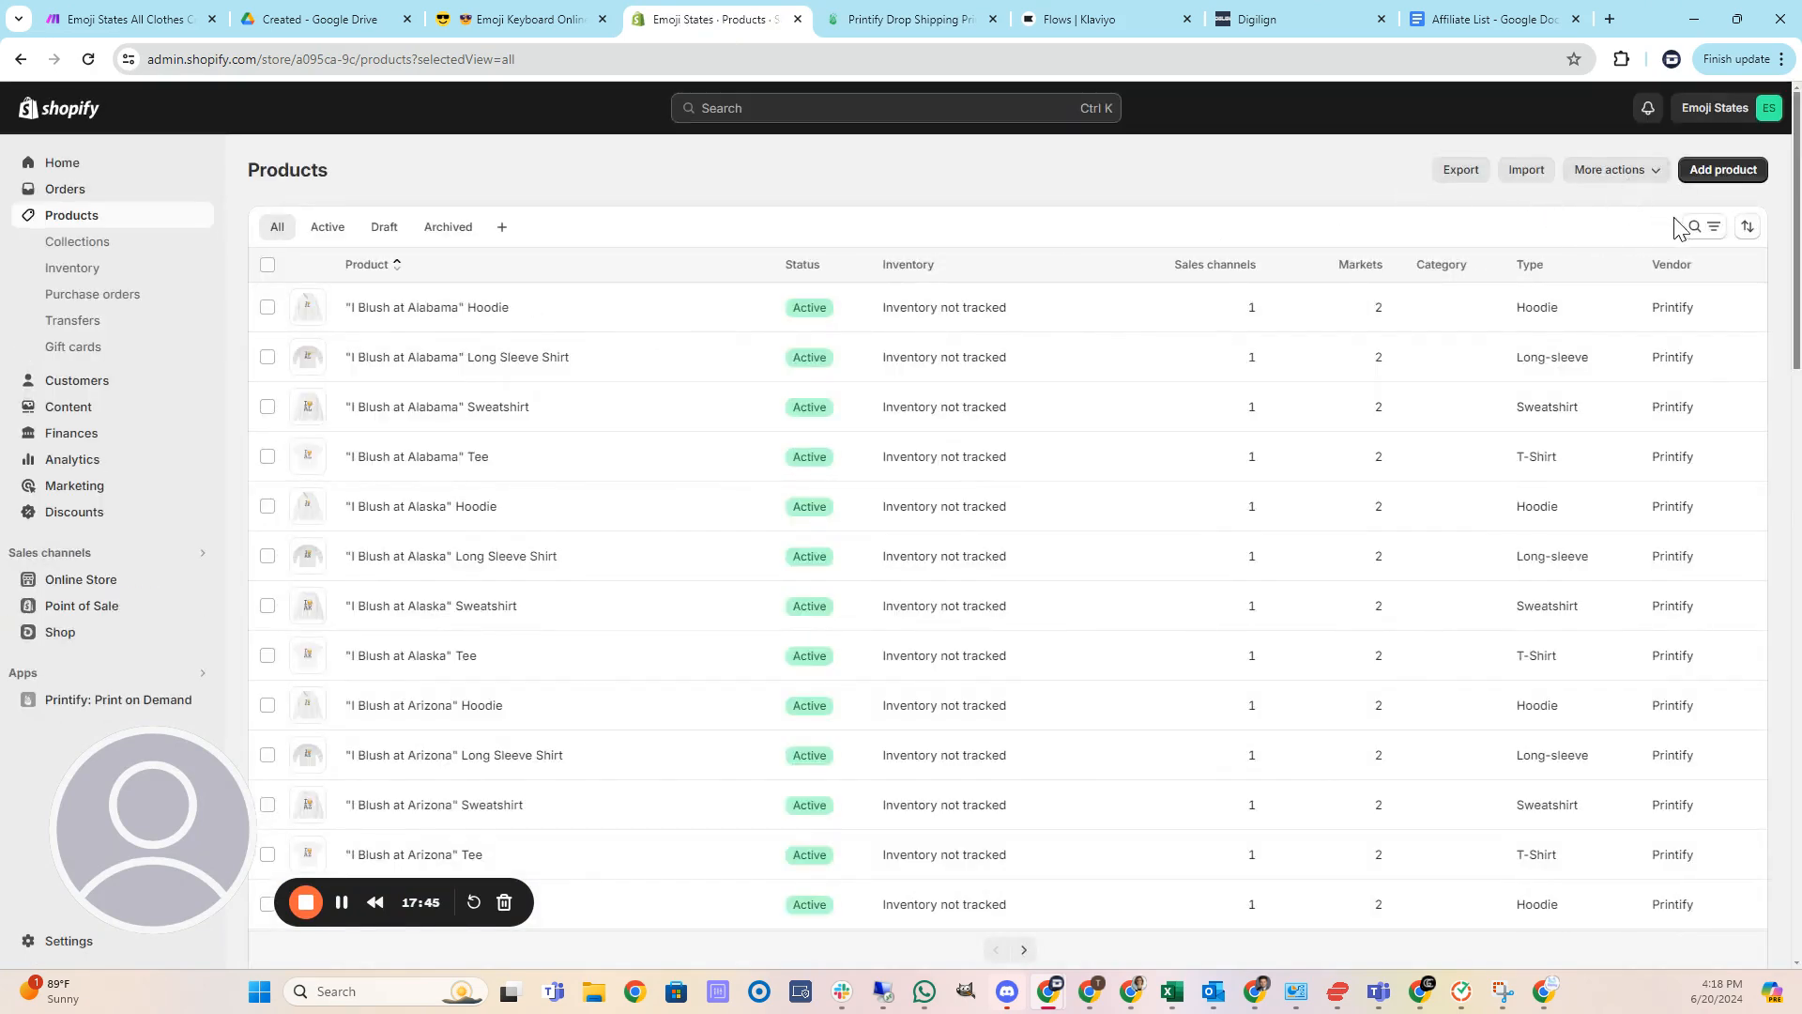
left_click(1751, 227)
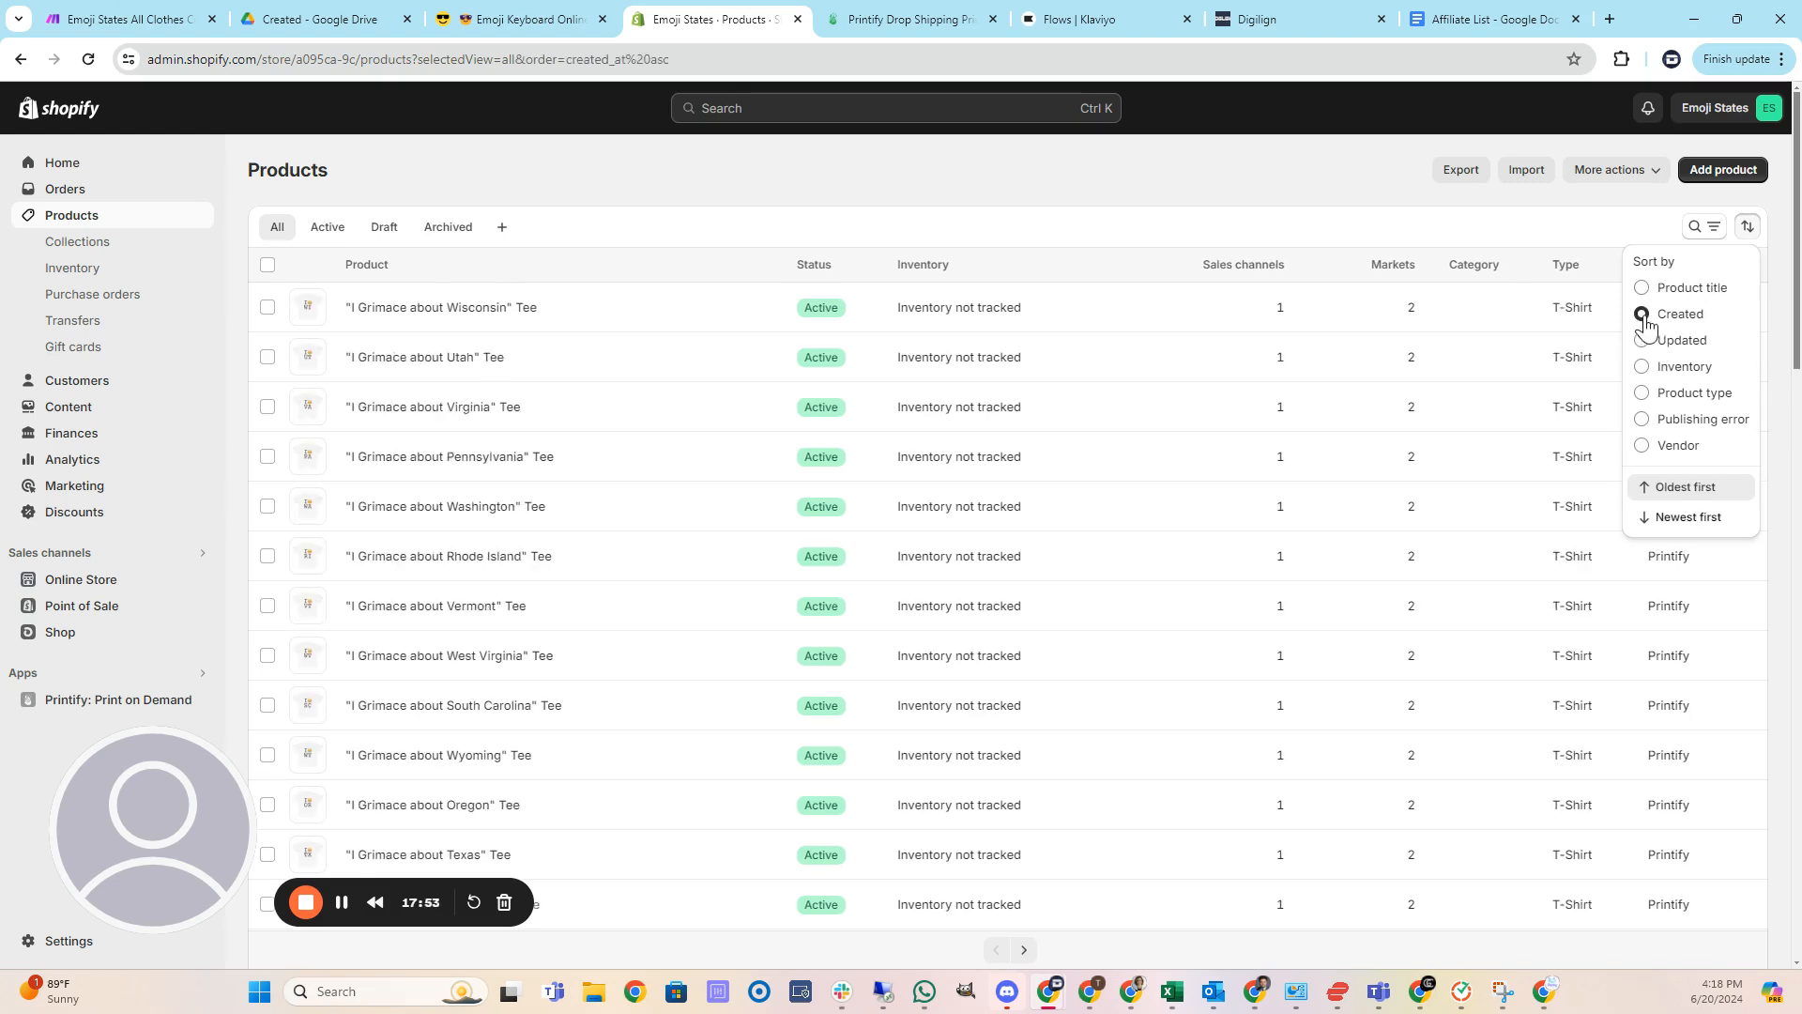
left_click(1686, 517)
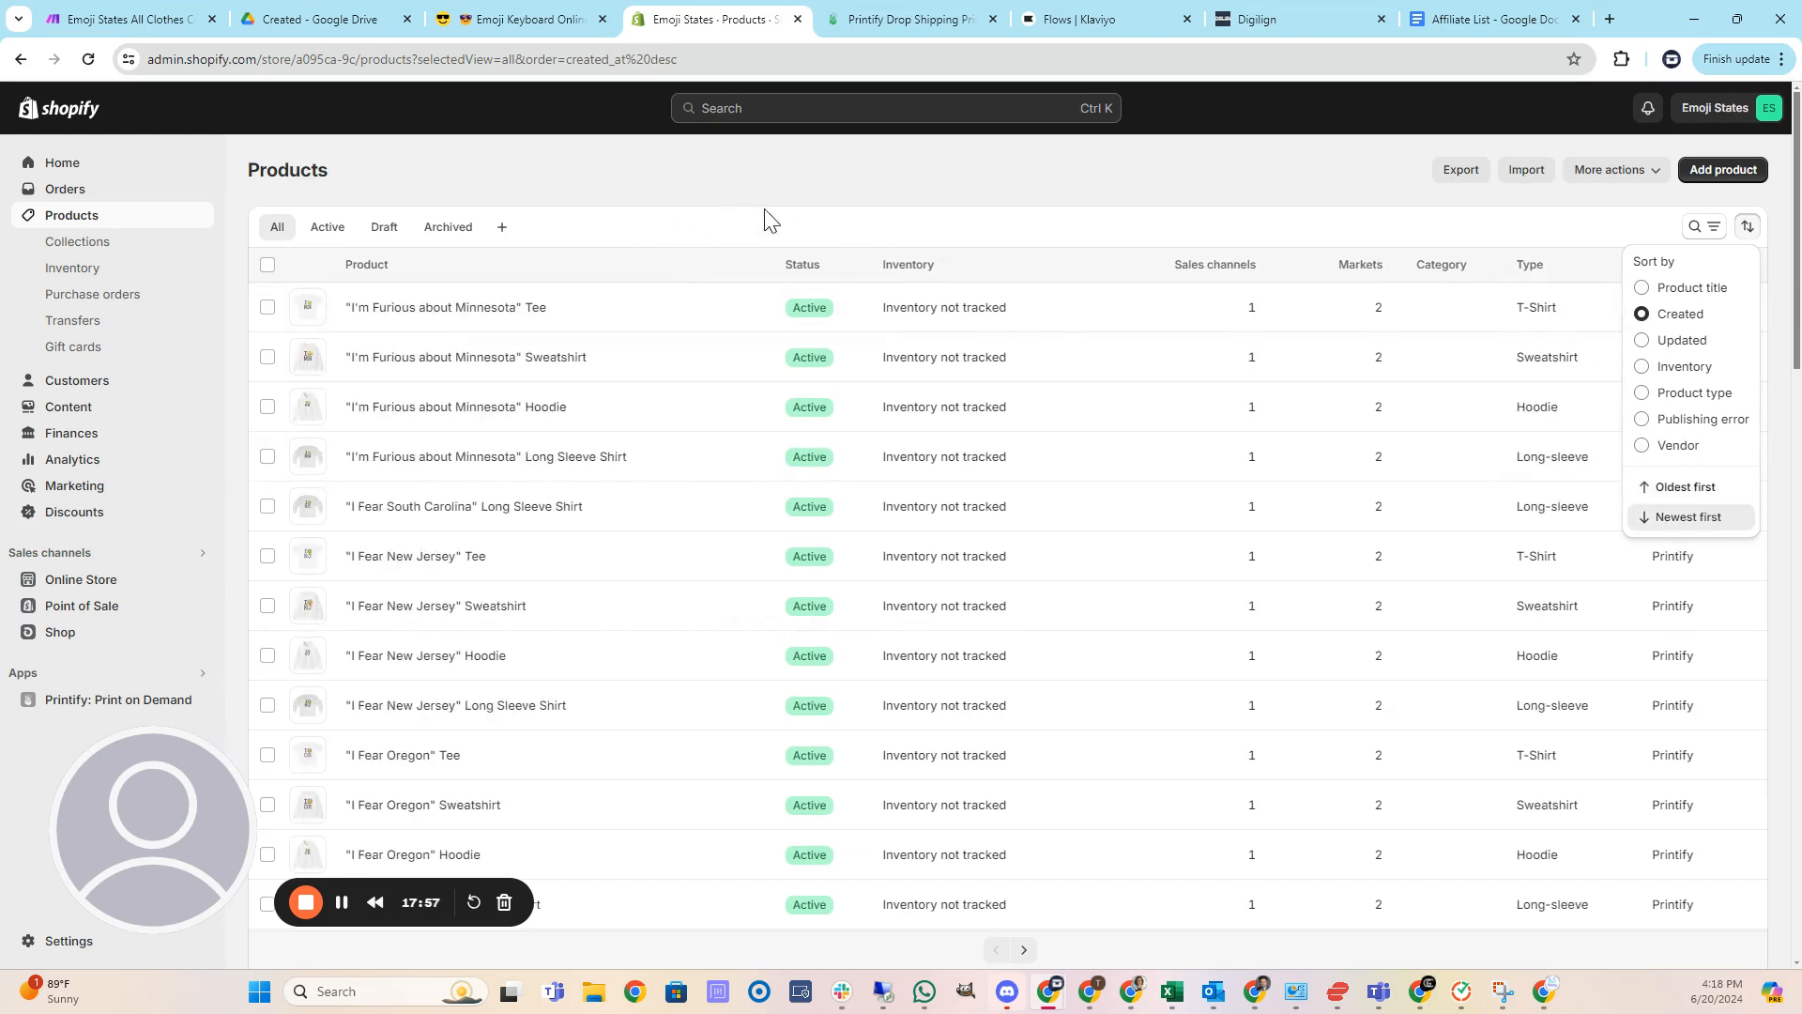
left_click(503, 309)
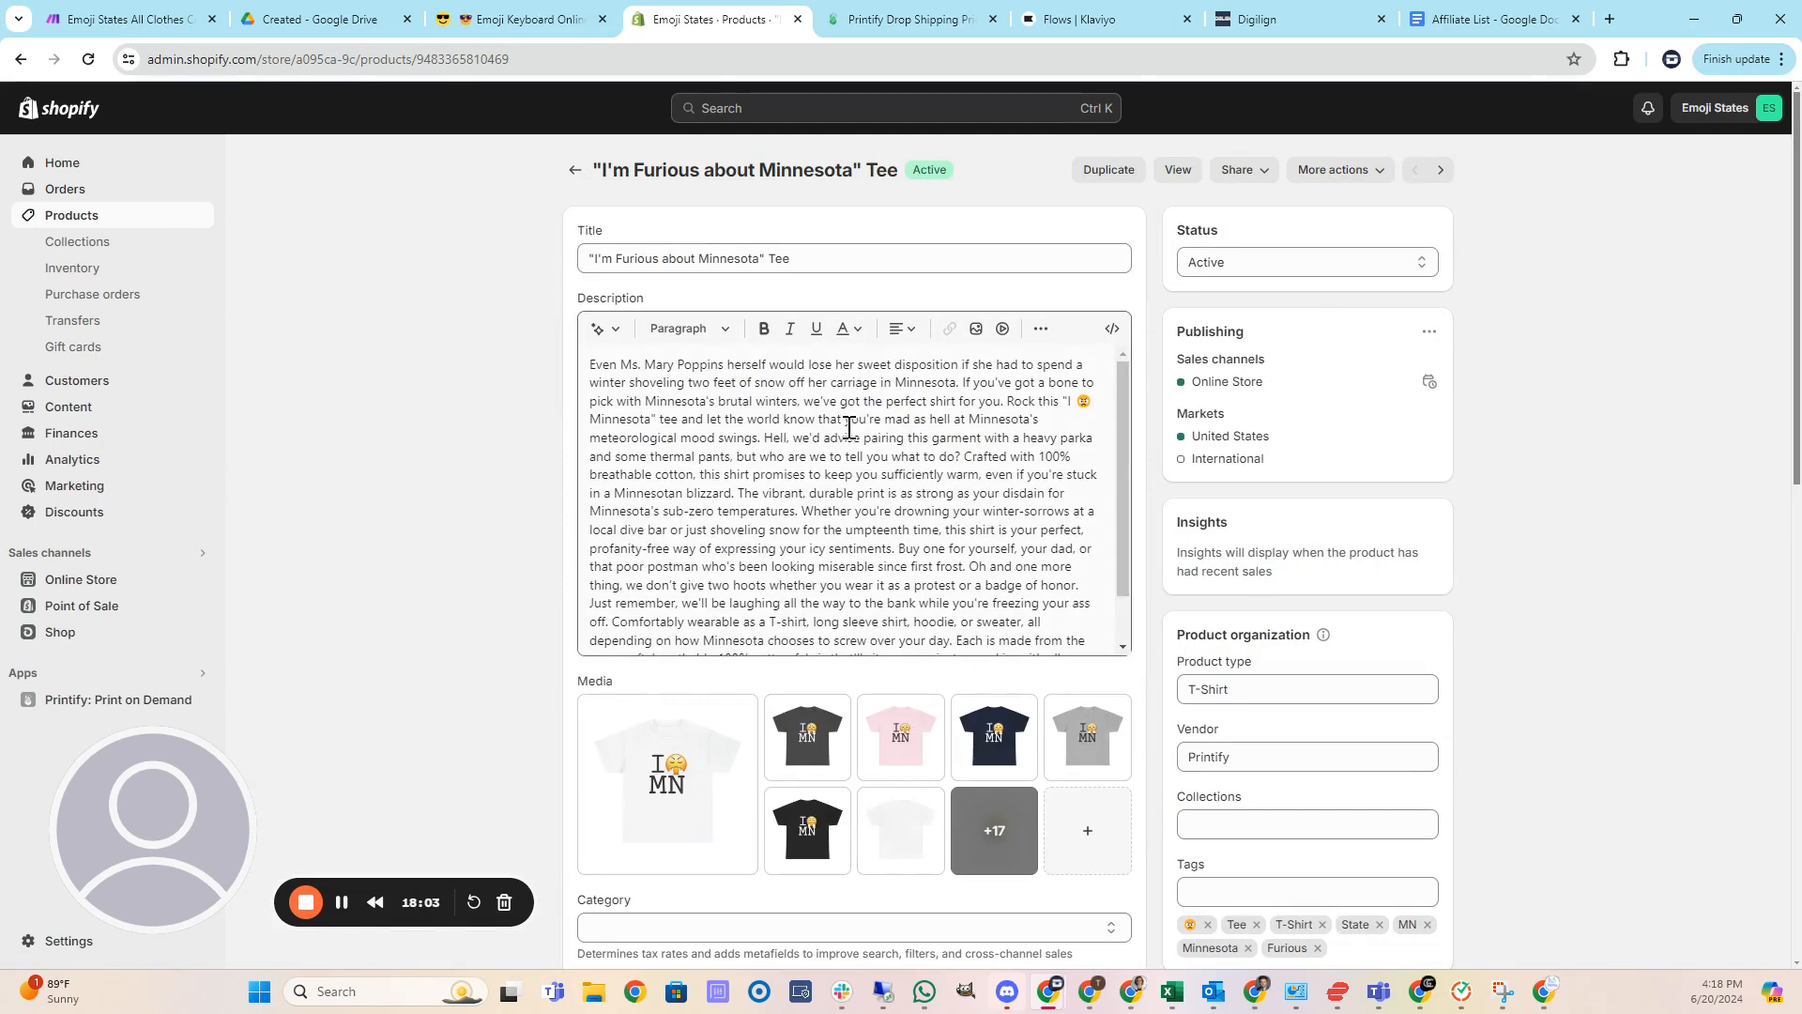
Review the Tee's description, media, tags and color and size variants.
scroll(854, 436, "down", 2)
scroll(854, 436, "down", 8)
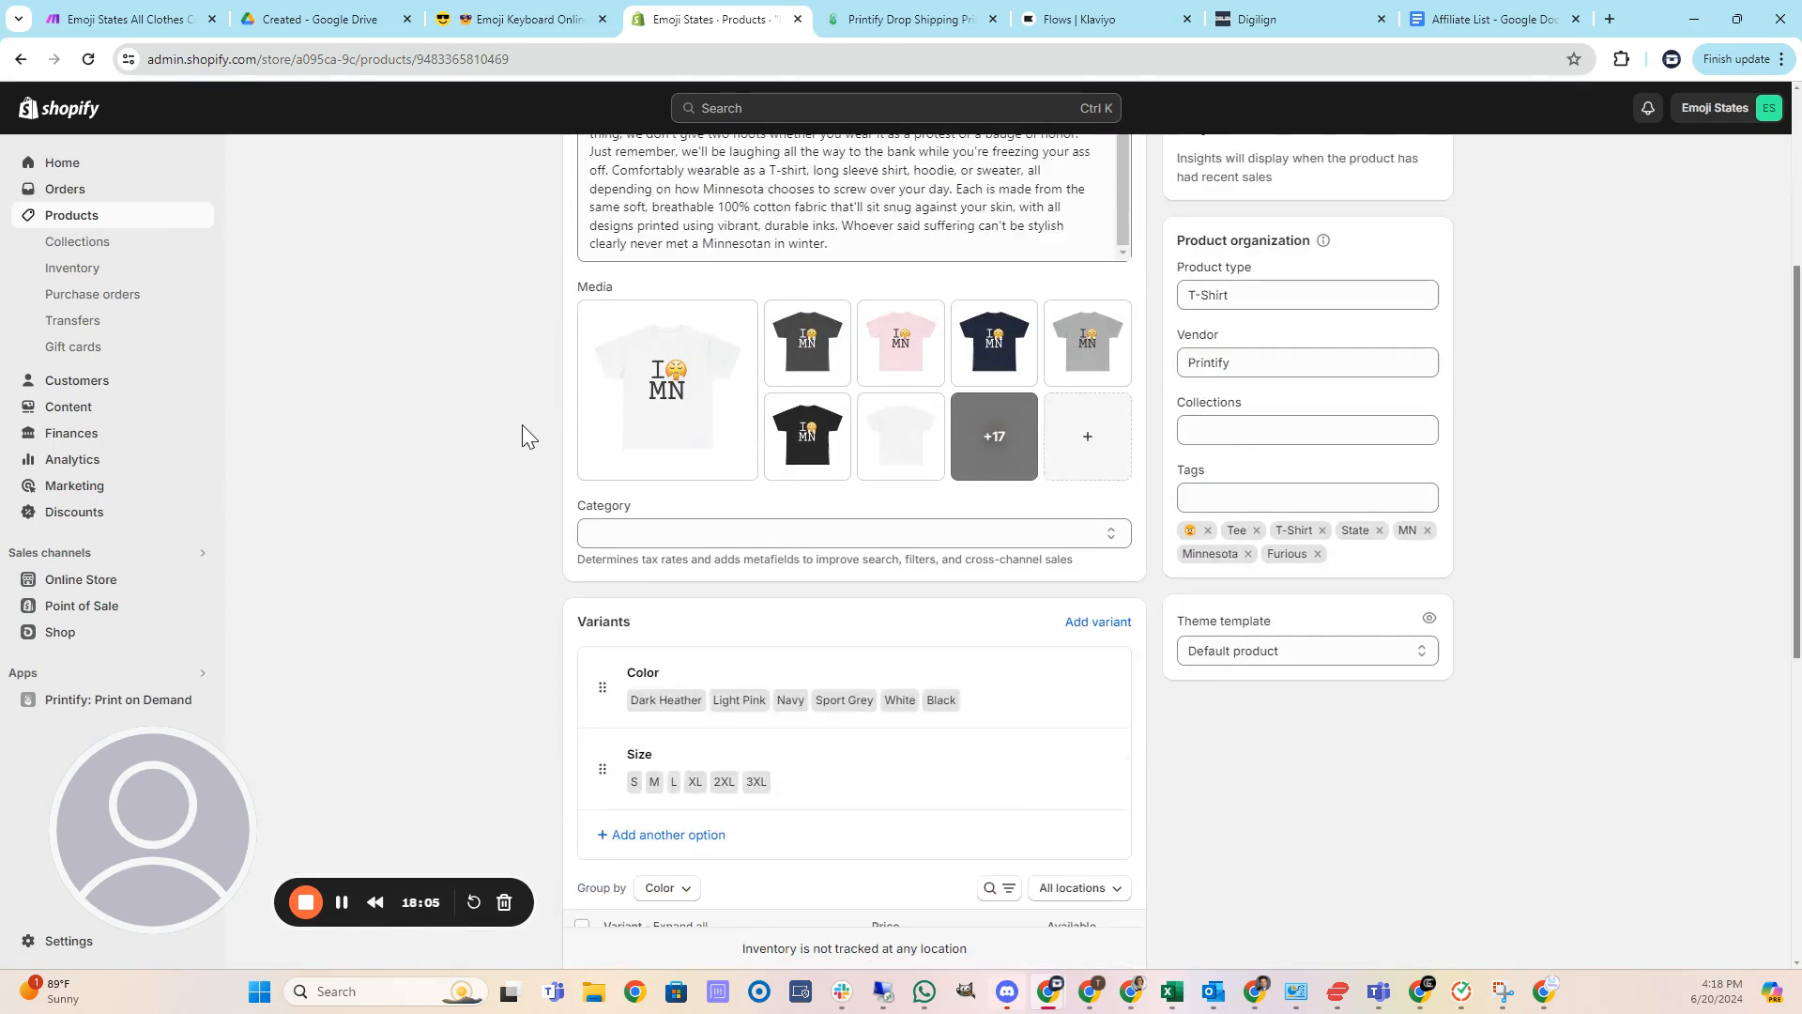
scroll(525, 426, "down", 3)
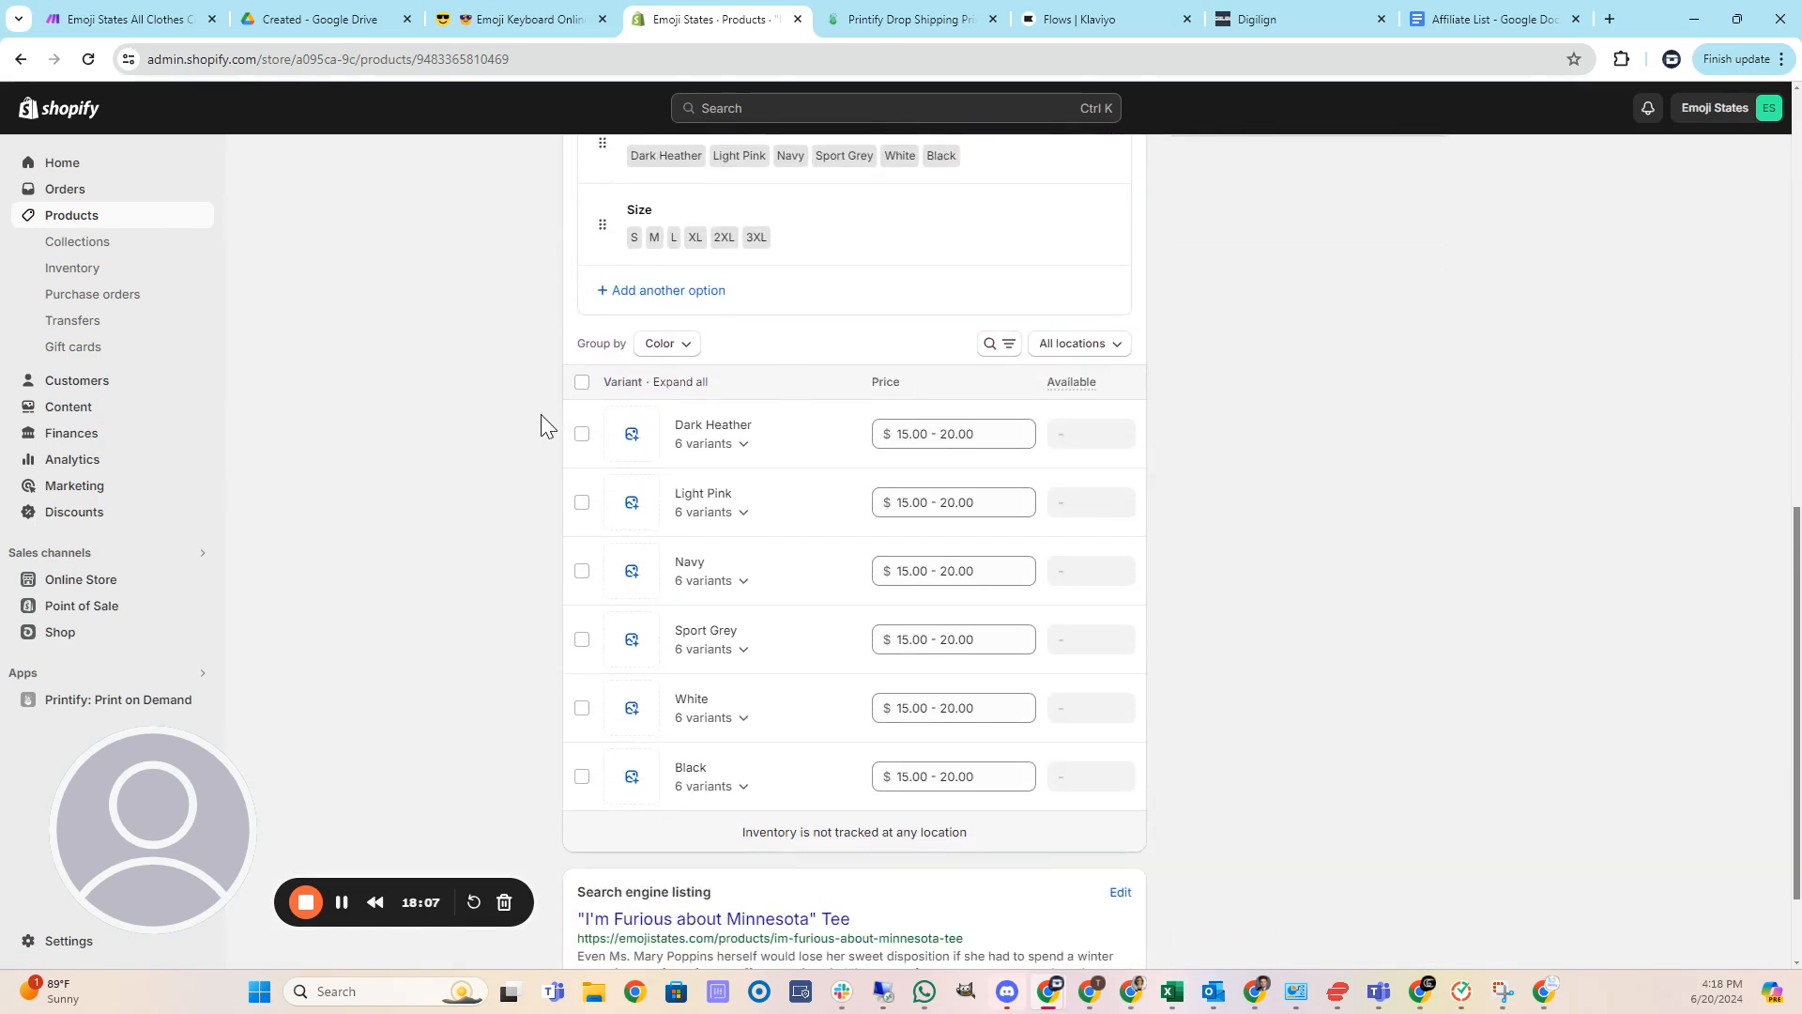
scroll(537, 434, "down", 1)
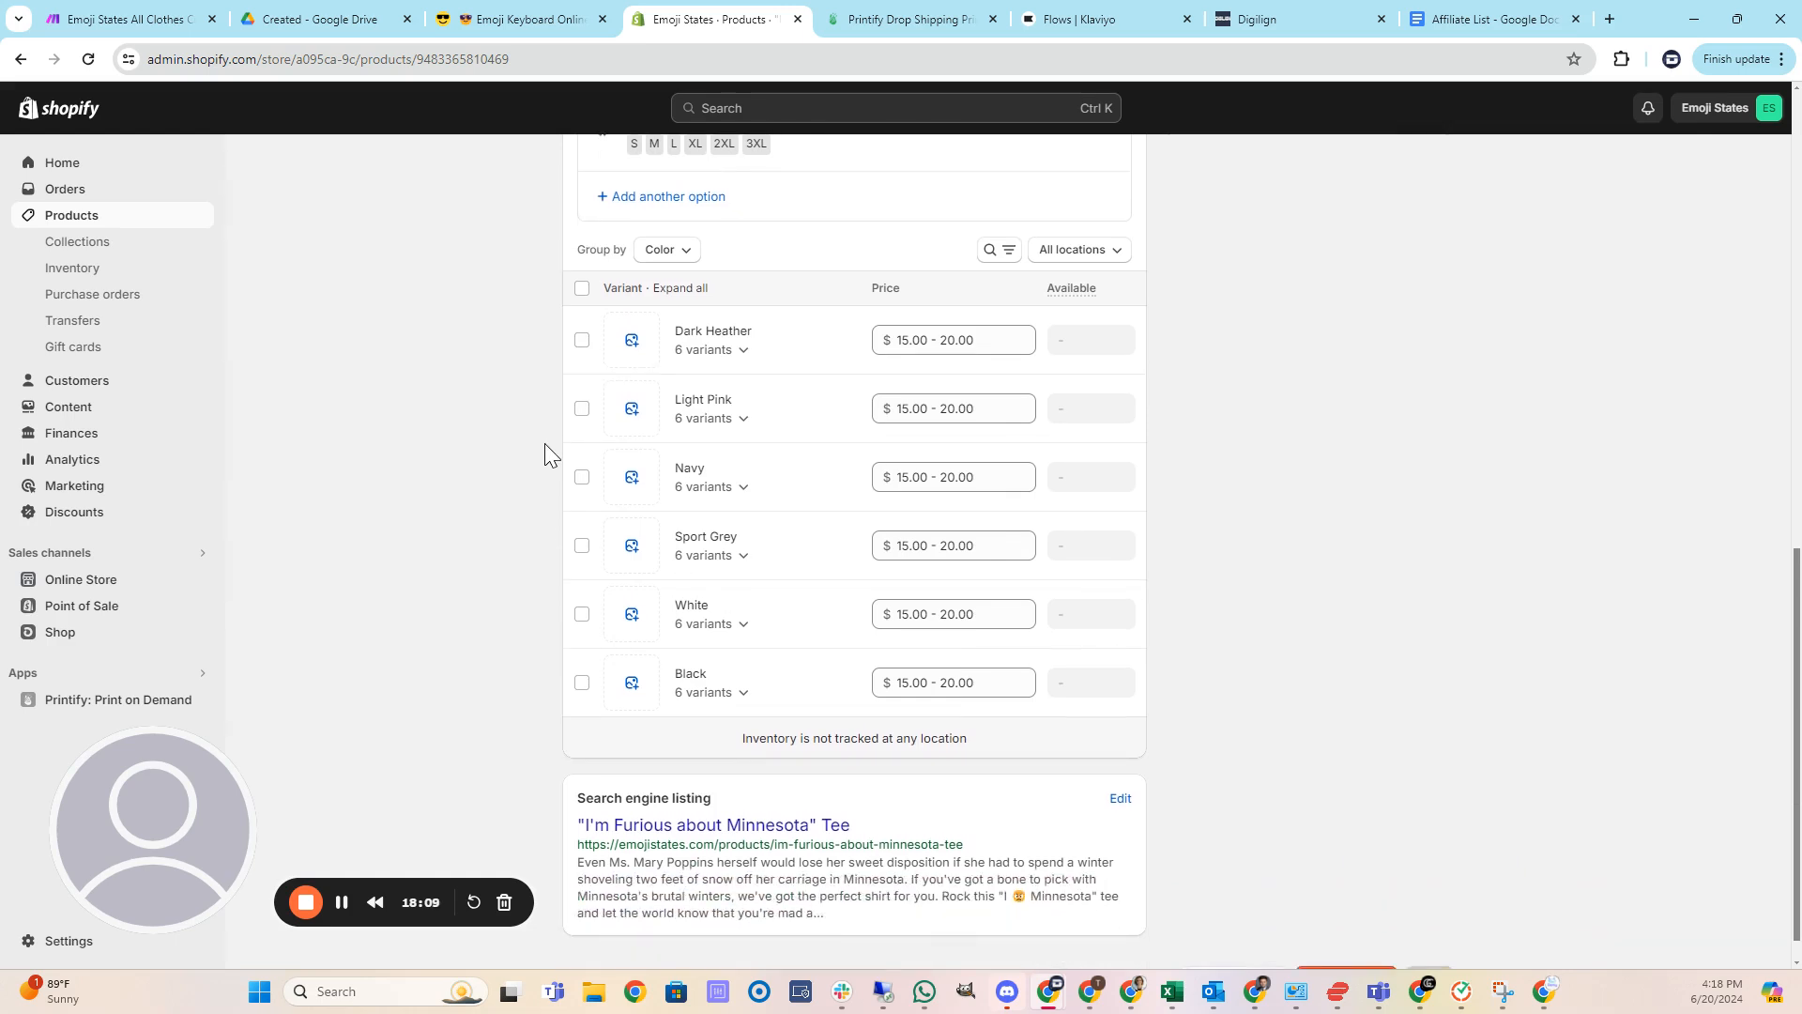
scroll(531, 449, "up", 1)
scroll(529, 452, "up", 1)
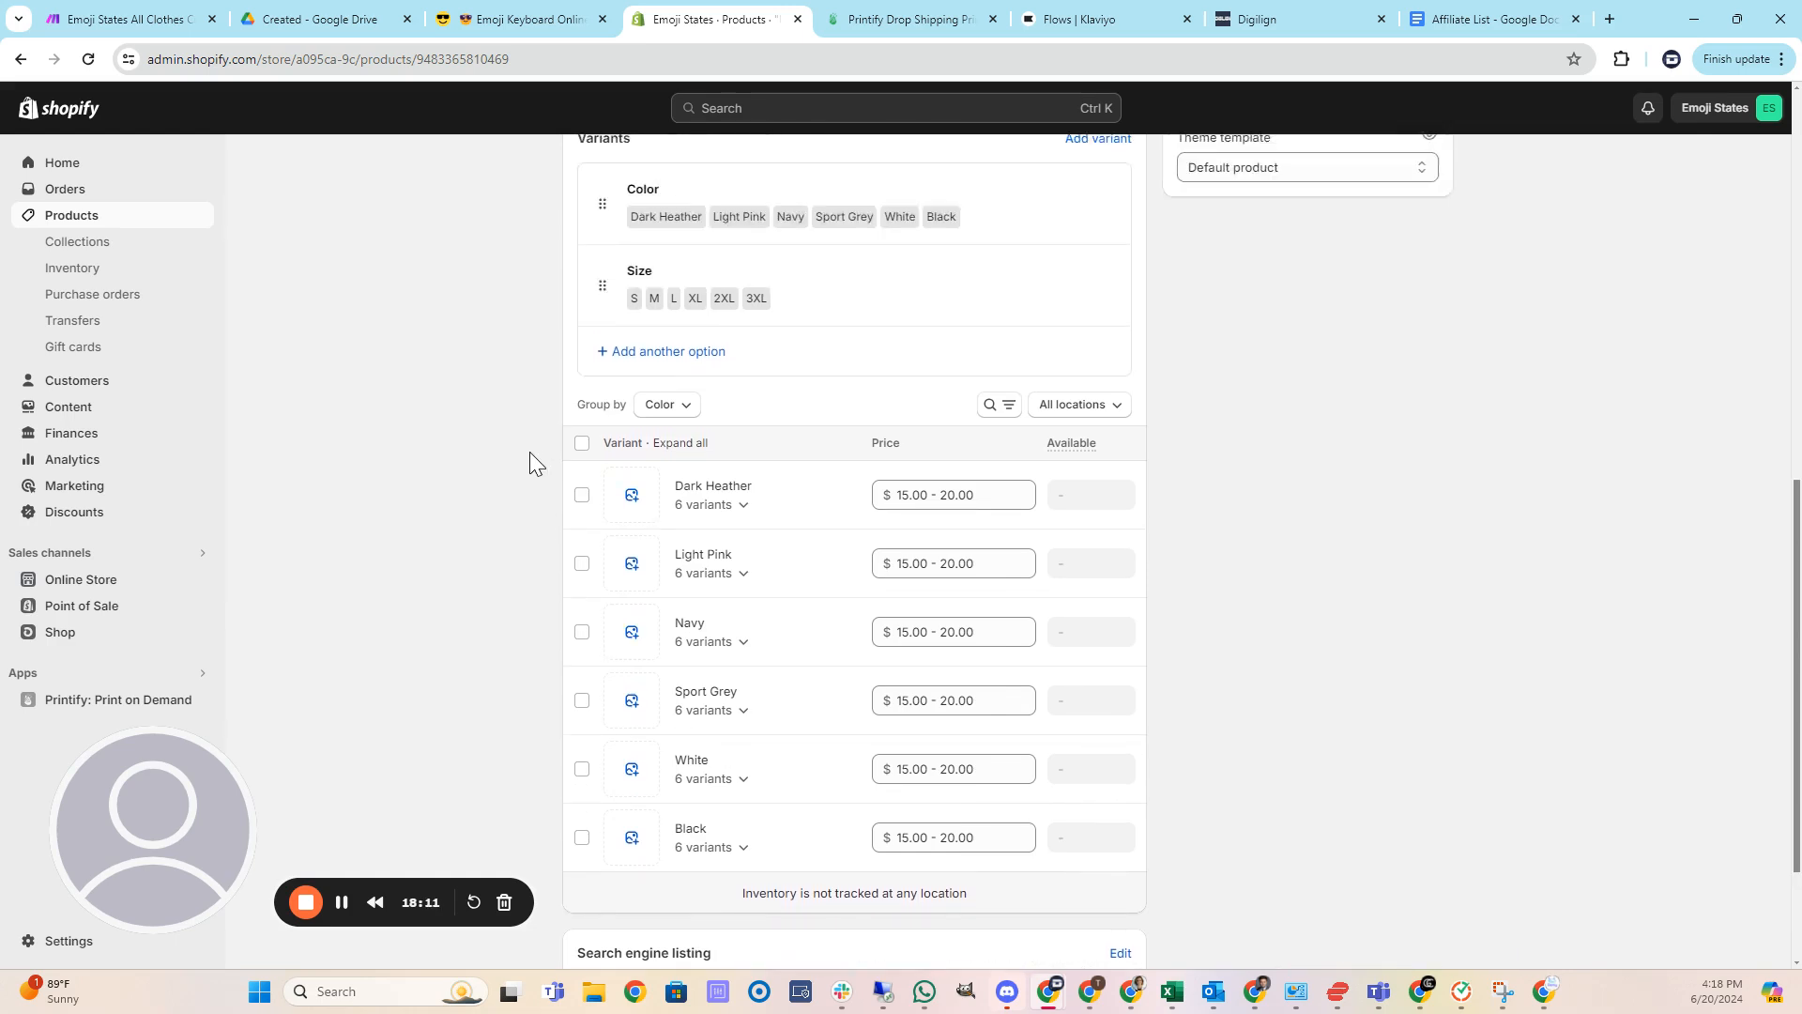
scroll(756, 549, "up", 6)
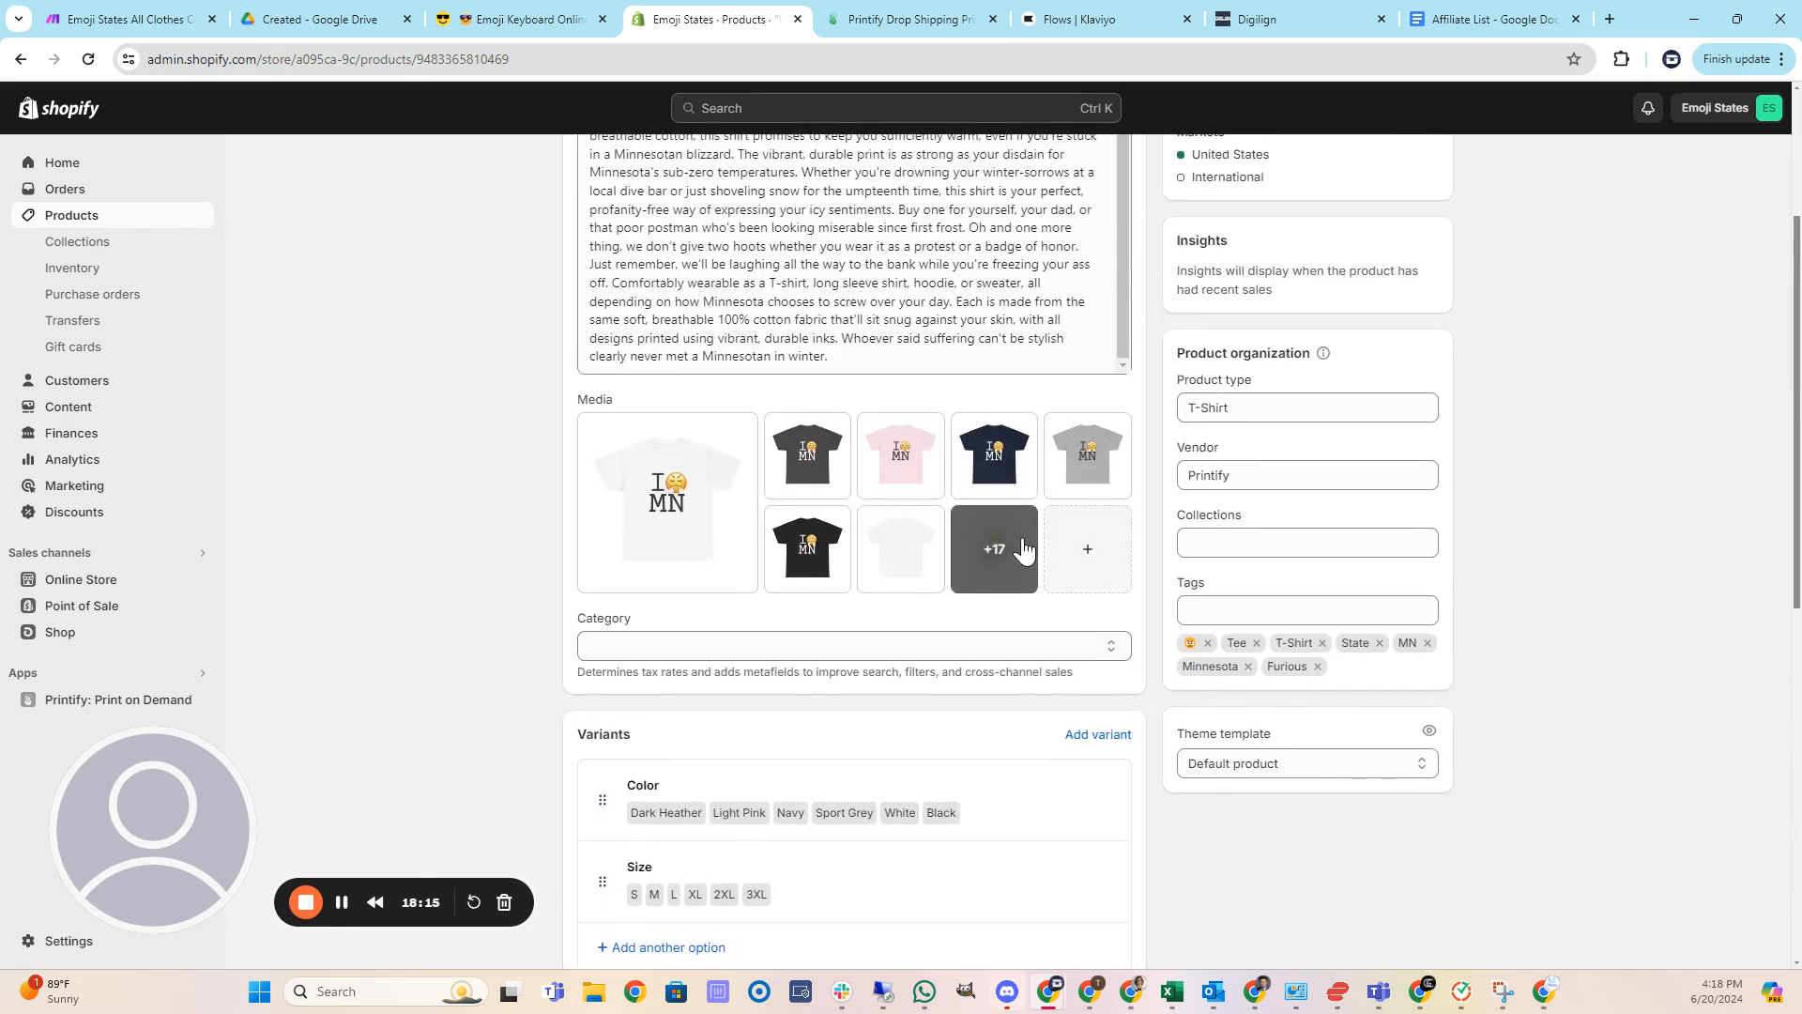
scroll(1051, 540, "up", 3)
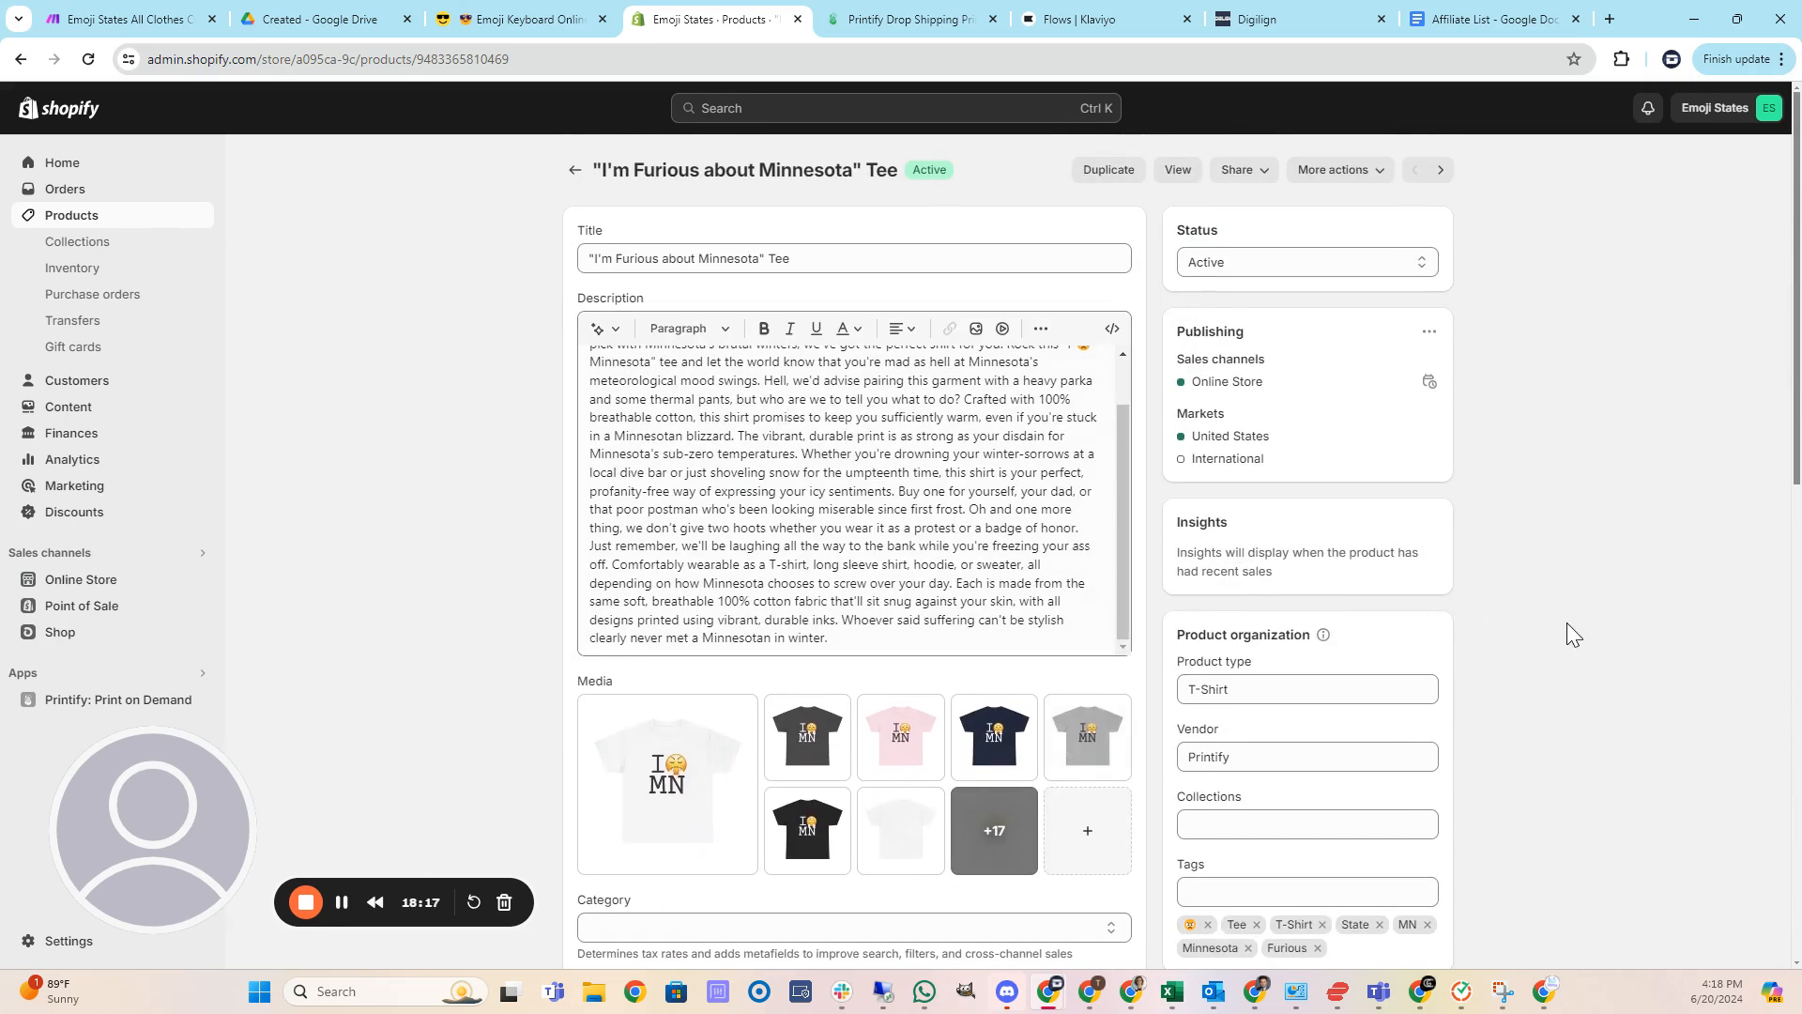
Return to the scenario and switch its scheduling on at the every-2-minutes interval.
left_click(572, 173)
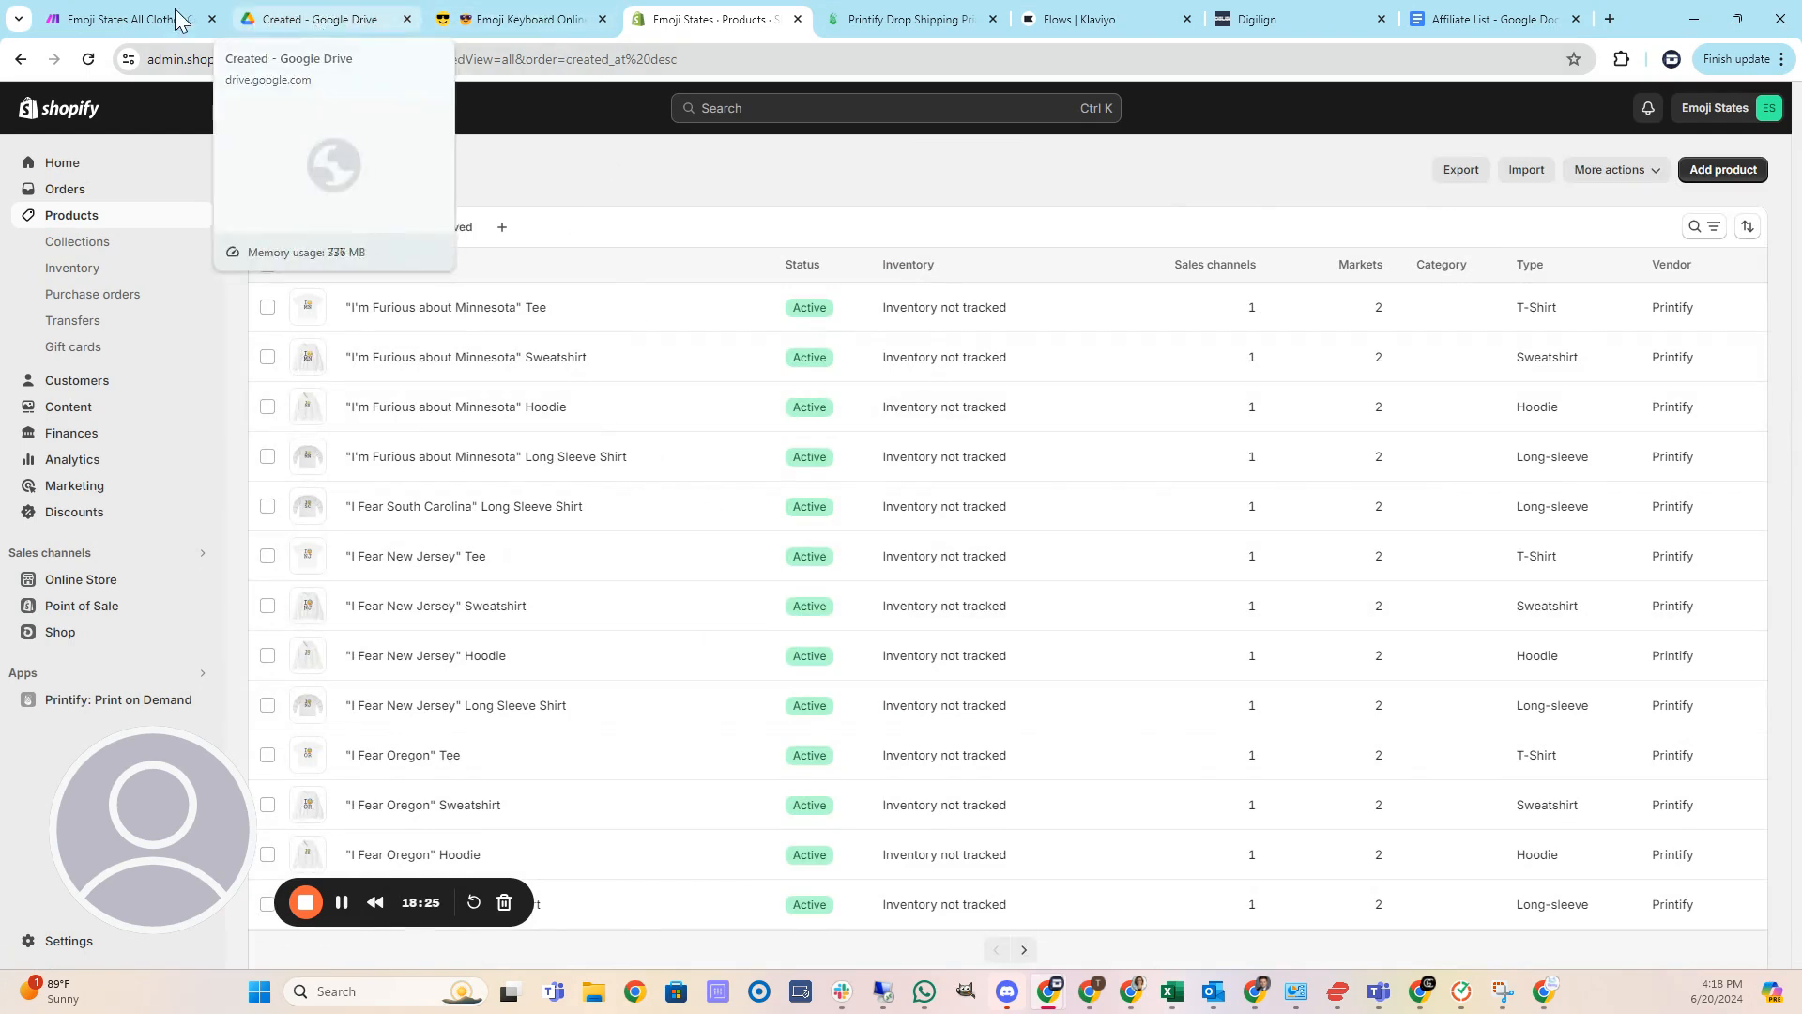
left_click(137, 18)
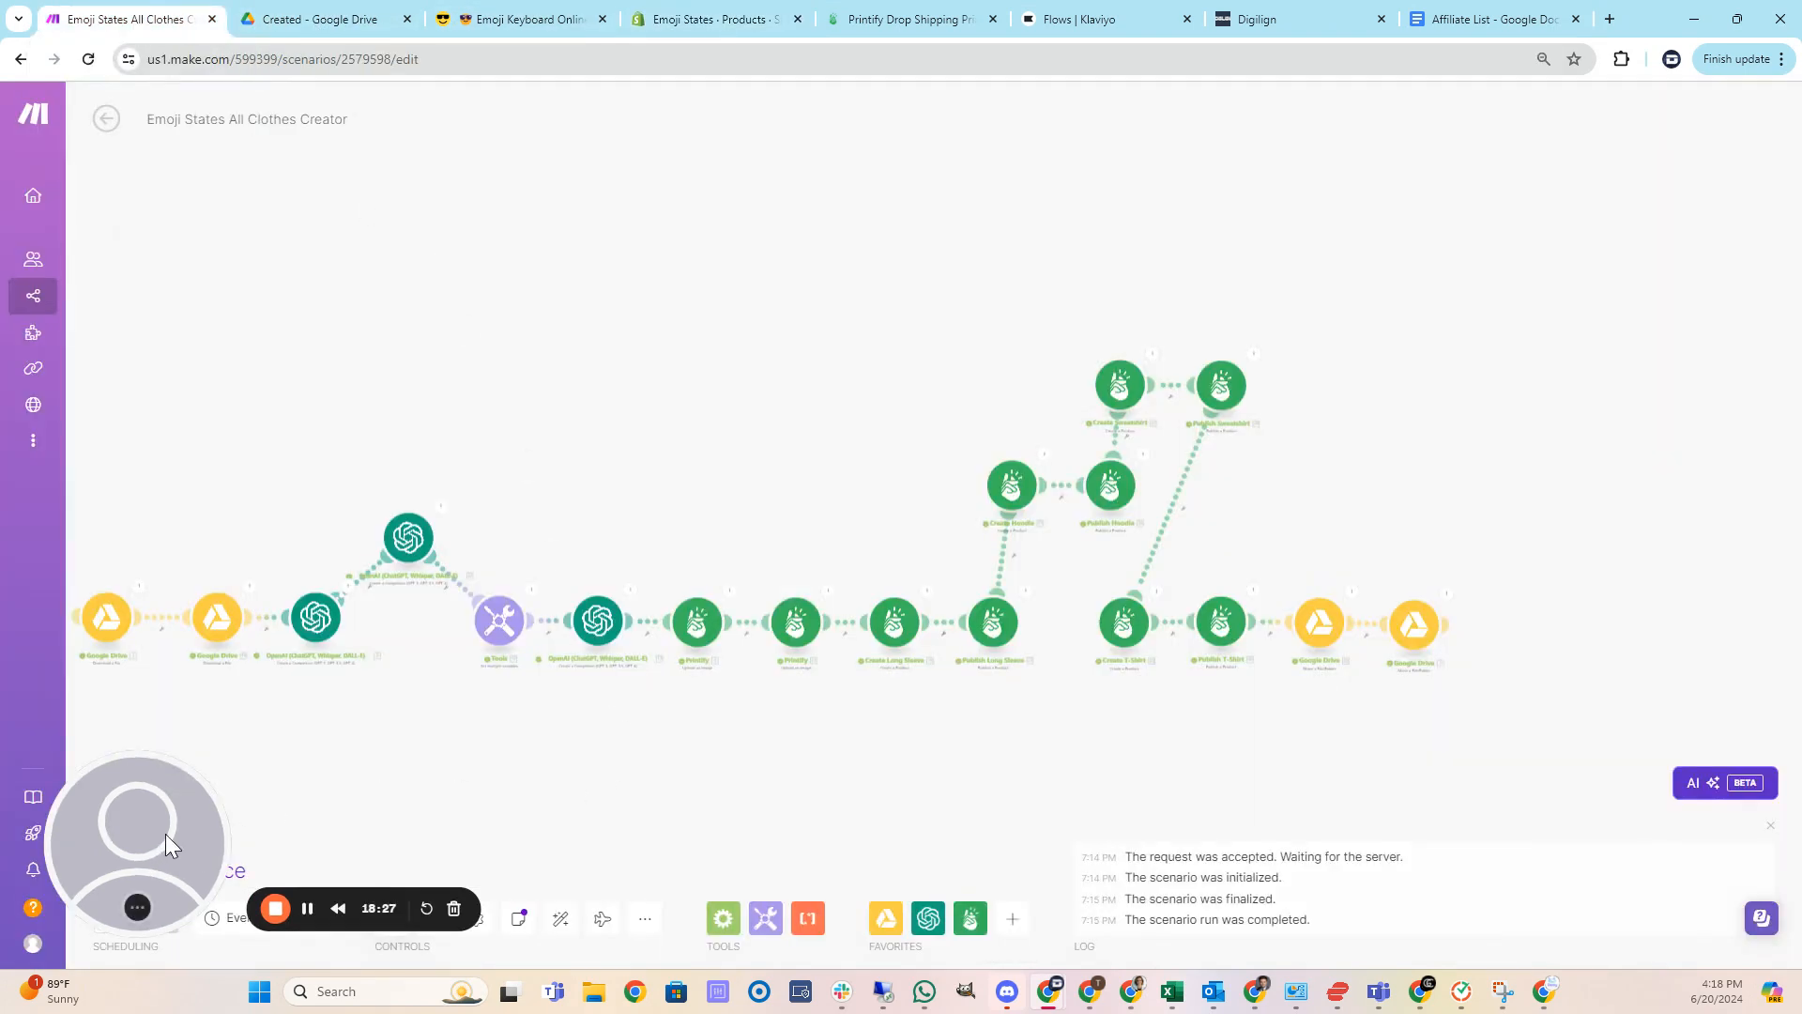
left_click_drag(165, 834, 189, 695)
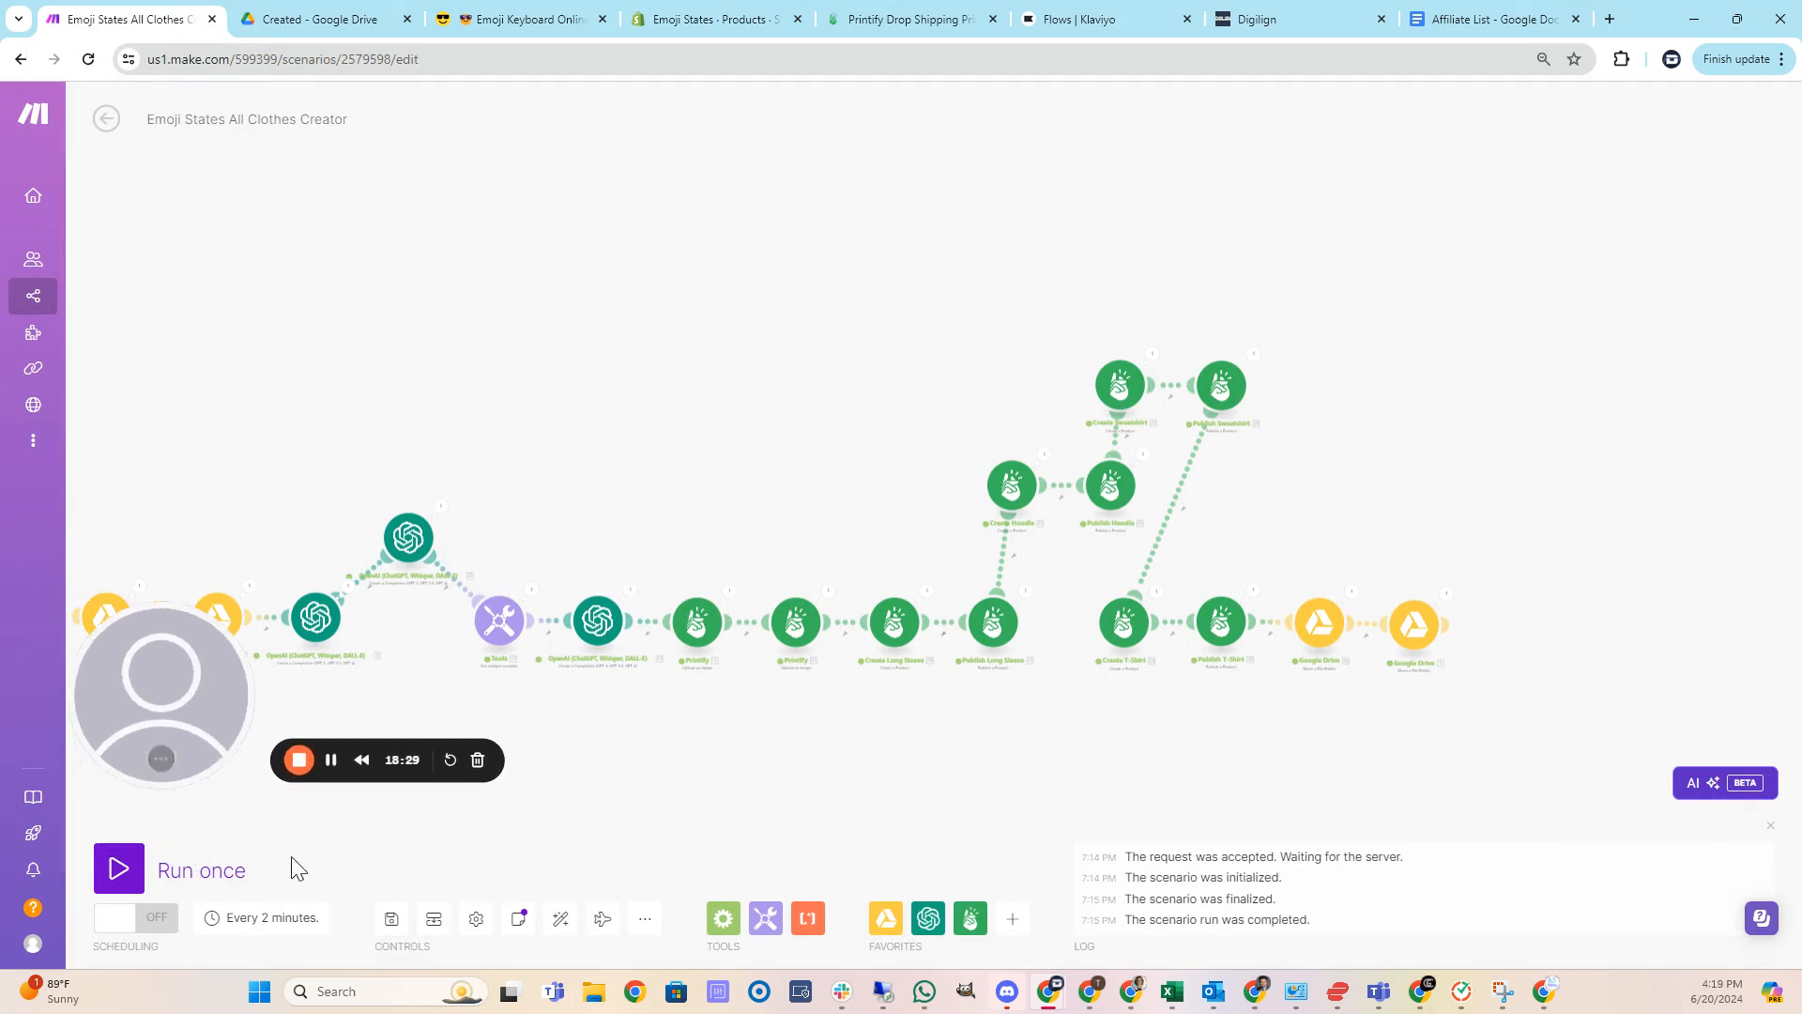
left_click(266, 918)
left_click_drag(160, 660, 526, 691)
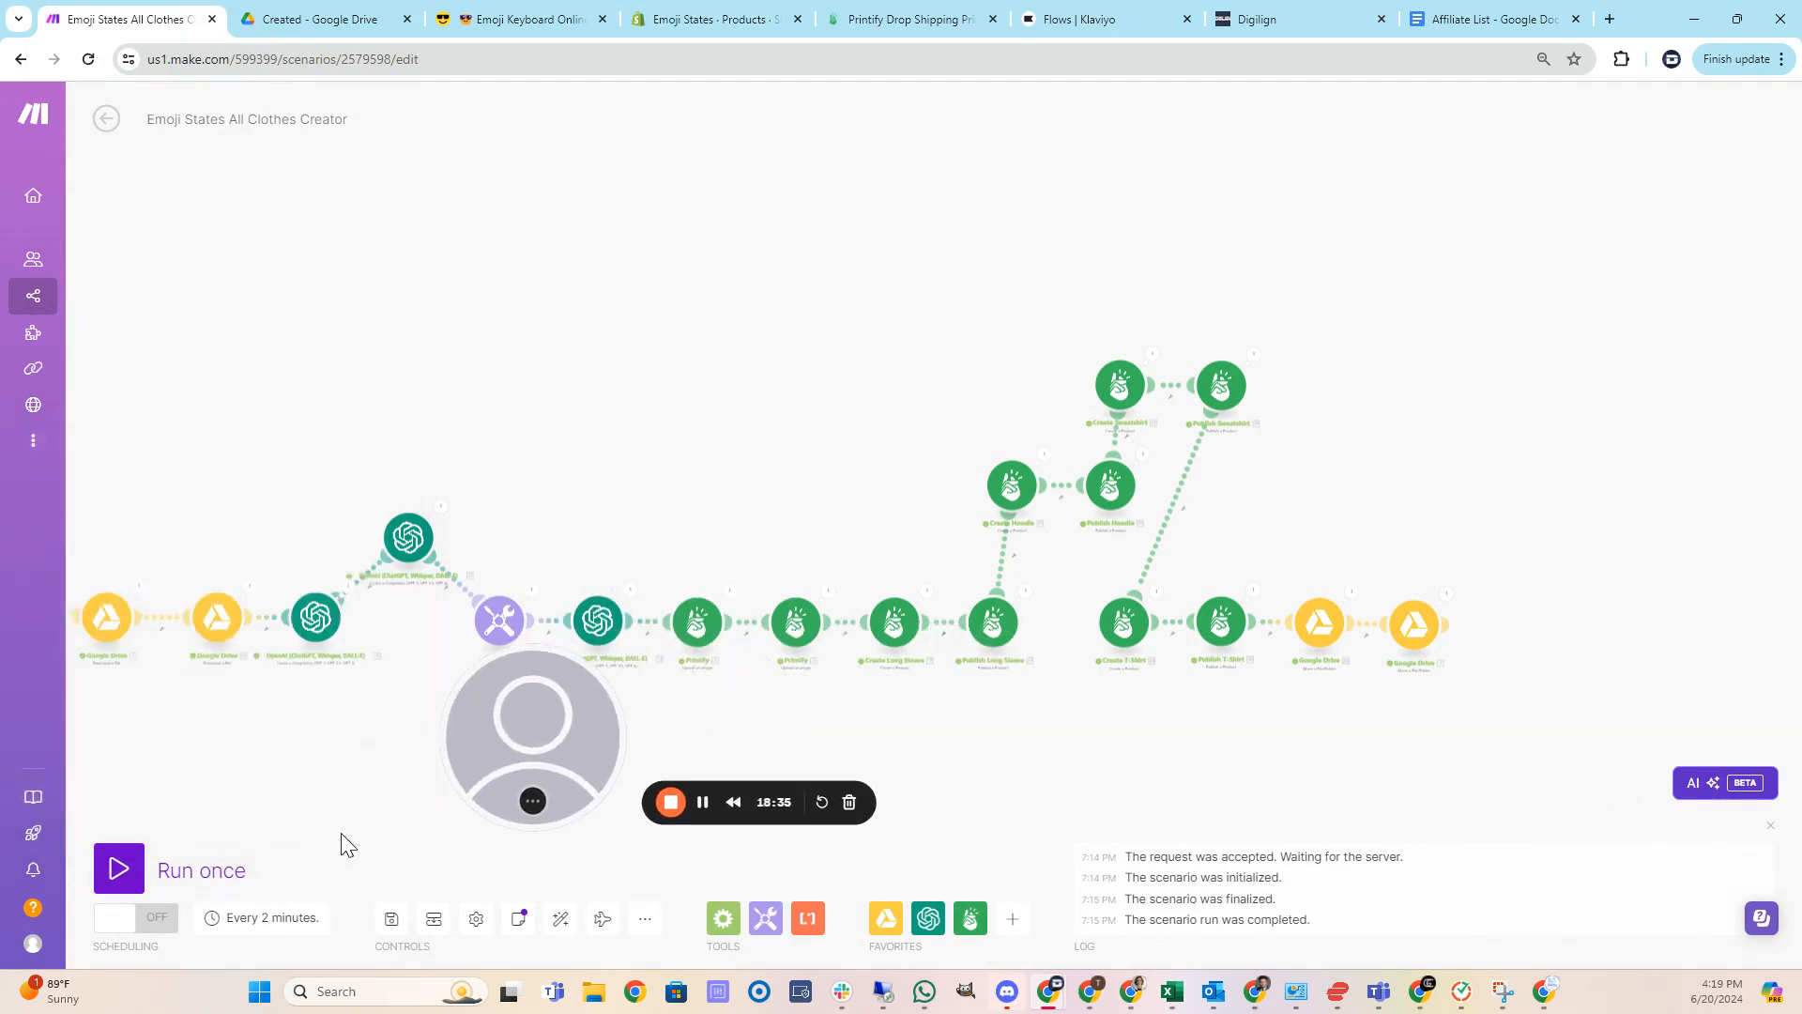
left_click(267, 918)
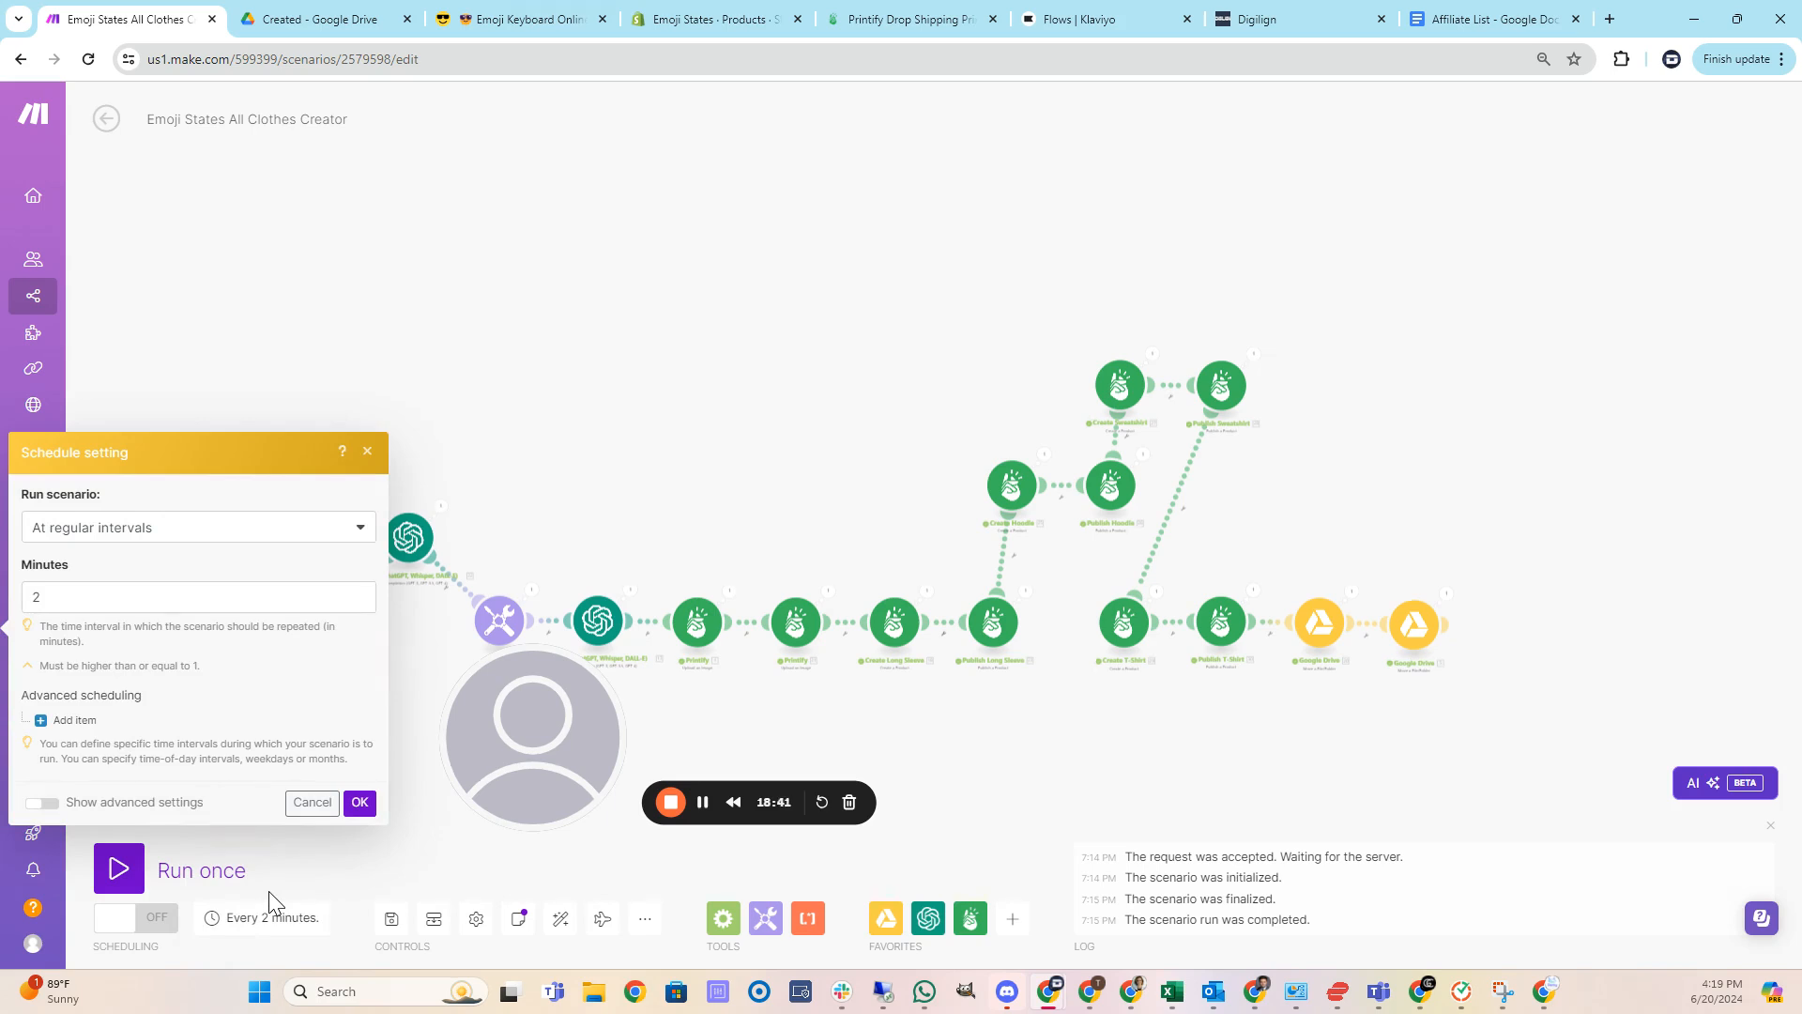
left_click(678, 383)
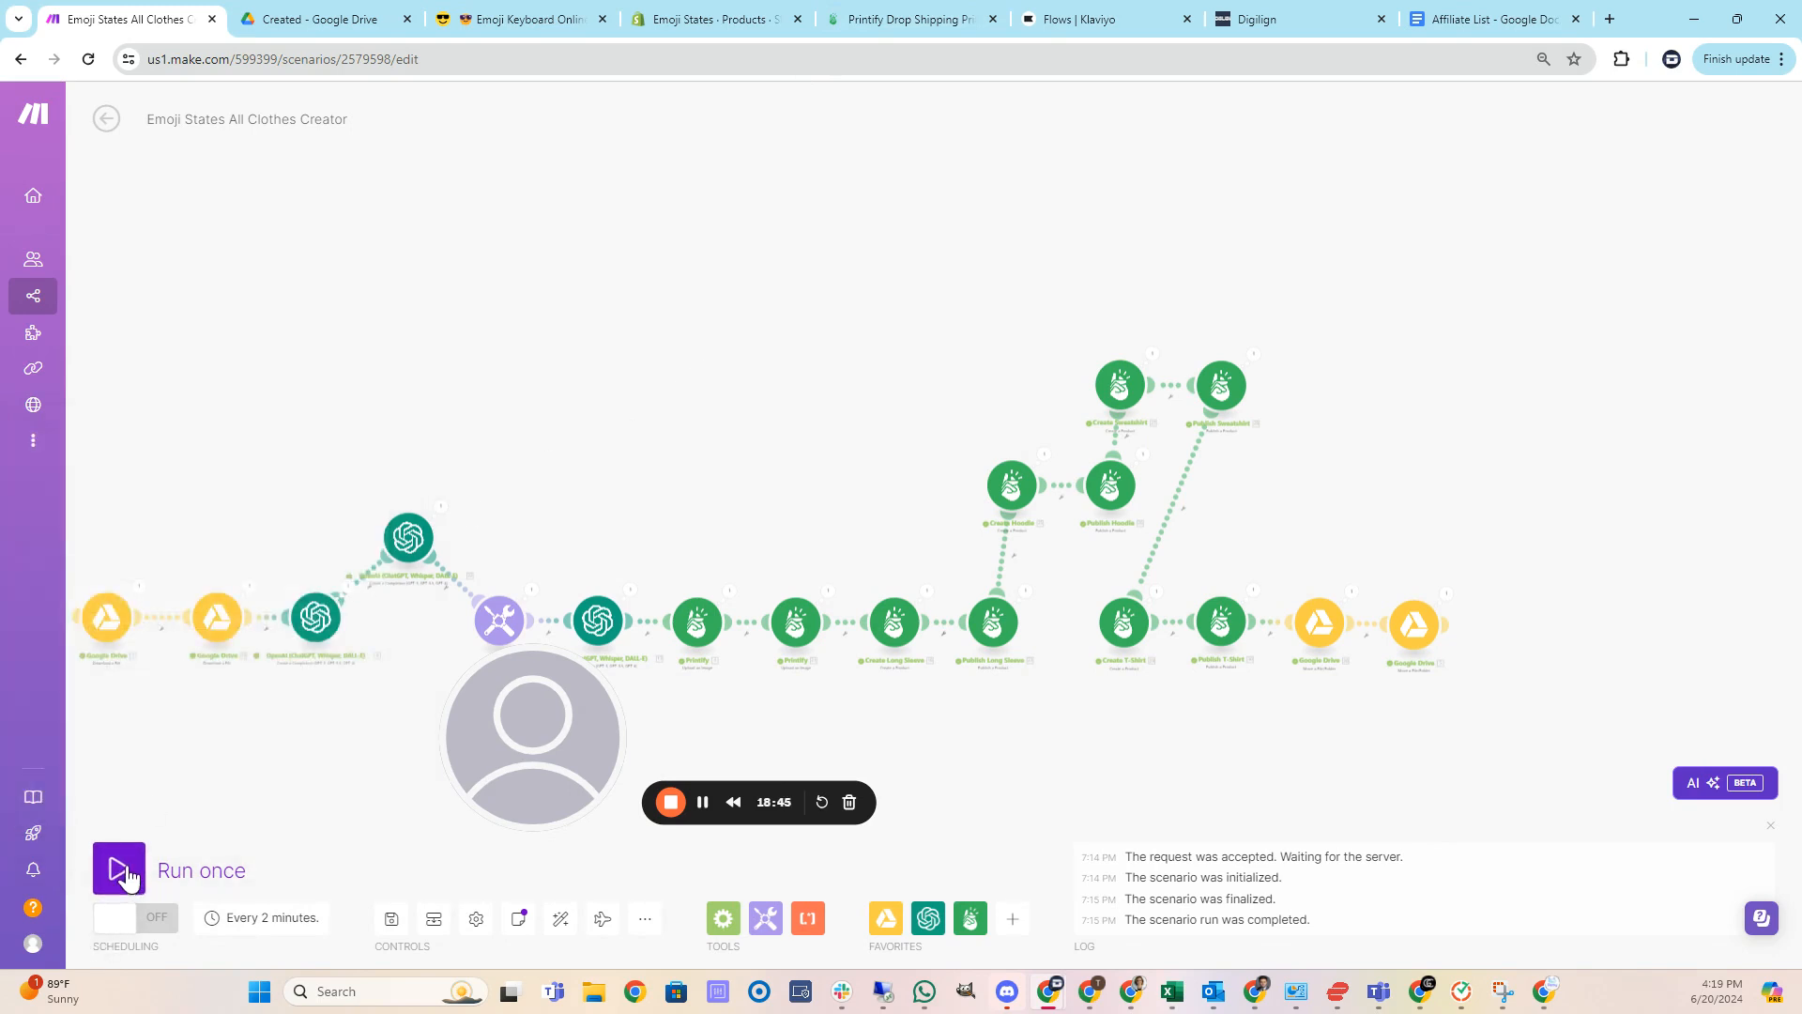
left_click(148, 920)
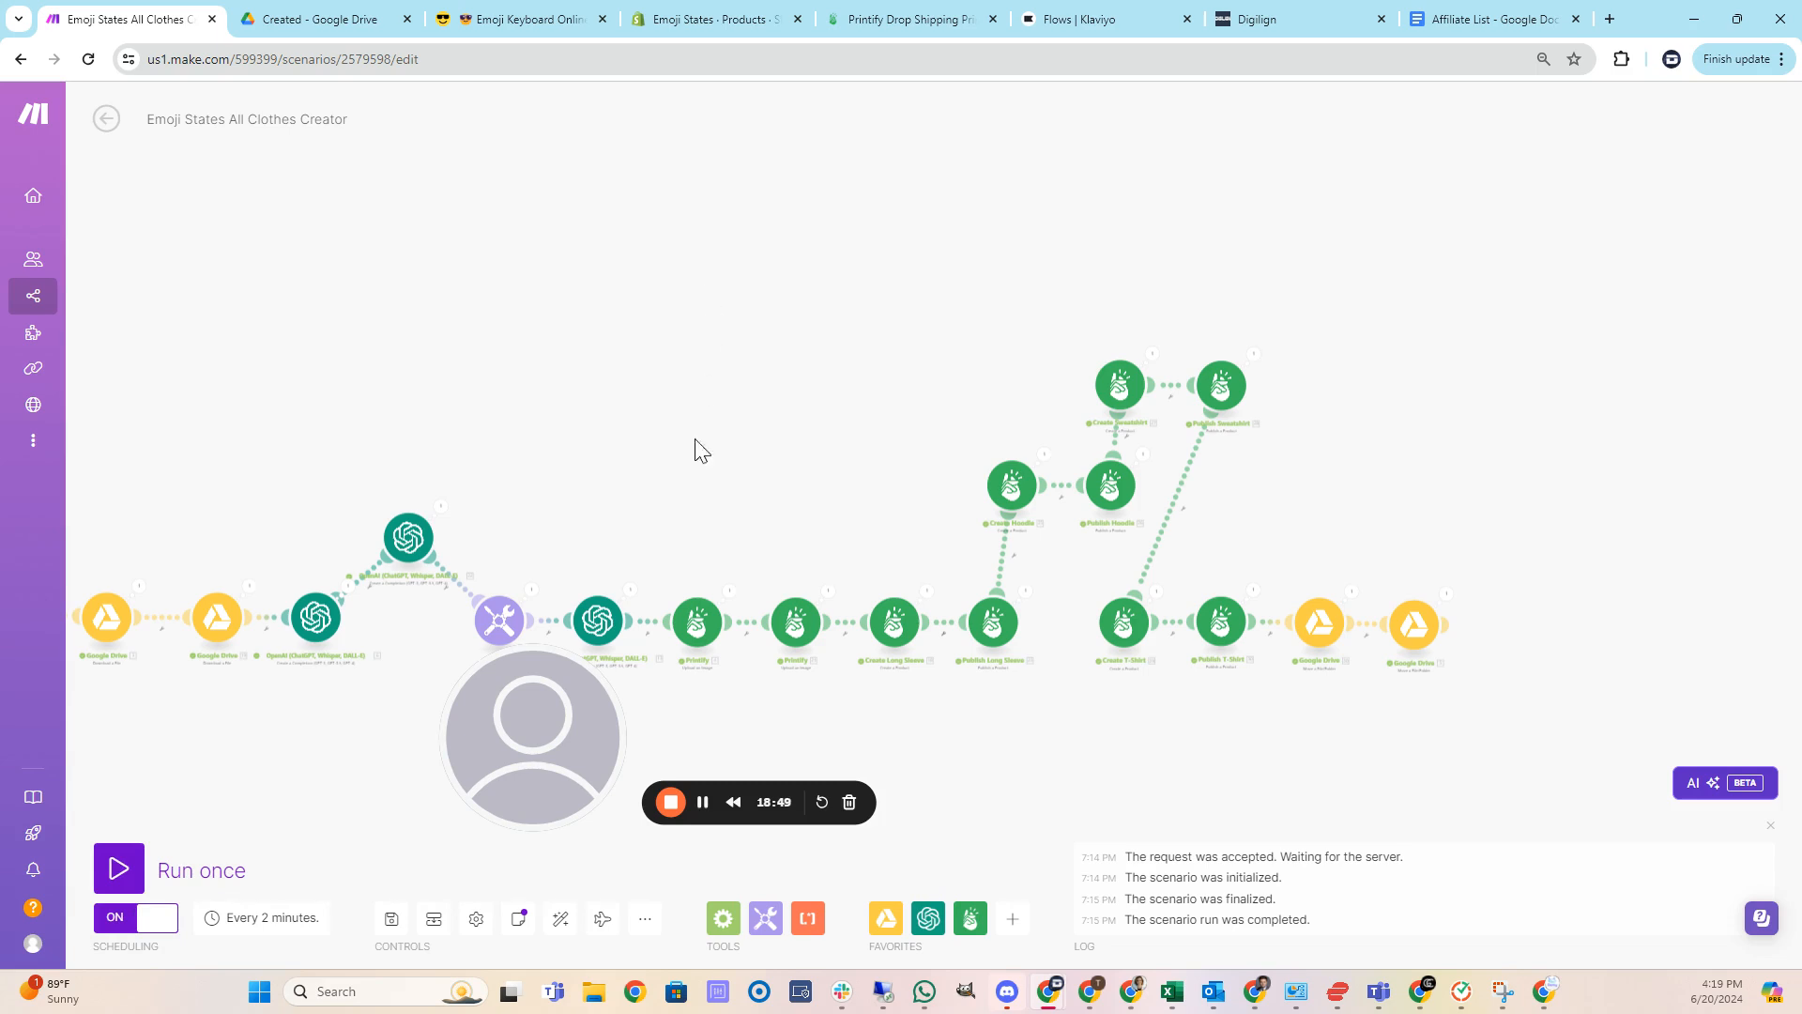
left_click_drag(539, 717, 1278, 725)
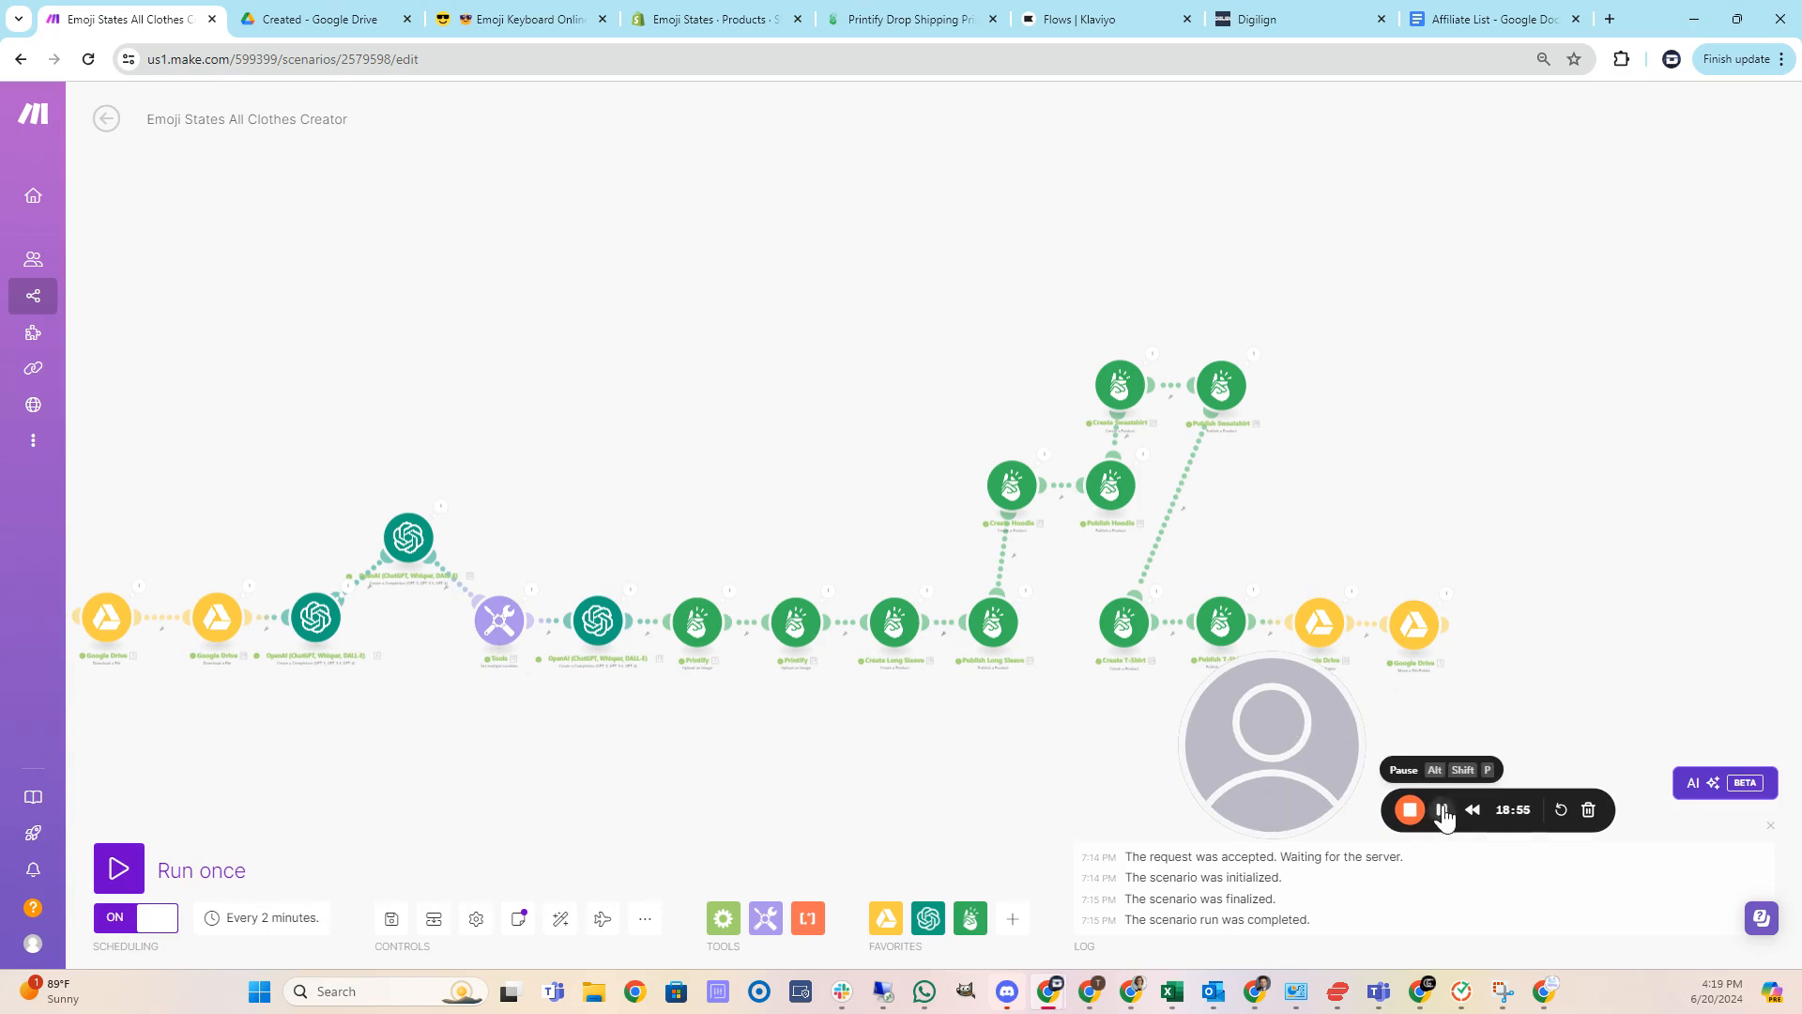
Preview the emoji images in the Created folder of SE States Furious Black in Drive.
key("ctrl+Tab")
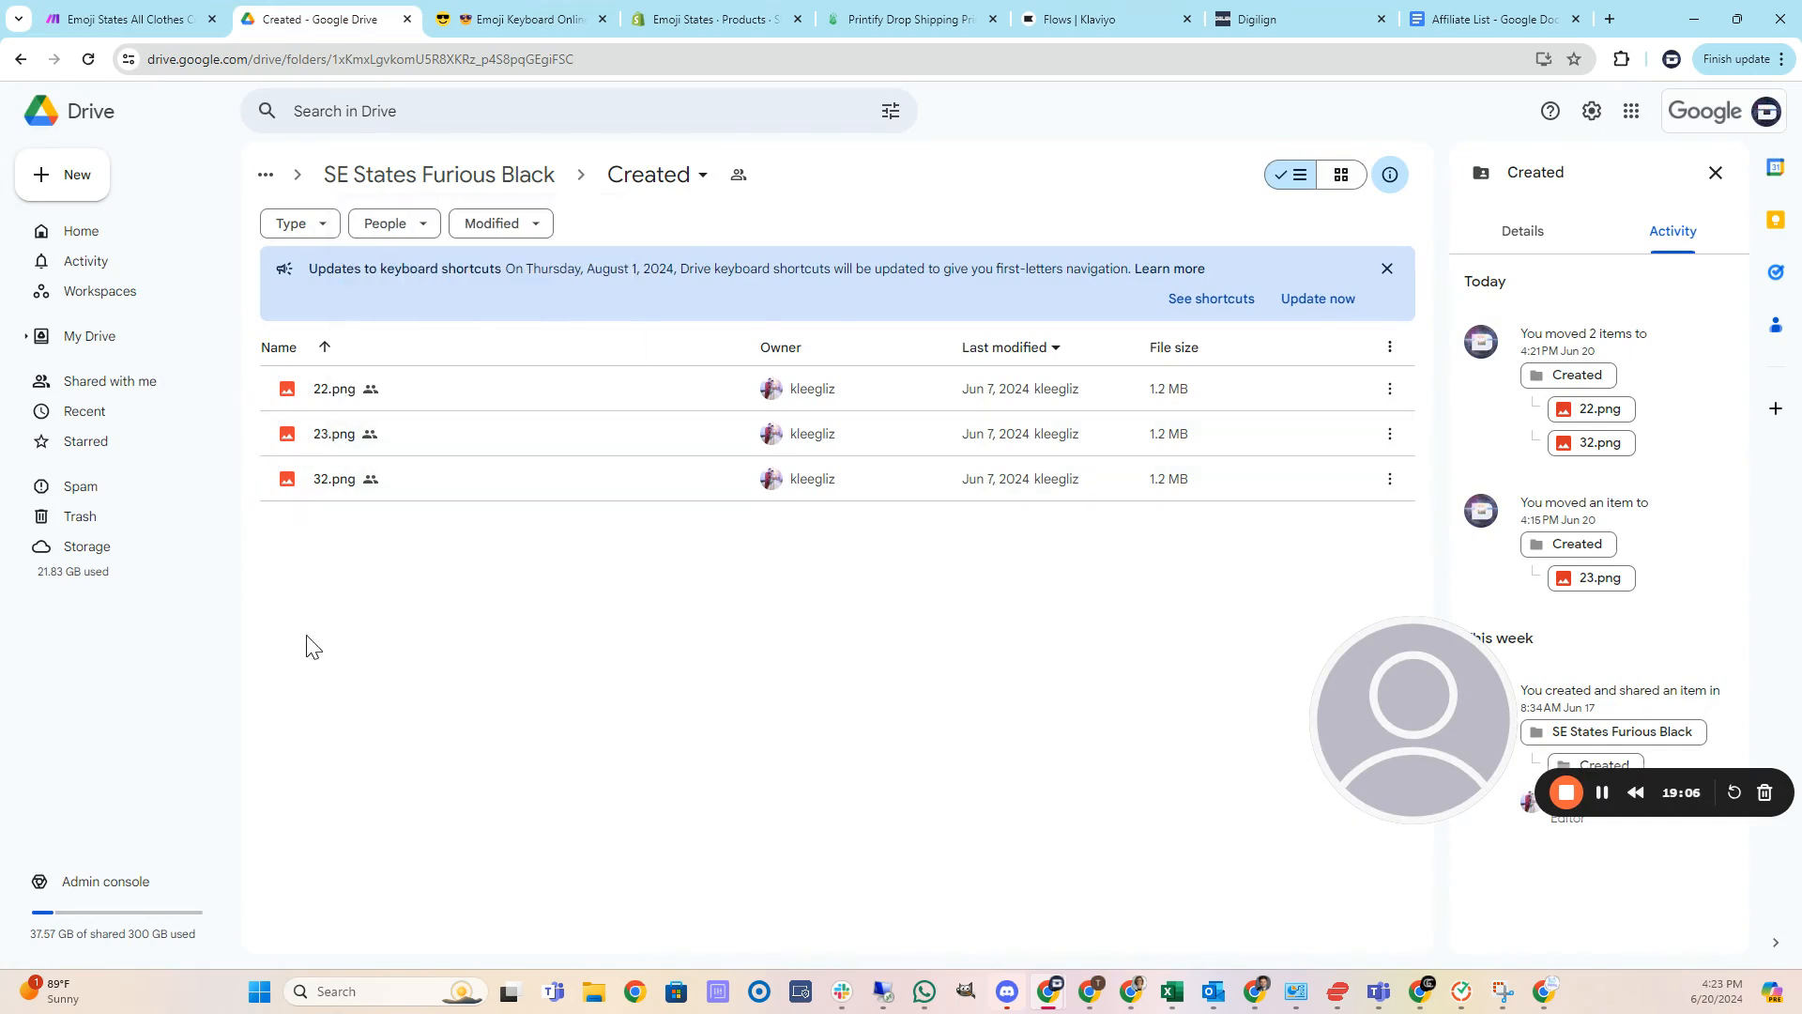
mouse_move(297, 443)
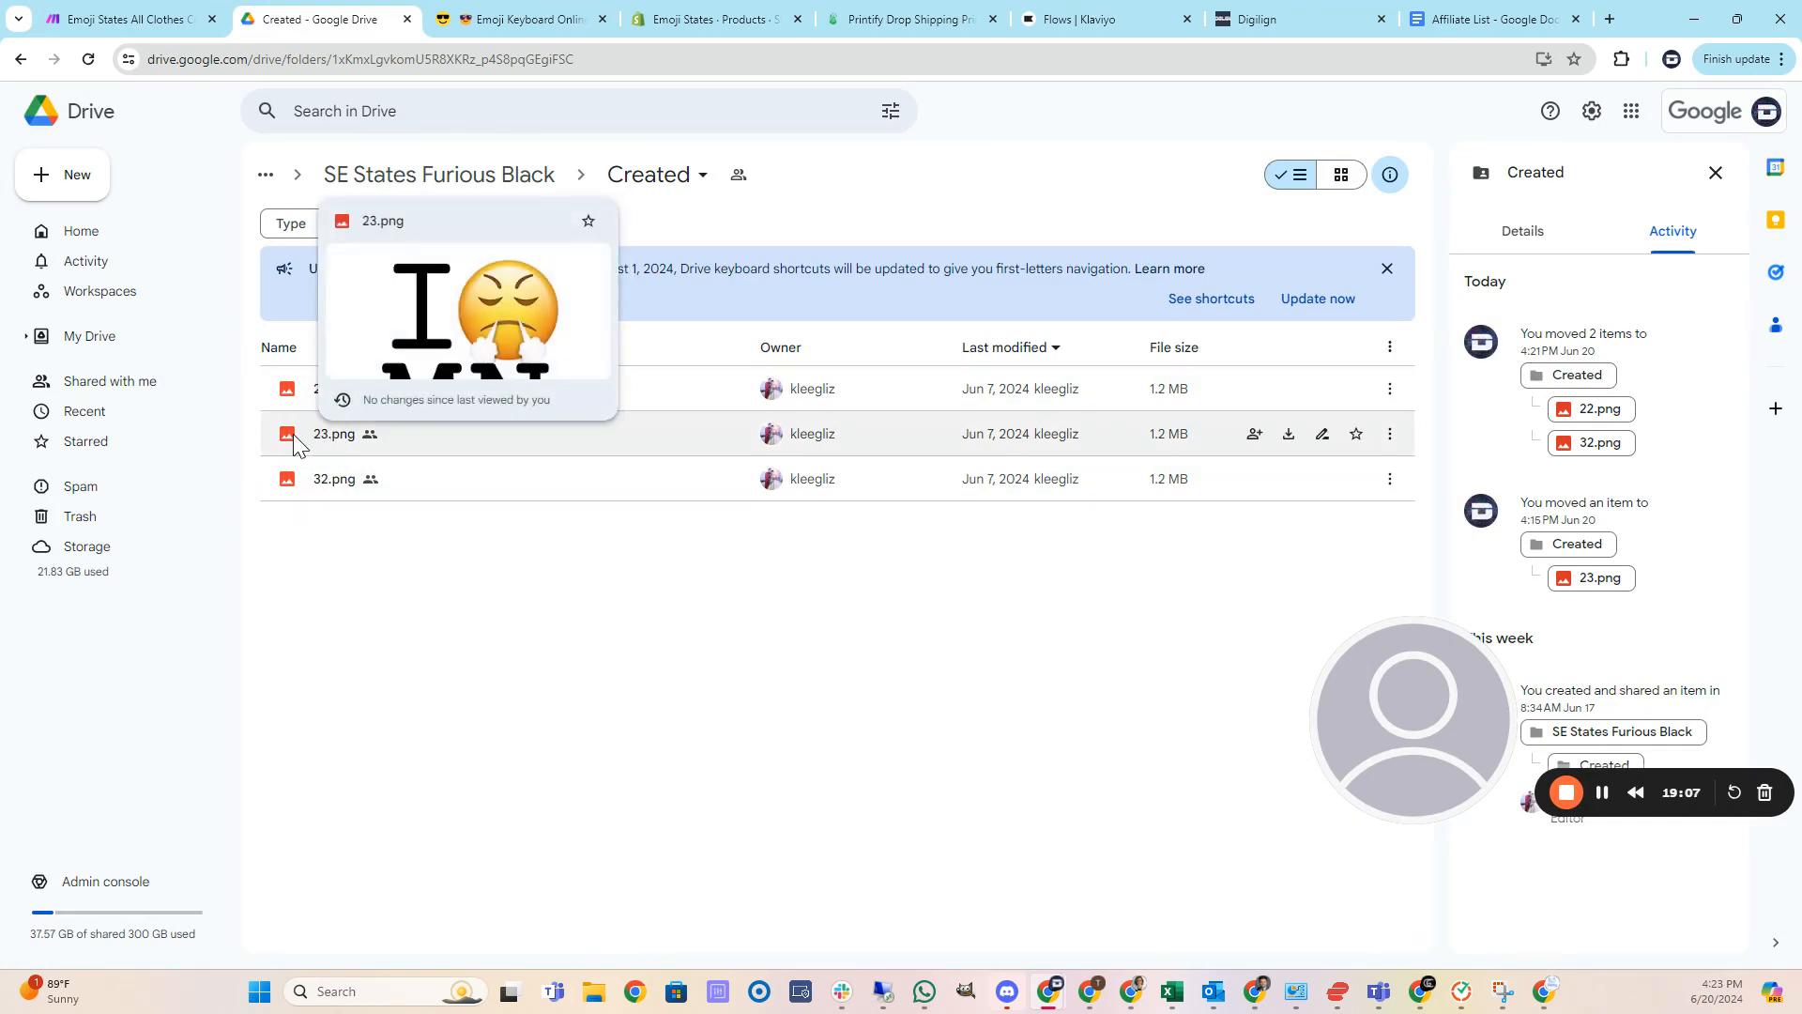
mouse_move(287, 486)
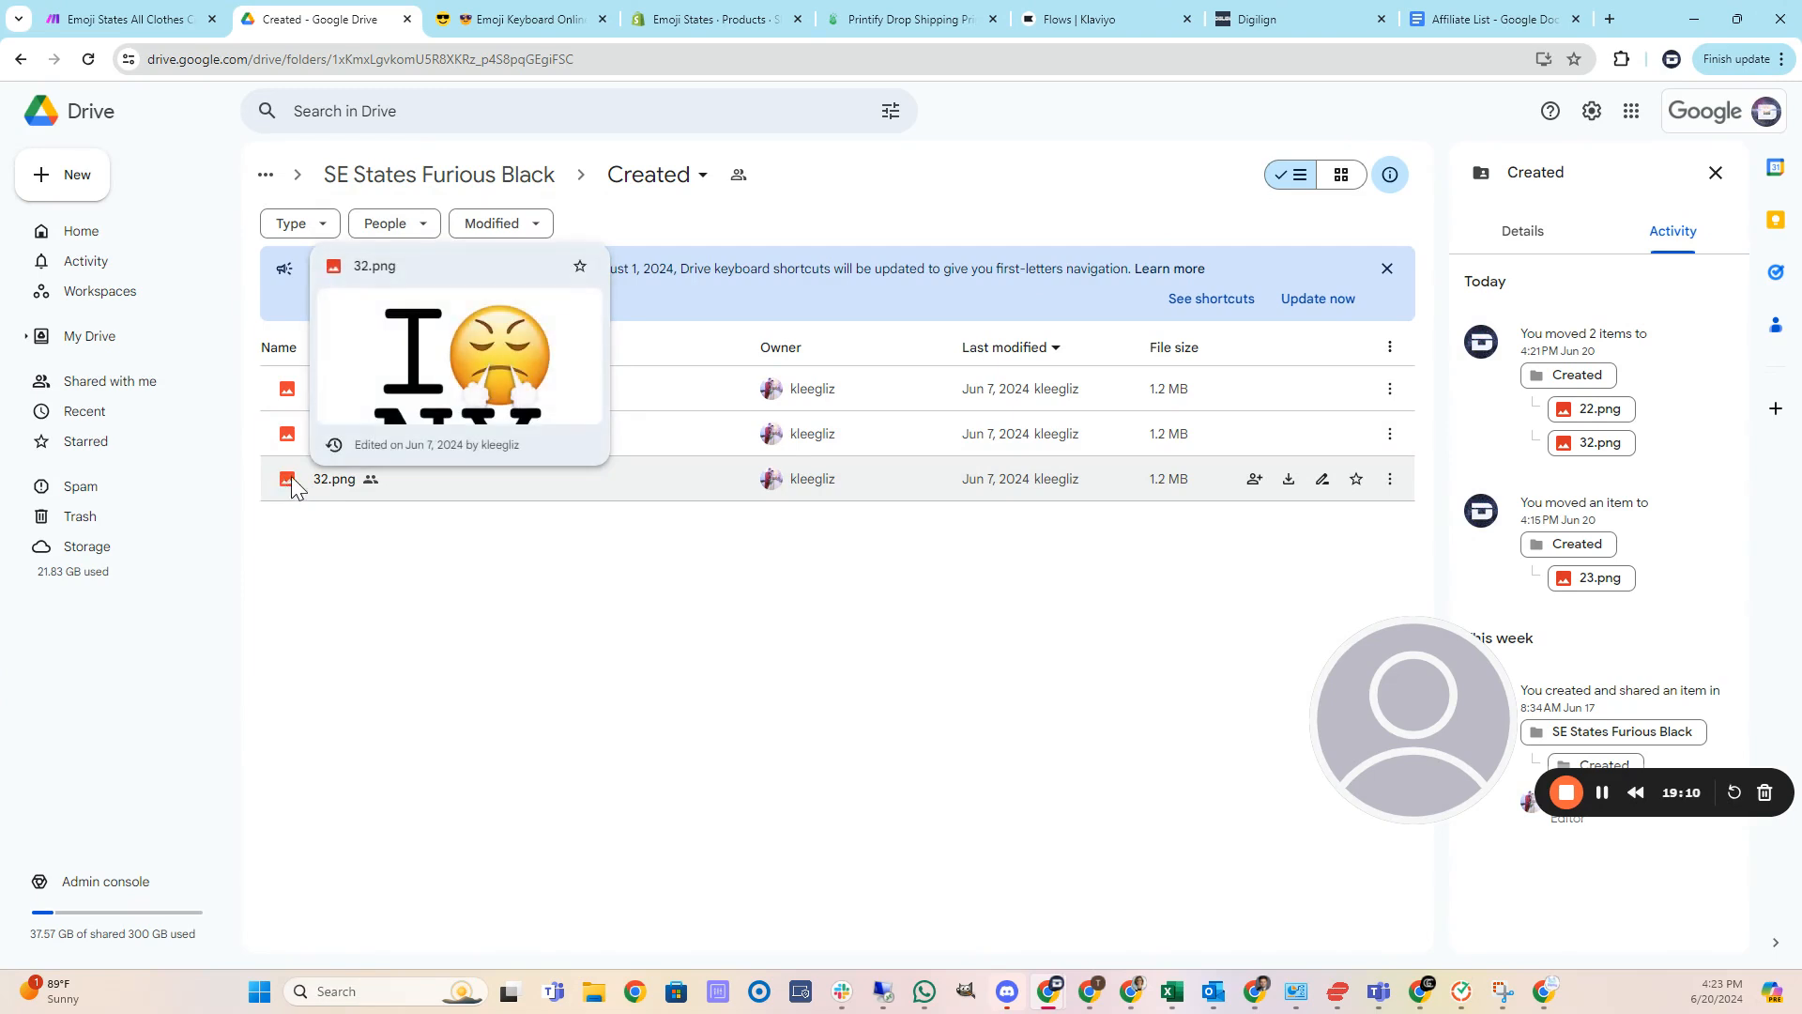
mouse_move(289, 393)
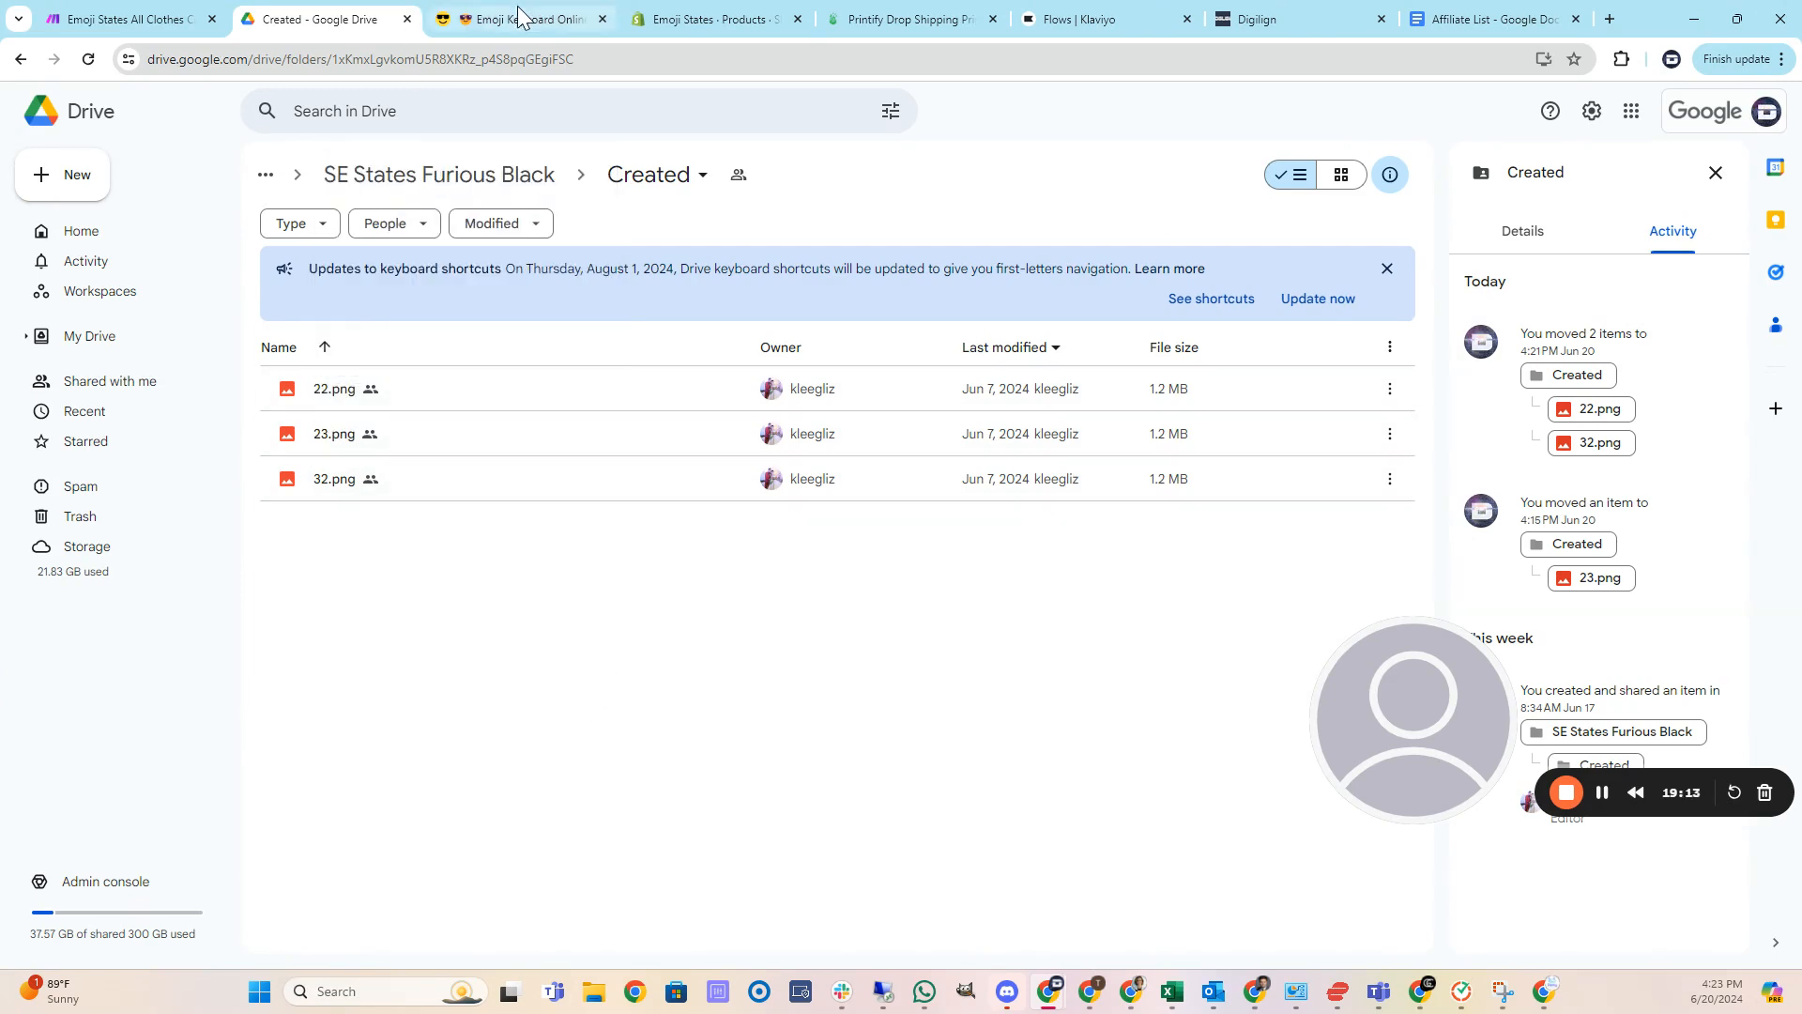
Refresh Printify's My Products list and browse the newly created Furious products.
left_click(873, 19)
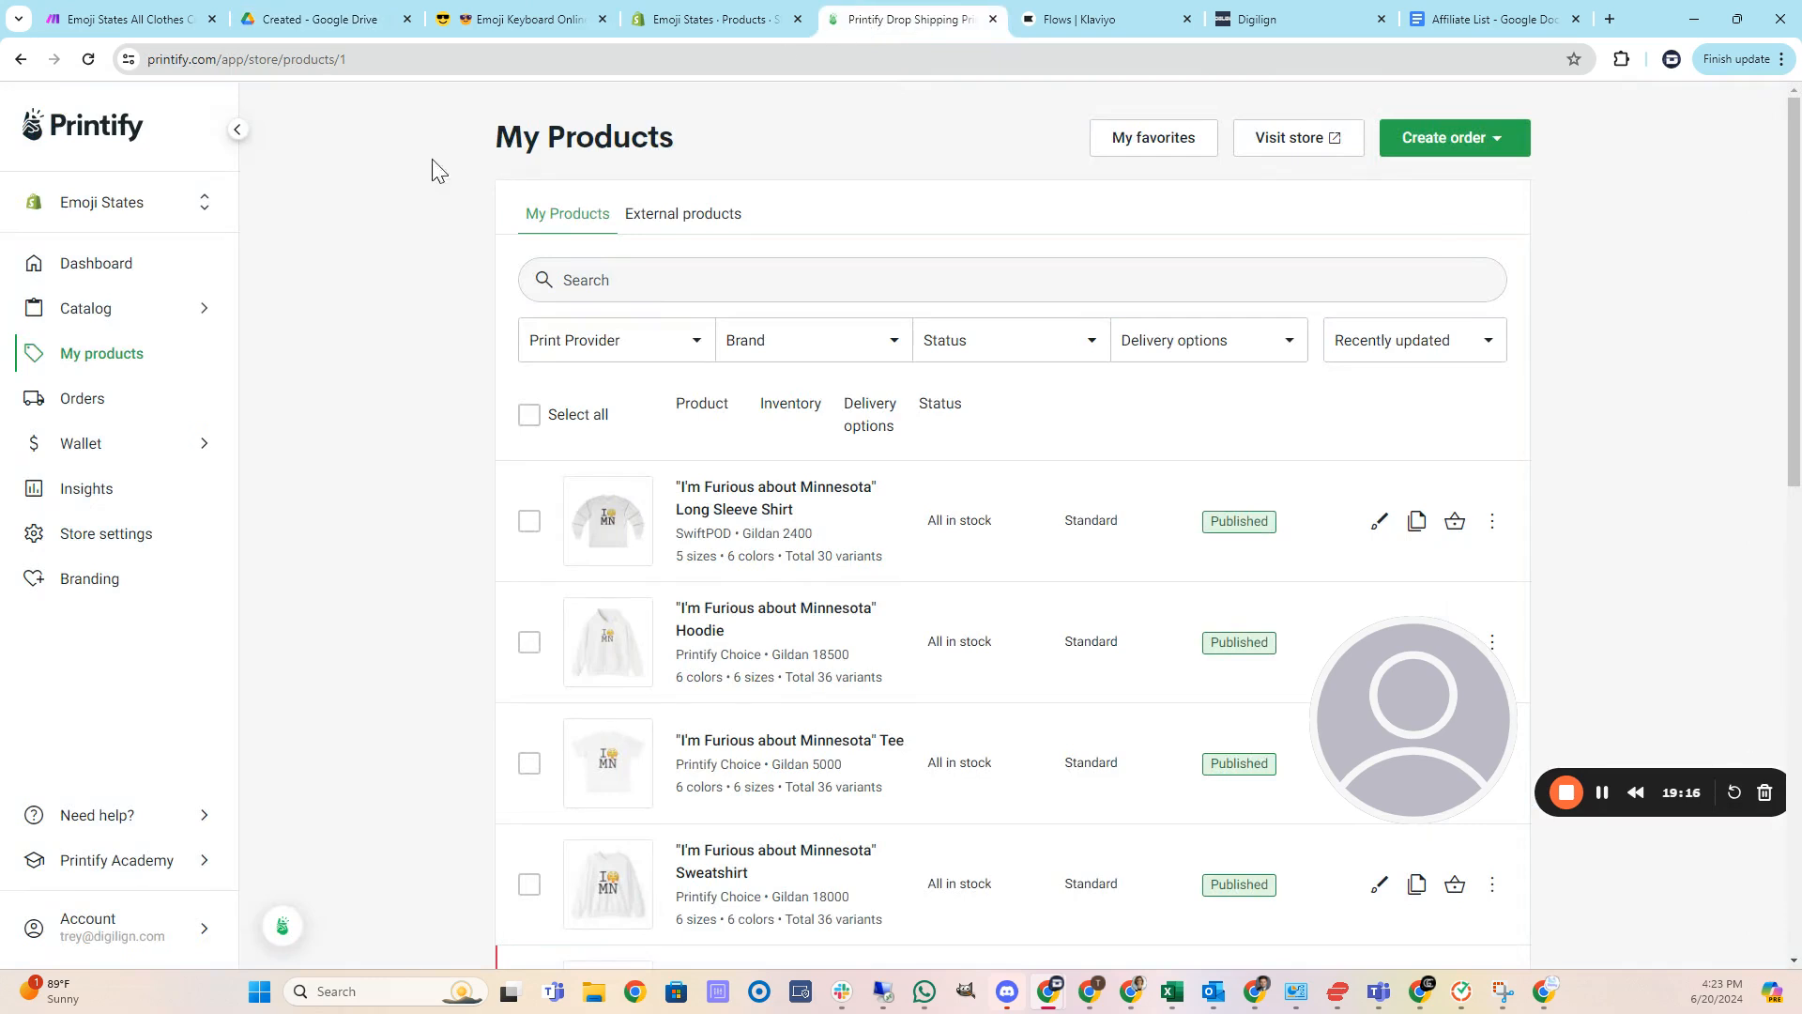
left_click(87, 60)
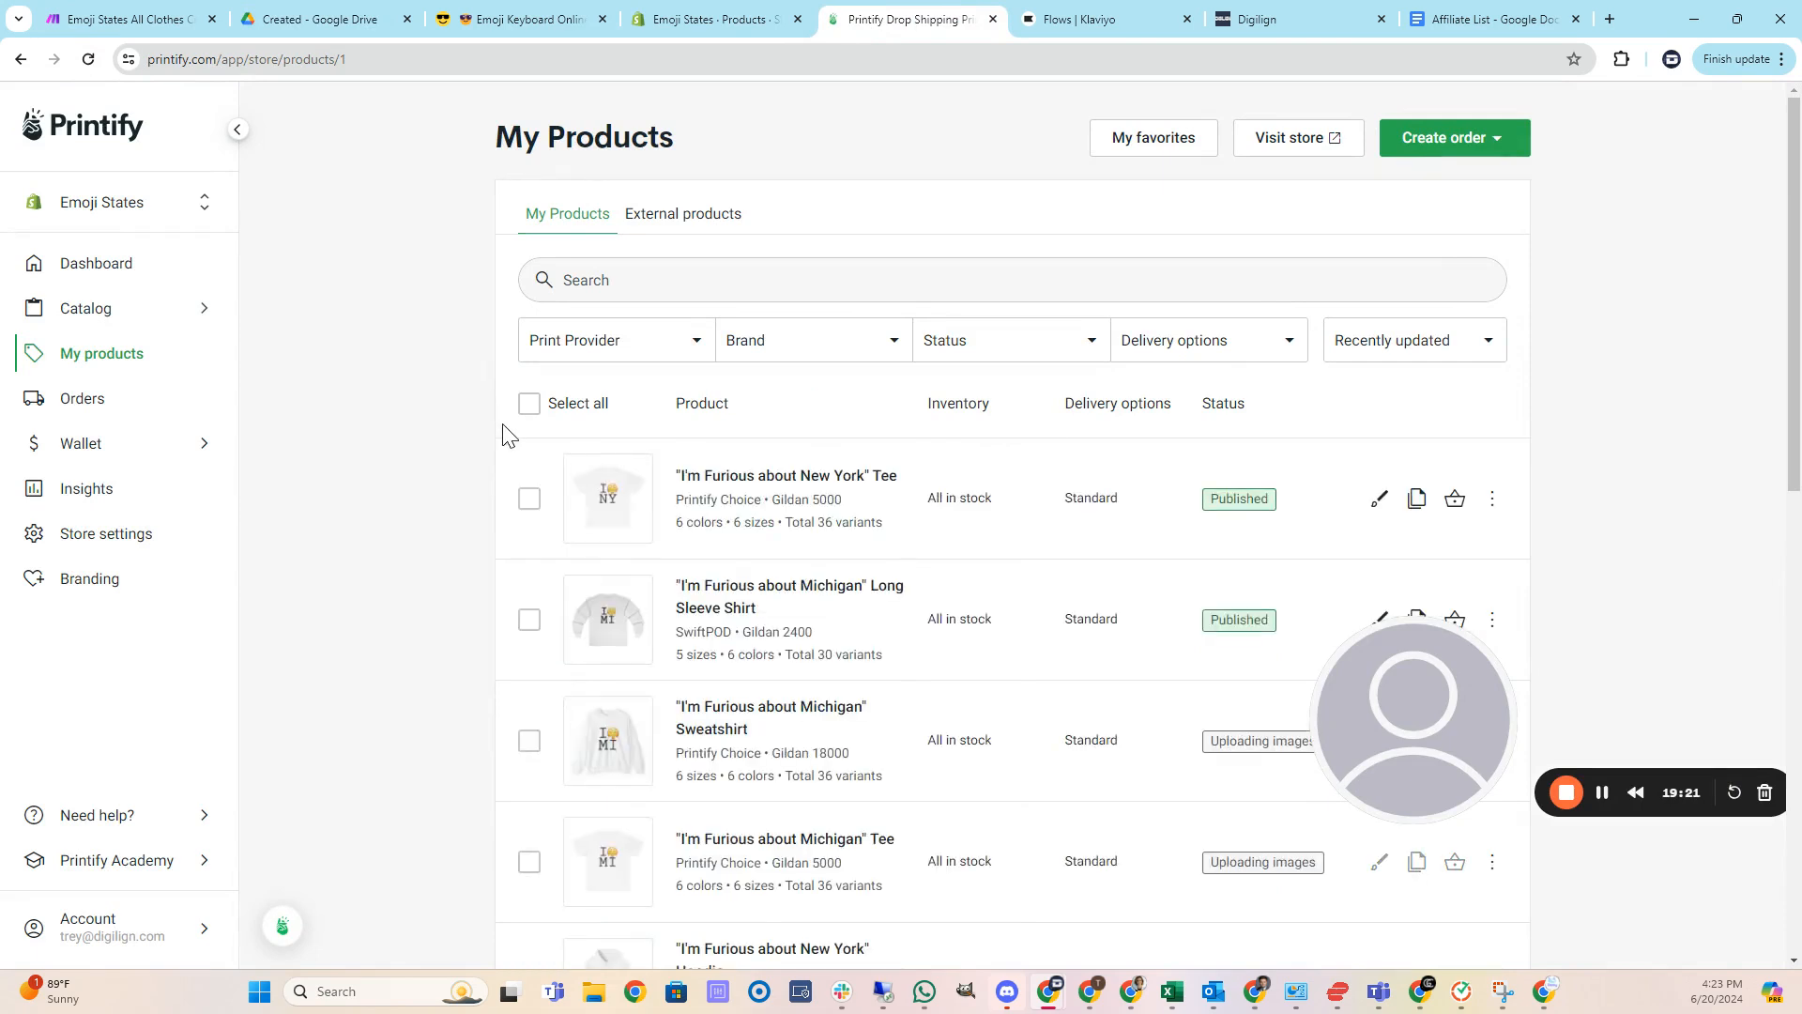
scroll(508, 441, "down", 2)
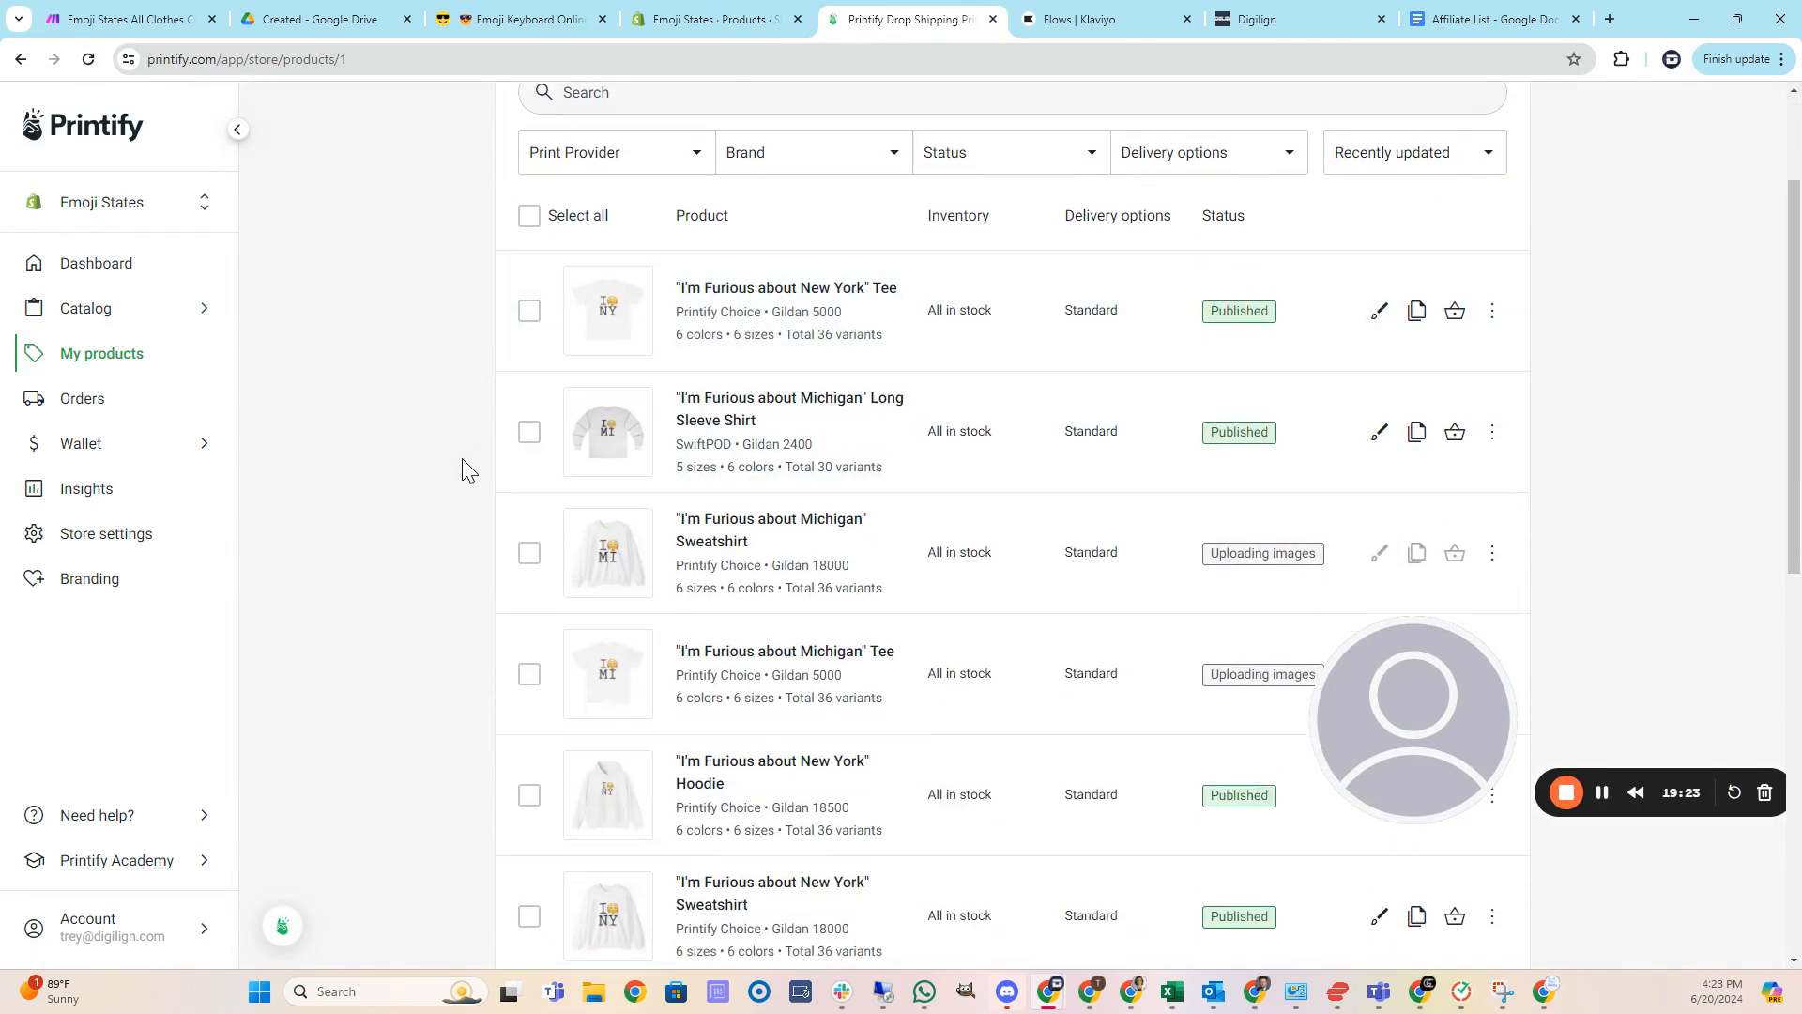
scroll(475, 488, "down", 2)
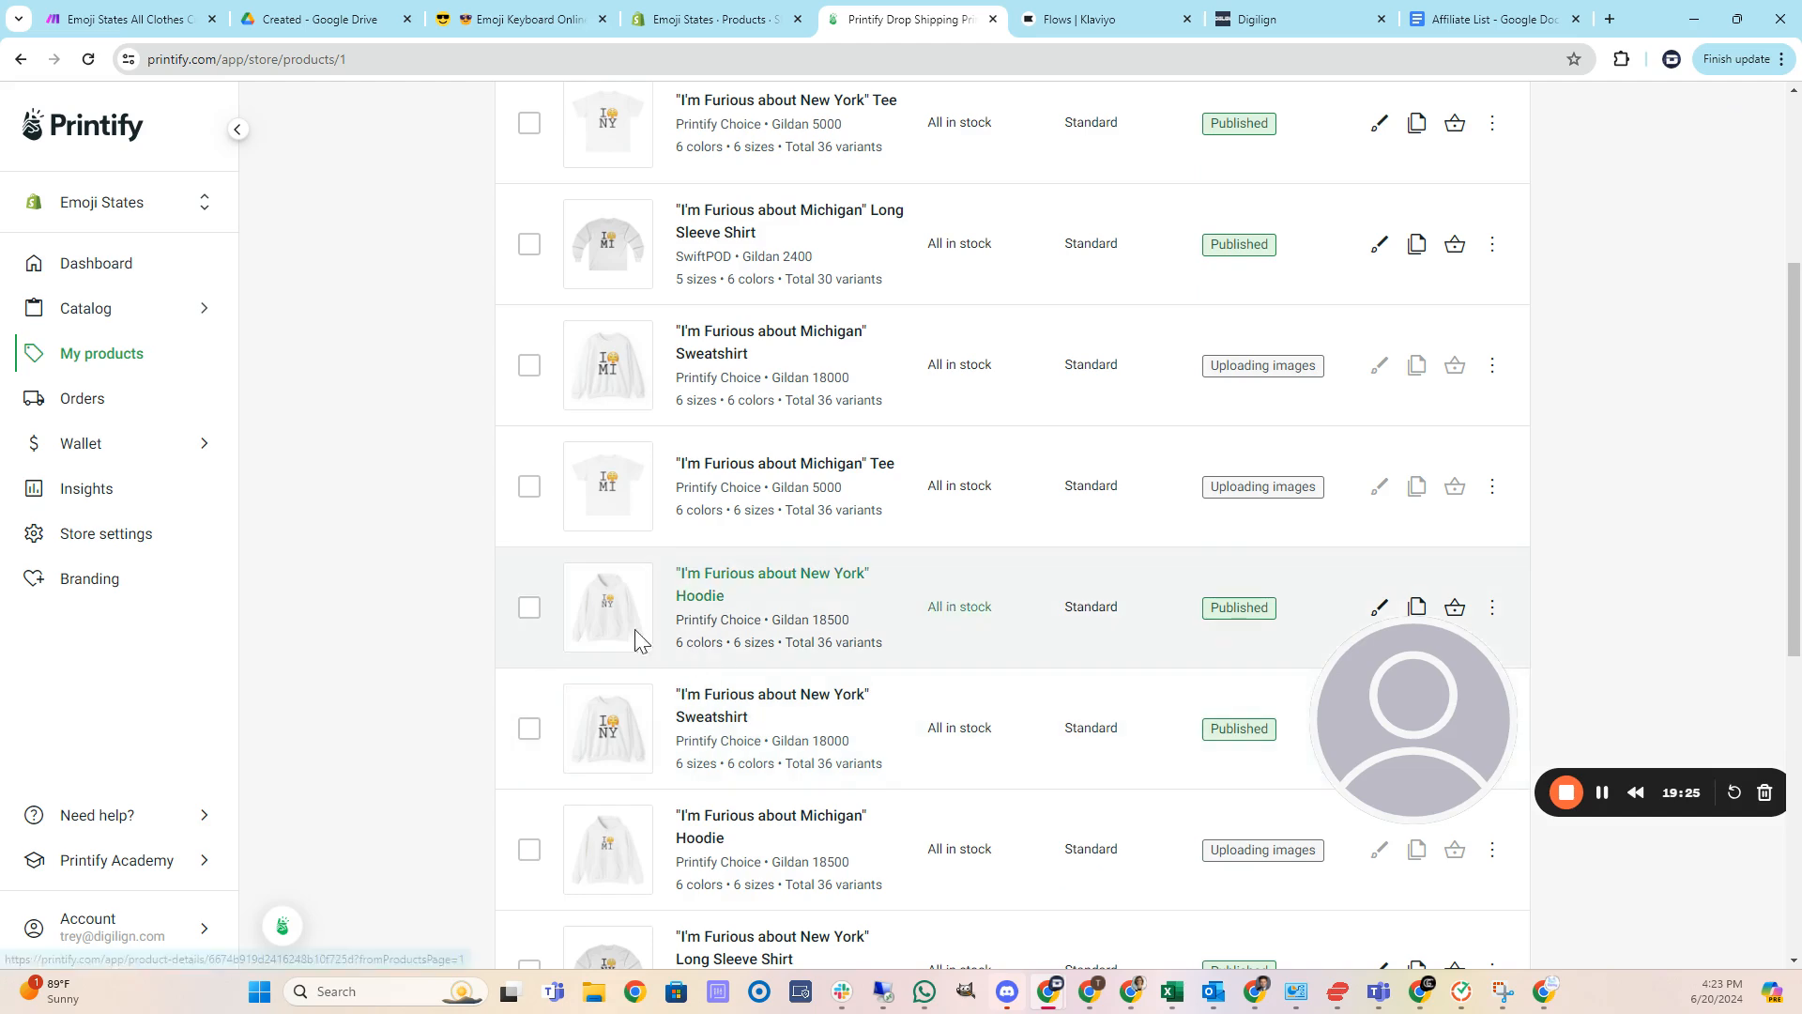
scroll(854, 792, "up", 4)
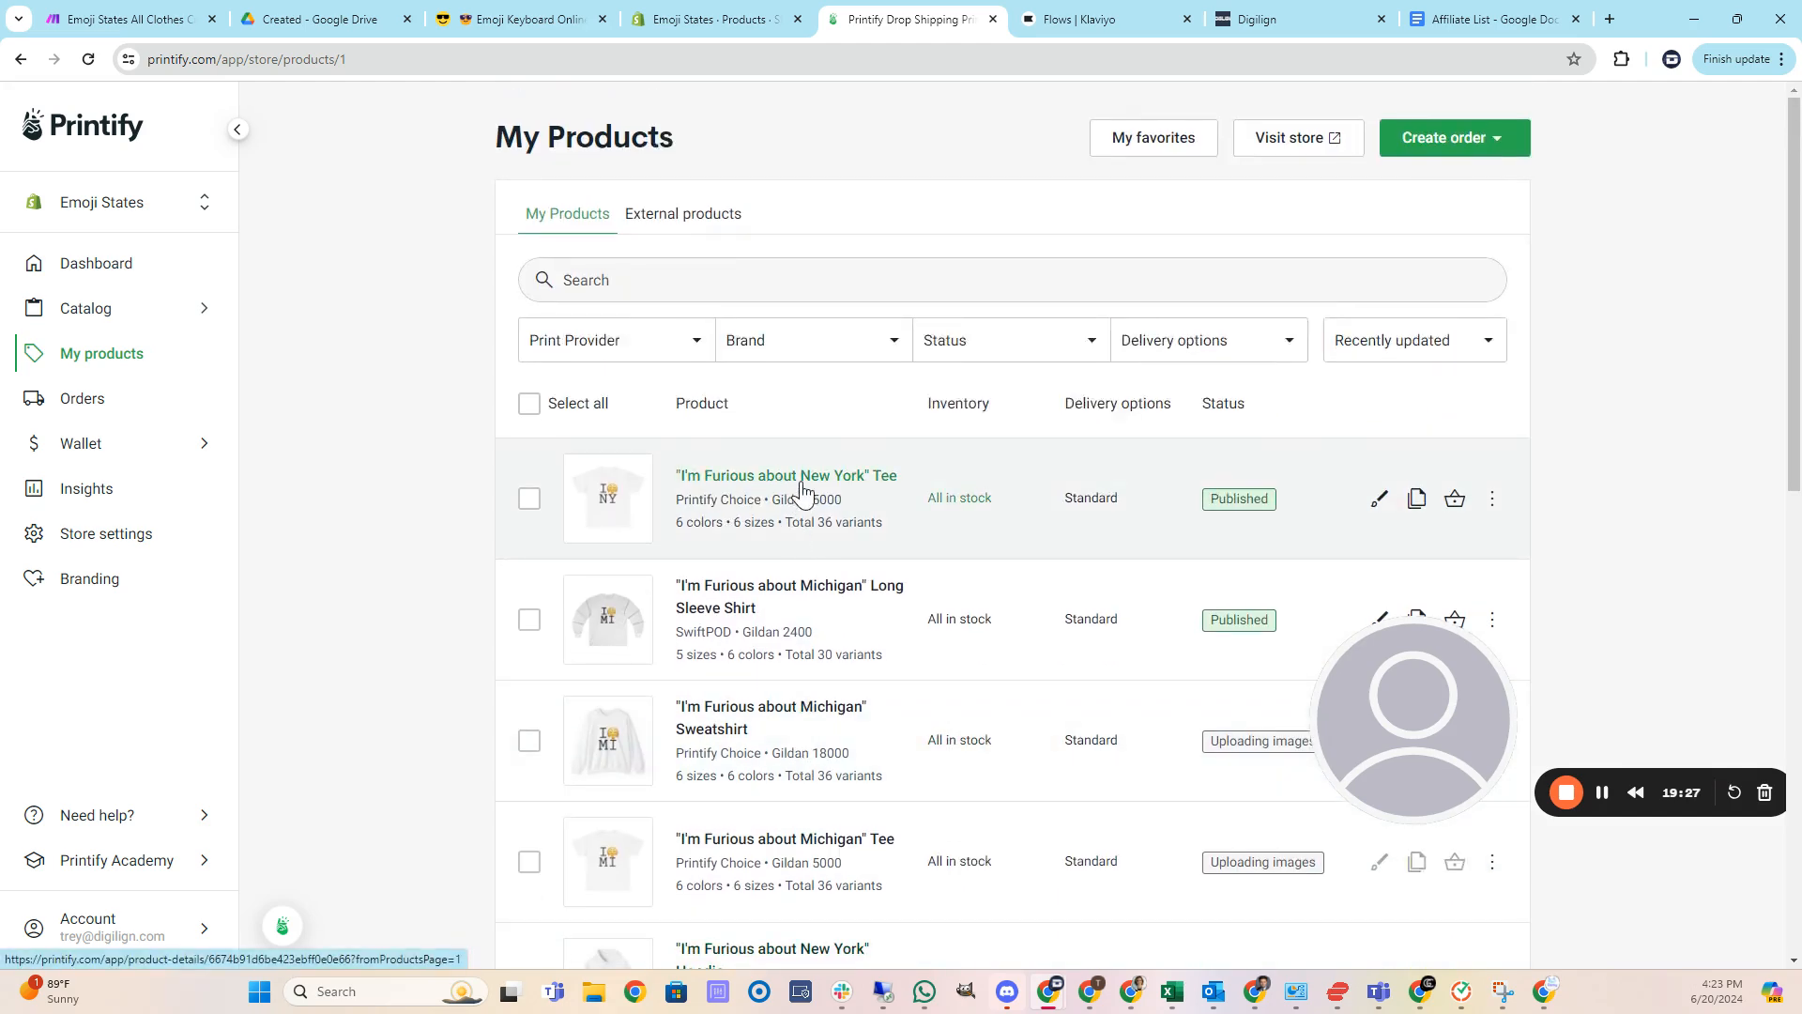
Open the Furious about New York Tee and preview its title image in each color.
left_click(810, 483)
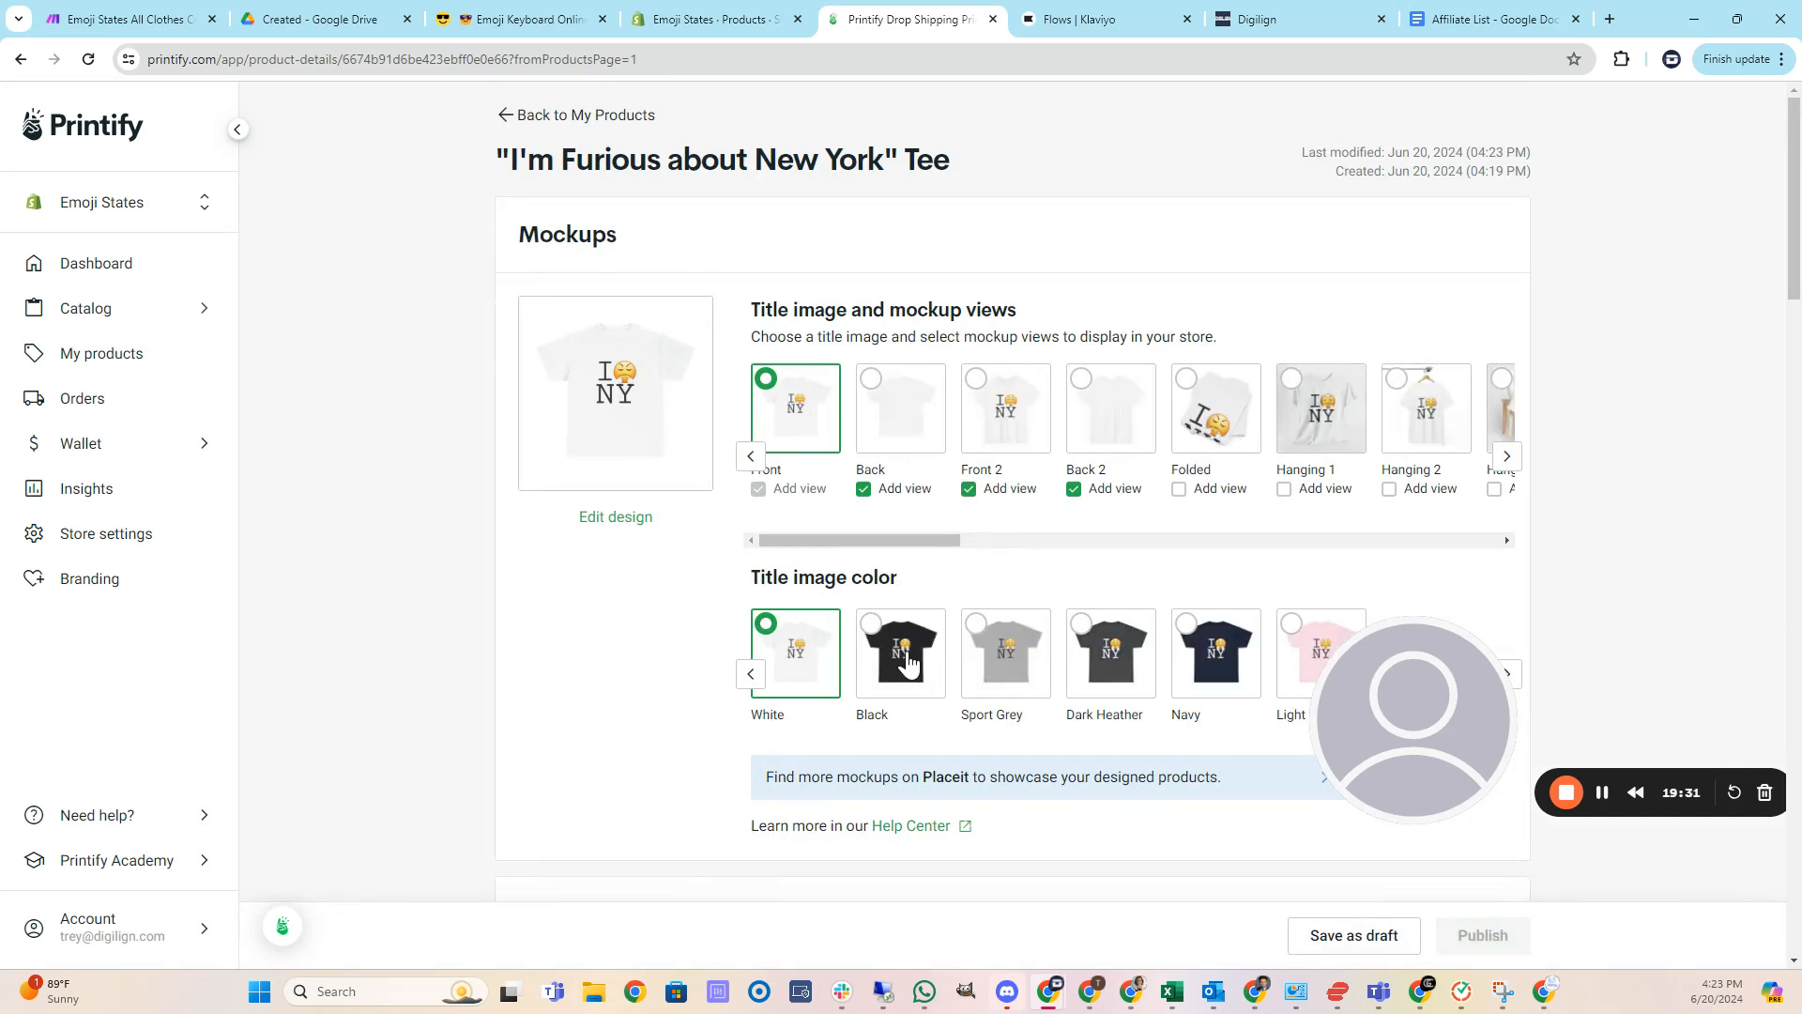
left_click(907, 663)
left_click(998, 667)
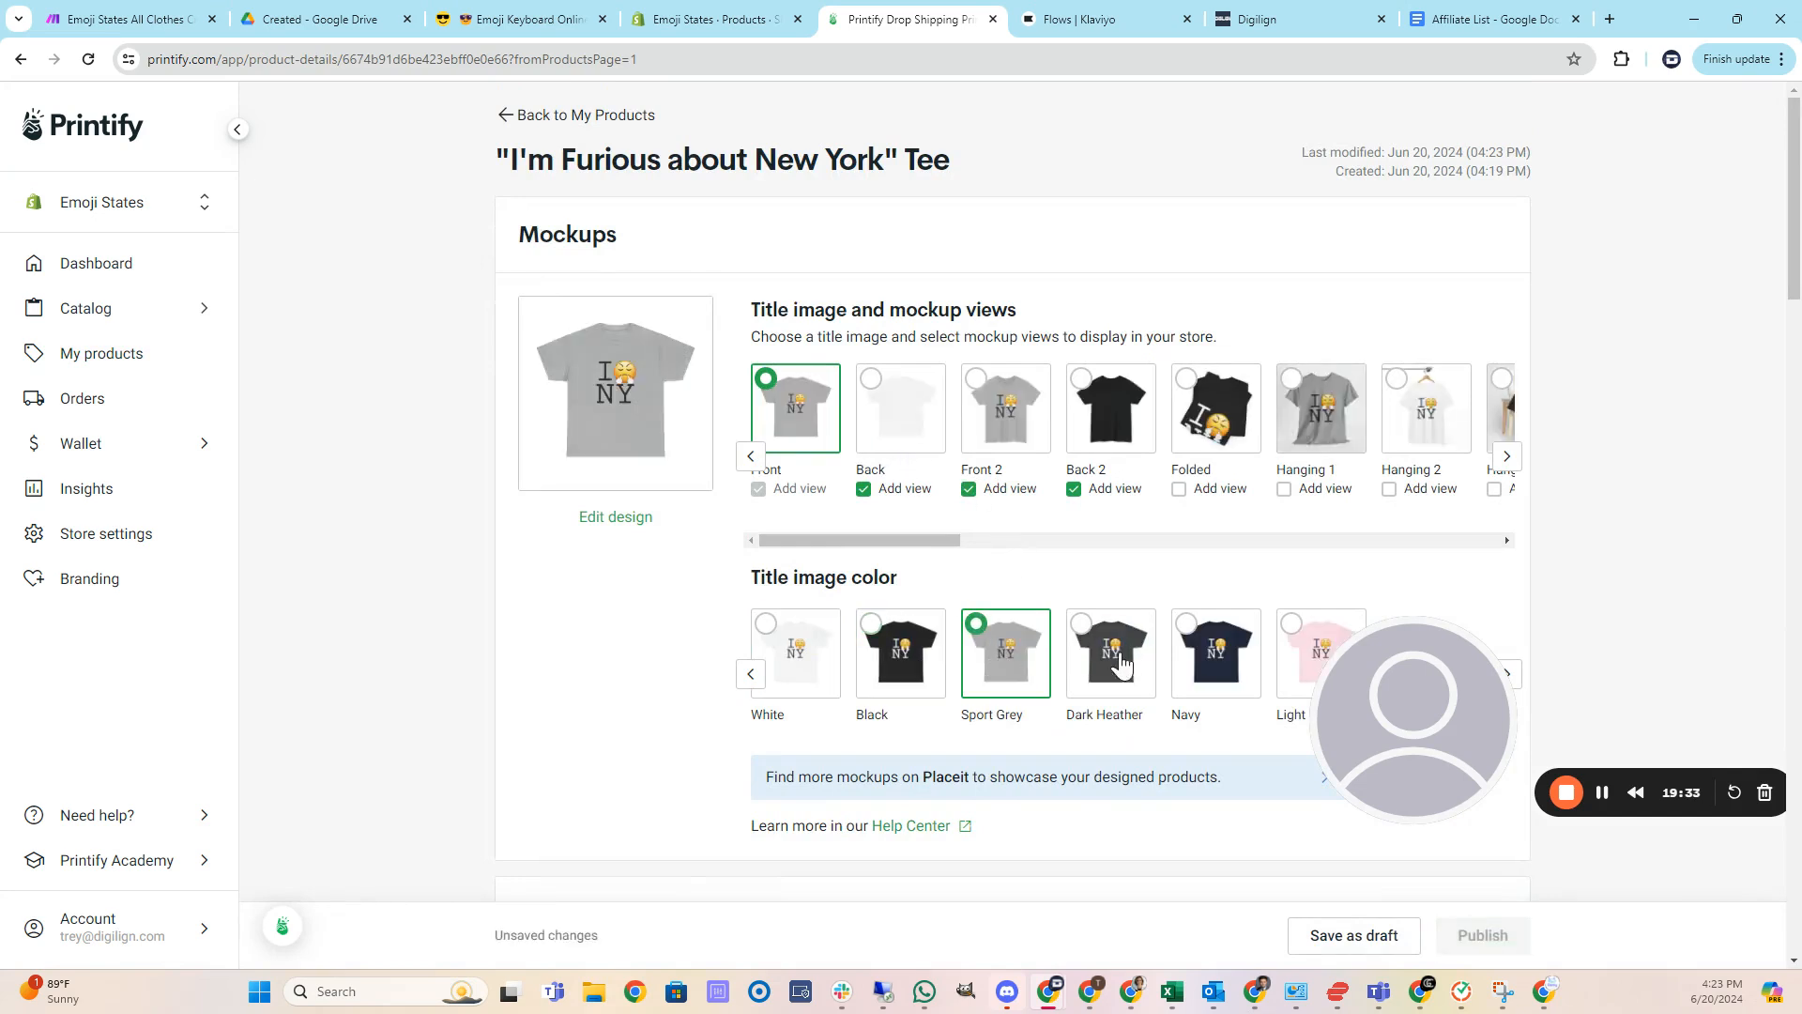
left_click(1121, 664)
left_click(1218, 653)
left_click(1307, 658)
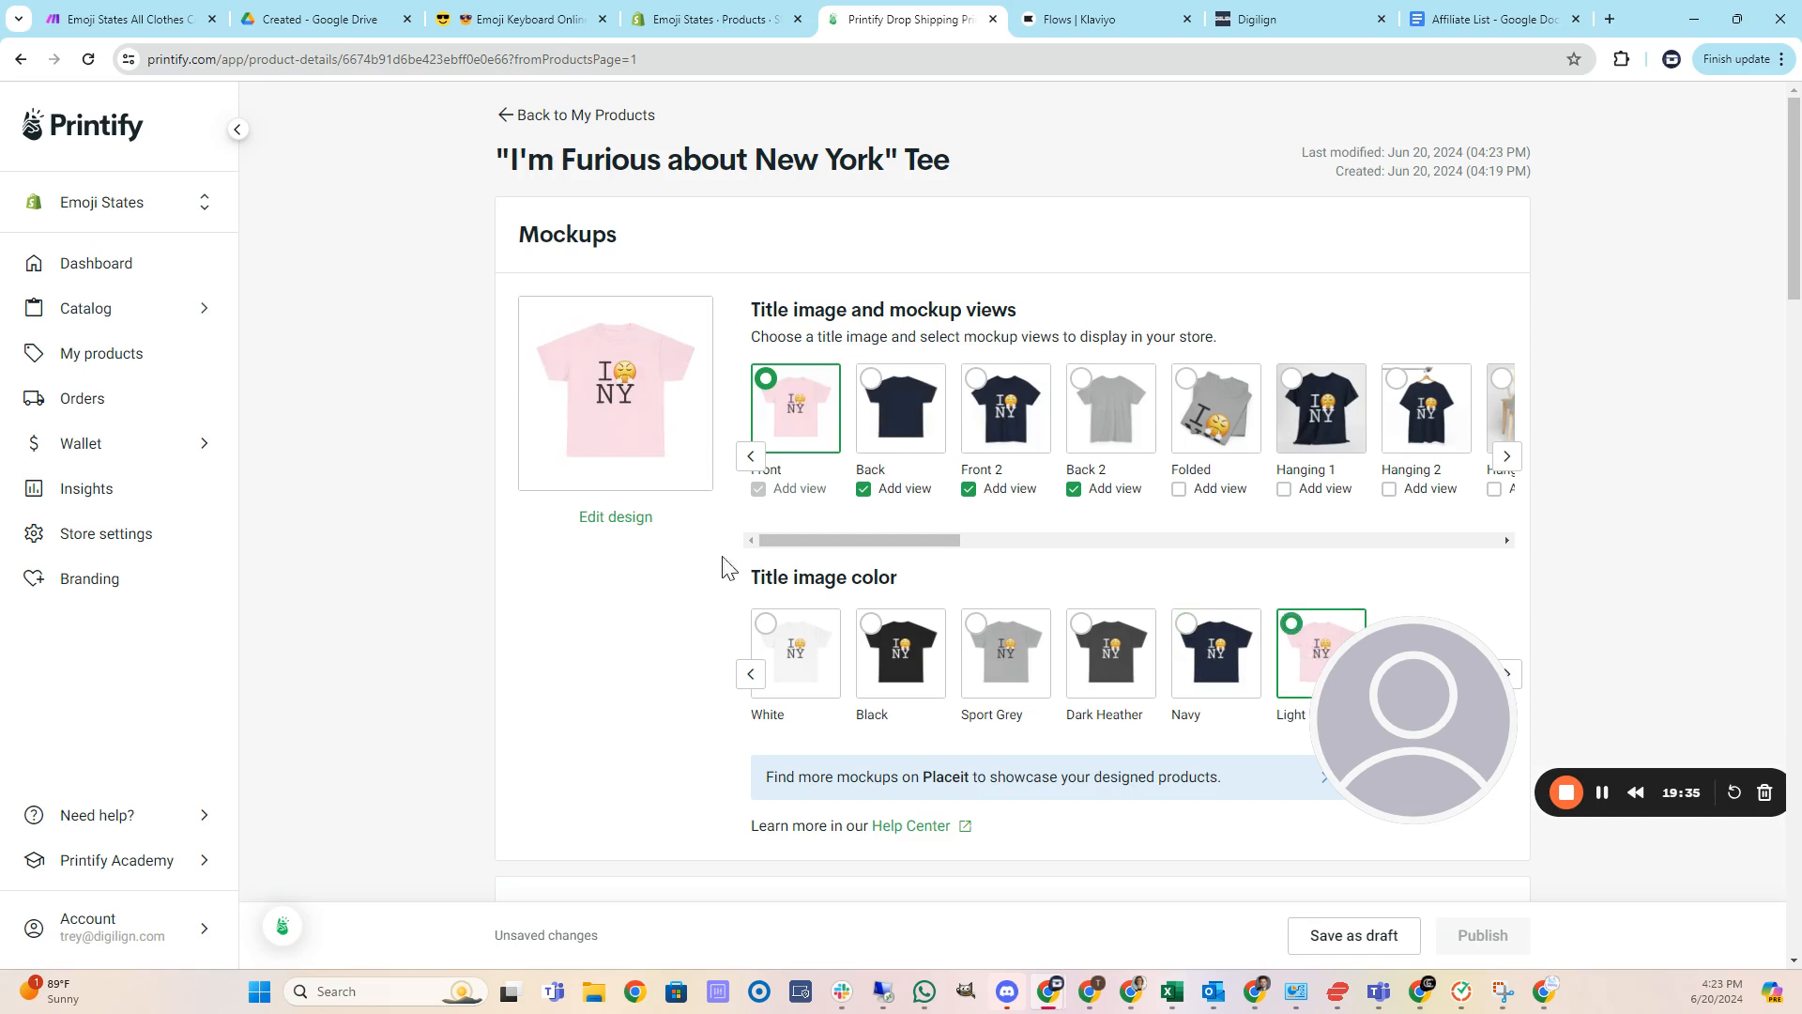
Review the New York Tee's description, tags, shipping, pricing and publishing settings.
scroll(624, 543, "down", 6)
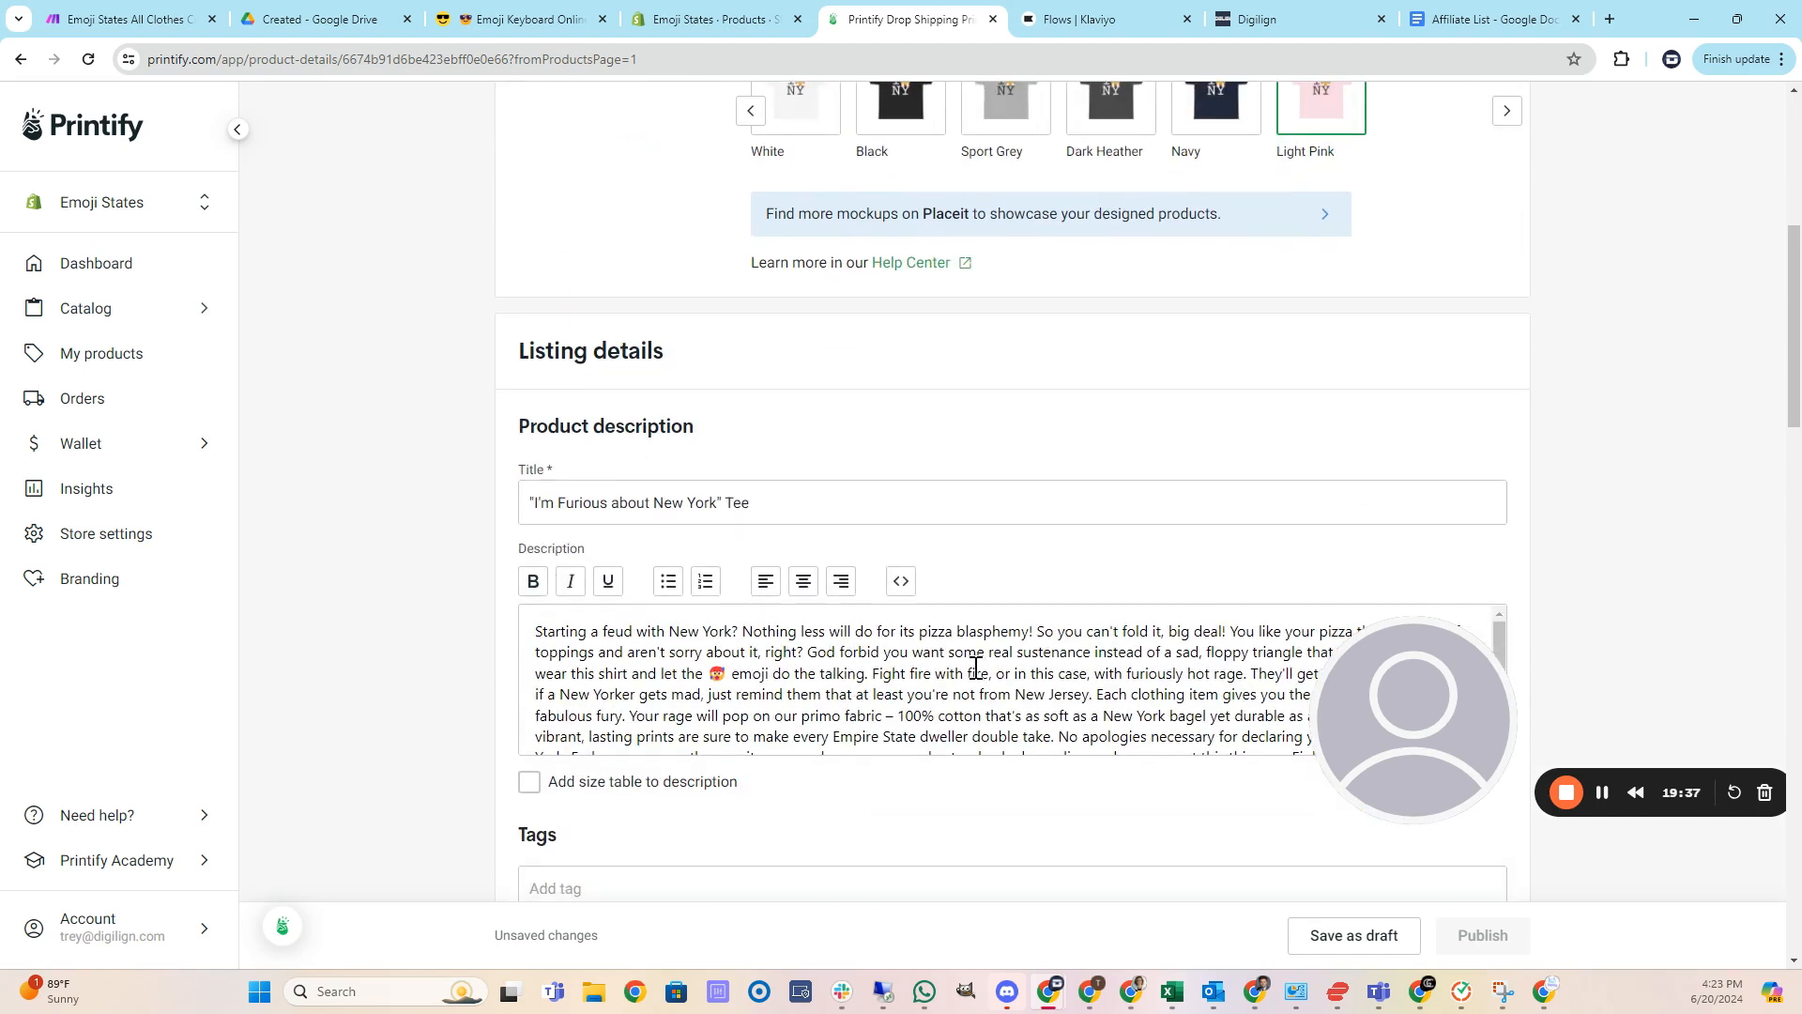
scroll(976, 667, "down", 2)
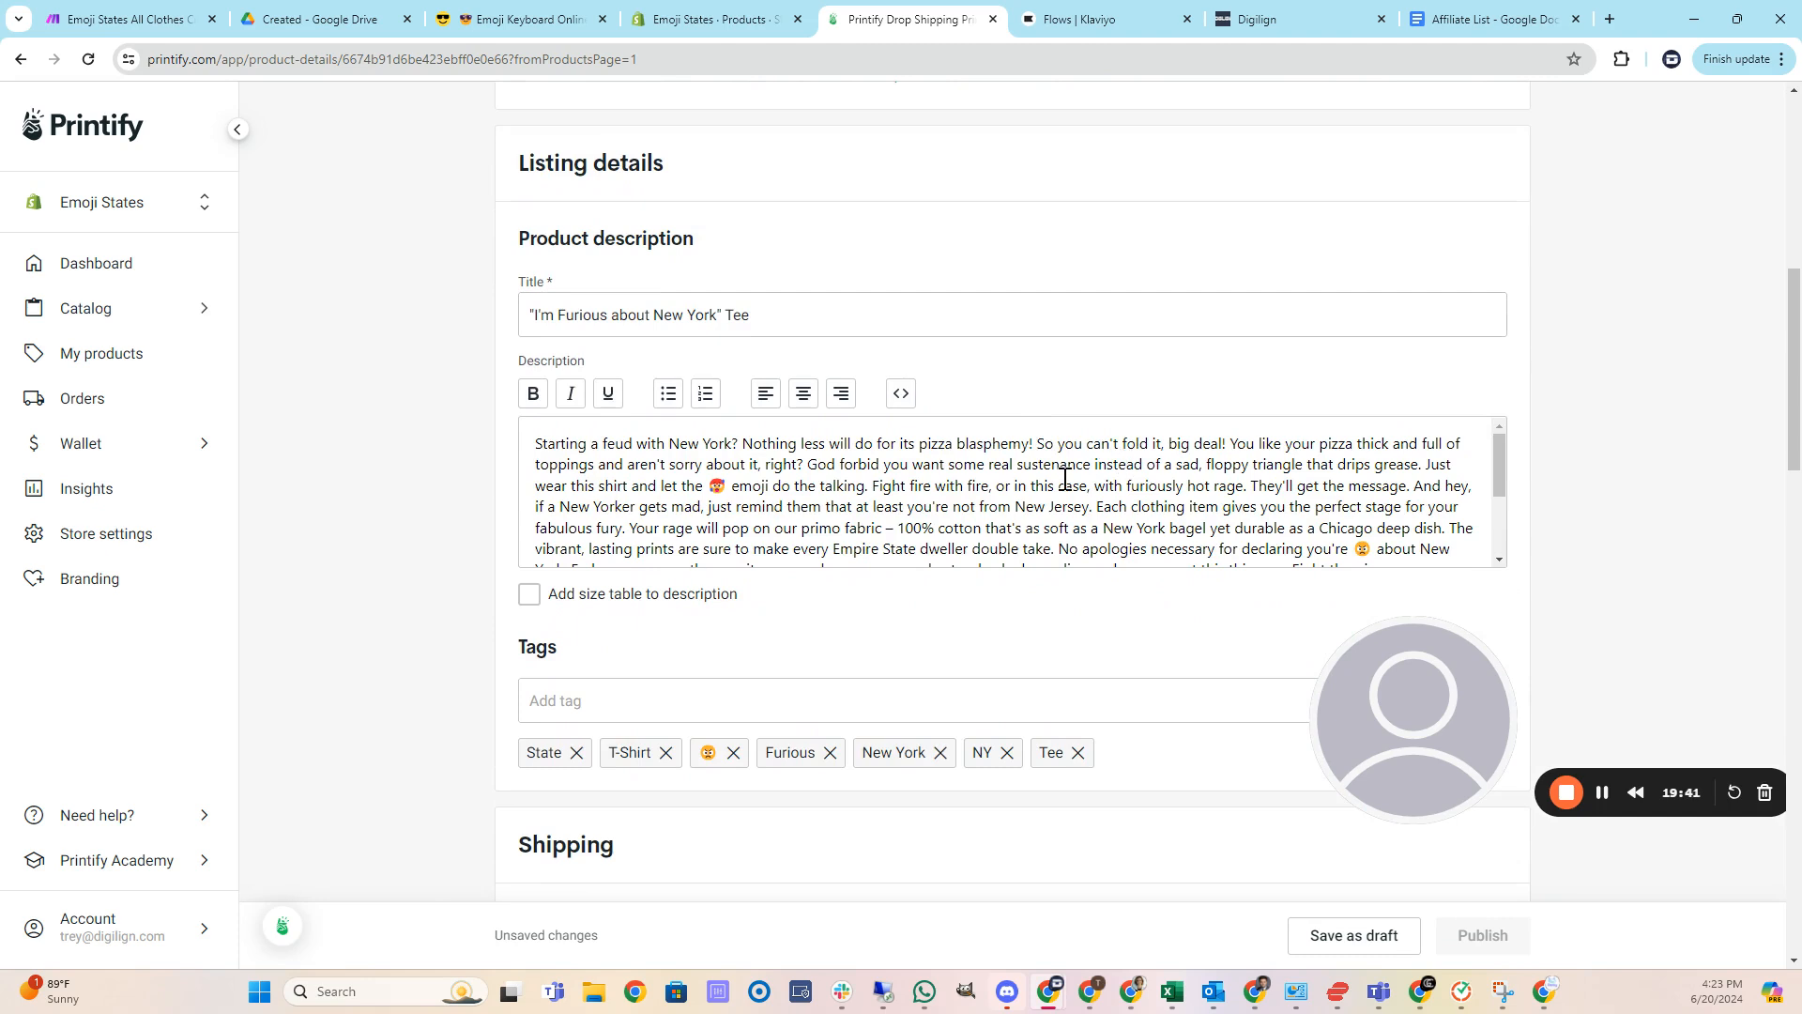
scroll(1063, 480, "down", 3)
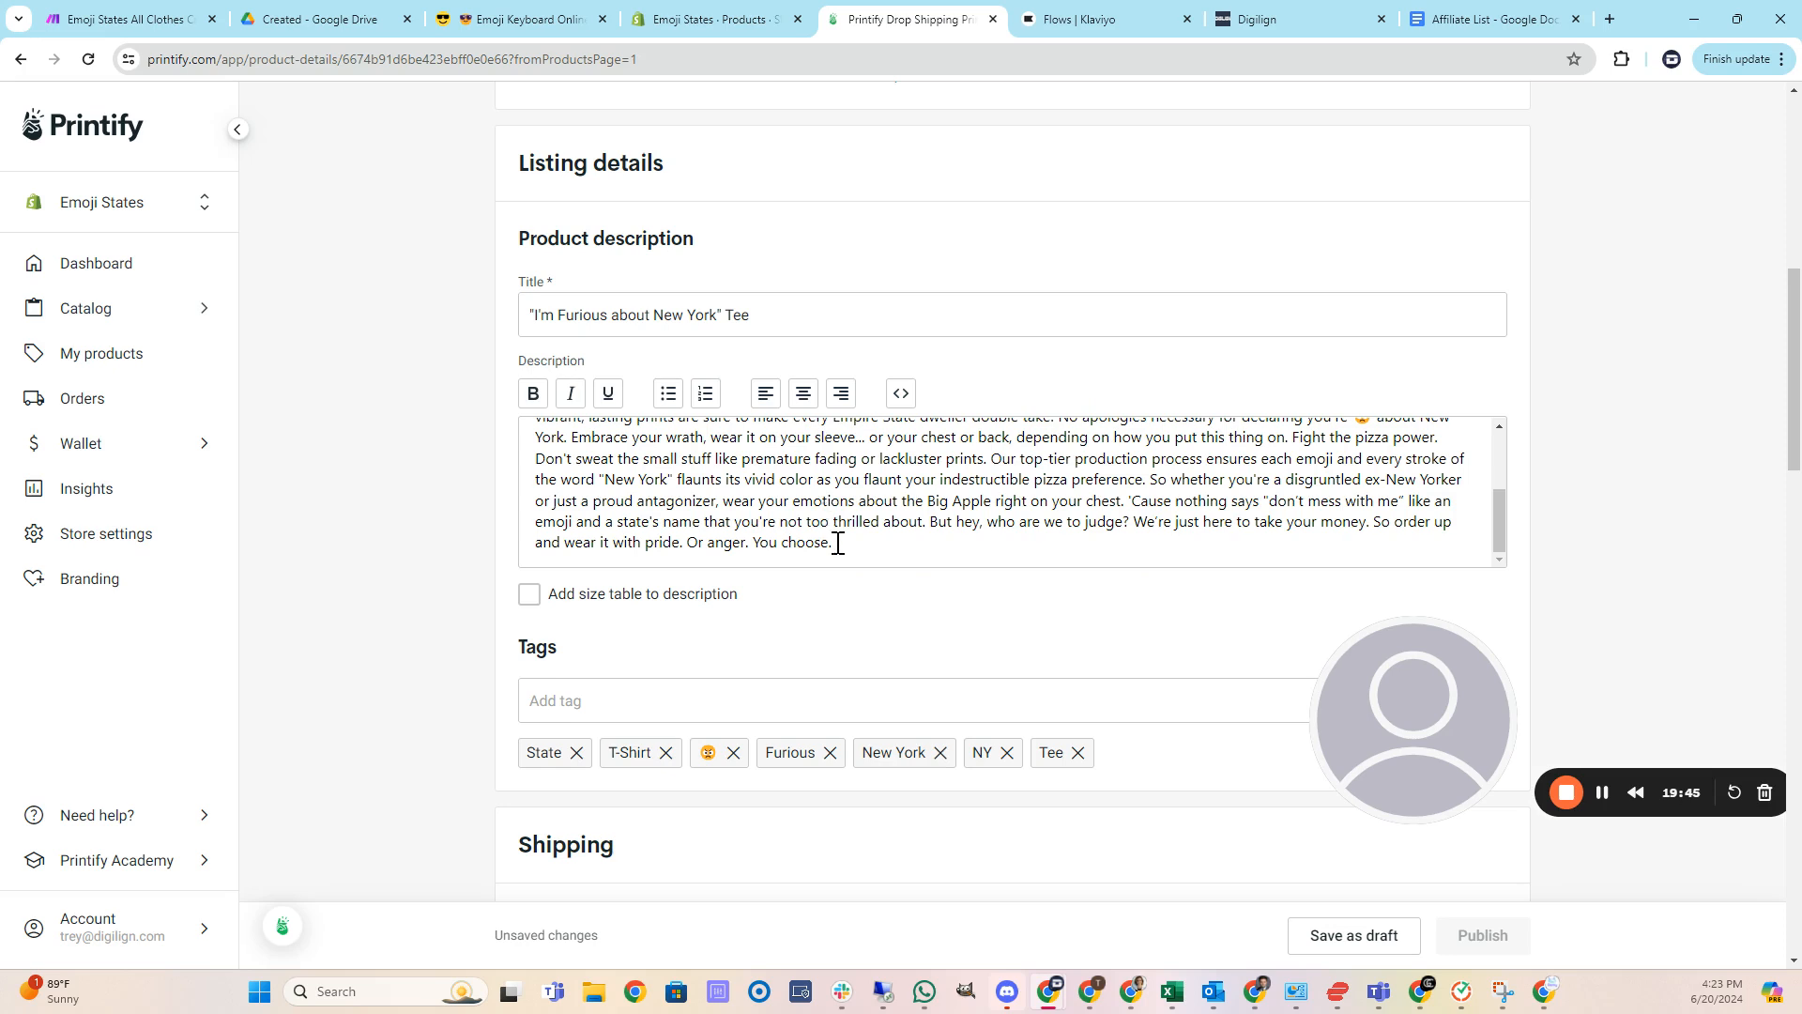
scroll(354, 470, "down", 3)
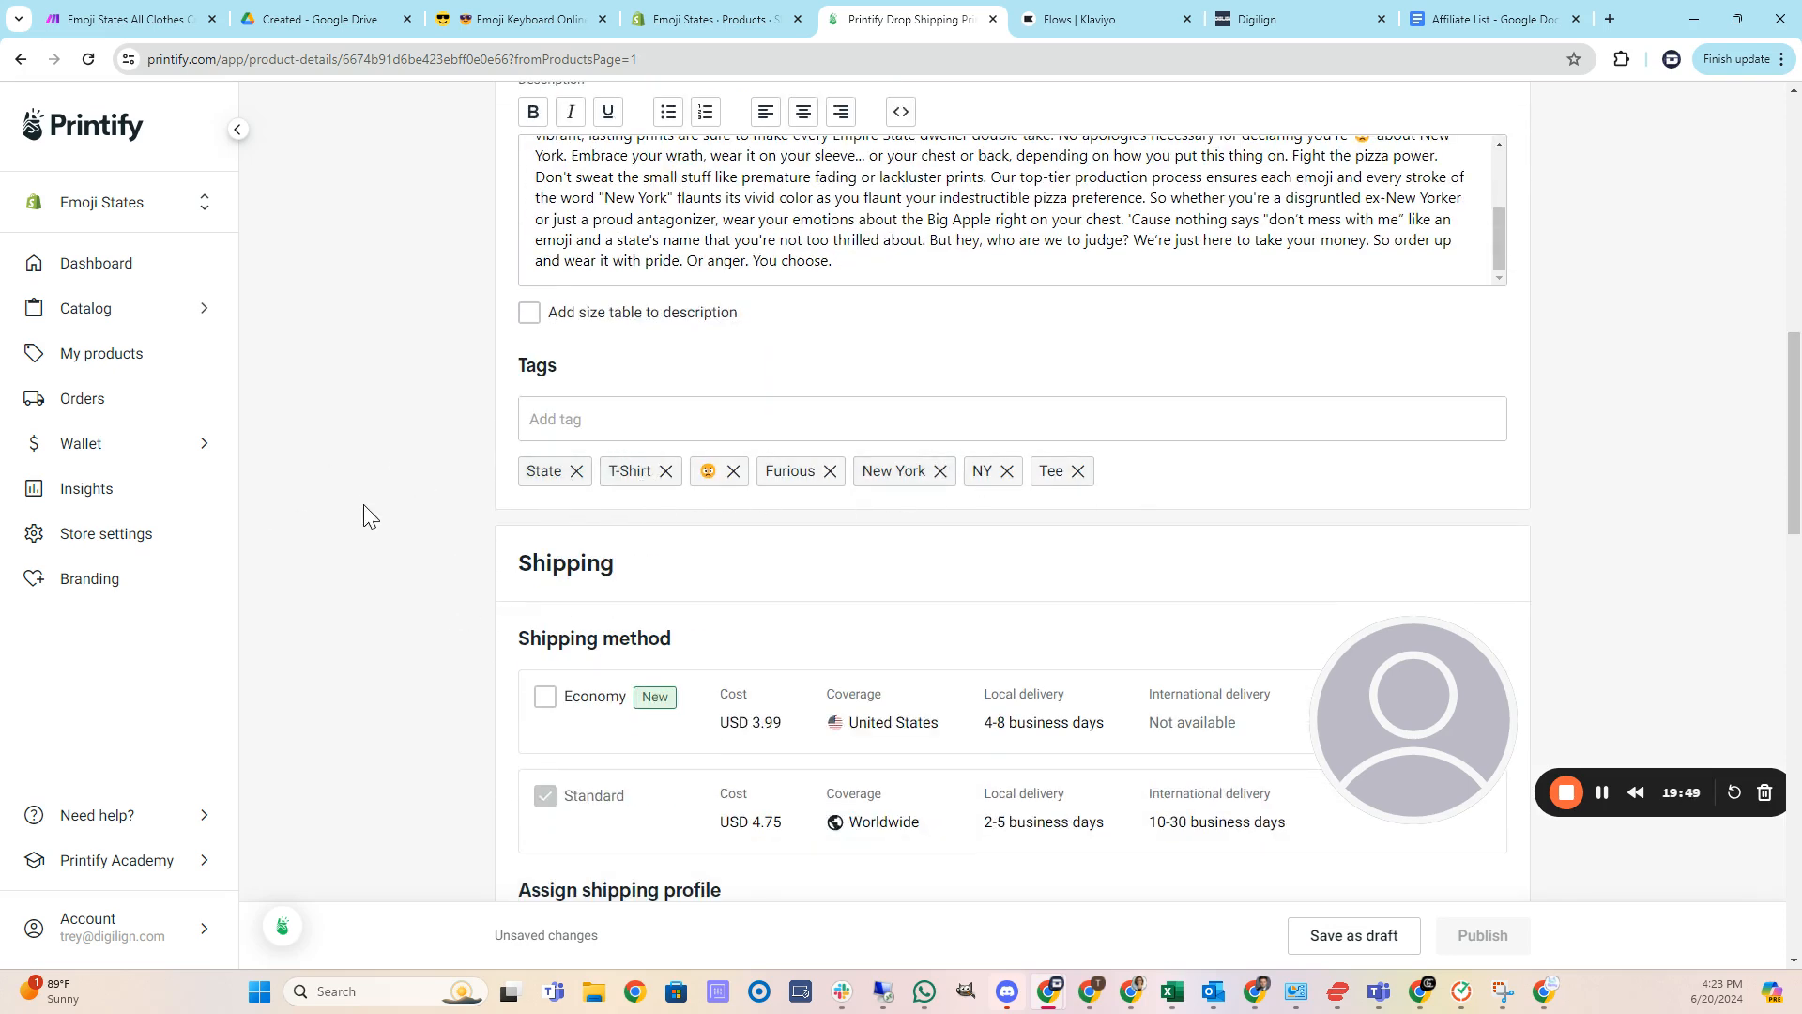
scroll(394, 493, "down", 2)
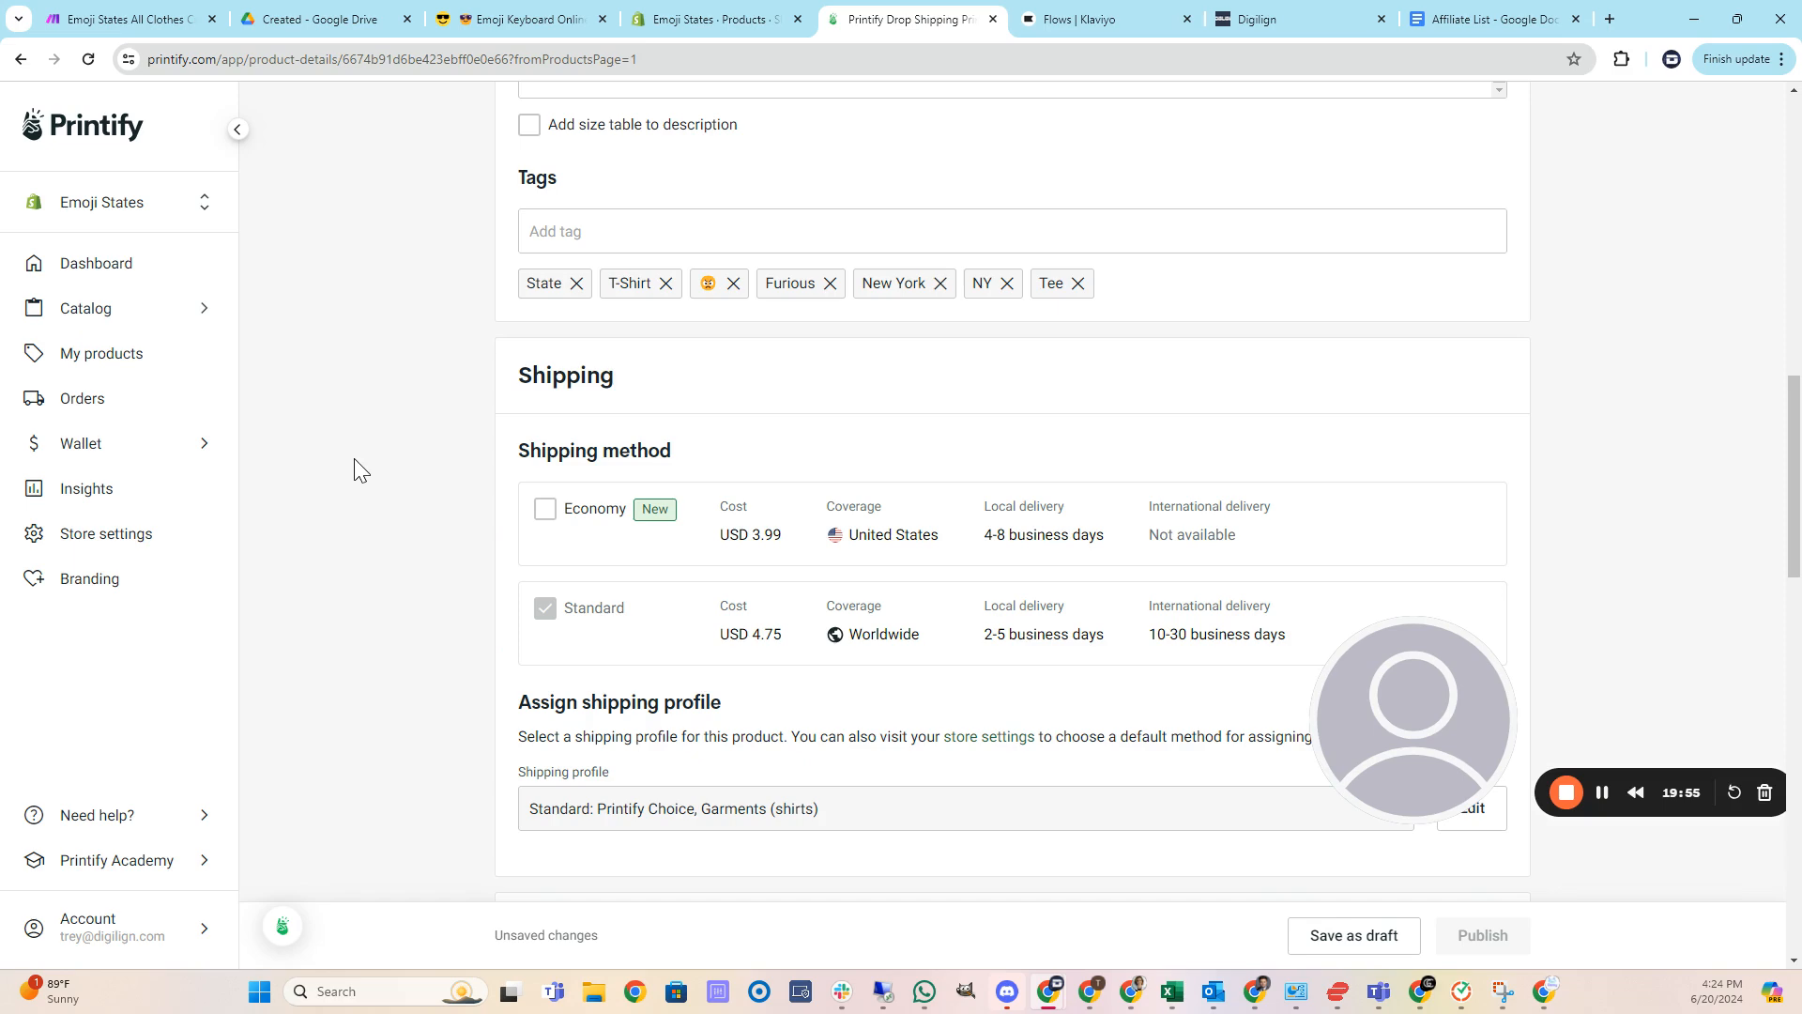
scroll(353, 460, "down", 8)
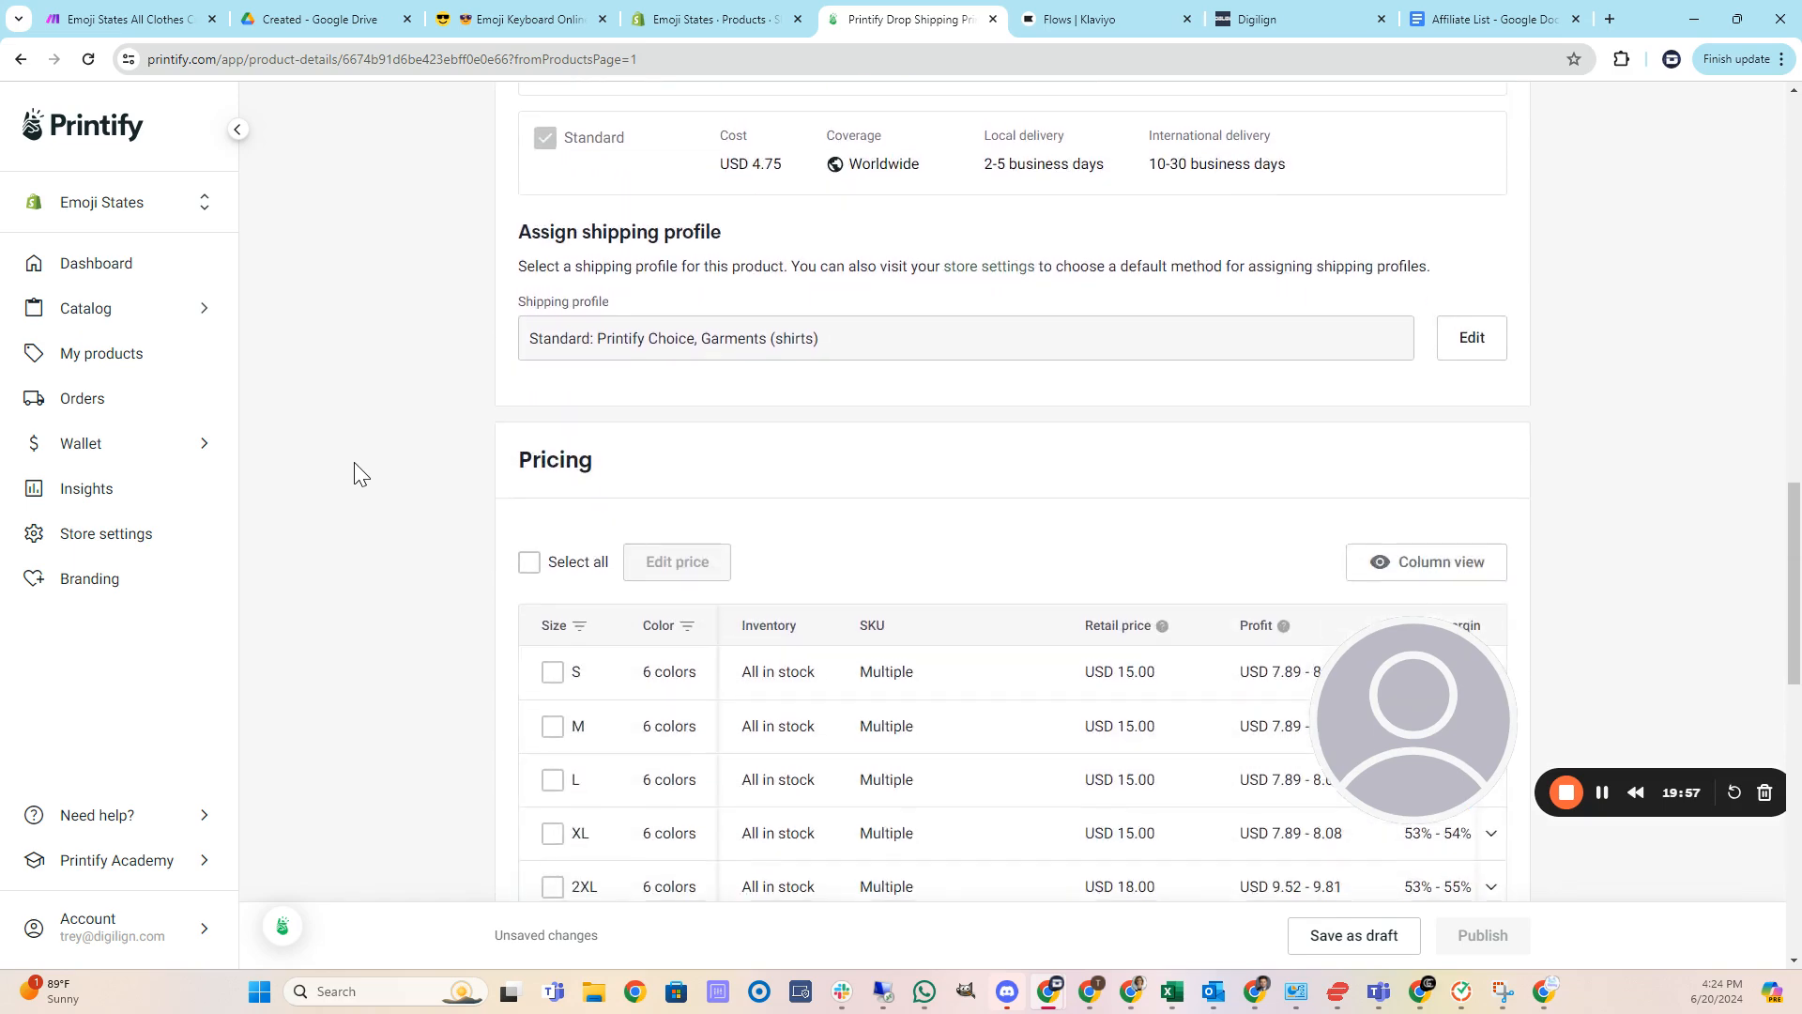
scroll(360, 467, "down", 8)
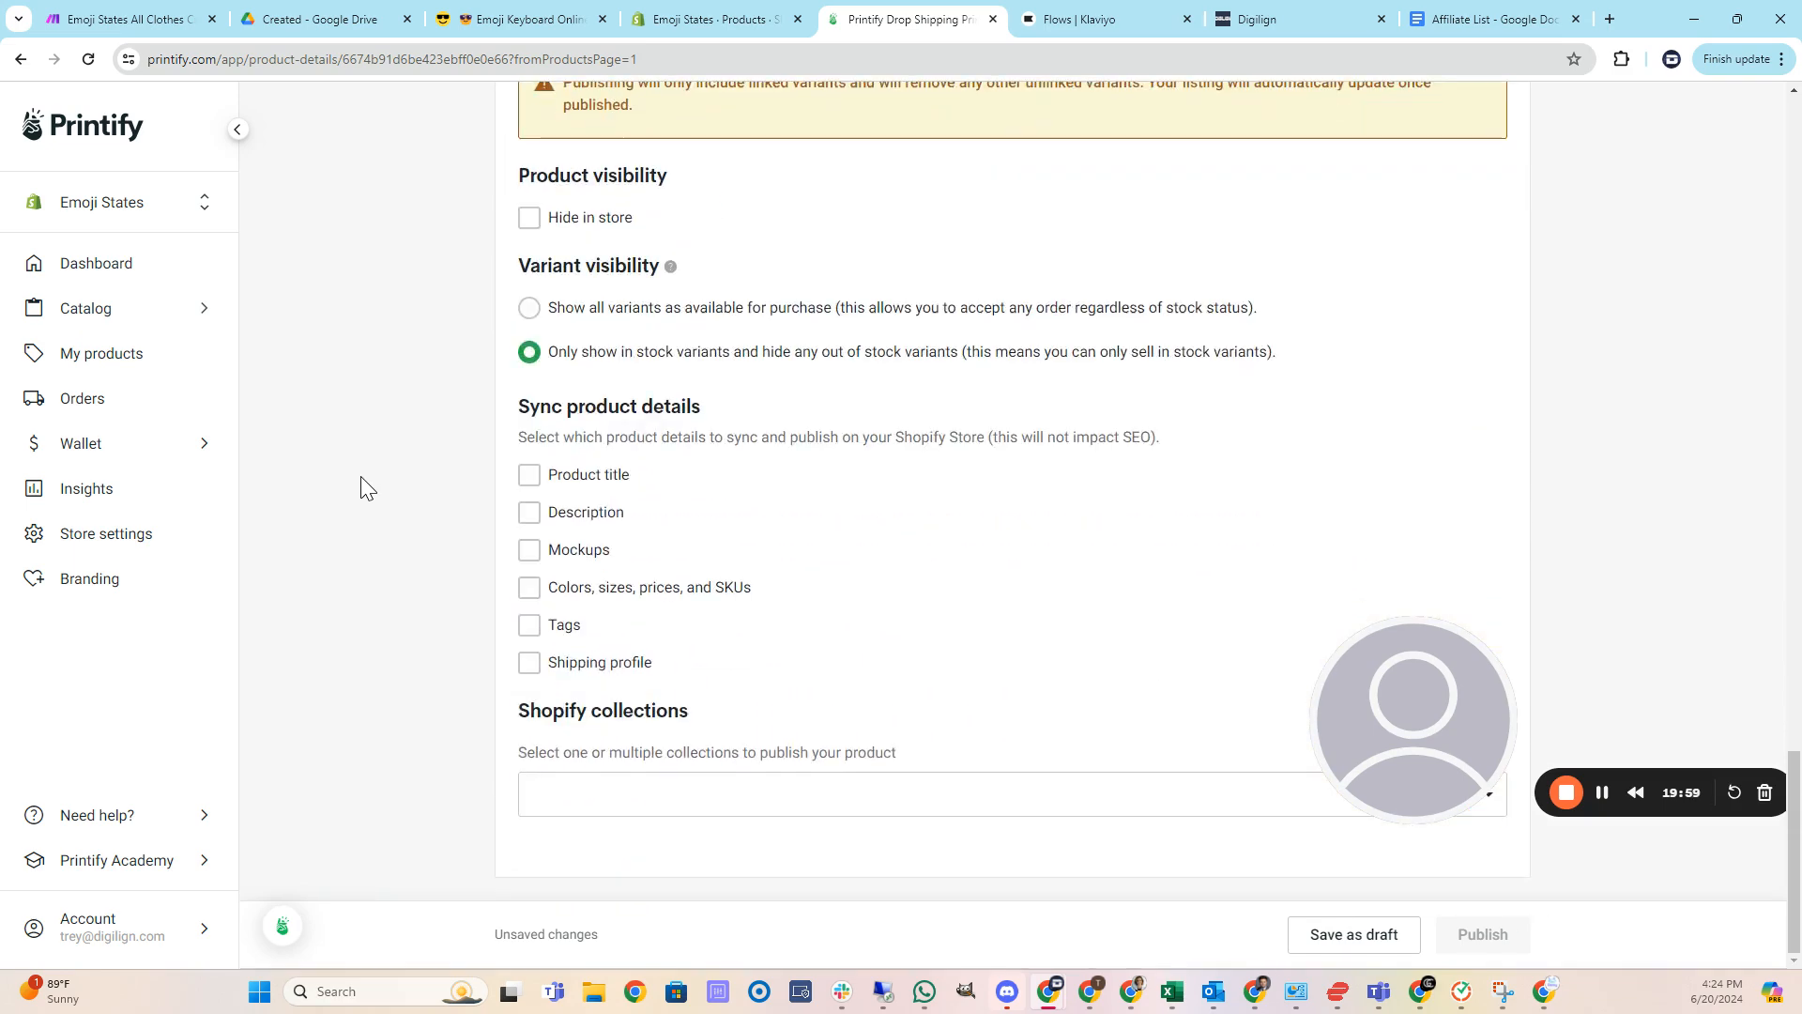
scroll(364, 477, "up", 20)
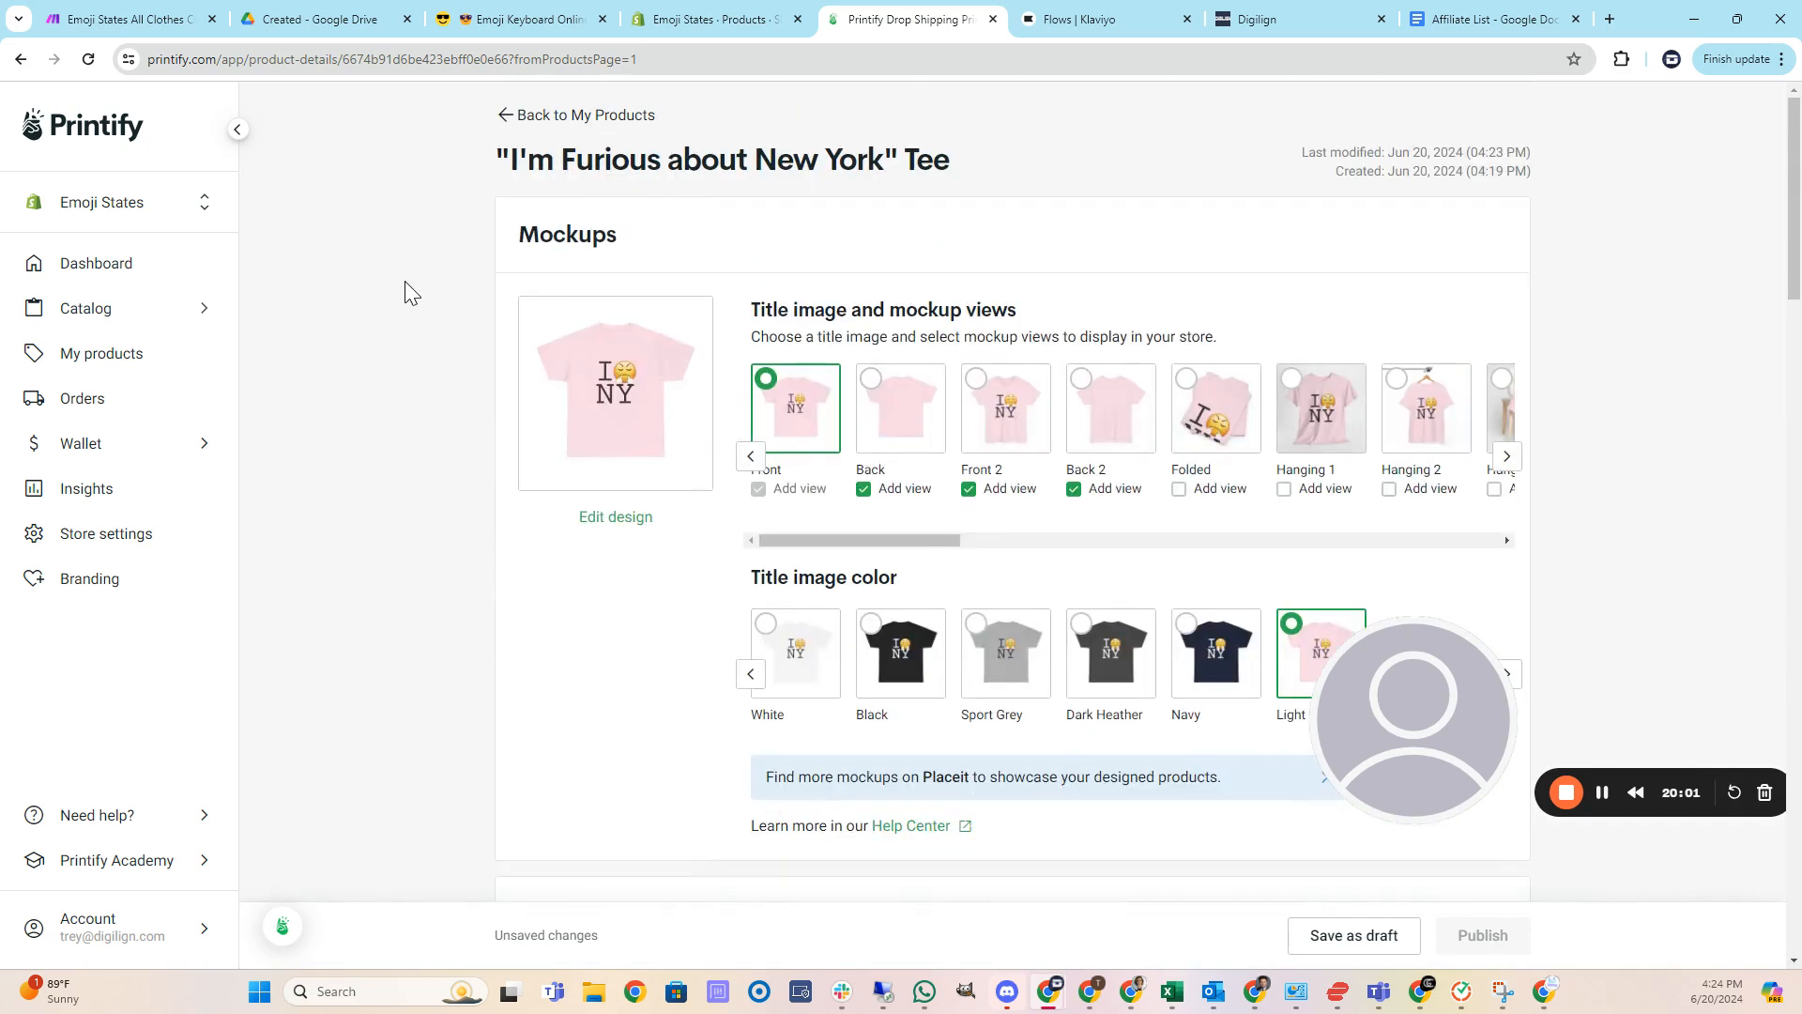
Refresh the Shopify product list and open the Furious about New York Tee.
left_click(696, 21)
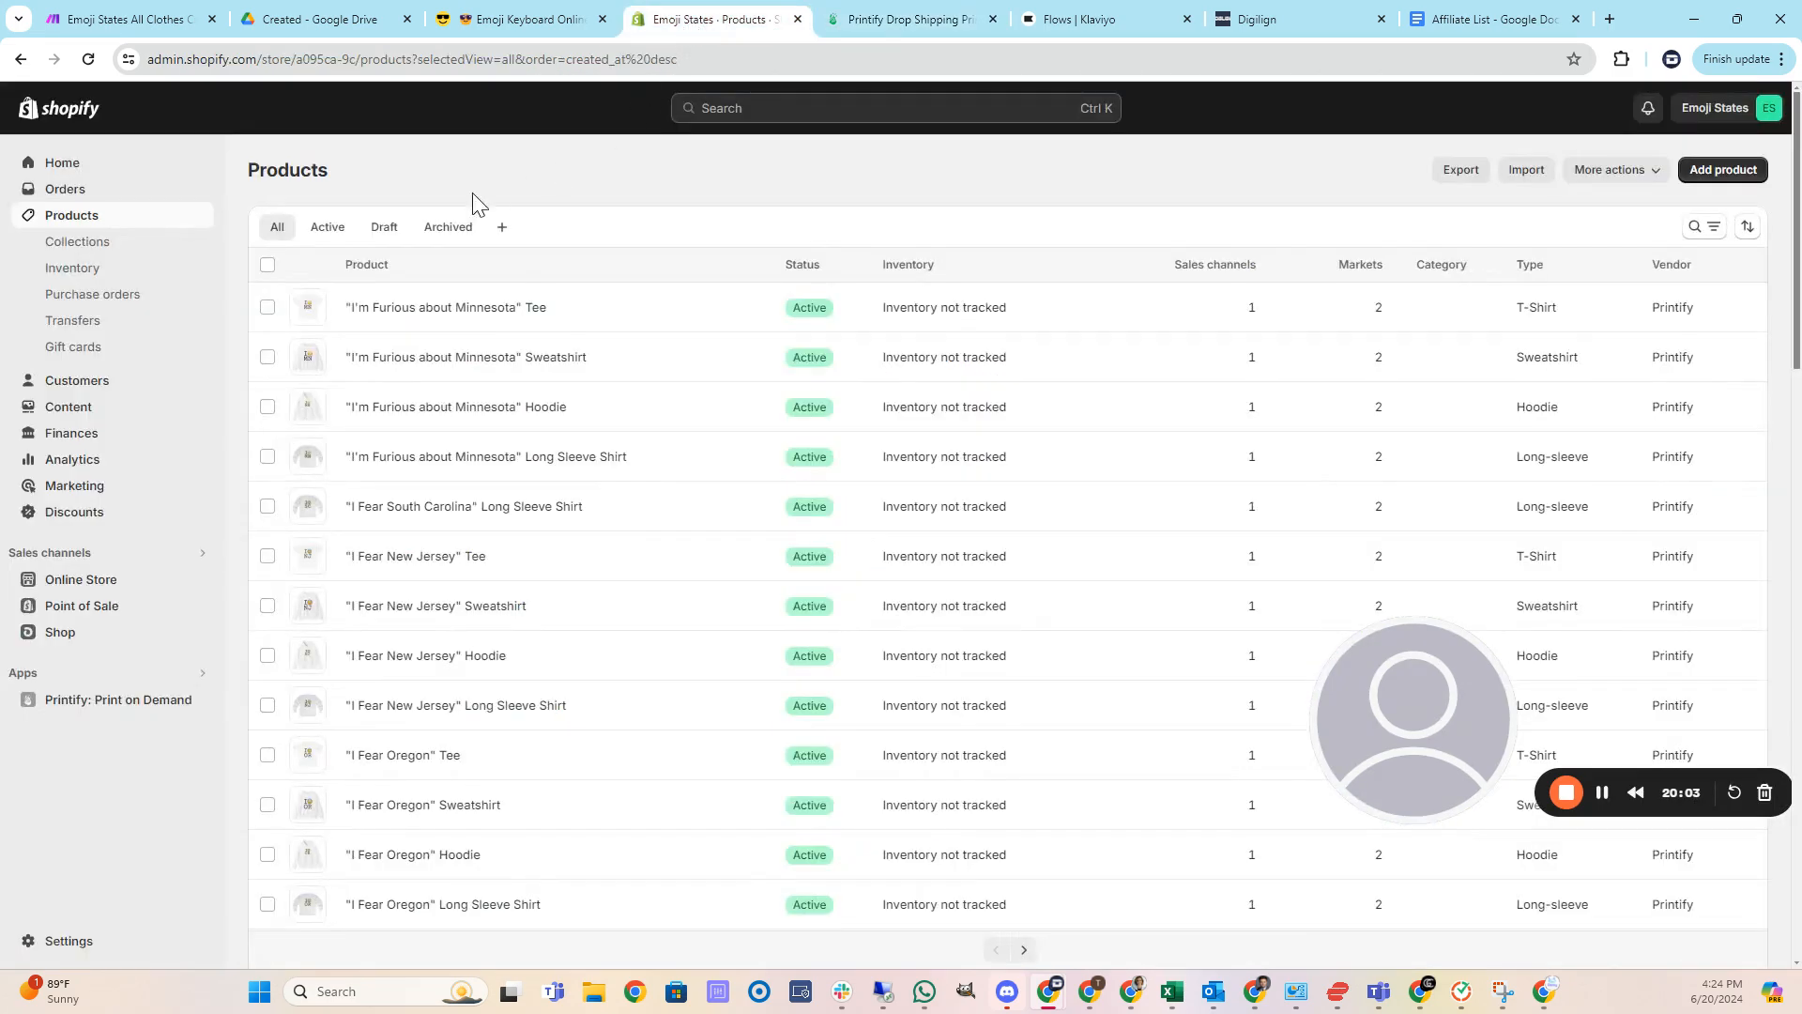
left_click(88, 59)
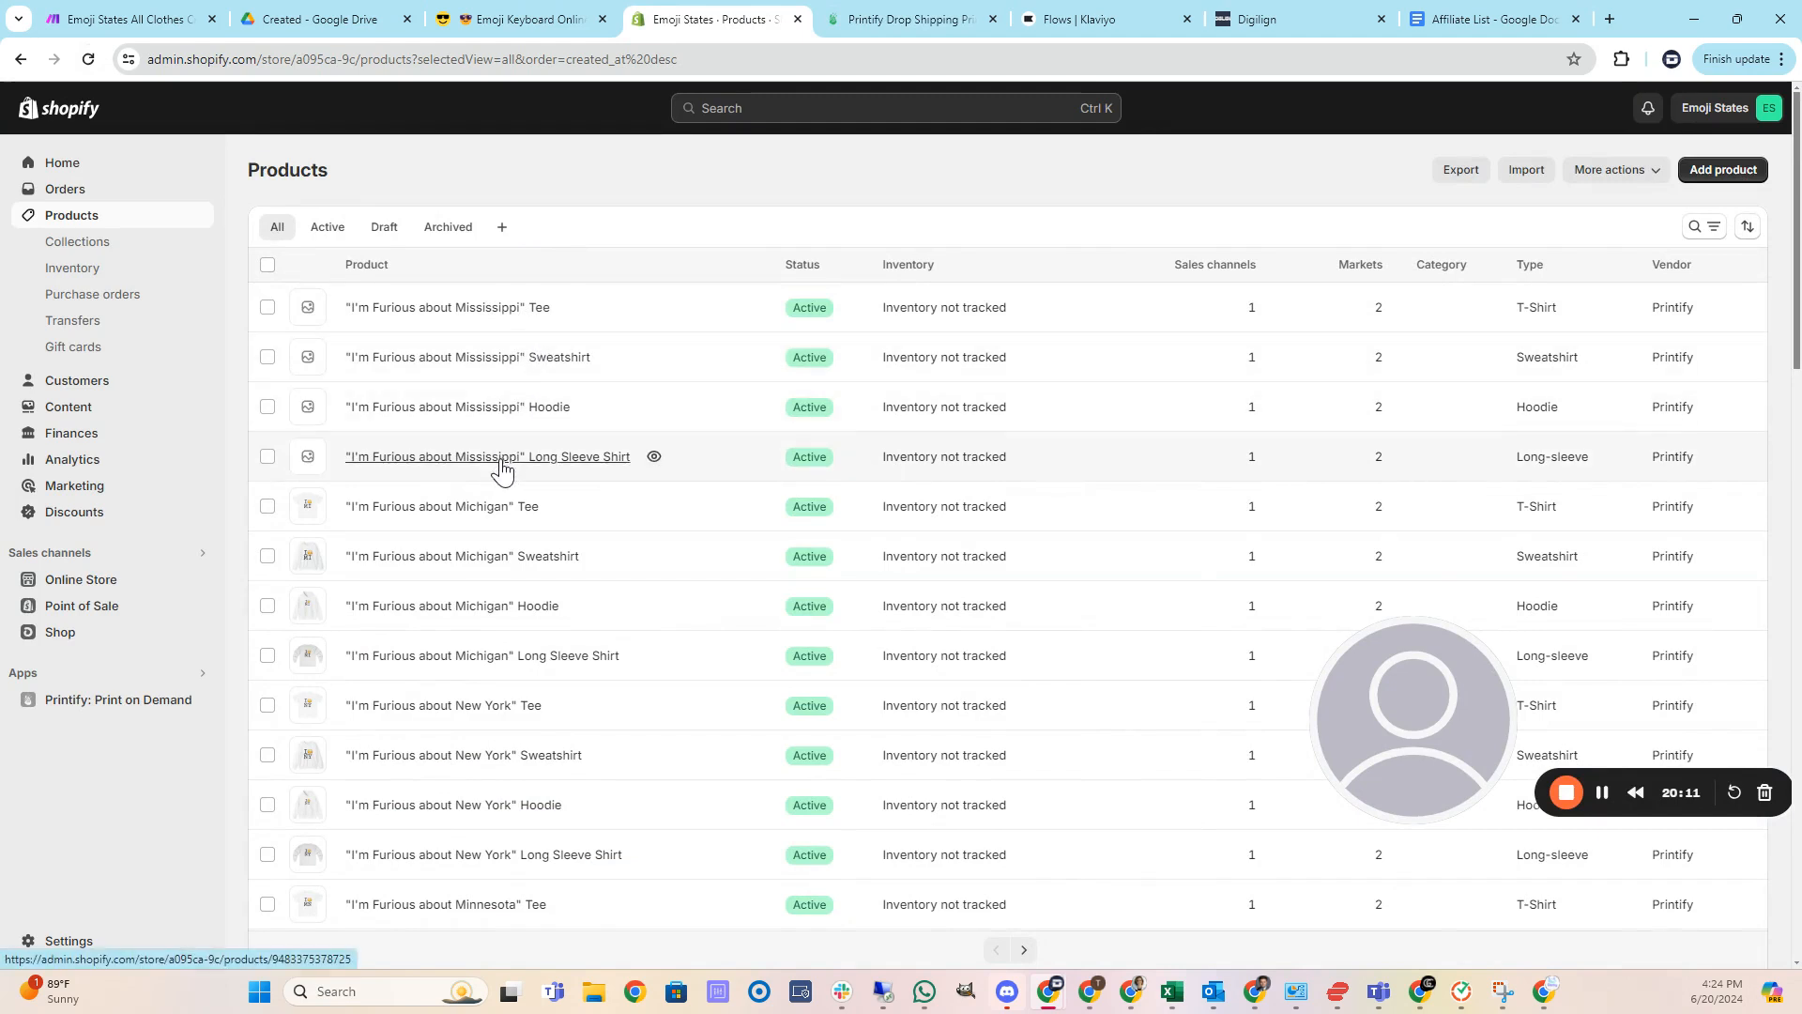
scroll(503, 469, "down", 1)
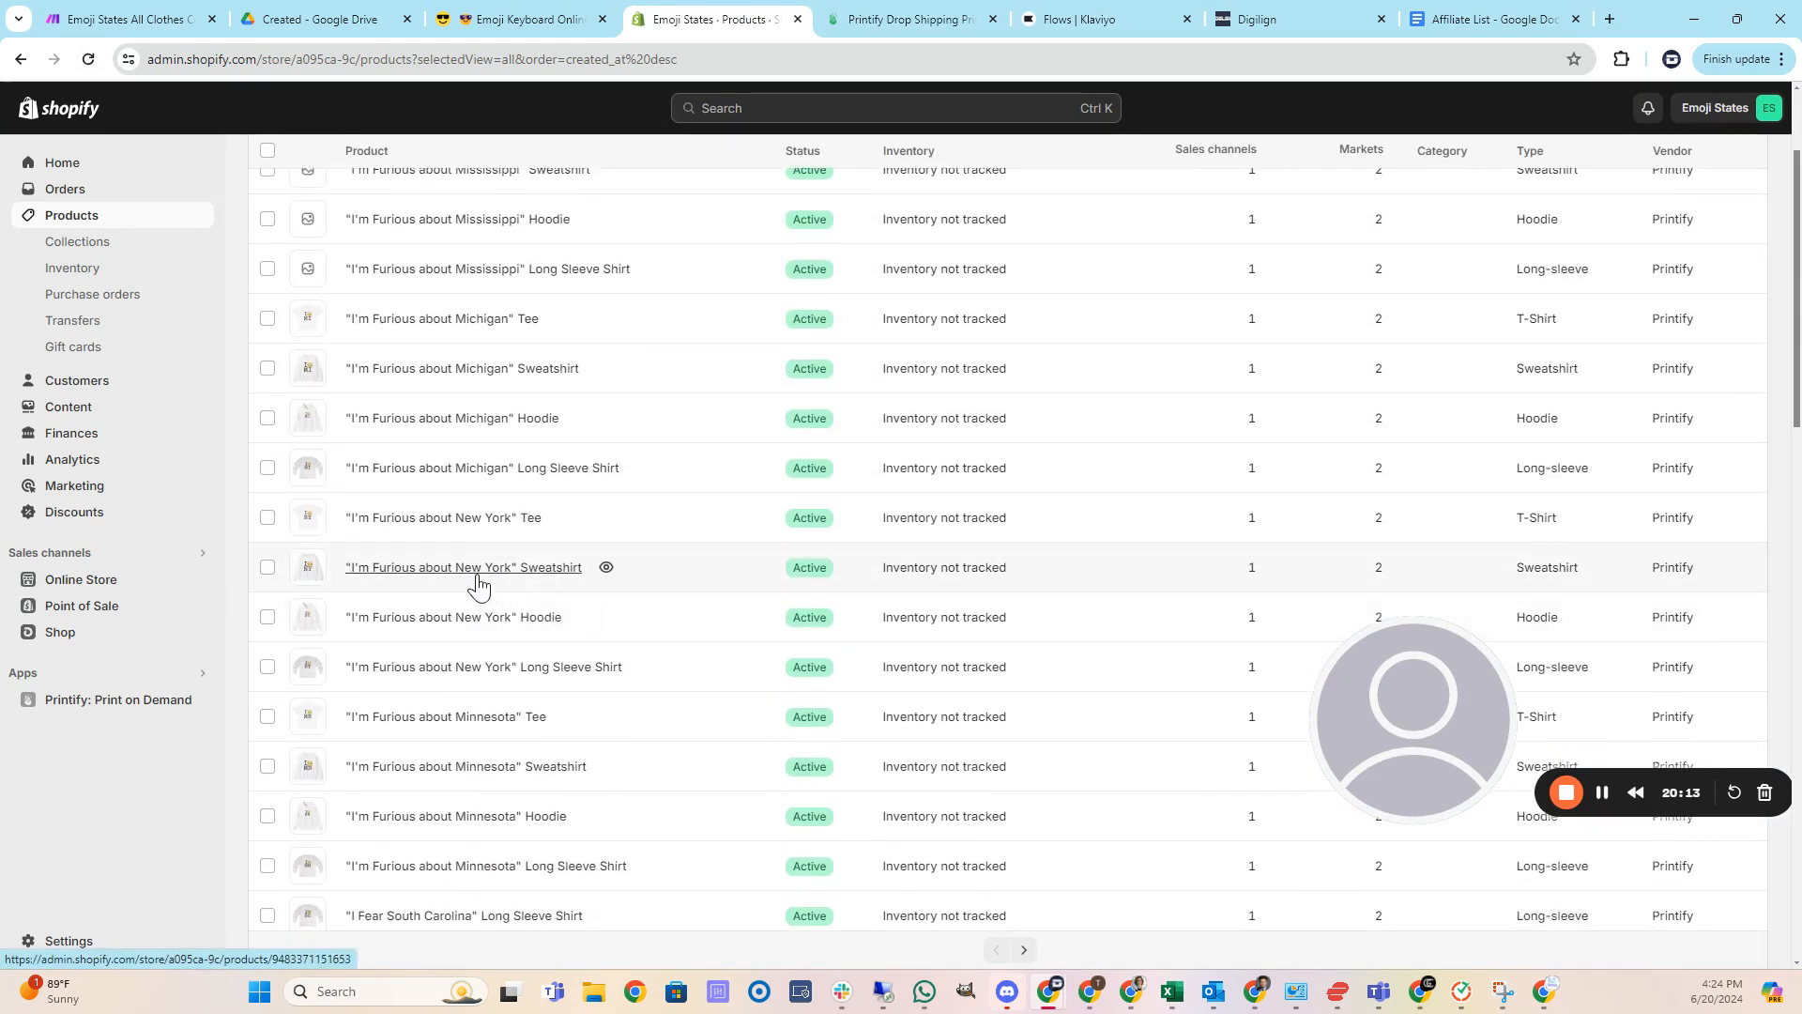
left_click(490, 521)
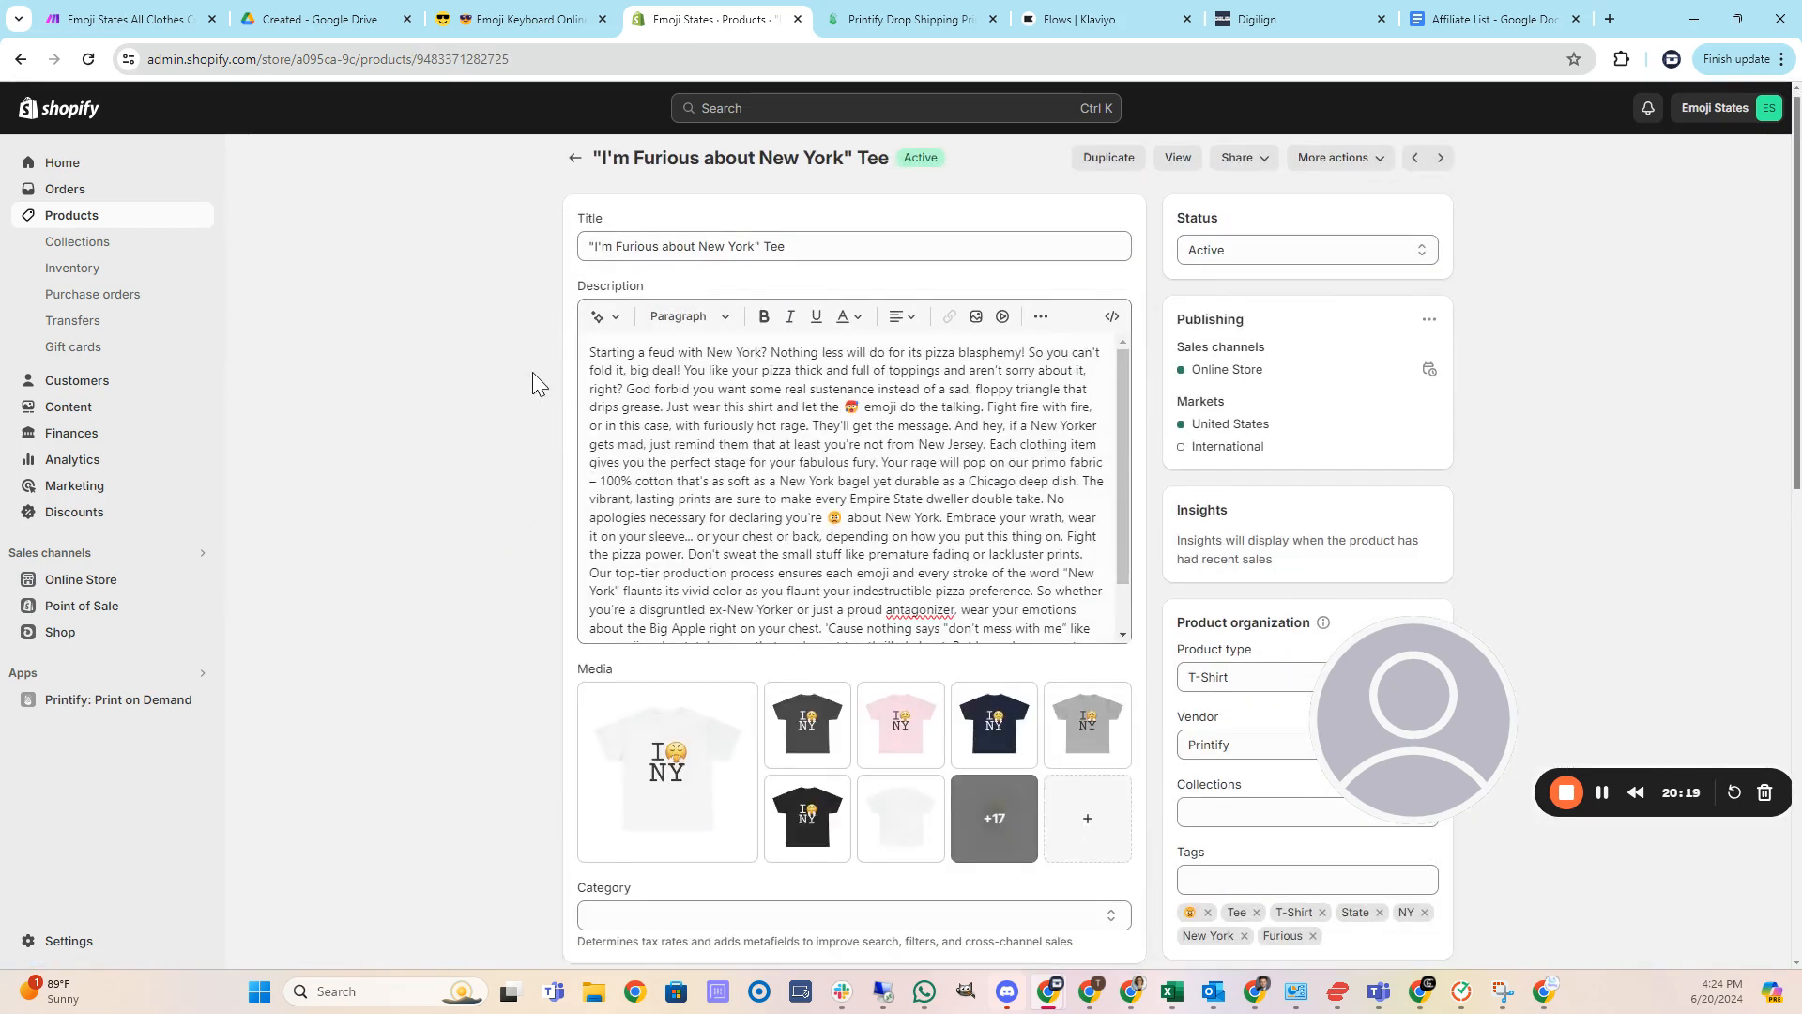
Review the New York Tee's variants, return to the product list and switch to the Affiliate List document.
scroll(532, 372, "down", 7)
scroll(539, 372, "down", 4)
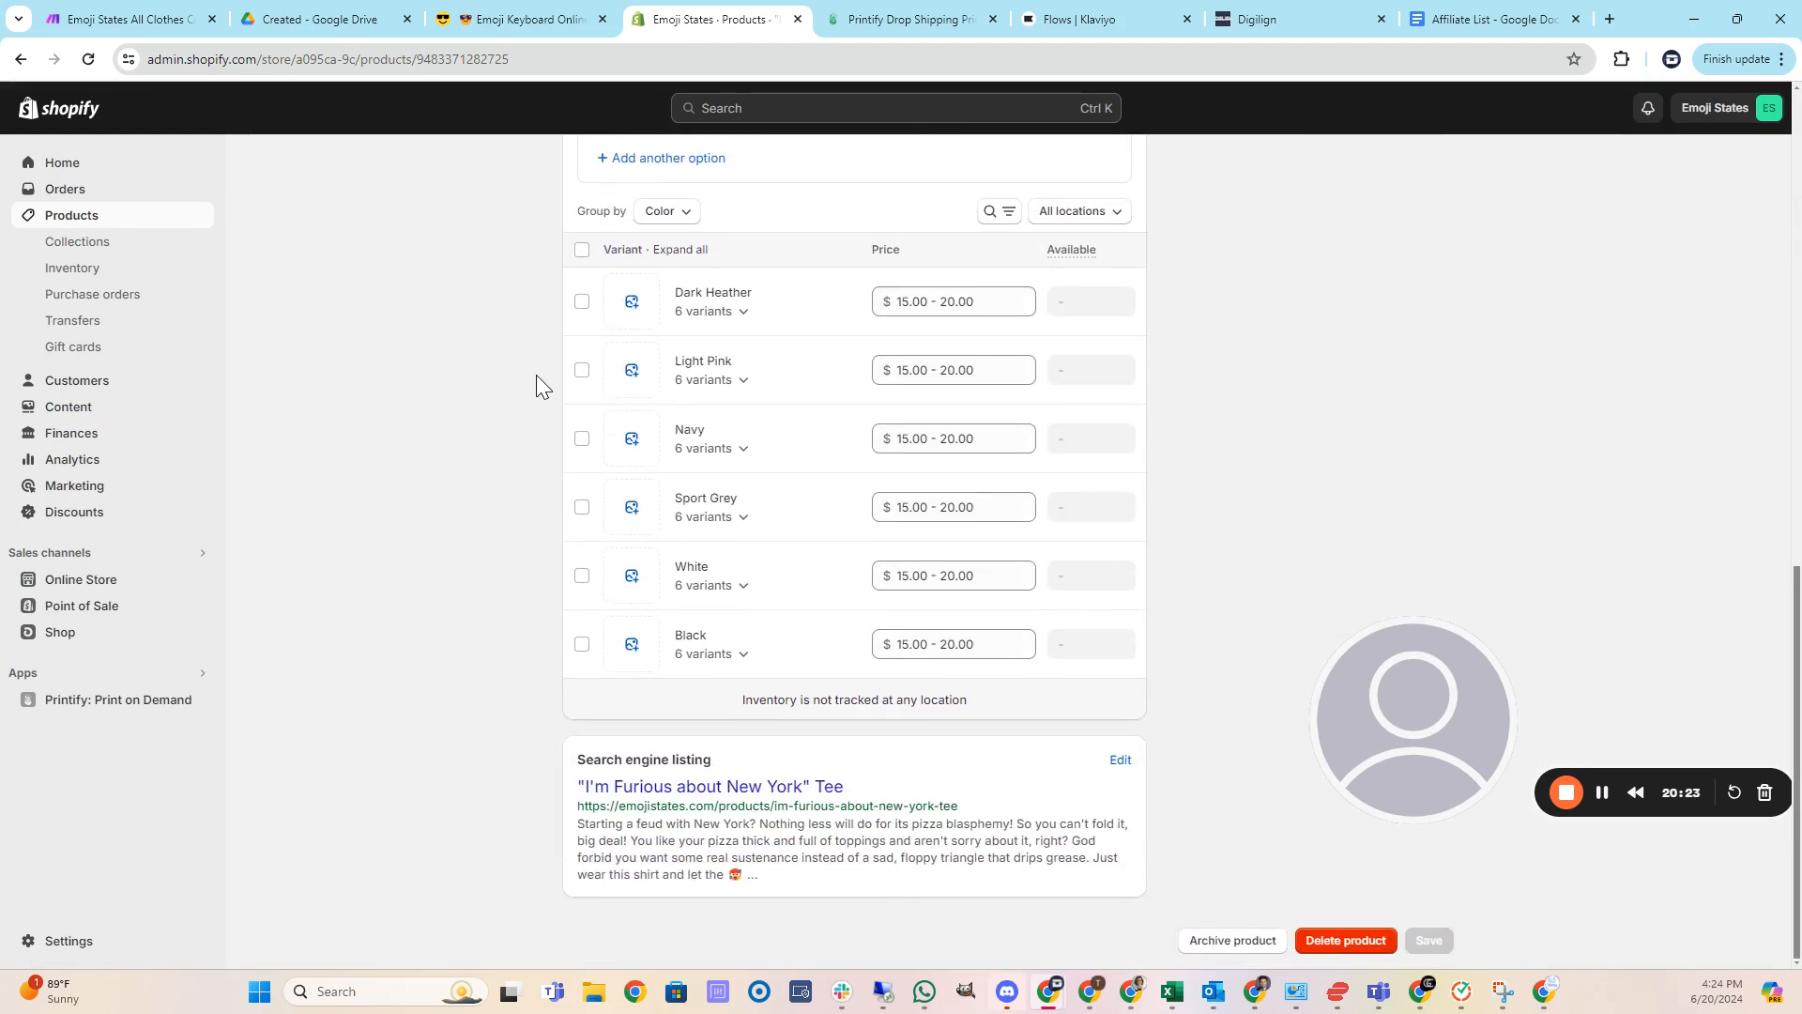
scroll(537, 380, "up", 11)
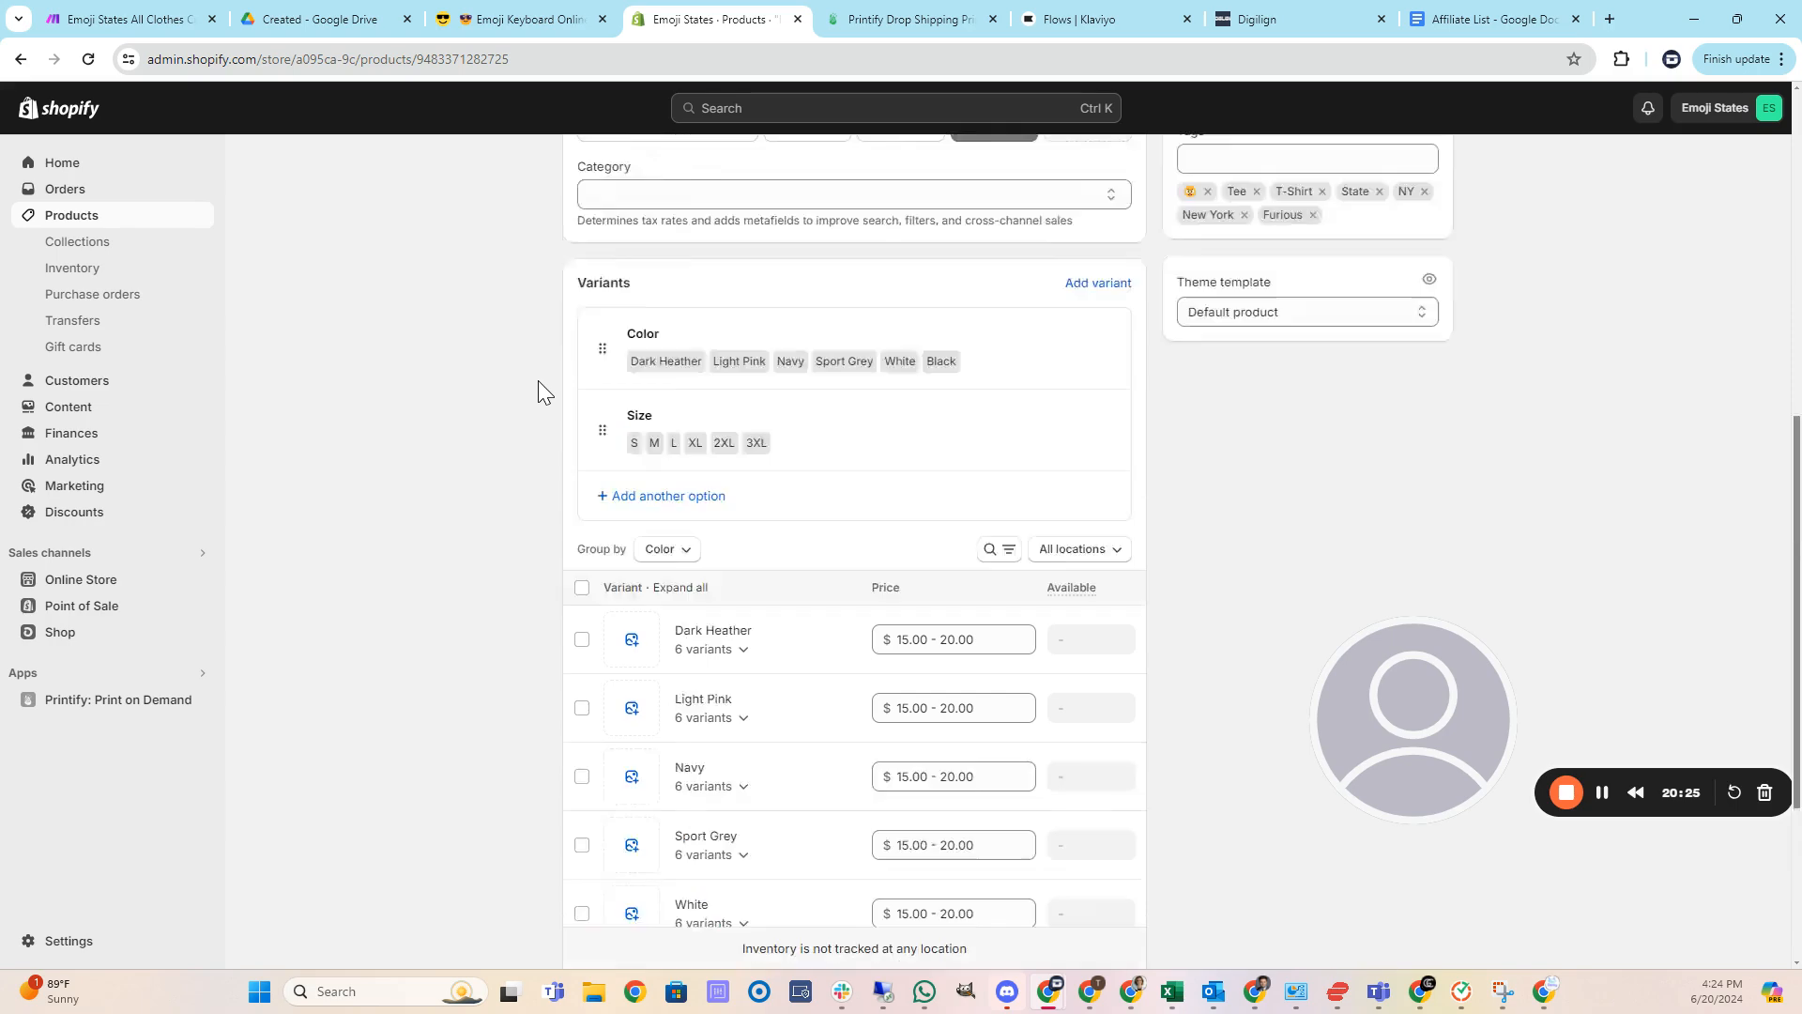
left_click(576, 172)
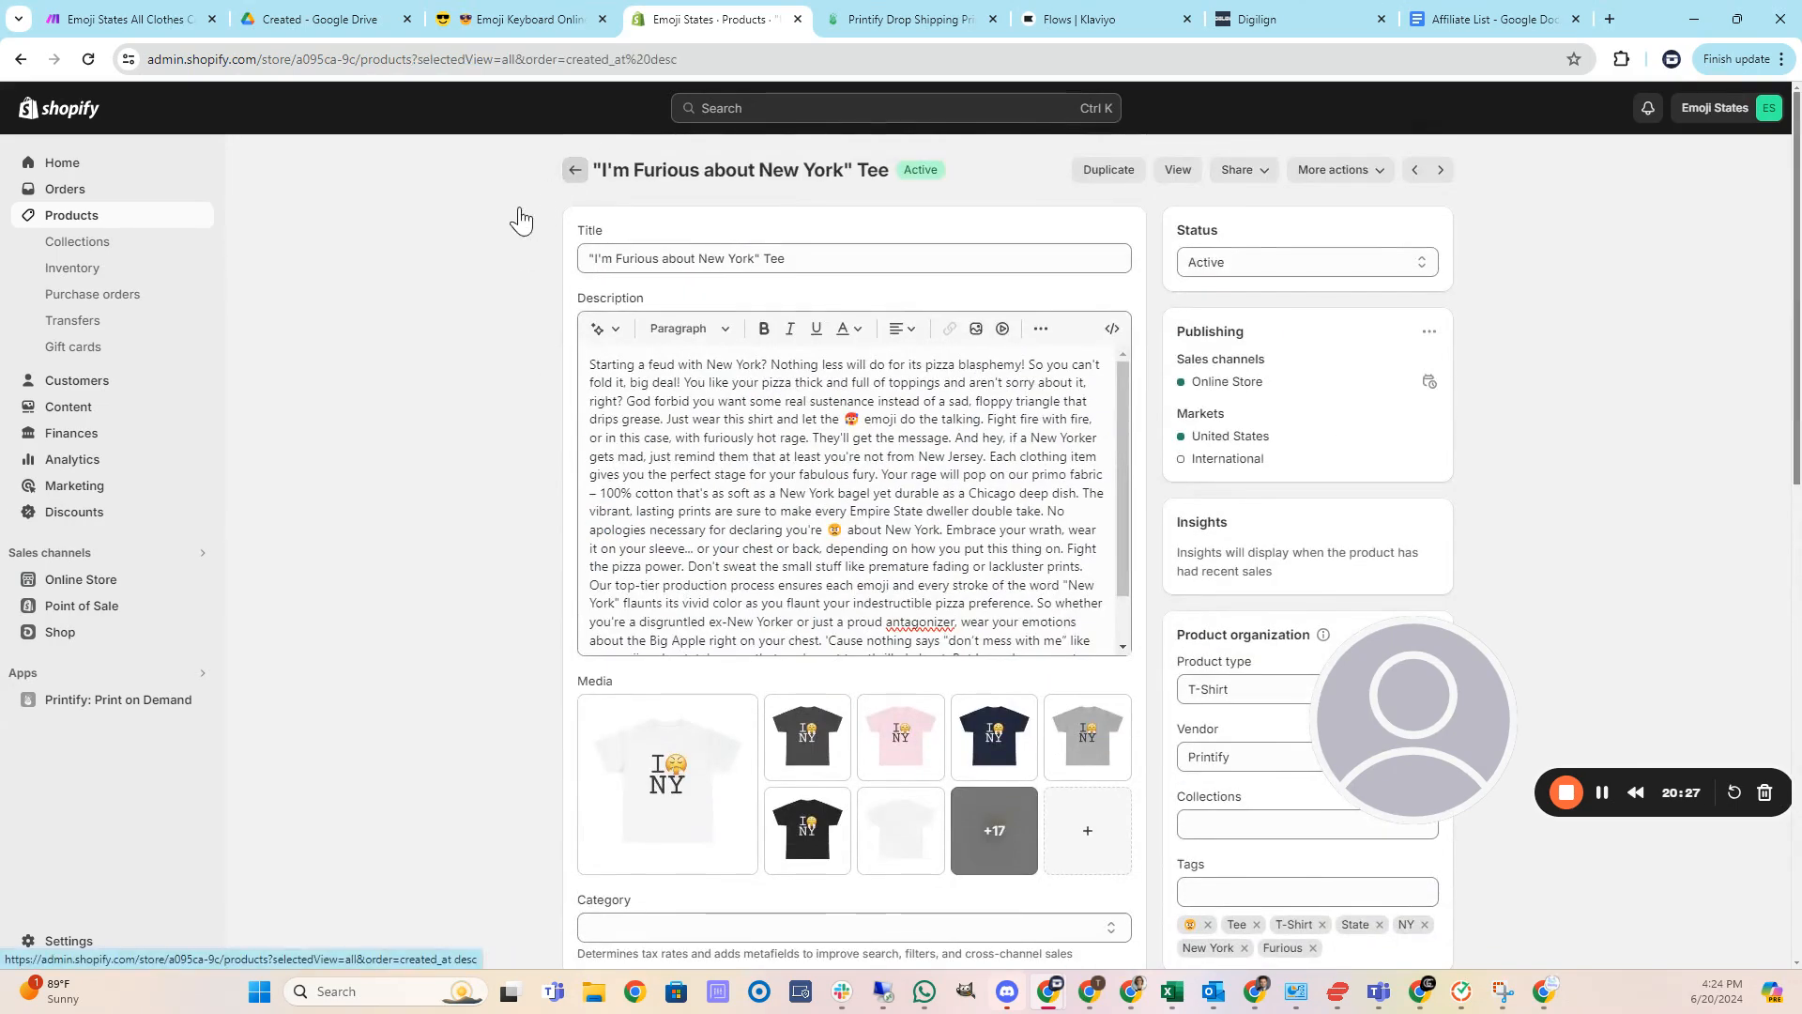
left_click(1483, 20)
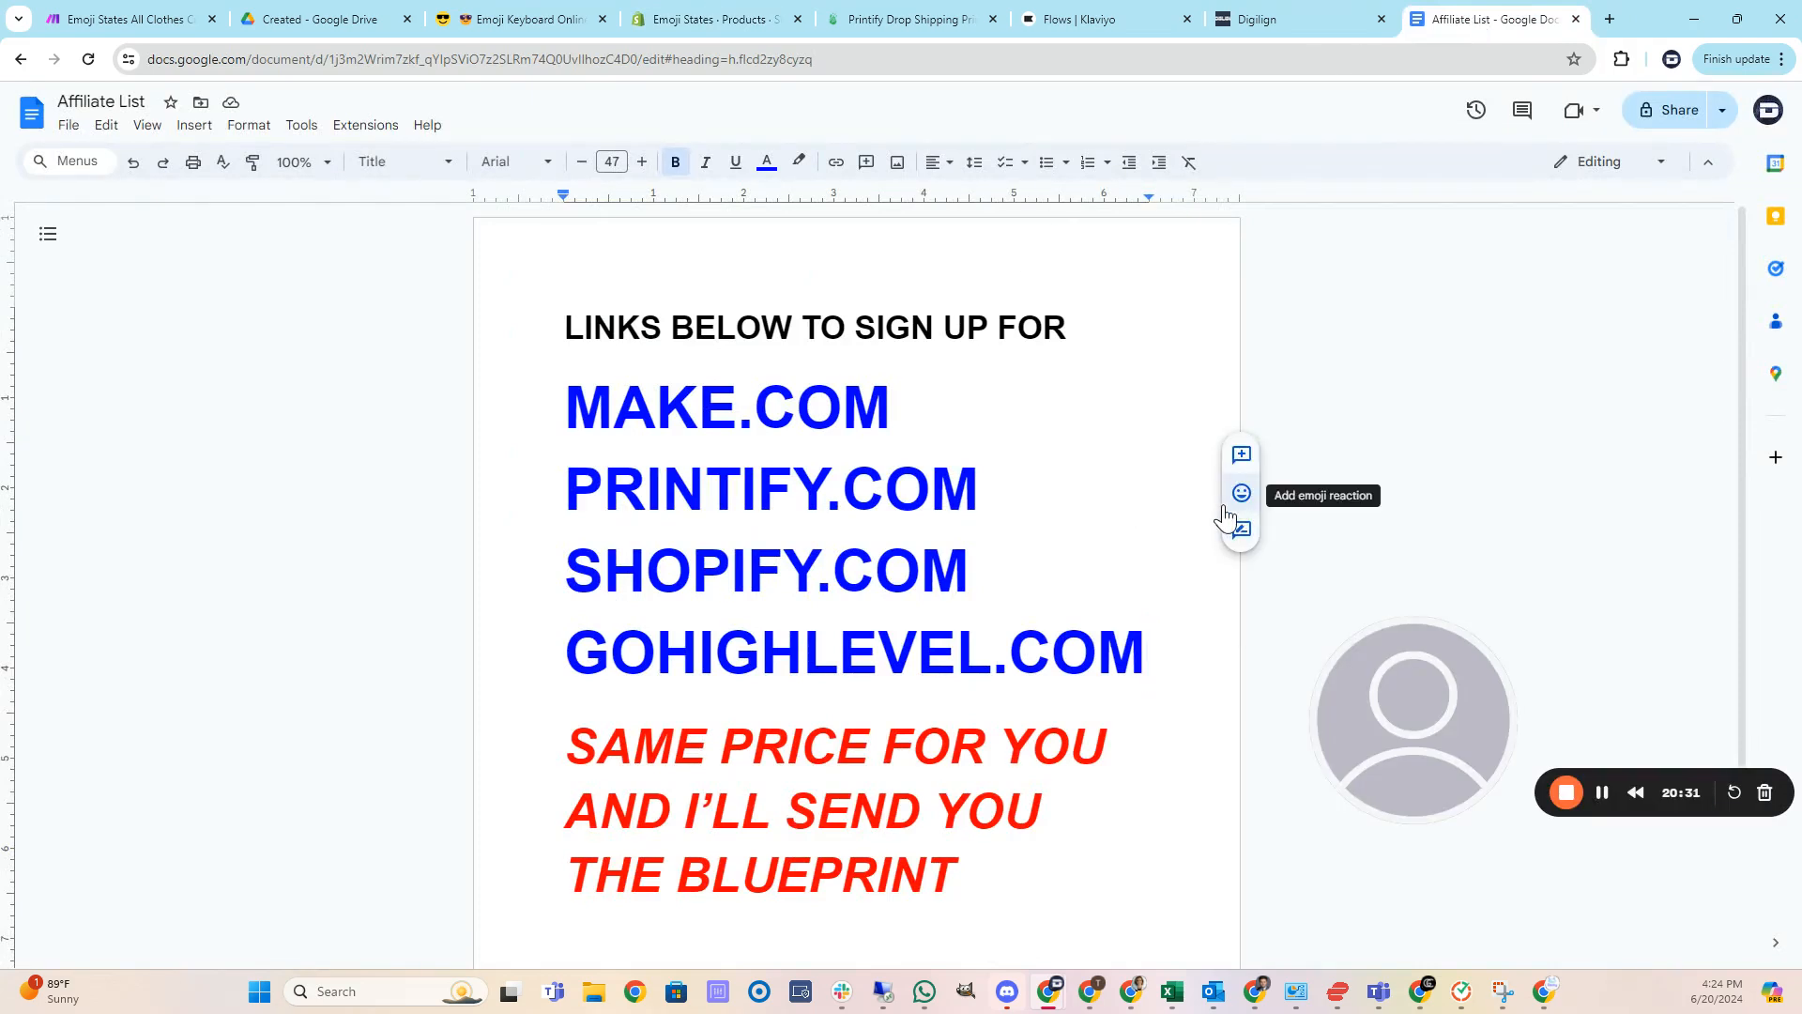